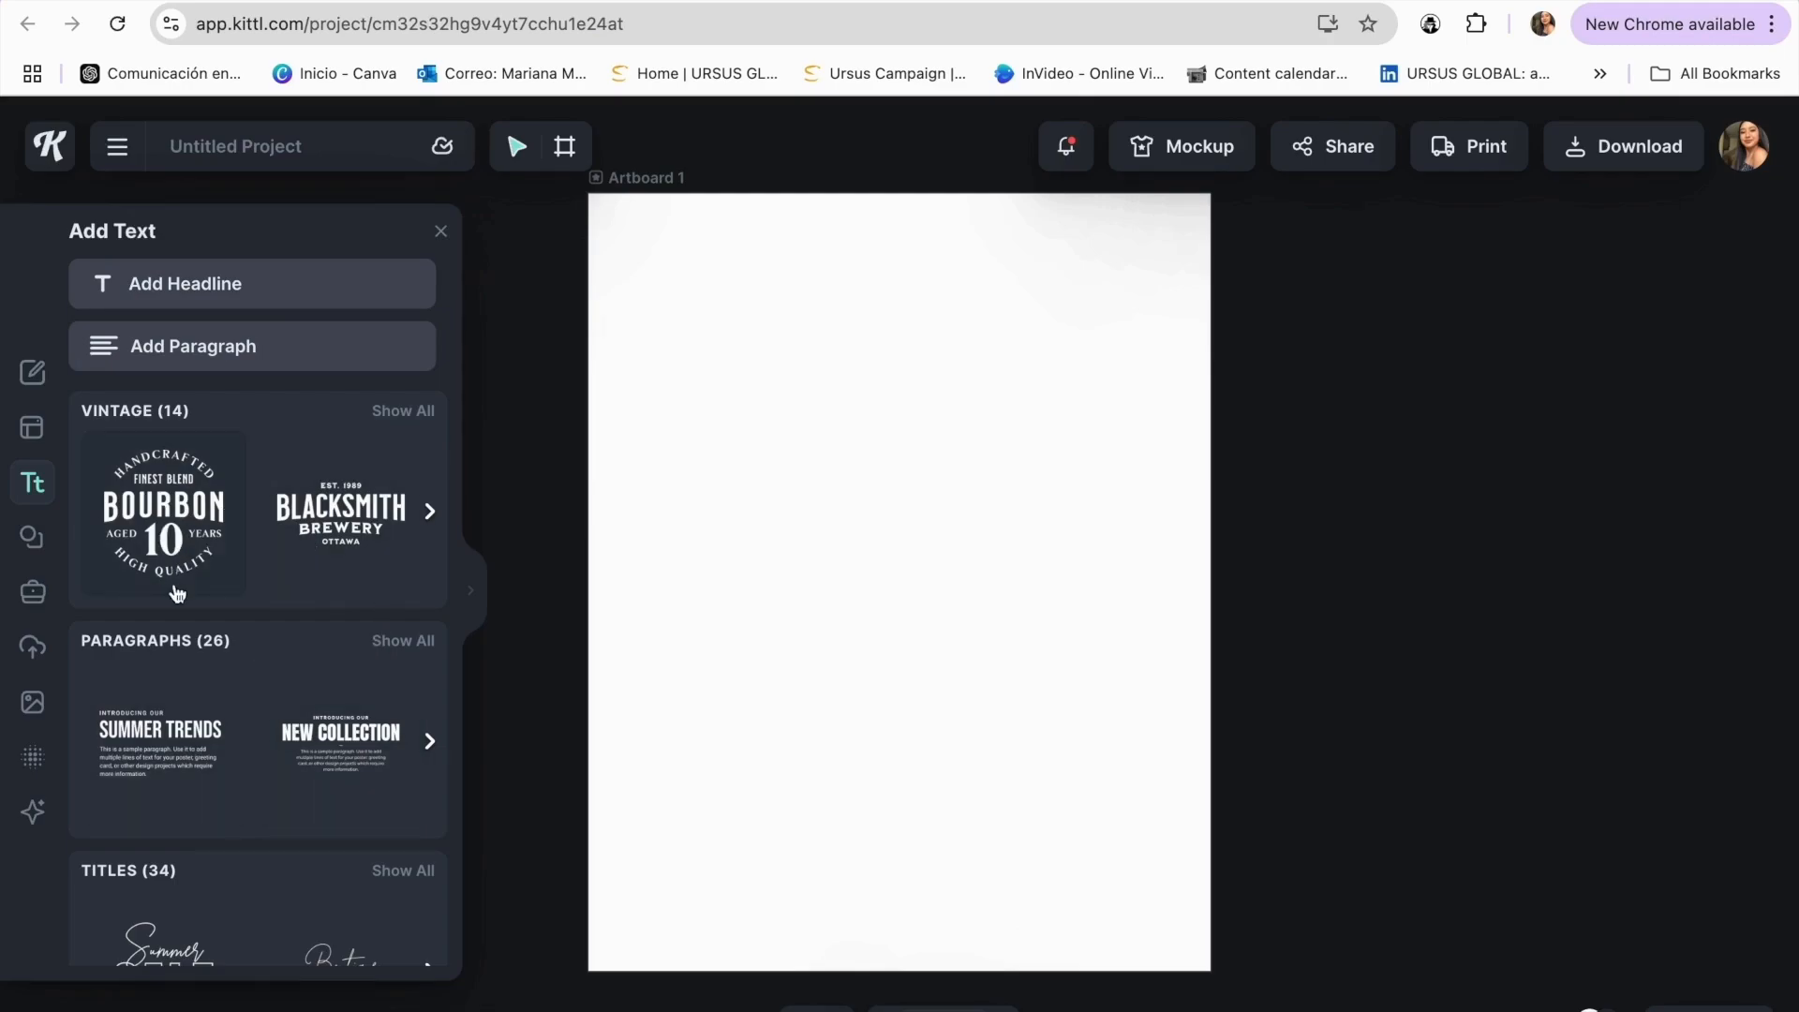
- Add the Bellamia text template from the Titles collection and enlarge it to about 5.6 in wide near the artboard's upper edge
scroll(257, 720, down, 1)
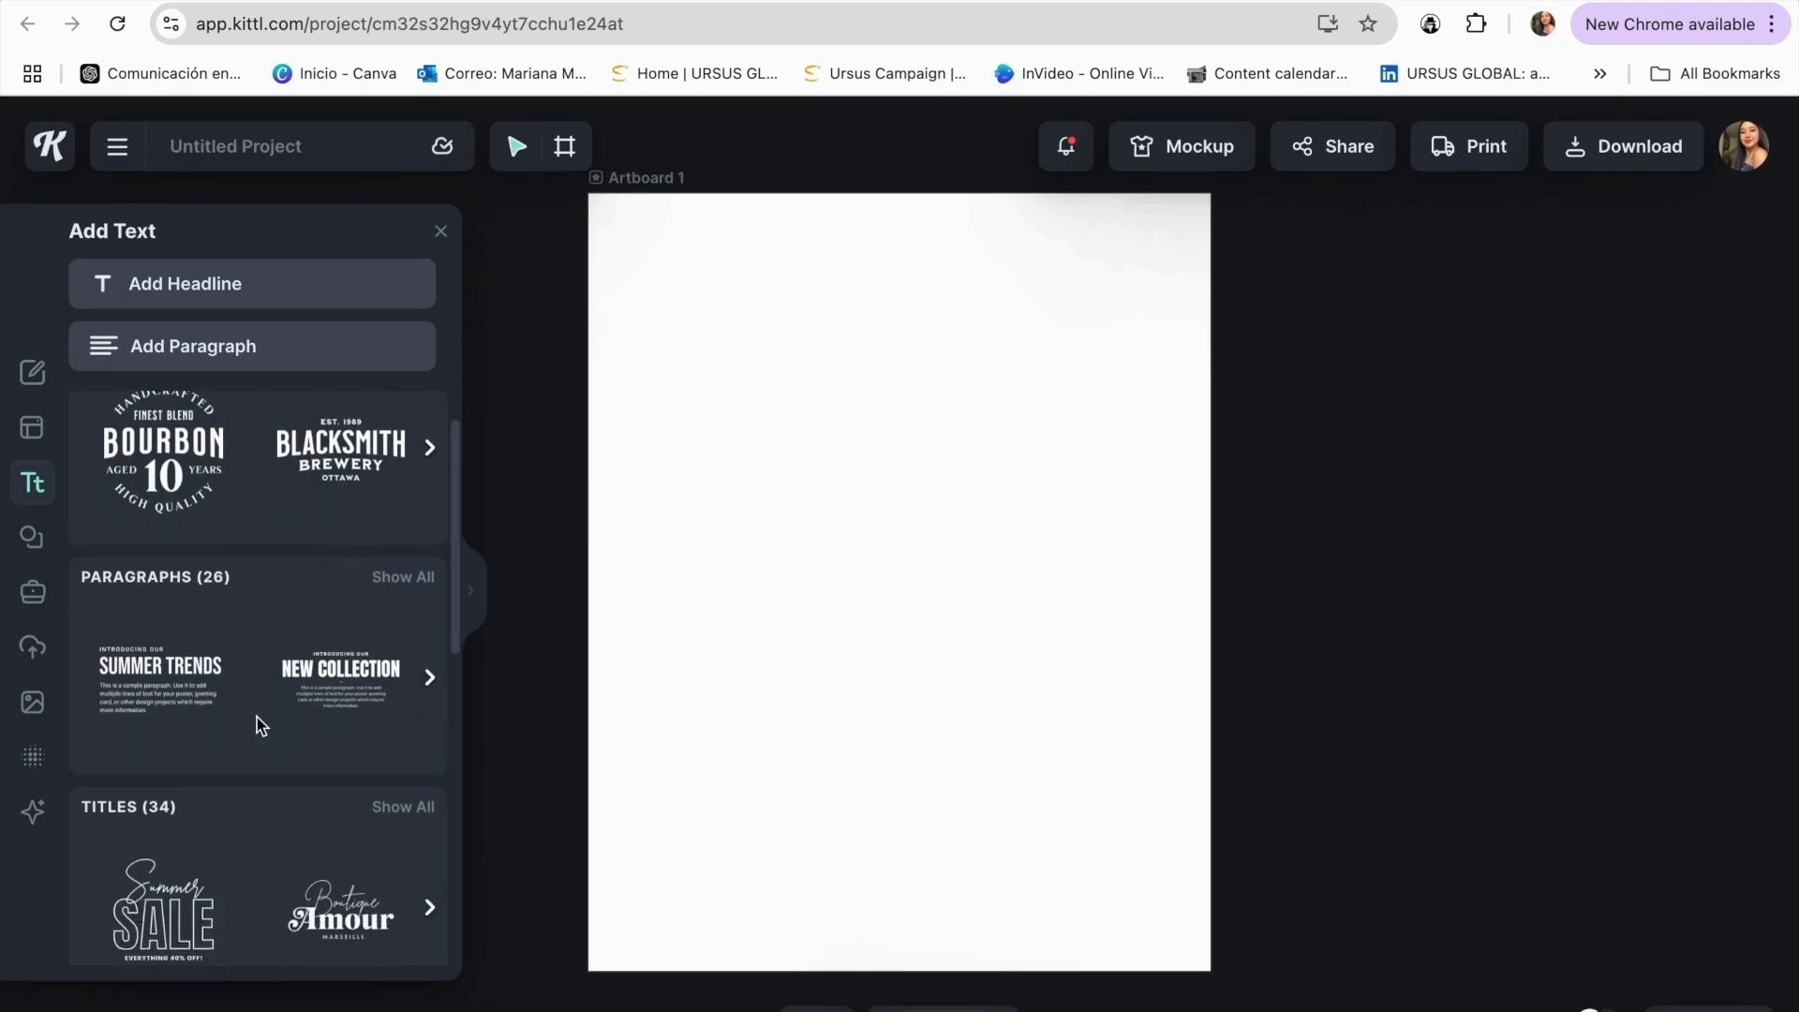
scroll(257, 719, up, 1)
scroll(253, 646, down, 2)
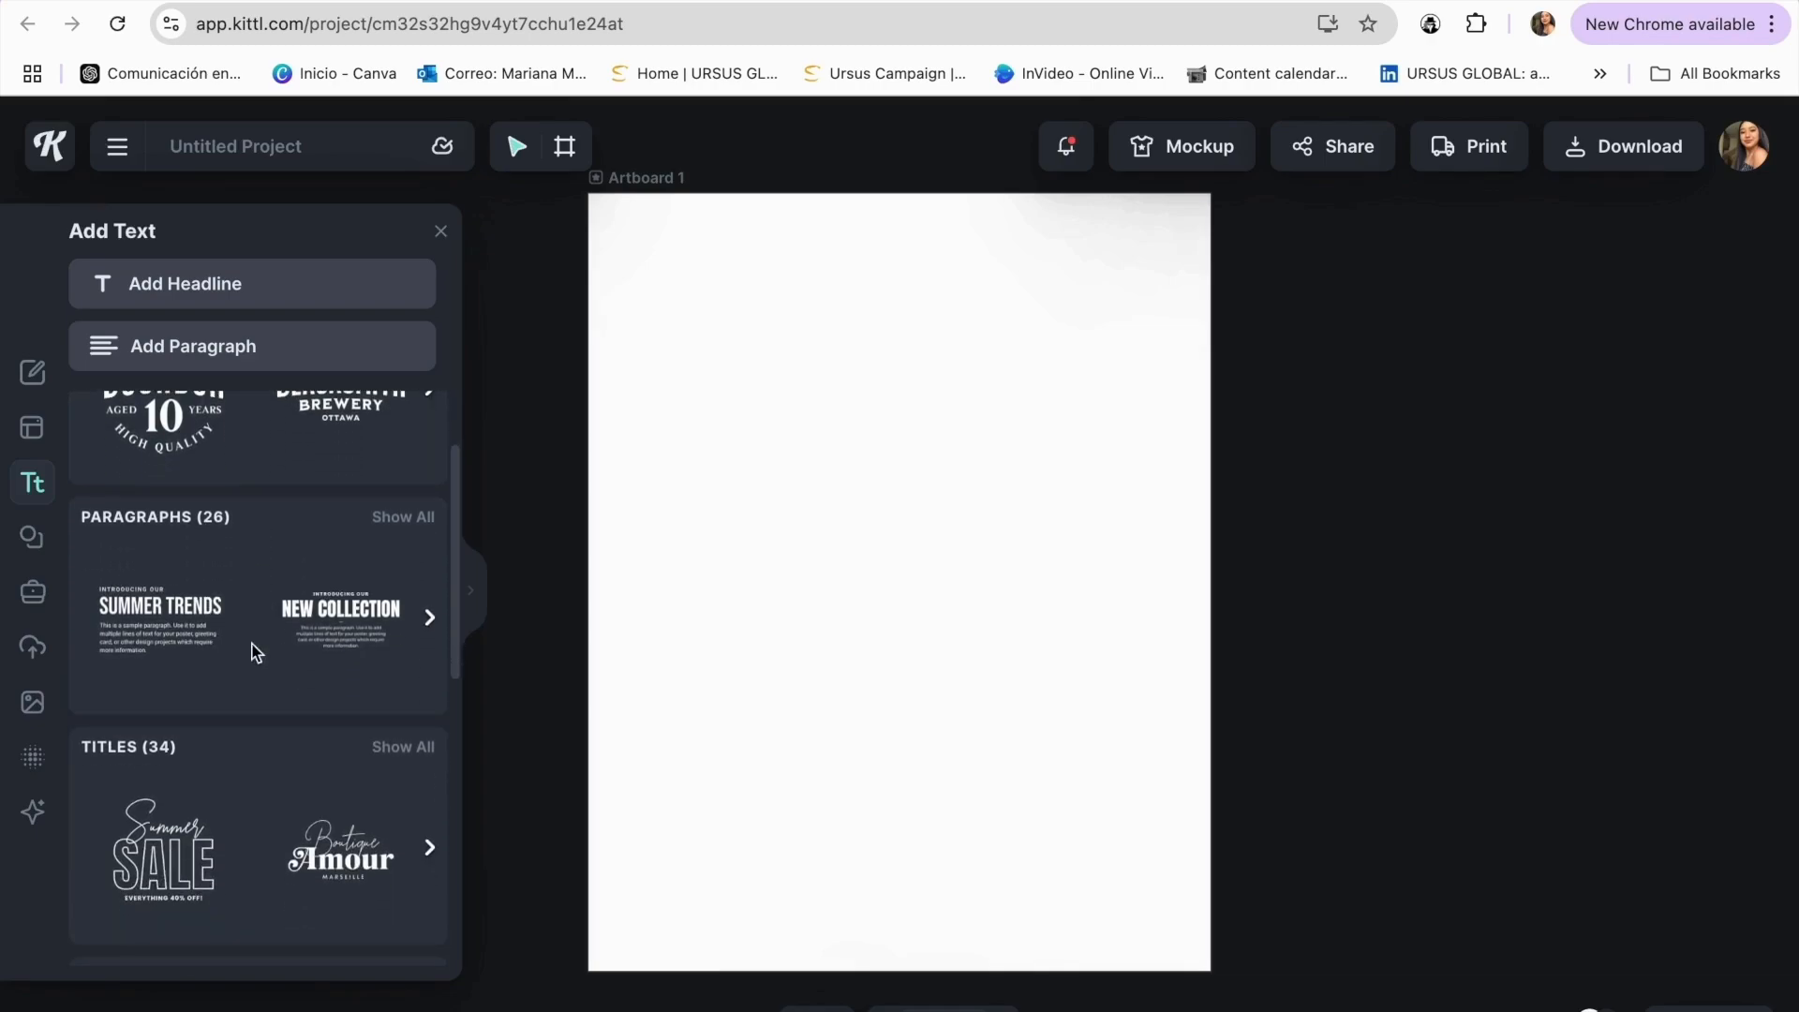
scroll(281, 778, down, 1)
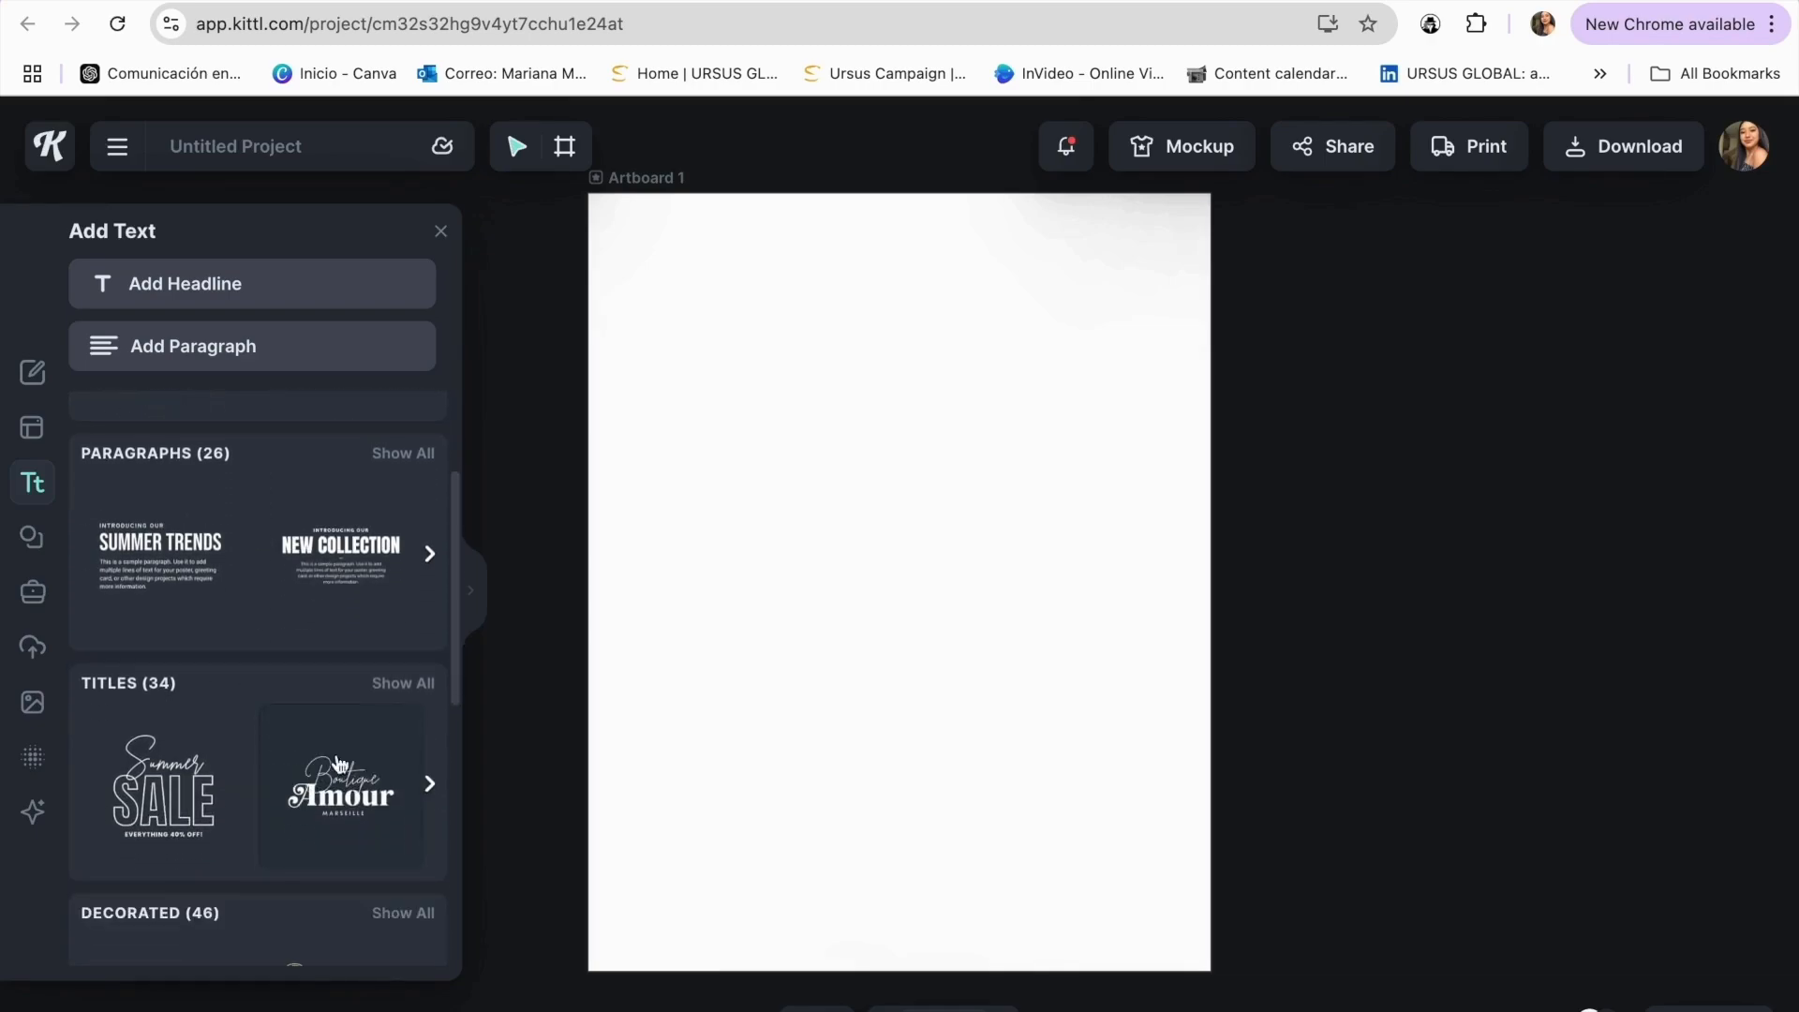
click(401, 692)
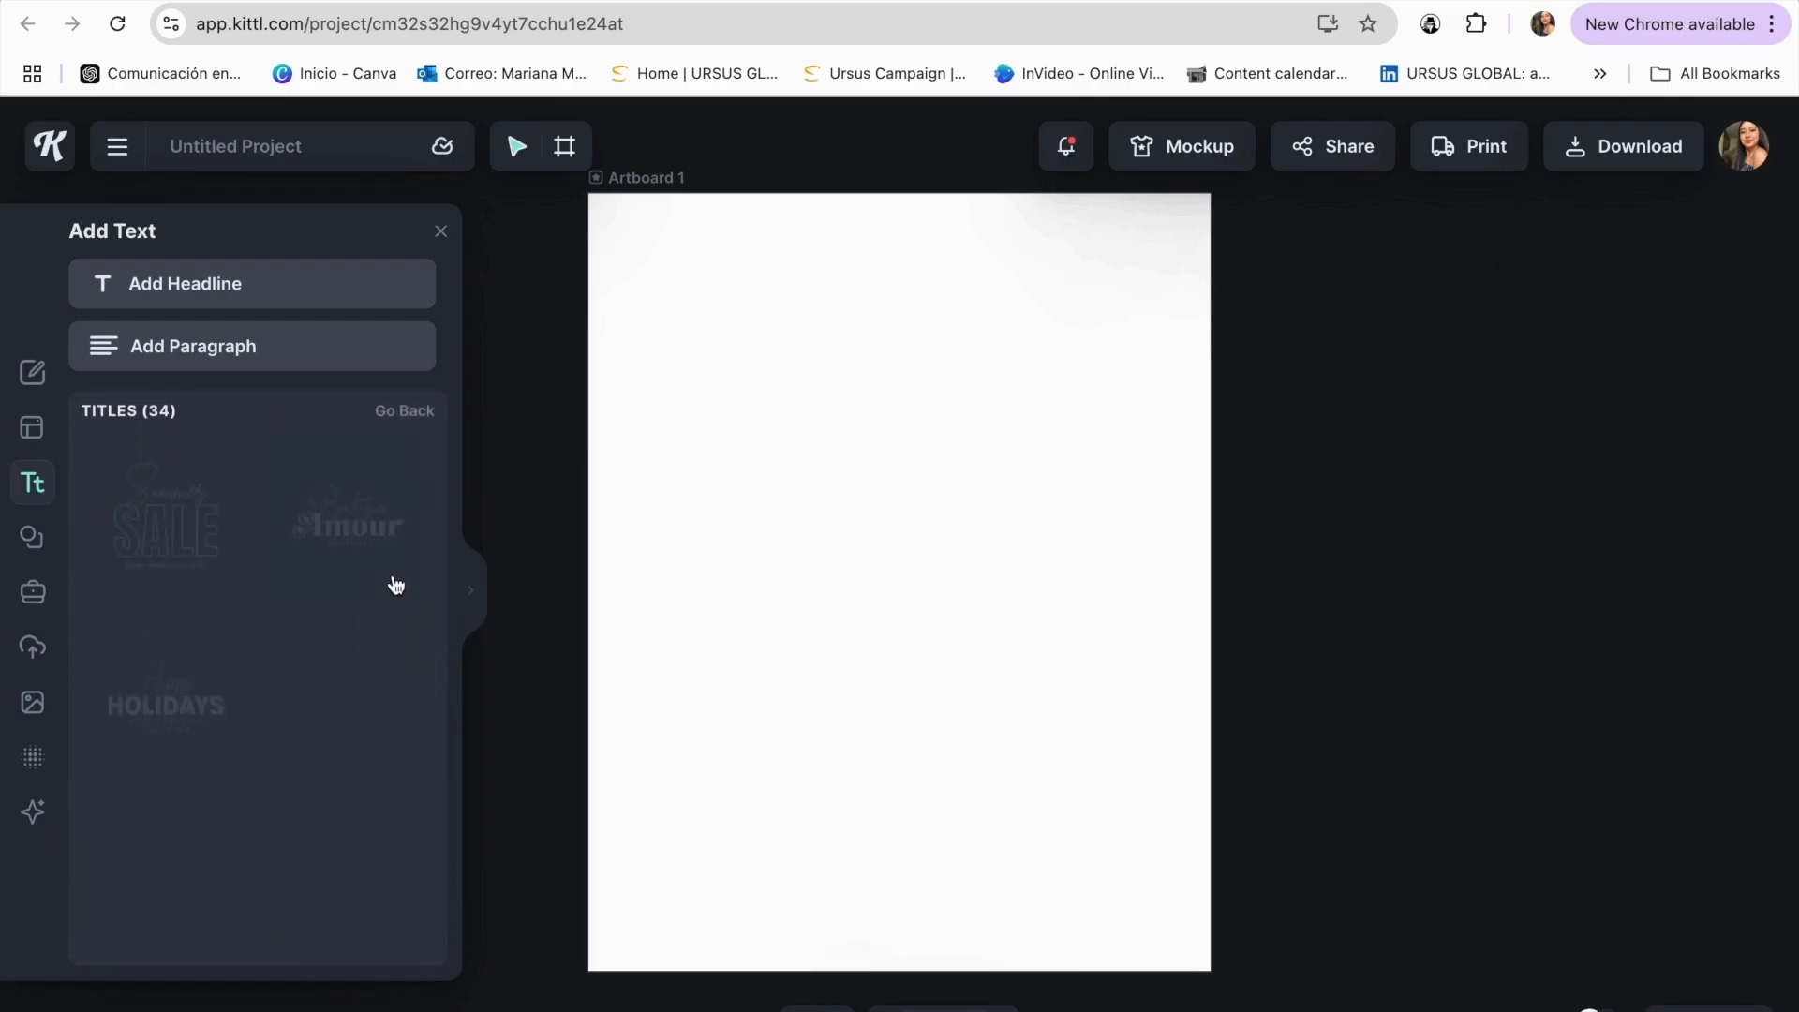
click(470, 593)
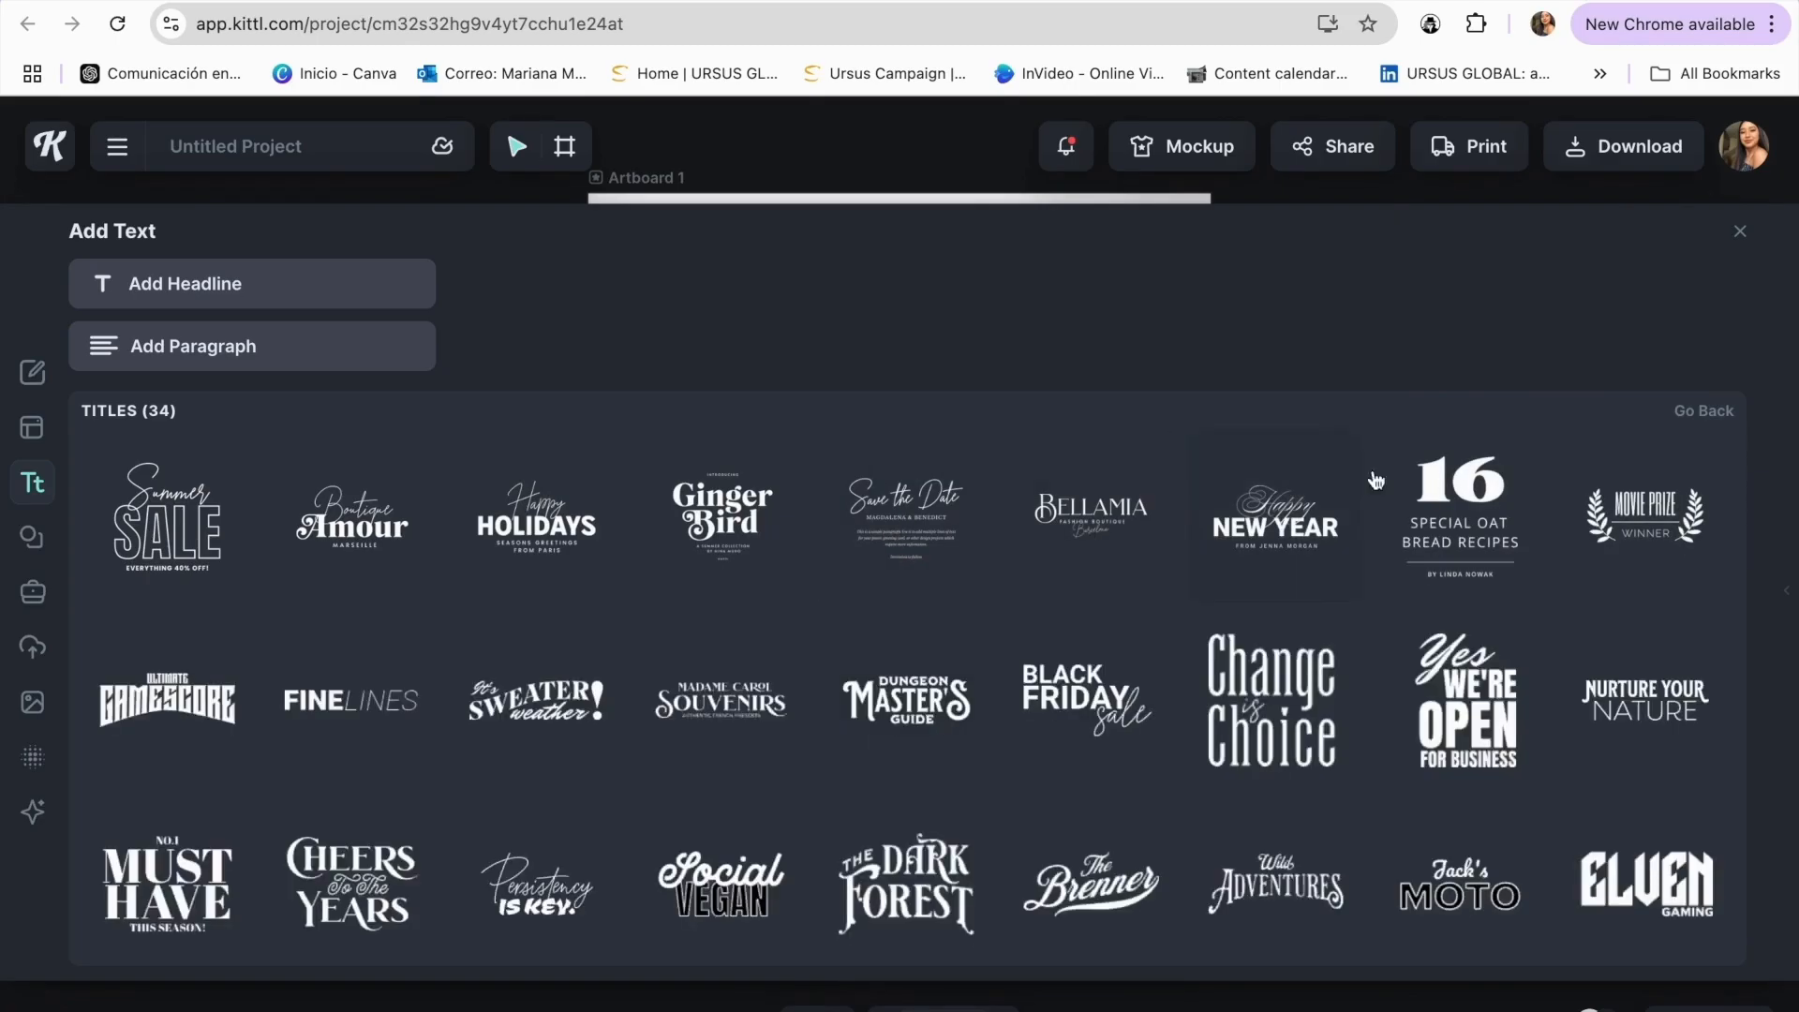
click(1740, 230)
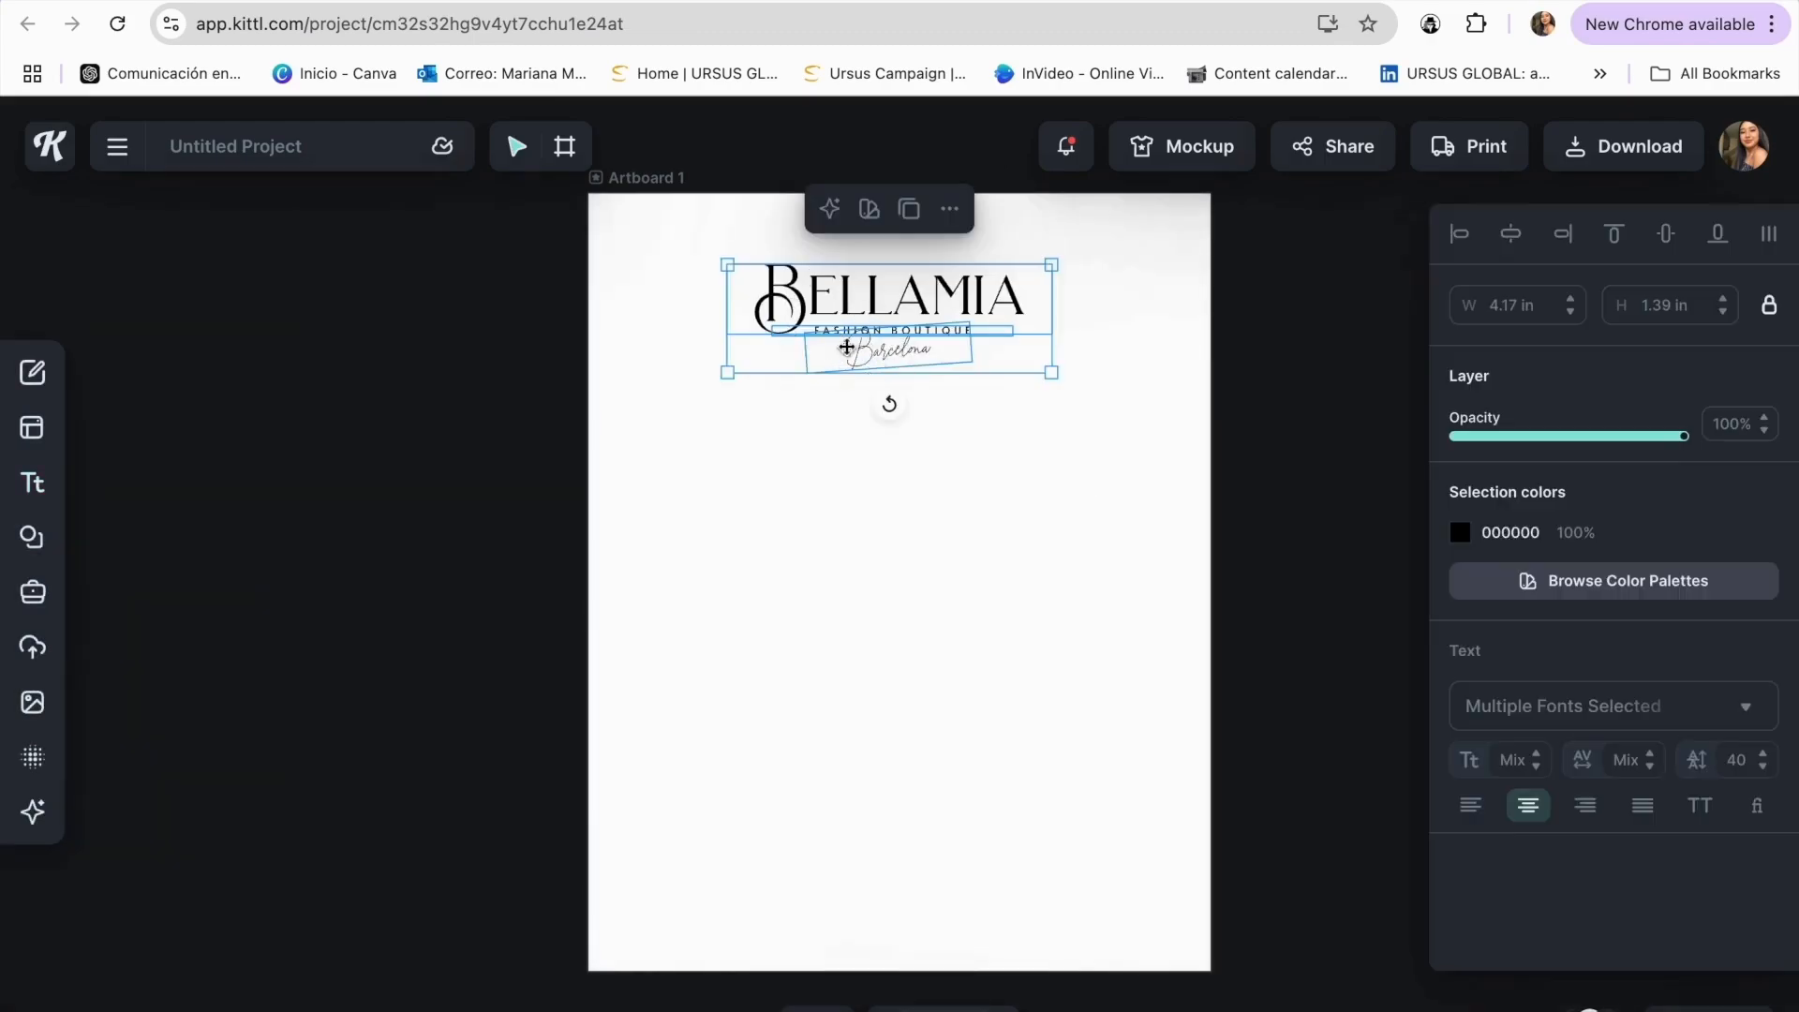
drag(727, 373, 611, 409)
drag(787, 374, 850, 365)
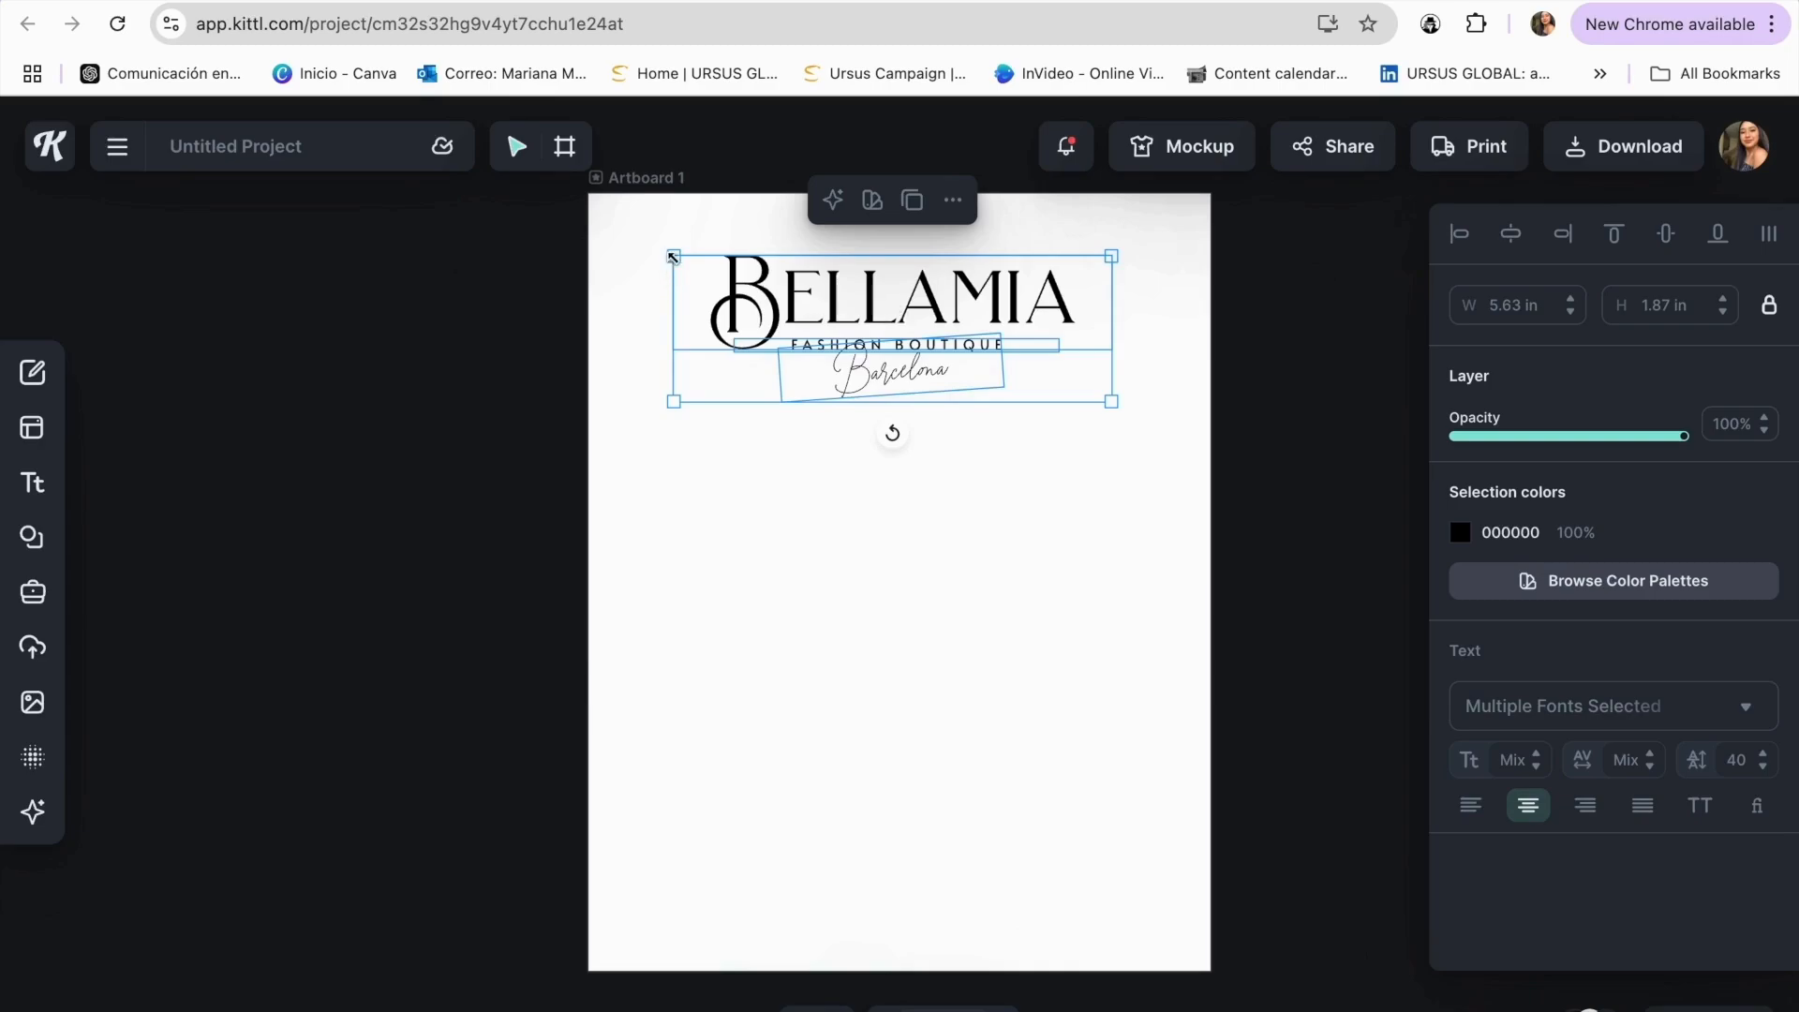
- Replace the BELLAMIA headline text with PINK
double_click(1035, 298)
double_click(1024, 291)
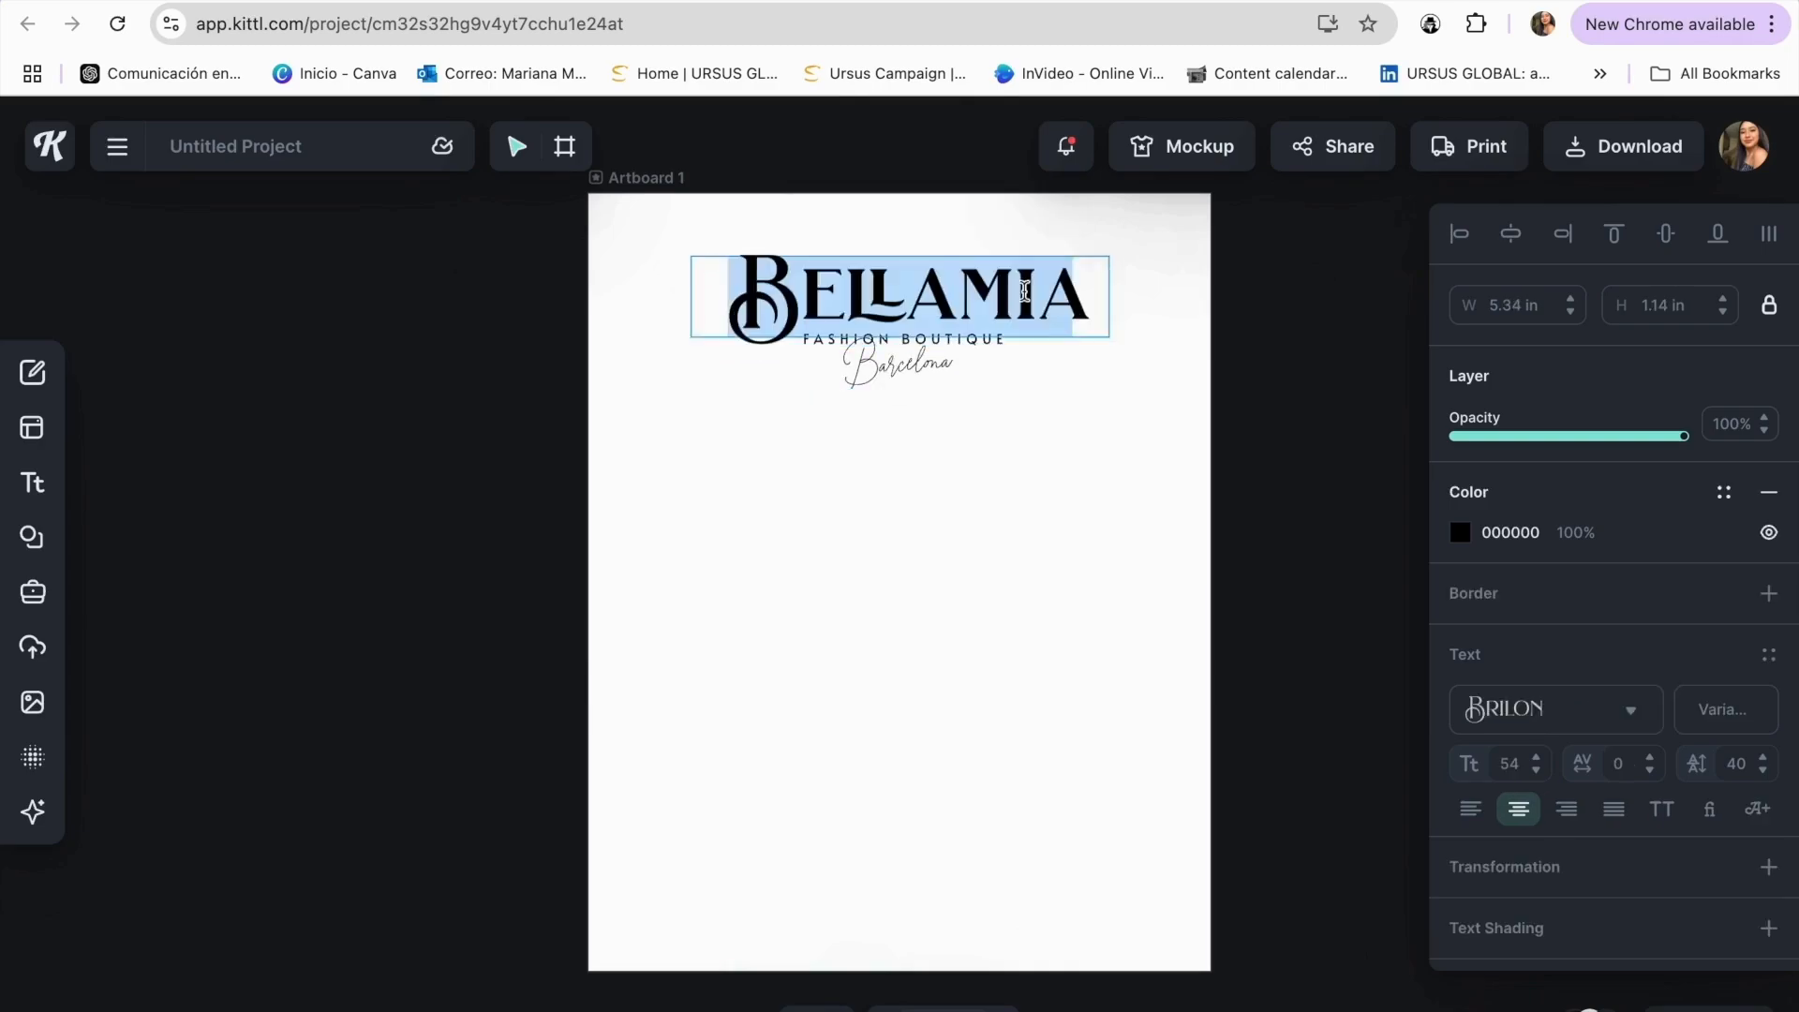
click(1024, 290)
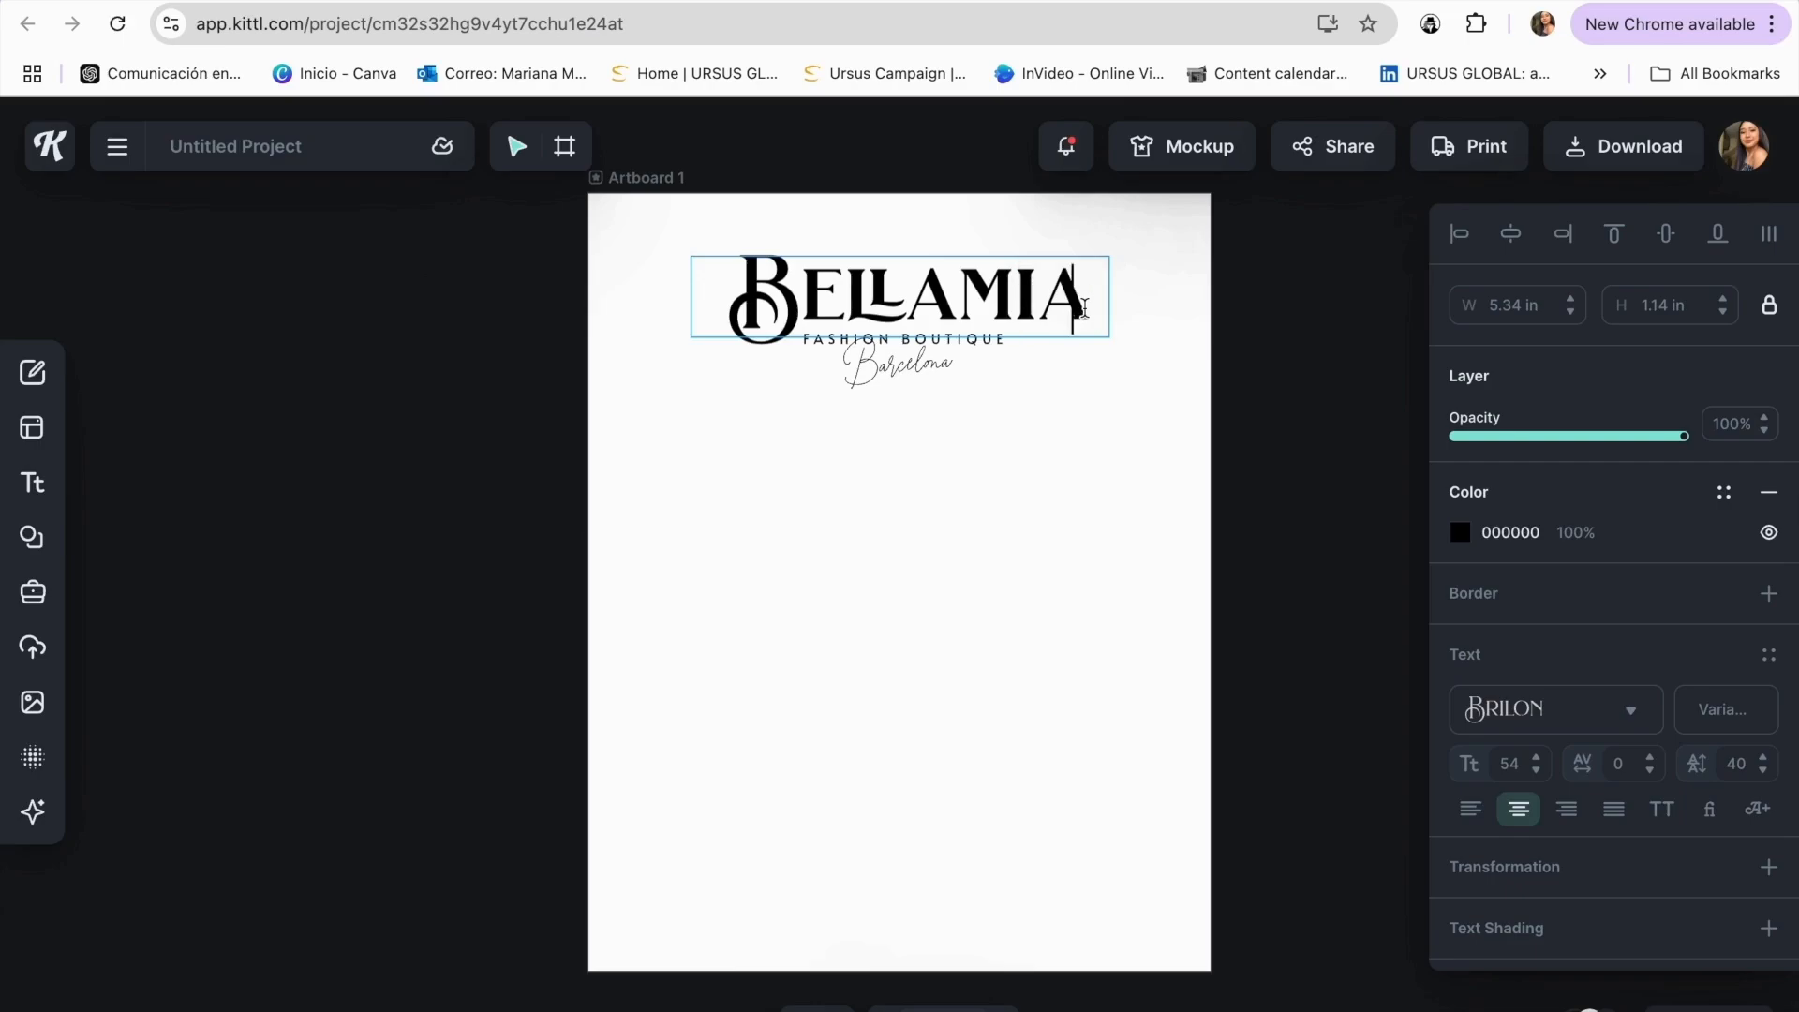
key(BackSpace)
key(BackSpace)
key(BackSpace)
key(BackSpace)
key(BackSpace)
key(BackSpace)
key(BackSpace)
key(BackSpace)
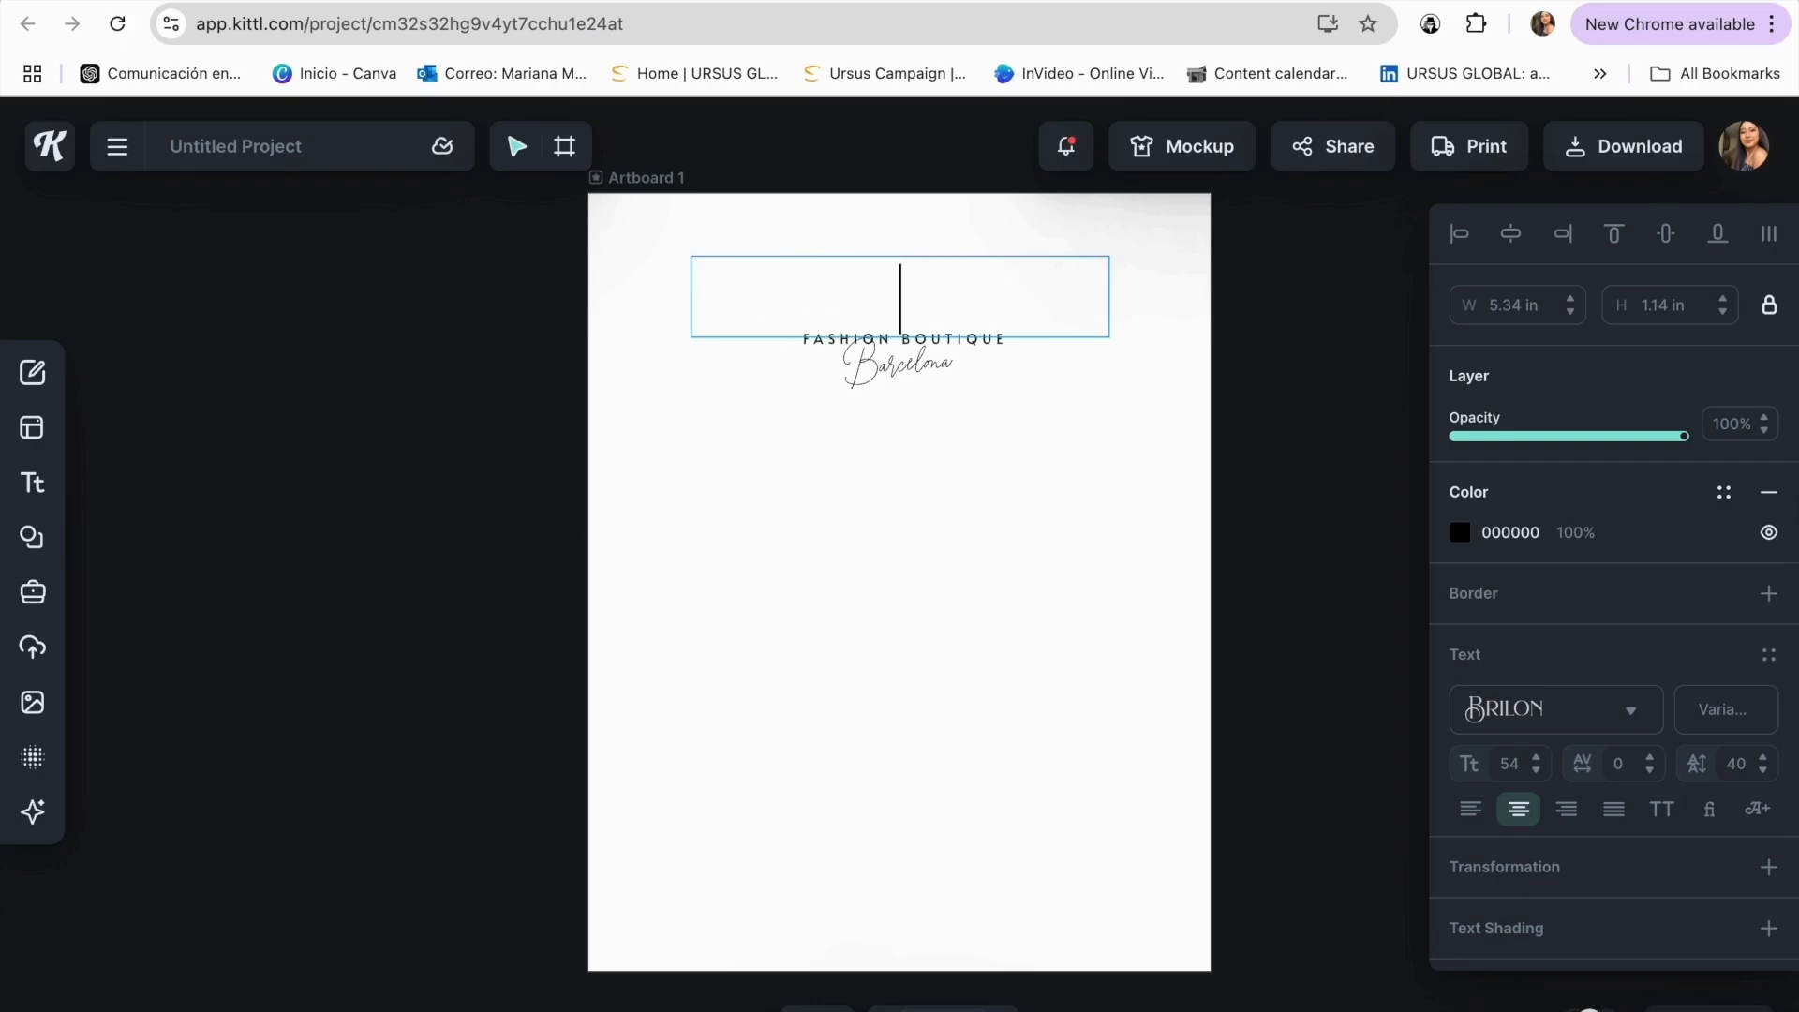
text(P)
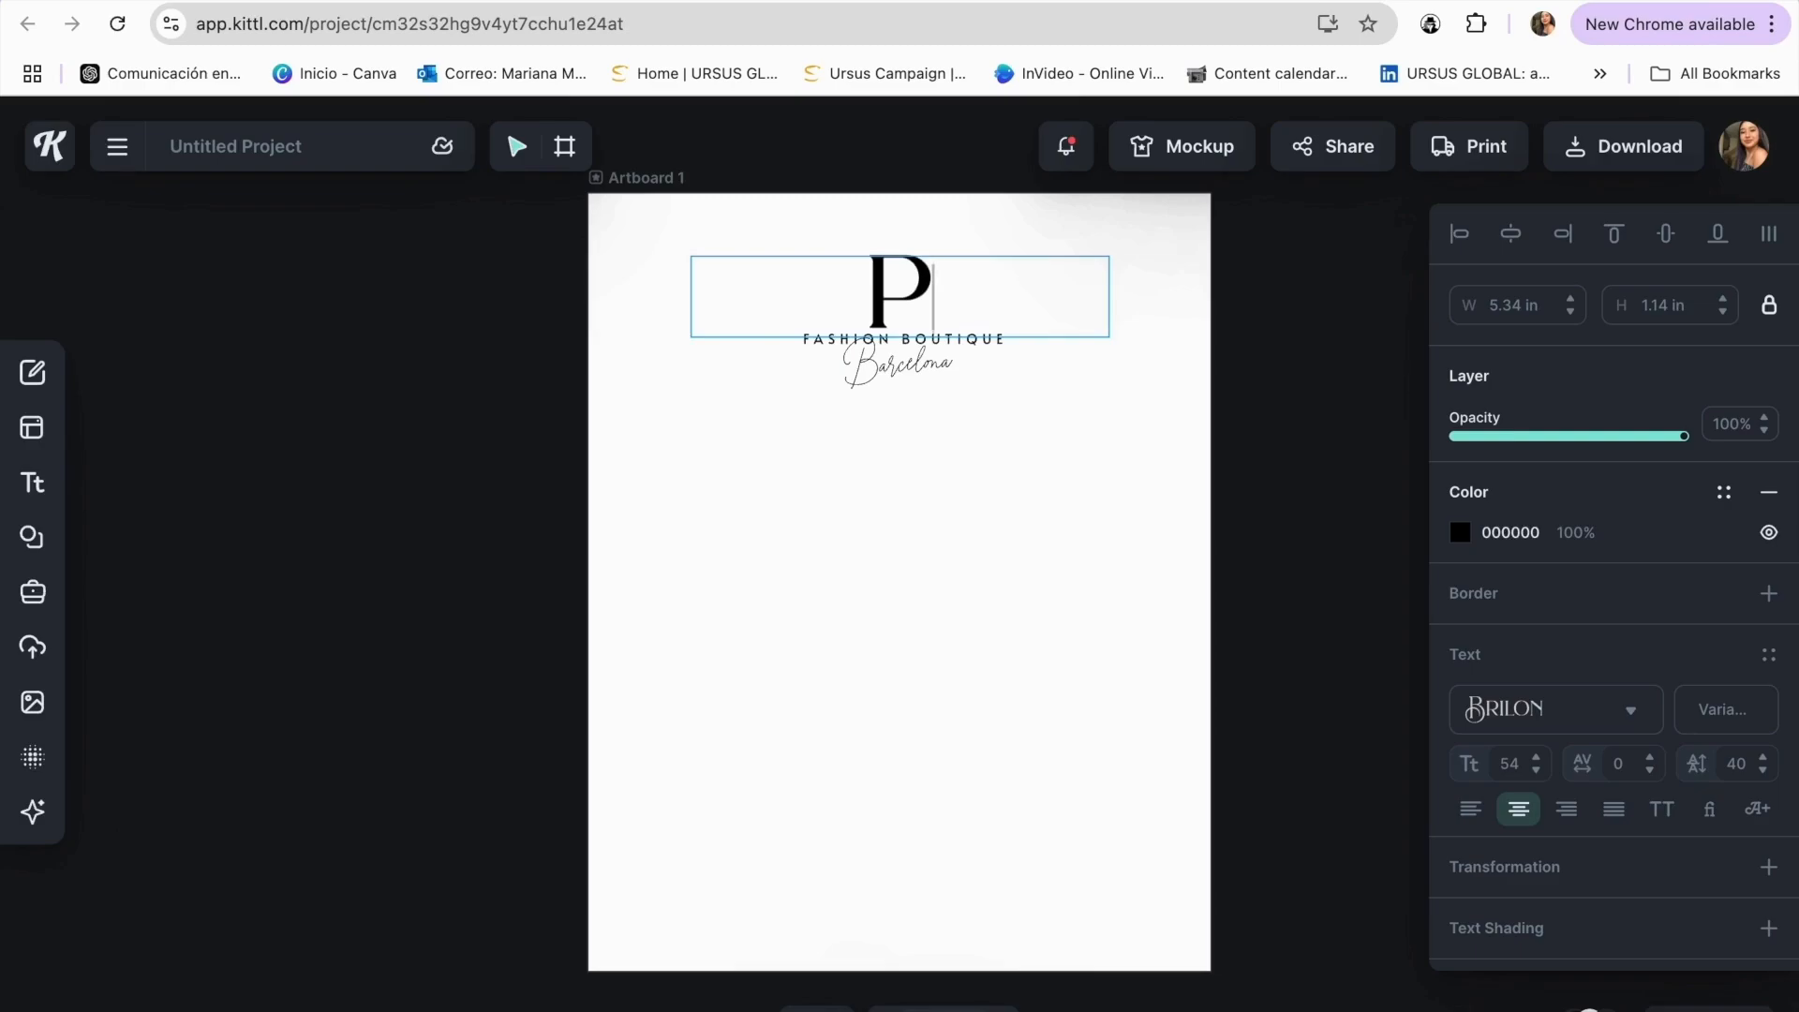
text(INK)
key(Escape)
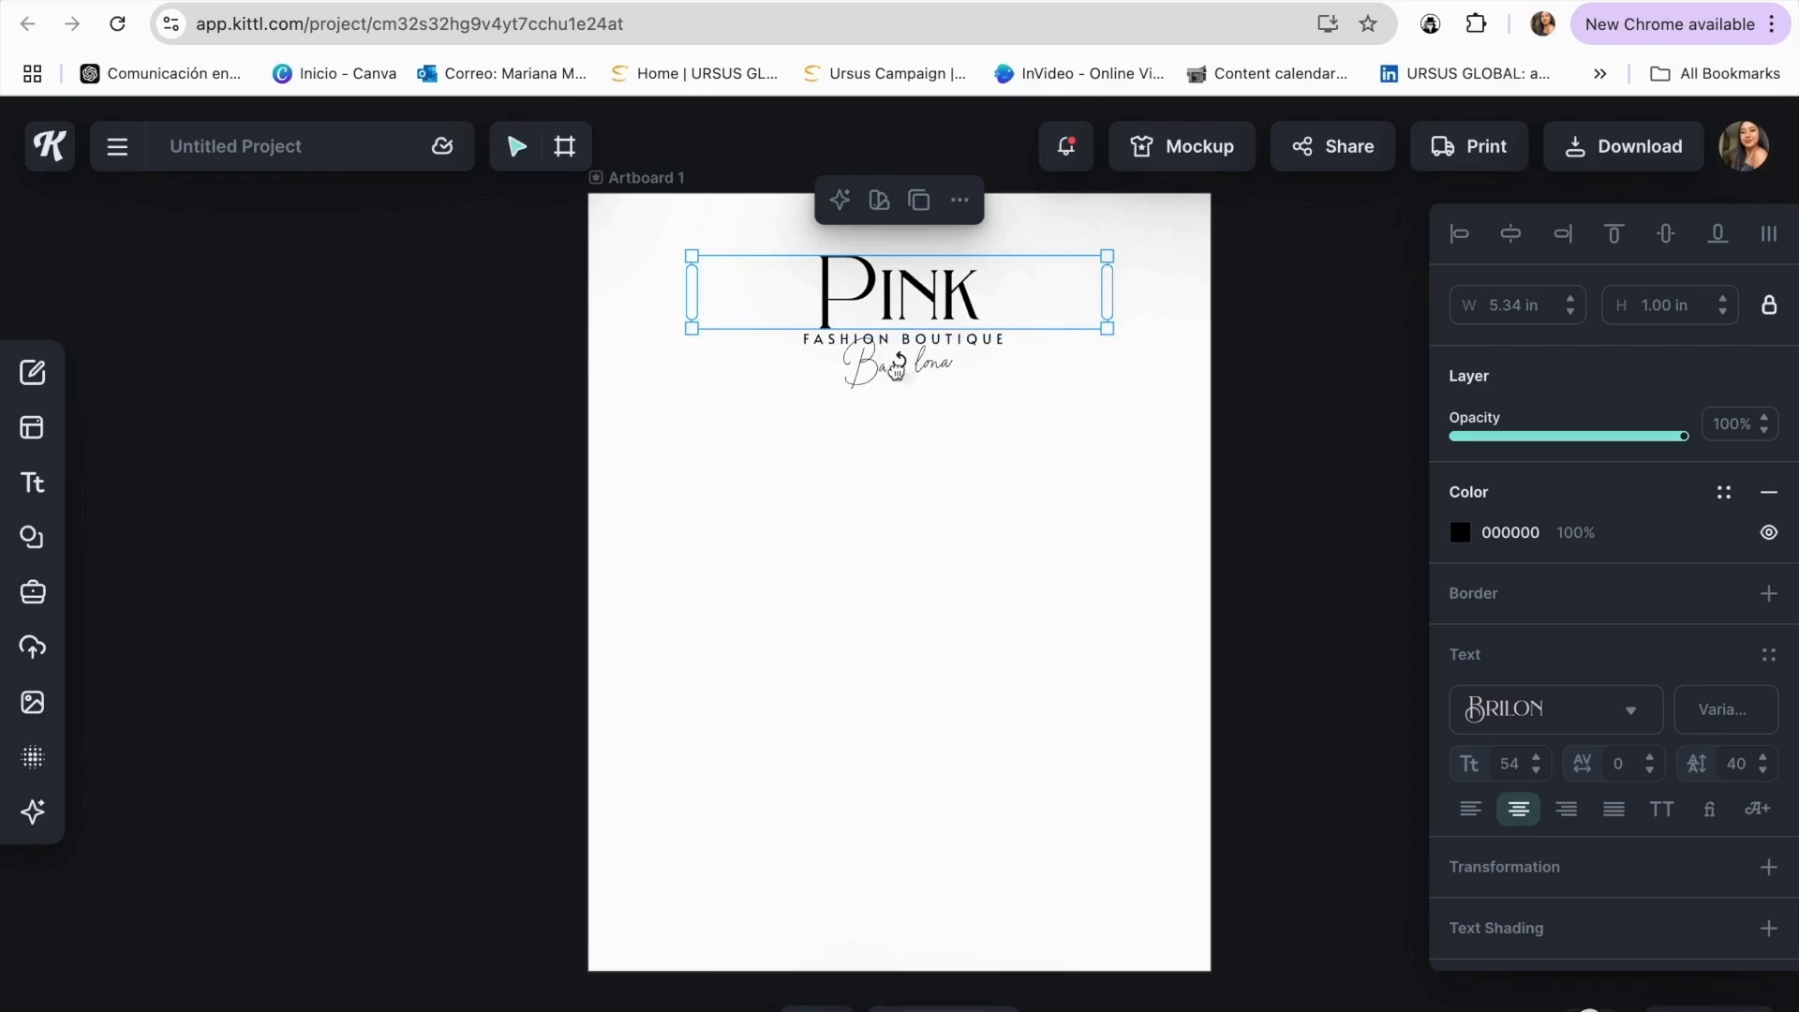
- Delete the FASHION BOUTIQUE line and replace the script text Barcelona with Preppy
click(861, 357)
key(Delete)
click(860, 368)
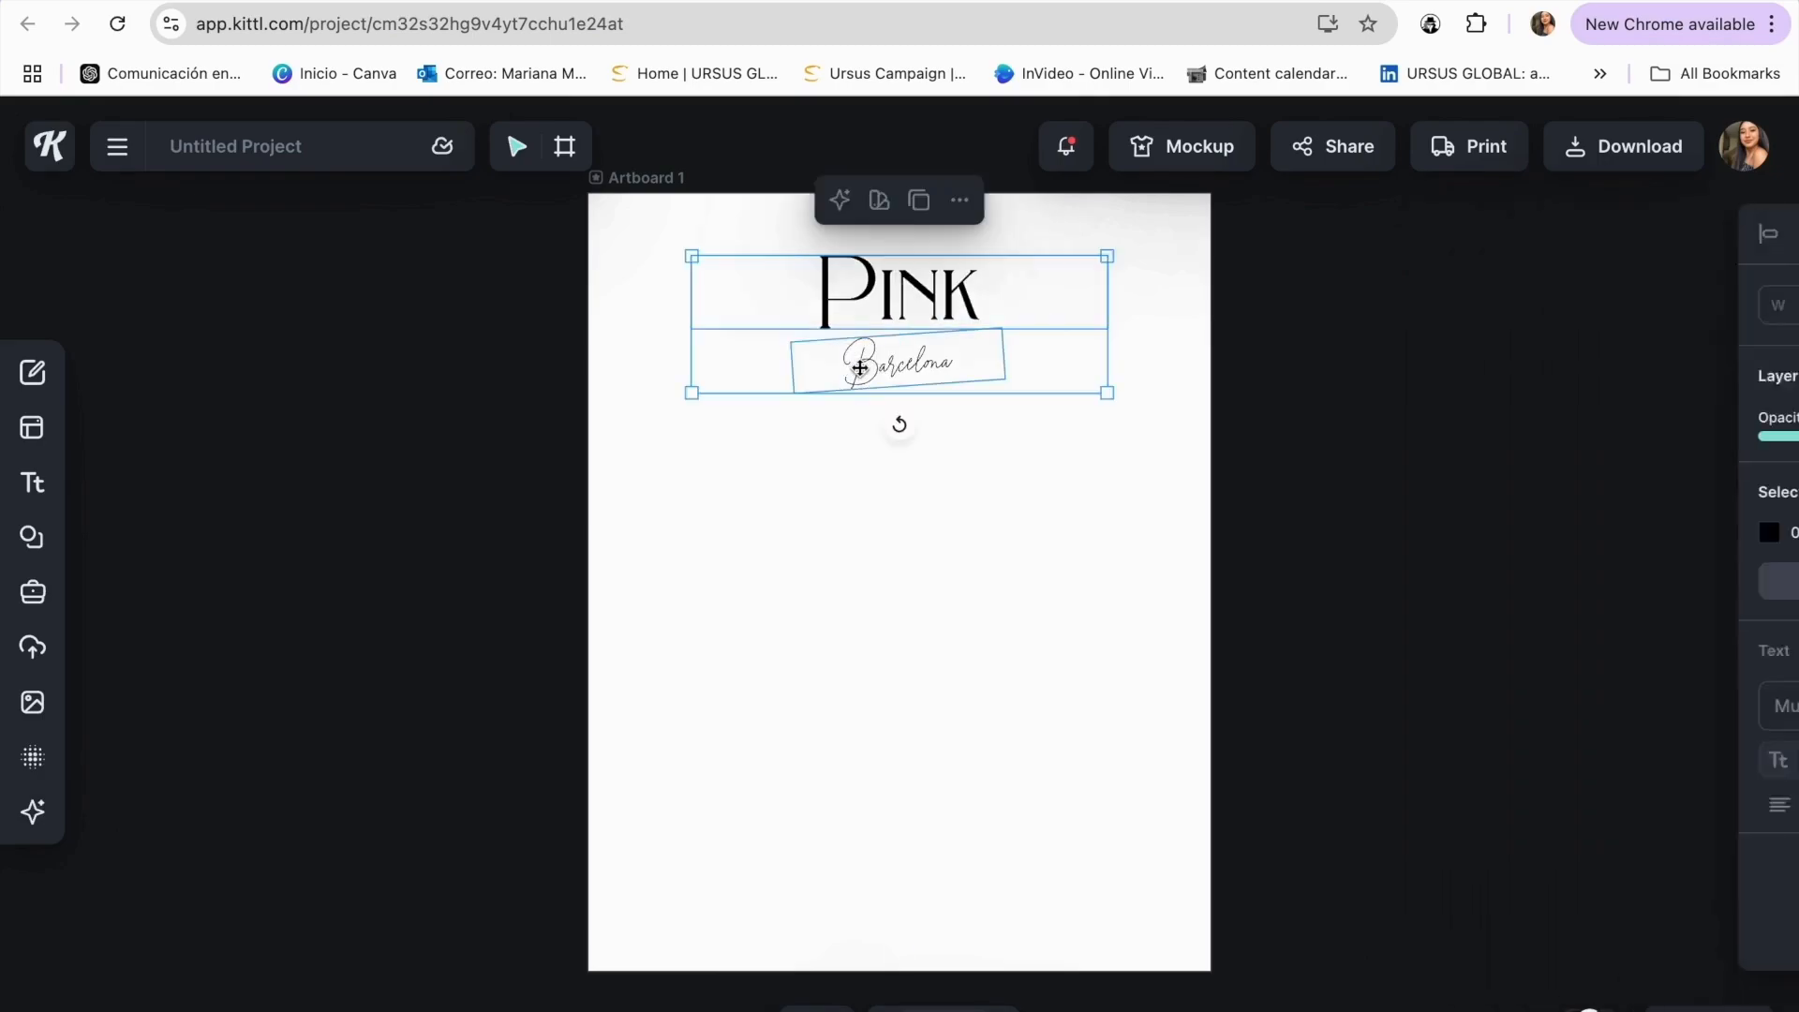
click(875, 374)
double_click(876, 376)
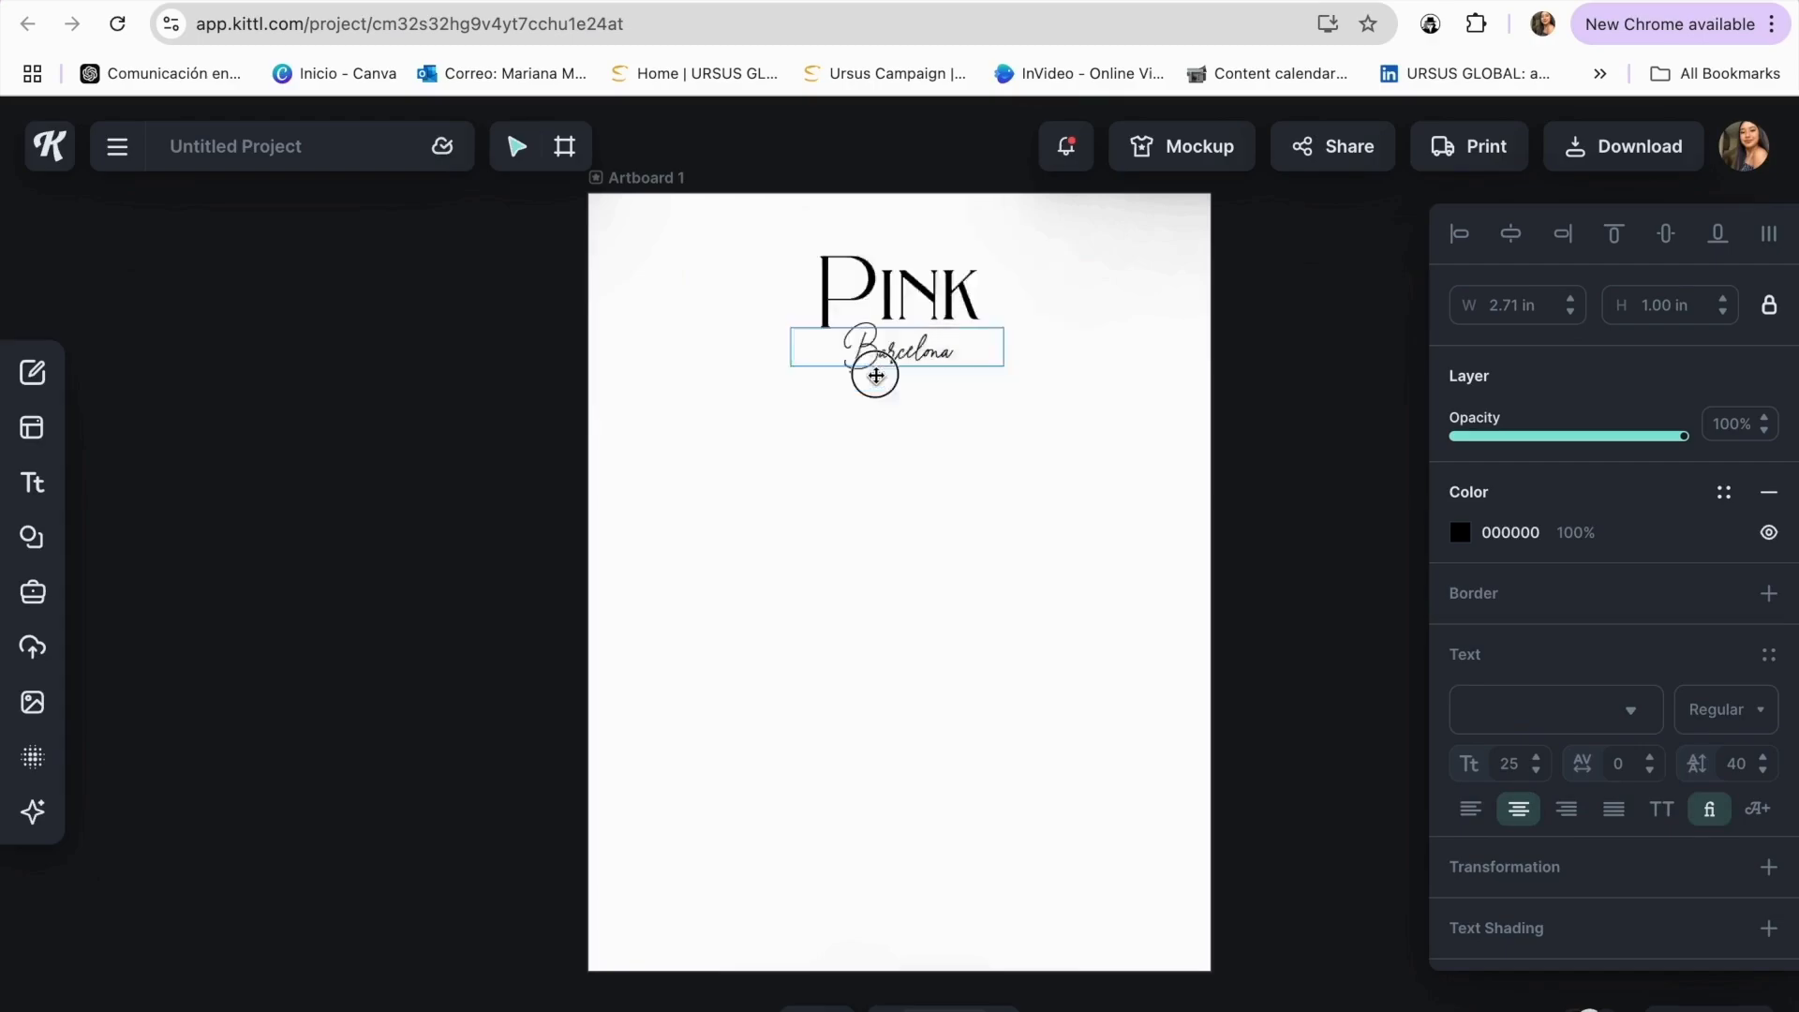
key(BackSpace)
key(BackSpace)
key(BackSpace)
key(BackSpace)
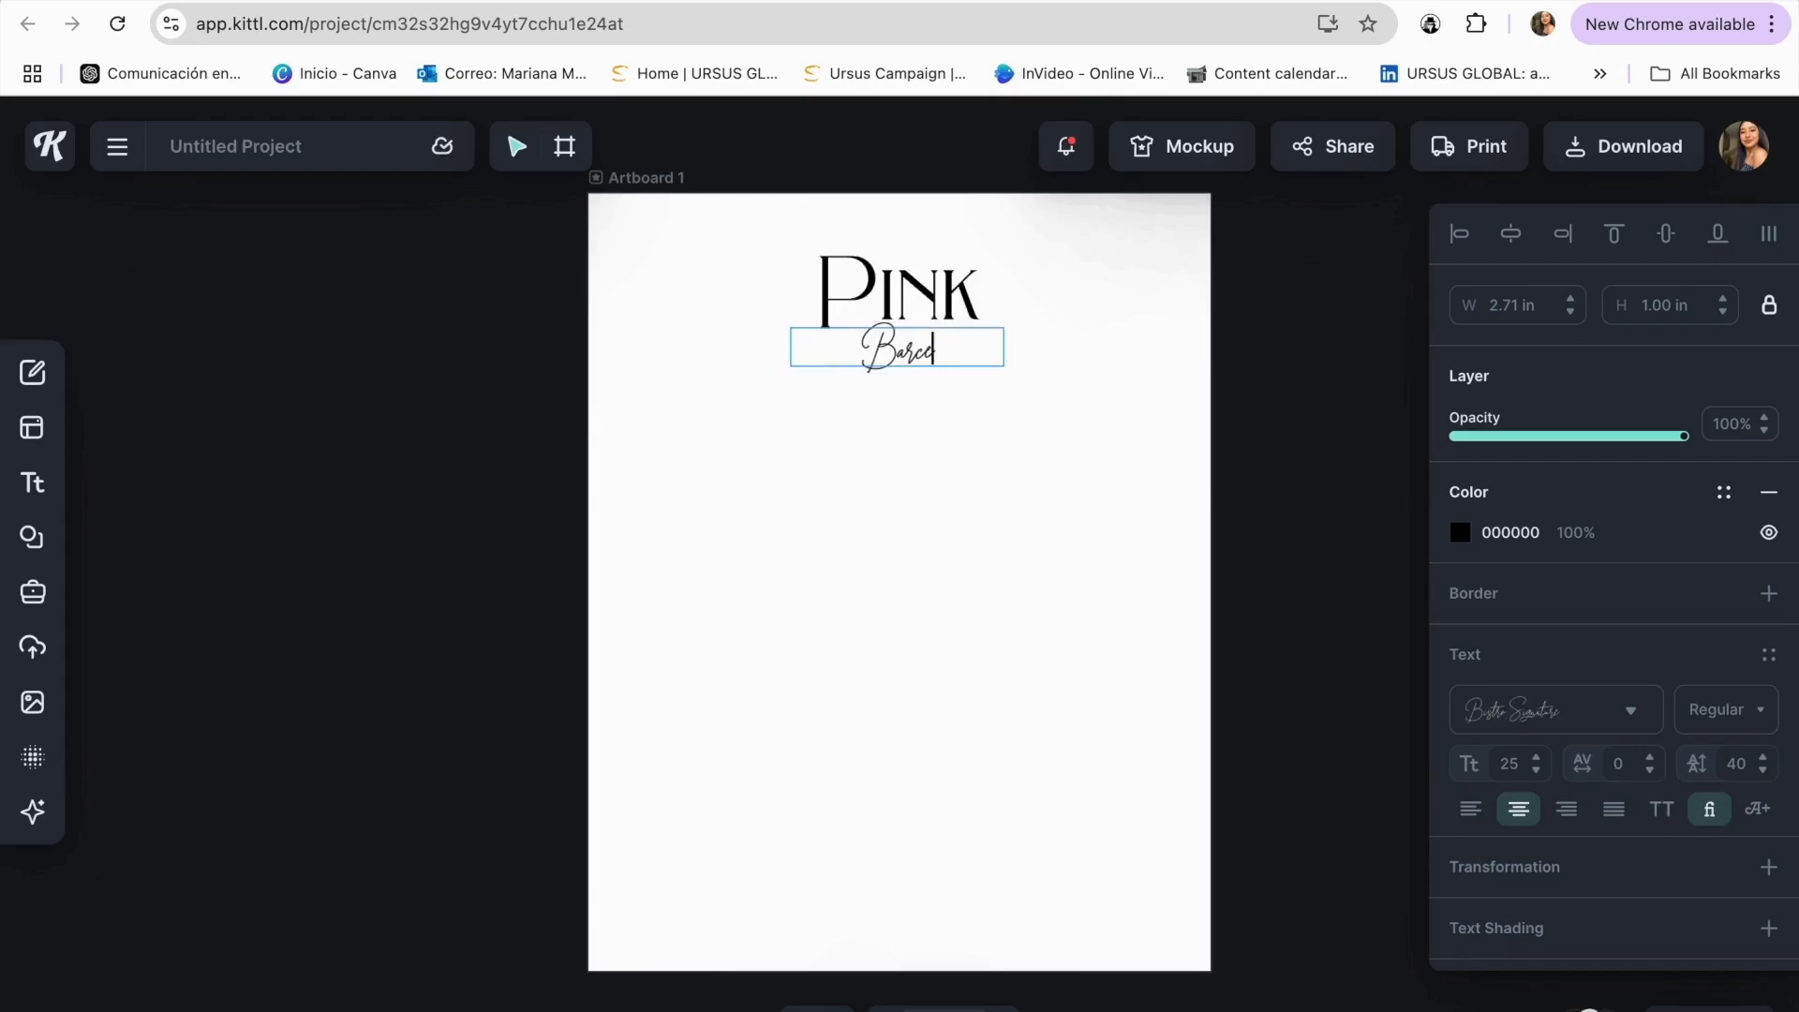
key(BackSpace)
key(BackSpace)
key(BackSpace)
key(BackSpace)
key(BackSpace)
text(Preppy)
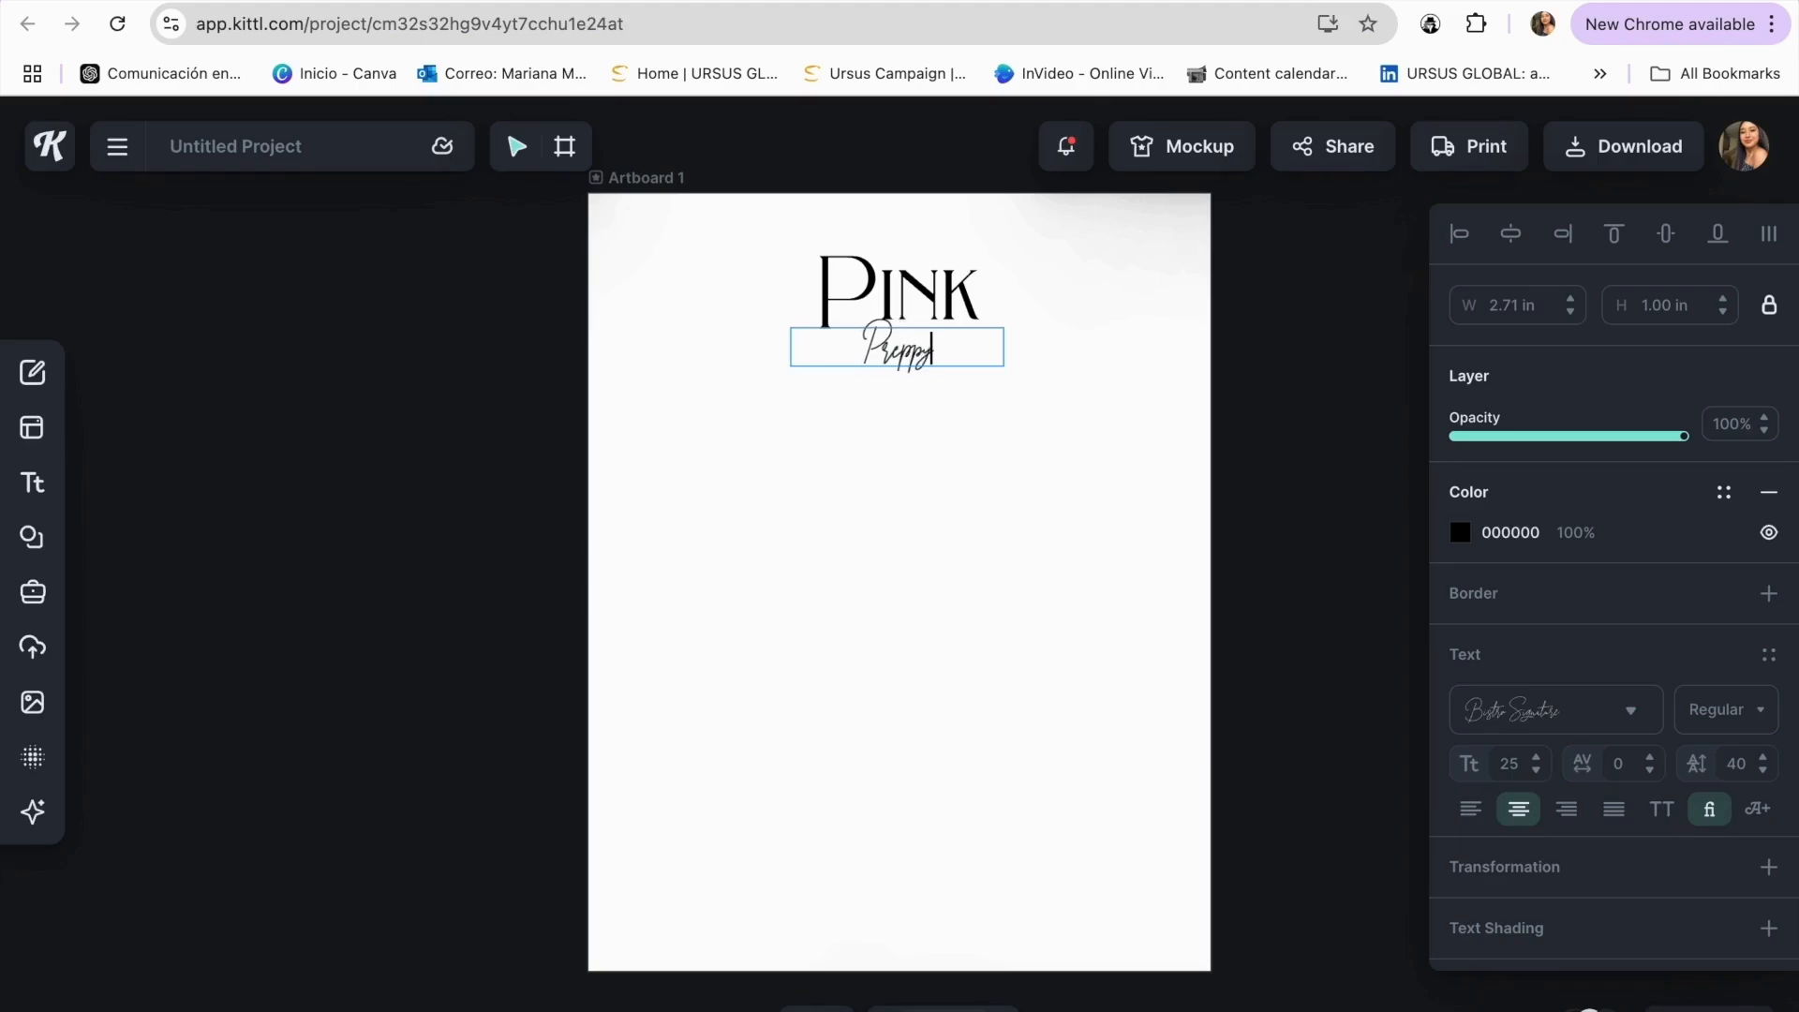
click(915, 566)
click(921, 578)
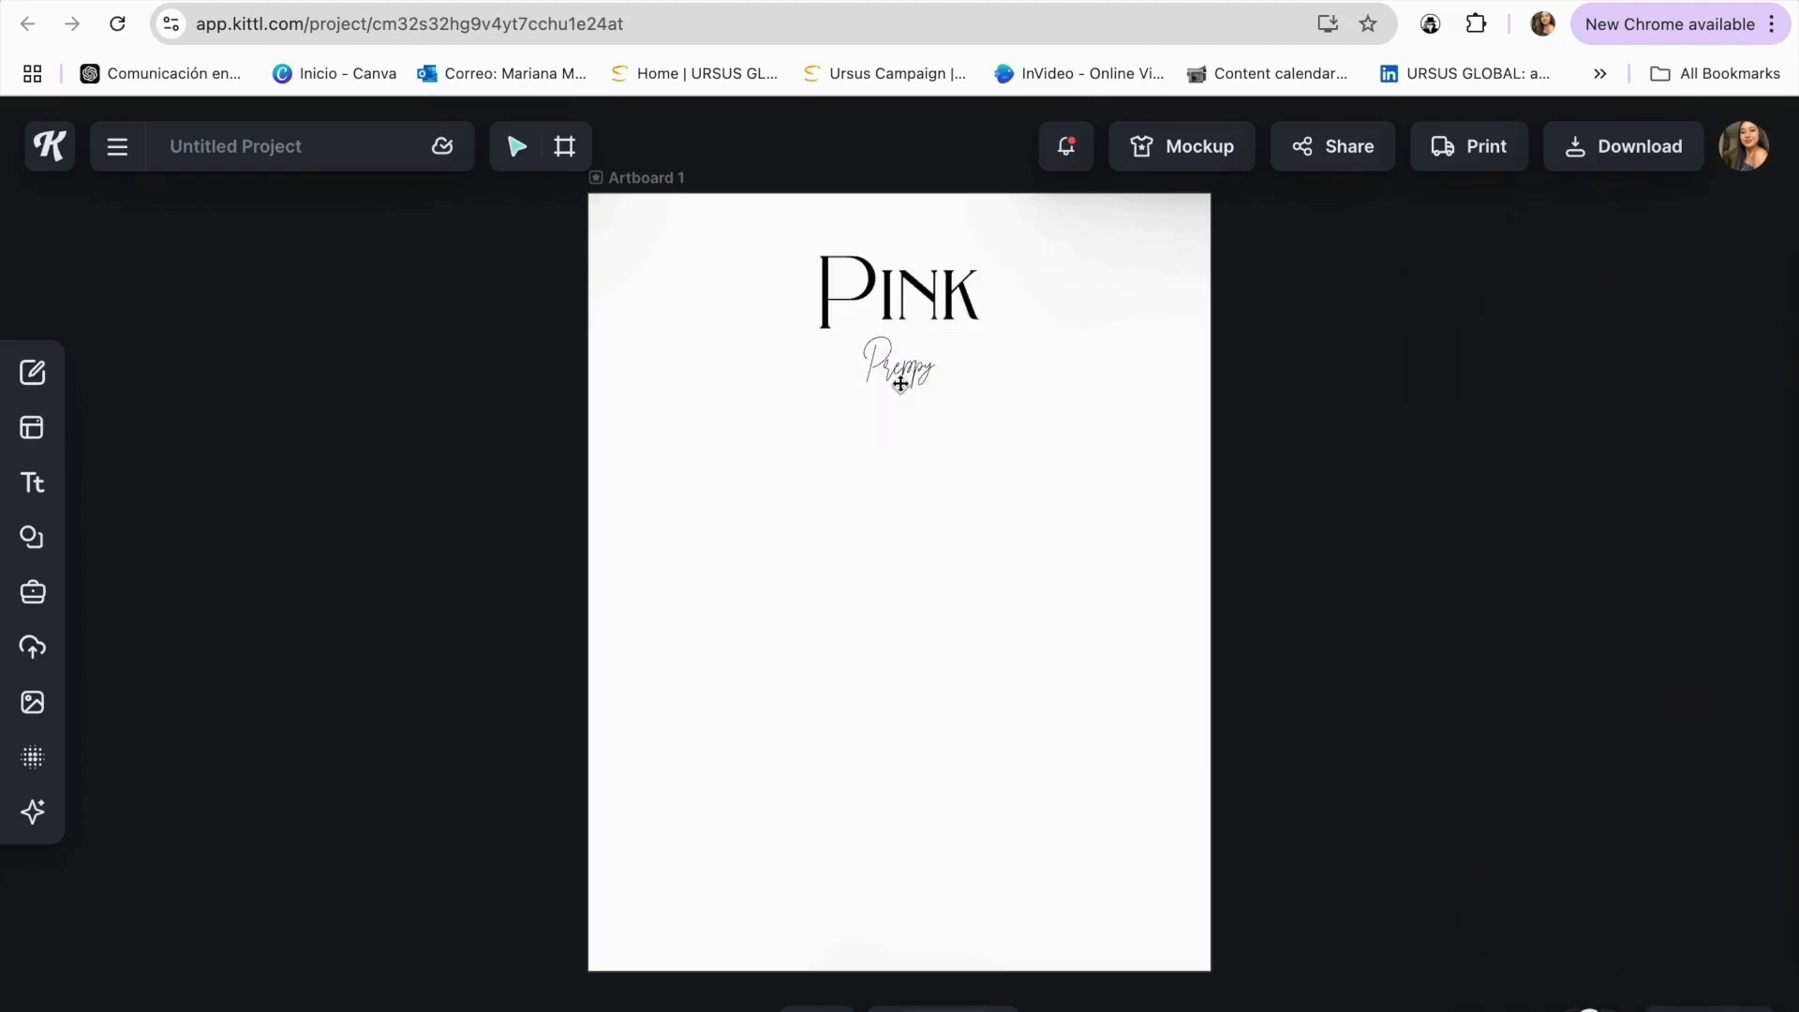
- Ungroup the PINK headline and the Preppy script text
click(891, 374)
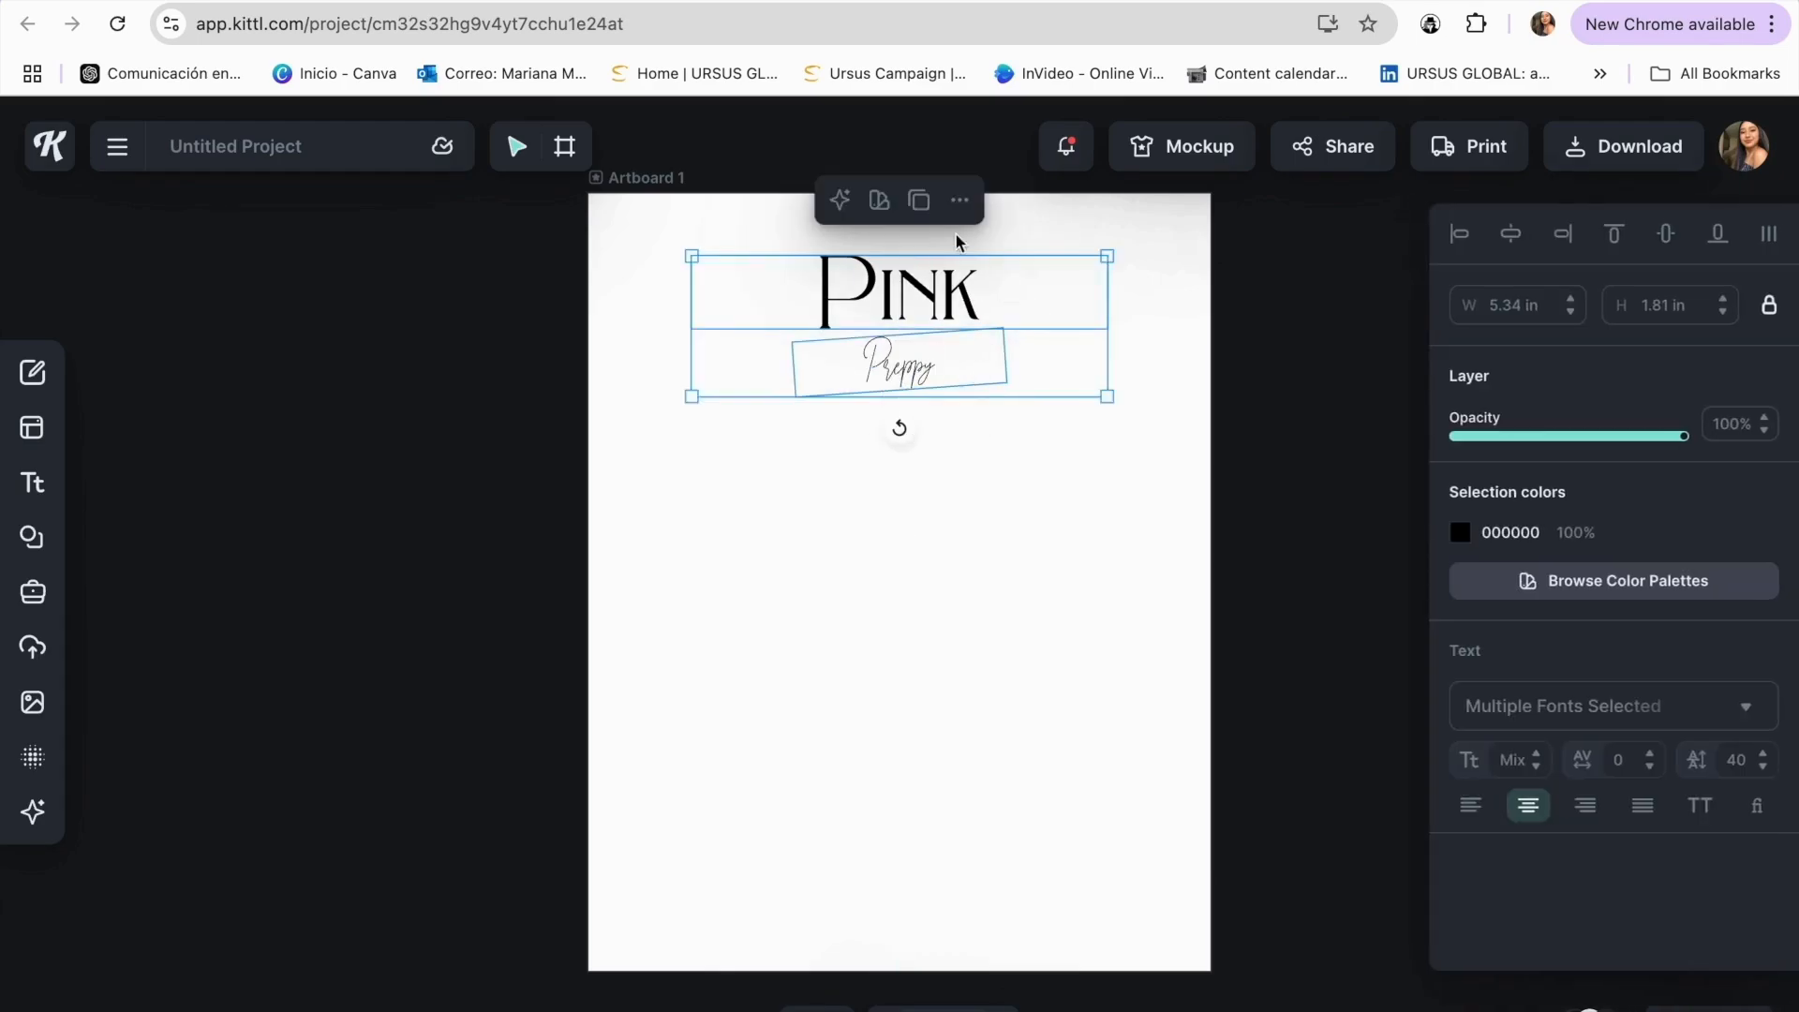
click(963, 202)
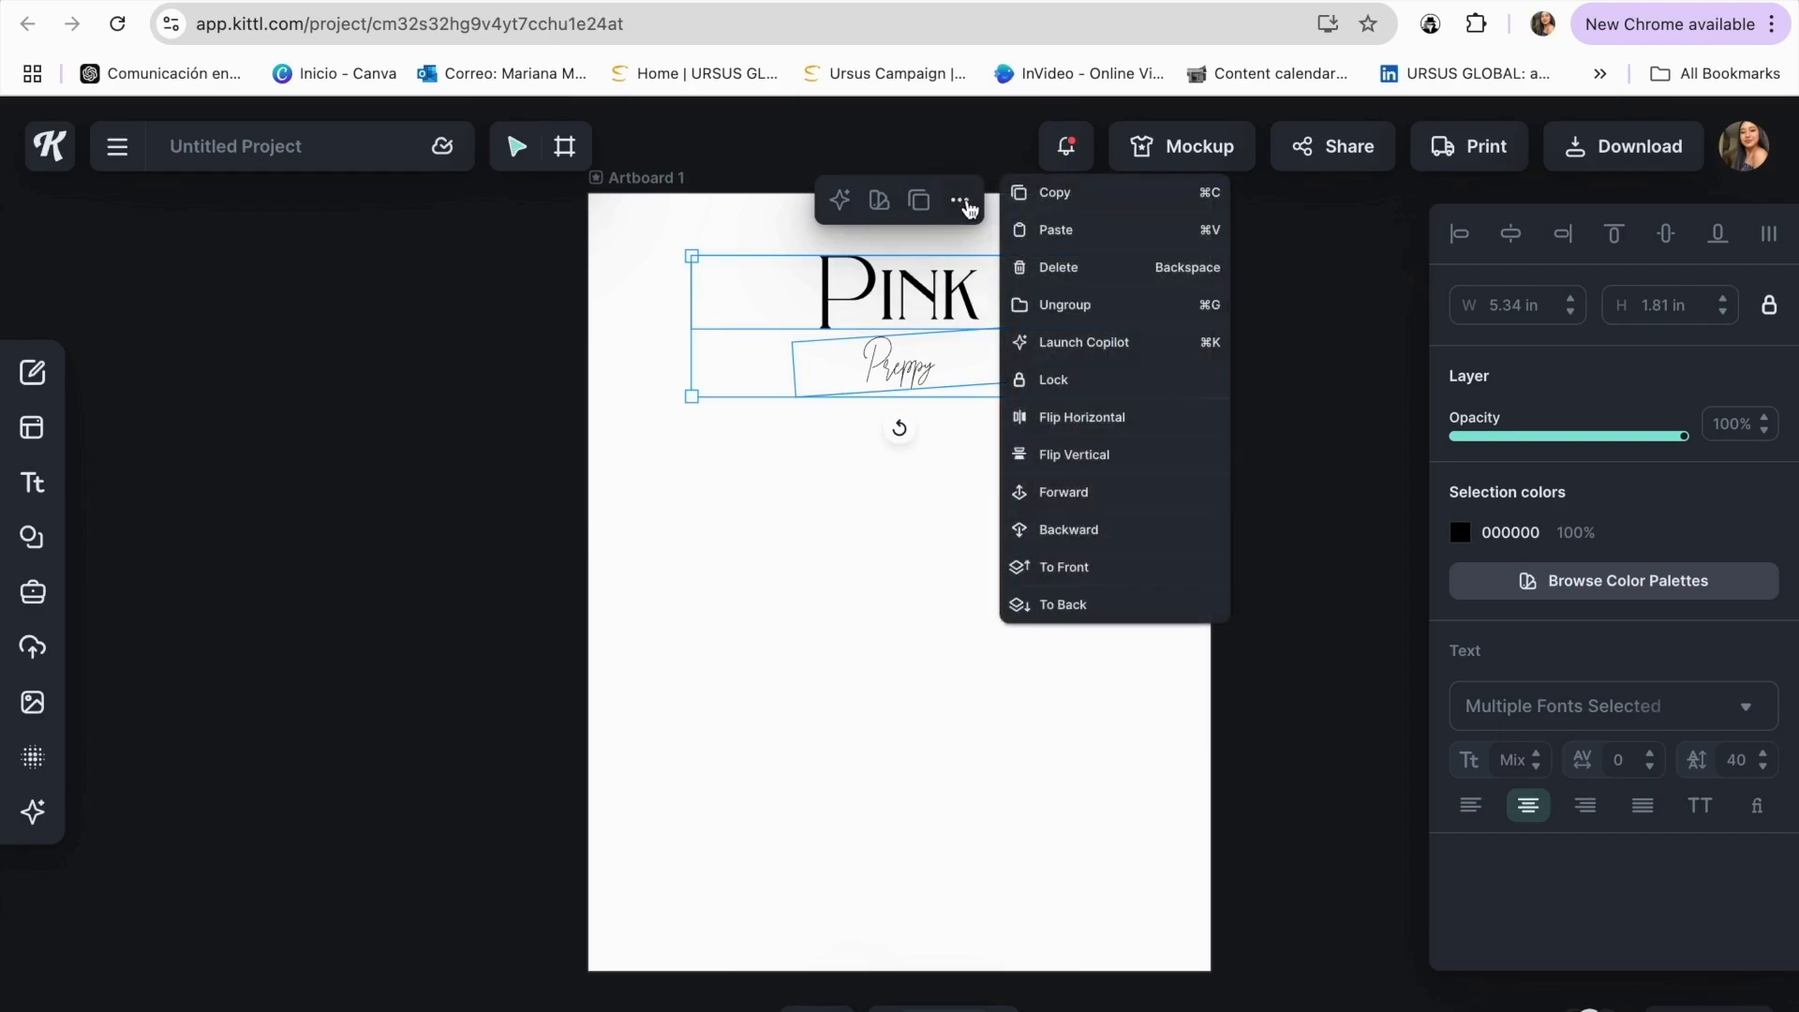
click(1048, 303)
click(1048, 312)
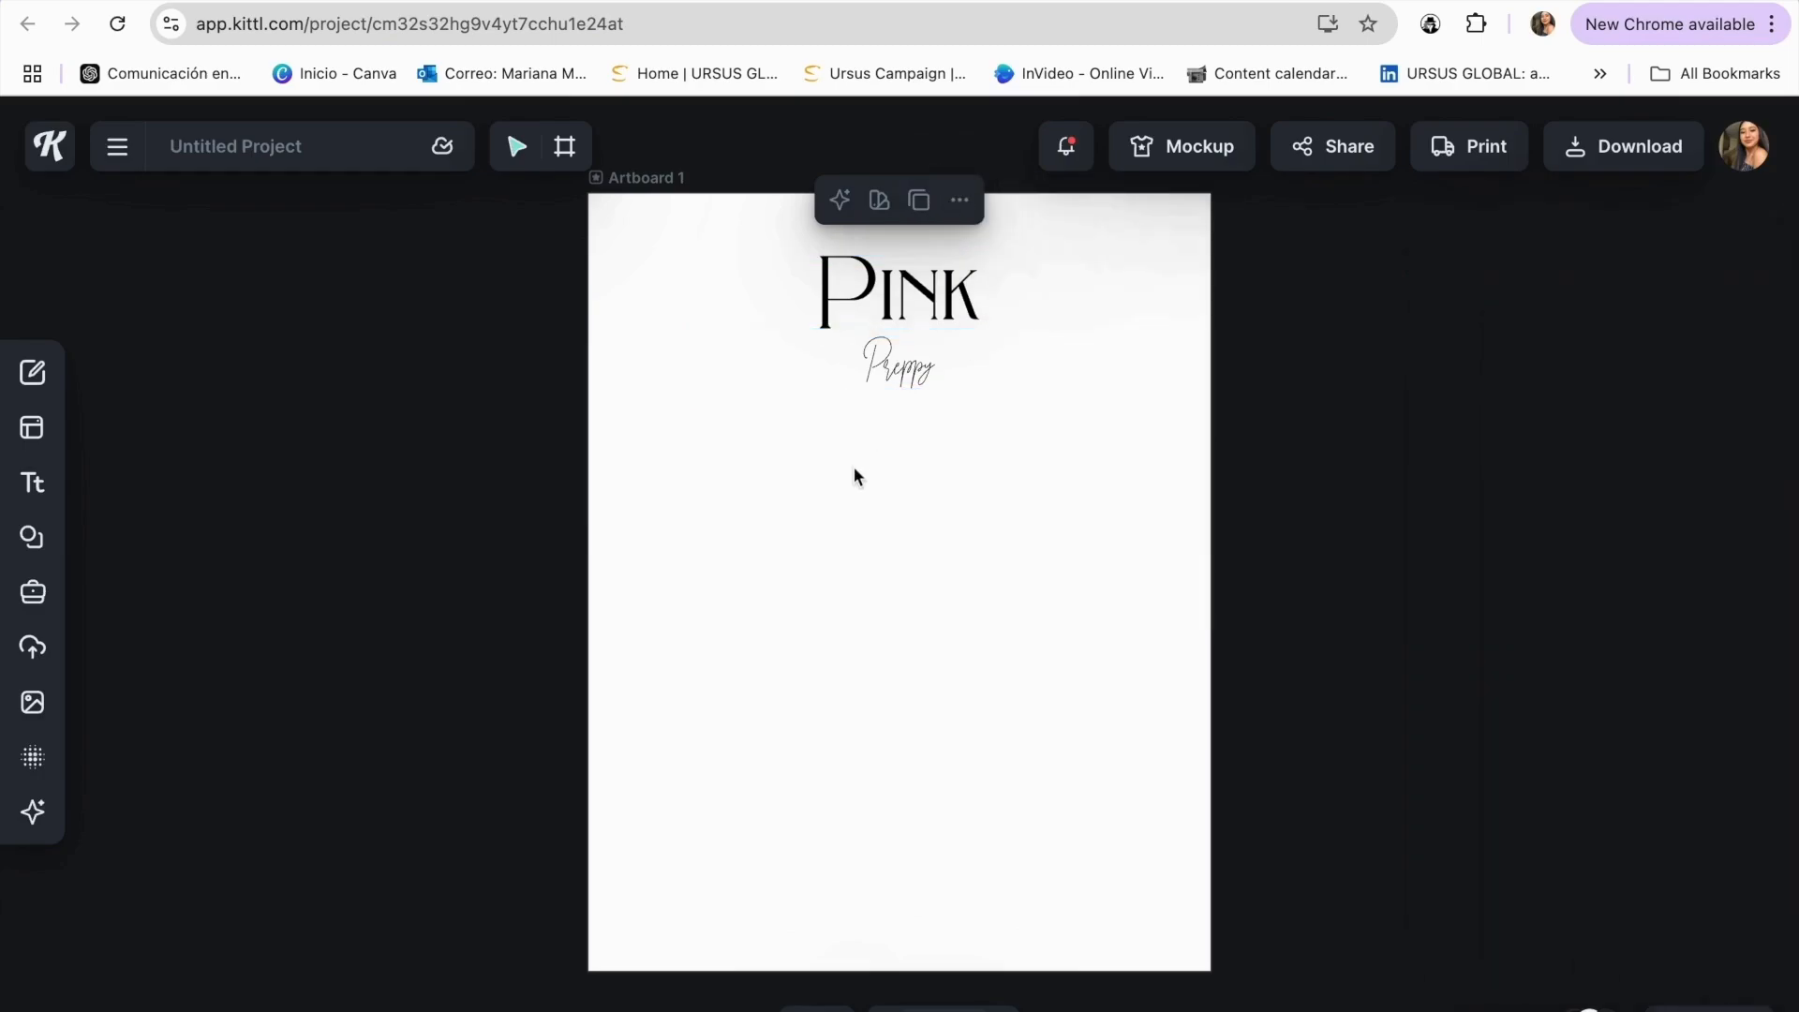
- Enlarge the PINK text box to about 6.7 in wide and reposition it near the artboard's upper edge
click(731, 324)
drag(690, 330, 592, 350)
drag(799, 292, 836, 279)
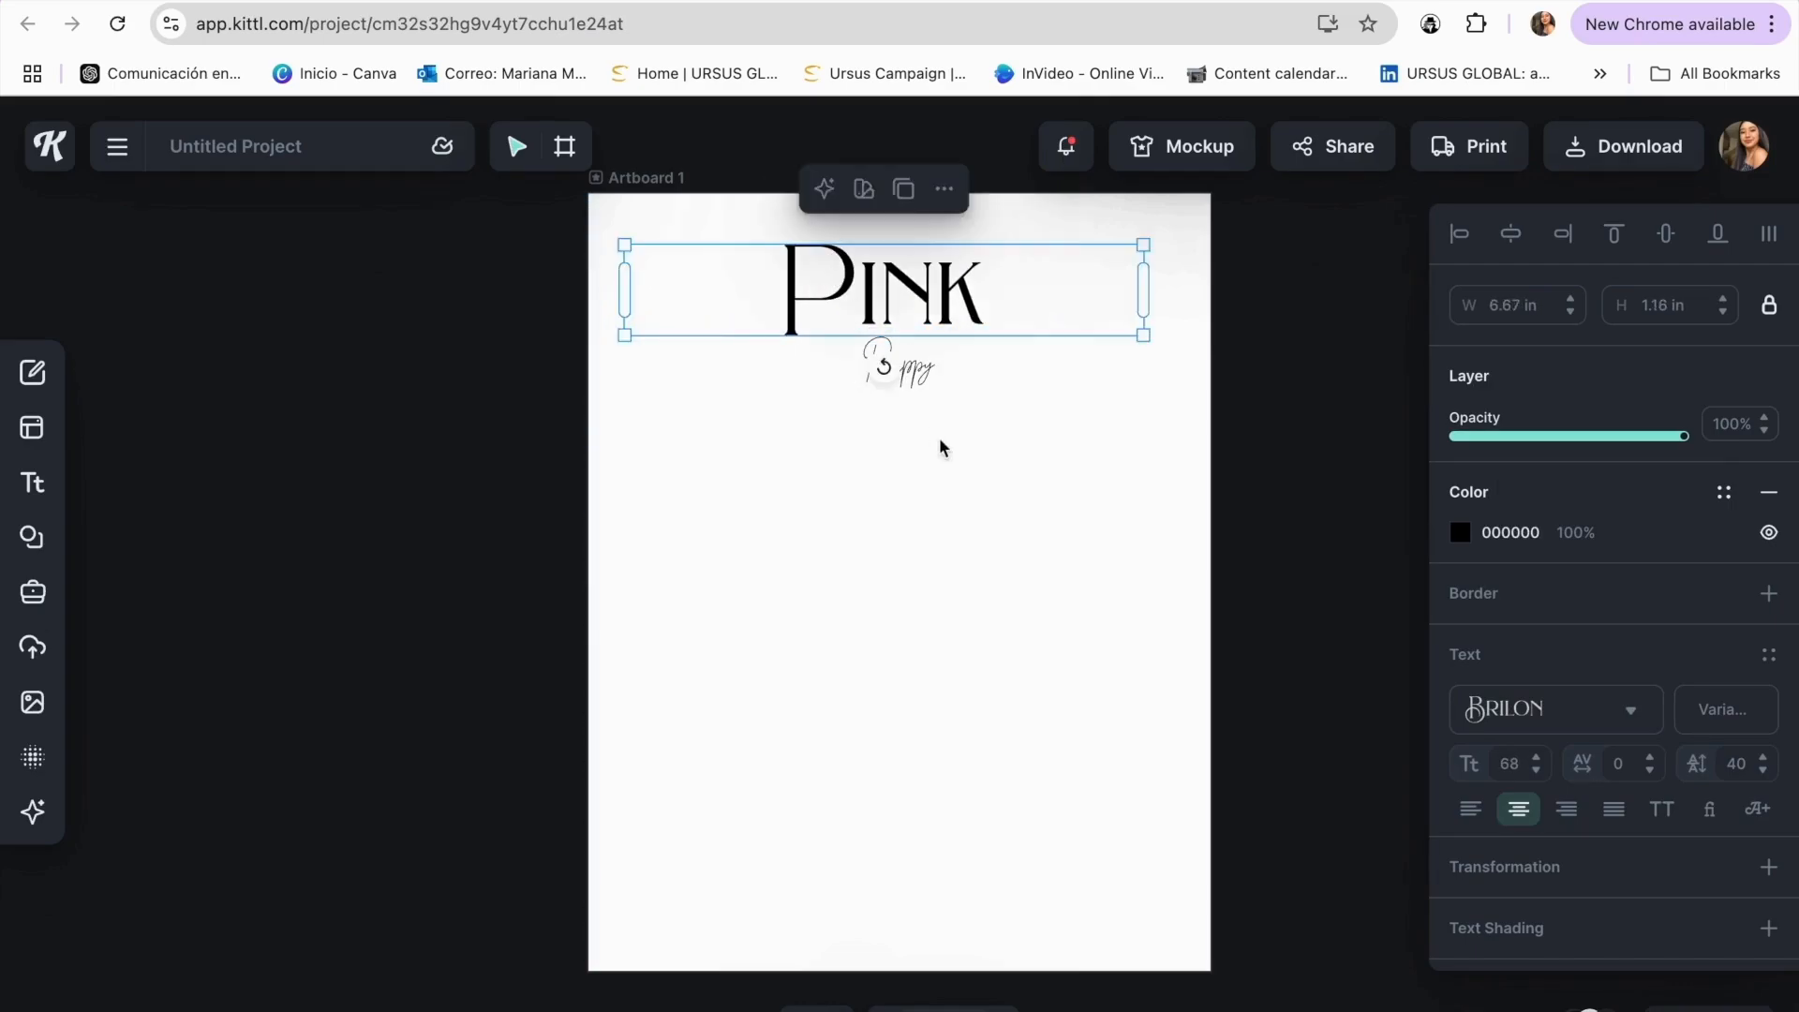
- Enlarge the Preppy script text and place it overlapping the lower edge of PINK
click(937, 440)
click(926, 383)
drag(990, 329, 898, 364)
click(1011, 434)
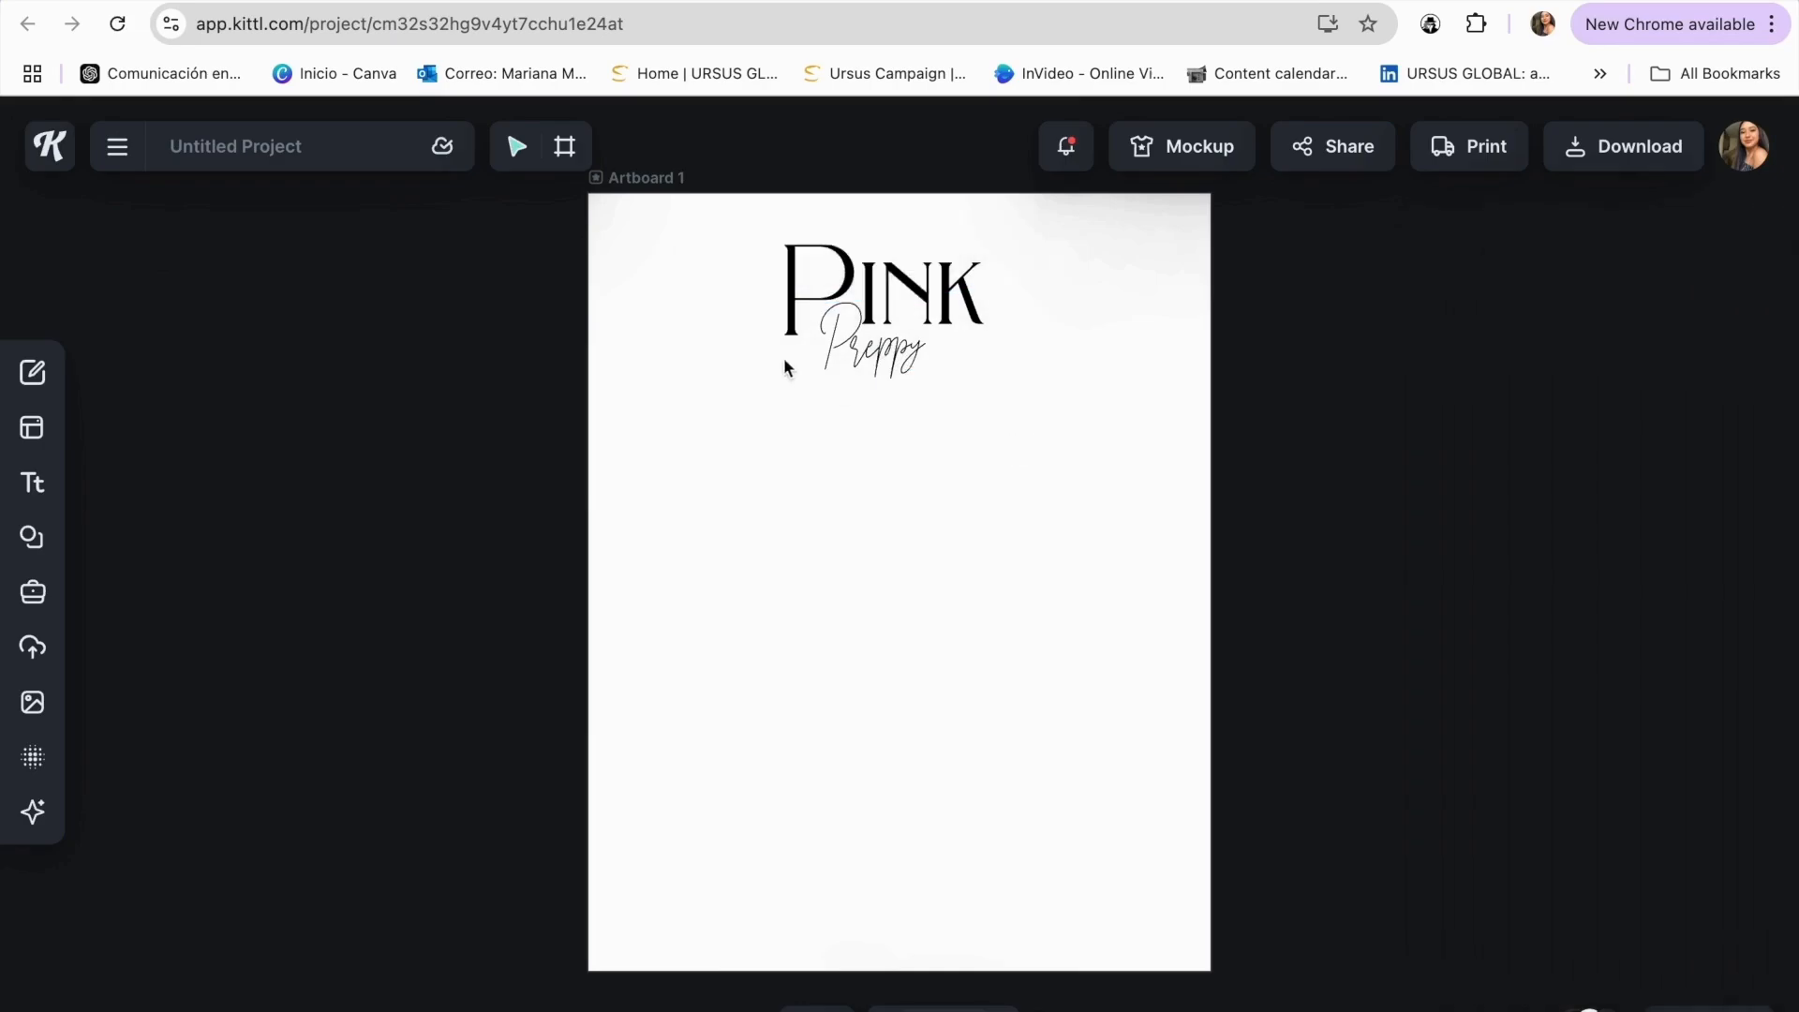
- Move the PINK and Preppy texts together so they are centred horizontally on the artboard
drag(640, 239, 948, 405)
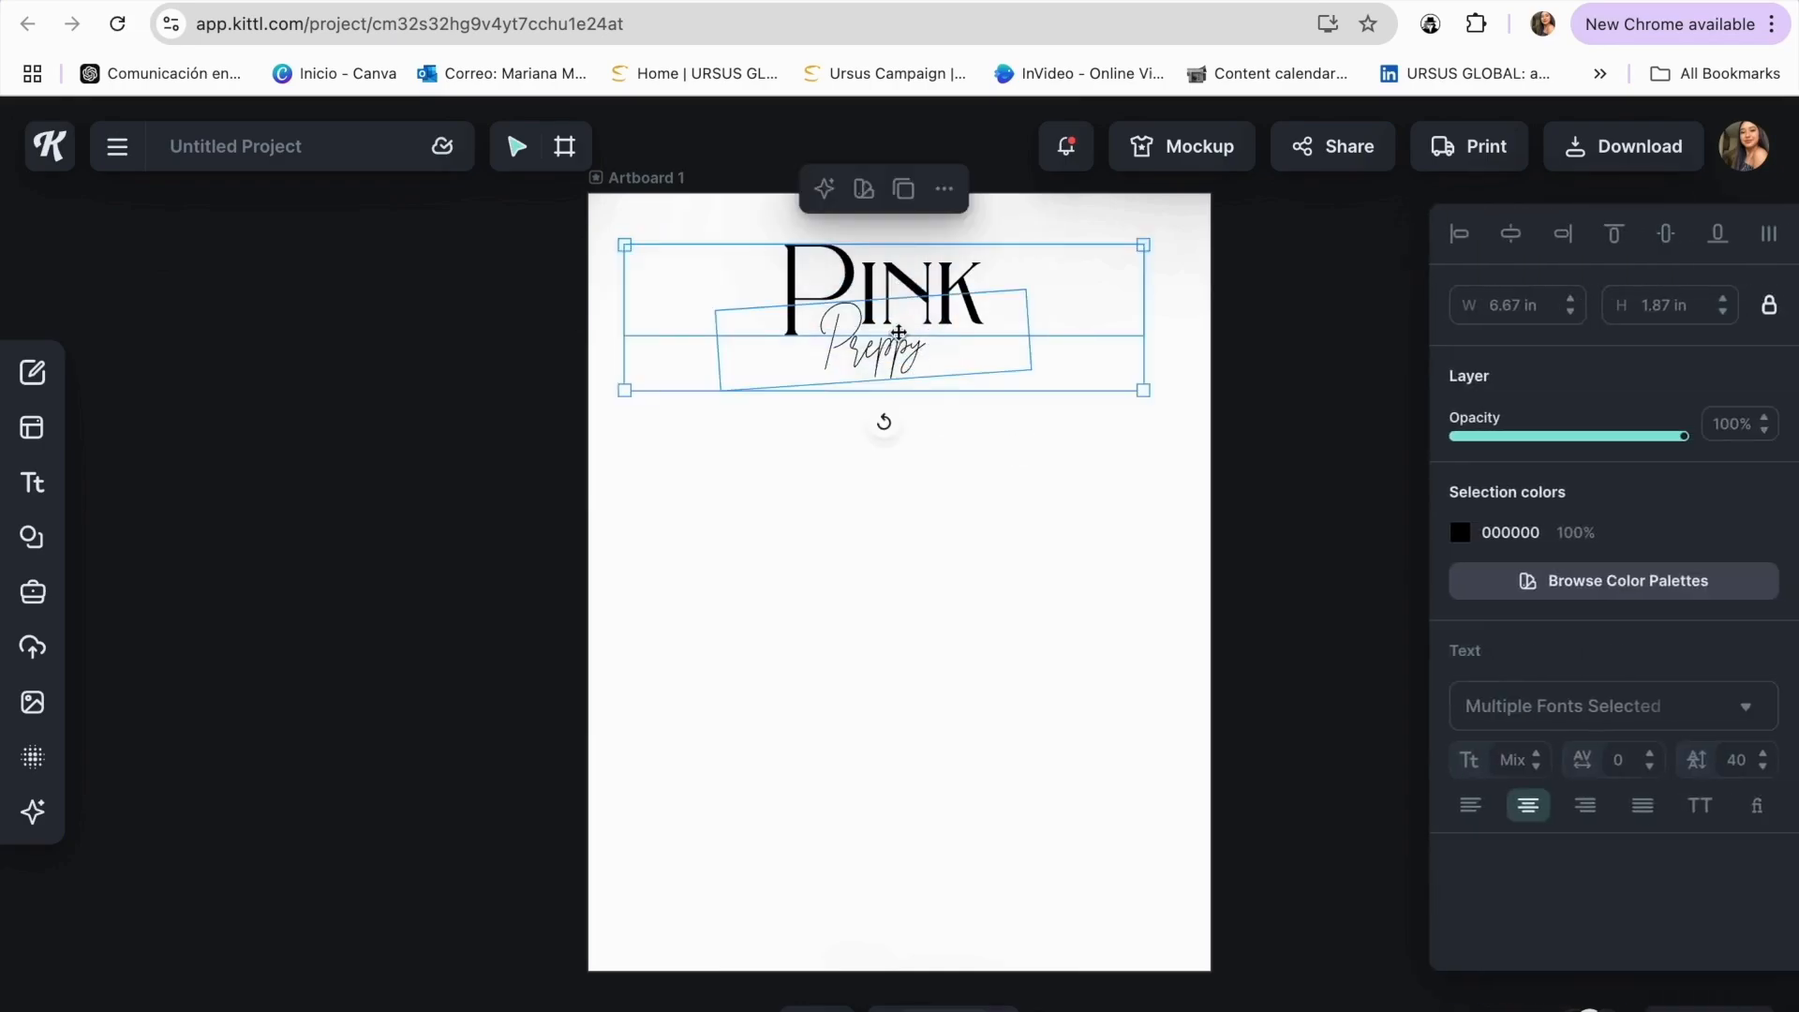
mouse_move(900, 333)
mouse_down()
mouse_move(915, 332)
mouse_move(898, 335)
mouse_up()
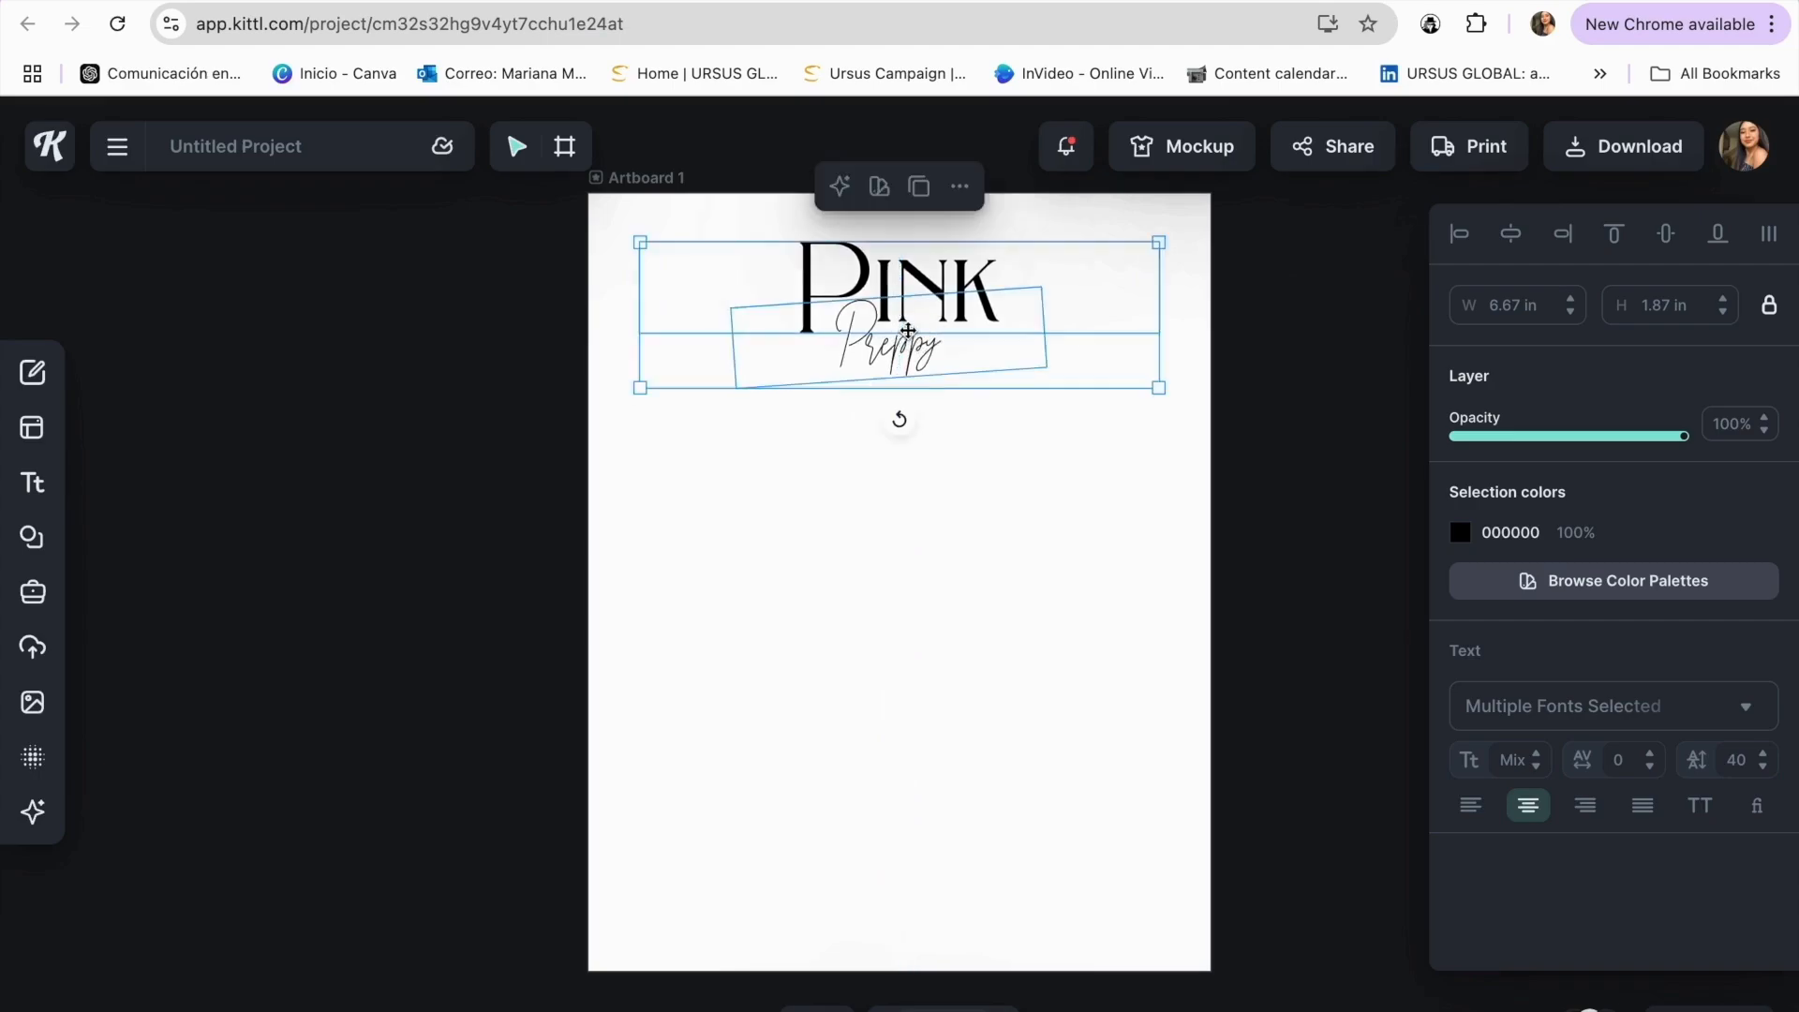
click(997, 467)
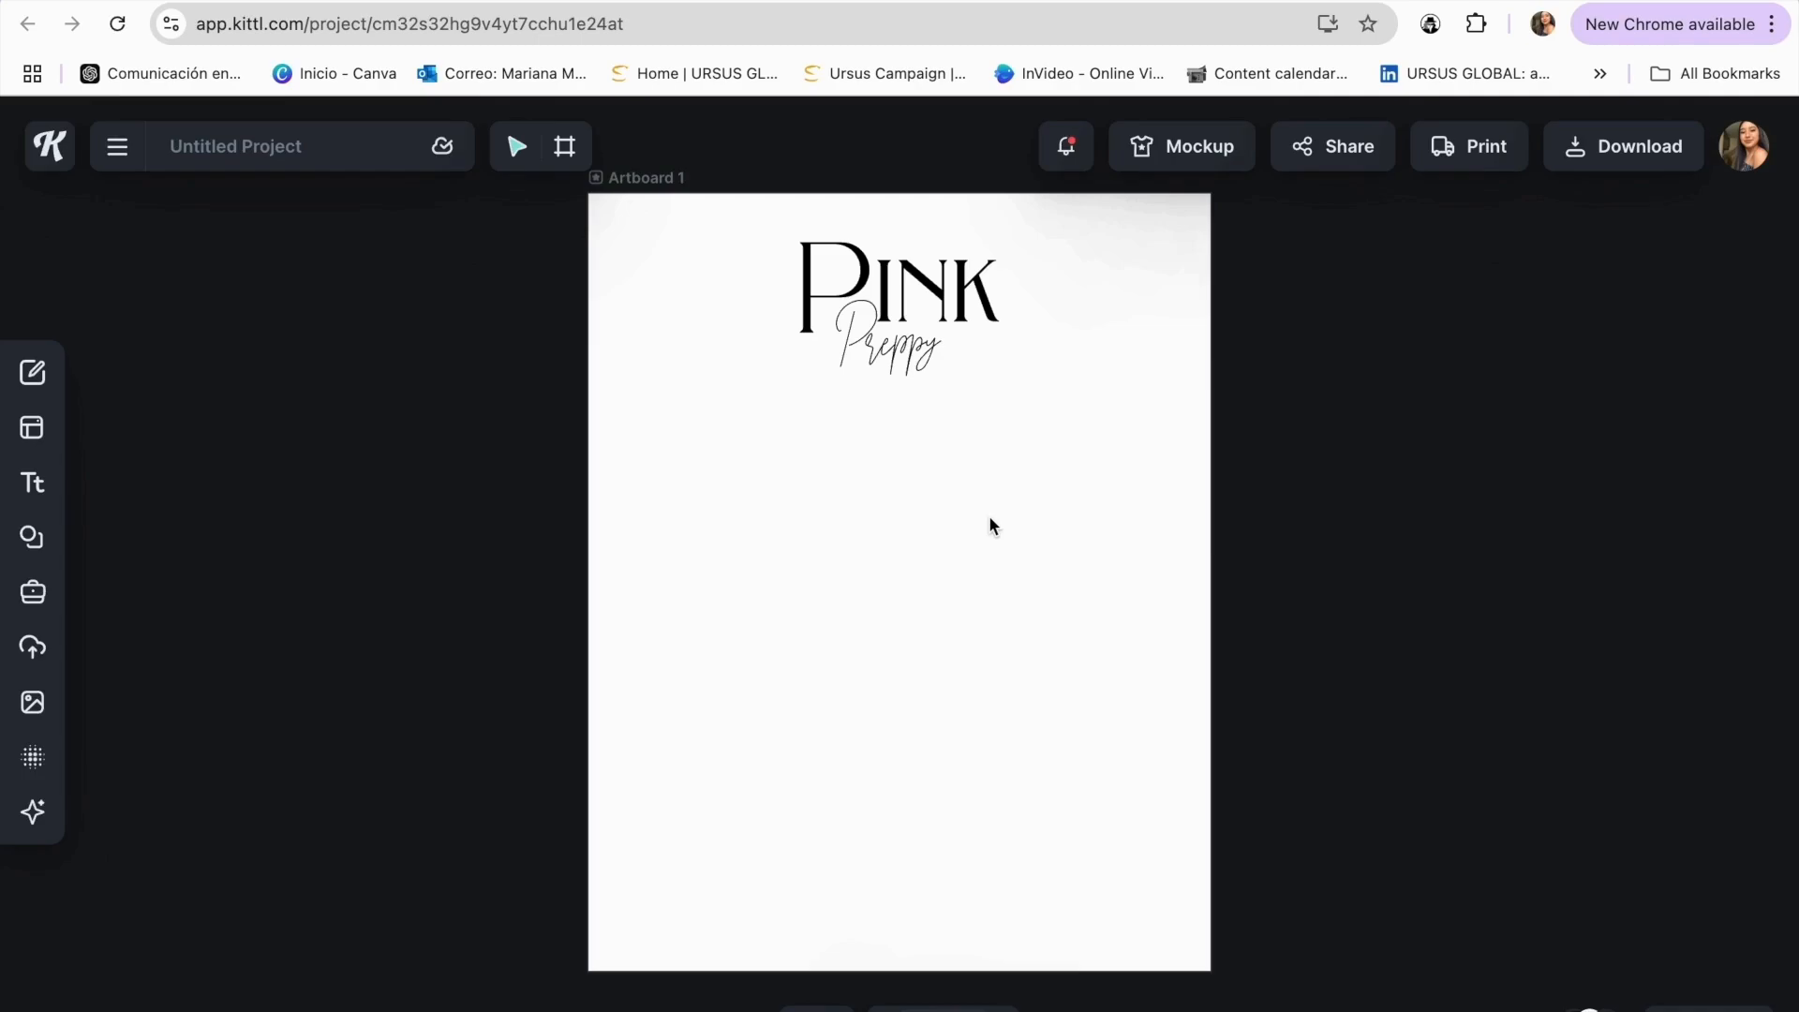
- Look through the illustration element collections for a suitable animal drawing category
scroll(992, 525, up, 2)
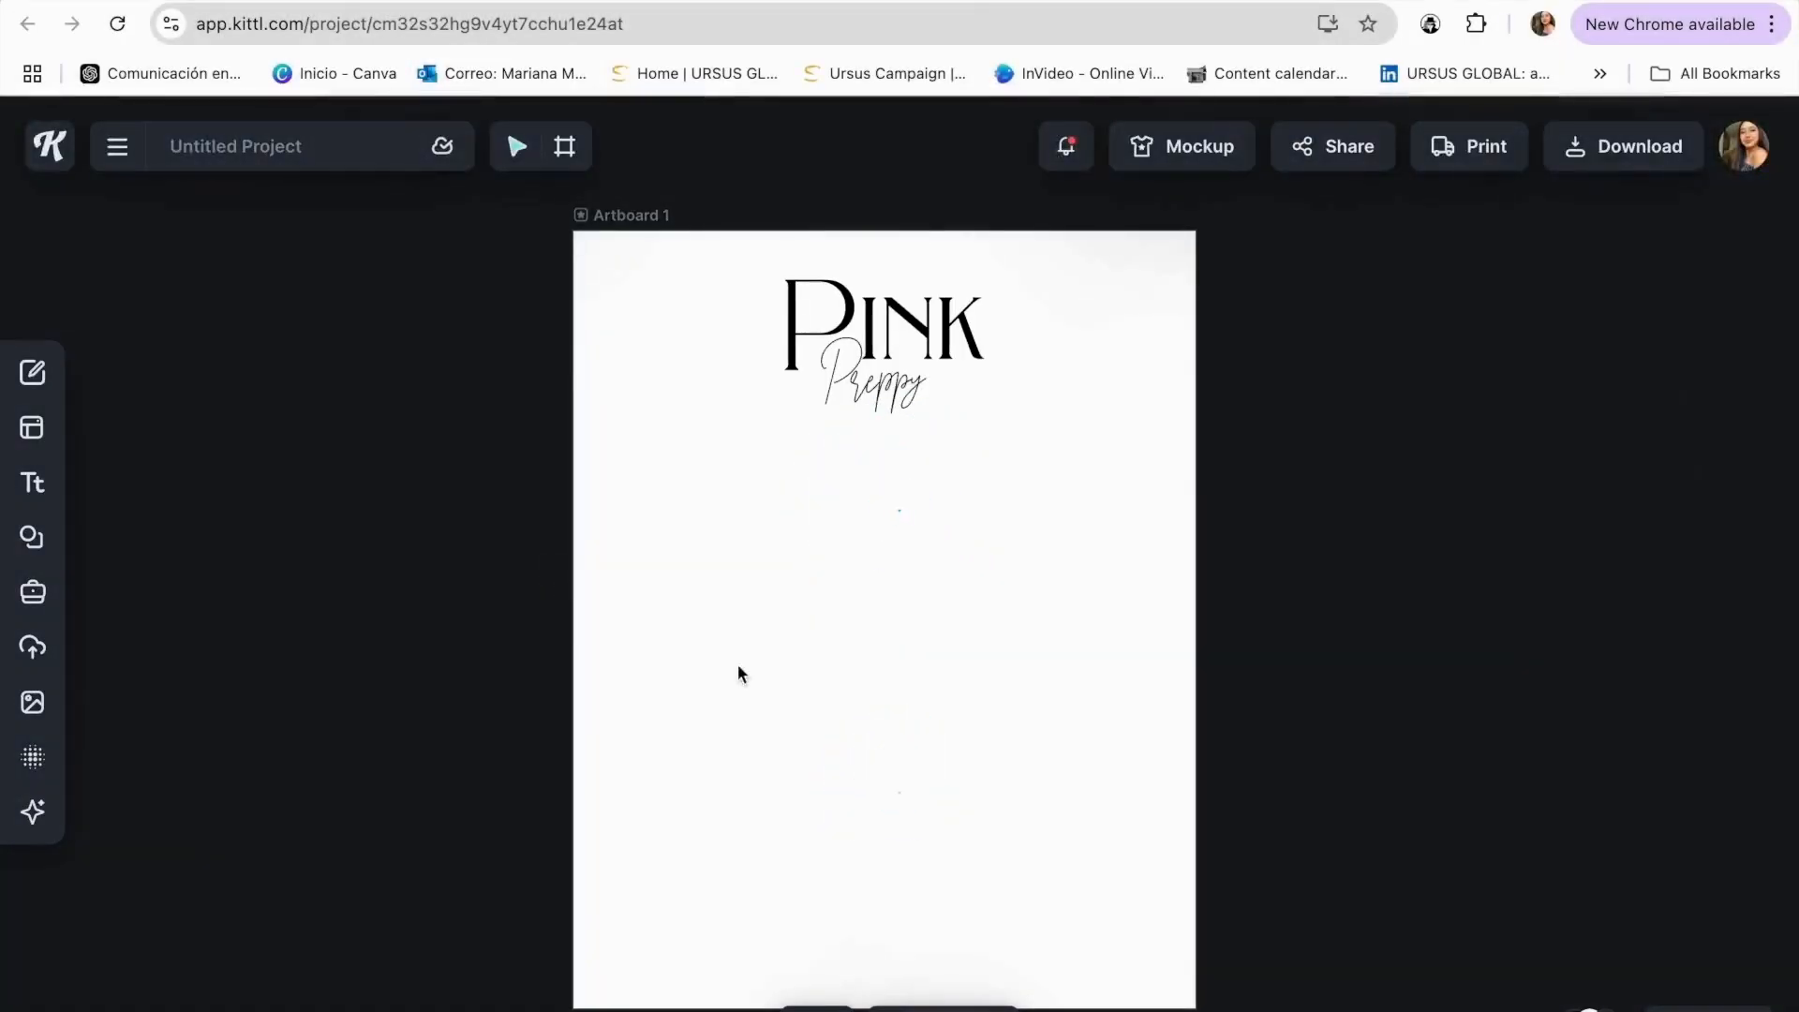
click(32, 537)
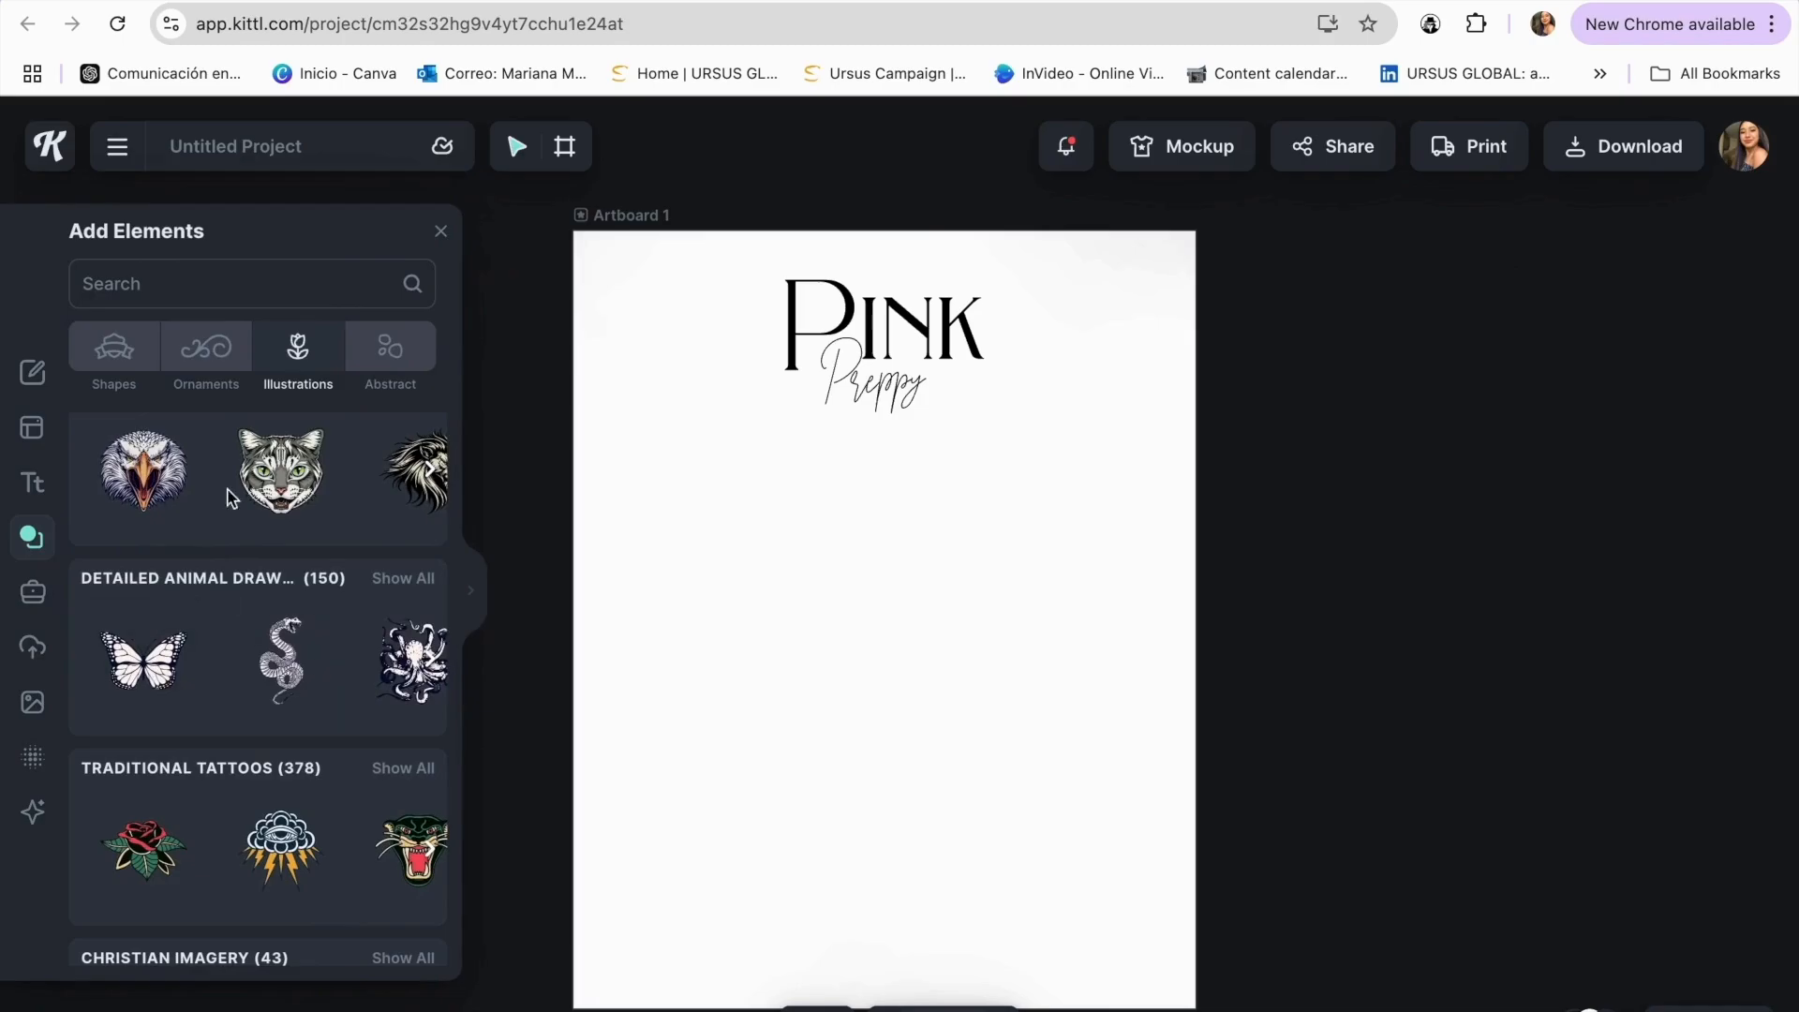
scroll(232, 478, up, 10)
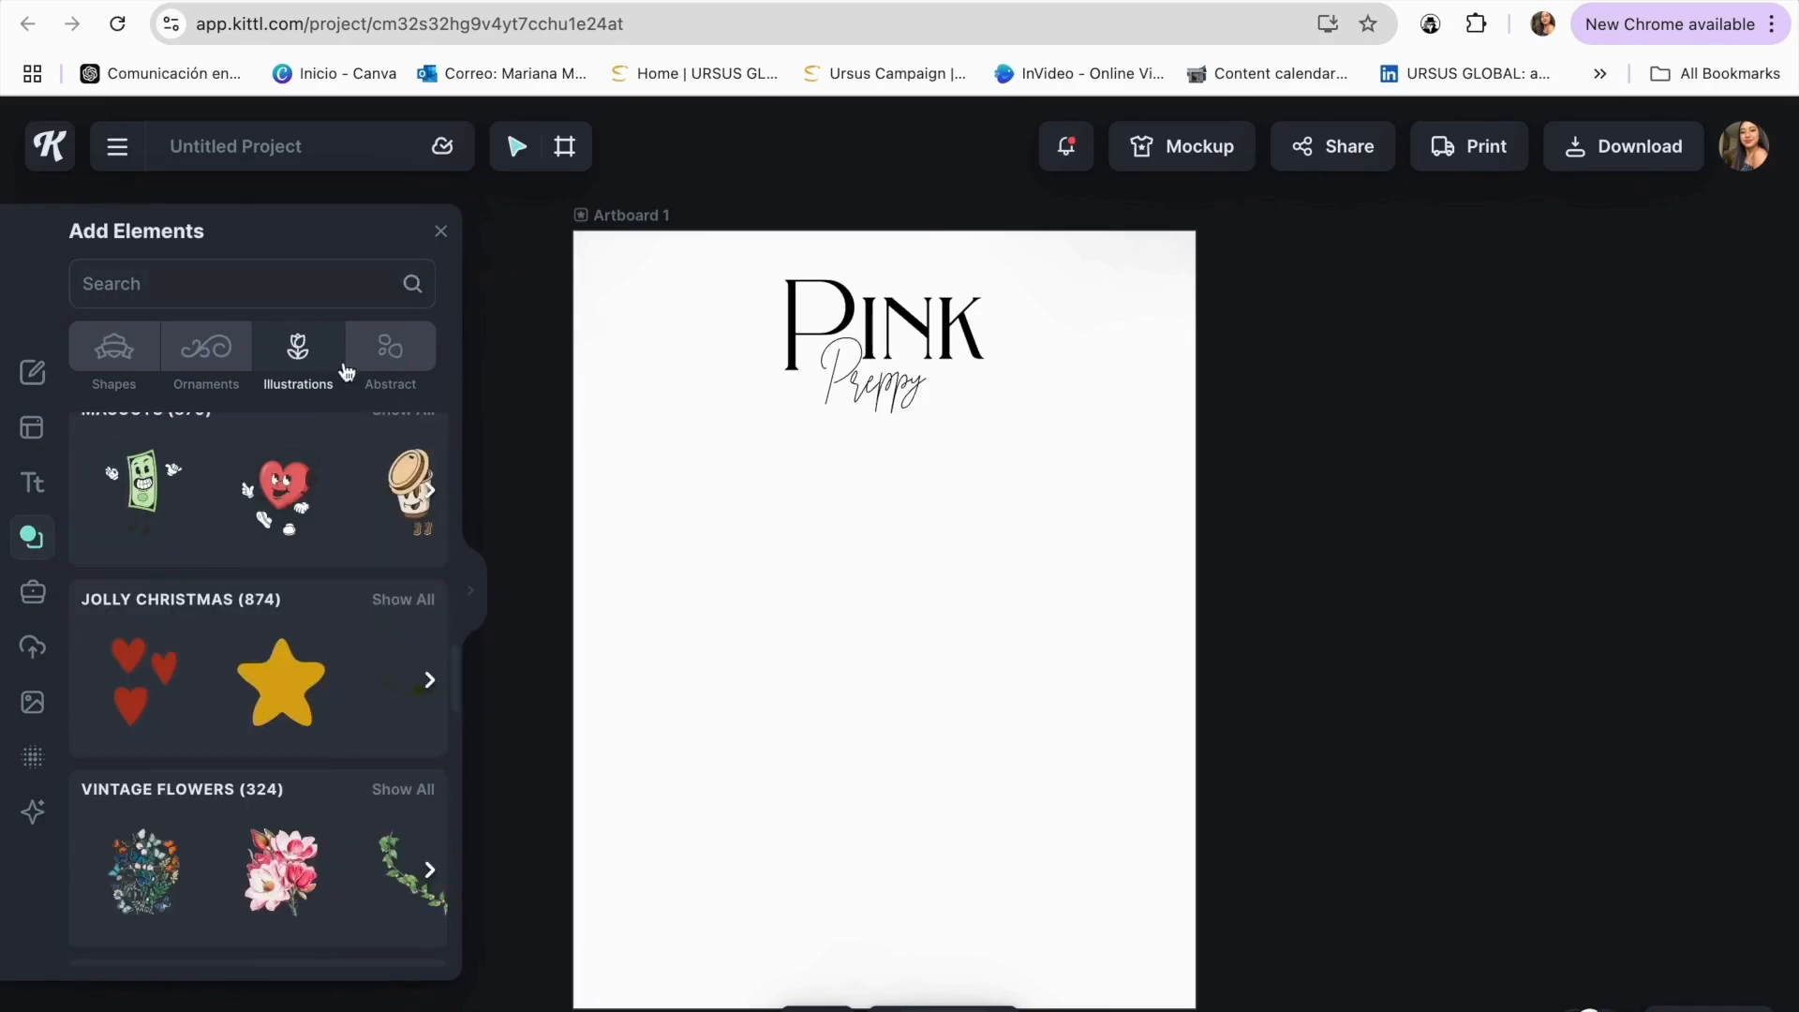
scroll(269, 611, up, 10)
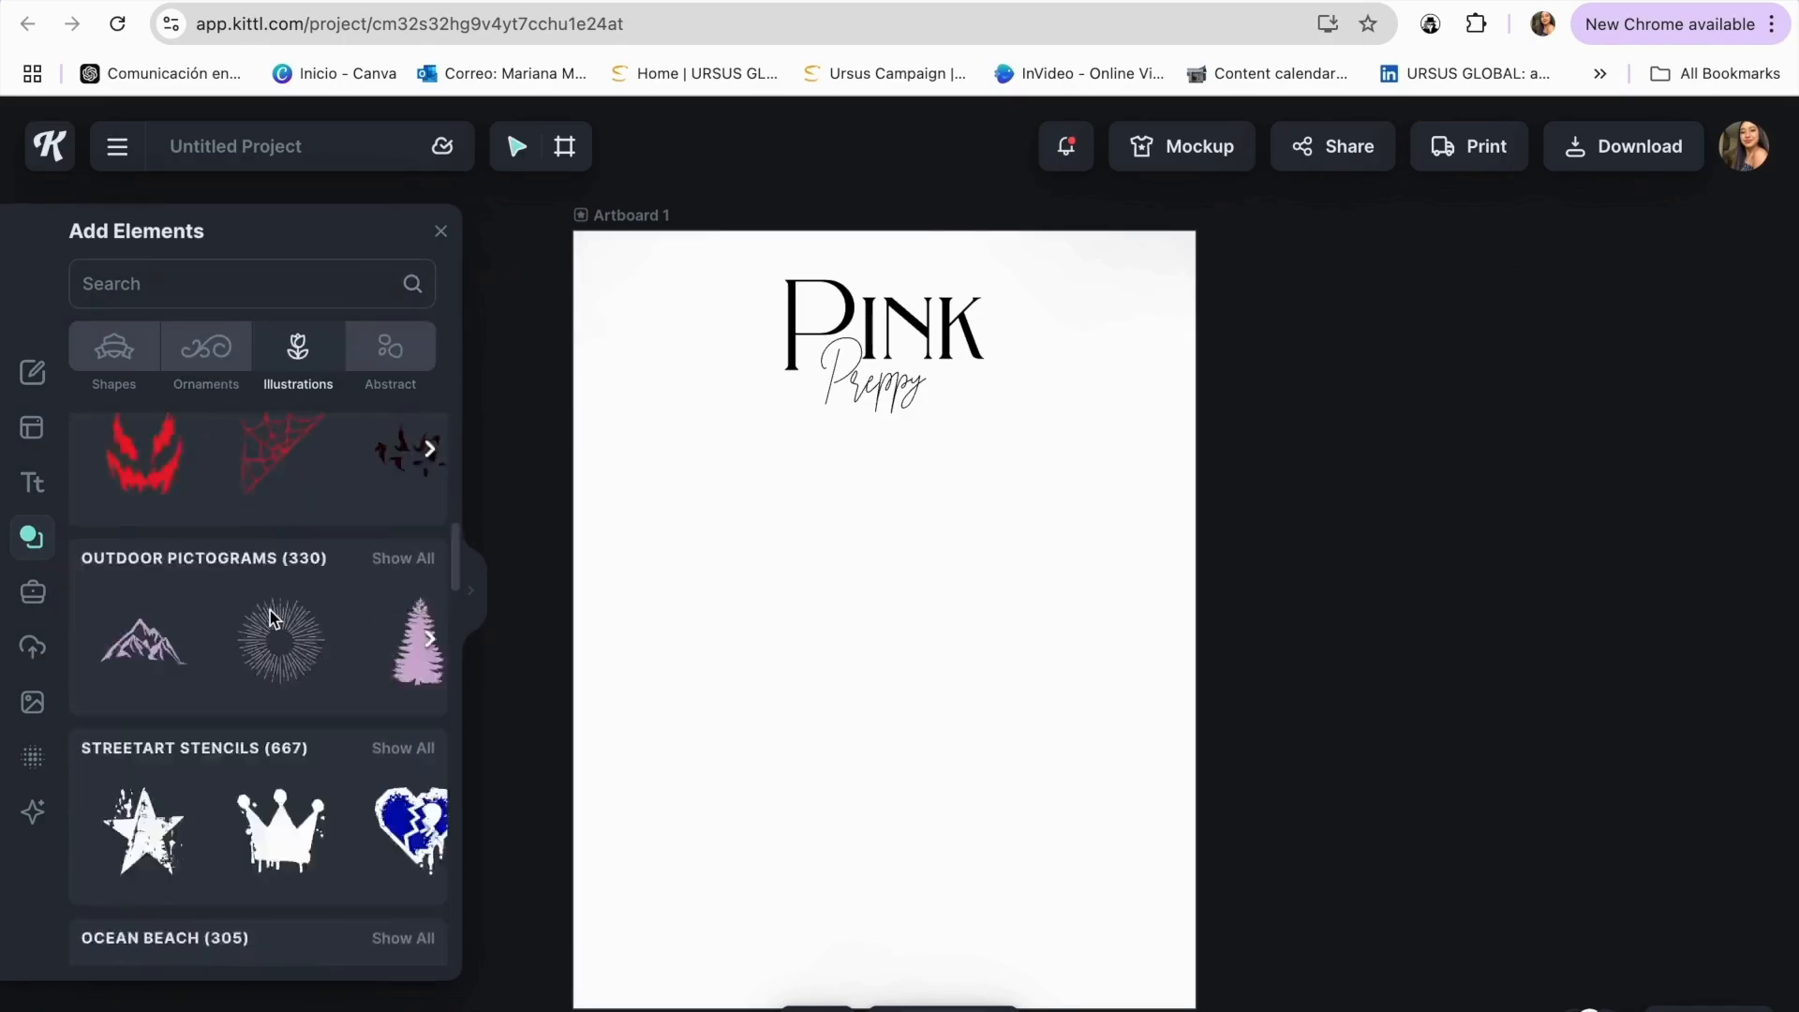
scroll(270, 610, up, 10)
scroll(268, 610, down, 2)
scroll(268, 610, up, 3)
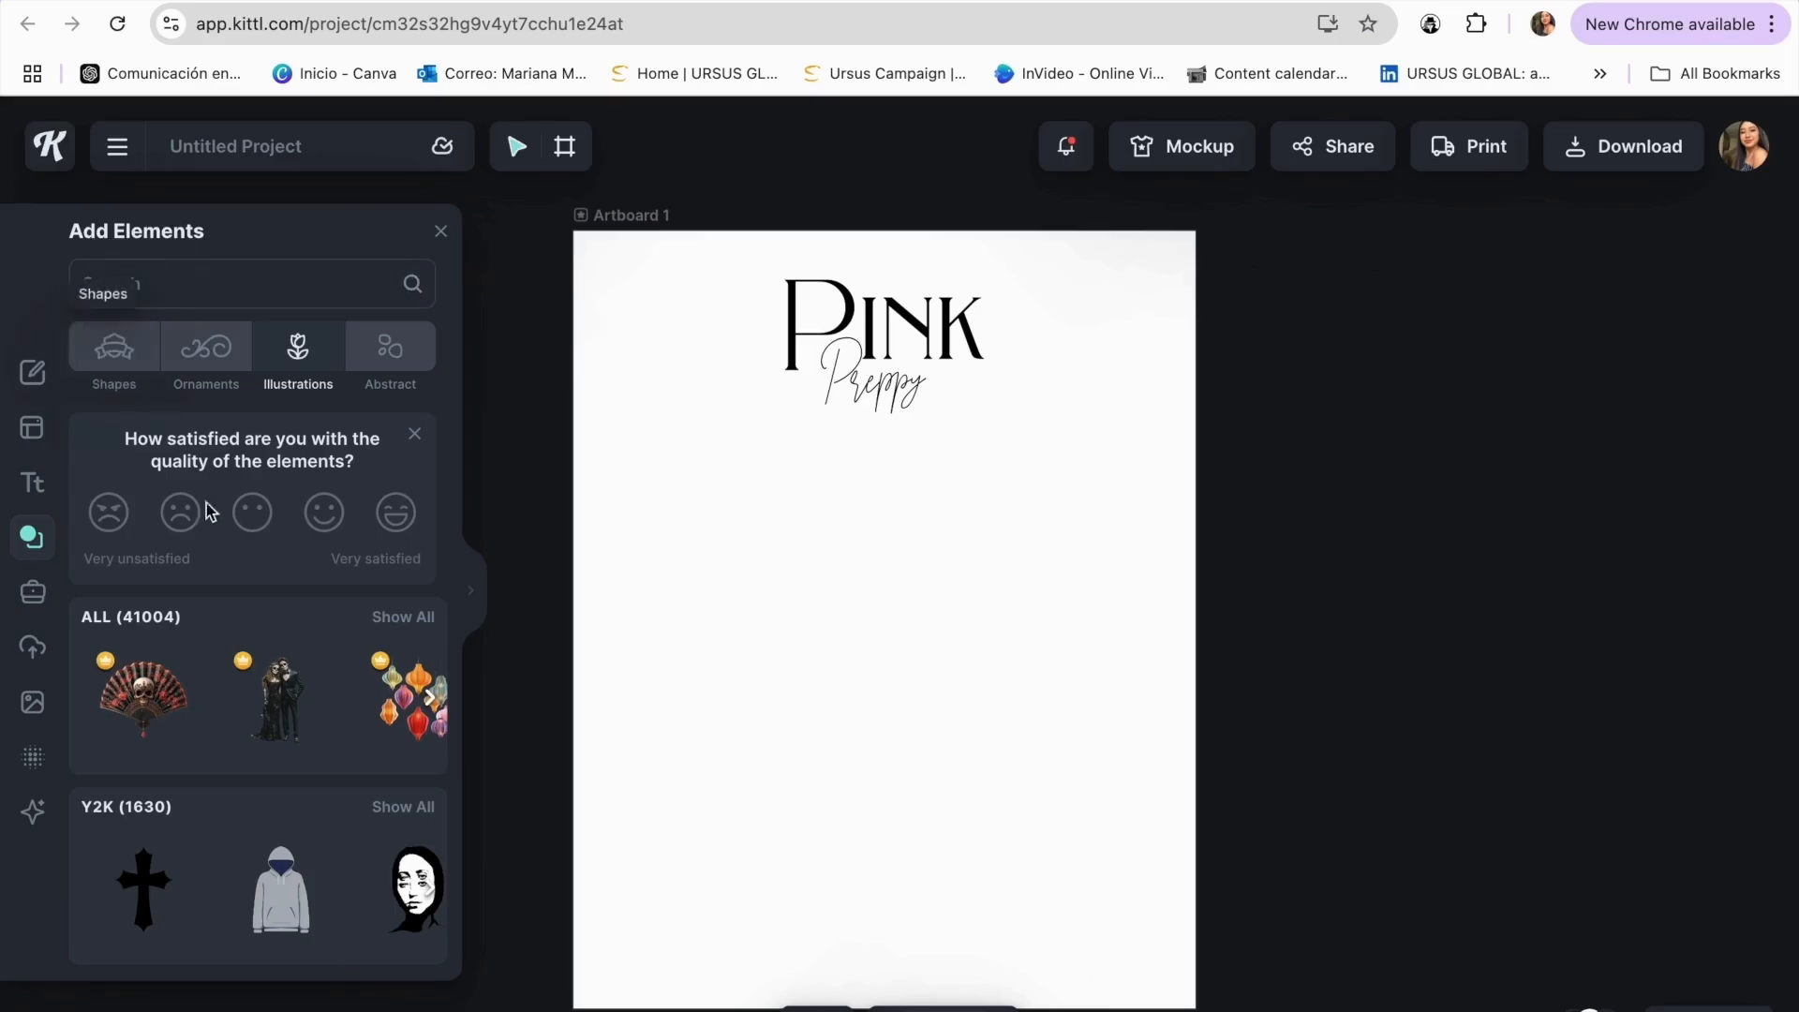
scroll(305, 836, down, 7)
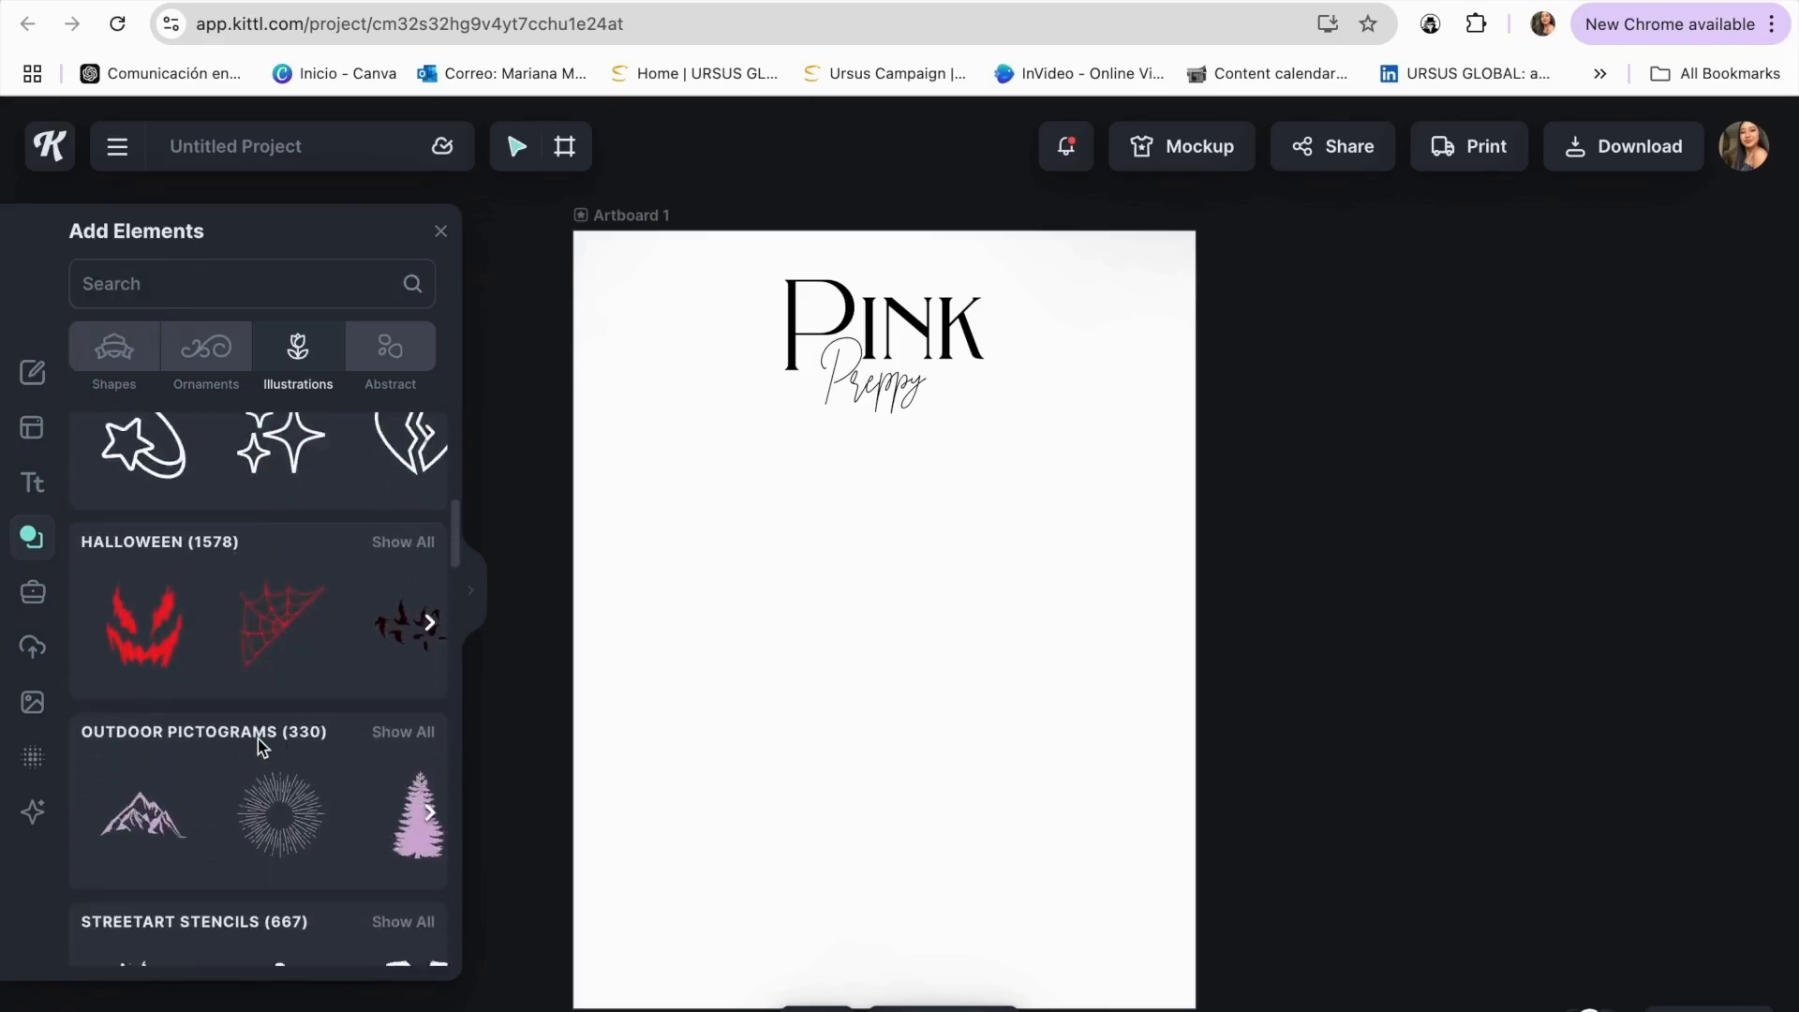
scroll(257, 738, down, 5)
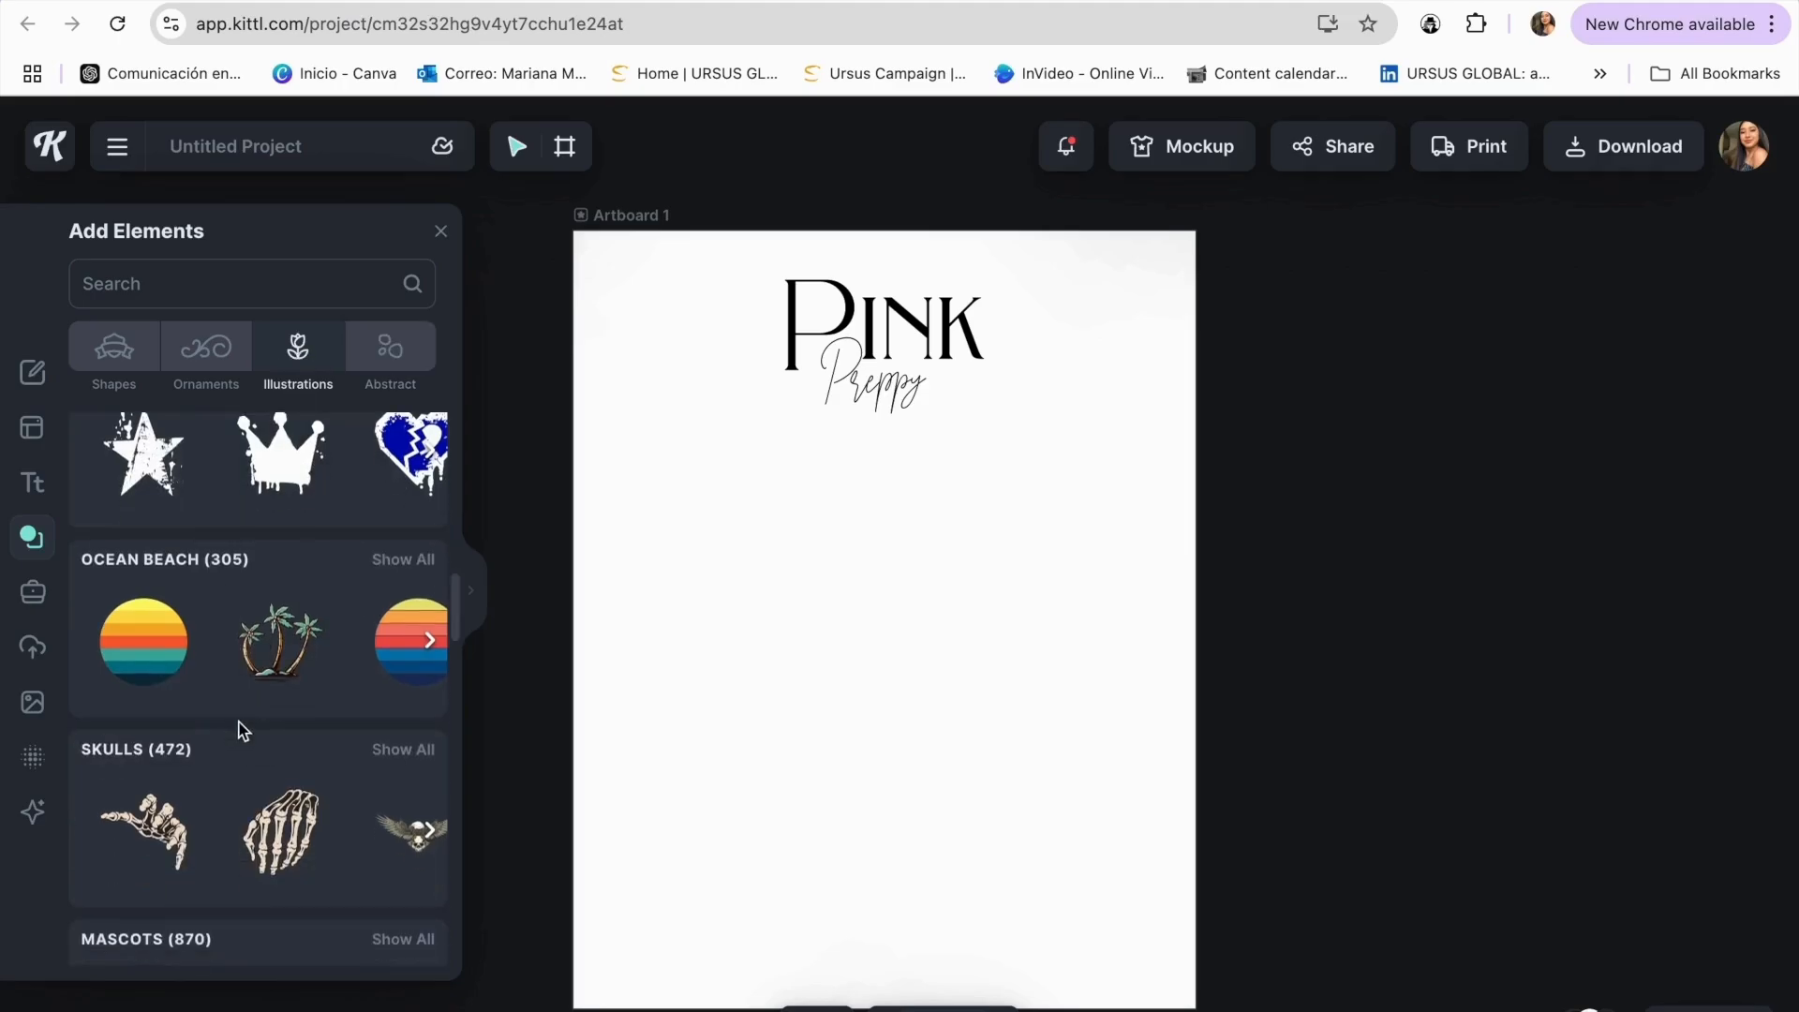
scroll(242, 729, down, 10)
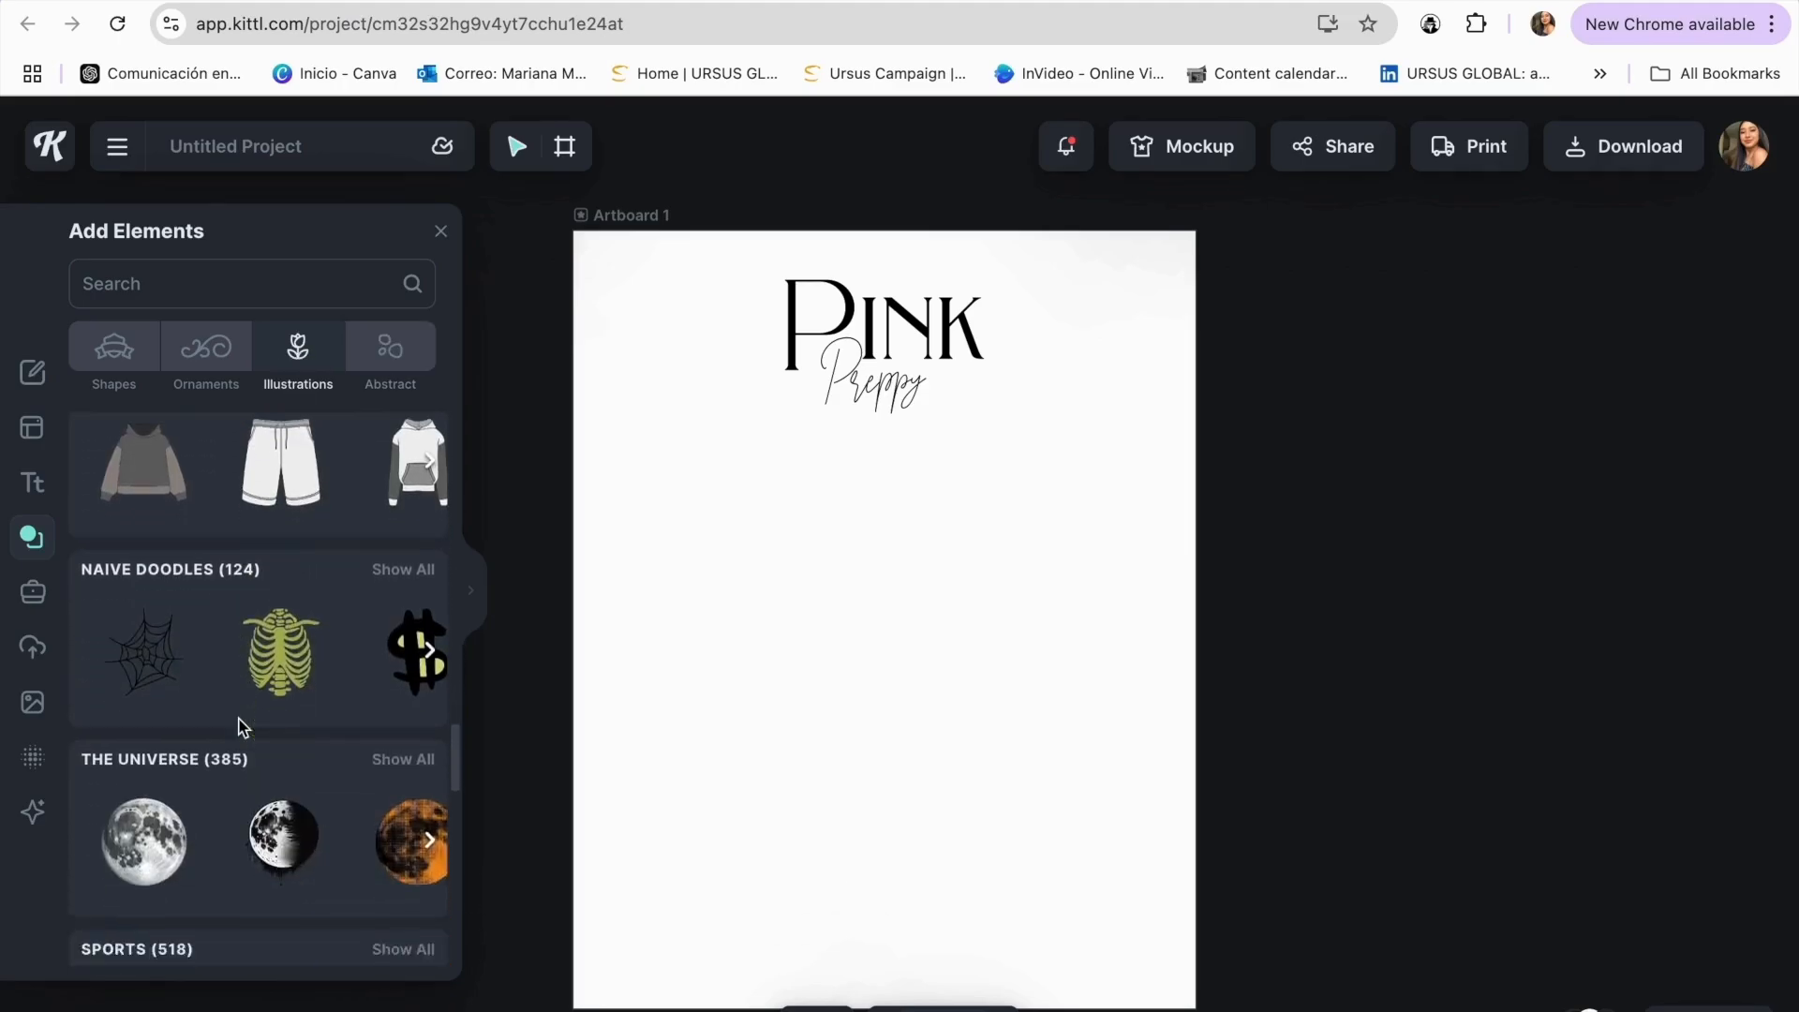
scroll(242, 729, down, 7)
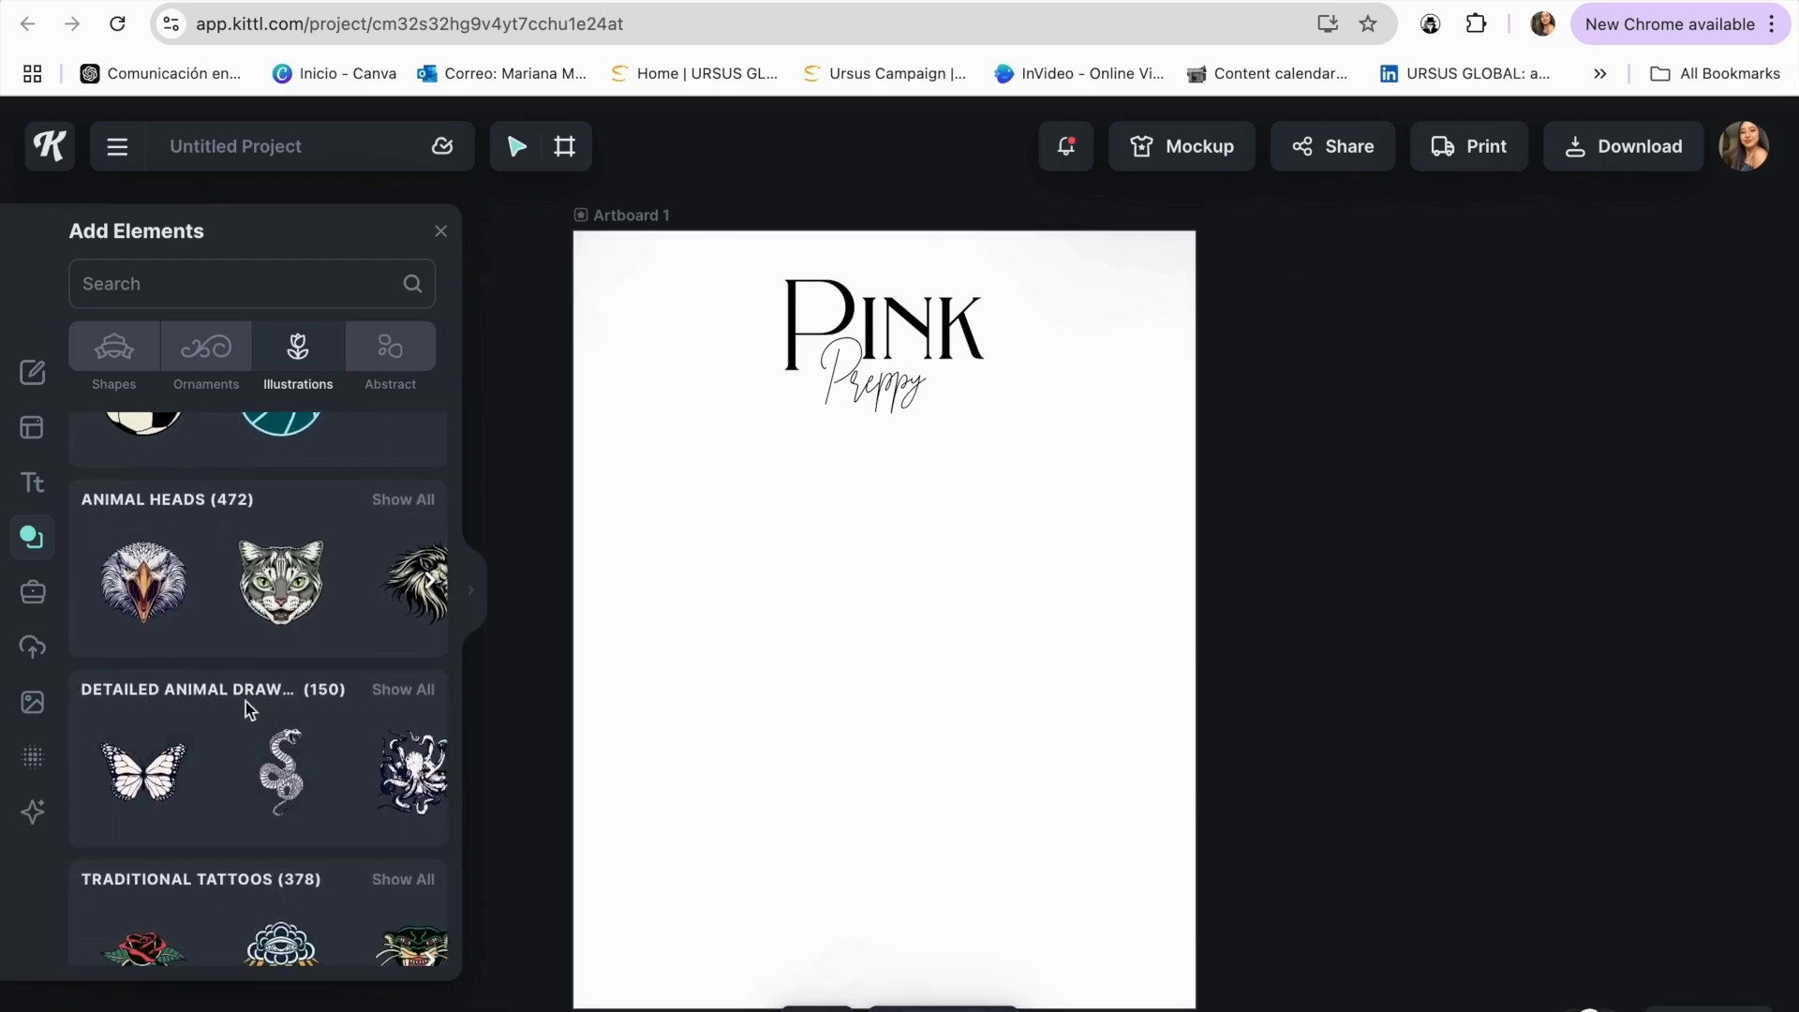
- Show all Detailed Animal Drawings and add the first butterfly illustration with fully spread wings to the artboard
click(403, 689)
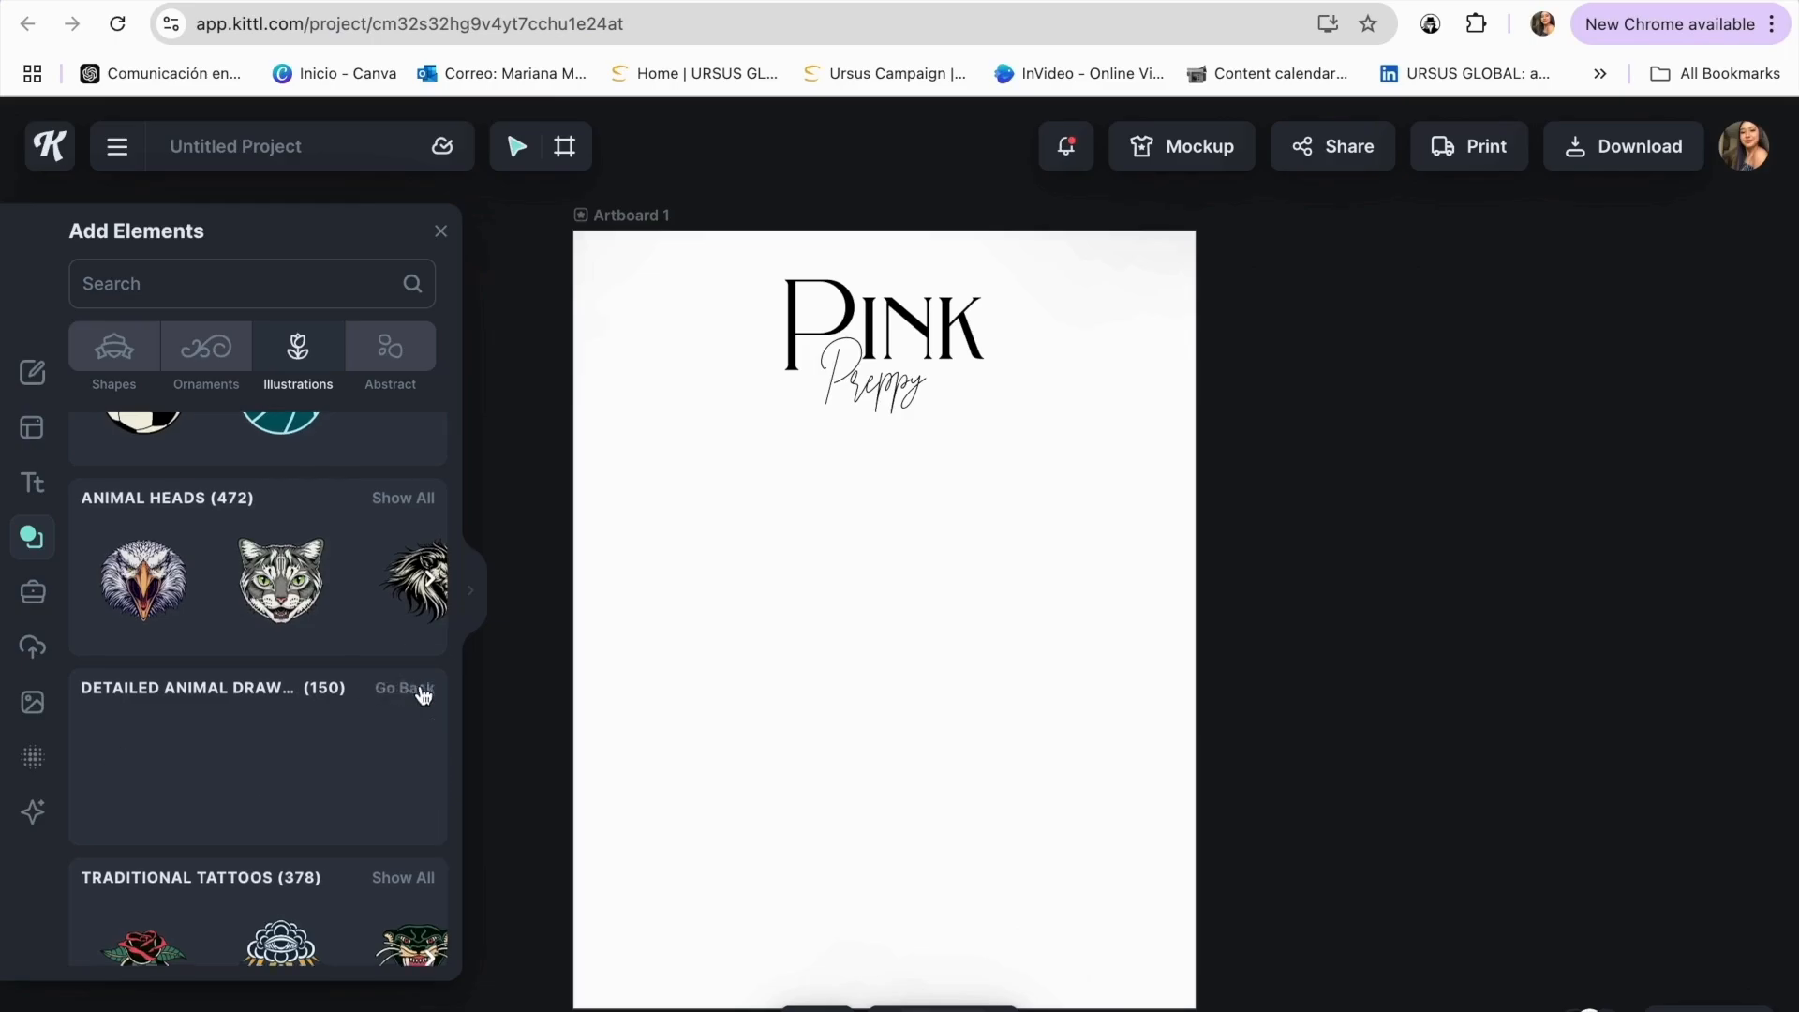
click(479, 588)
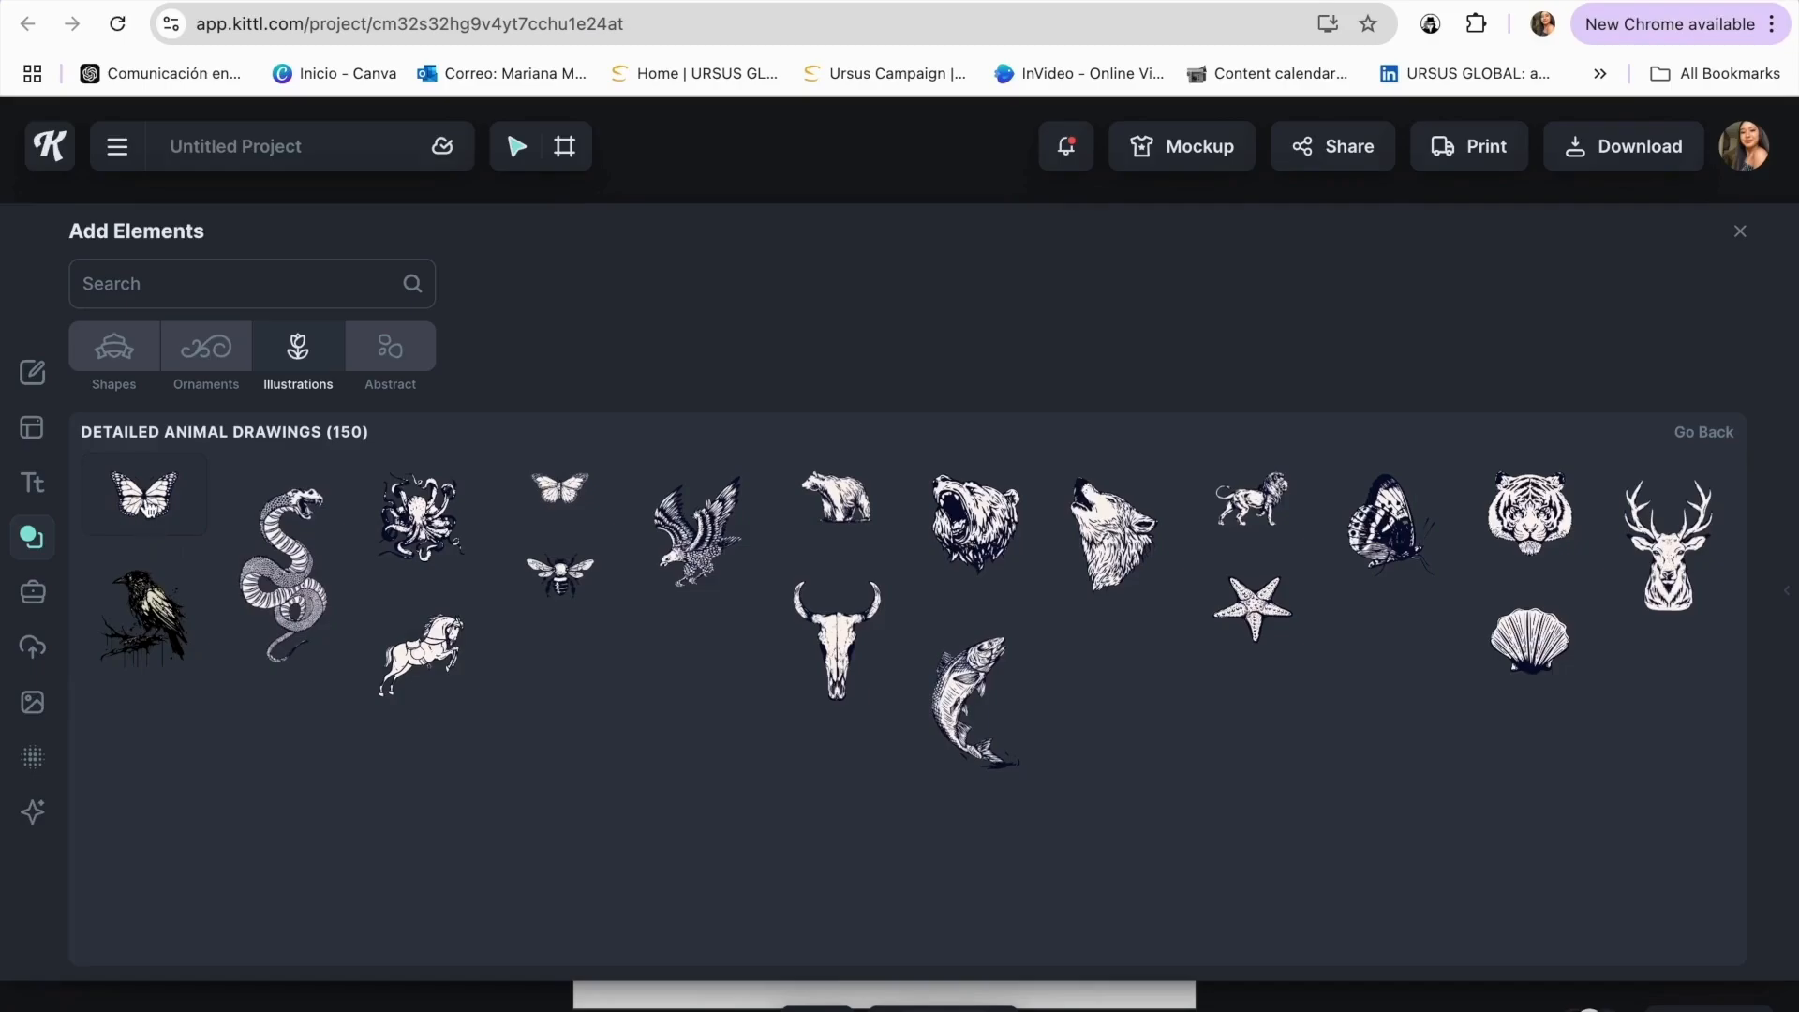
click(143, 494)
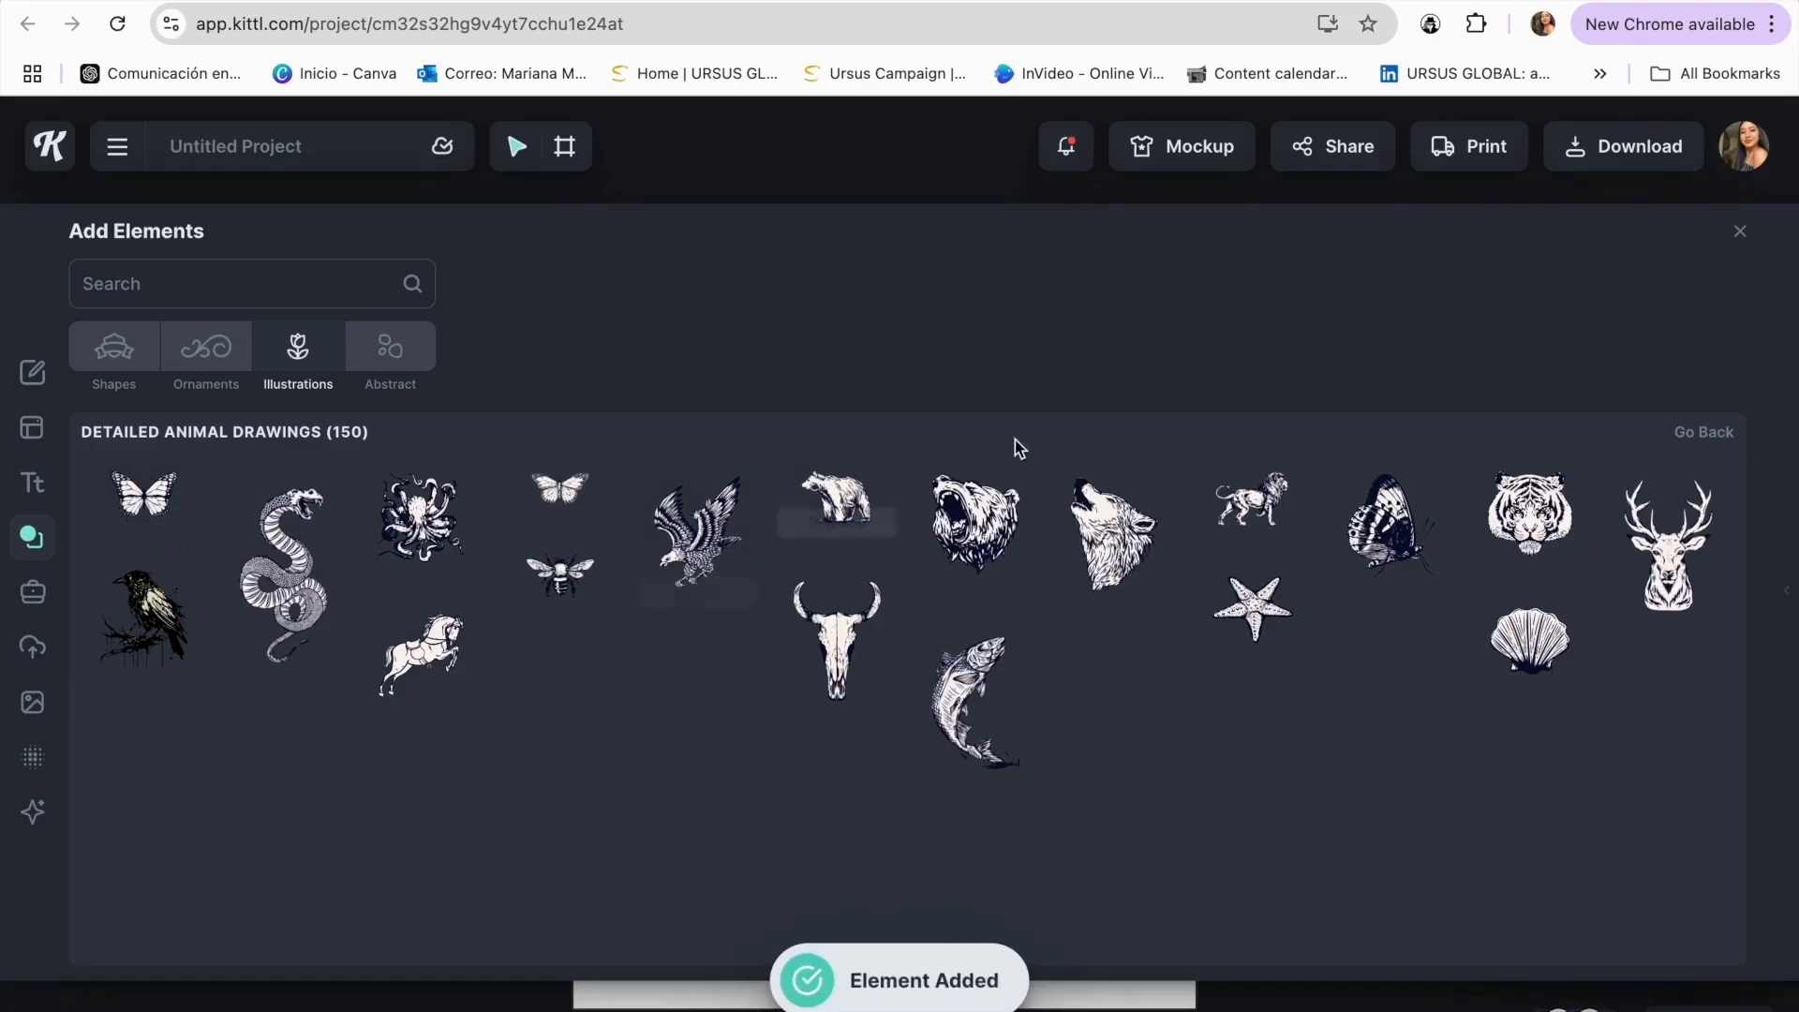
click(1745, 232)
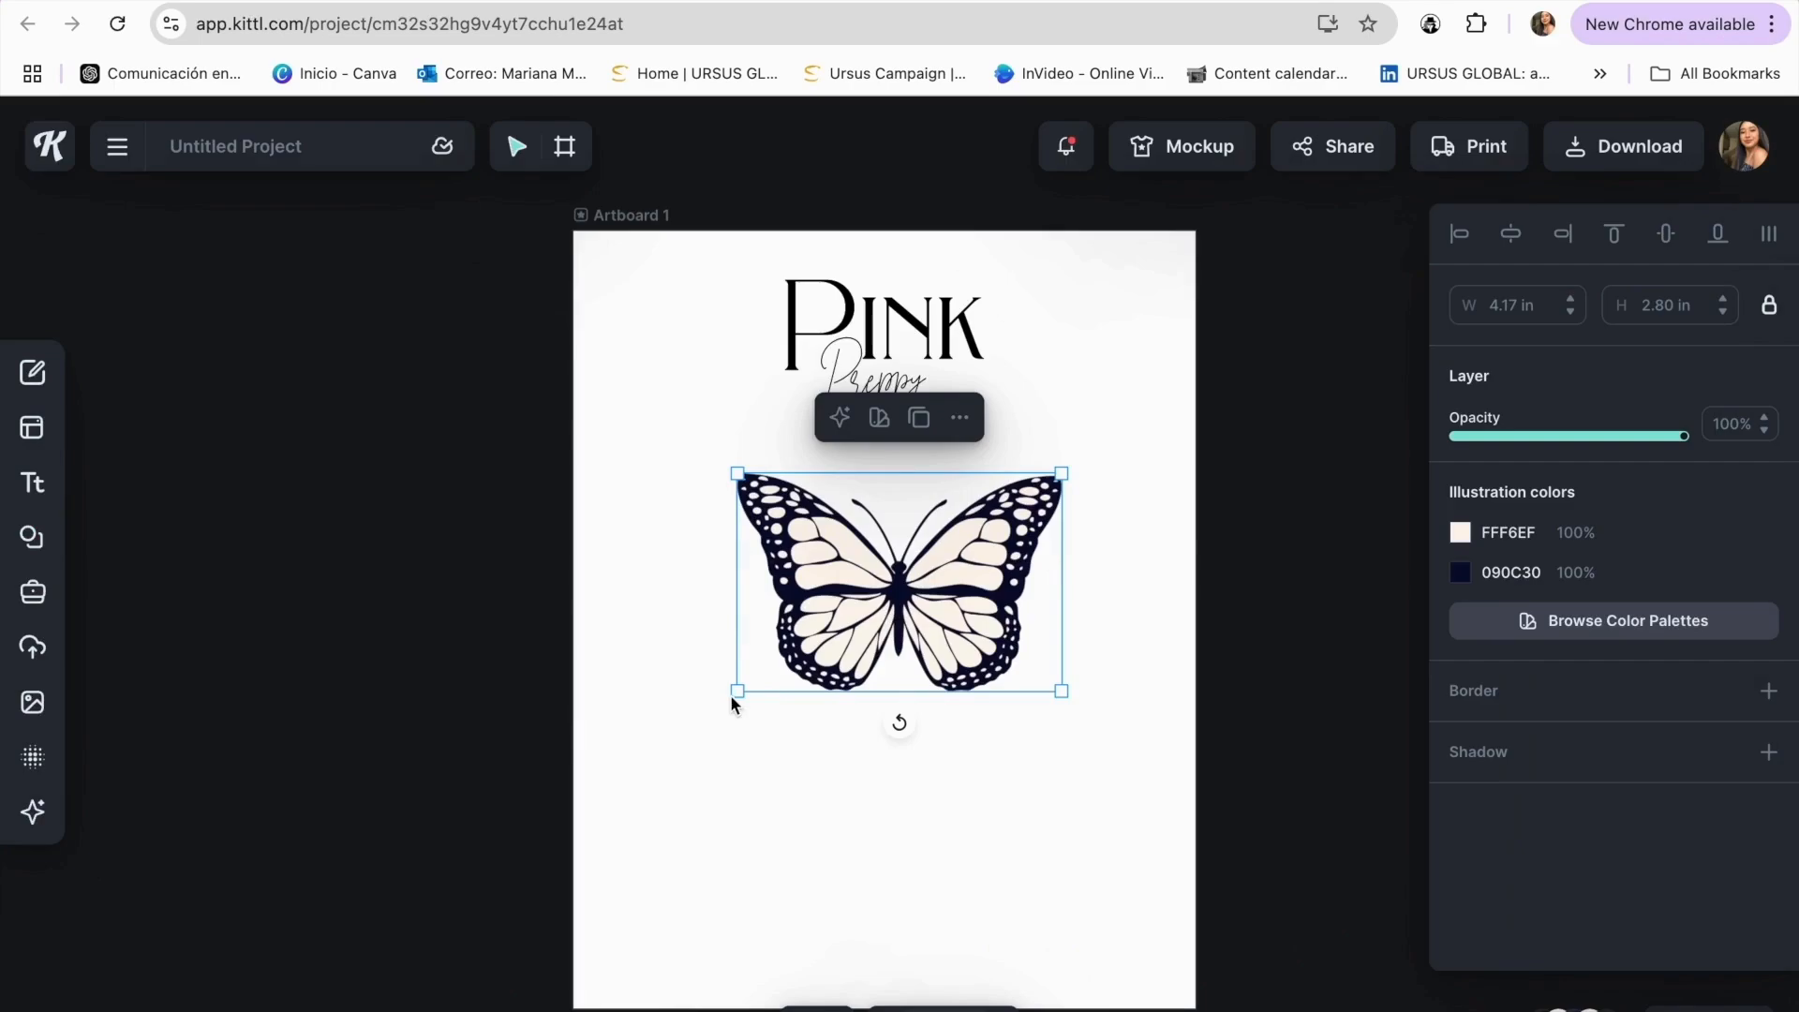
- Enlarge the butterfly illustration to about 5.1 in wide by 3.4 in high
click(733, 692)
click(768, 656)
drag(732, 690, 663, 740)
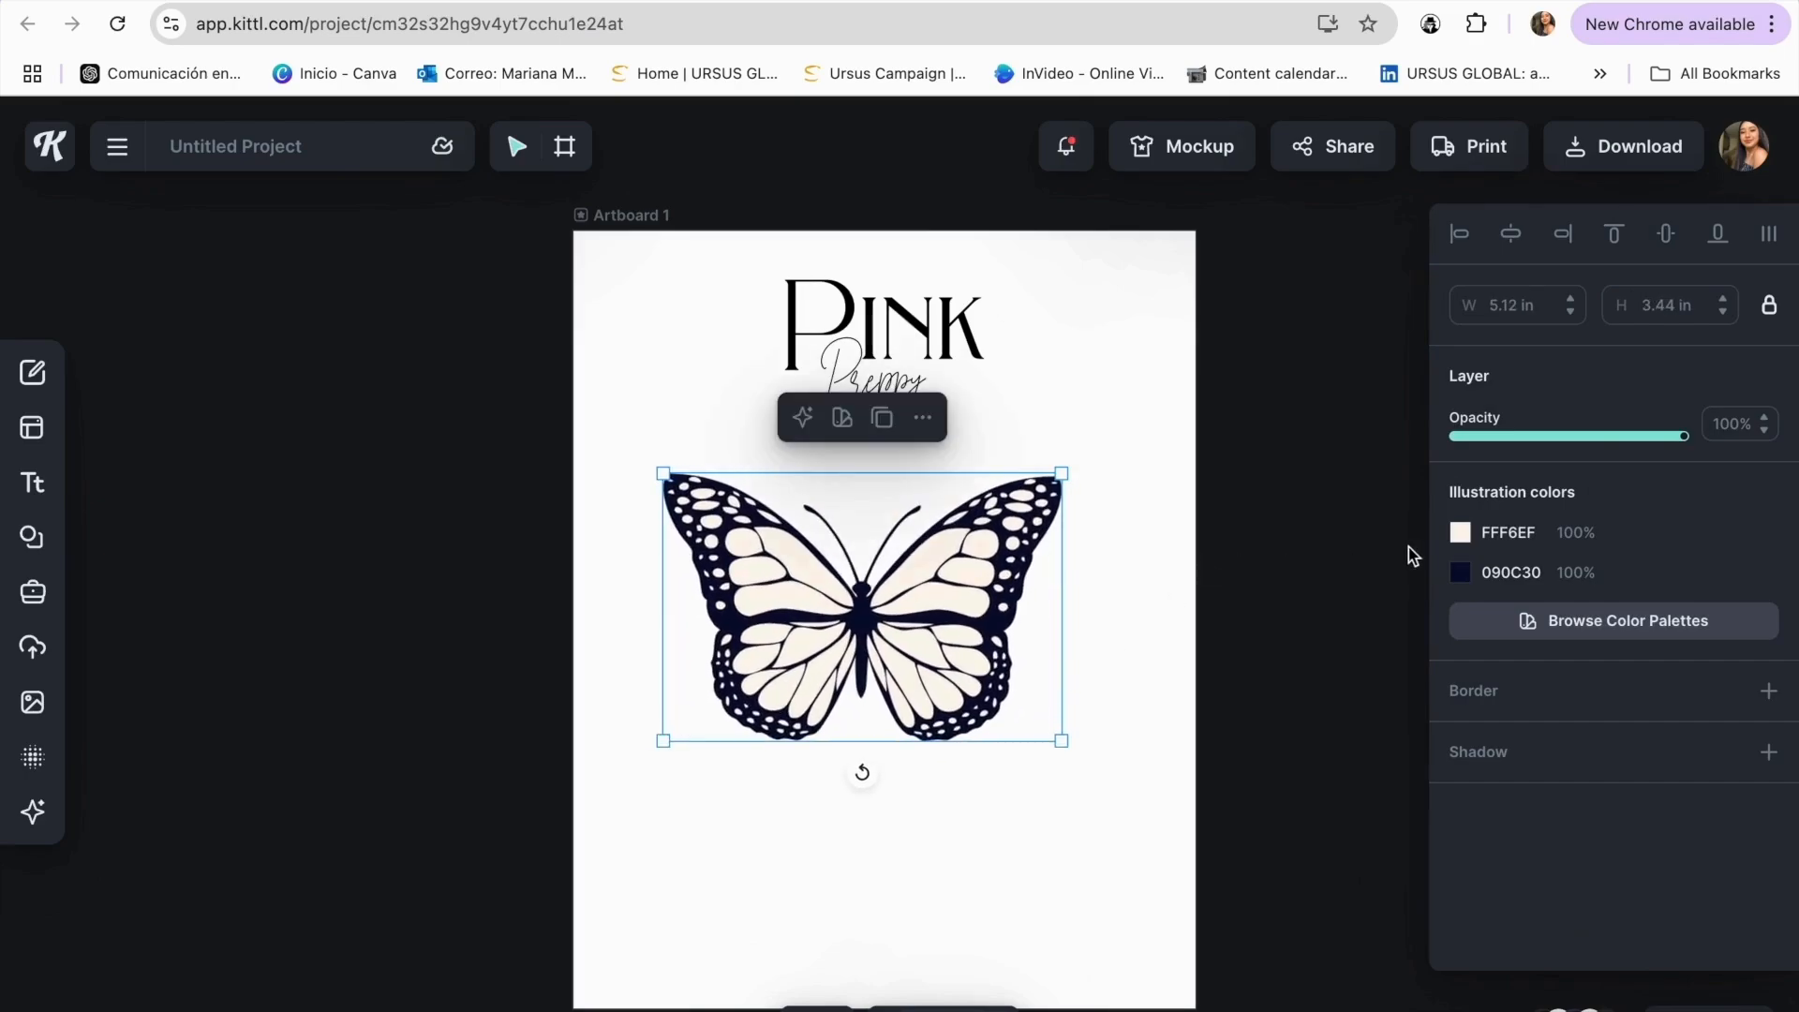
- Recolour the butterfly's cream areas to light purple D39EF8 and its dark navy areas to blue 505DF7
click(1468, 534)
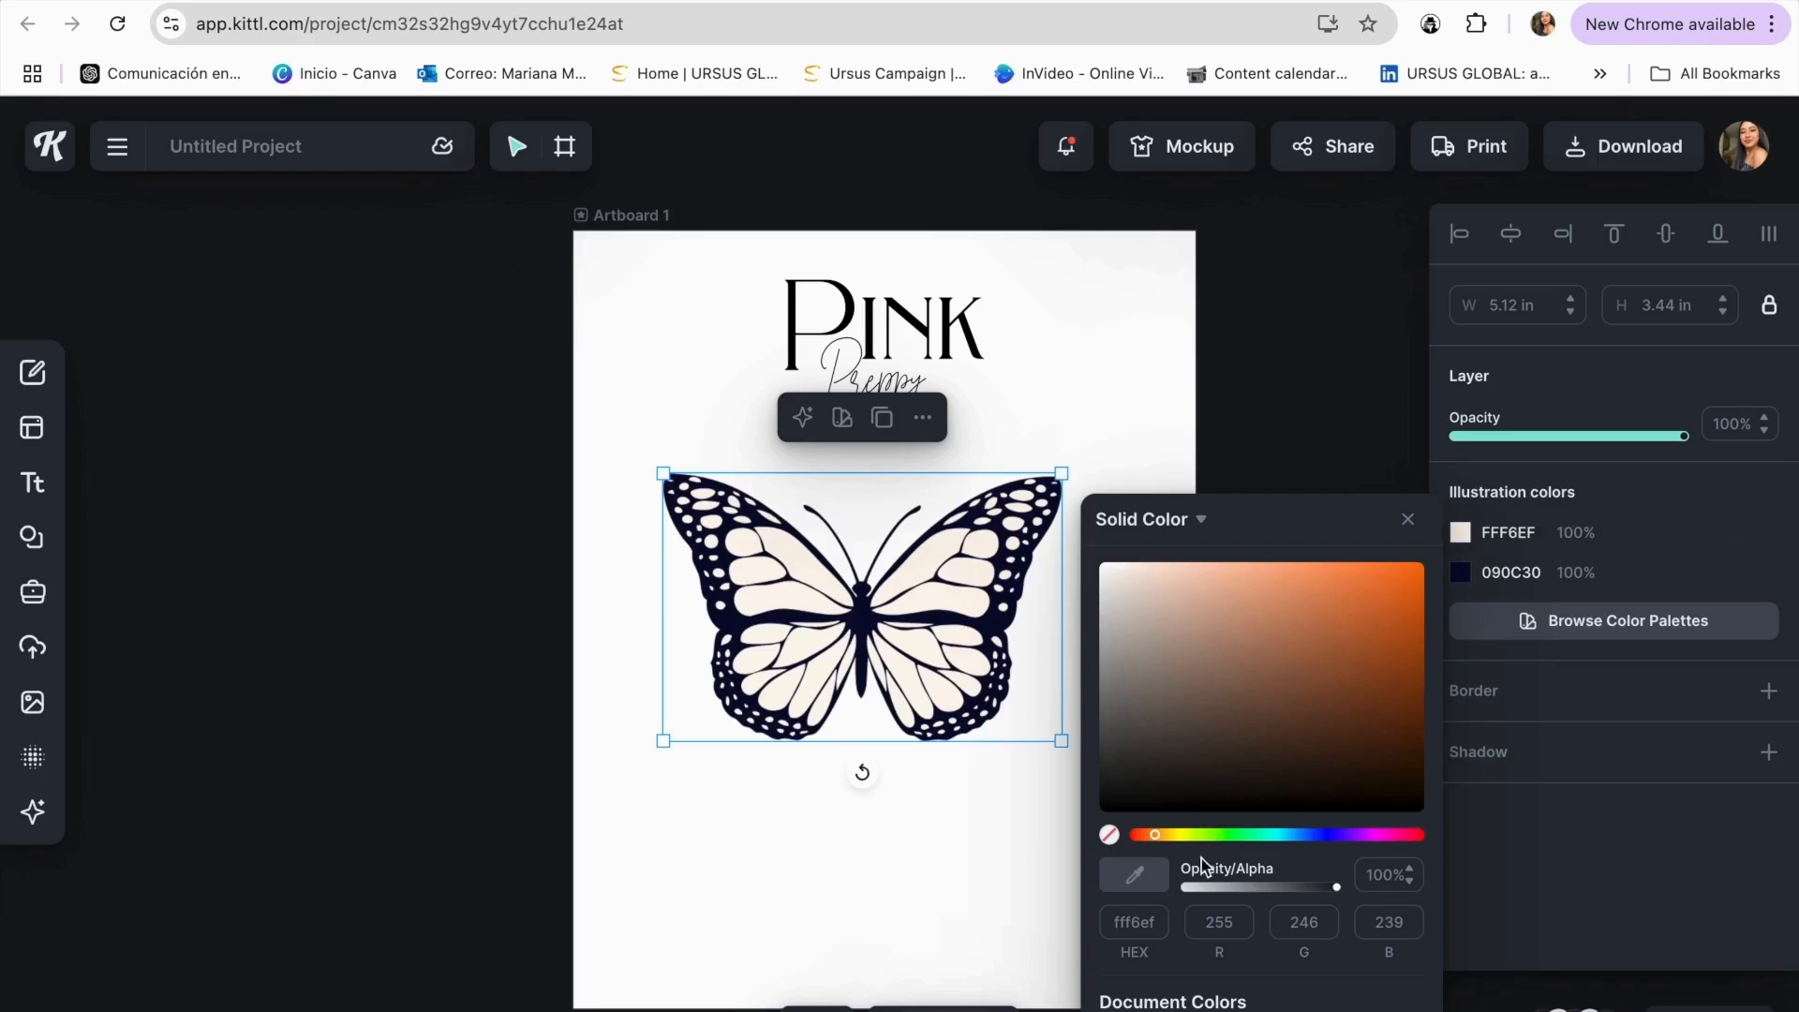
click(1351, 834)
click(1260, 695)
drag(1260, 695, 1218, 578)
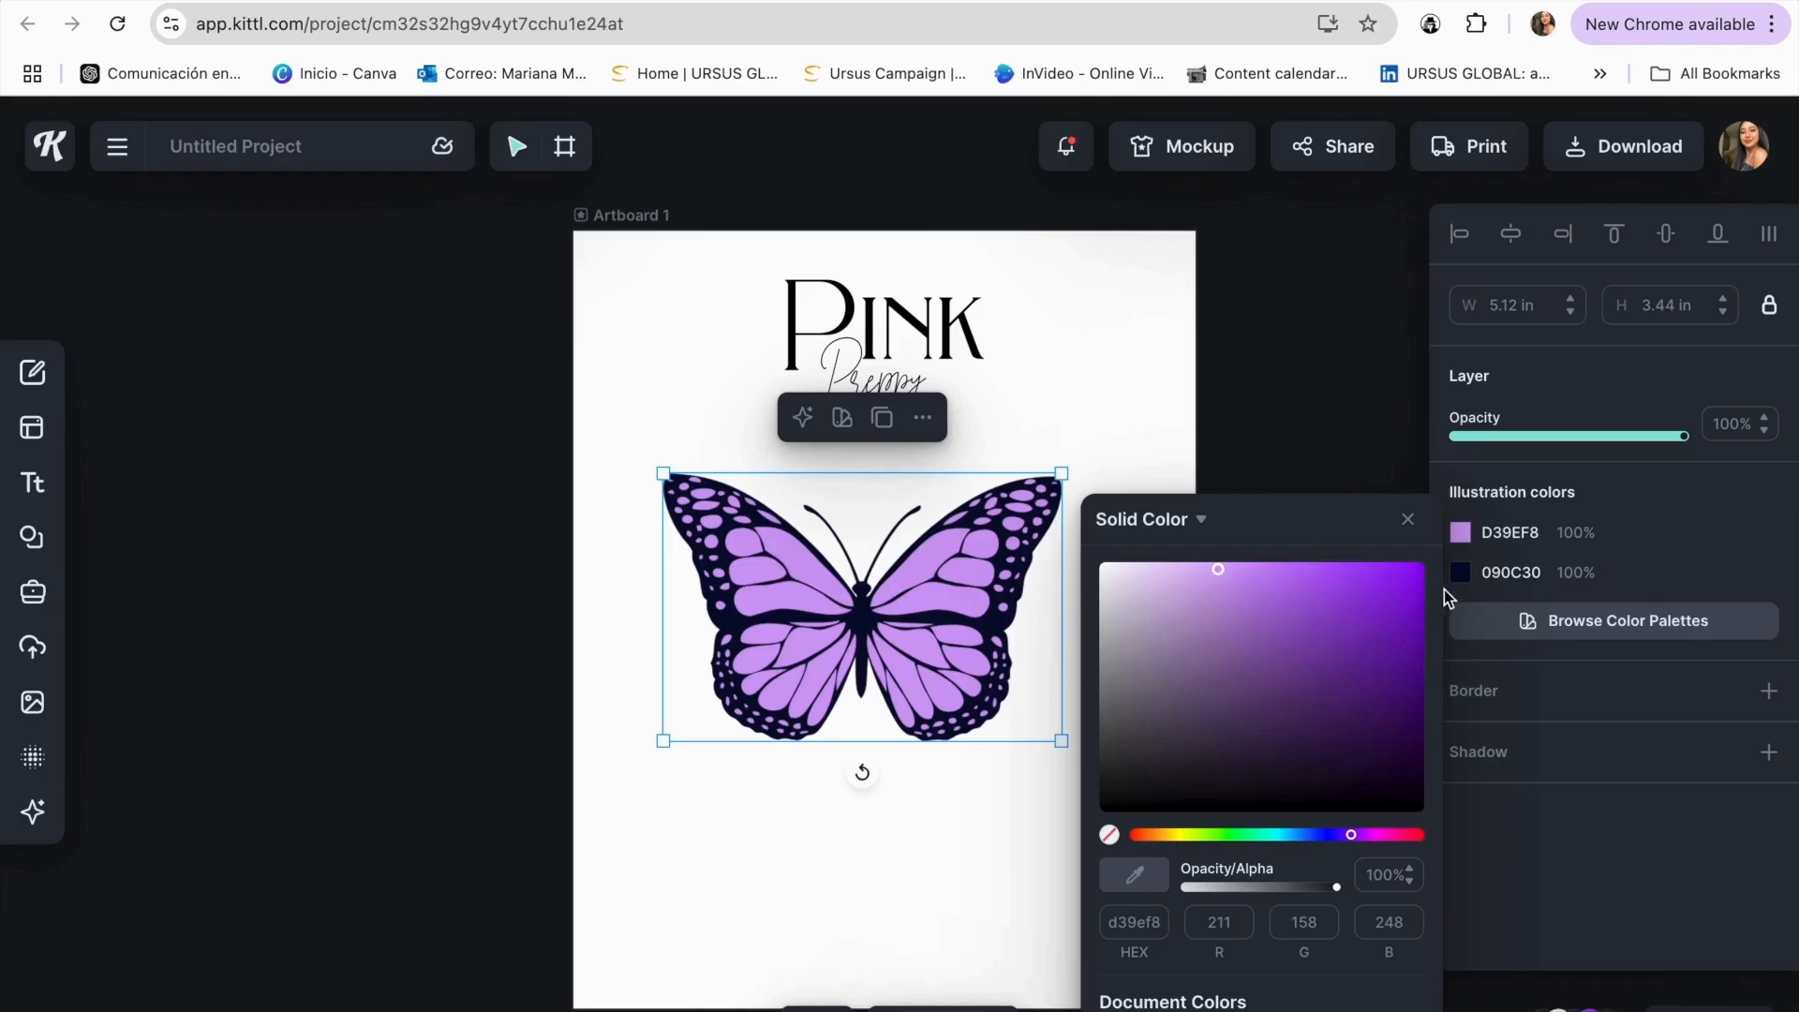
click(1467, 575)
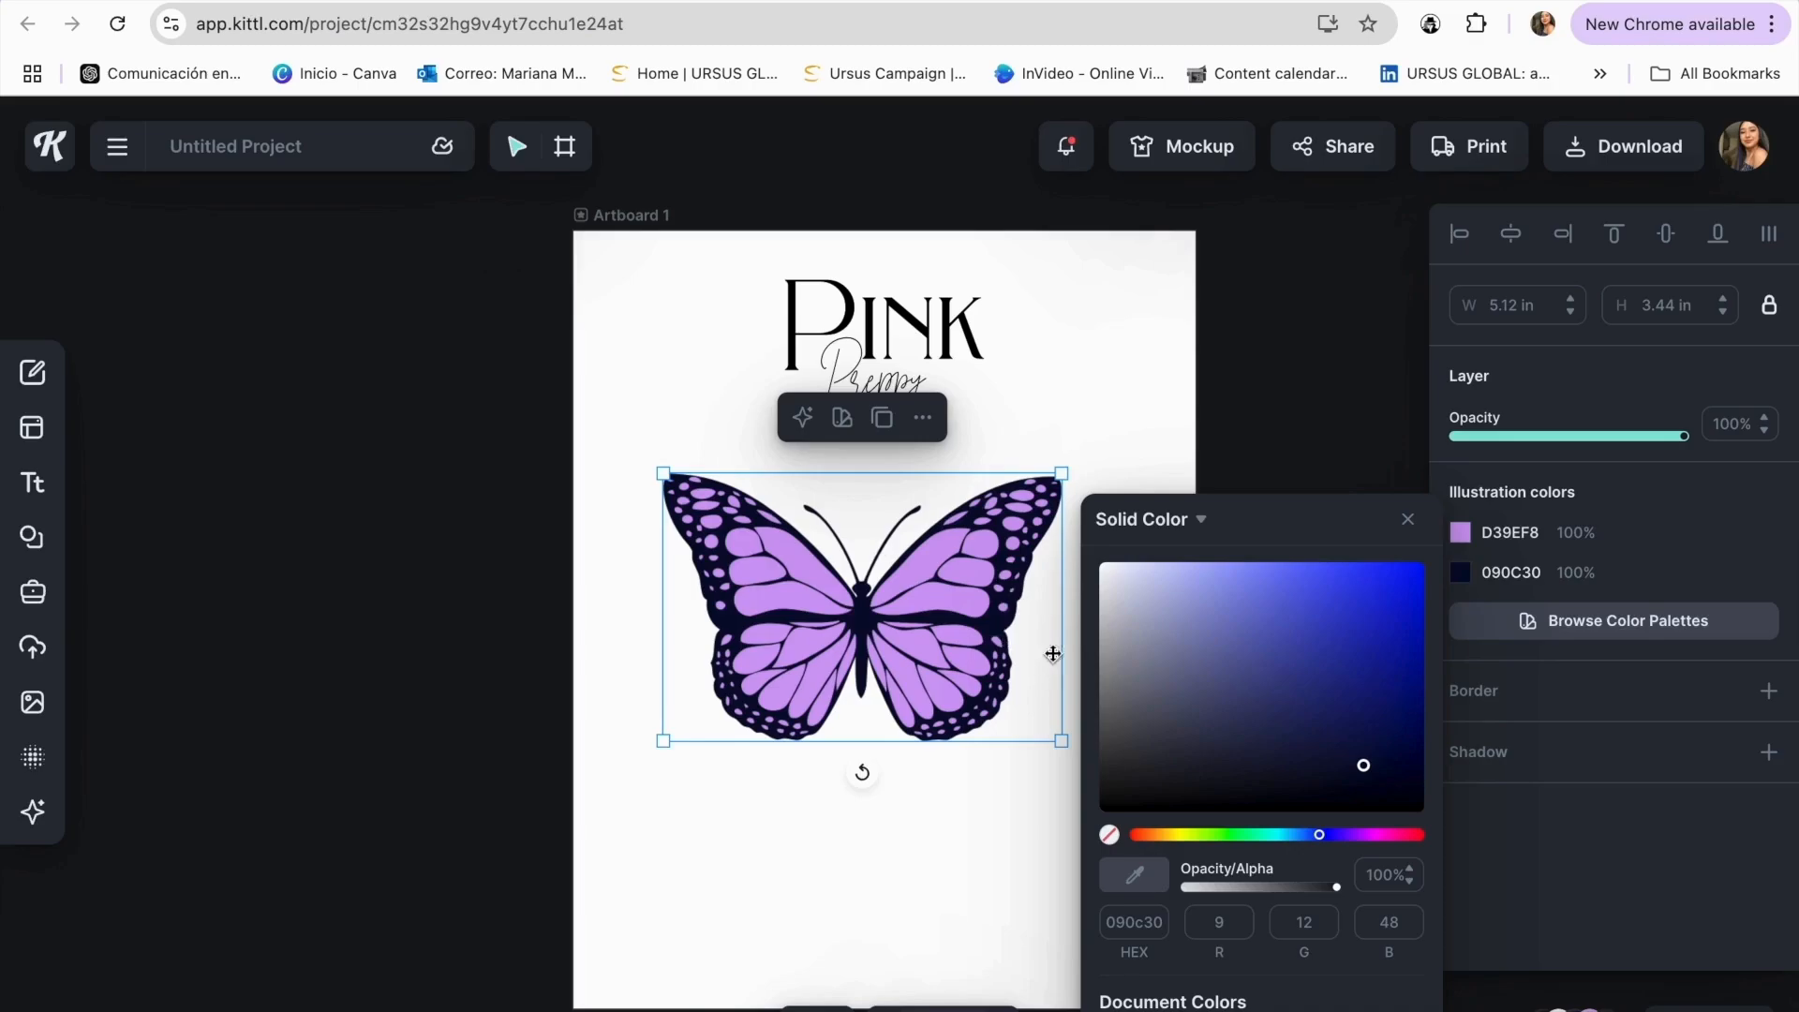
click(1106, 804)
drag(1087, 821, 1321, 579)
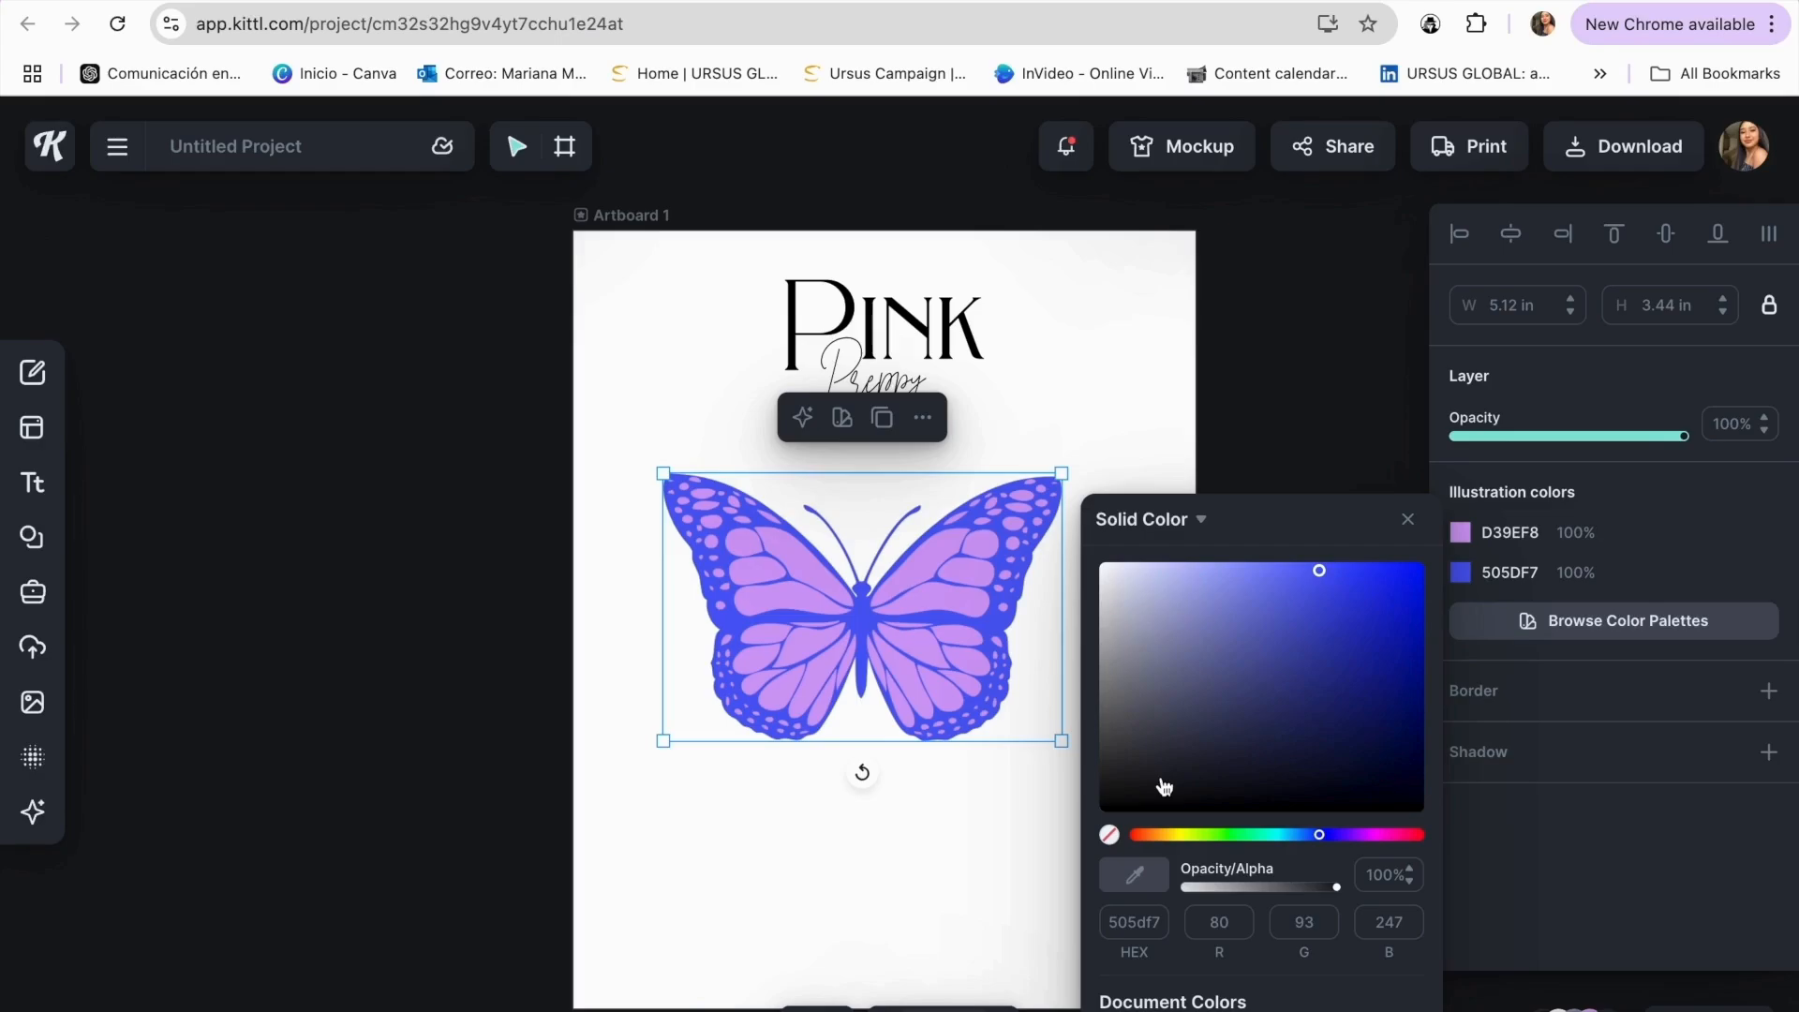
click(1042, 774)
- Shrink the butterfly to about 3.4 in wide and place it below the title, towards the artboard's left side
click(914, 667)
drag(1062, 745, 917, 659)
drag(857, 607, 842, 581)
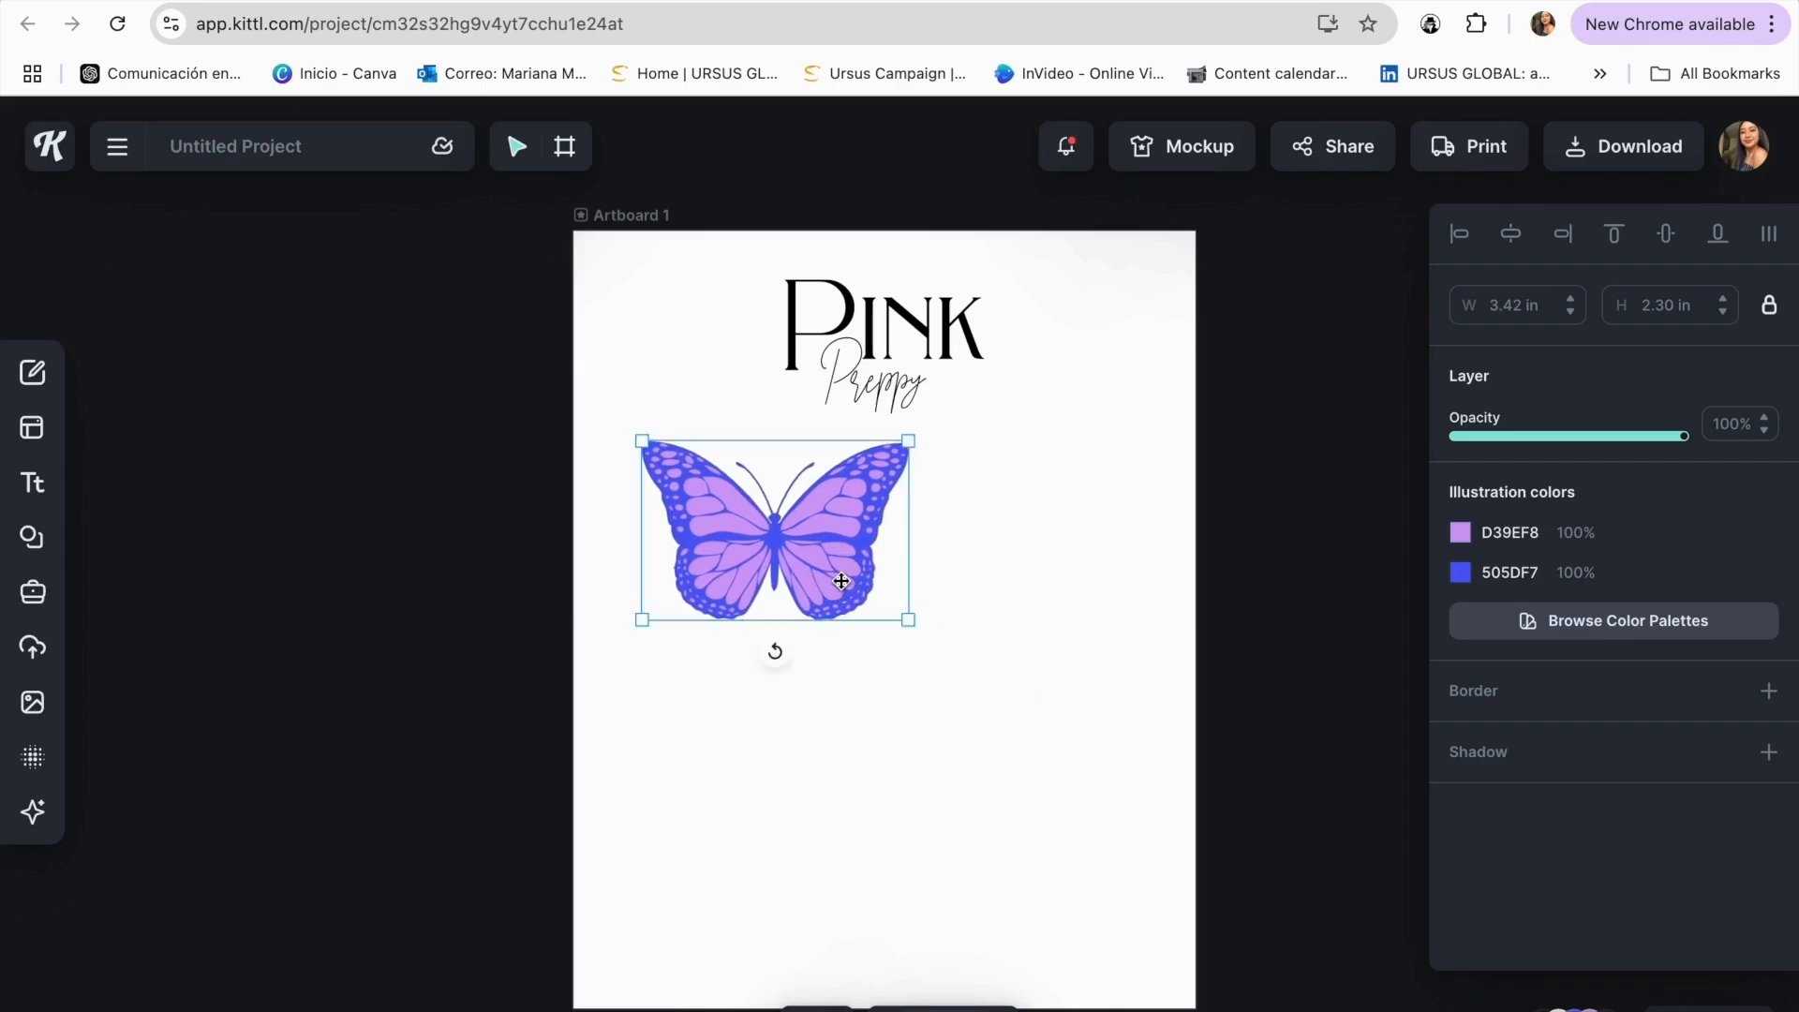
click(876, 707)
- Add a white border with a weight of about 17.20 around the butterfly
click(831, 575)
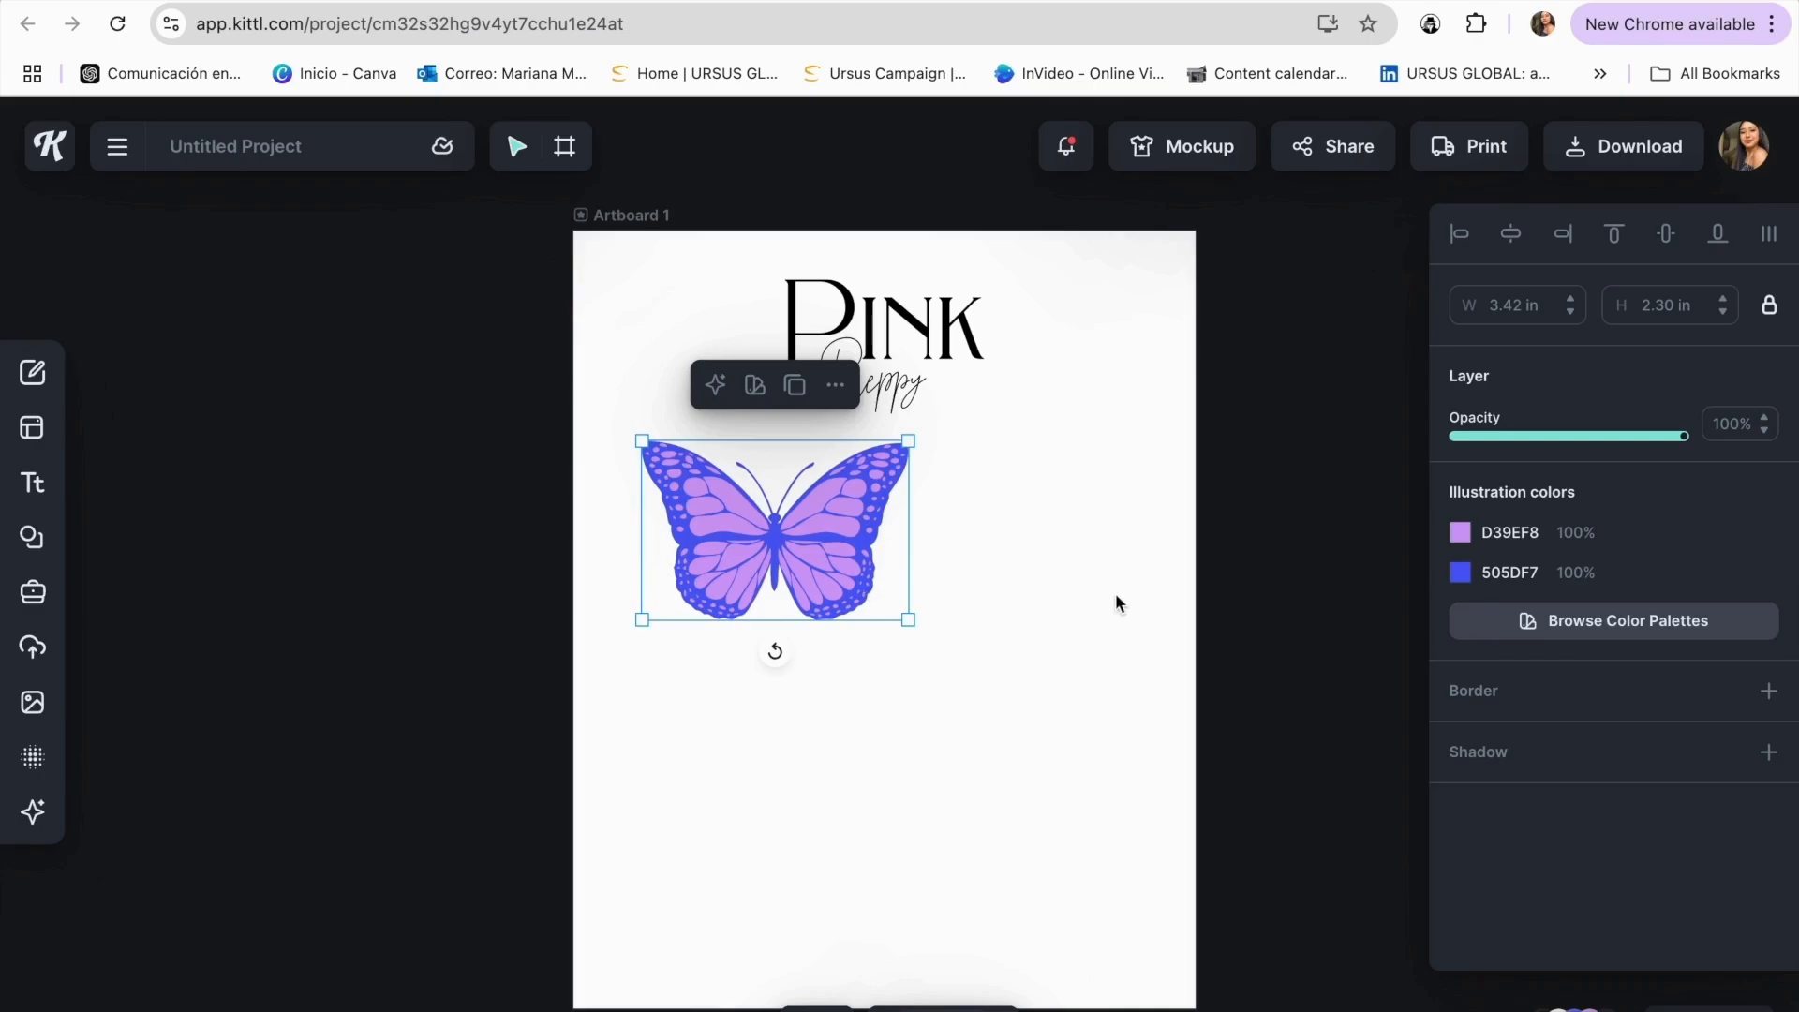
click(1768, 691)
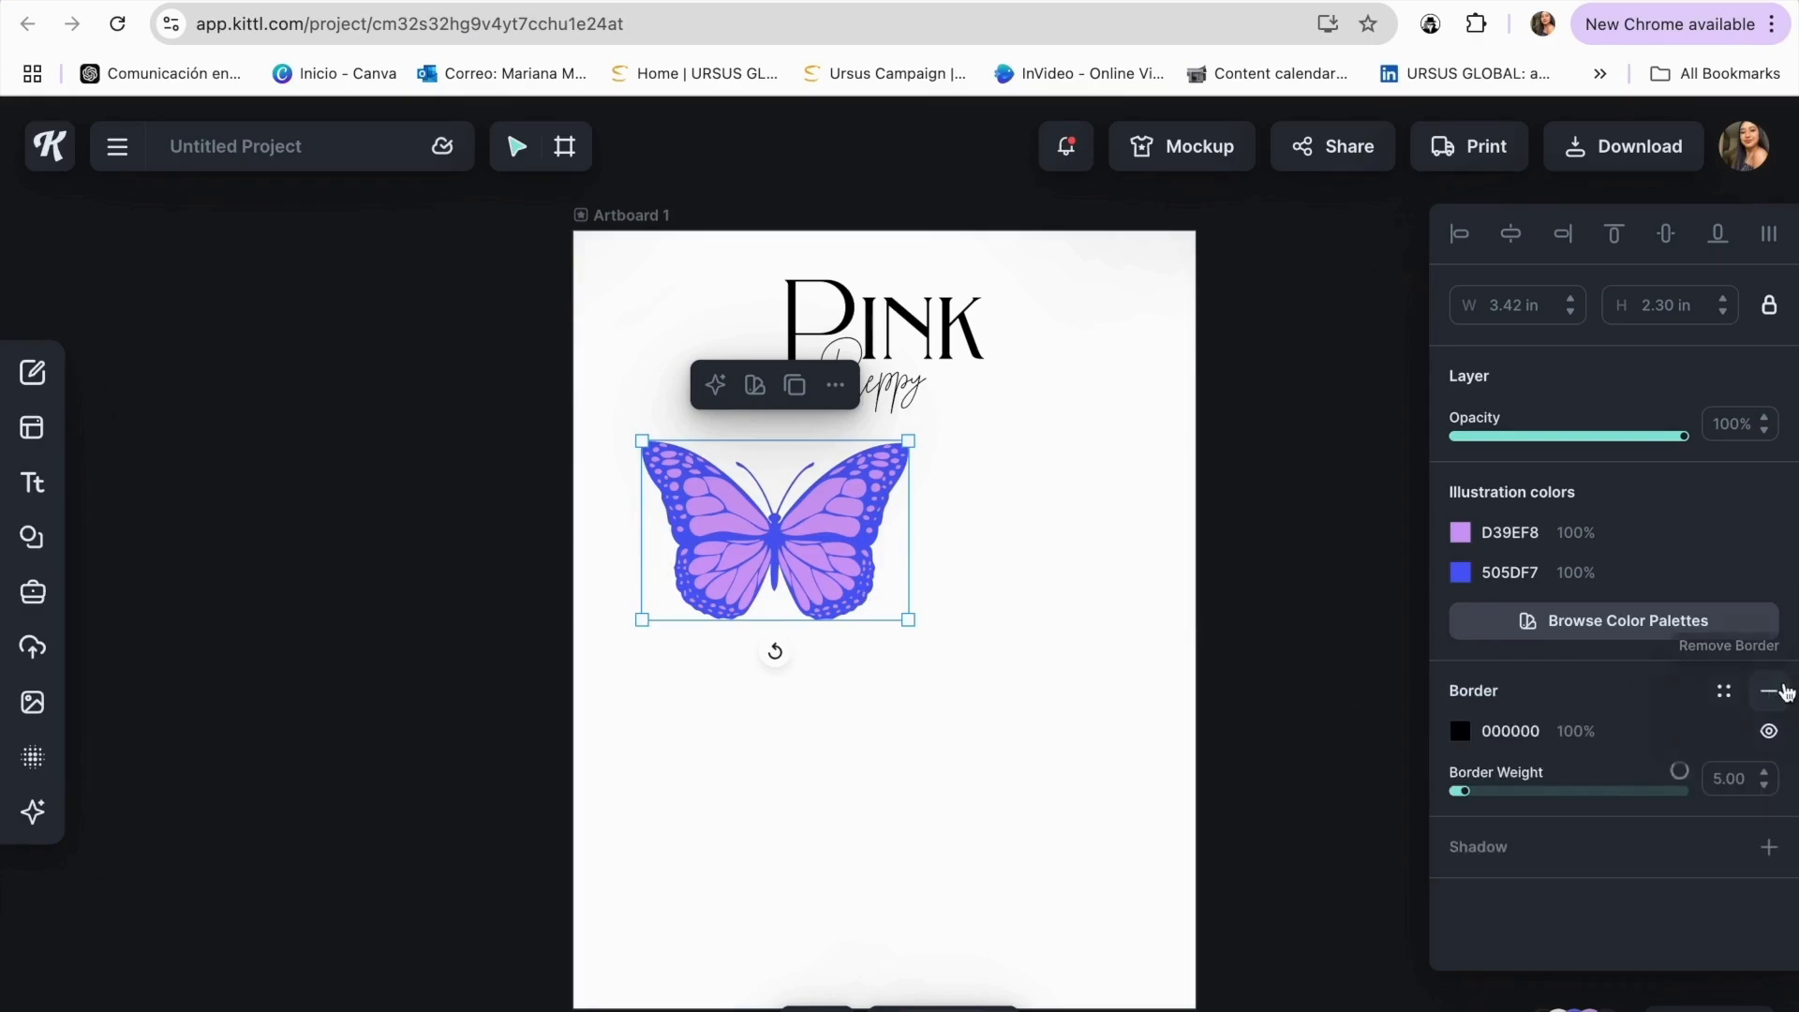
drag(1478, 797, 1493, 796)
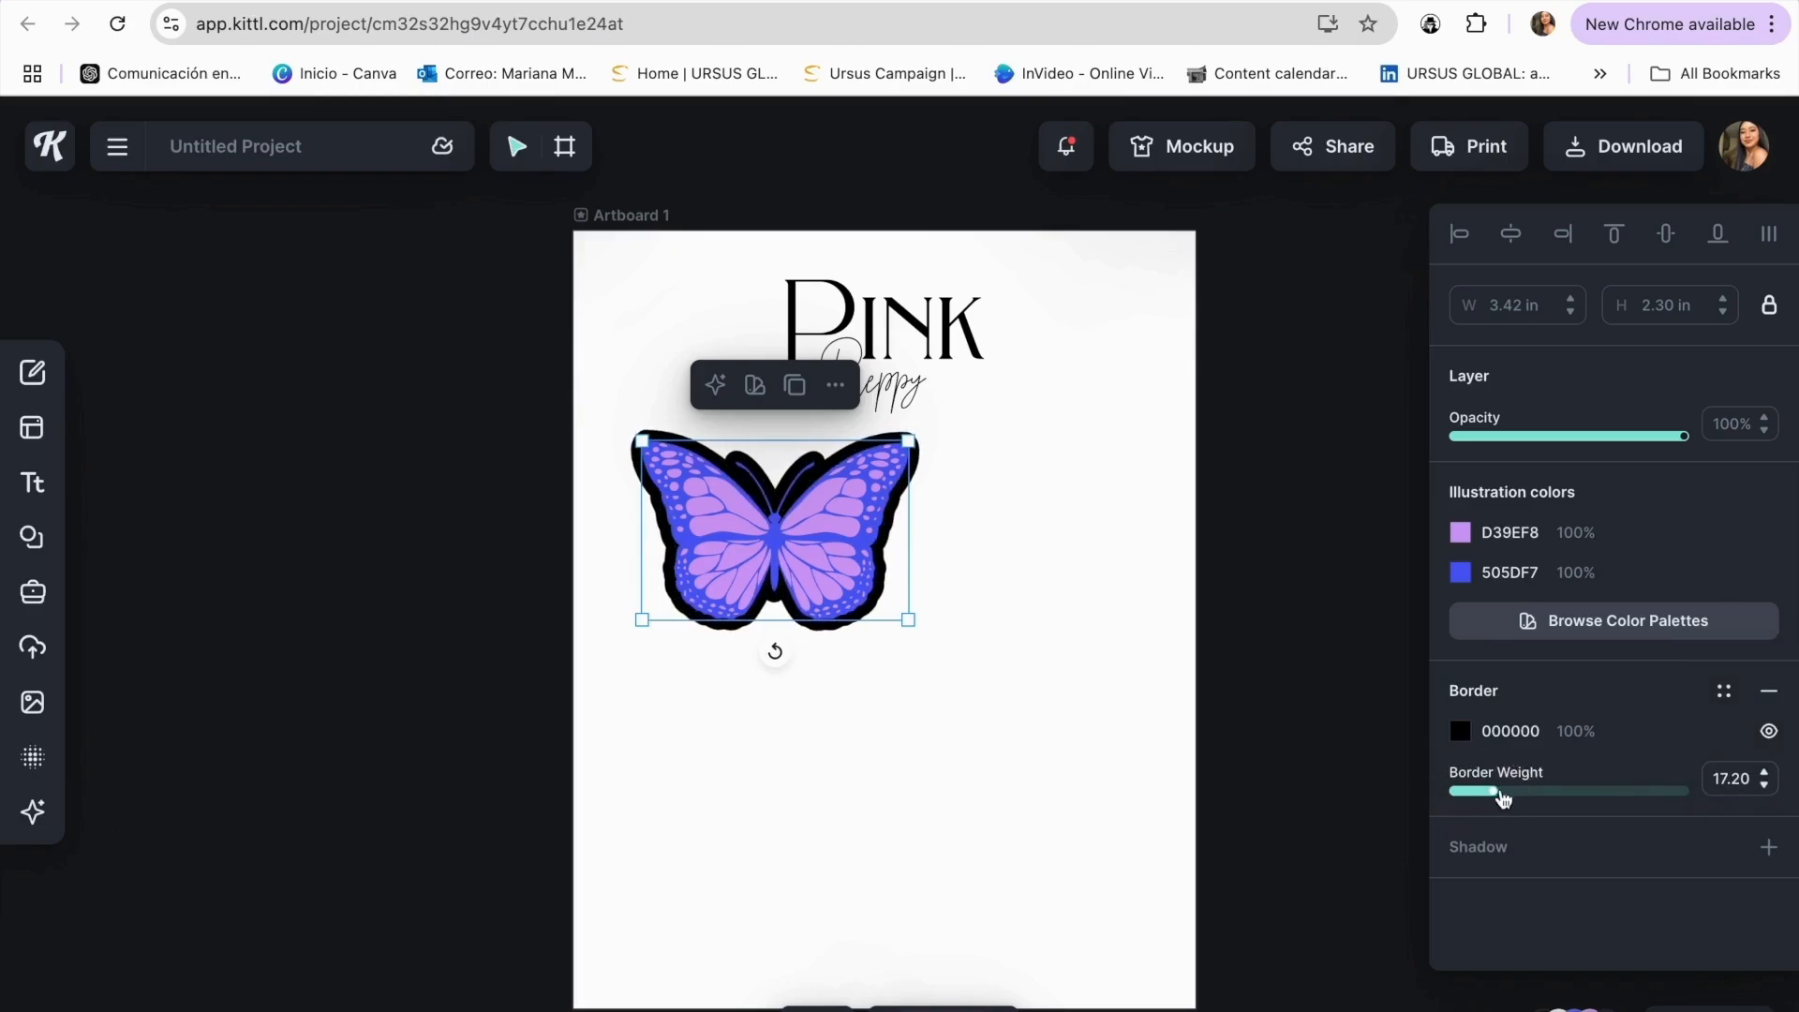
click(1461, 733)
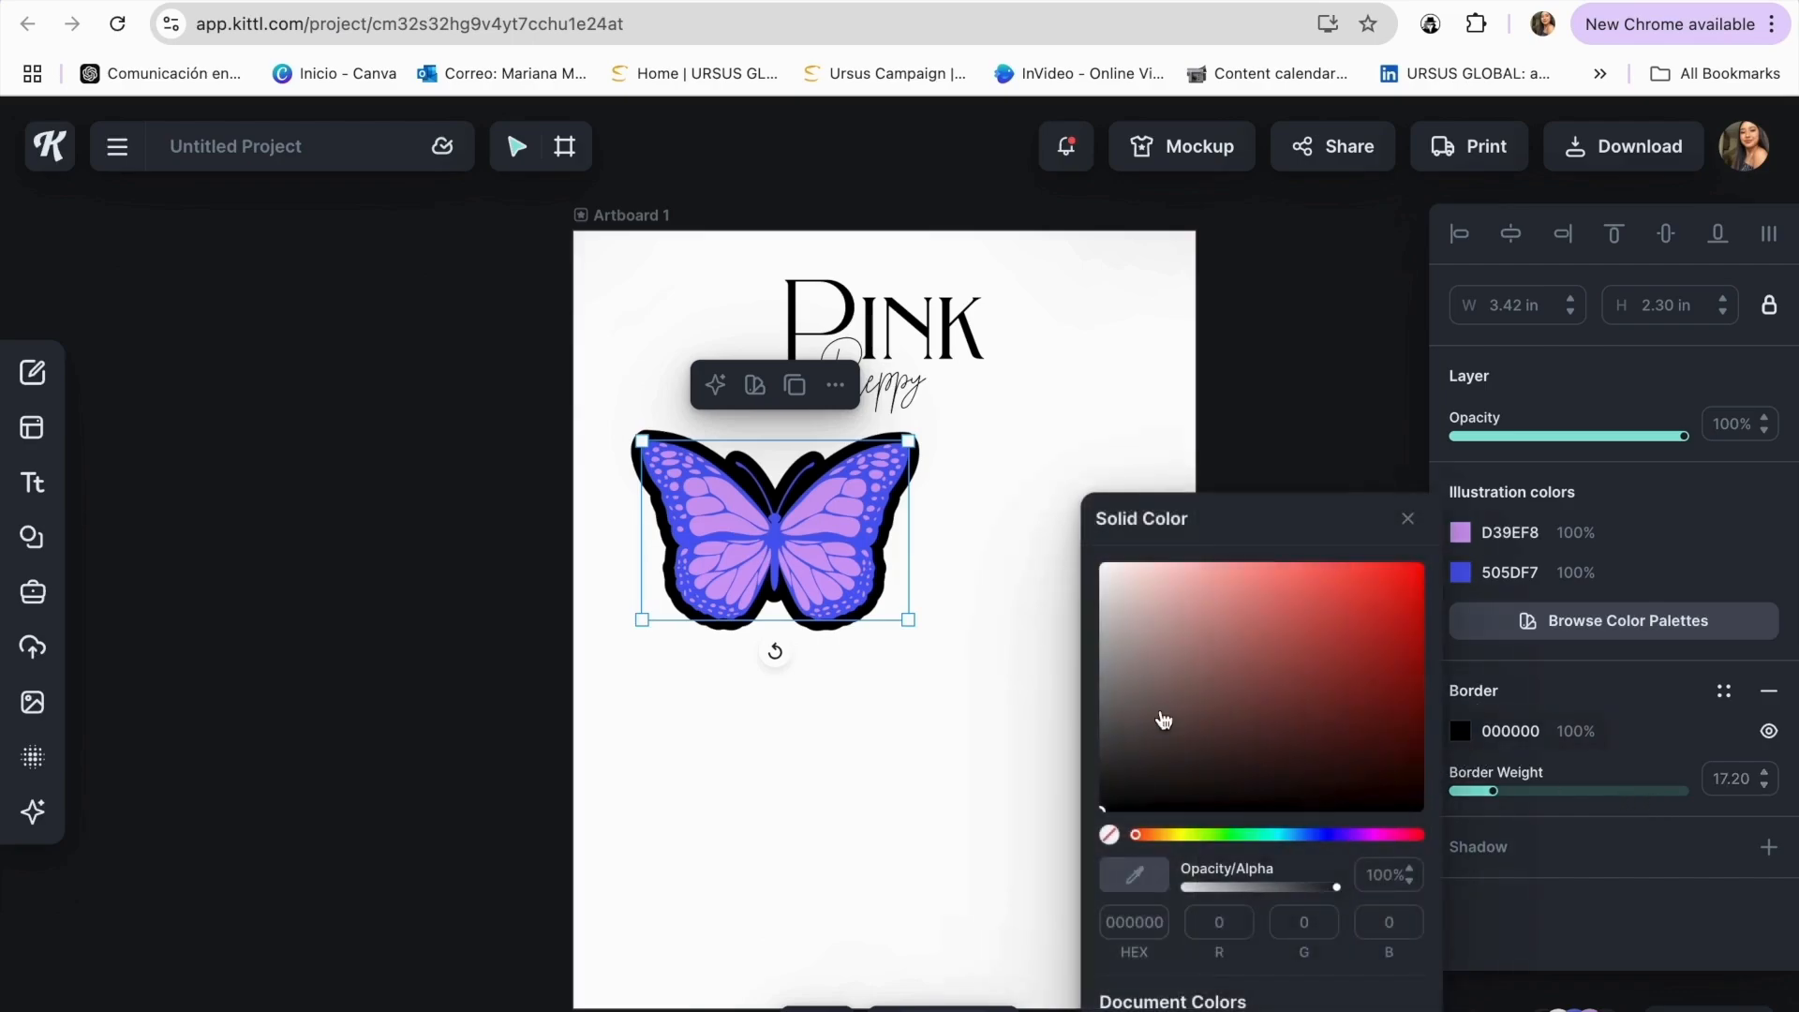
click(1102, 572)
click(902, 791)
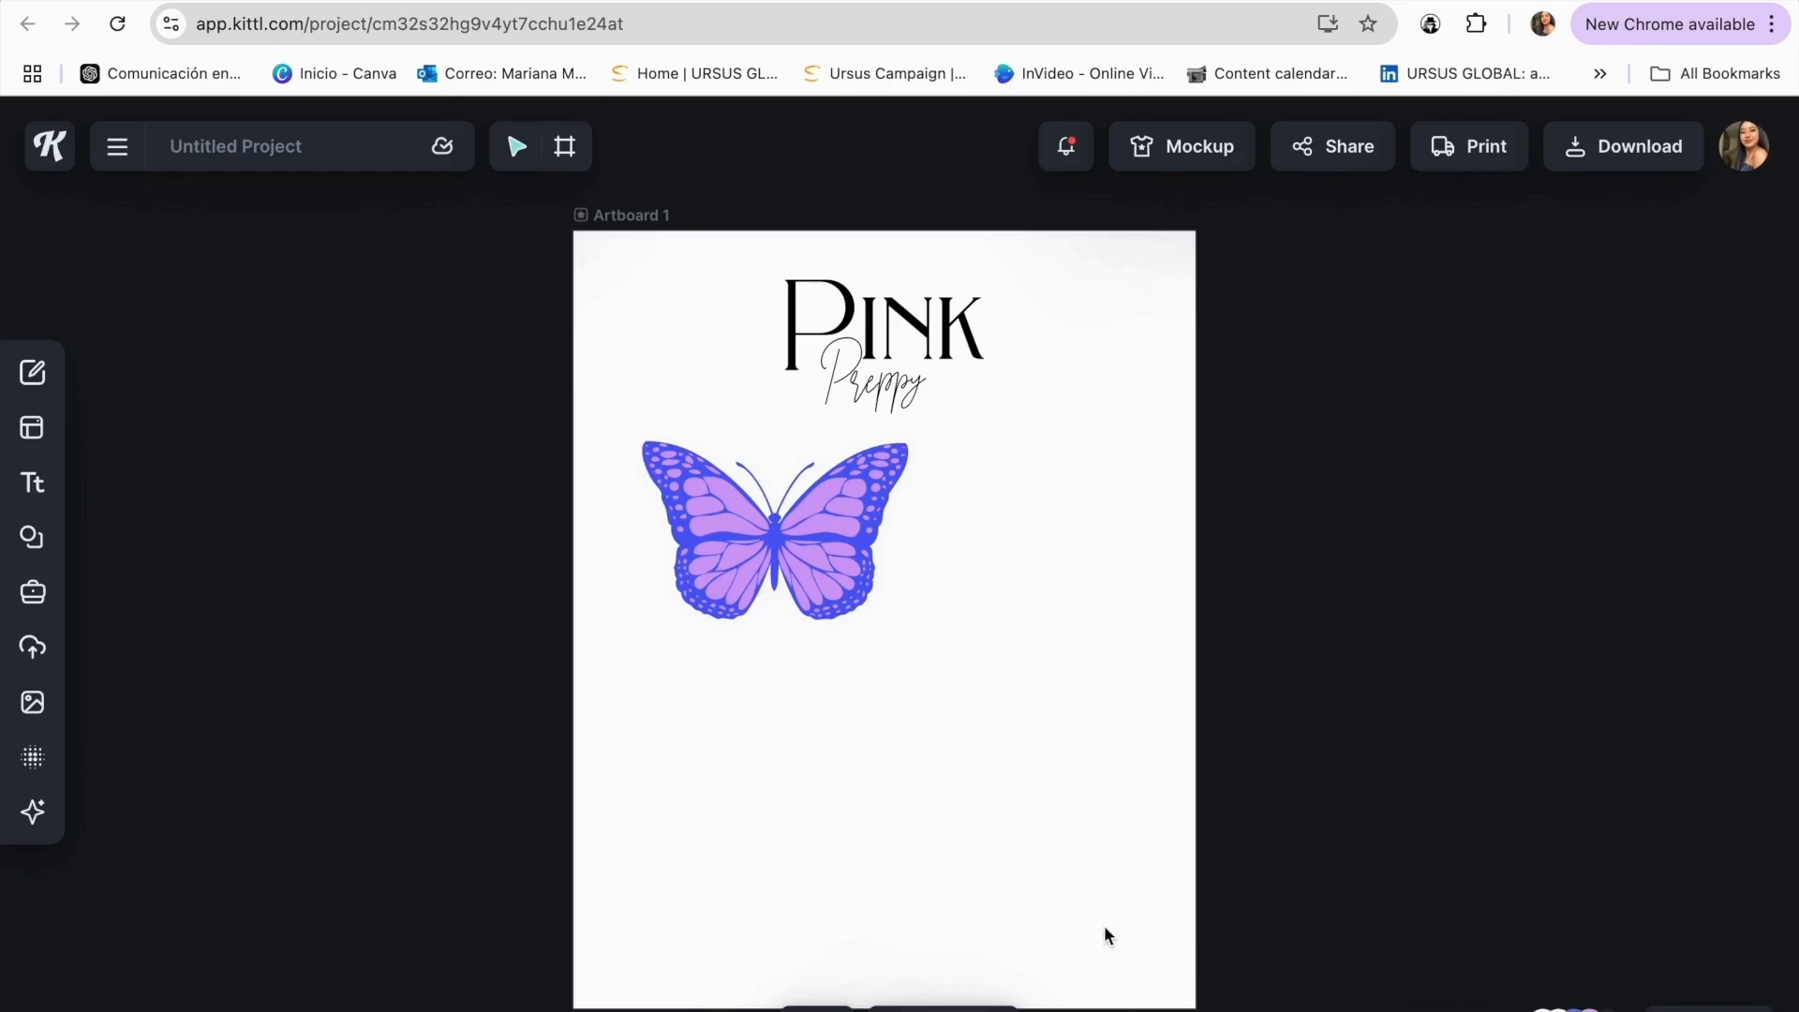
- Change the background colour of Artboard 1 to the same blue as the butterfly
key(alt+l)
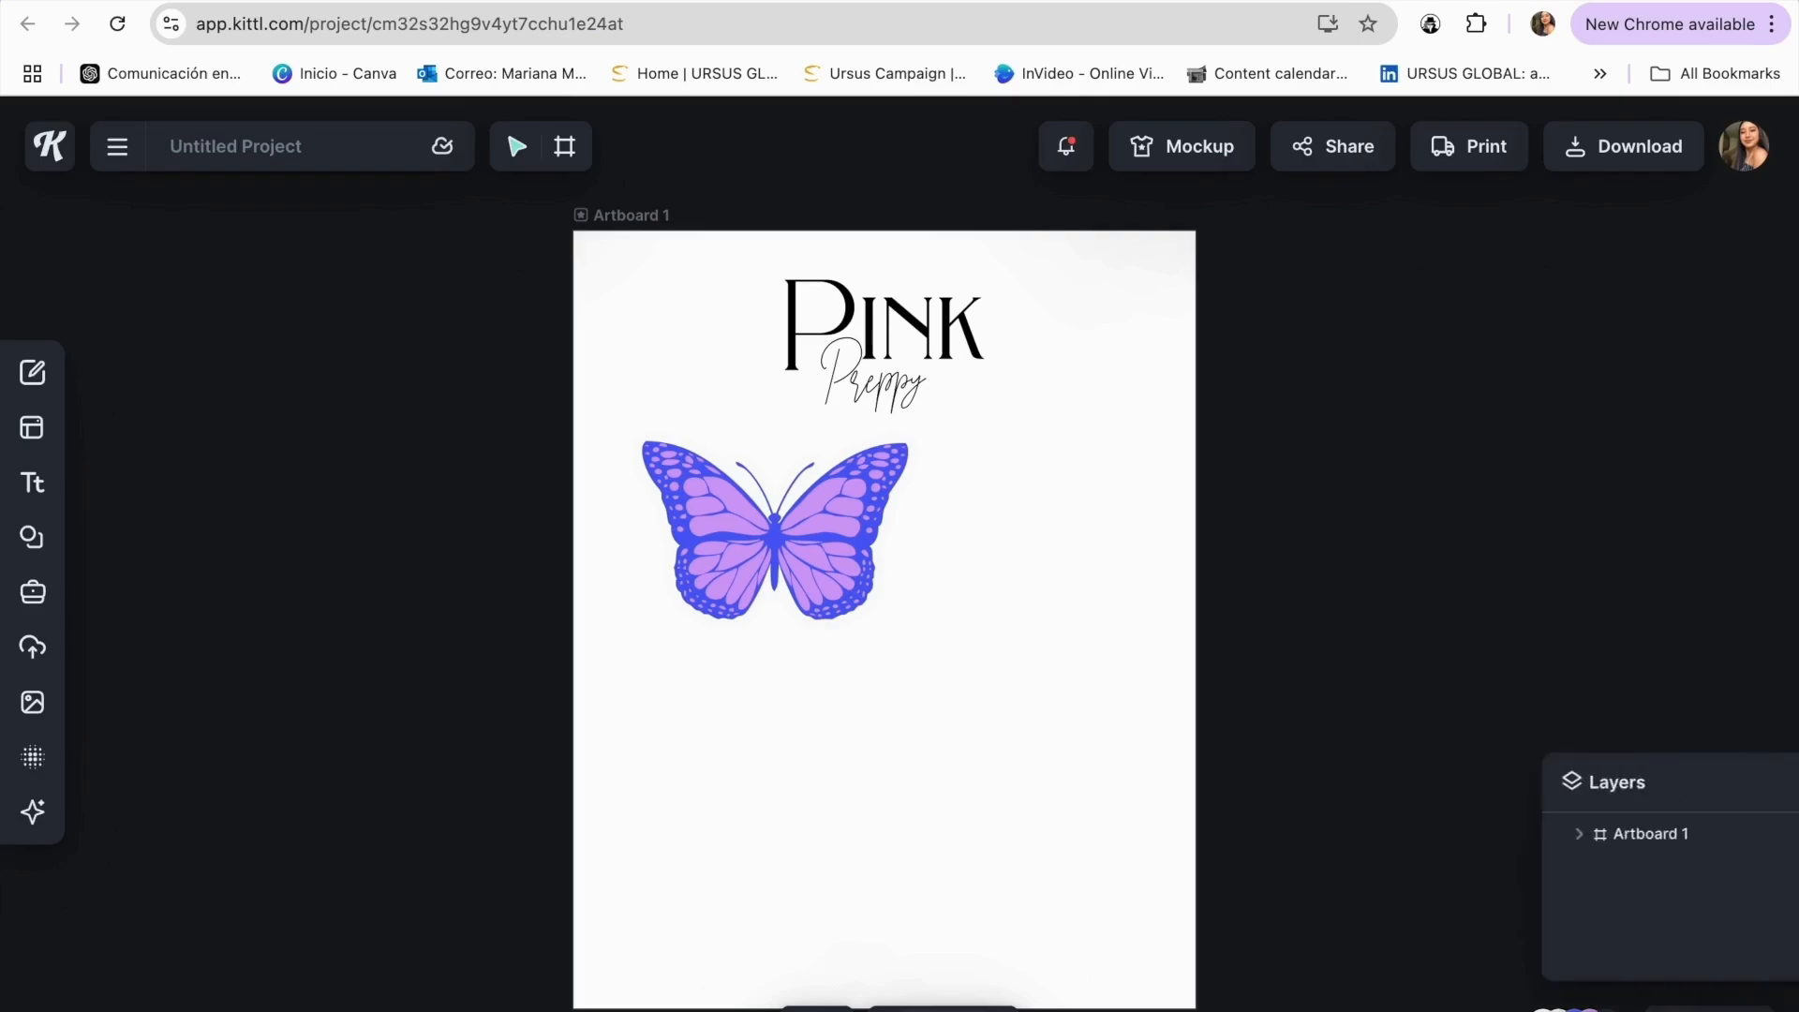
click(1574, 847)
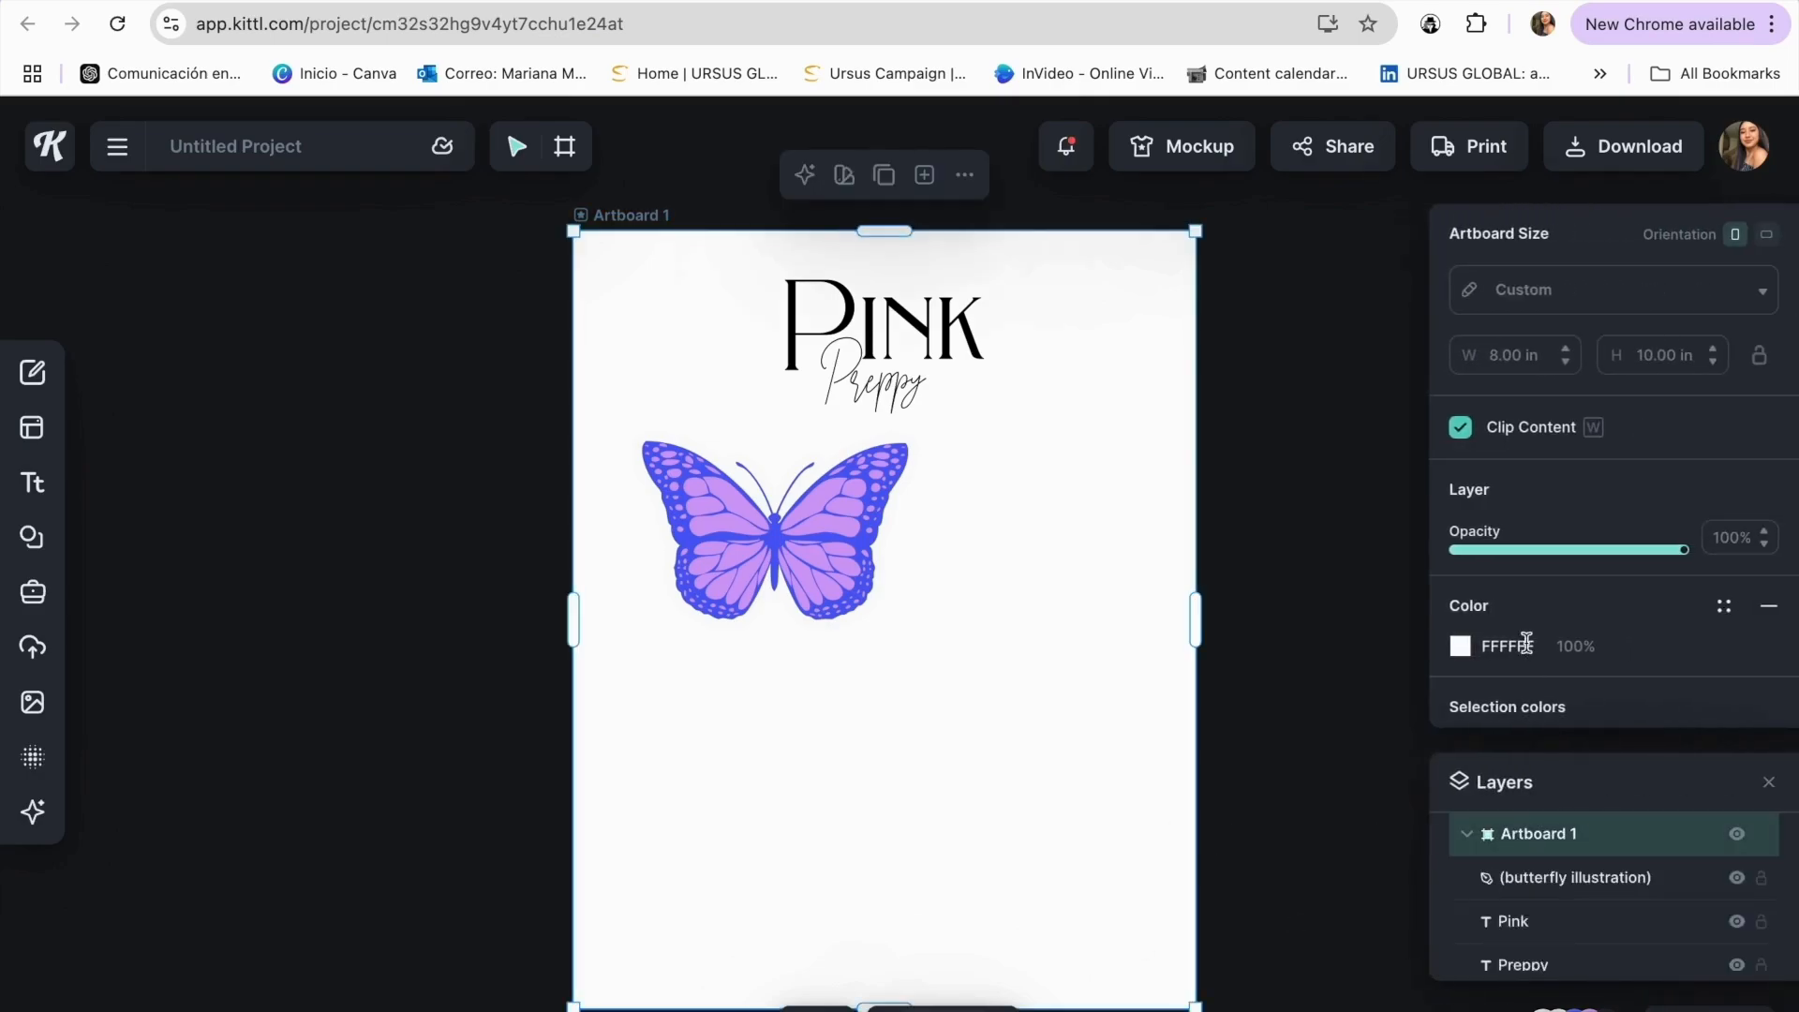
click(1455, 651)
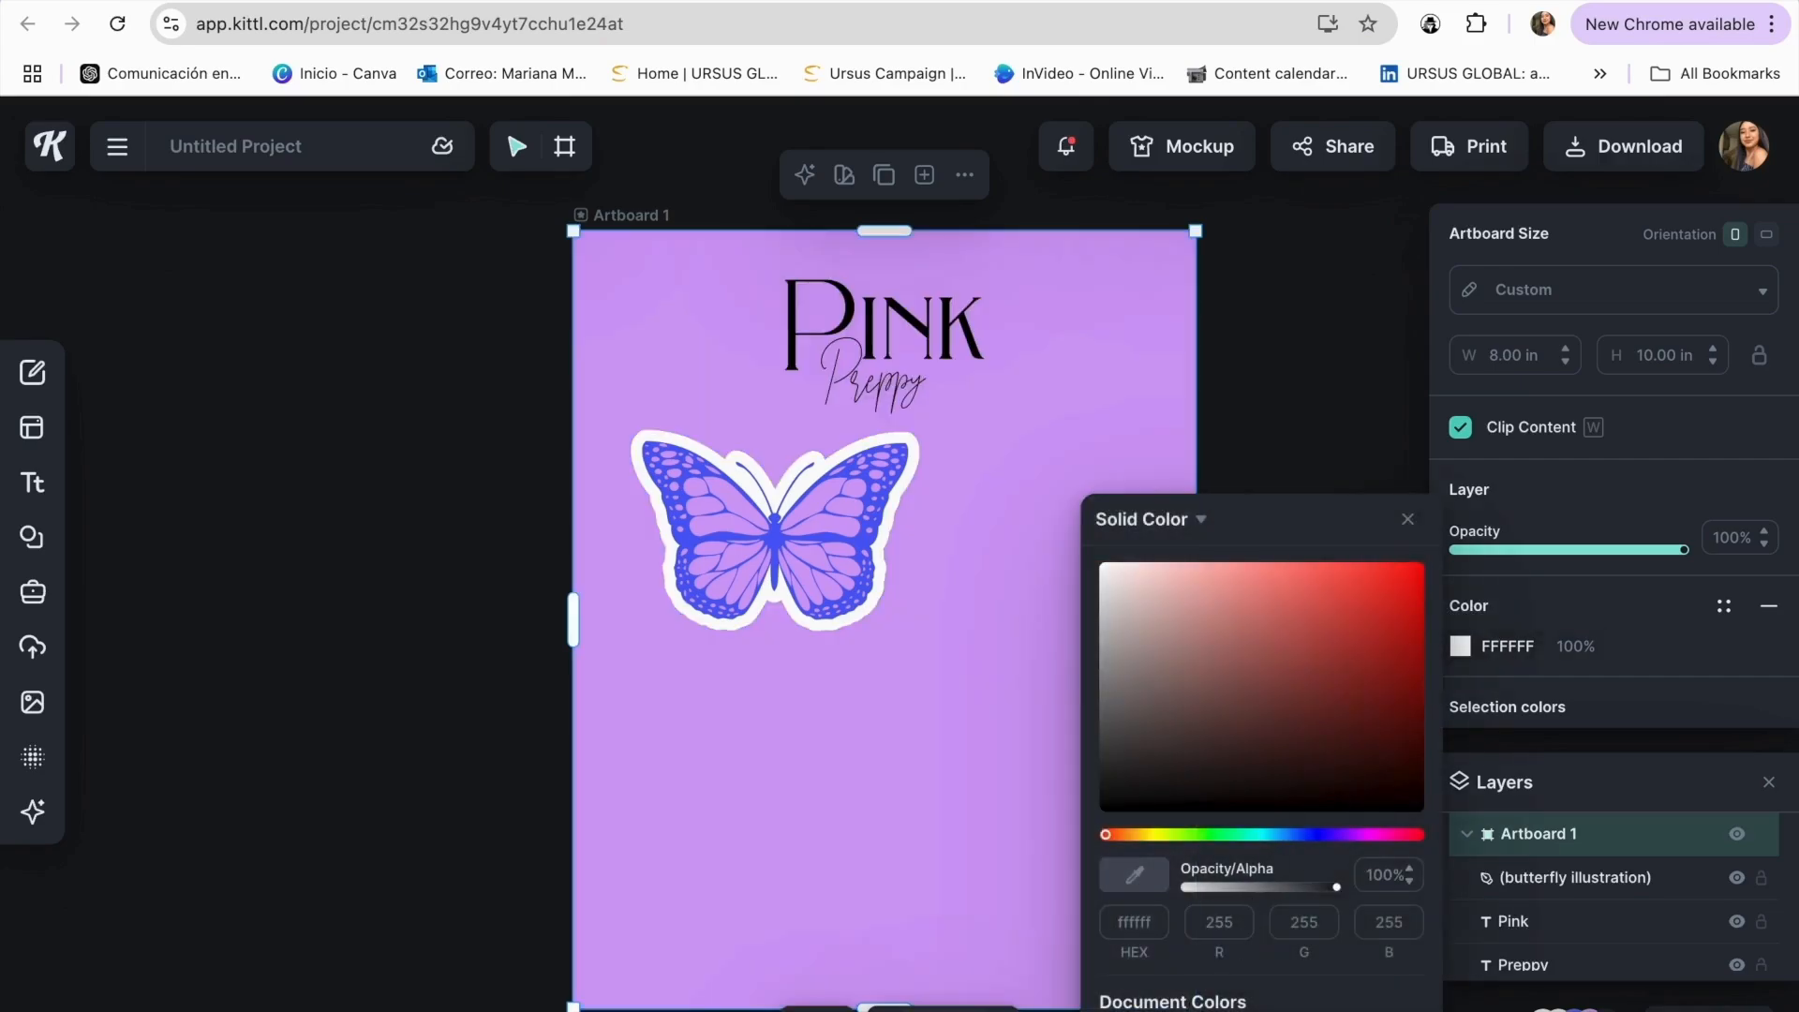
click(1346, 341)
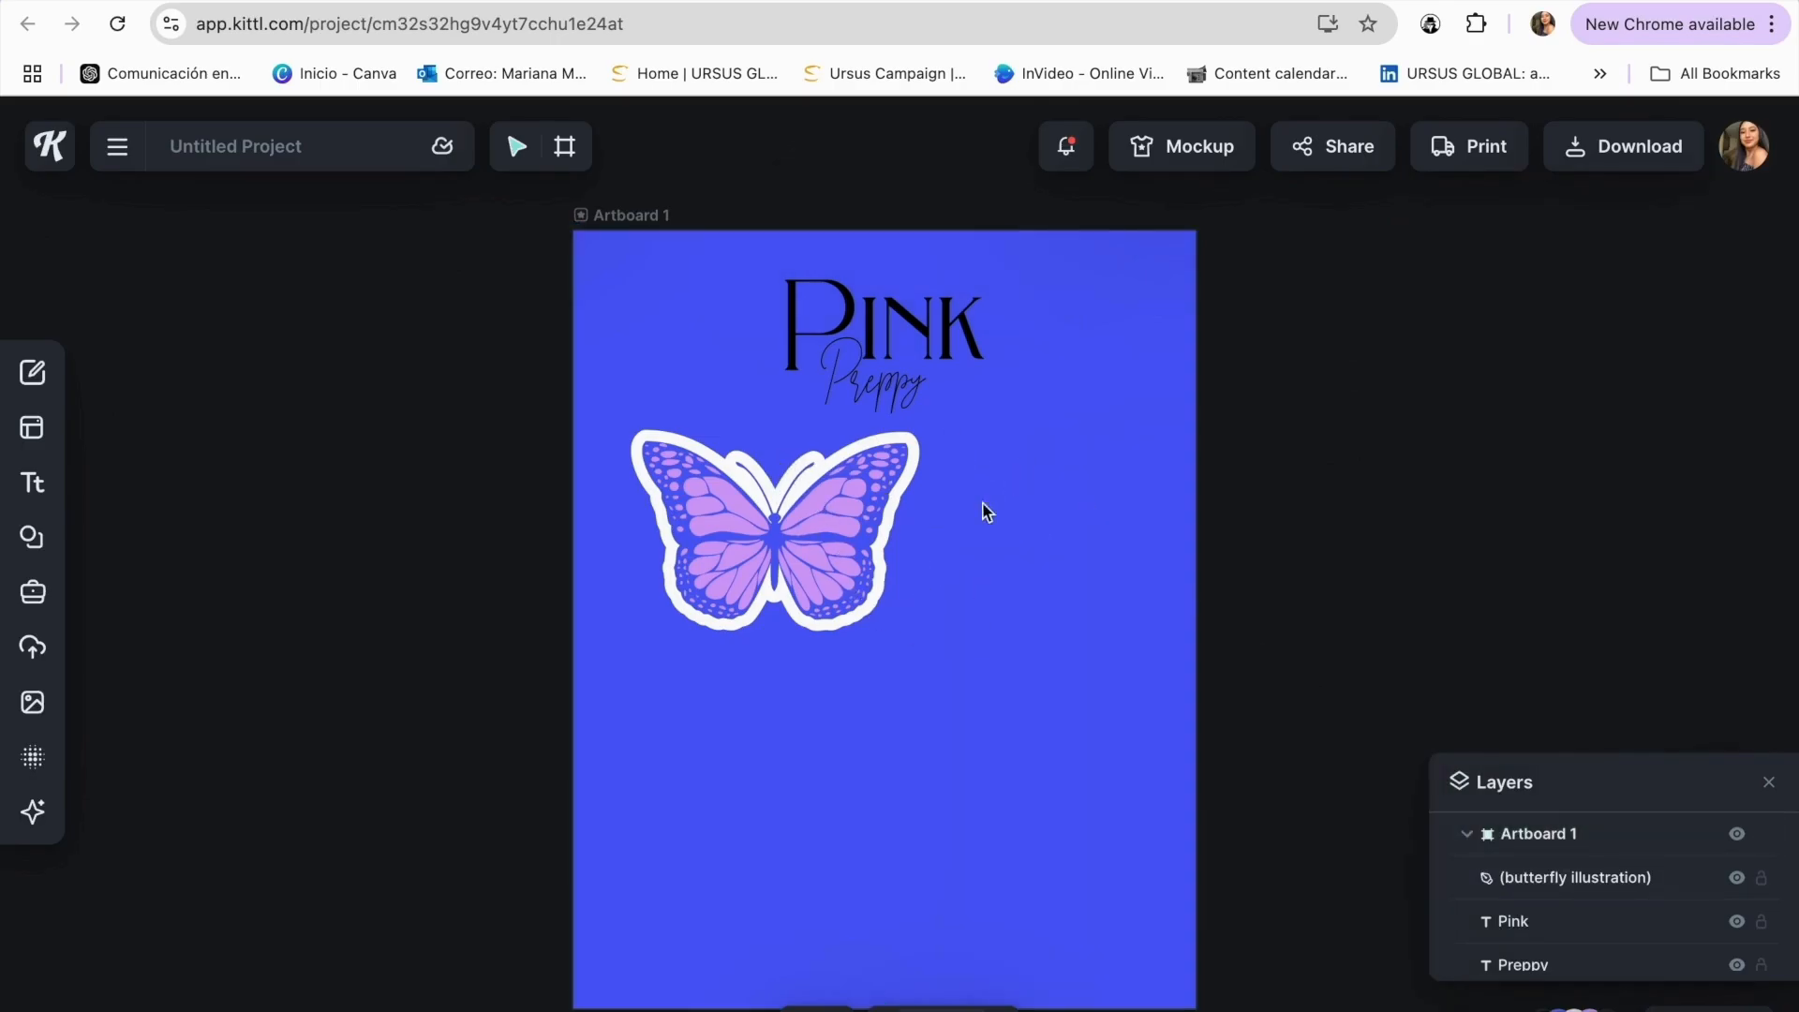
click(1769, 782)
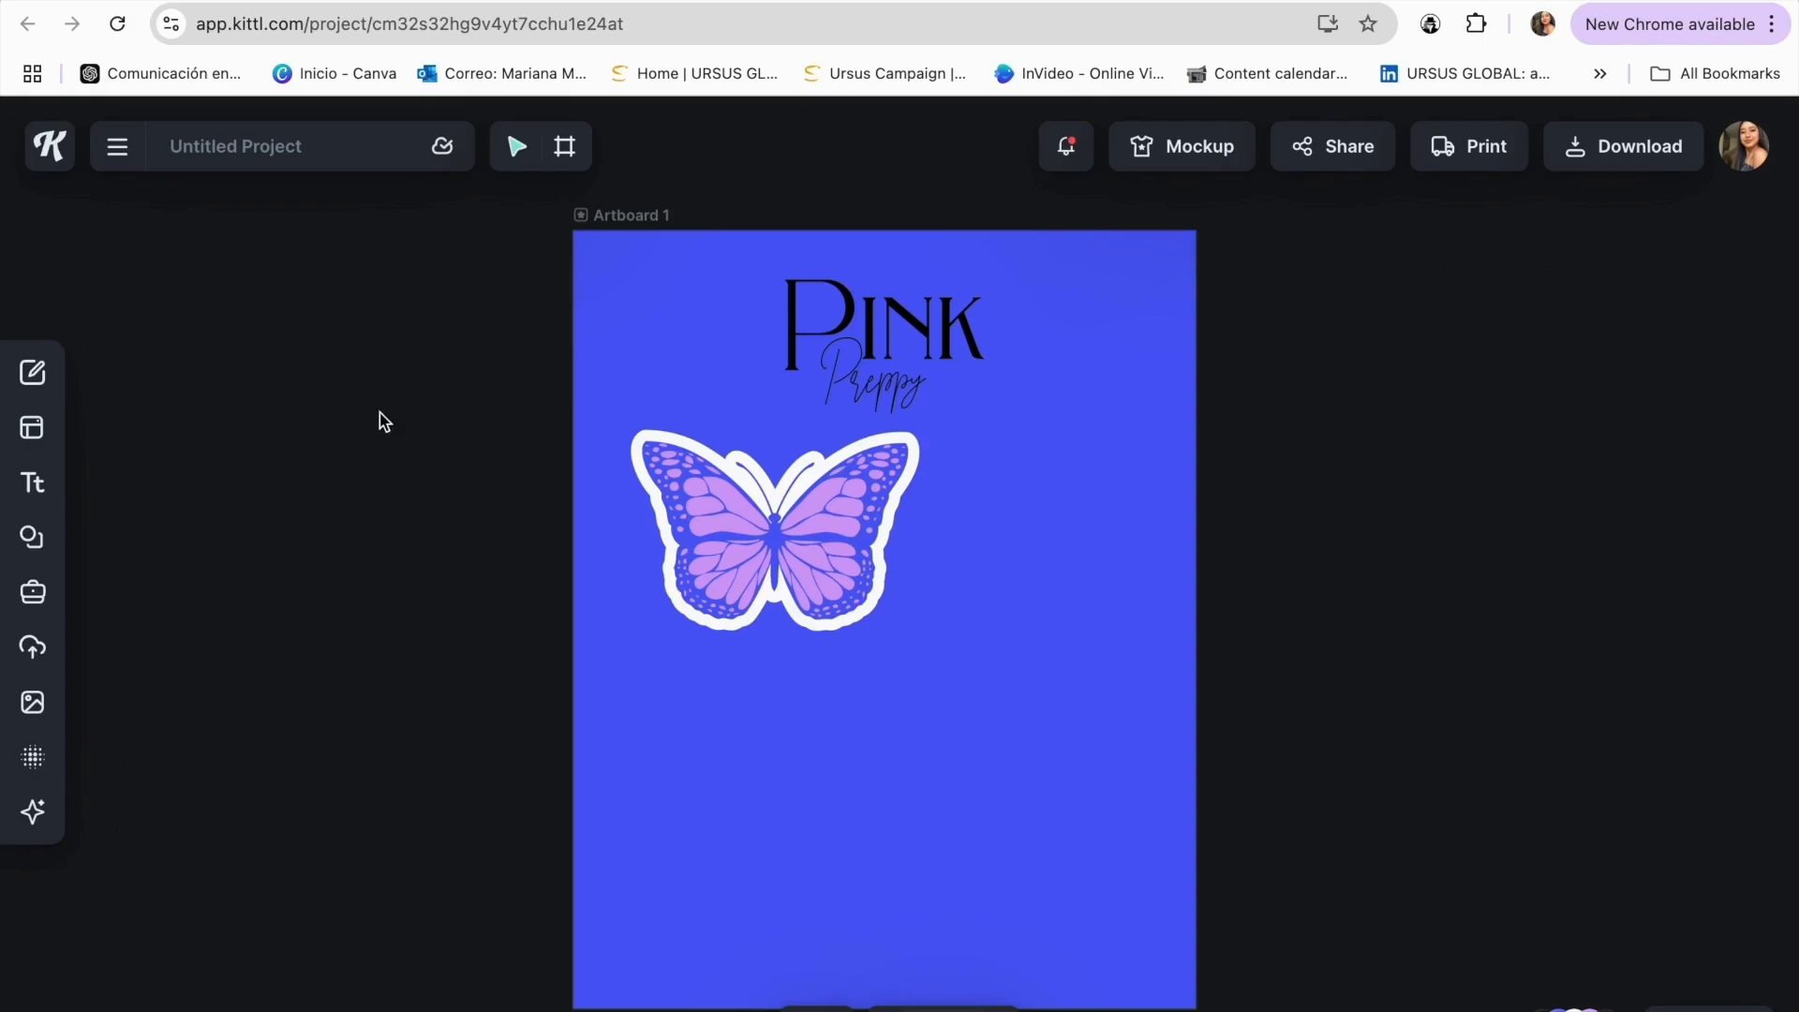
- Add a new headline text and place it directly below the butterfly
click(36, 483)
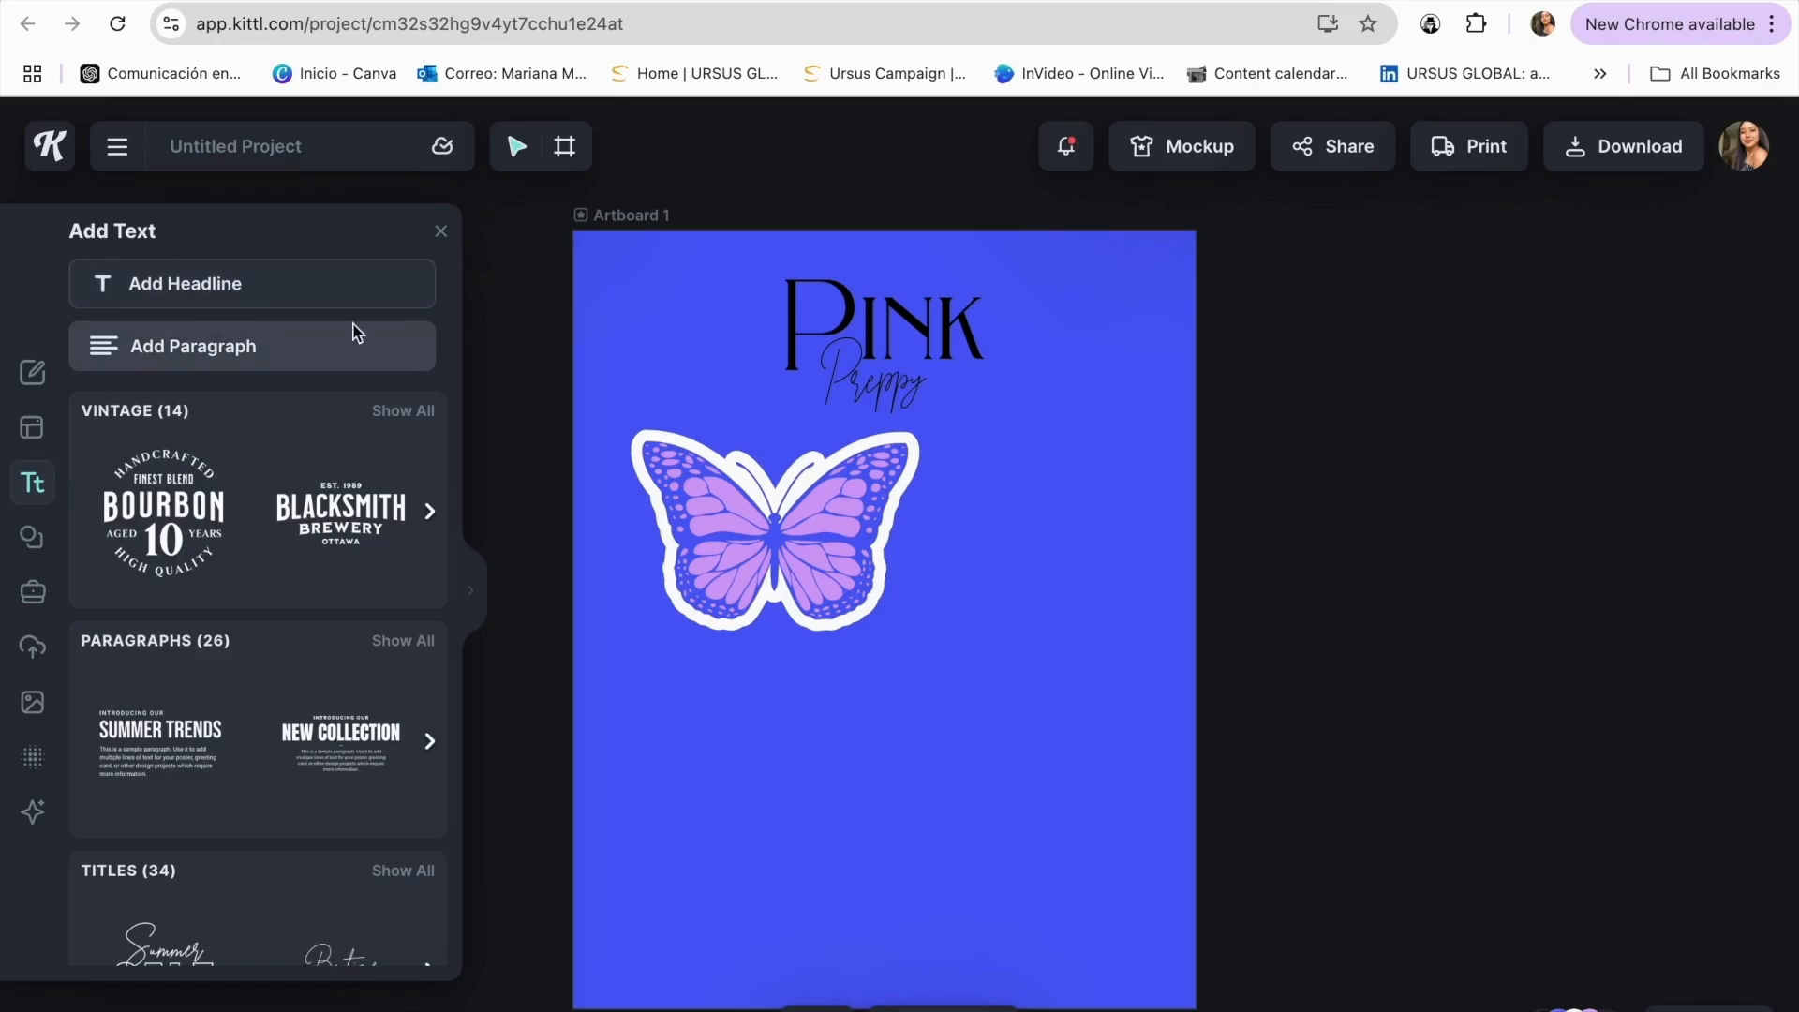
click(246, 291)
drag(970, 583, 882, 661)
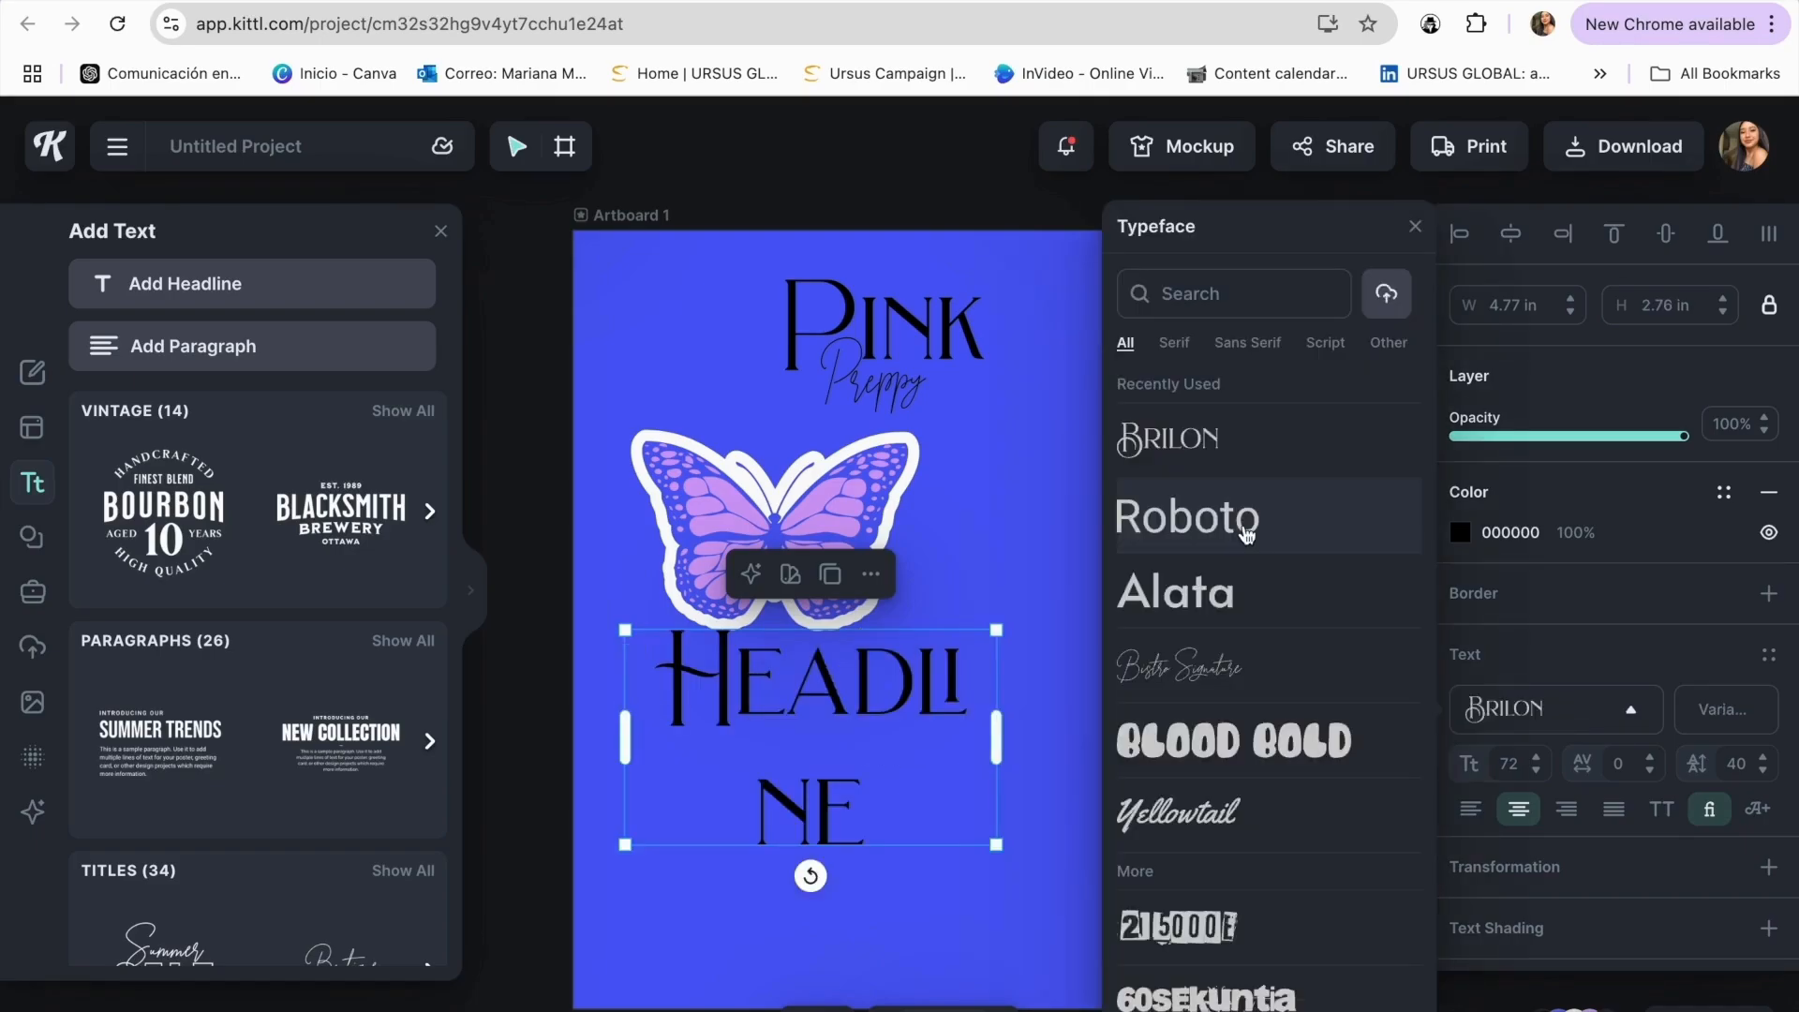
- Try Blood Bold and Brilon on the new headline, and set its typeface to Adventurer 01
click(1226, 729)
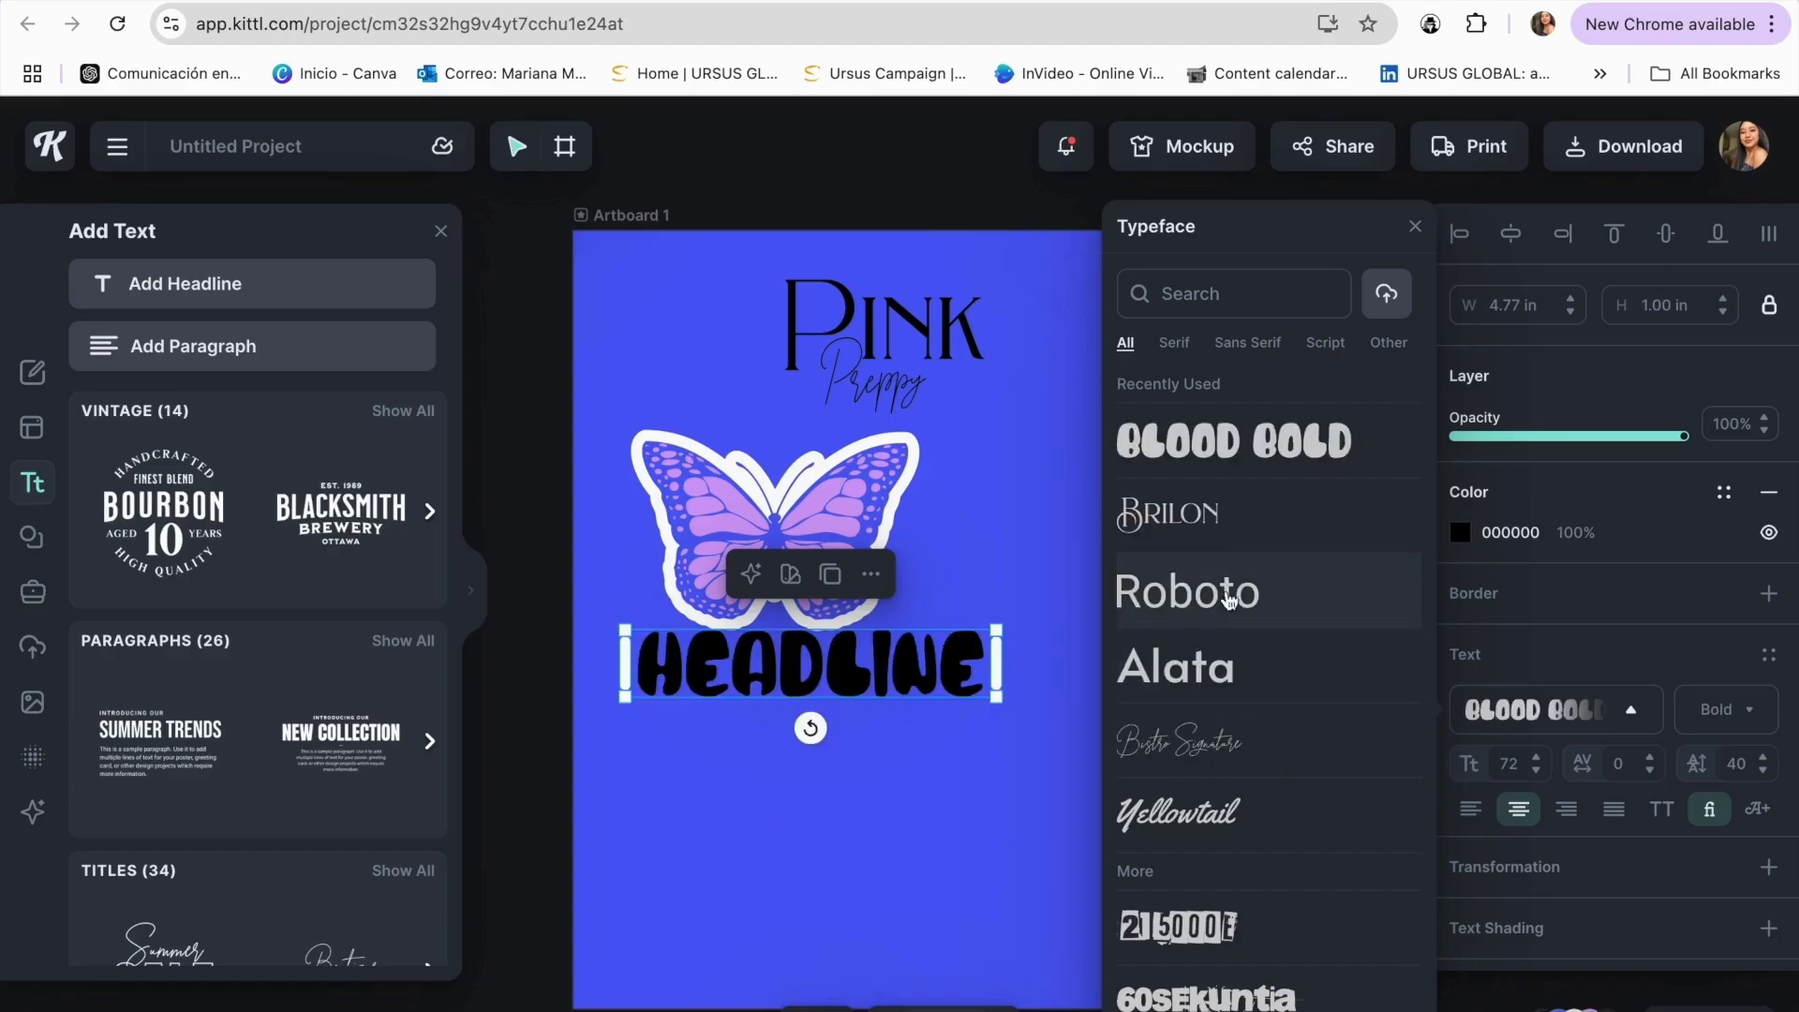
click(1229, 534)
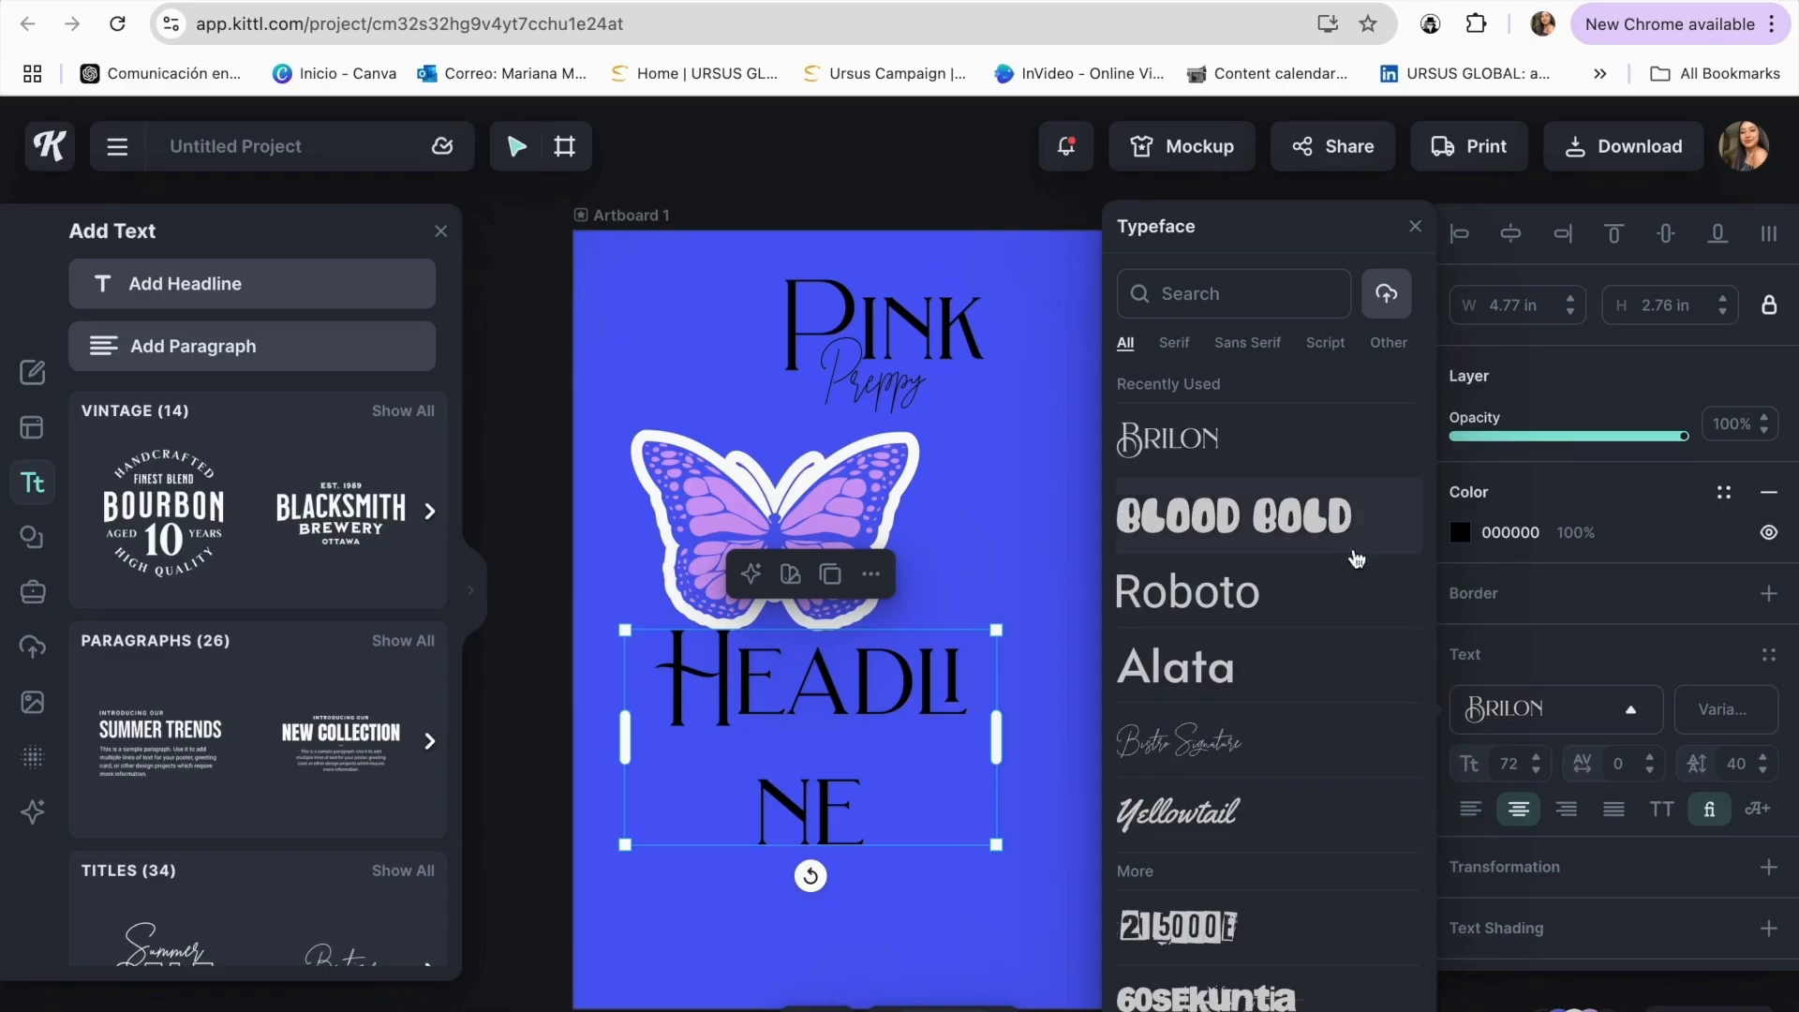
scroll(1308, 703, down, 5)
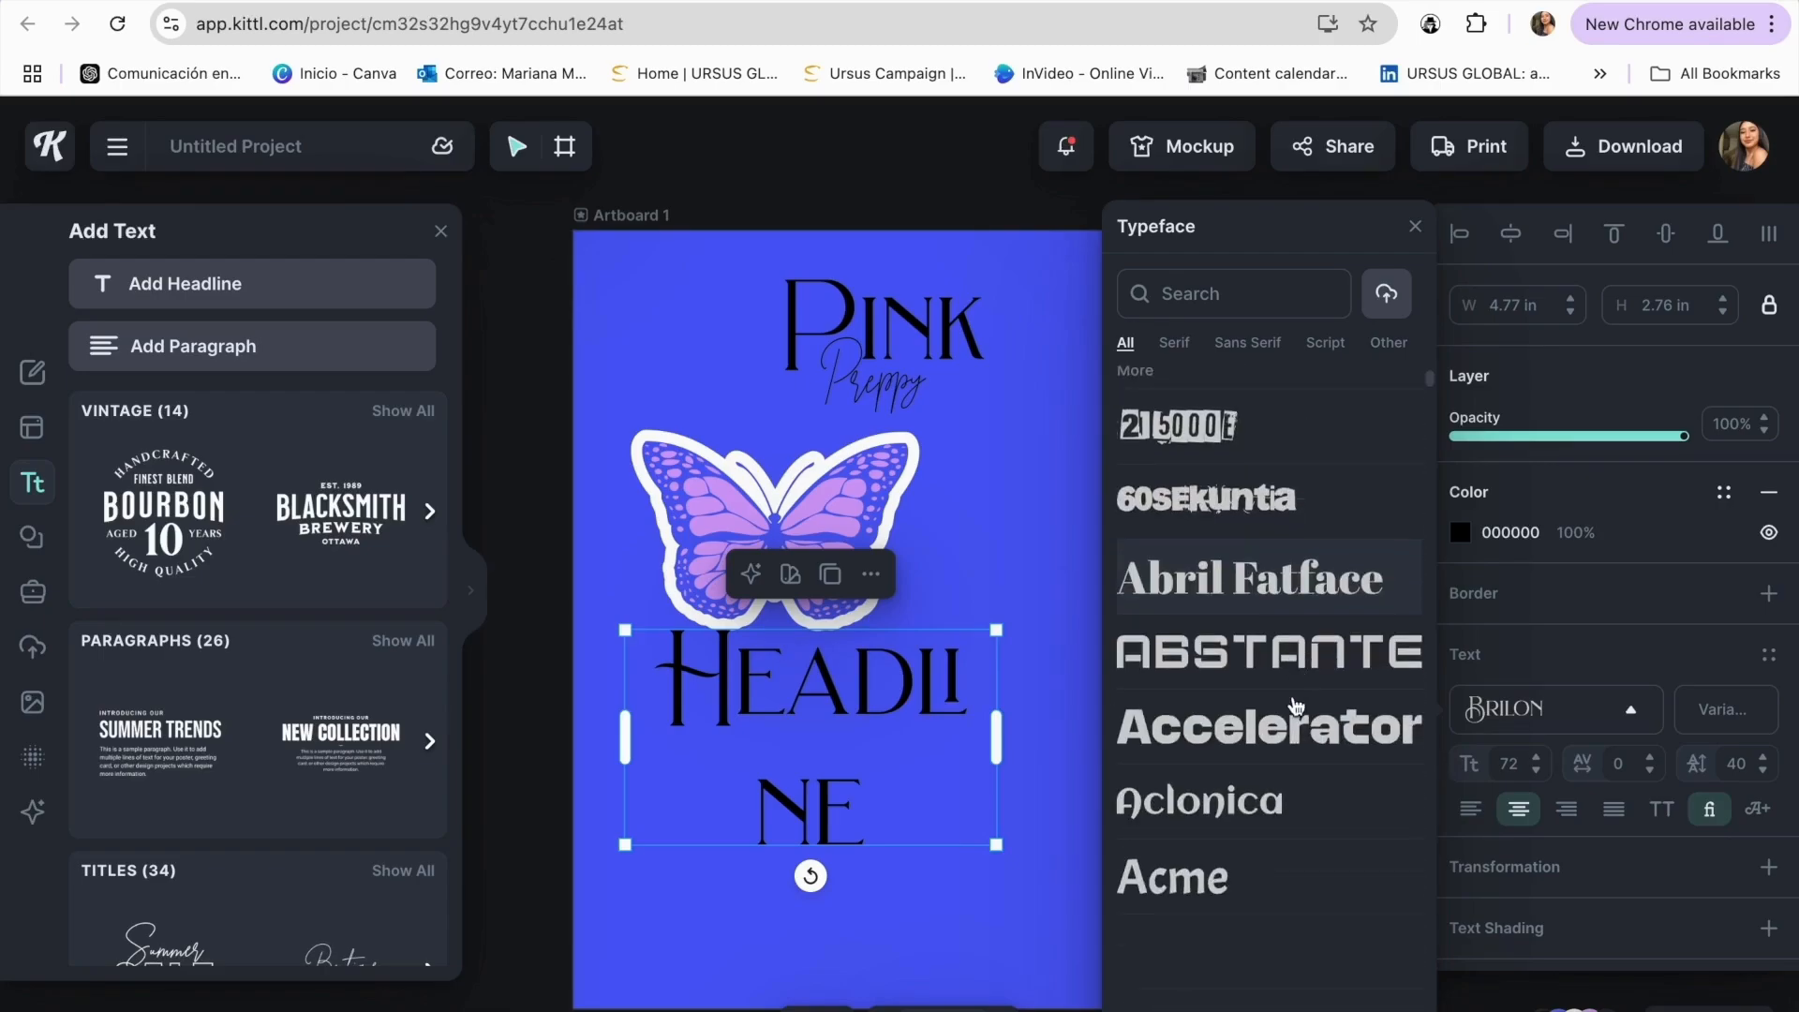
scroll(1293, 703, down, 3)
click(1261, 646)
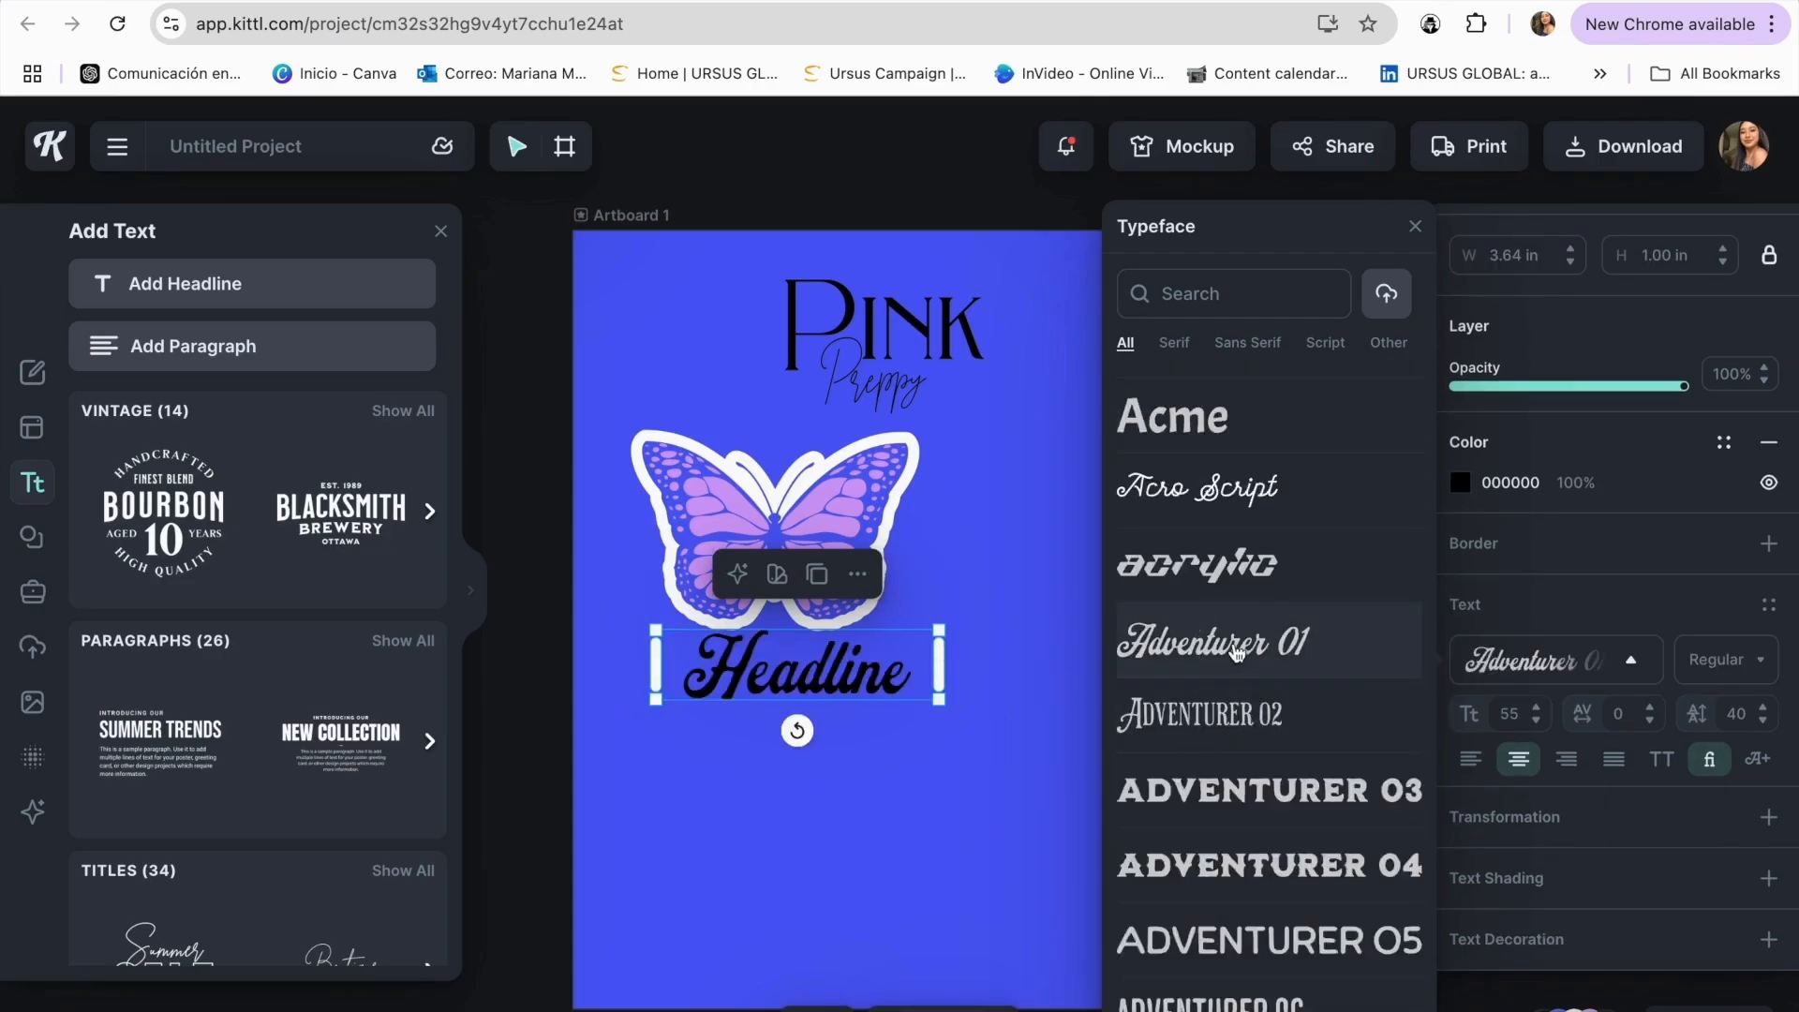
- Apply the Custom transformation to the headline text
click(1570, 598)
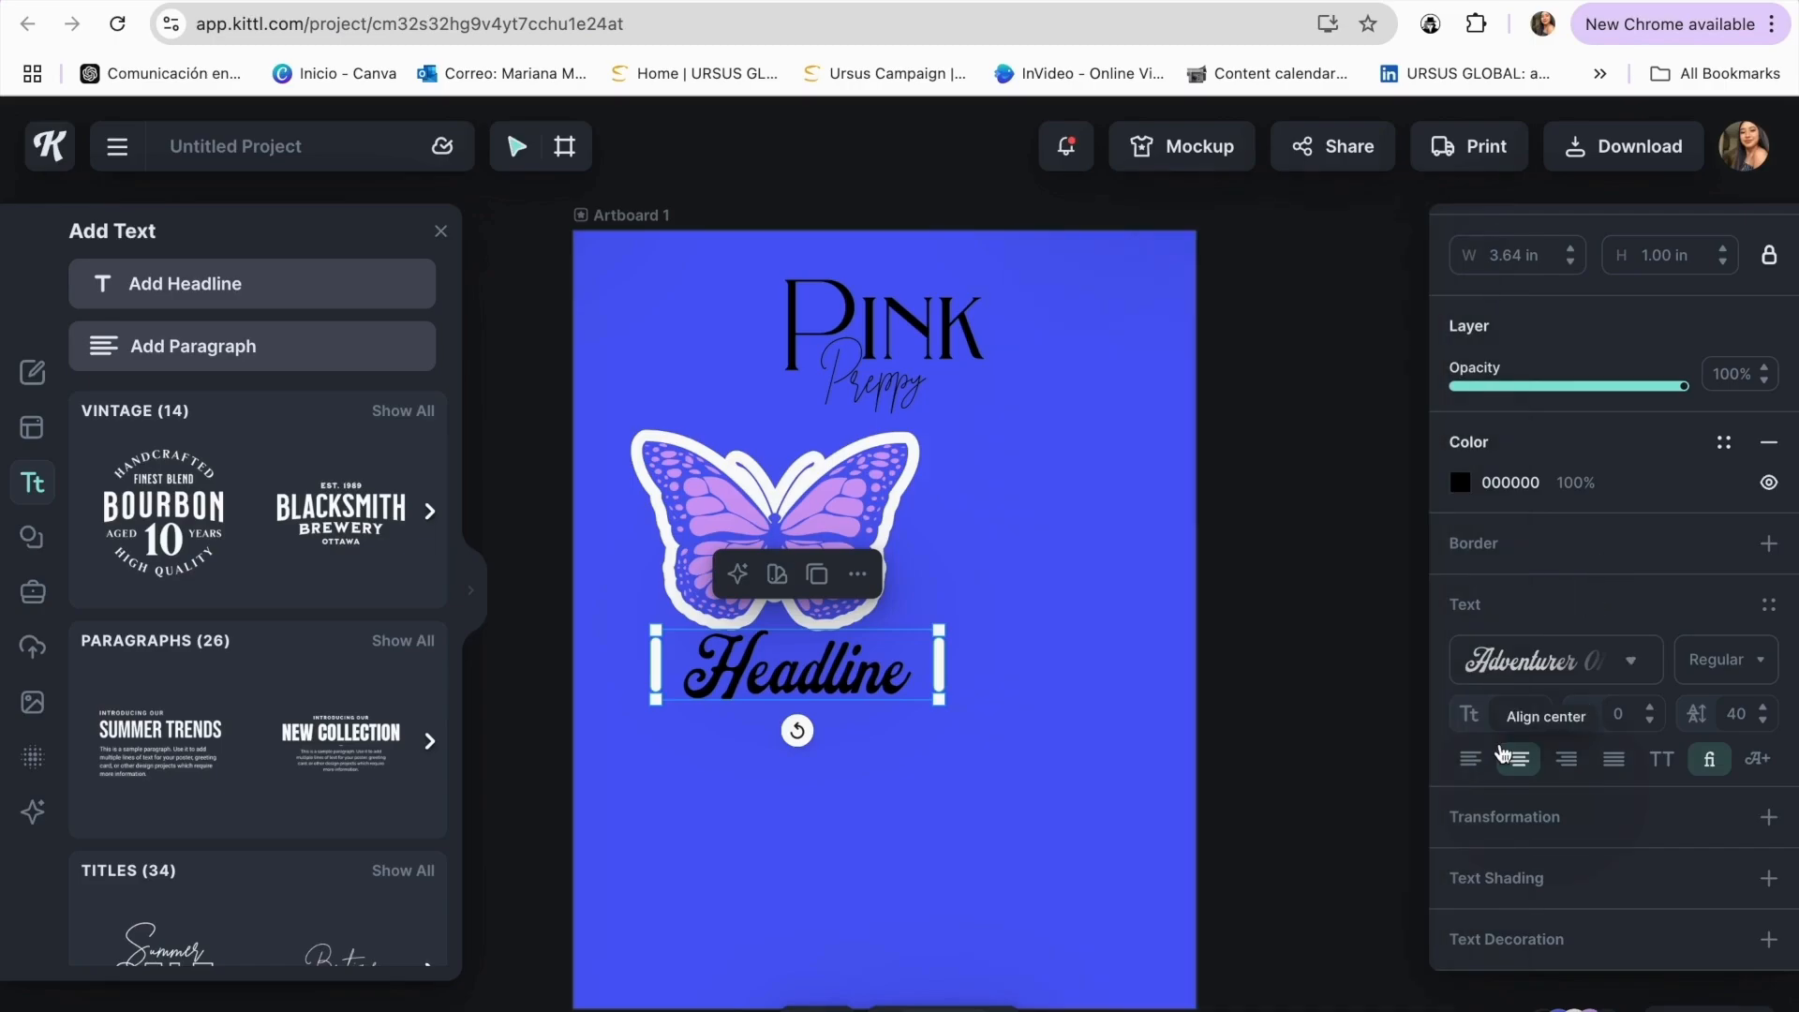
click(1768, 817)
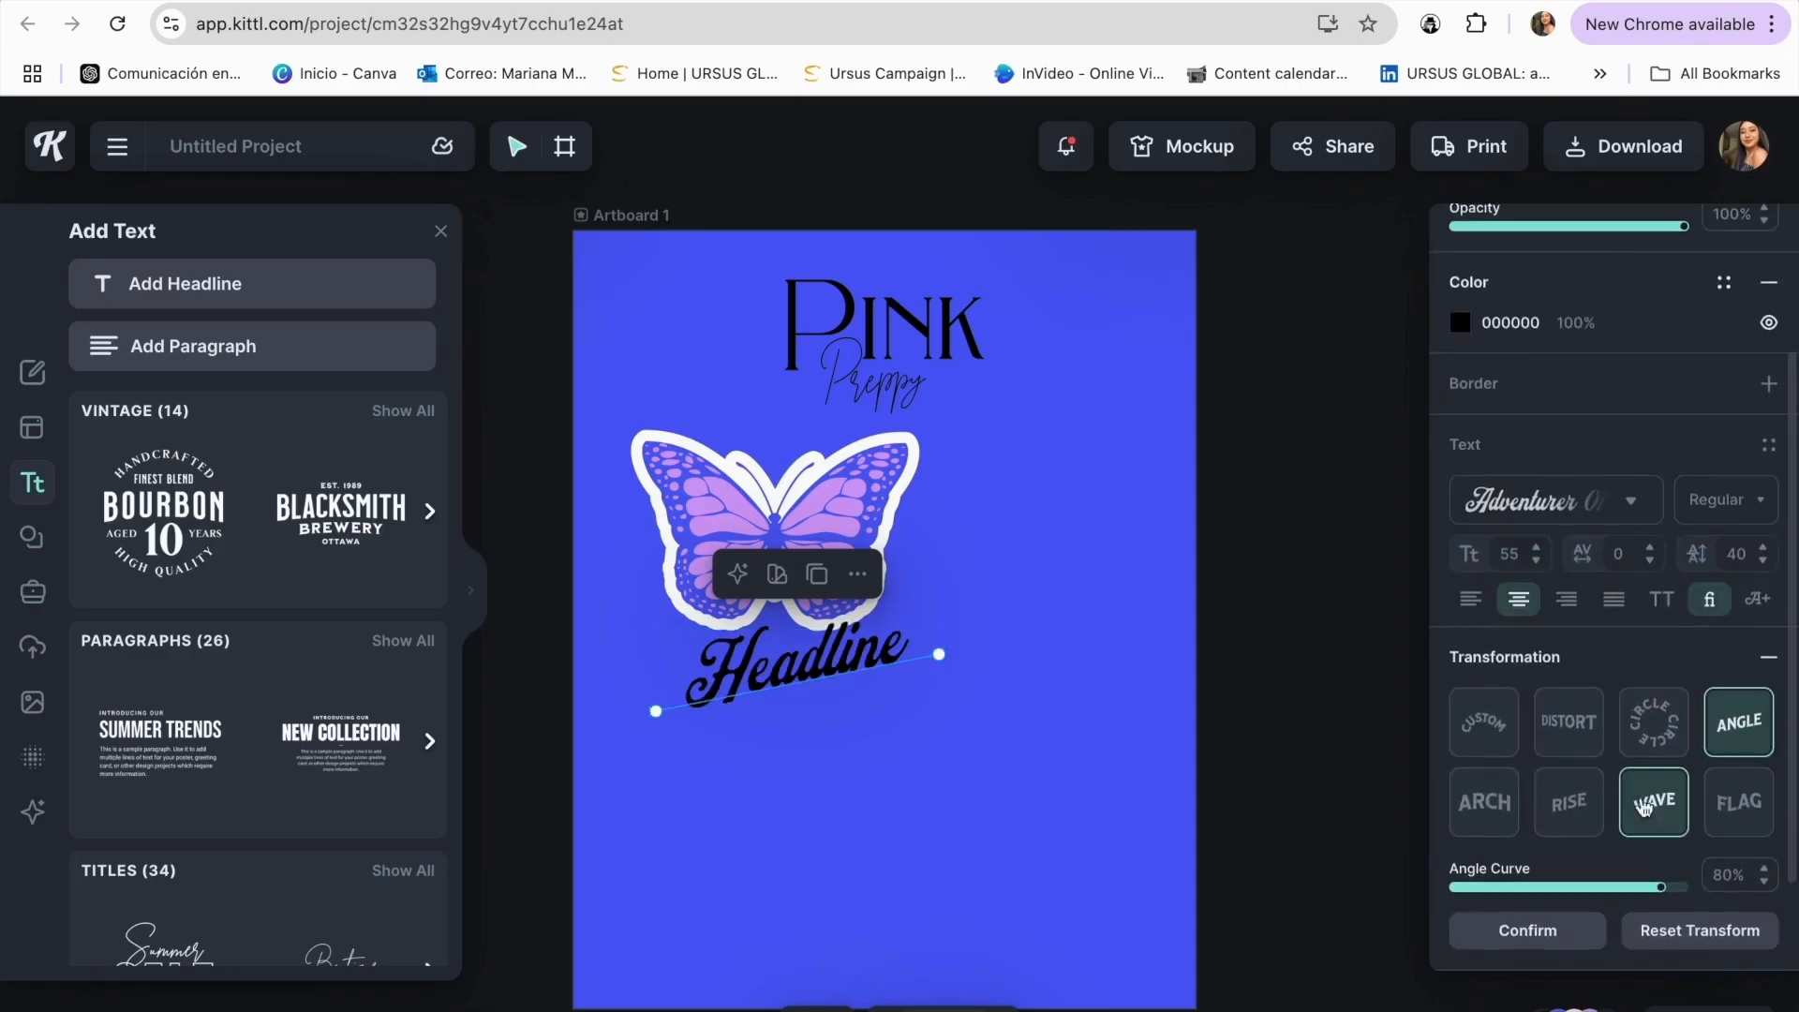
click(1490, 723)
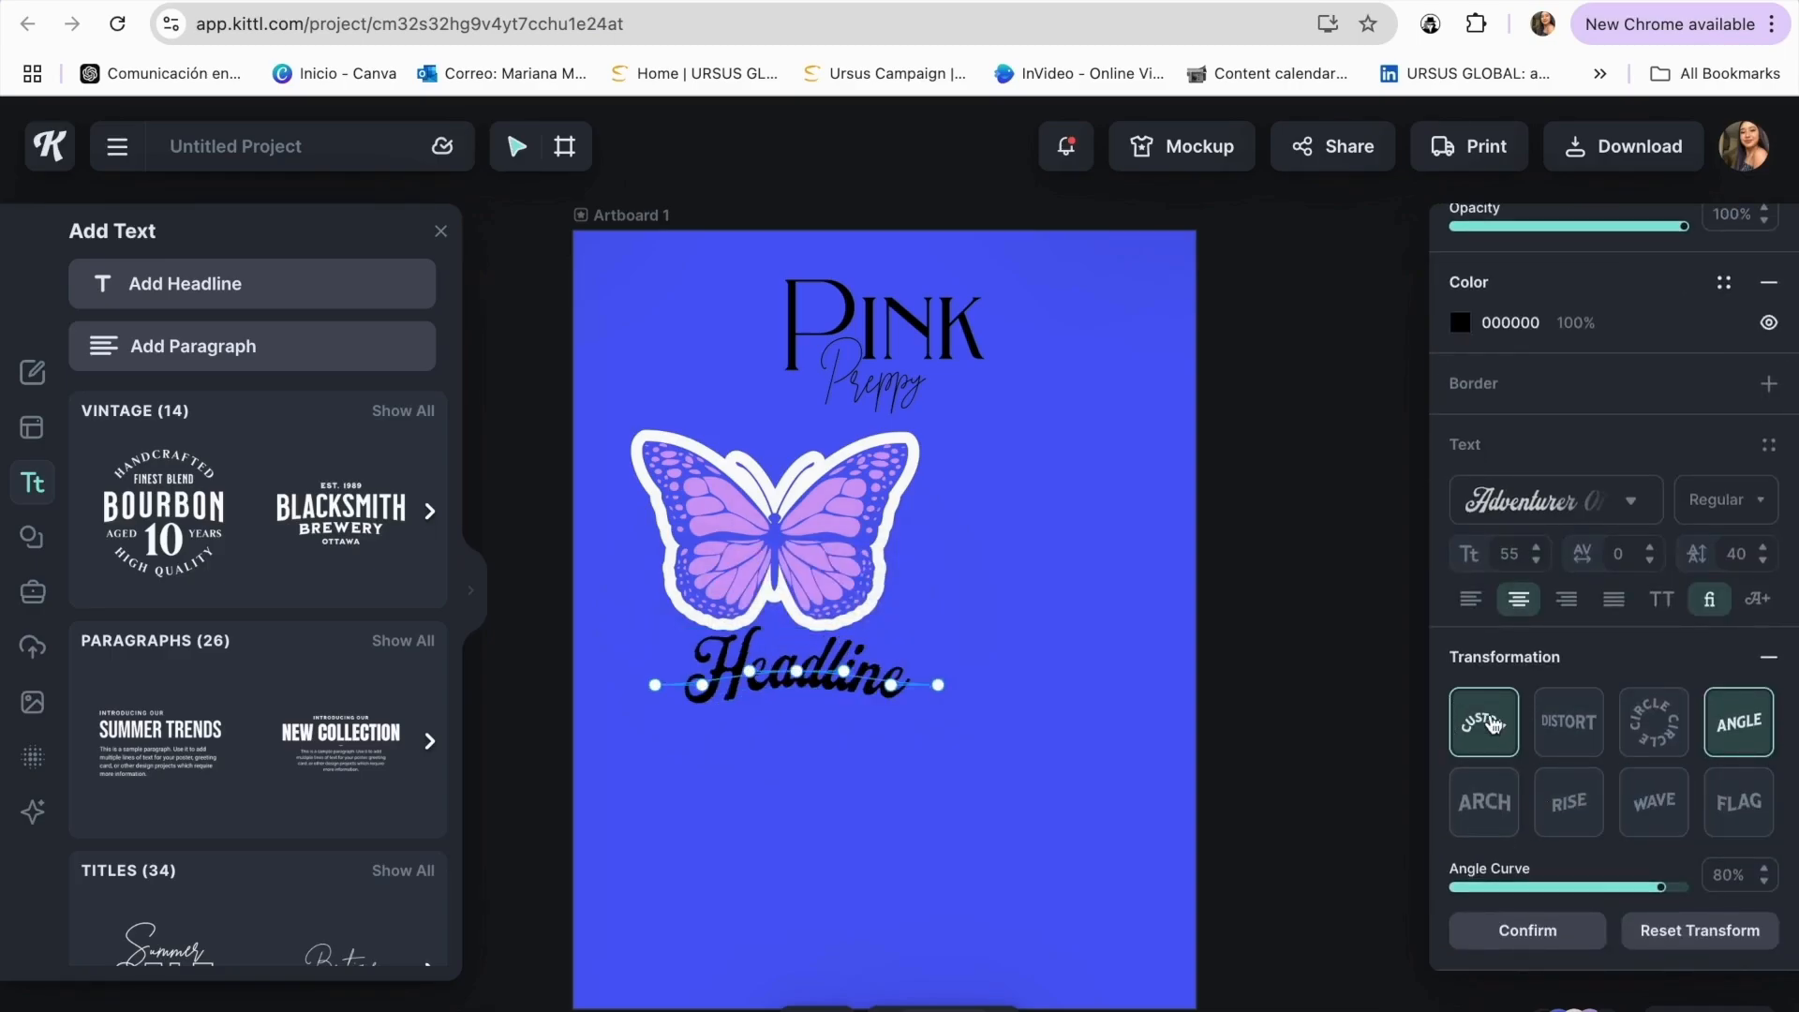
- Move the butterfly below the headline and shift the headline so it sits just above the wings
click(792, 527)
drag(792, 527, 793, 801)
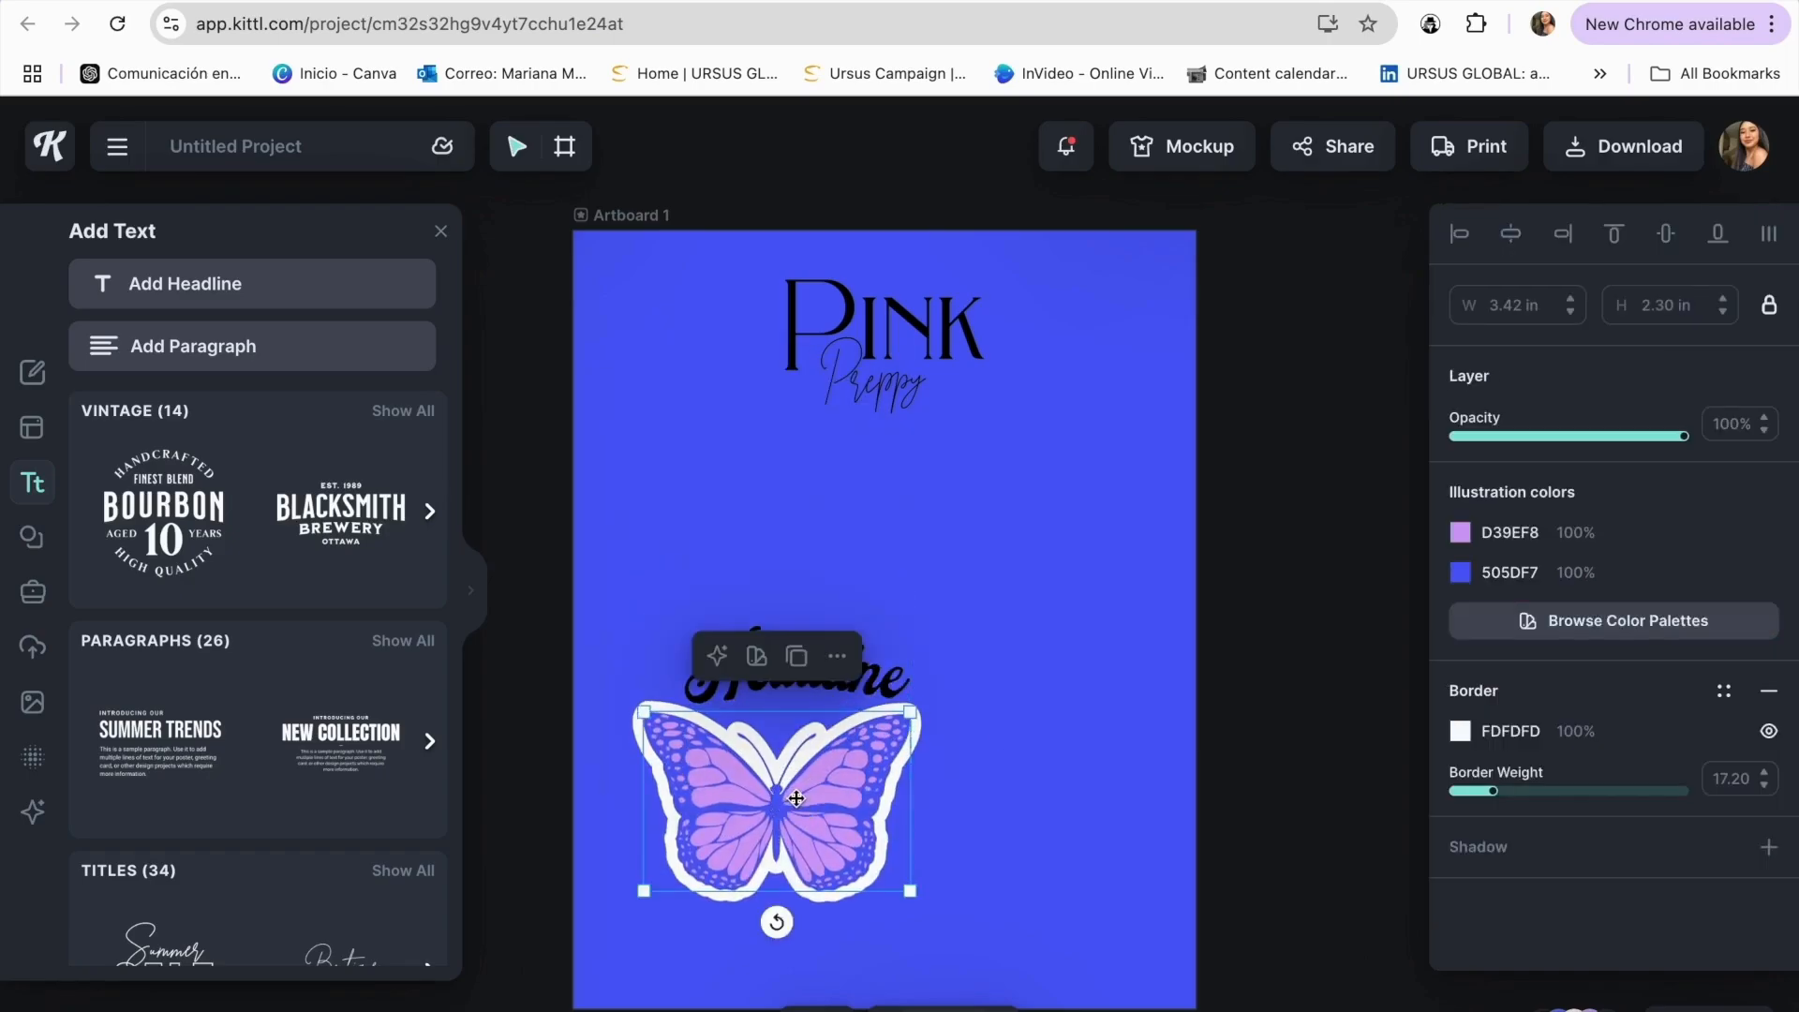
click(825, 572)
drag(801, 679, 776, 655)
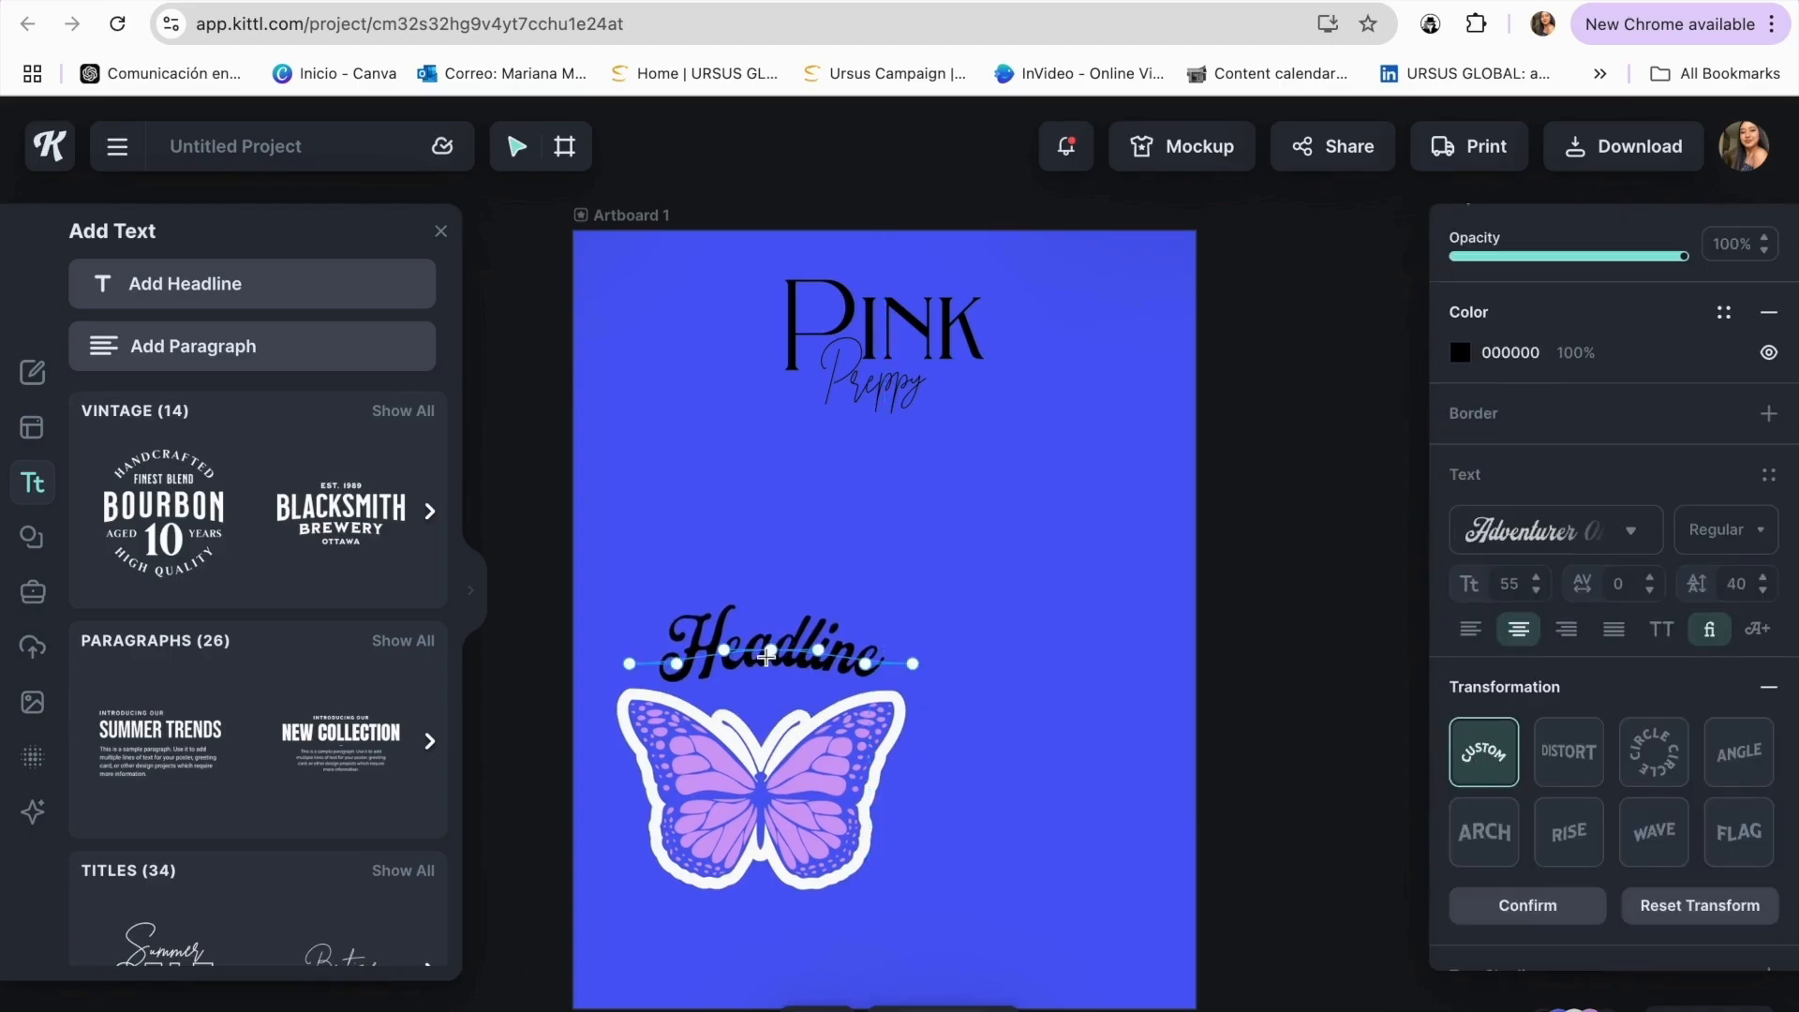
- Bend the middle of the headline's custom curve downward so the text dips between the butterfly's wings, keeping it centred above them
drag(766, 657, 764, 685)
scroll(763, 686, up, 5)
scroll(746, 703, up, 5)
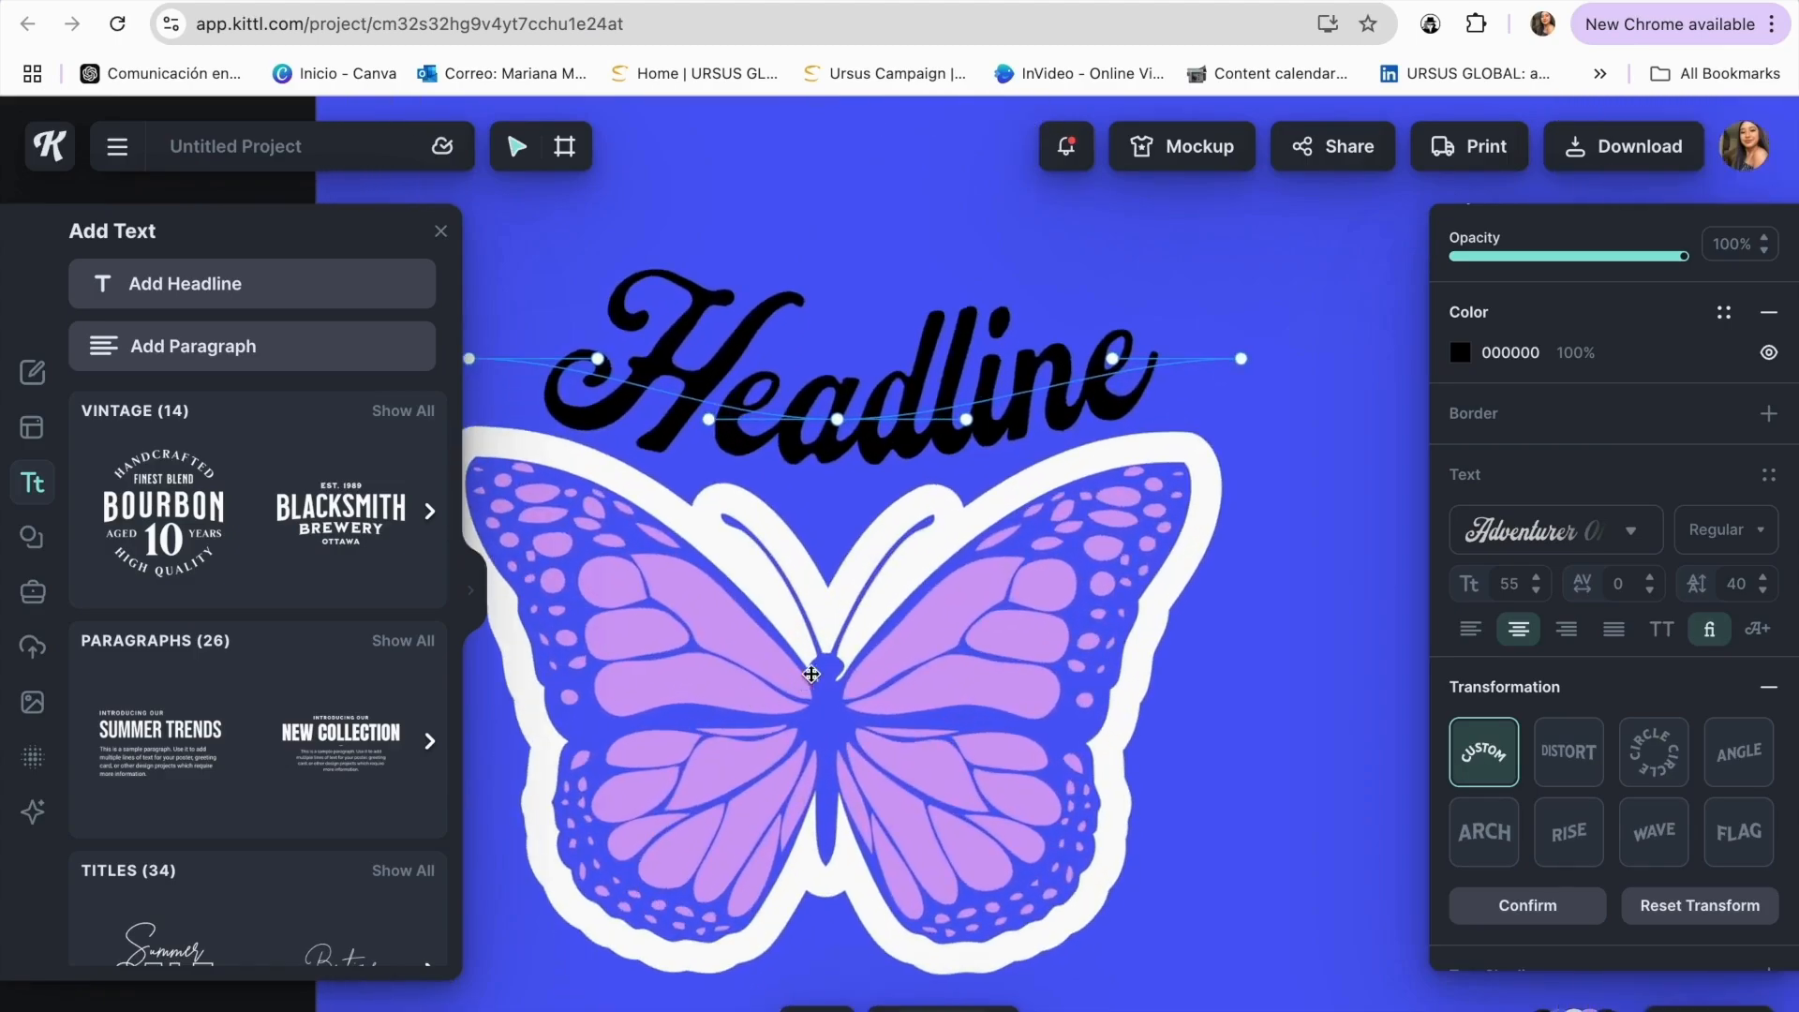
scroll(811, 675, left, 3)
scroll(810, 674, down, 2)
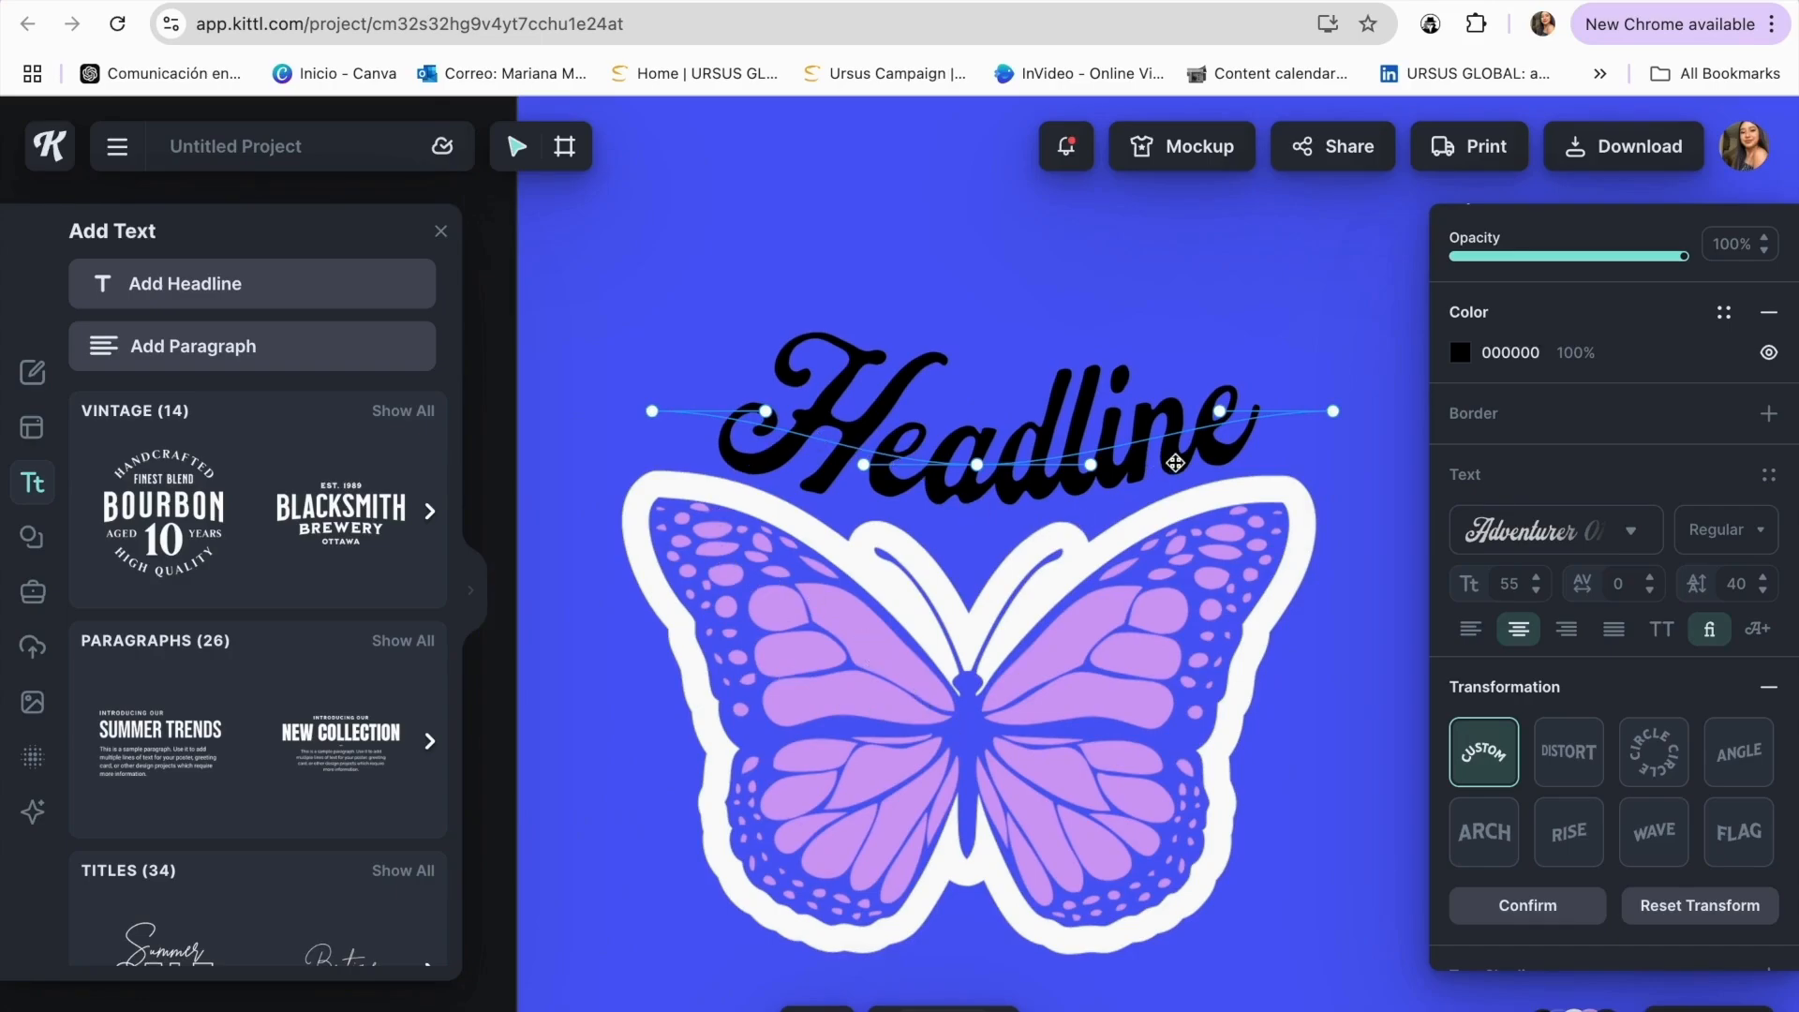
drag(928, 468, 908, 460)
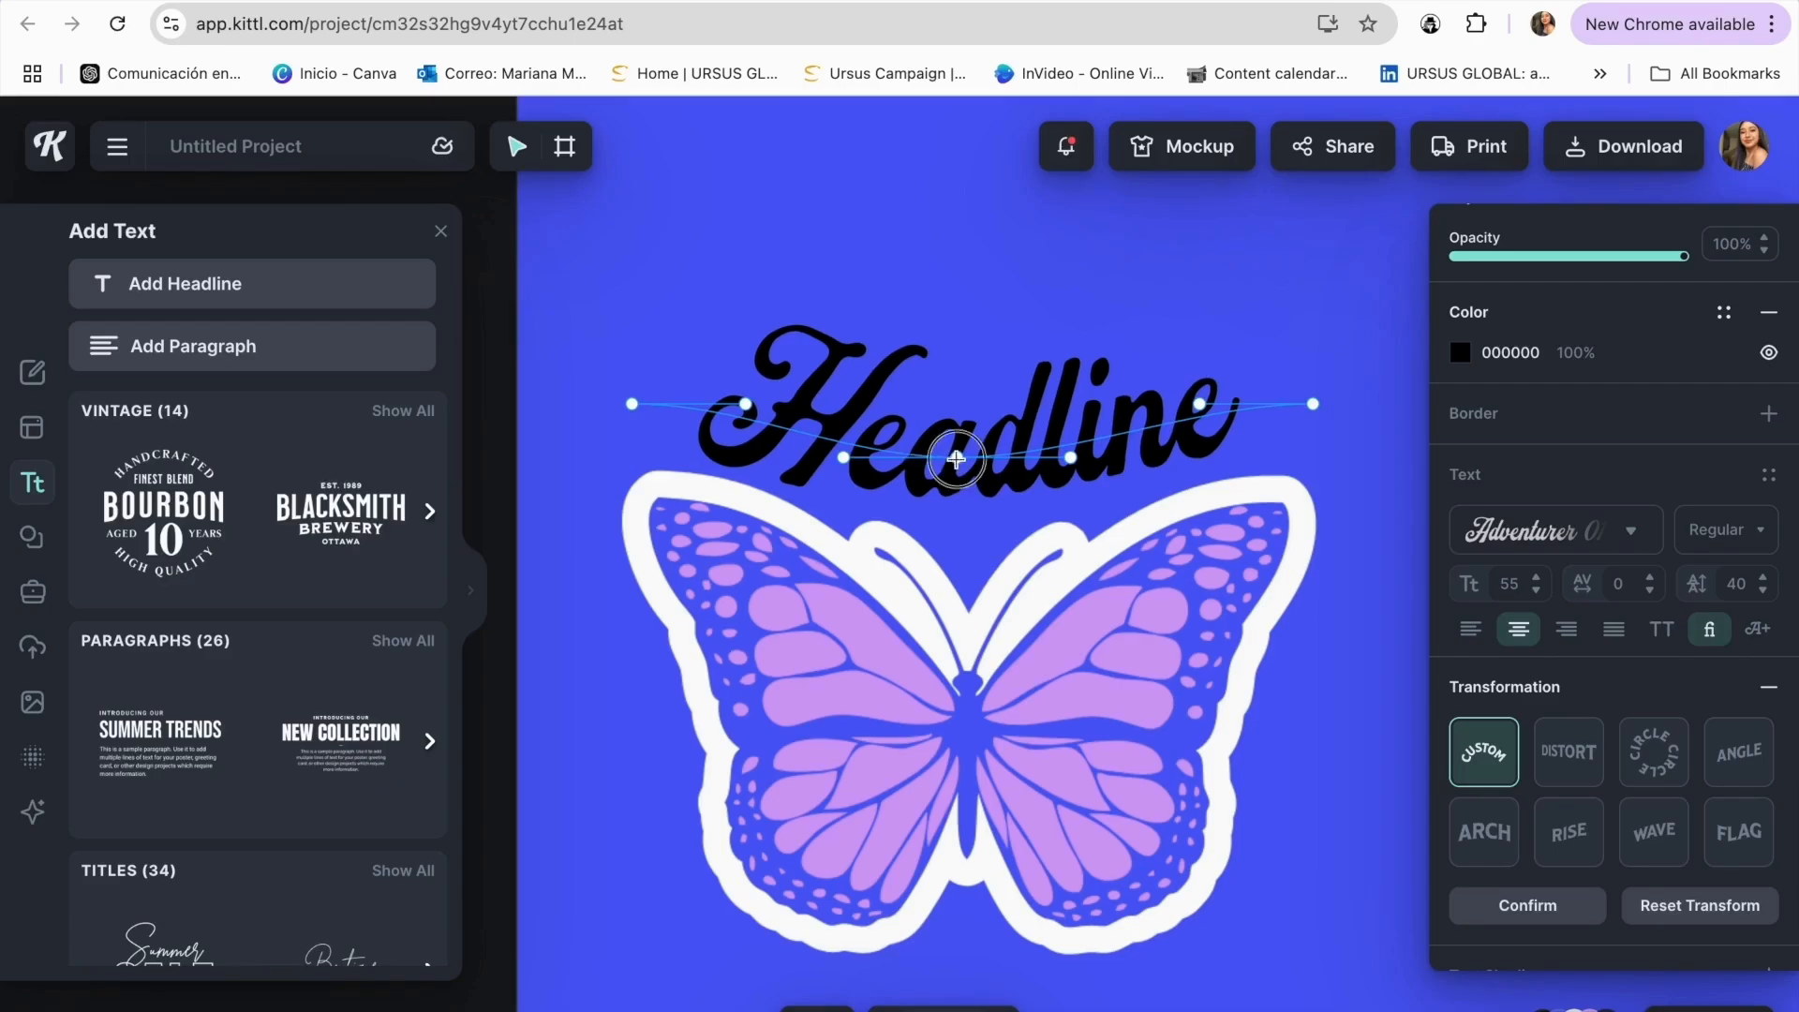
drag(954, 469, 965, 497)
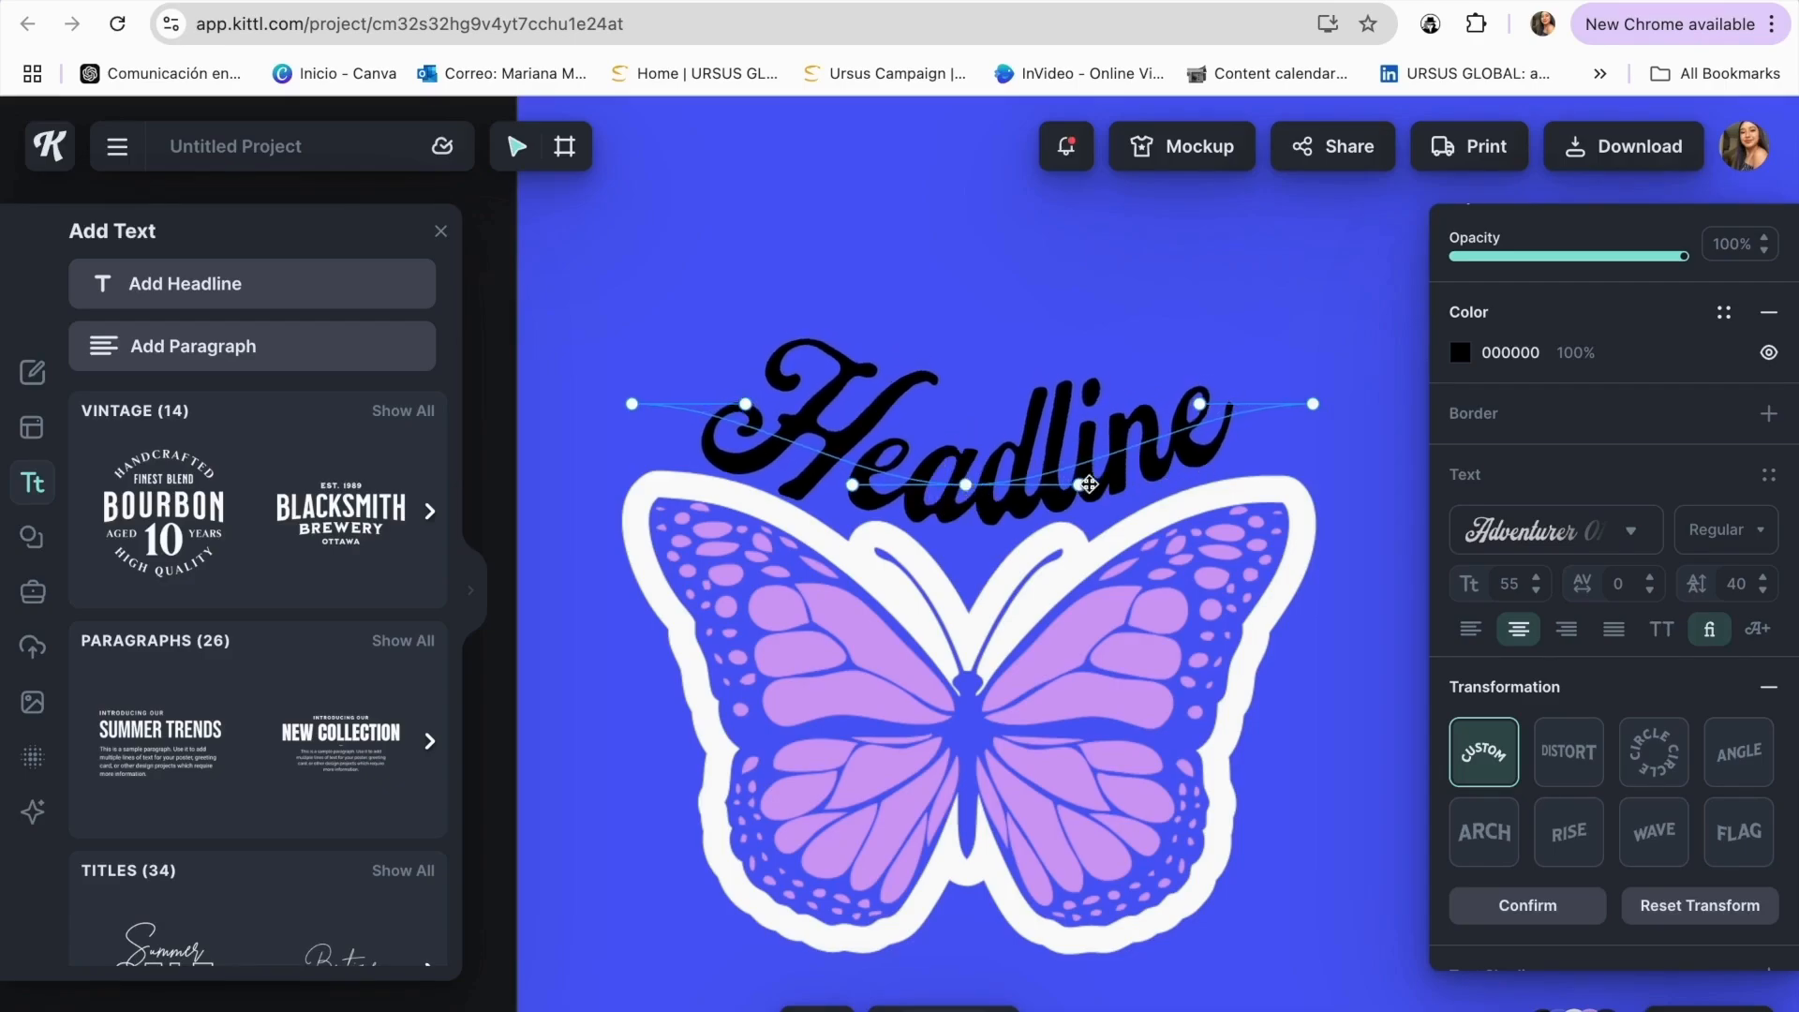
drag(1082, 482, 1096, 480)
- Realign the butterfly and headline, and reshape the headline's outer curve points so the text follows the wings' upper edge
click(1121, 613)
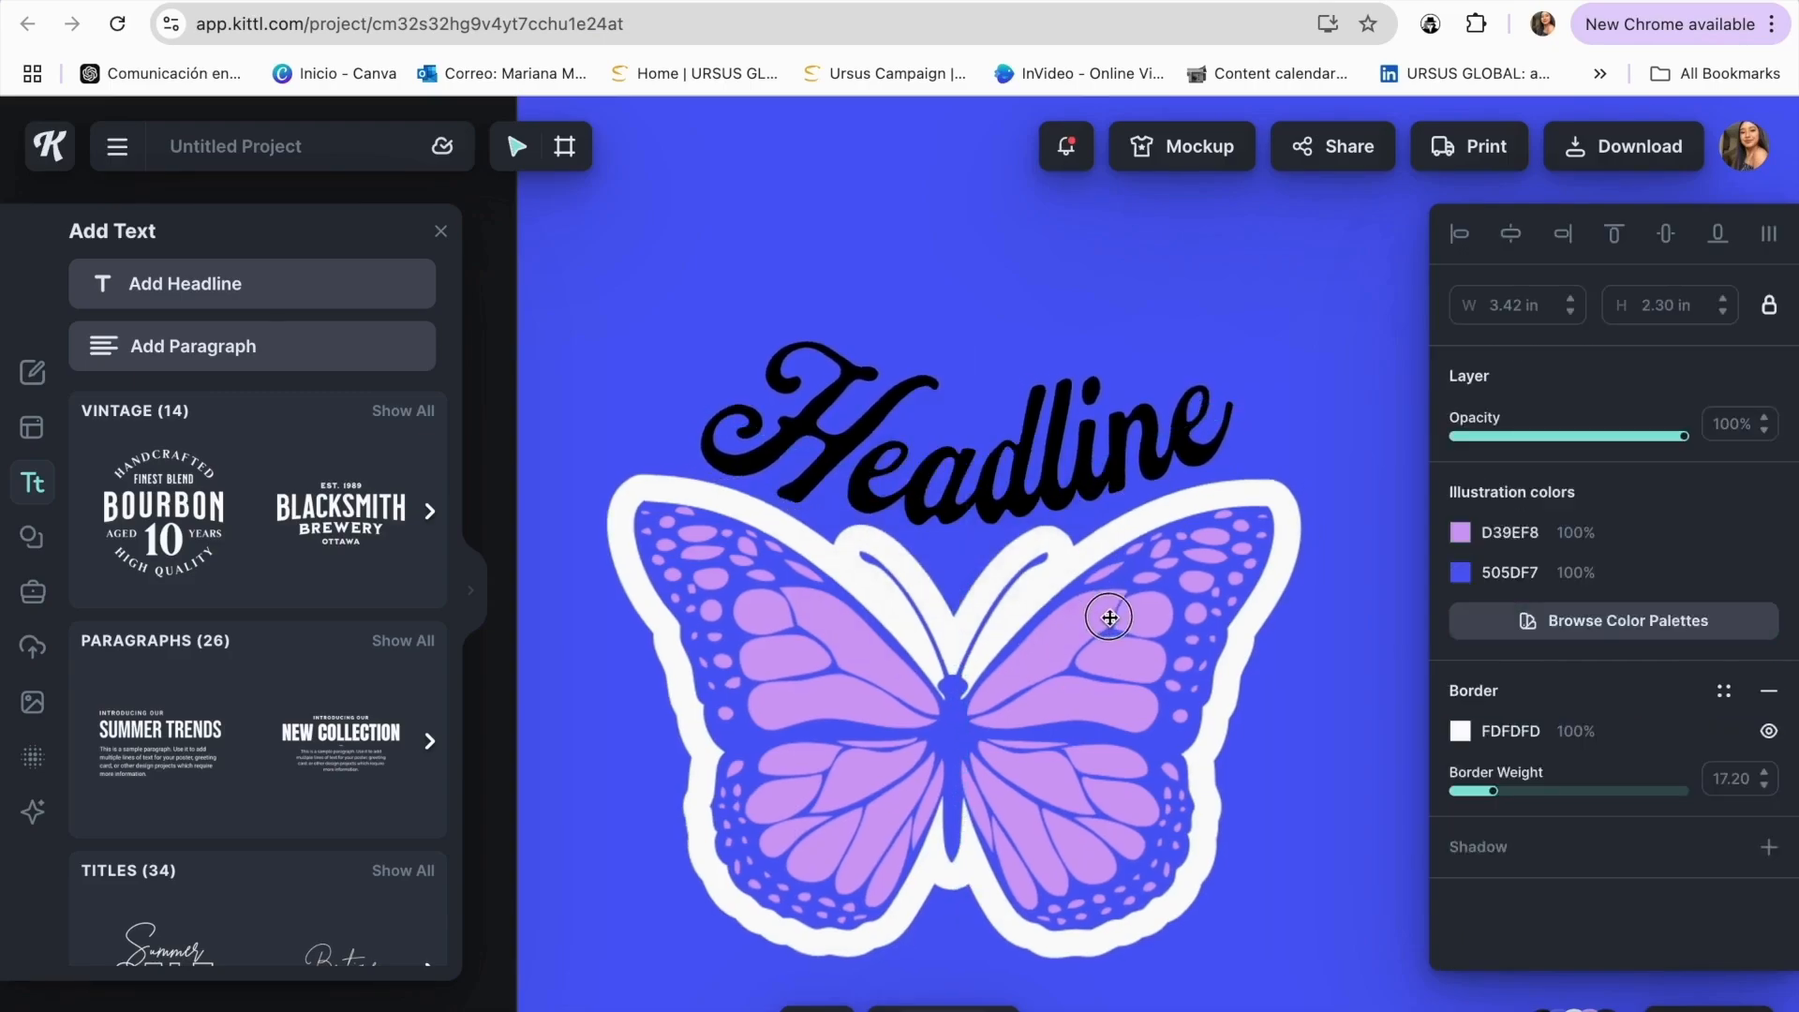
click(1073, 415)
drag(1034, 481, 1026, 475)
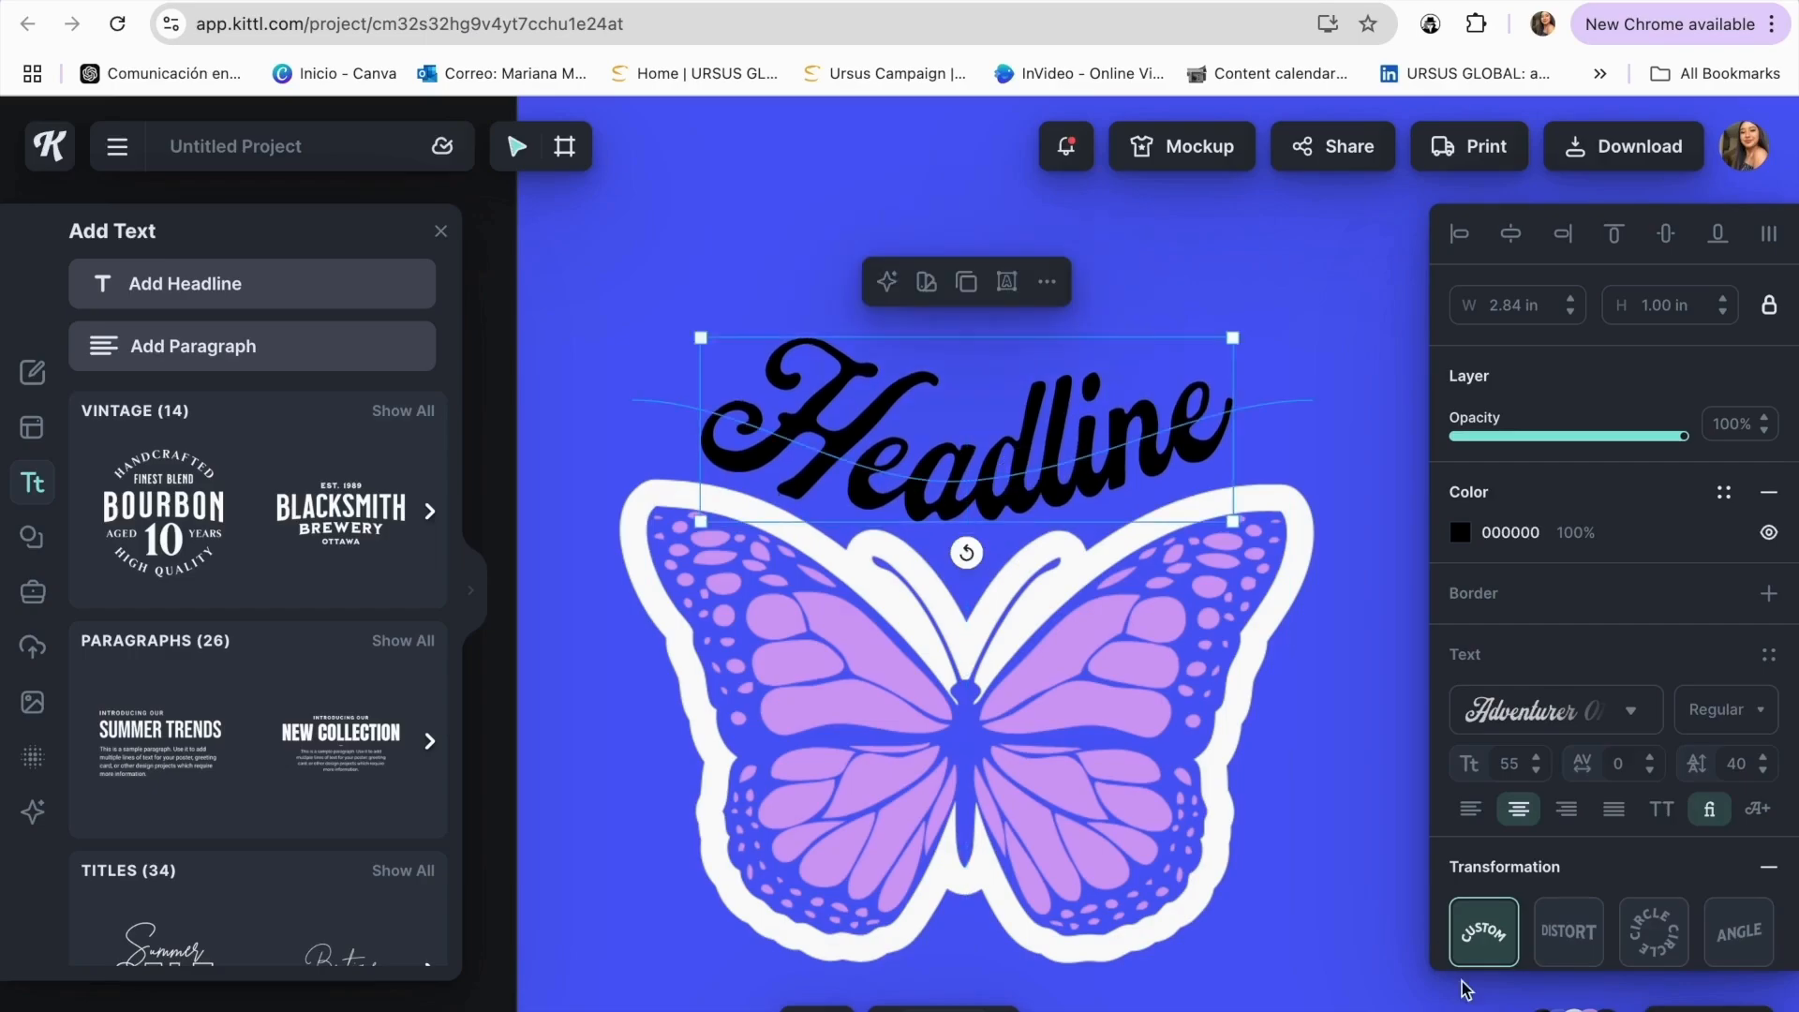
drag(1071, 498, 1073, 482)
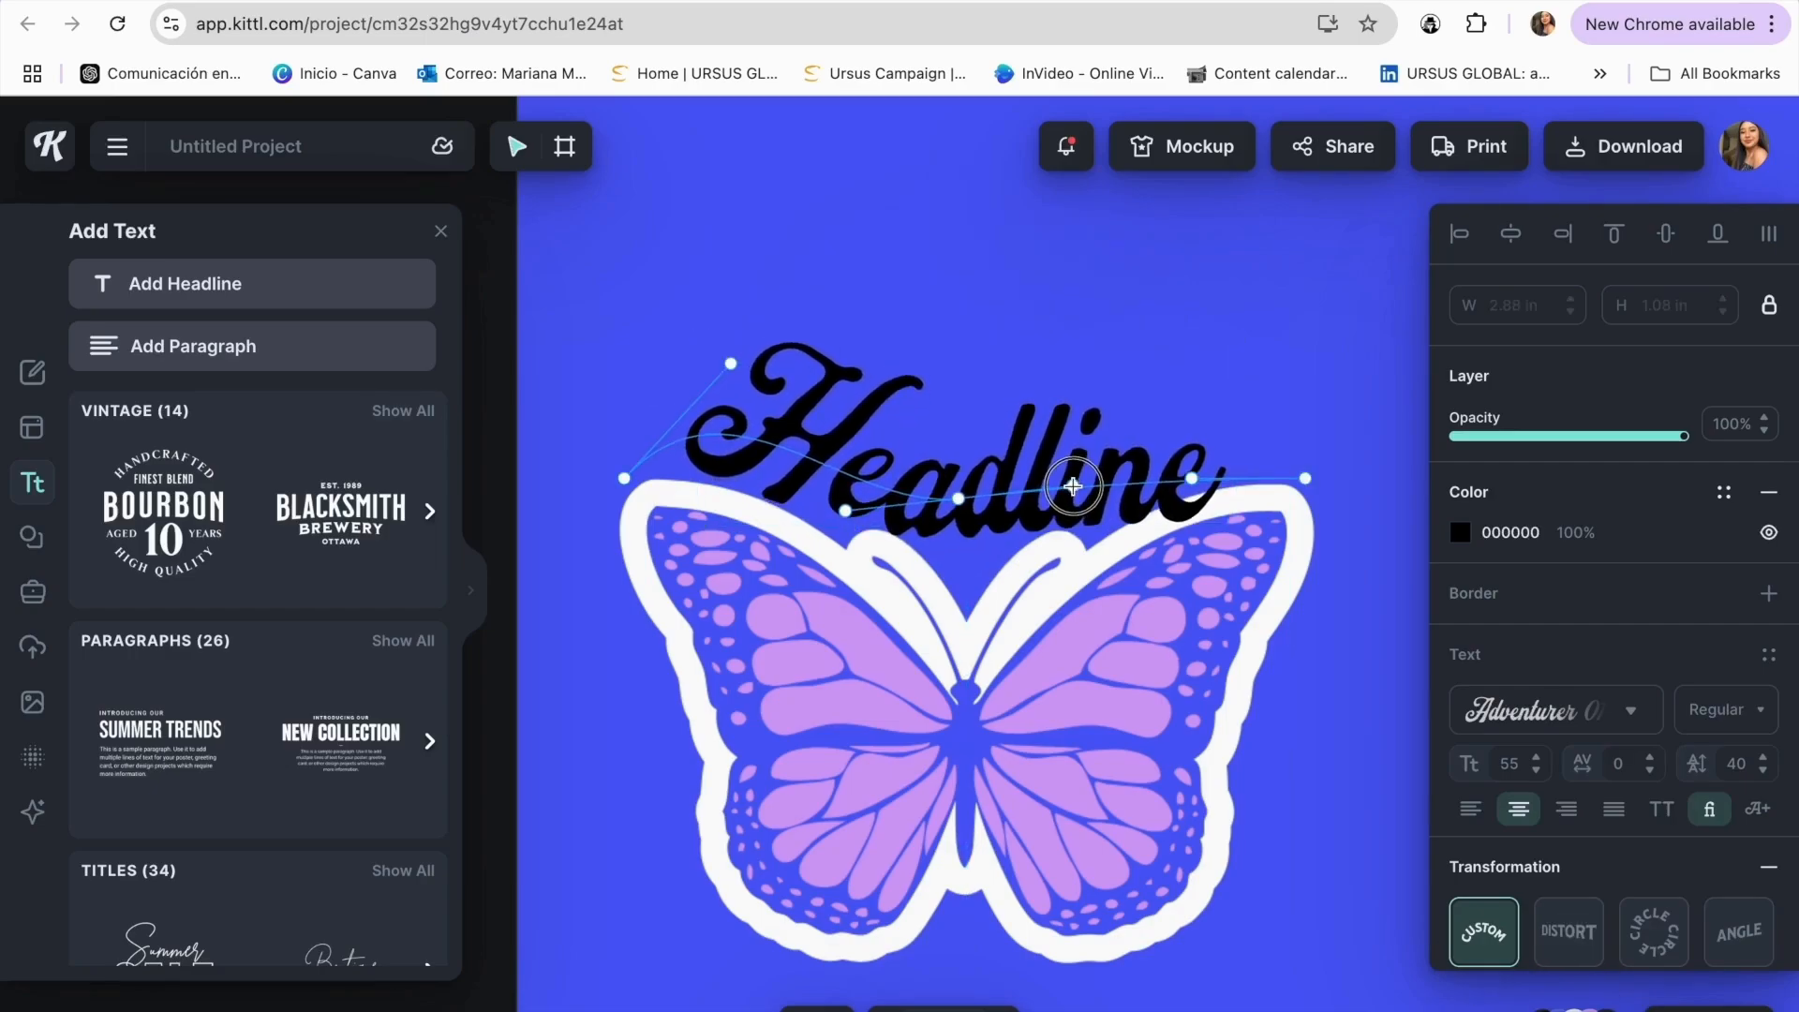
drag(1186, 481, 1162, 397)
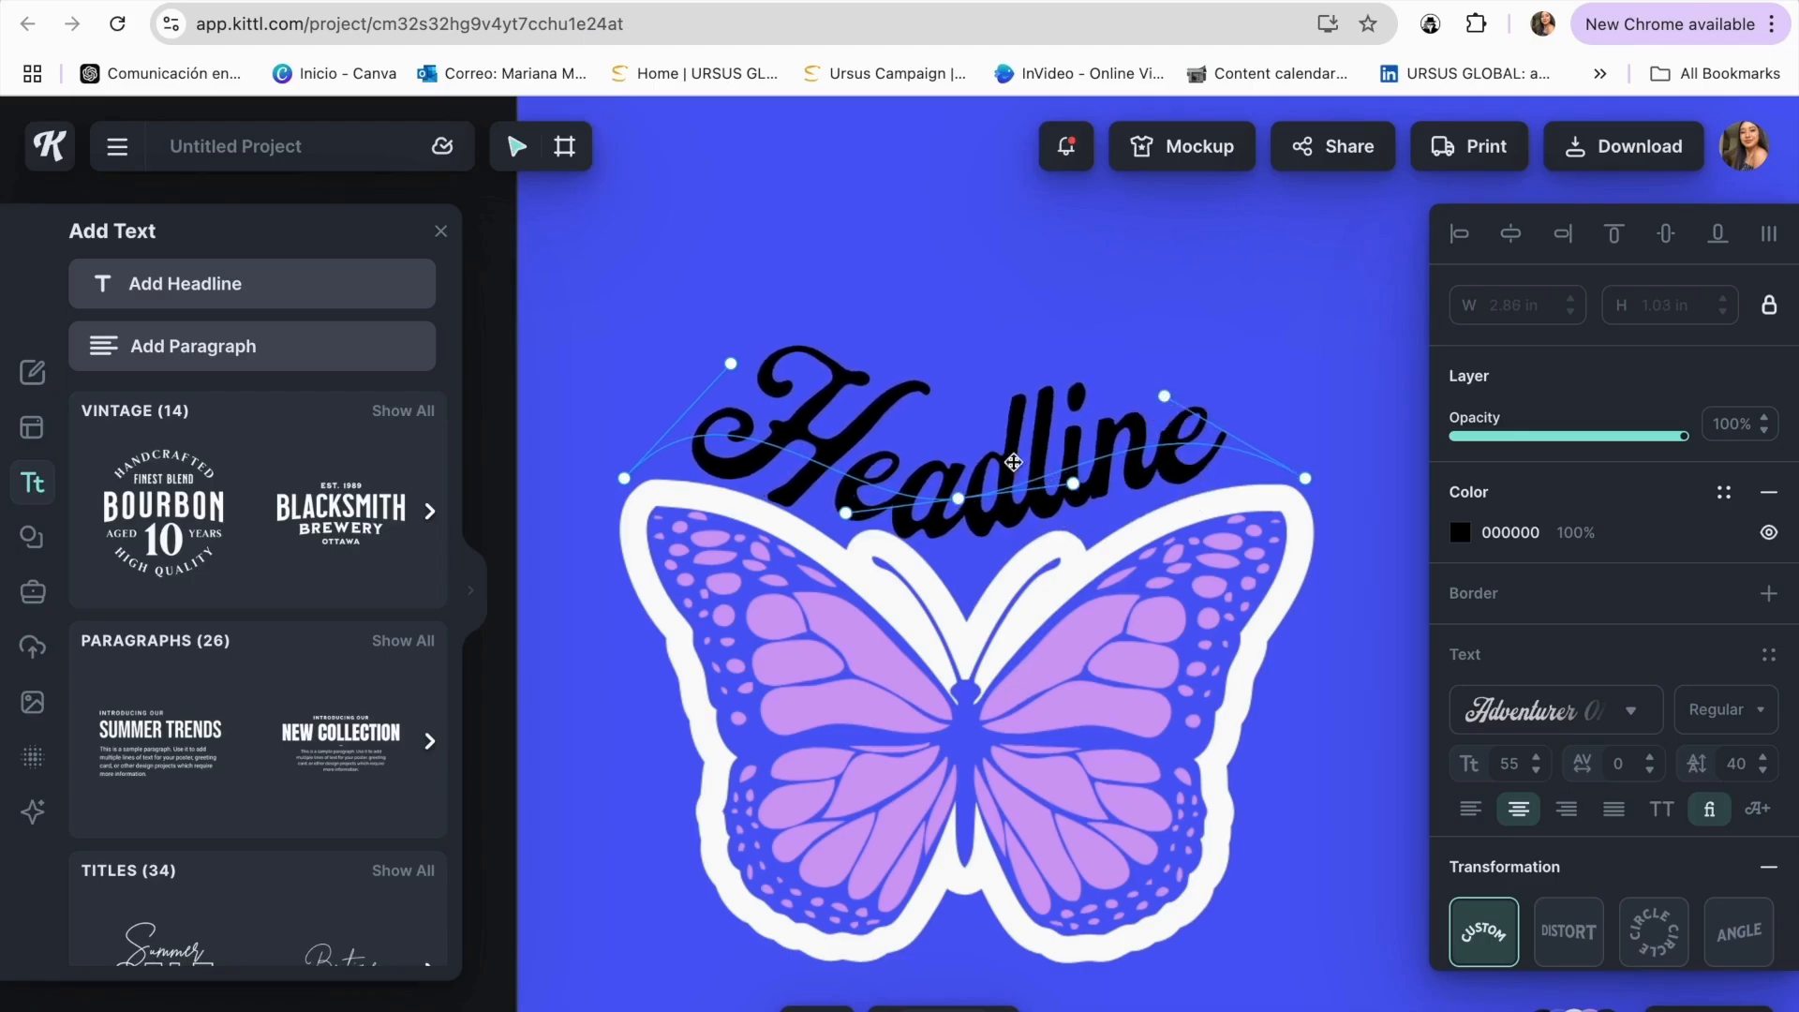
click(984, 470)
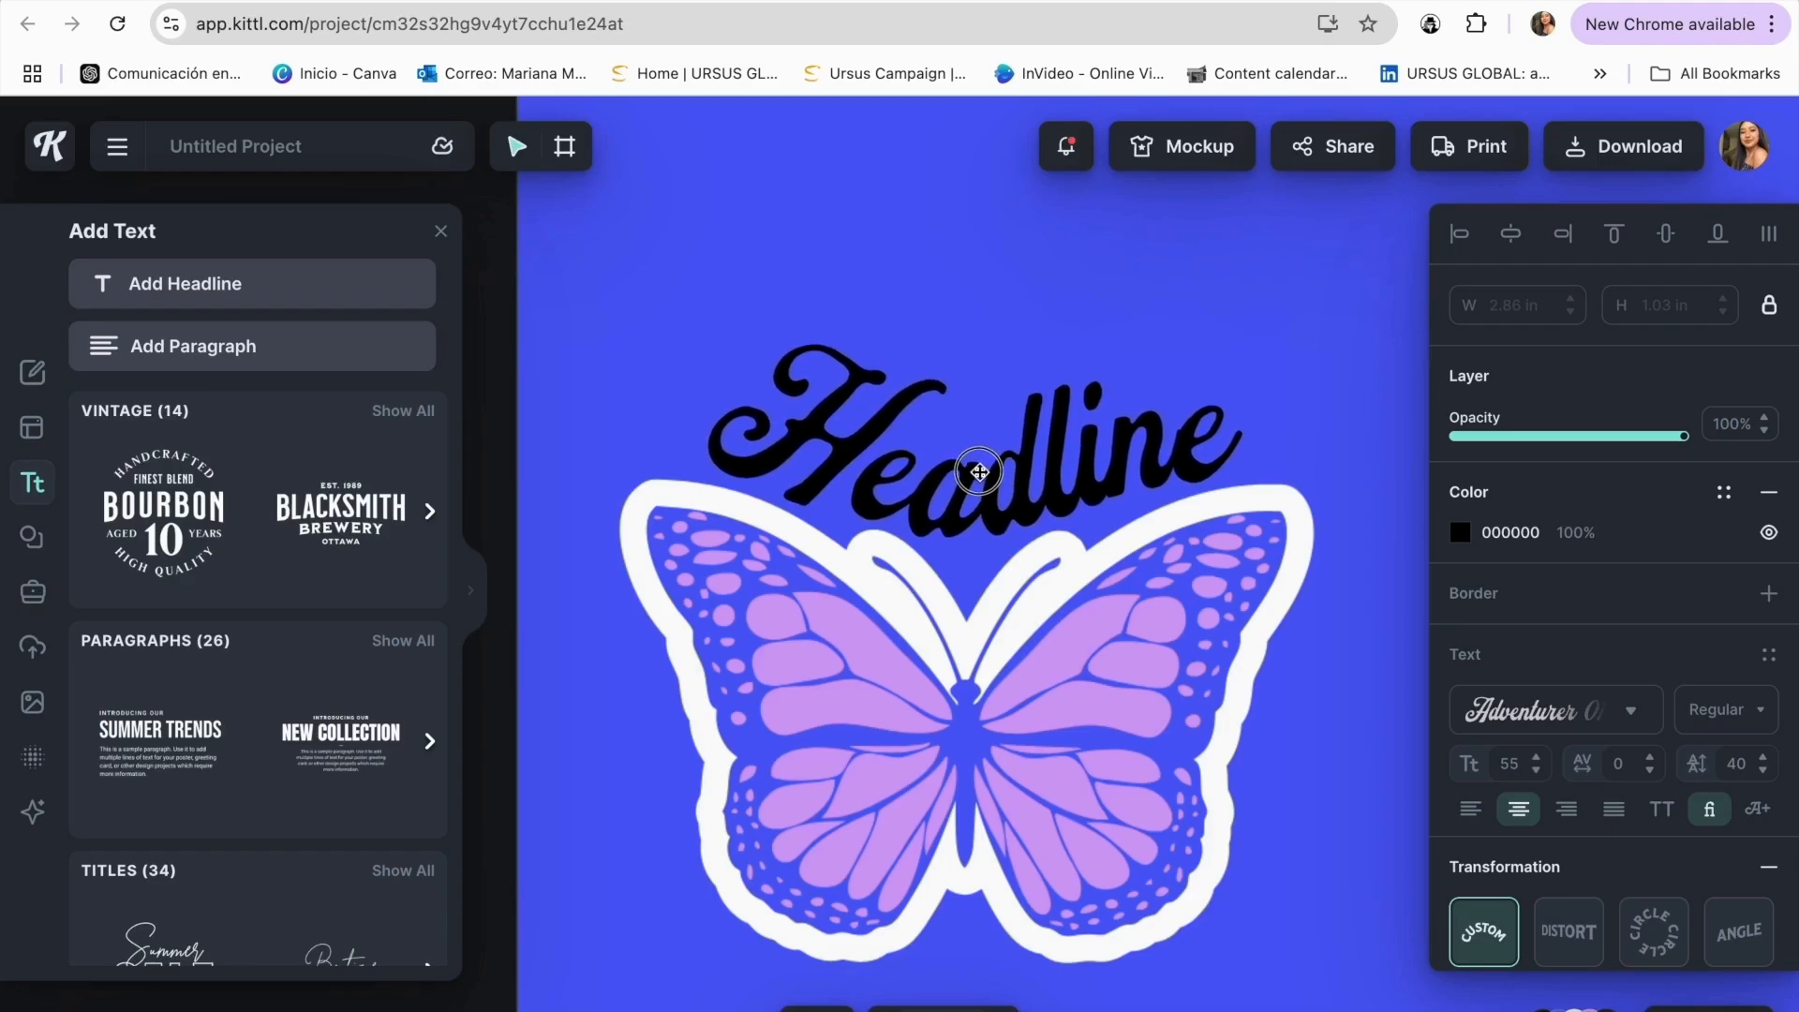
- Change the headline's fill colour to white, FFFFFF
click(1458, 541)
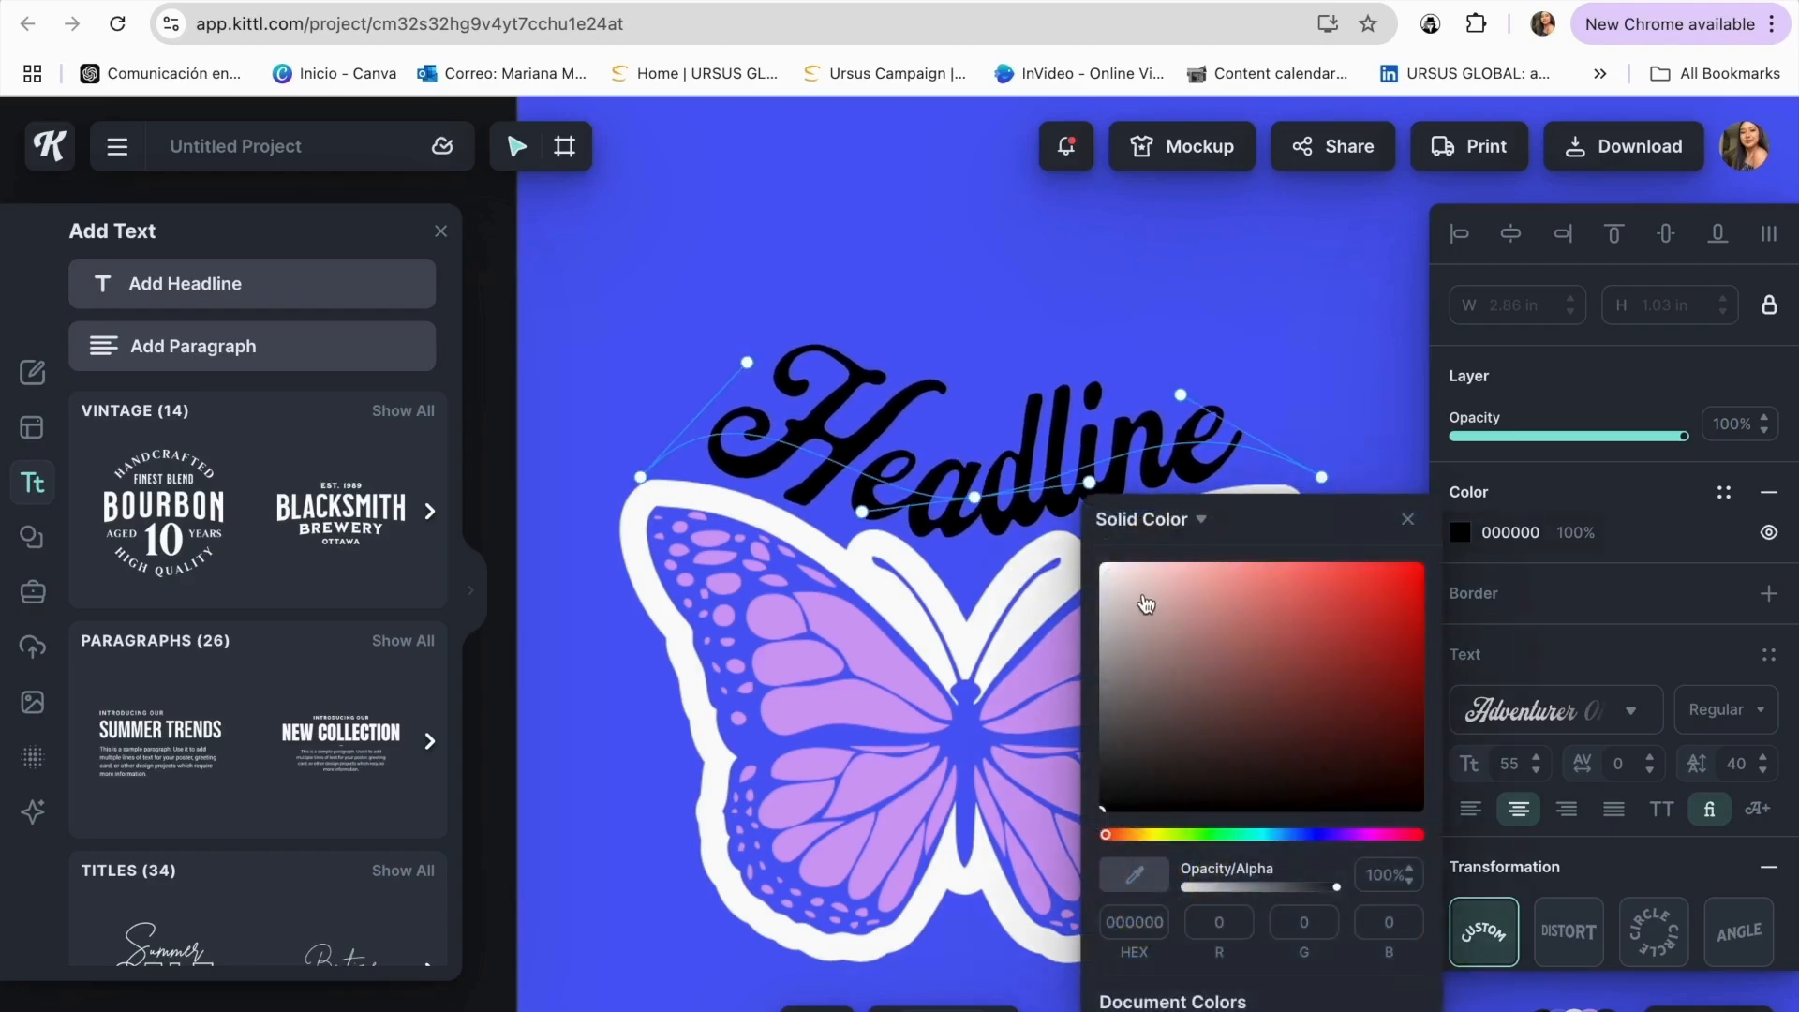
click(1107, 572)
drag(1108, 572, 1096, 560)
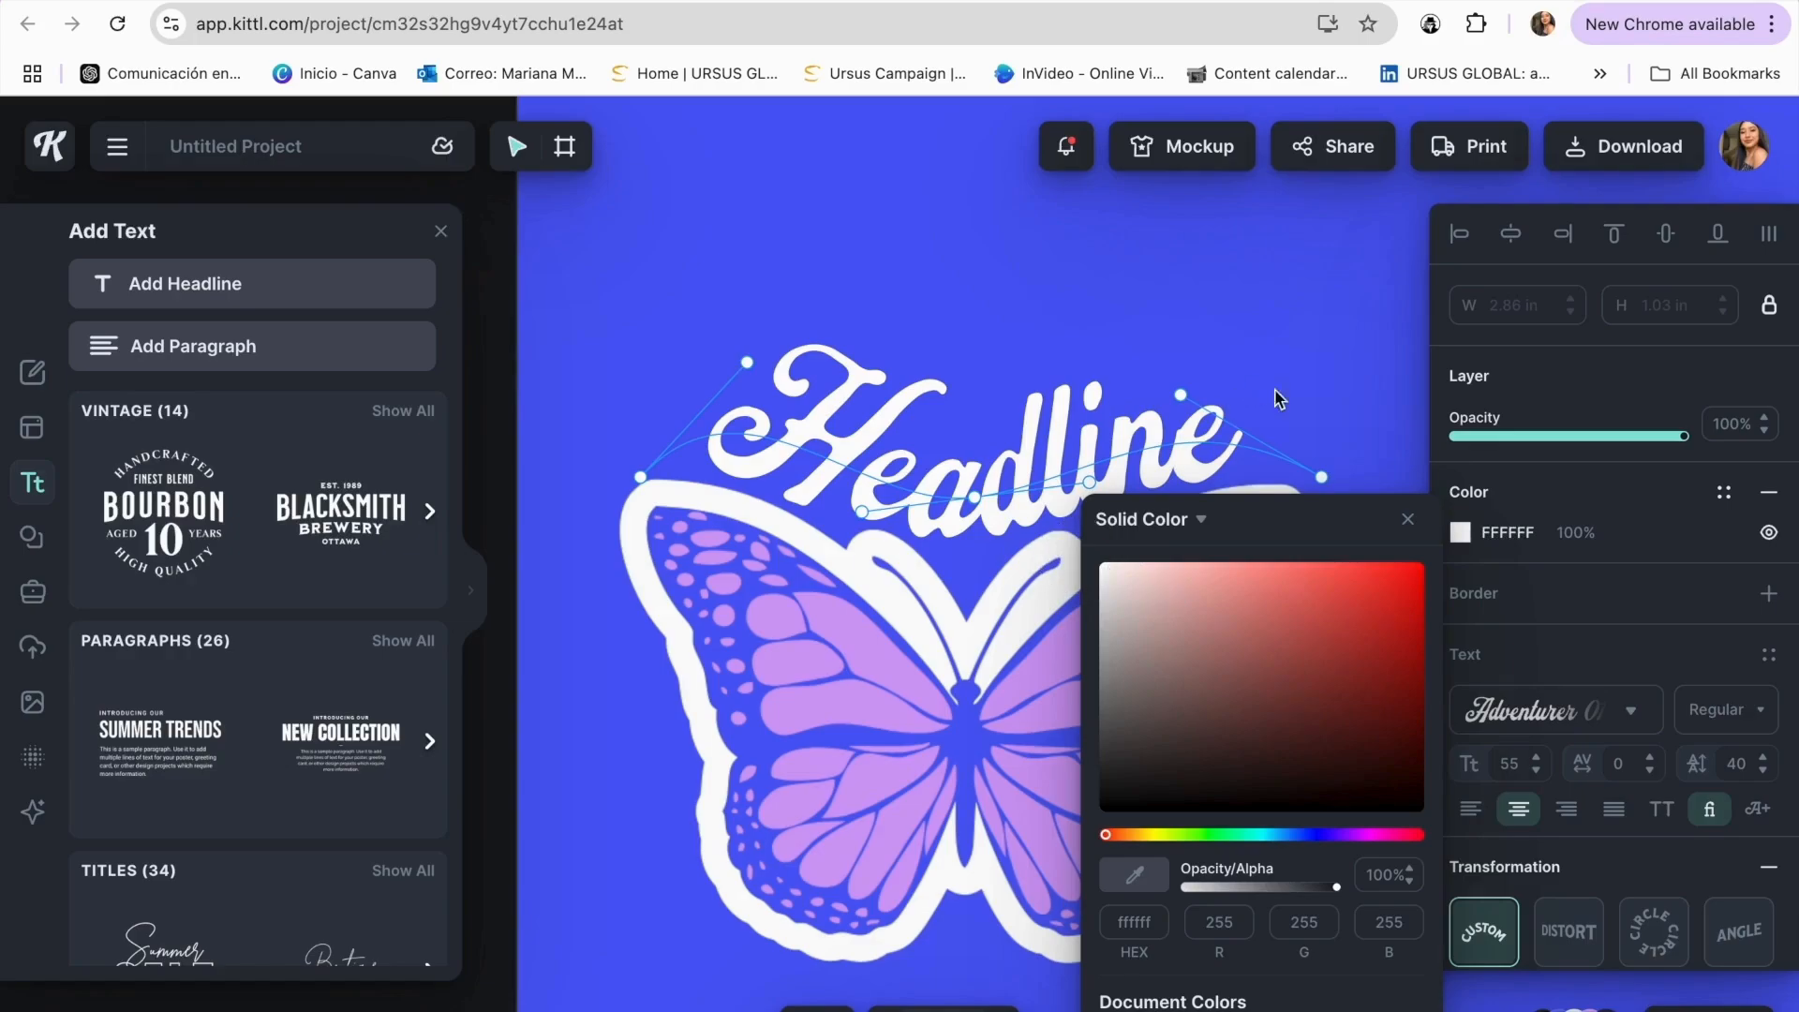
key(Escape)
- Try a black border on the headline, reduce its weight to 1.00, and remove the border
scroll(1369, 648, down, 5)
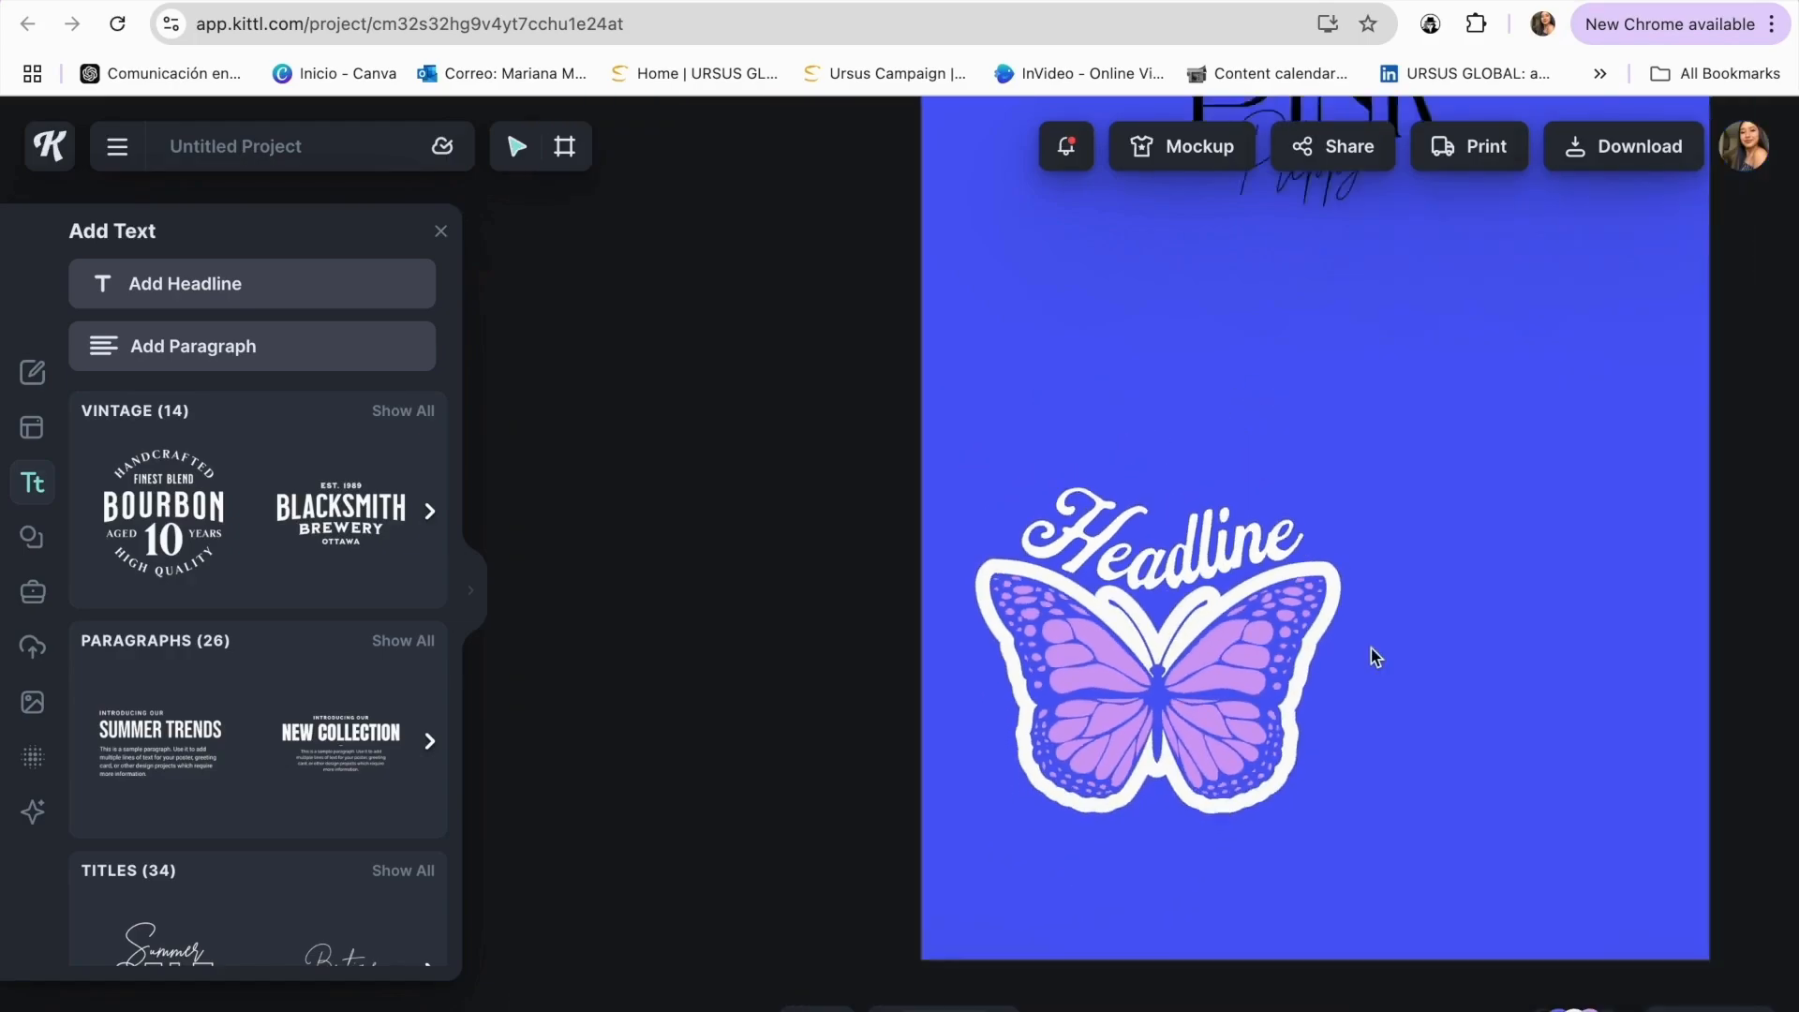
scroll(1370, 649, right, 2)
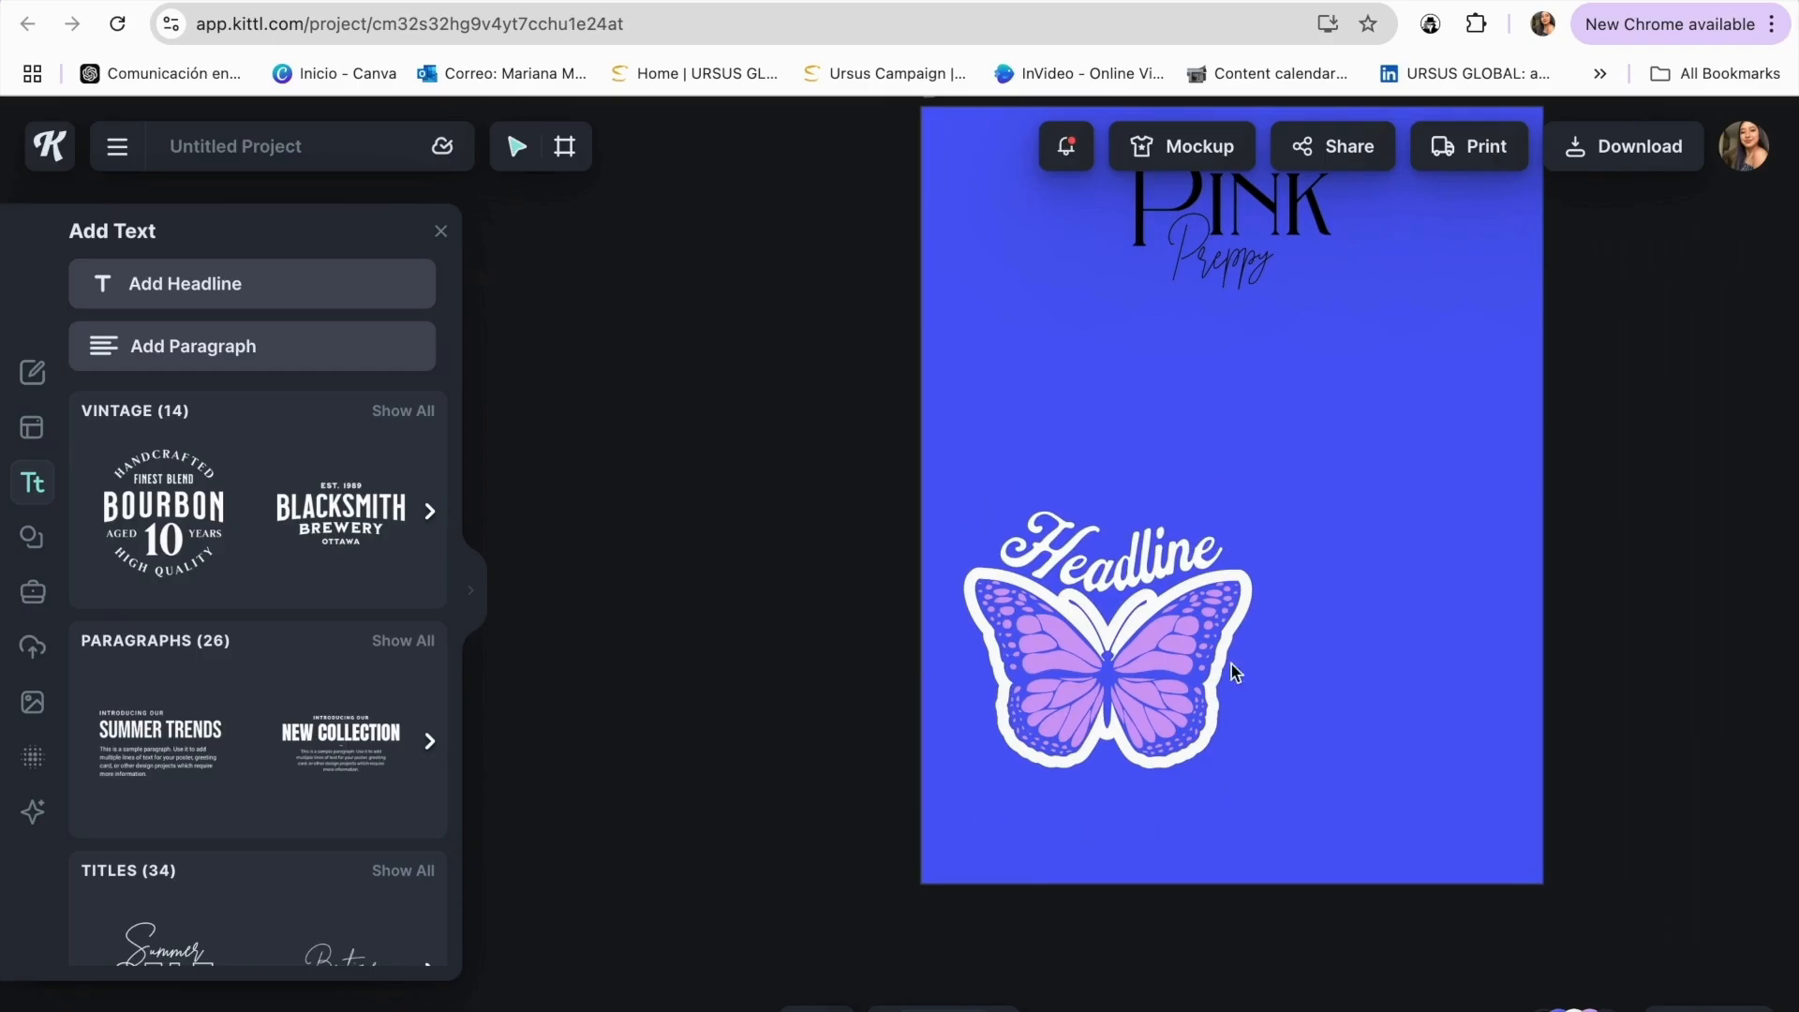
click(1057, 561)
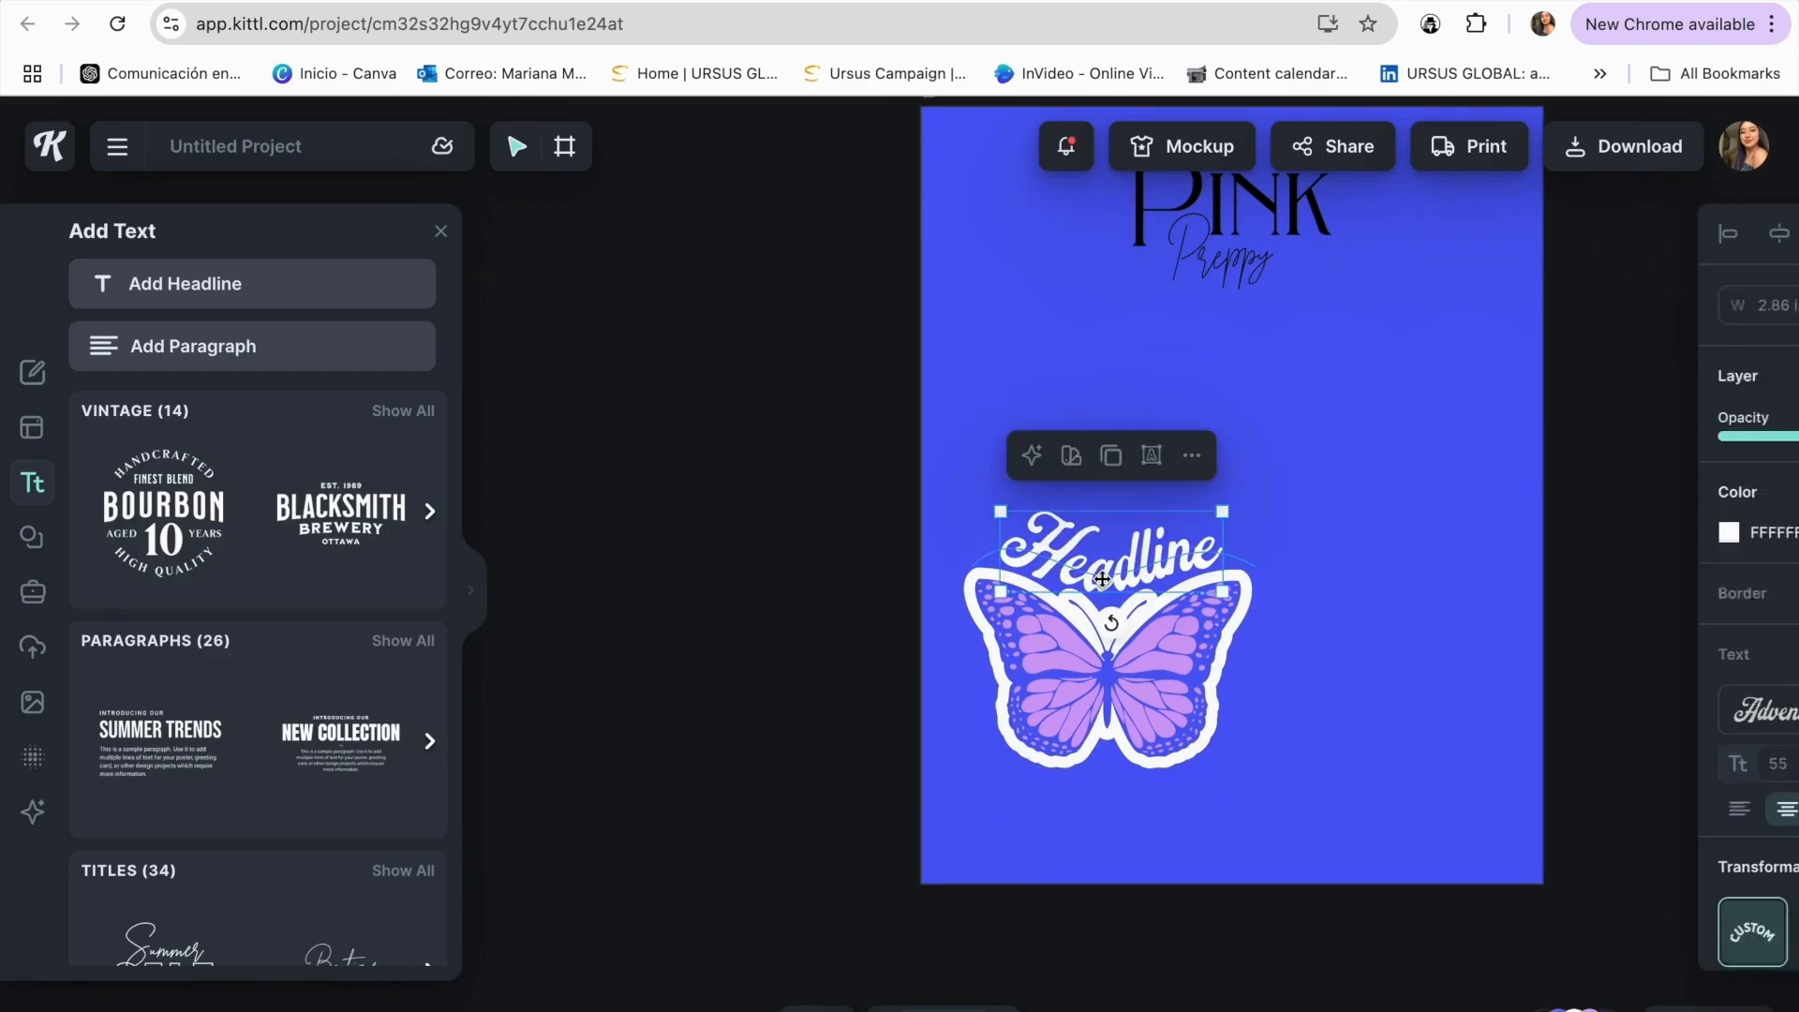
click(1769, 593)
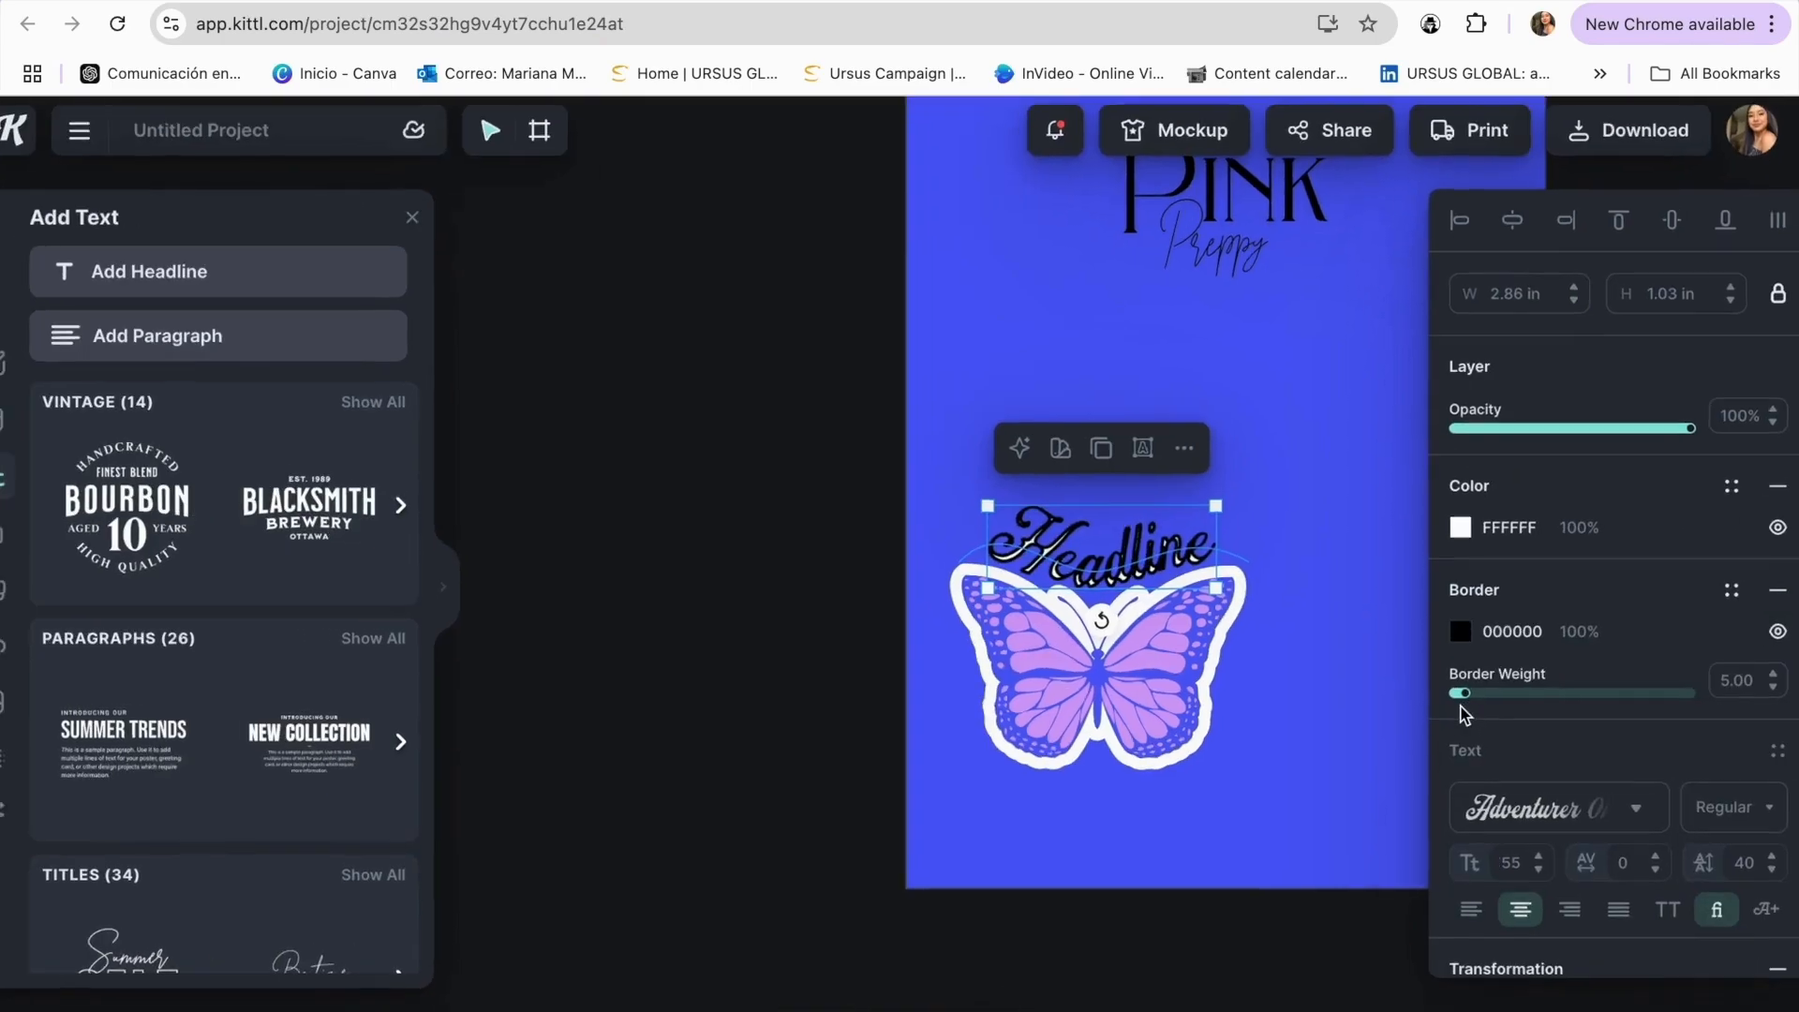
scroll(1271, 639, up, 3)
scroll(1271, 644, up, 1)
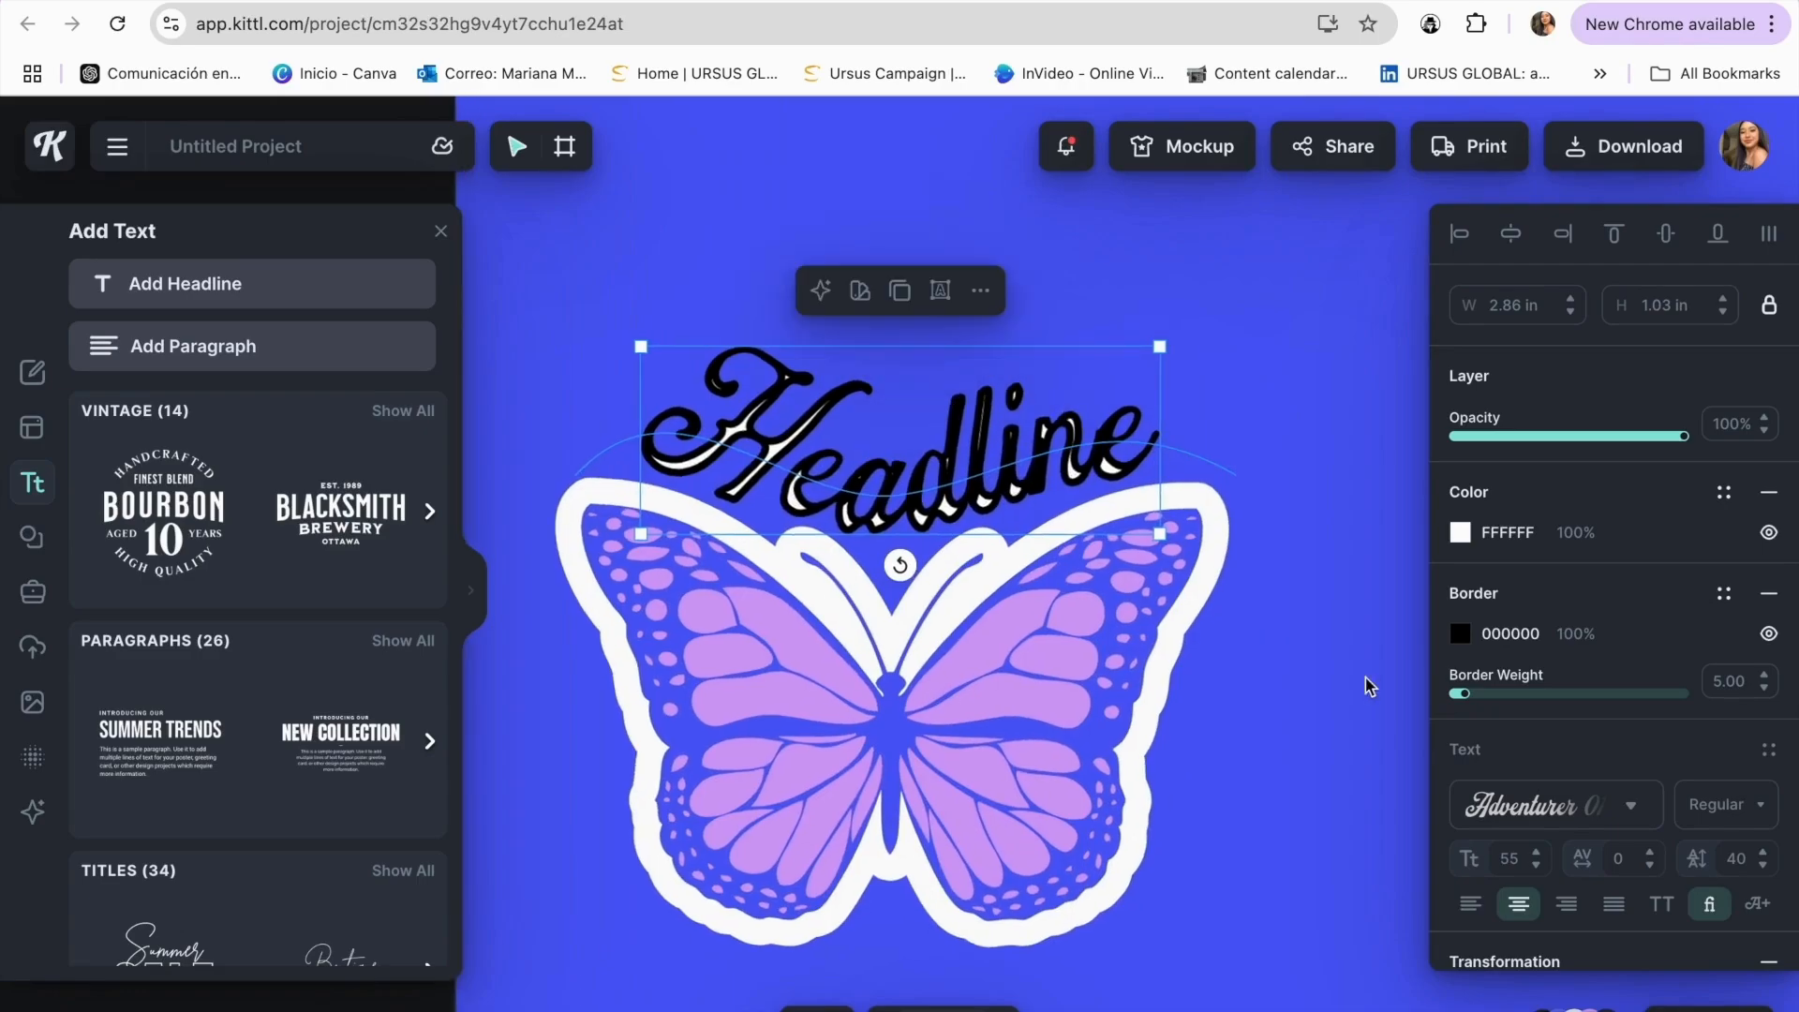
drag(1469, 695, 1457, 698)
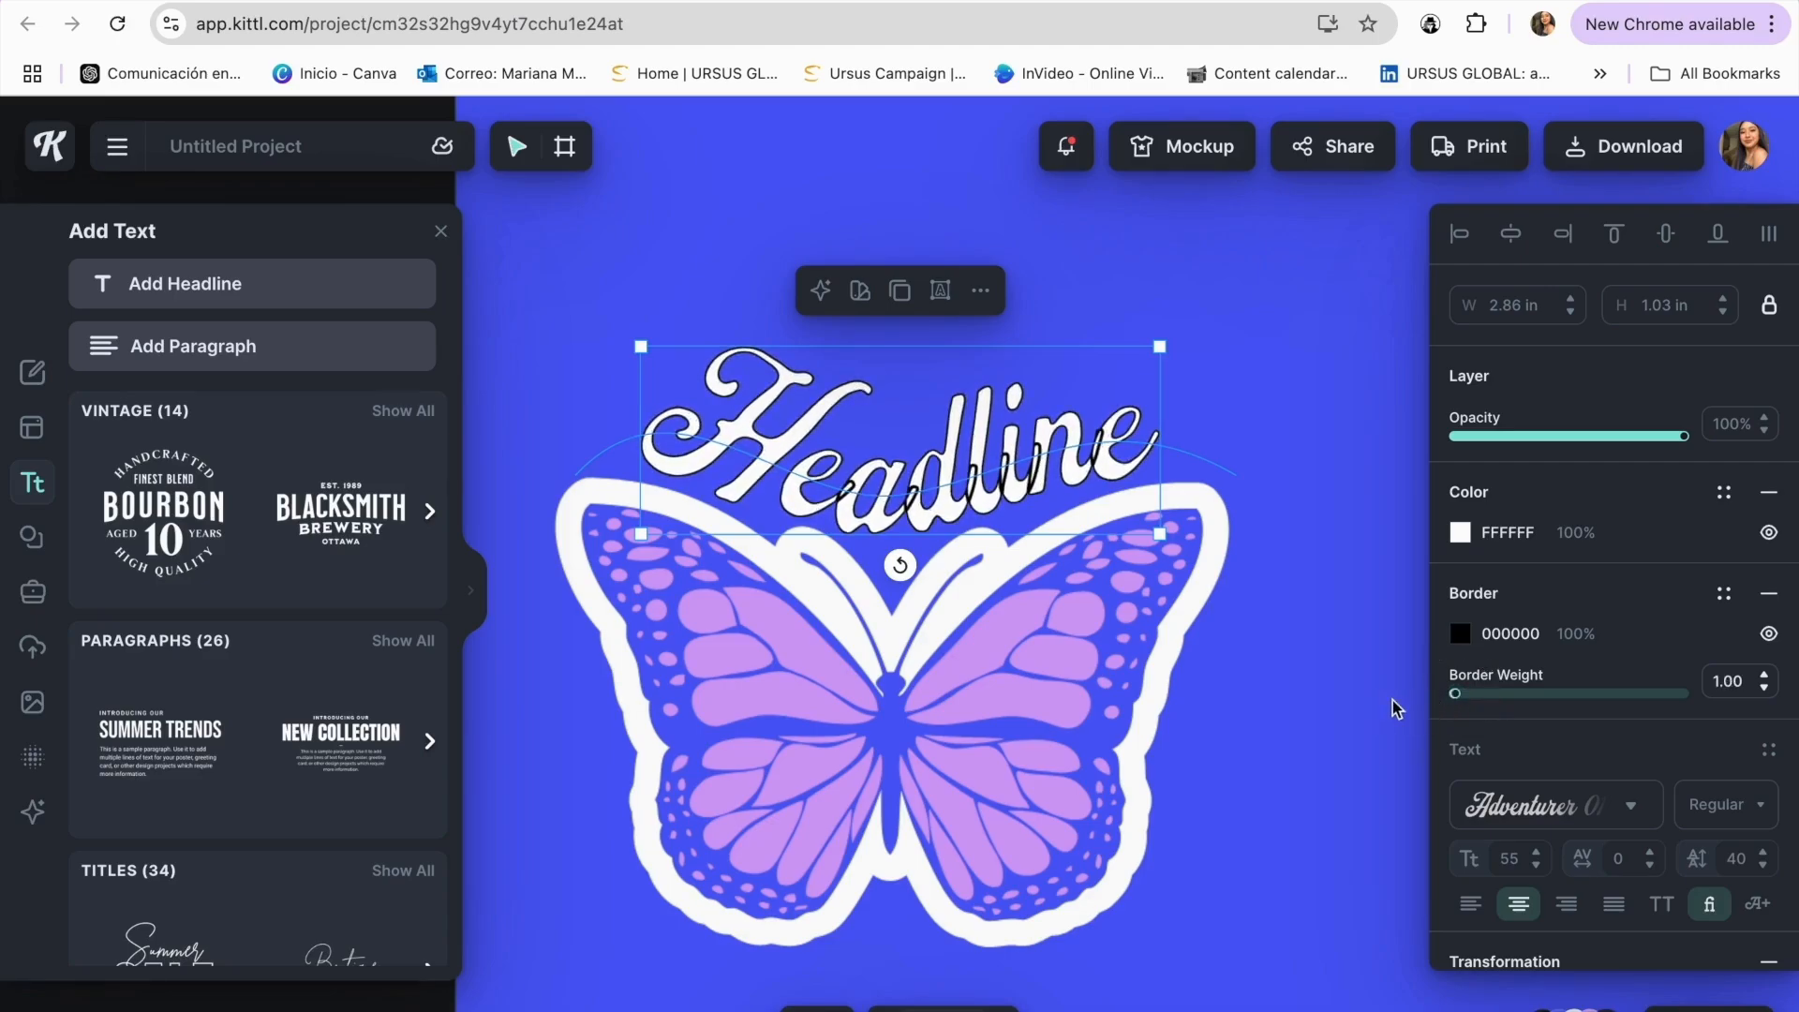
click(1462, 695)
click(1031, 476)
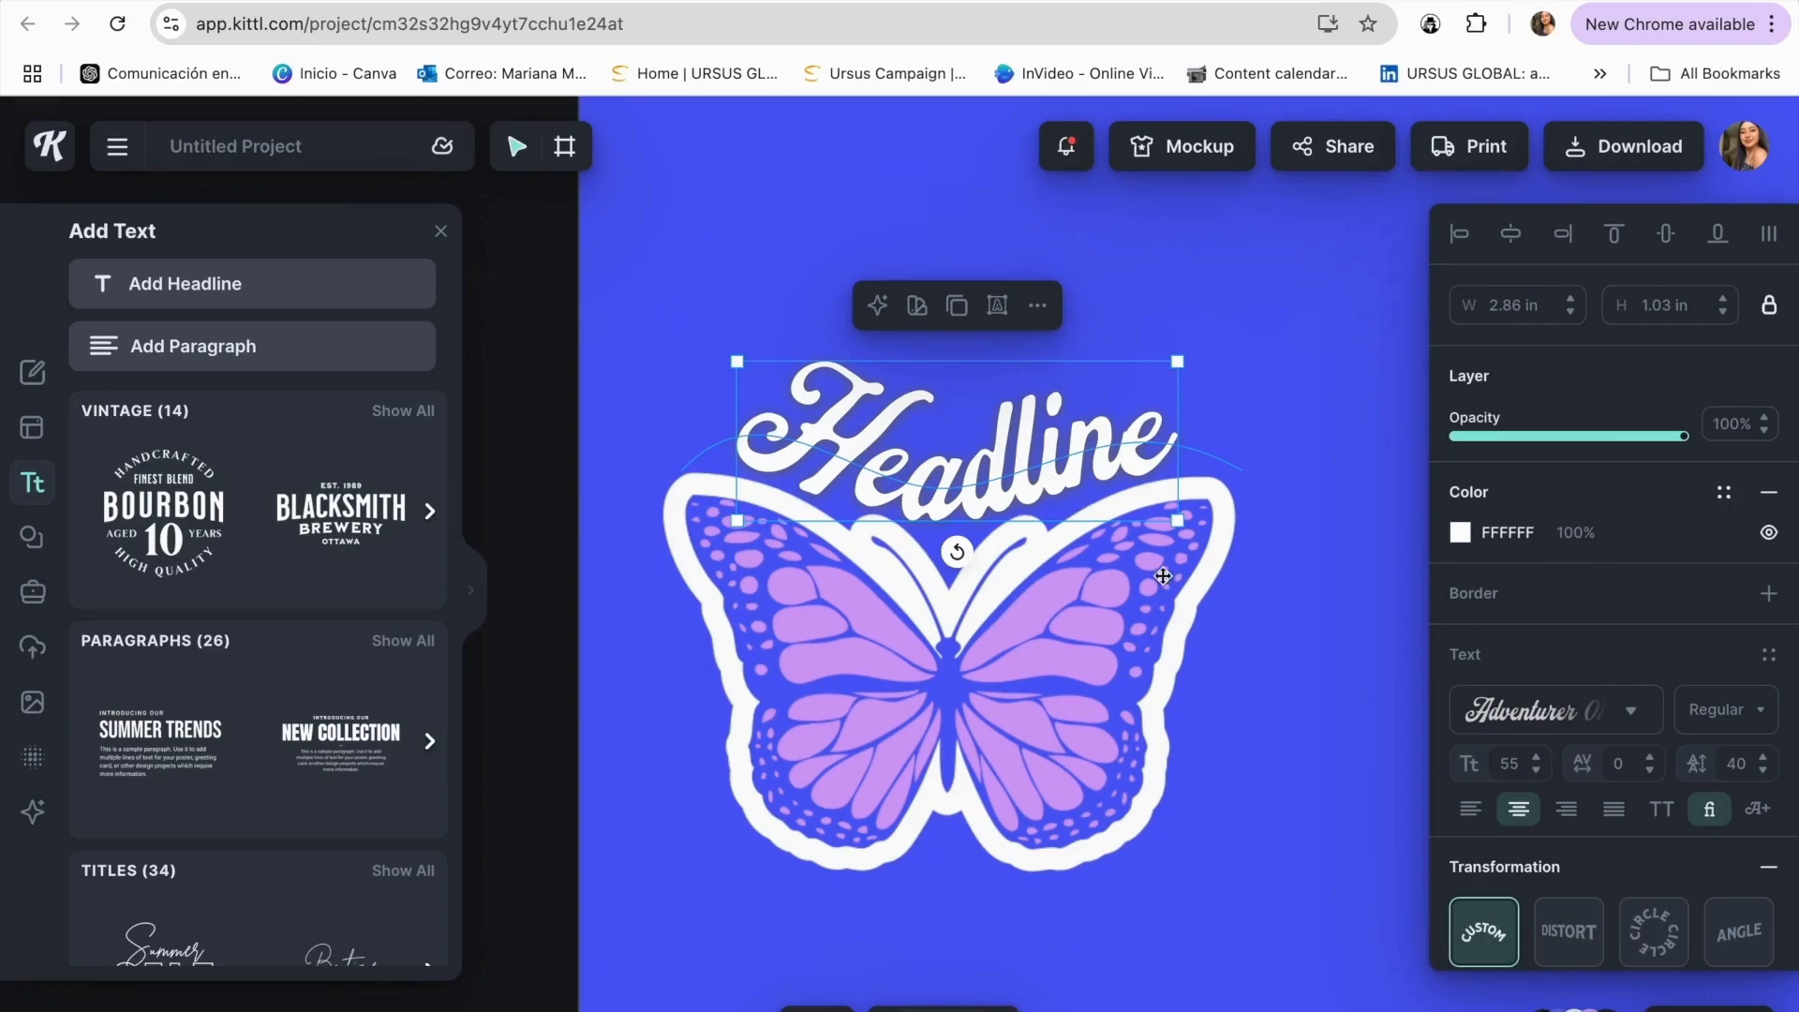
- Add text shading to the headline with the drop shadow style
scroll(1604, 774, down, 3)
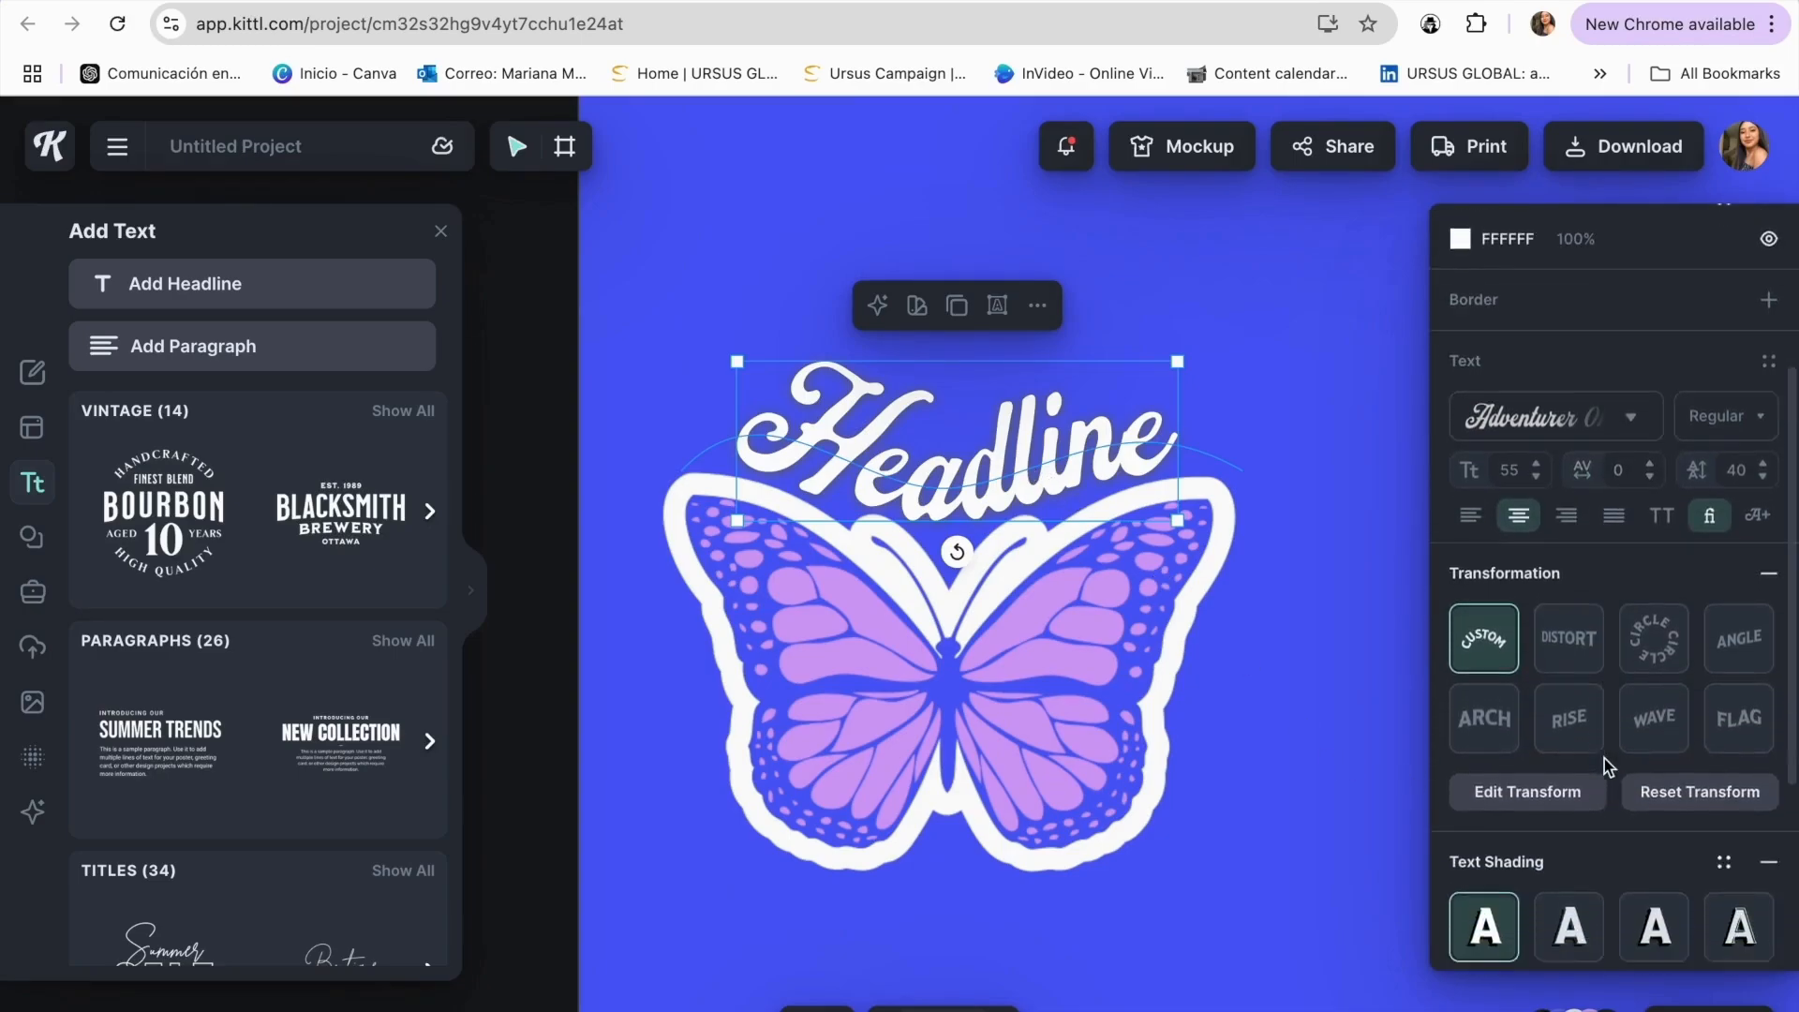
click(1631, 866)
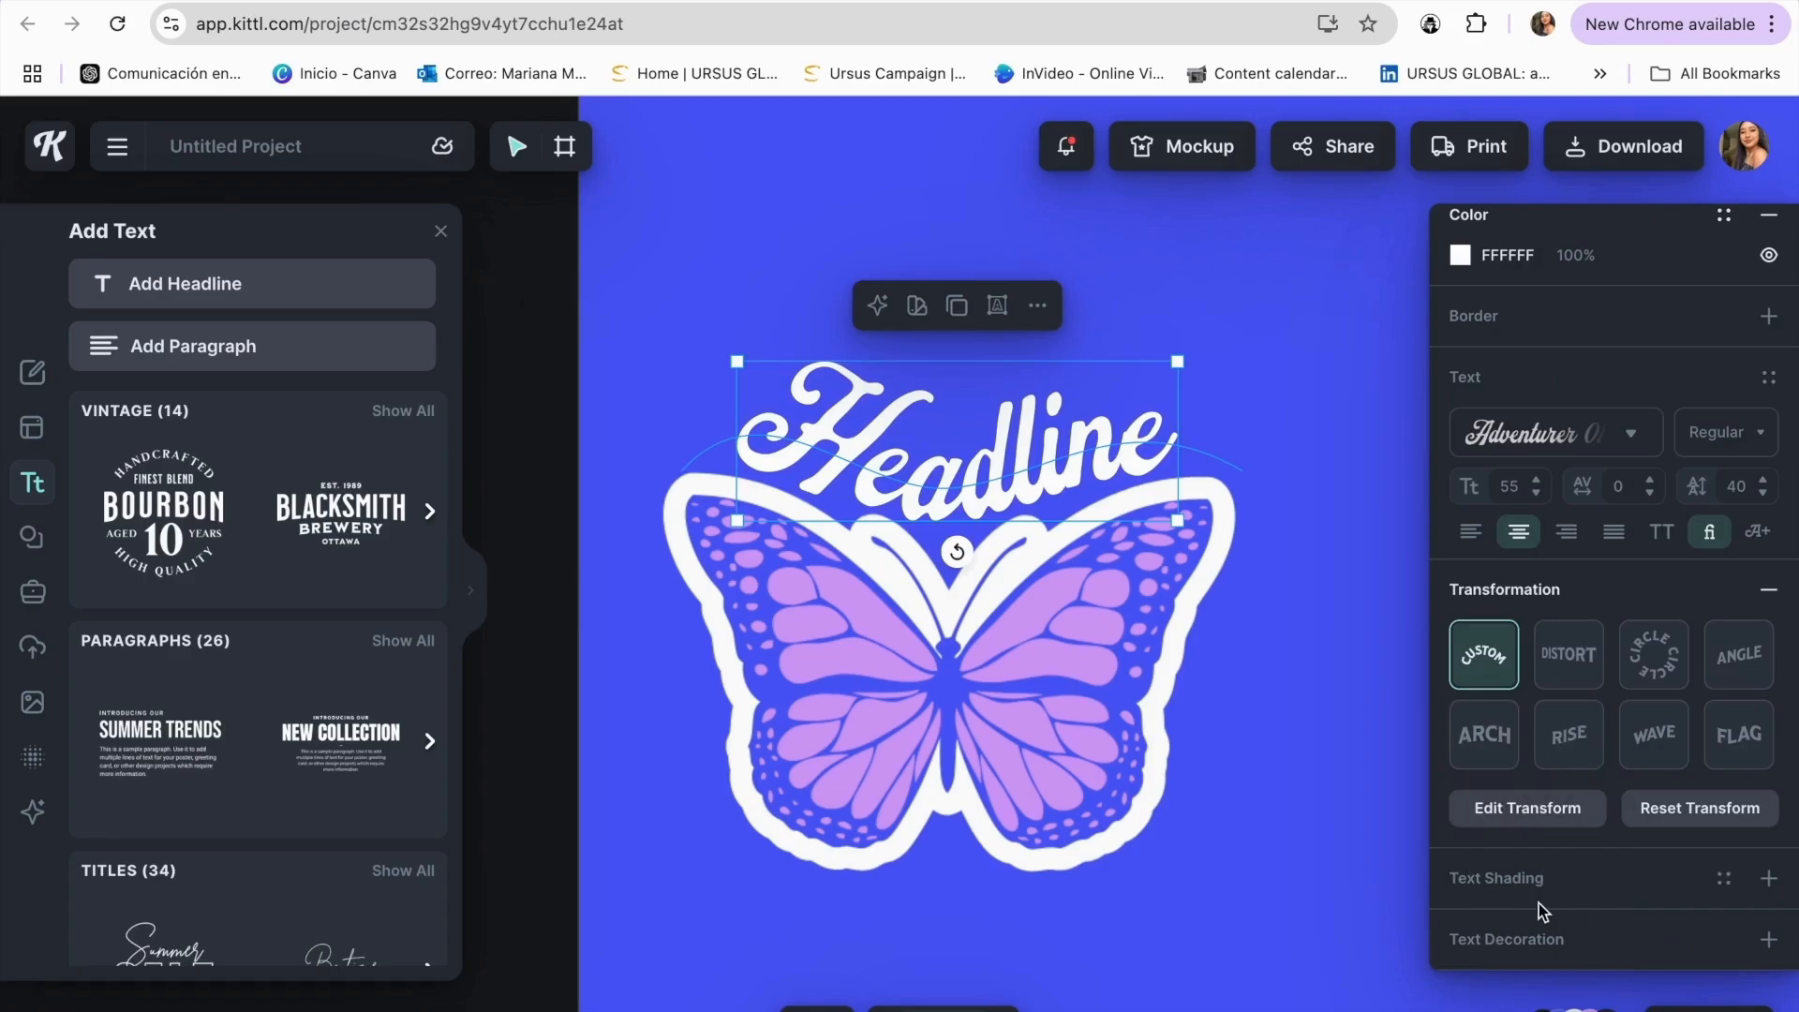
click(1768, 878)
scroll(1734, 749, down, 3)
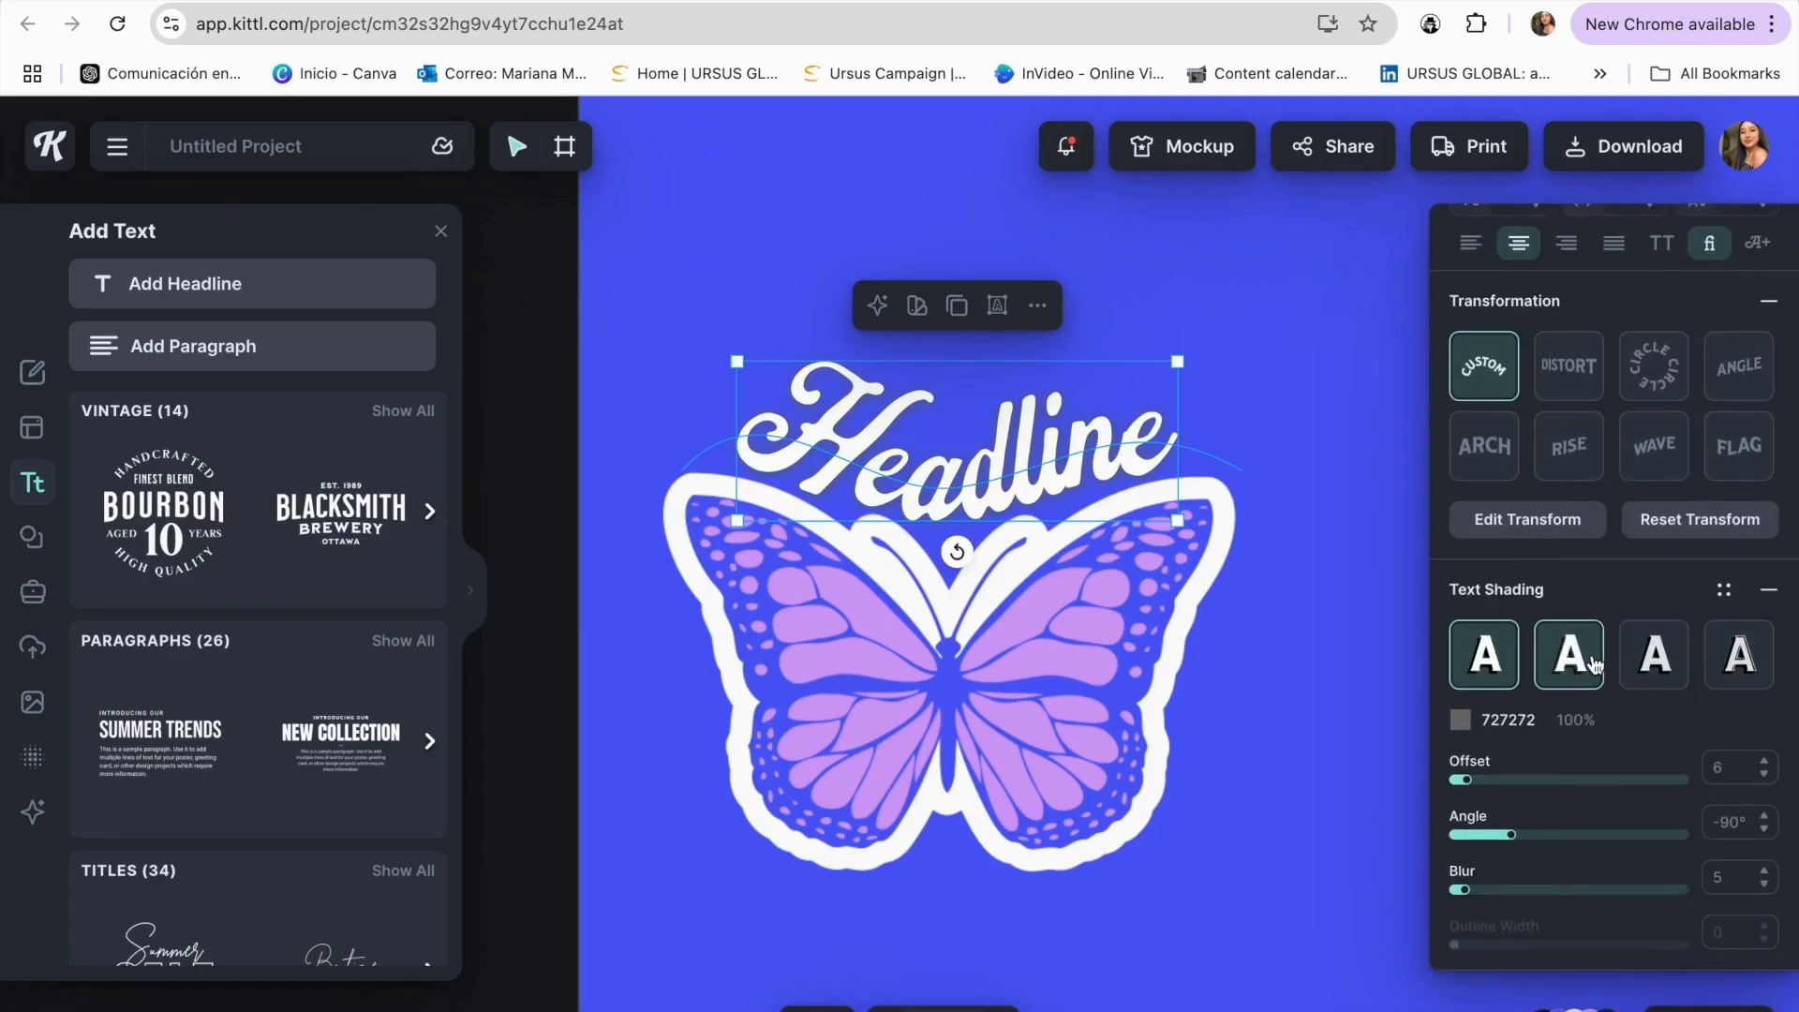
- Try the headline's drop shadow in near-black 090808 and red B40404, and adjust its offset
click(1460, 719)
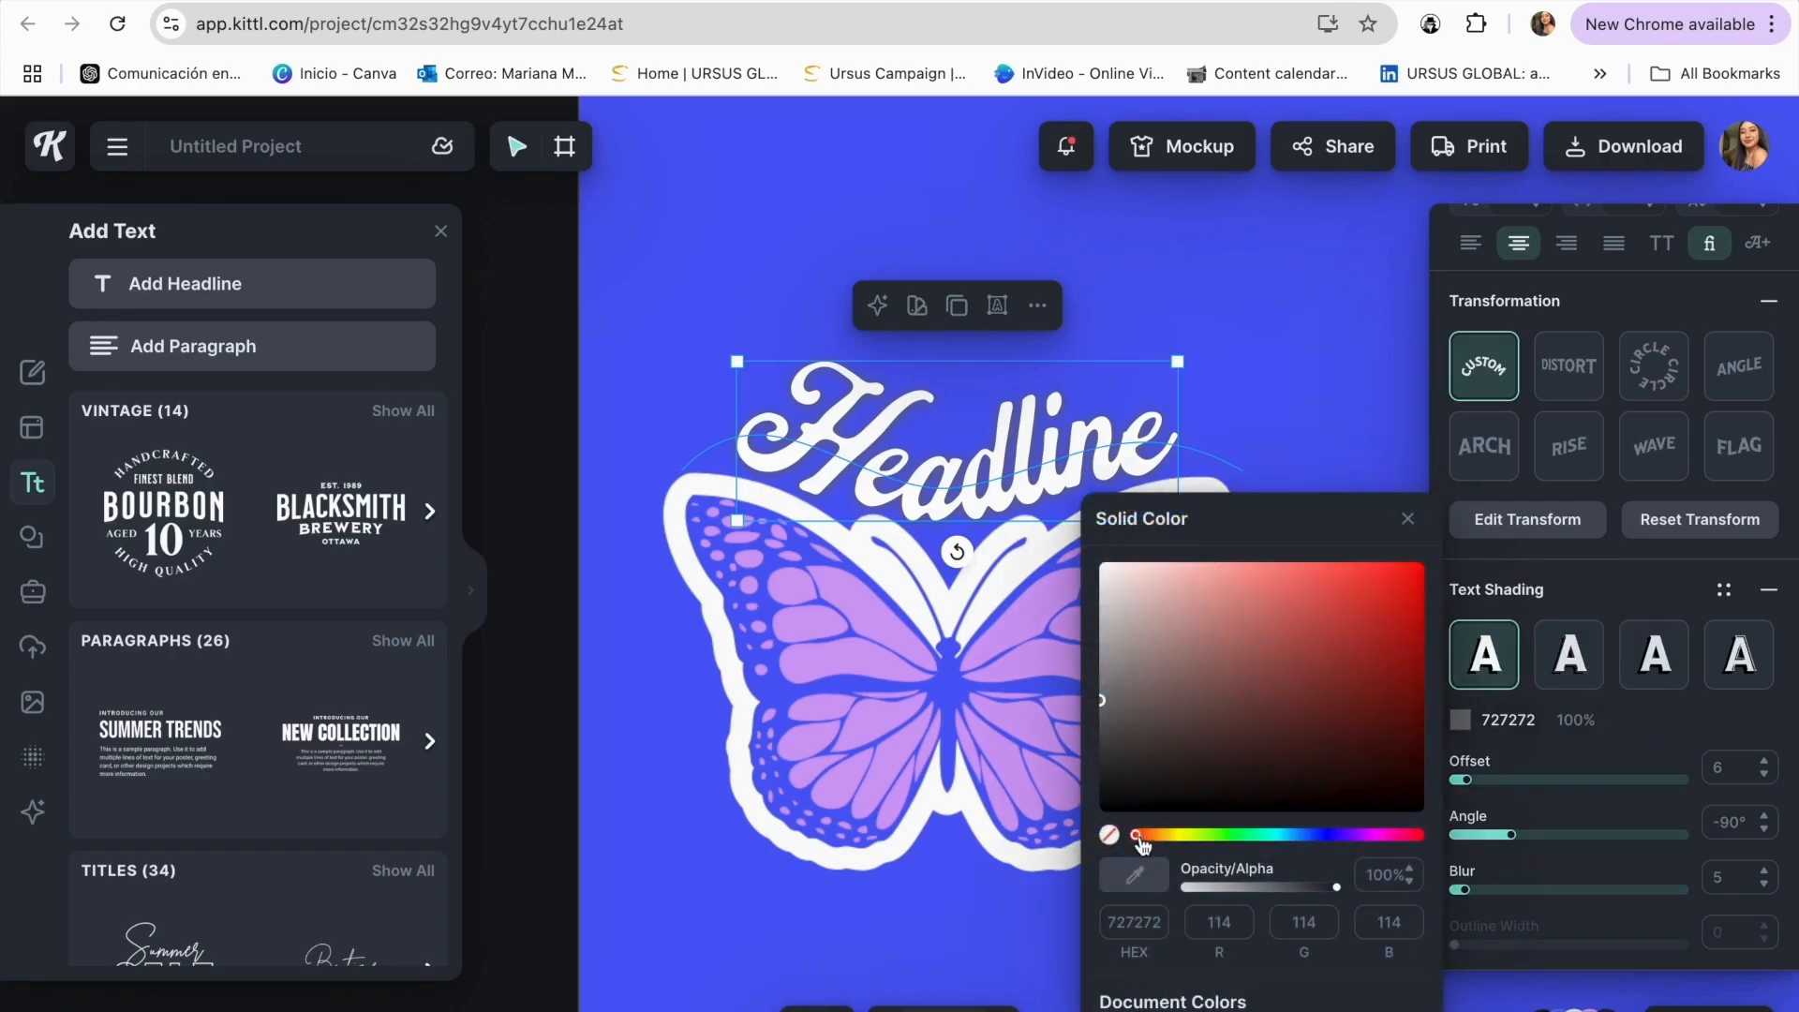
click(1119, 806)
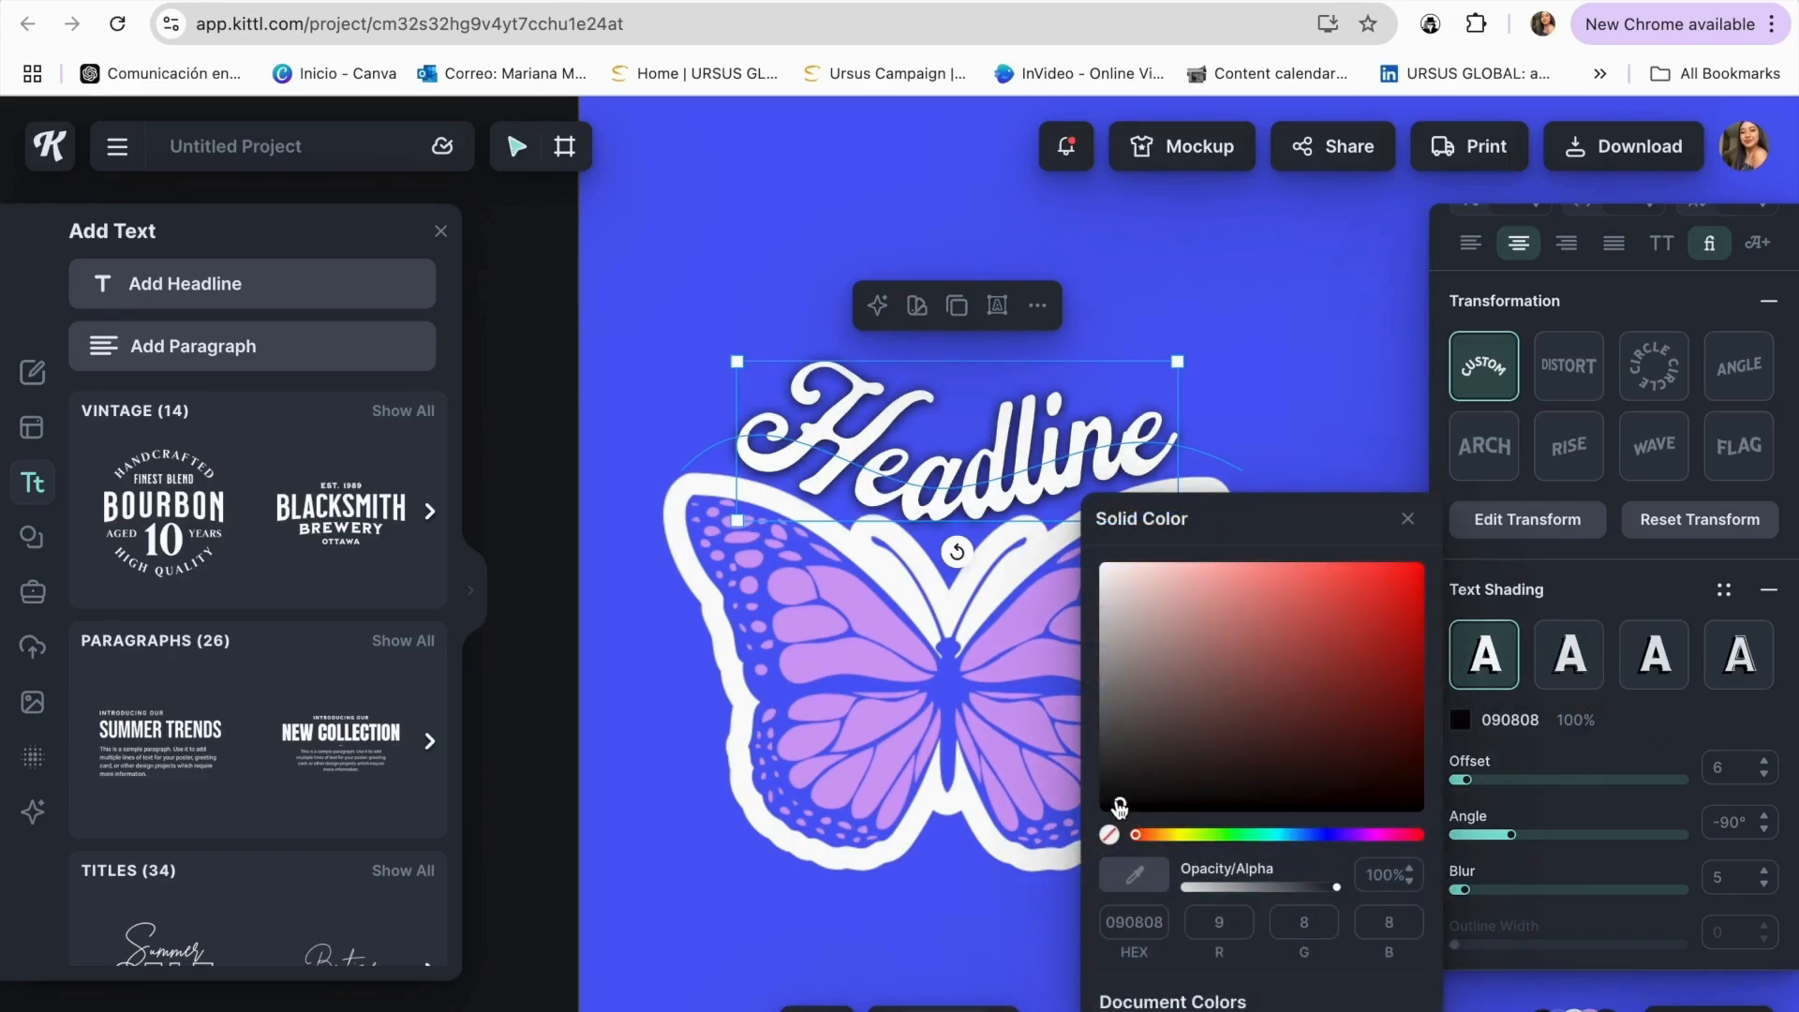
mouse_move(1092, 792)
mouse_down()
mouse_move(1349, 691)
mouse_move(1415, 636)
mouse_up()
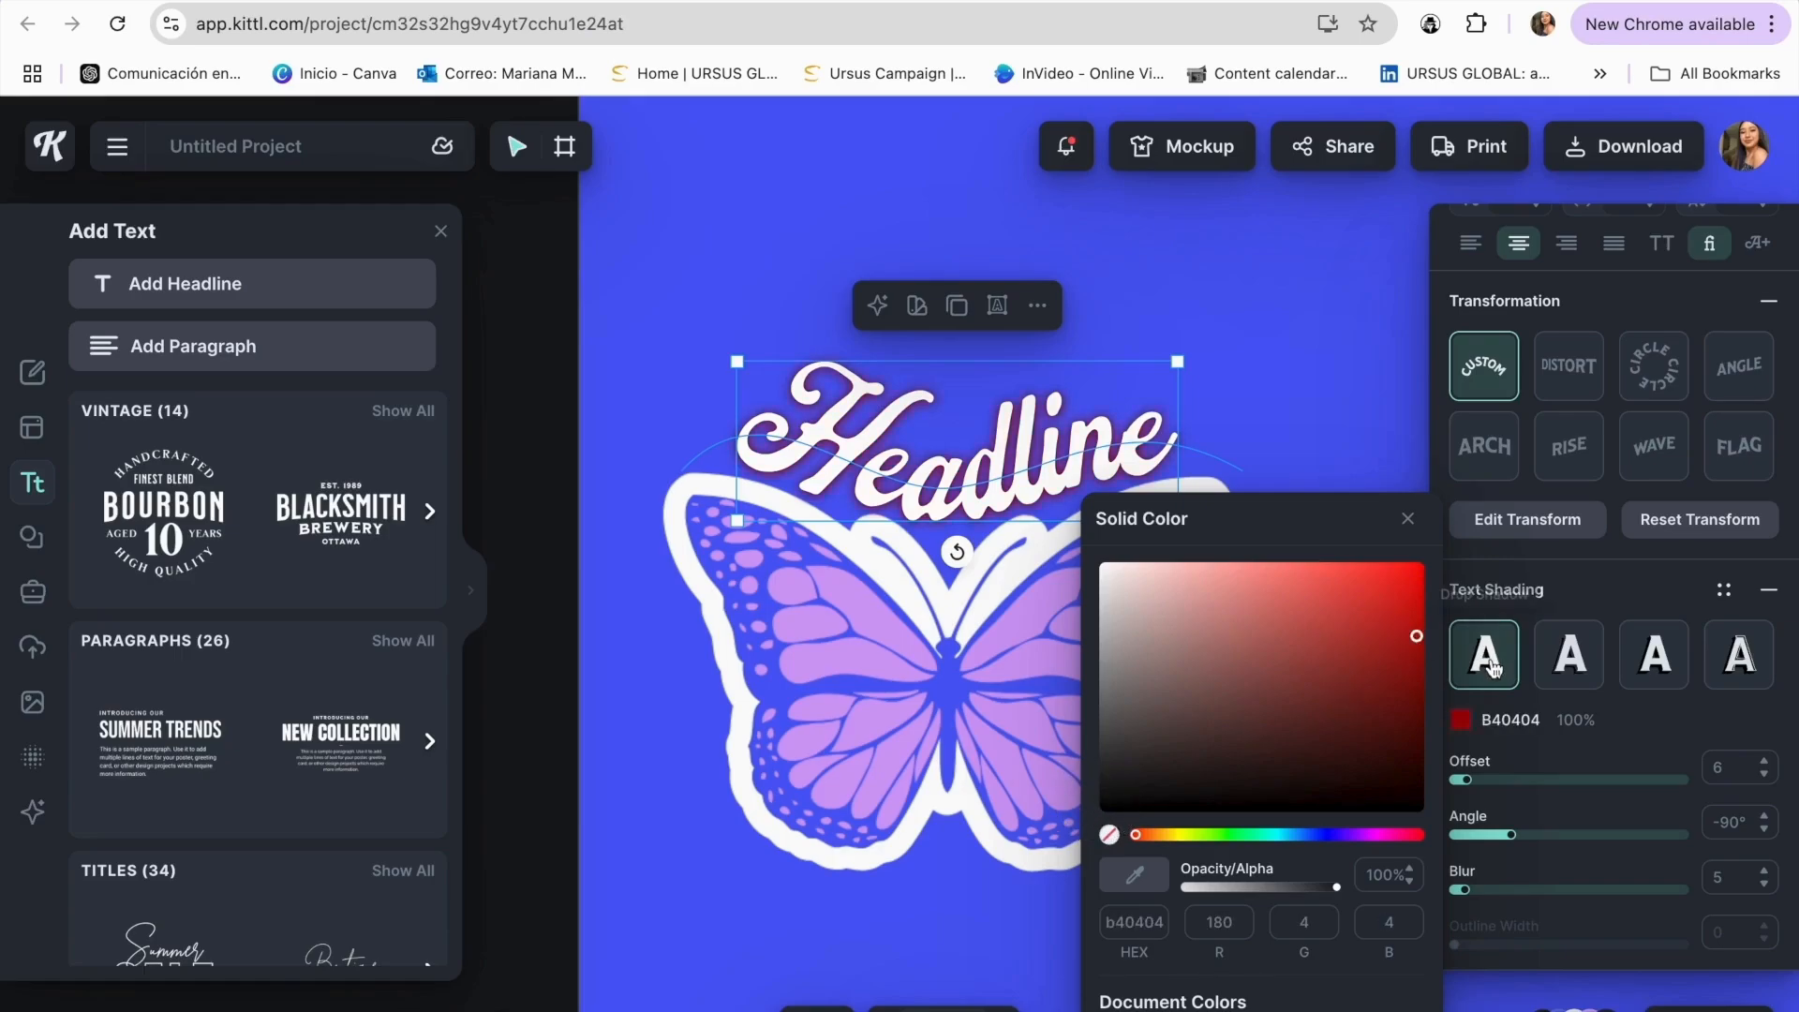
click(1568, 588)
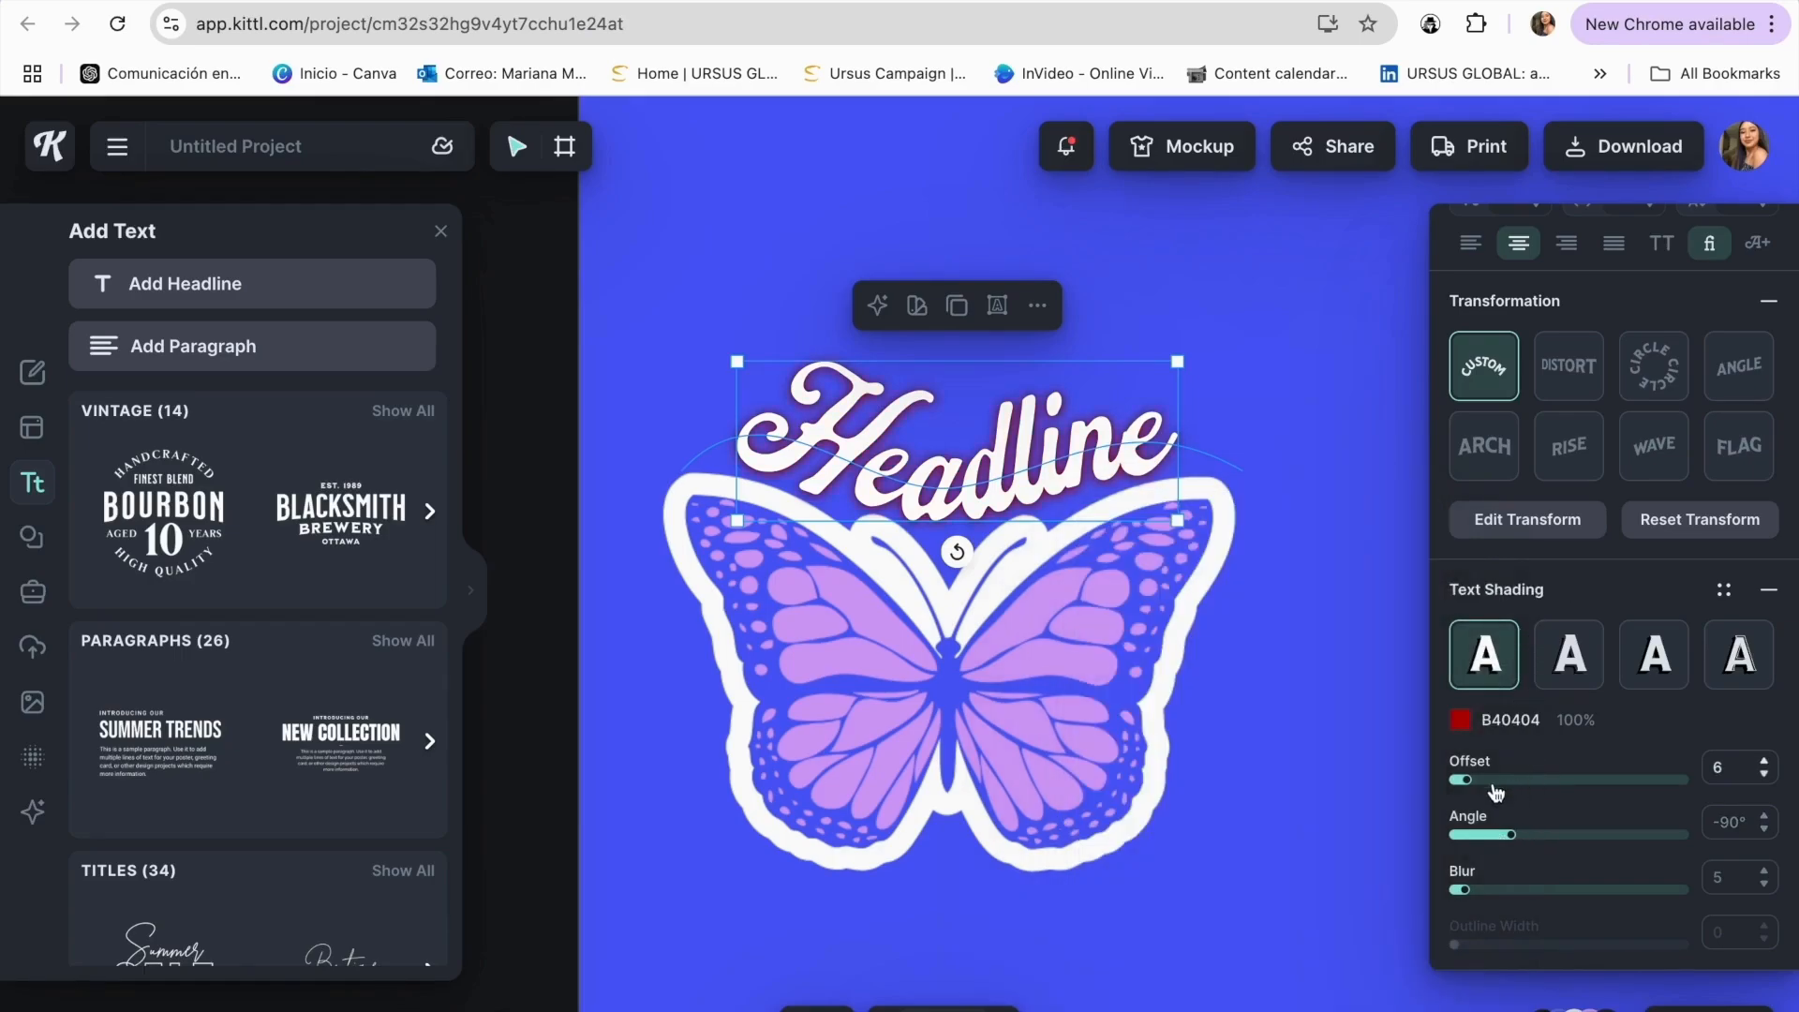
drag(1473, 787, 1581, 790)
- Switch the headline's text shading to the third style, a solid block shadow, and set its colour to near-black 080707
click(1655, 656)
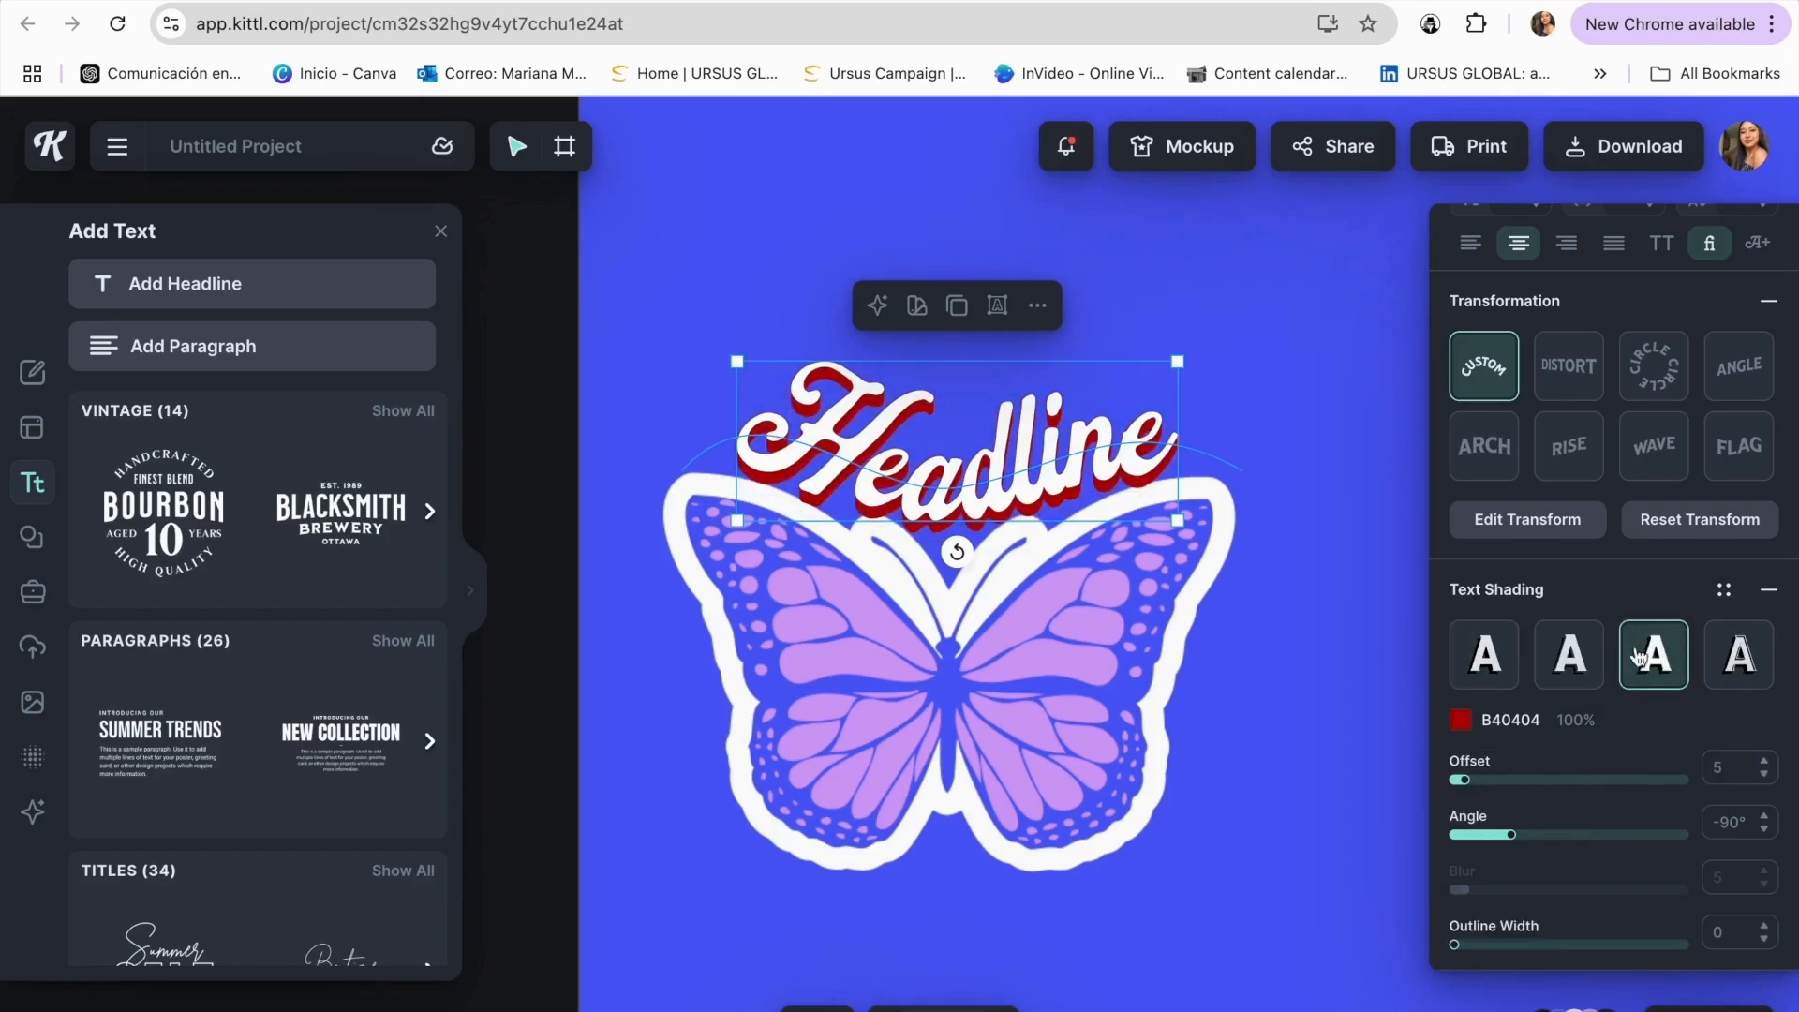
click(1473, 725)
click(1112, 807)
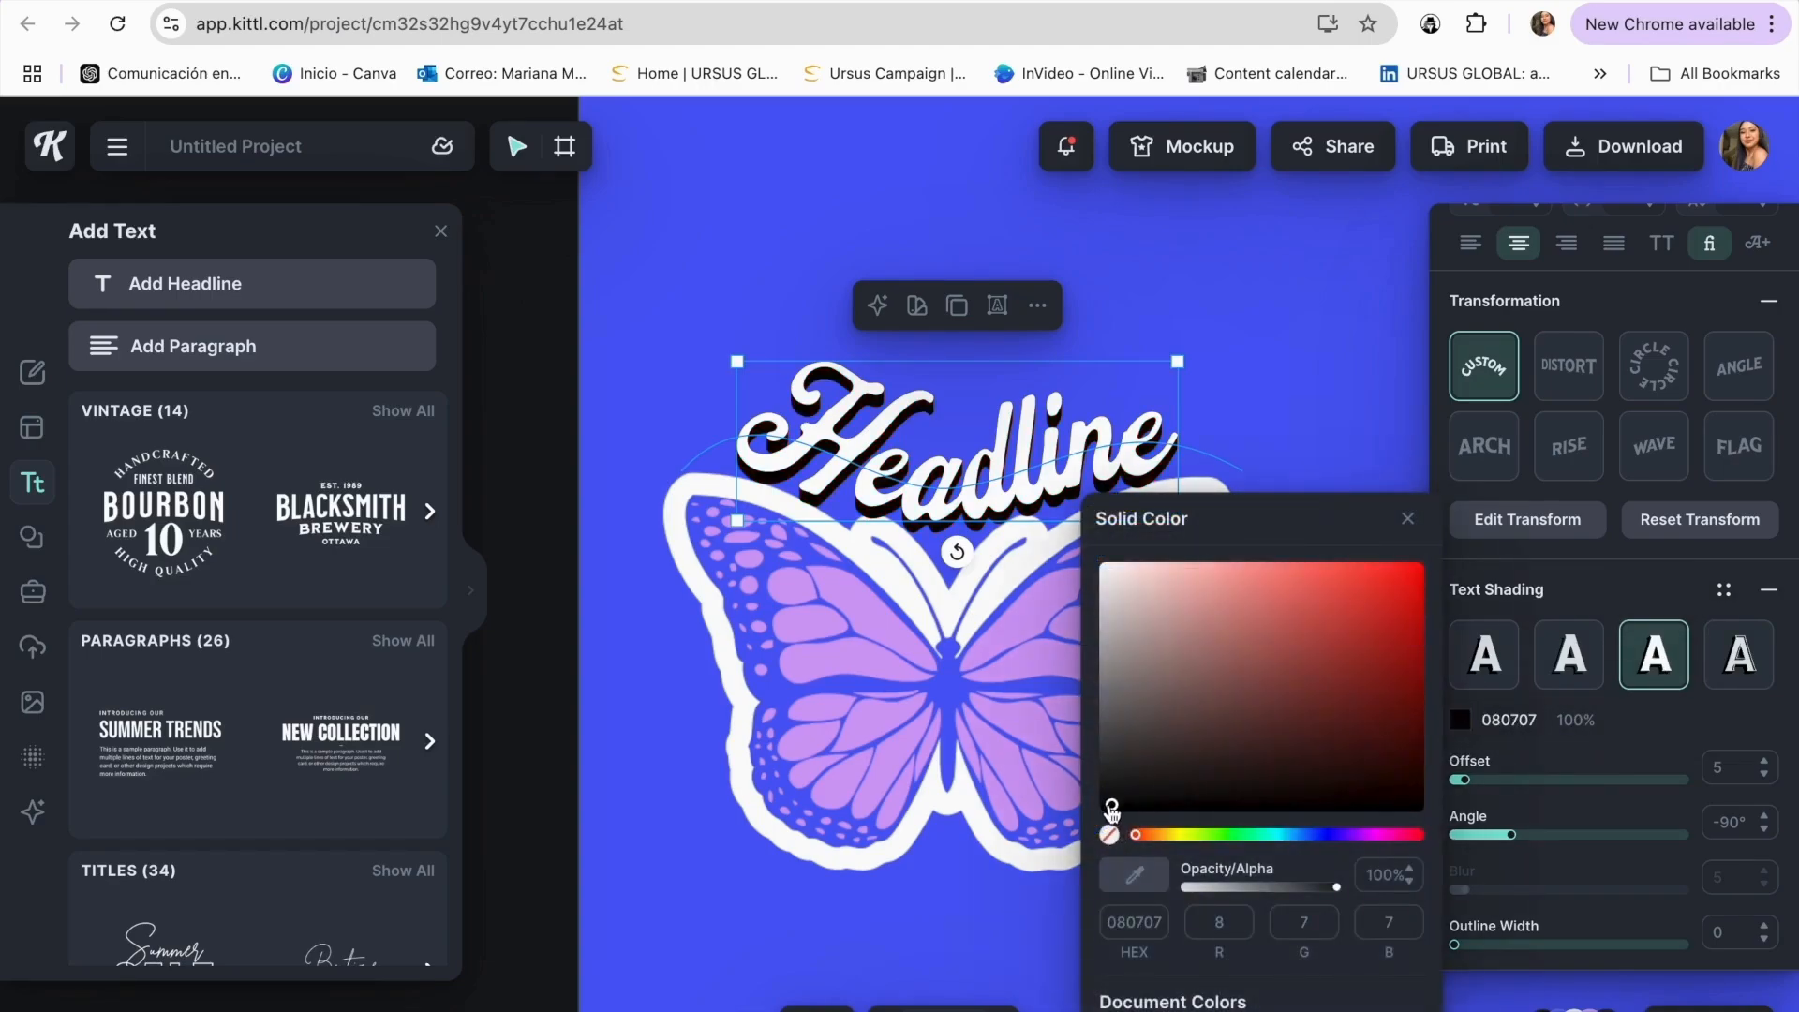
click(1499, 774)
- Change the headline's fill colour to black, 000000
scroll(1588, 591, up, 5)
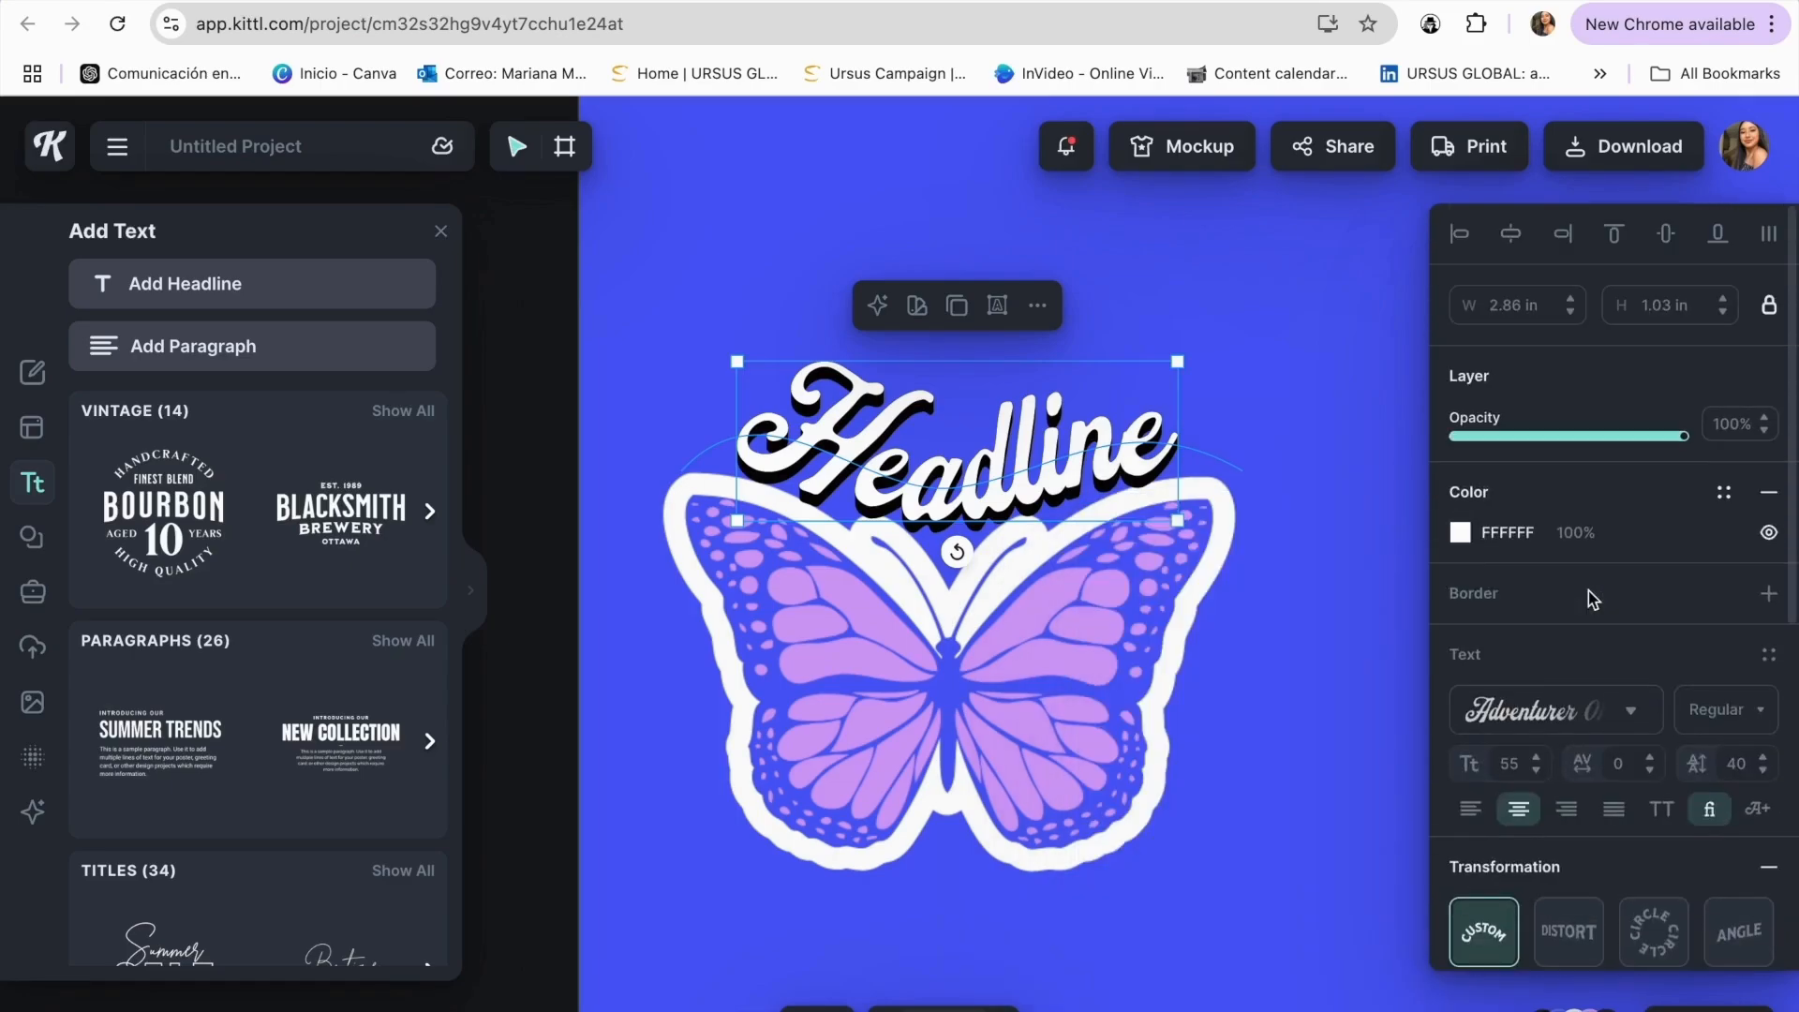
click(1464, 536)
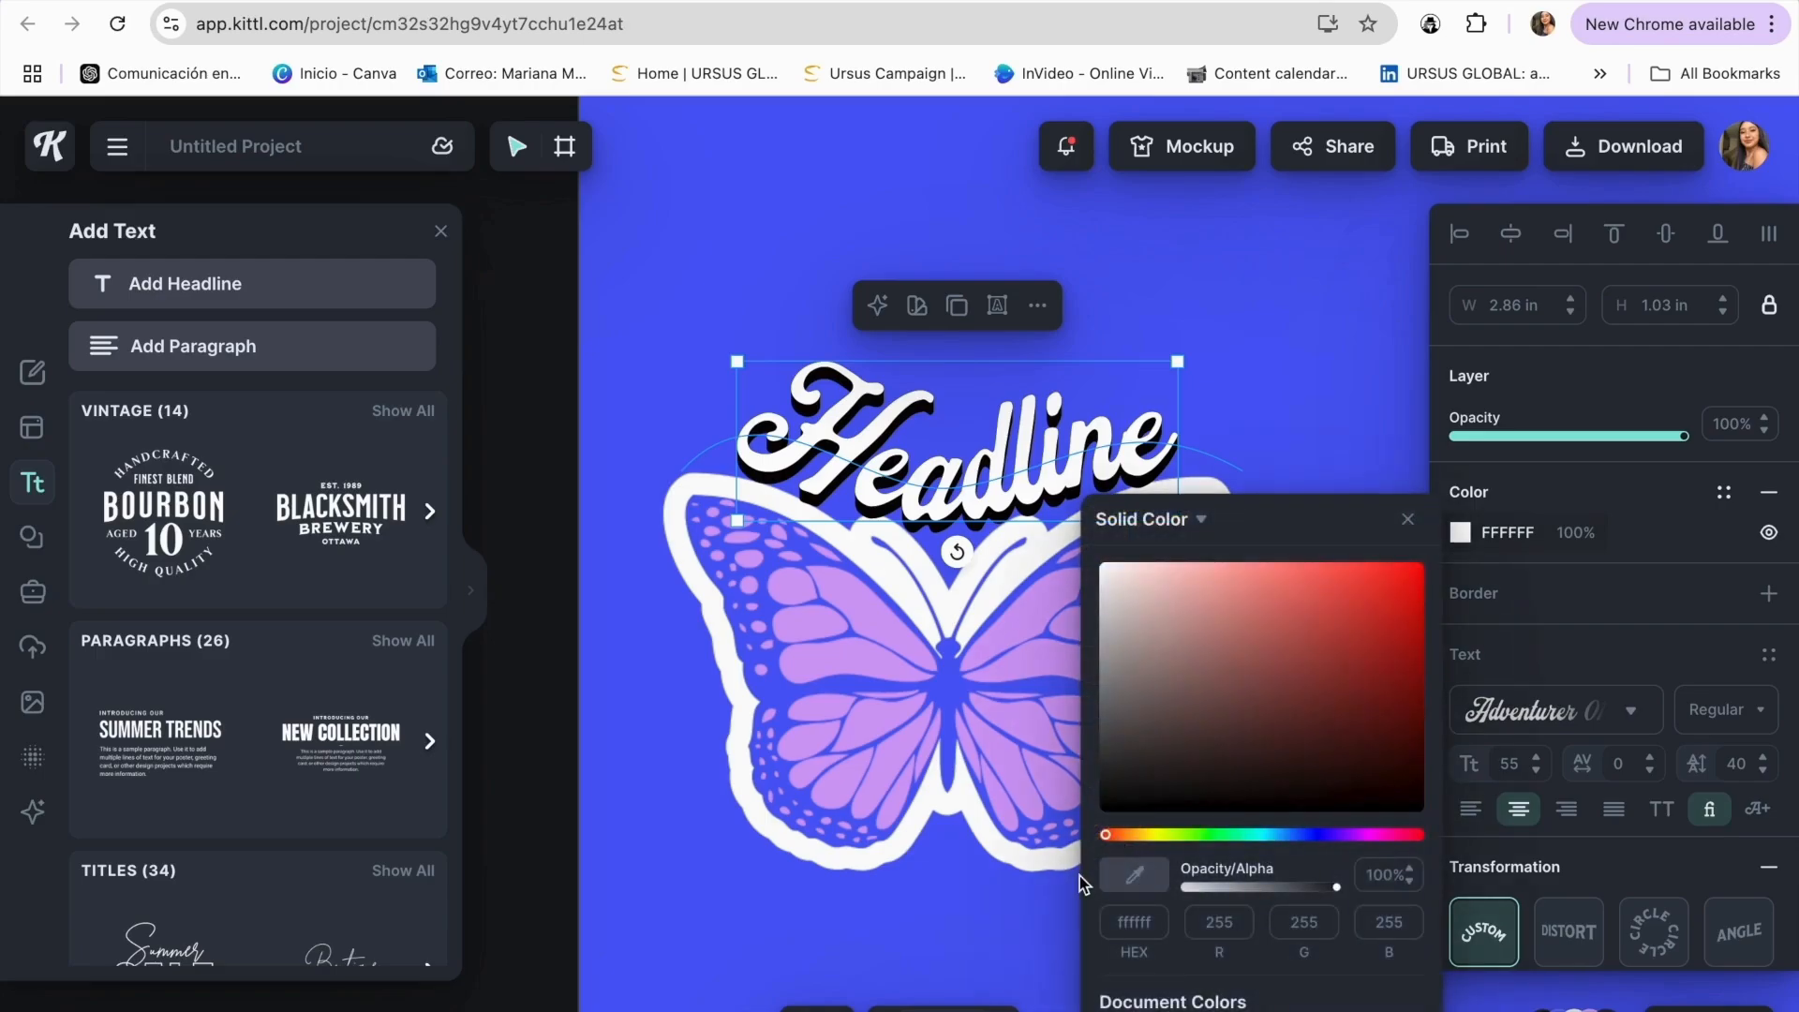
click(1102, 809)
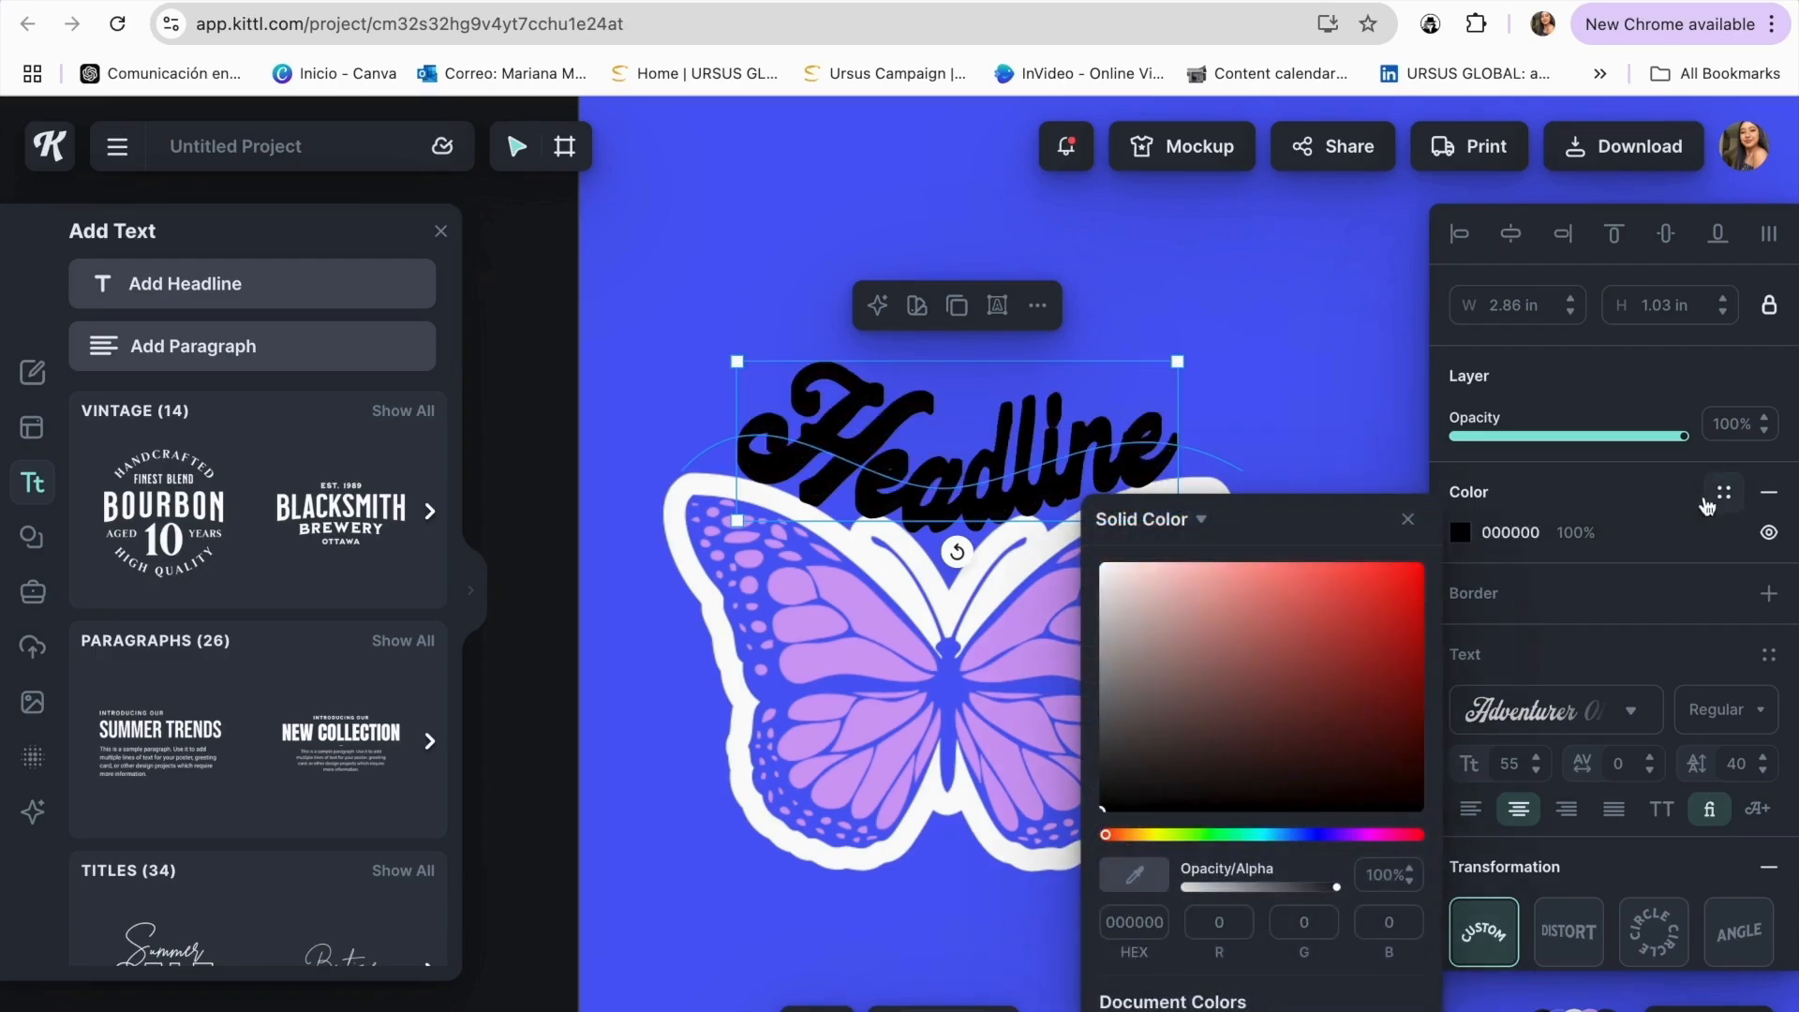
- Colour the headline's block shadow white, FFFFFF, with an offset of 6 and an angle of -73°
scroll(1638, 796, down, 7)
click(1459, 659)
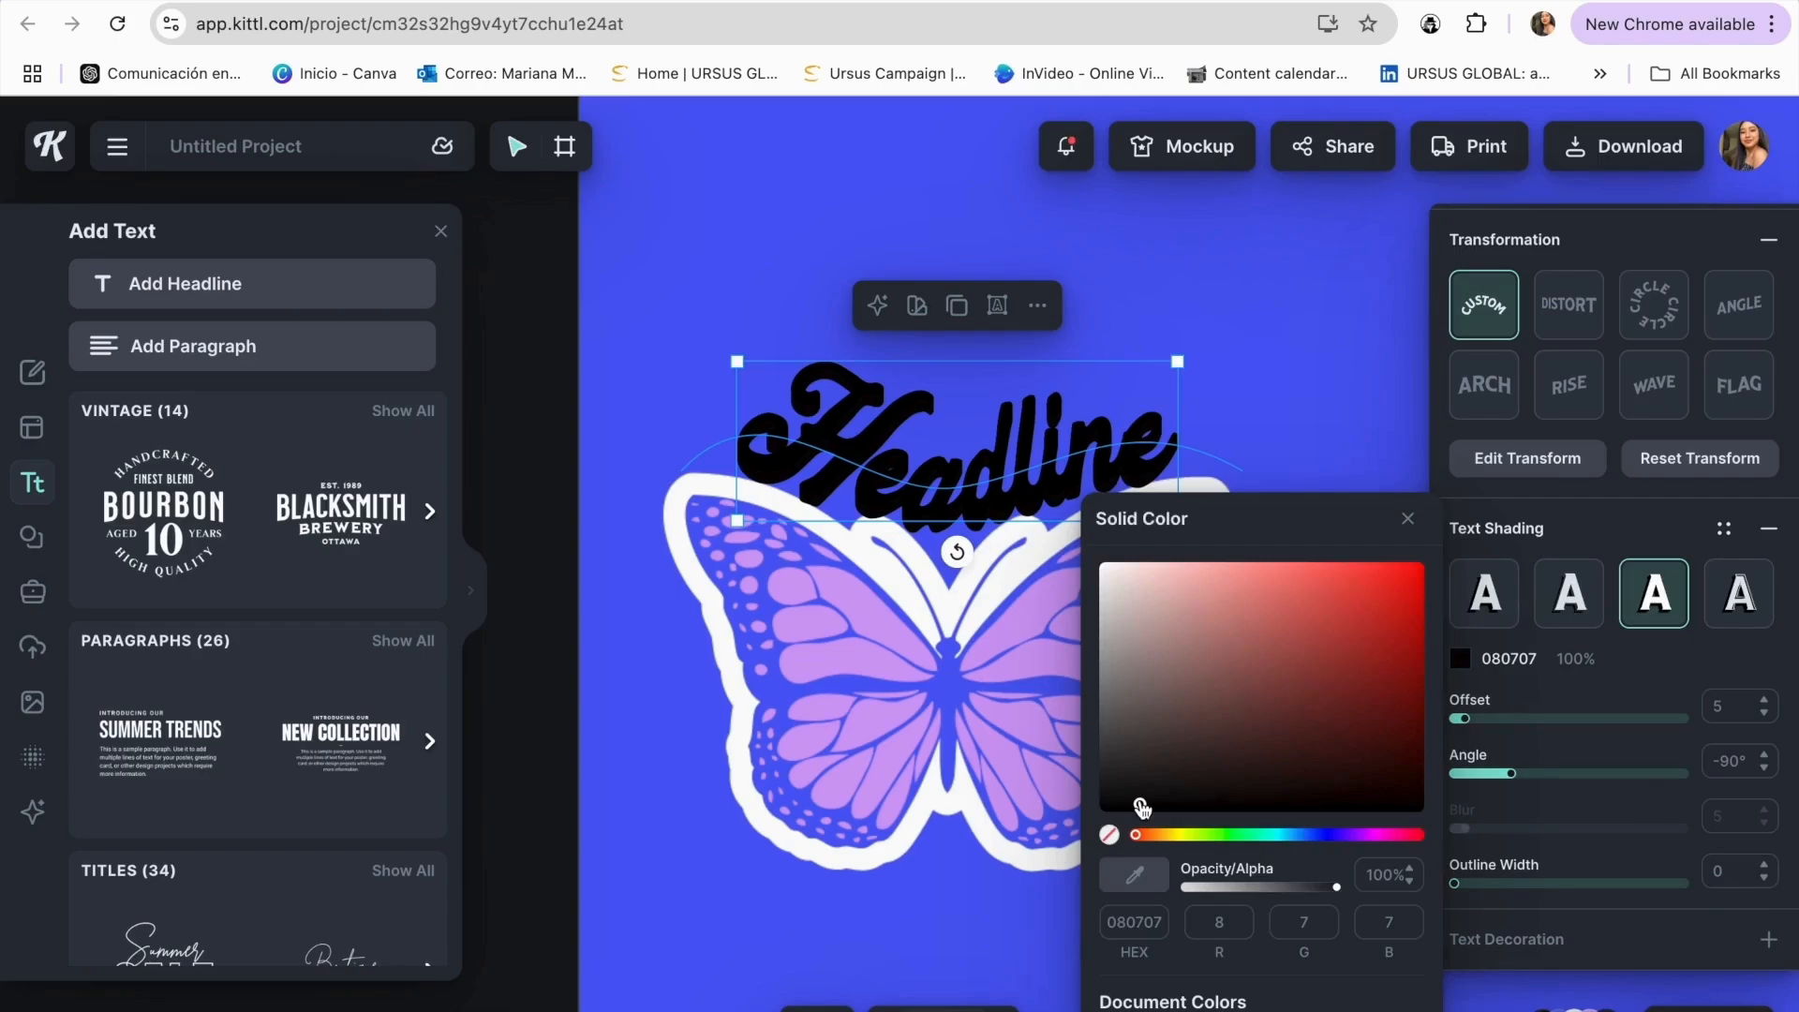
mouse_move(1142, 808)
mouse_down()
mouse_move(1115, 574)
mouse_move(1080, 539)
mouse_up()
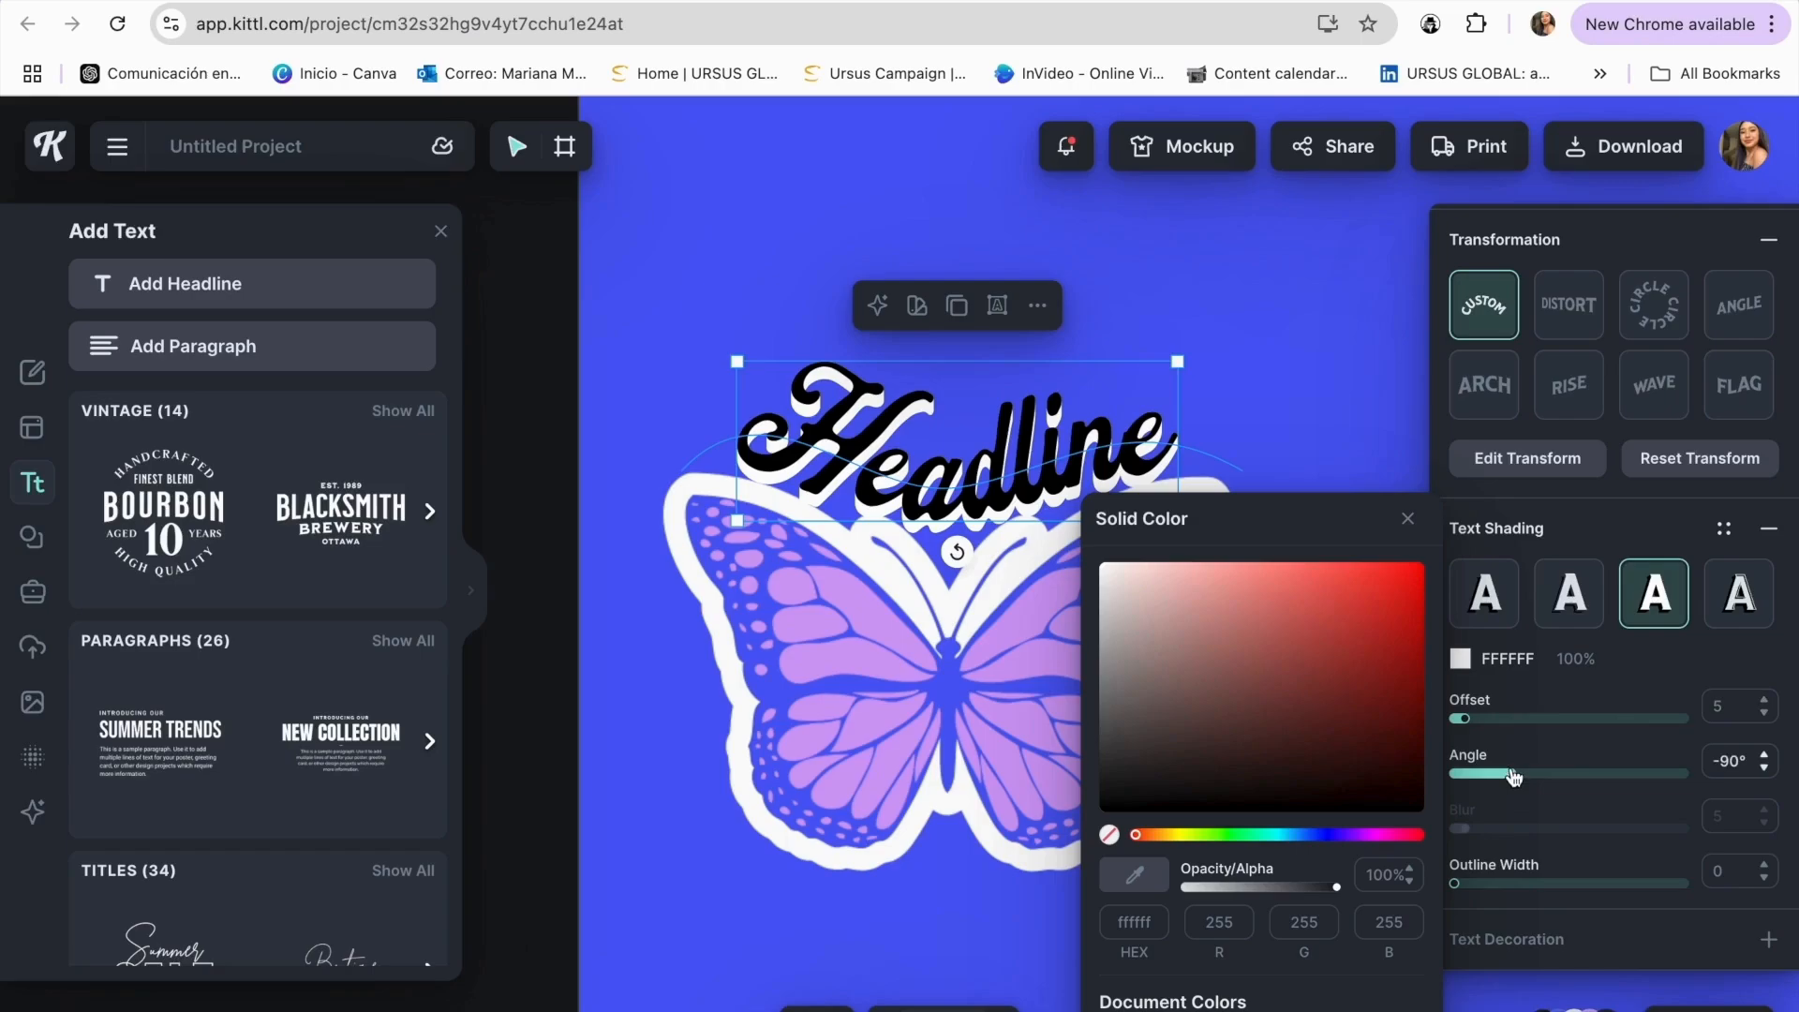
drag(1513, 776, 1523, 780)
mouse_move(1470, 720)
mouse_down()
mouse_move(1501, 719)
mouse_move(1468, 718)
mouse_up()
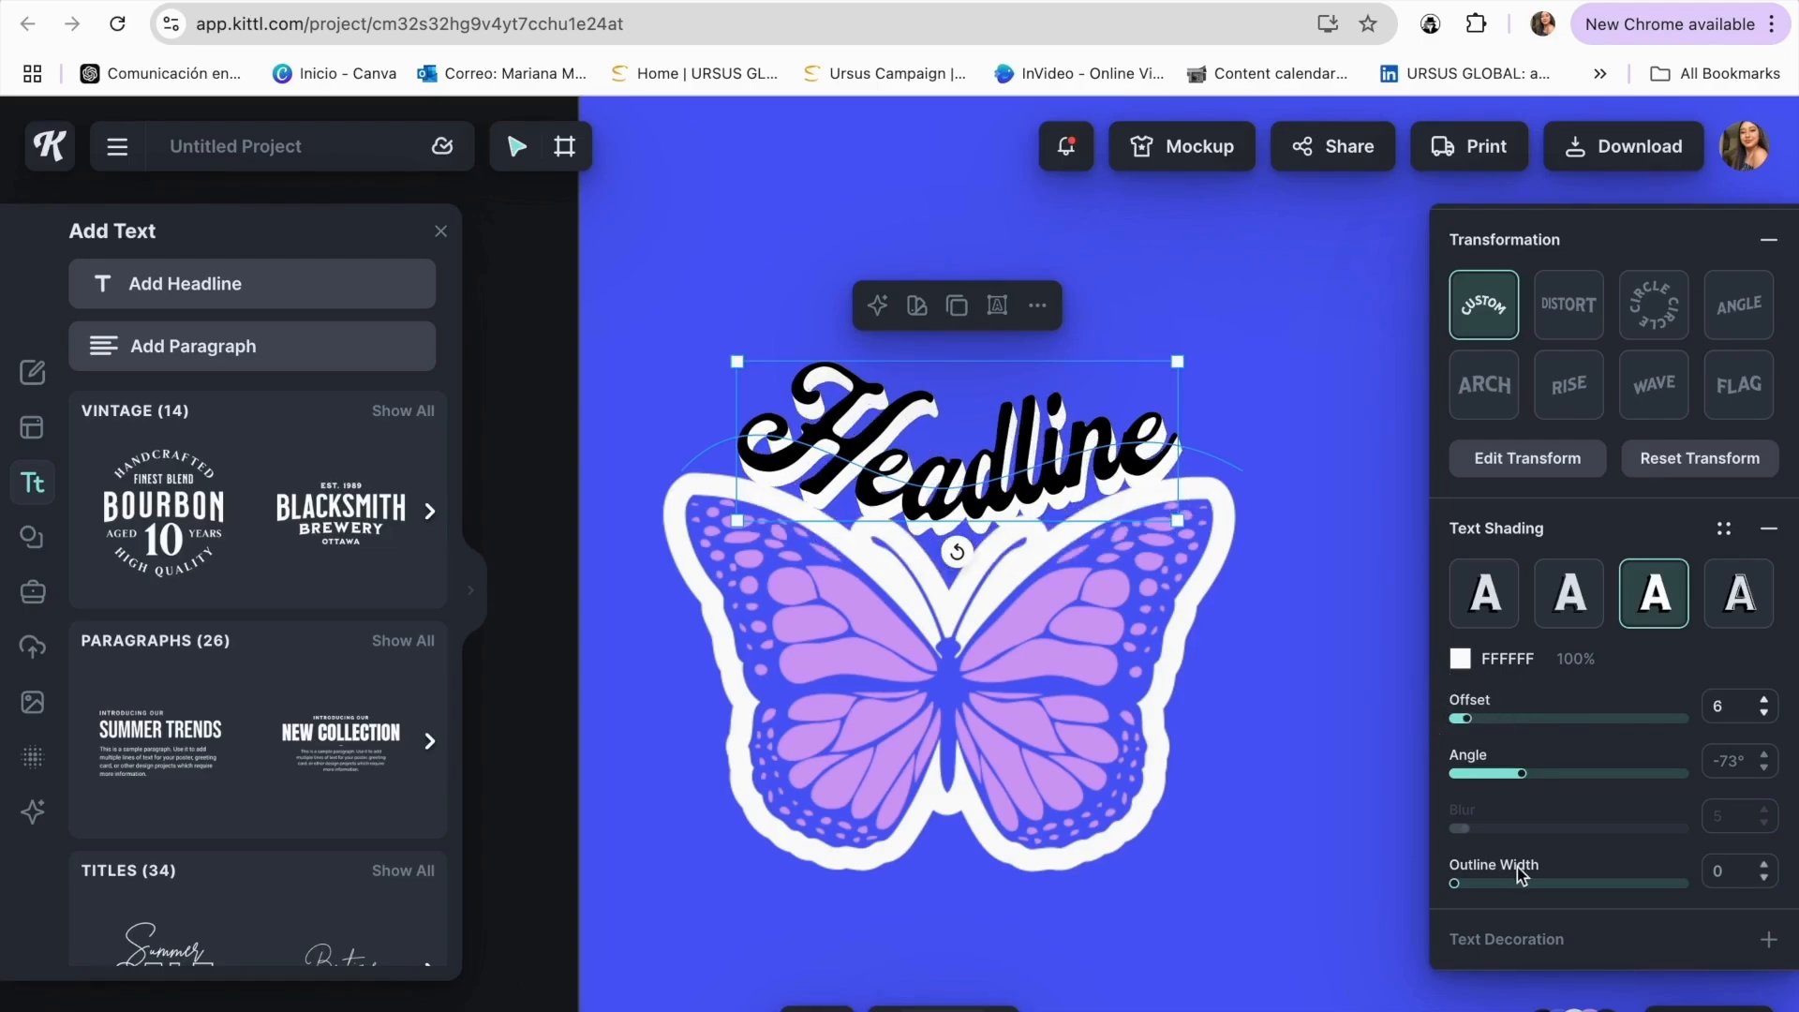
- Add a thin outline to the headline's block shadow and move the headline slightly higher above the butterfly
drag(1456, 890, 1459, 893)
click(1284, 616)
drag(1083, 446, 1083, 426)
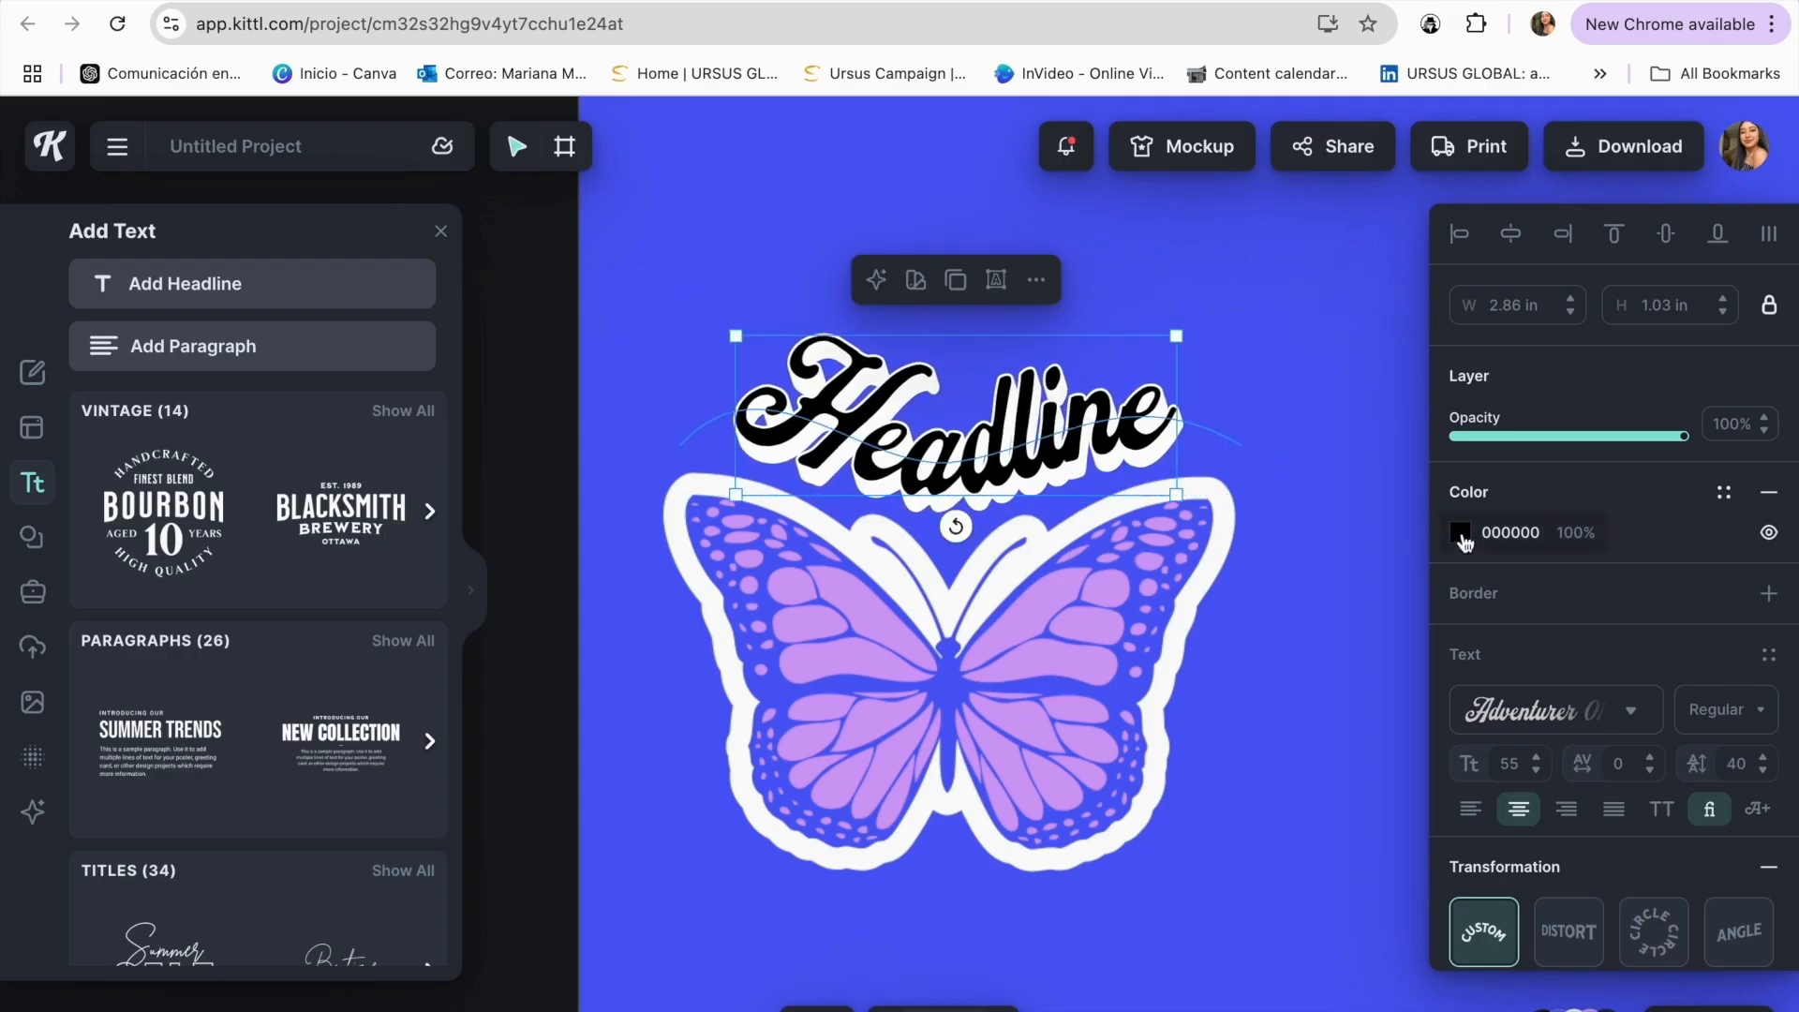
- Try document colours such as lilac D39EF8 and blue 505DF7 for the headline's fill, and settle on a purple
click(1463, 538)
click(1177, 1010)
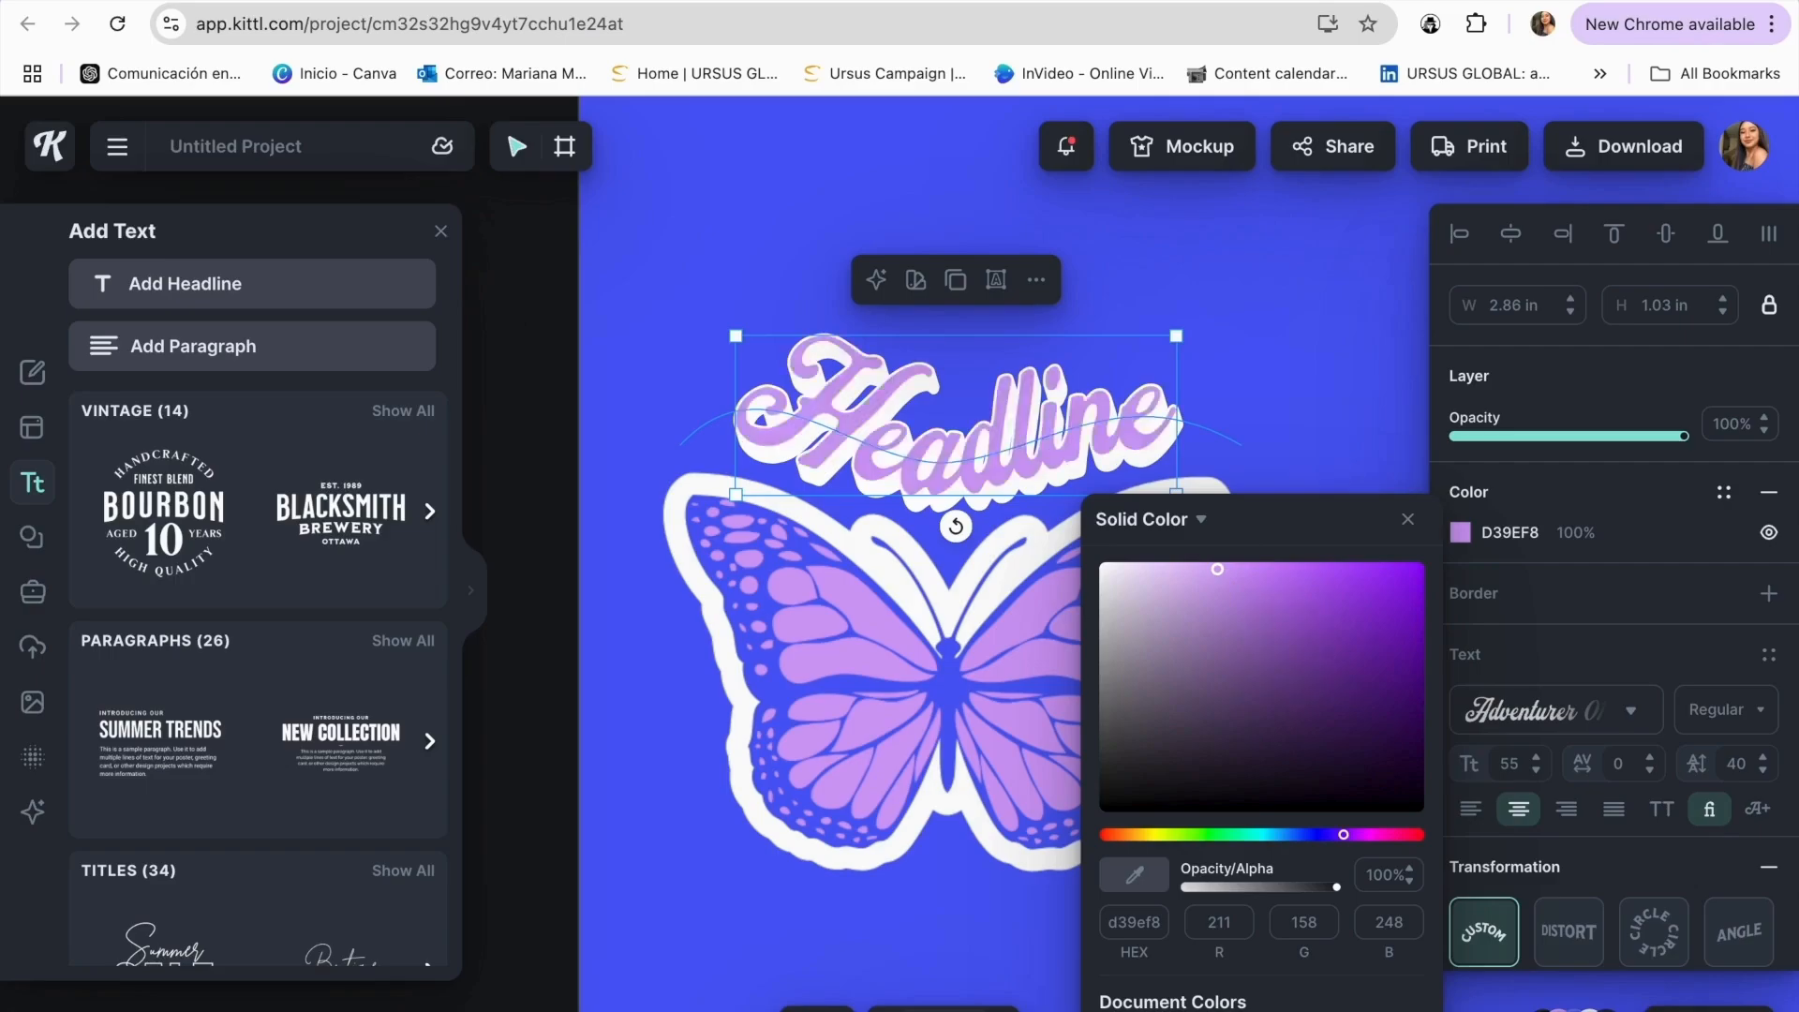
click(1233, 1011)
click(1289, 1010)
click(1345, 1010)
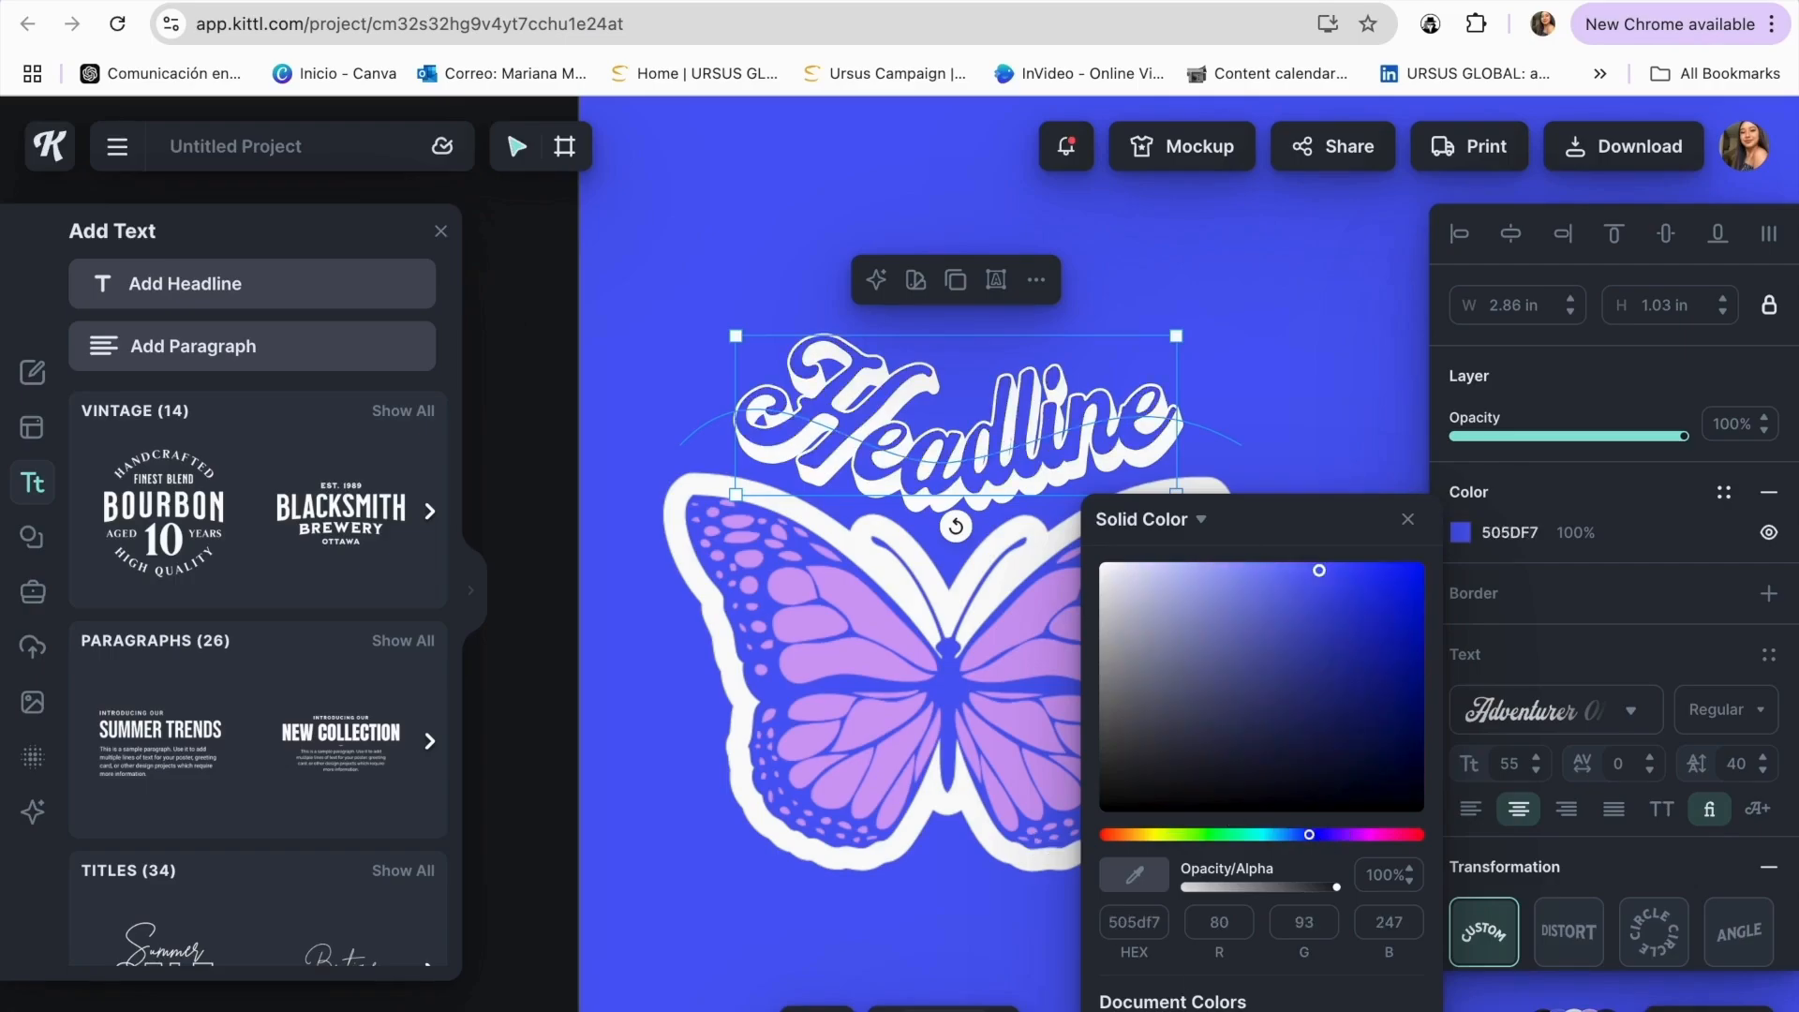
click(1287, 412)
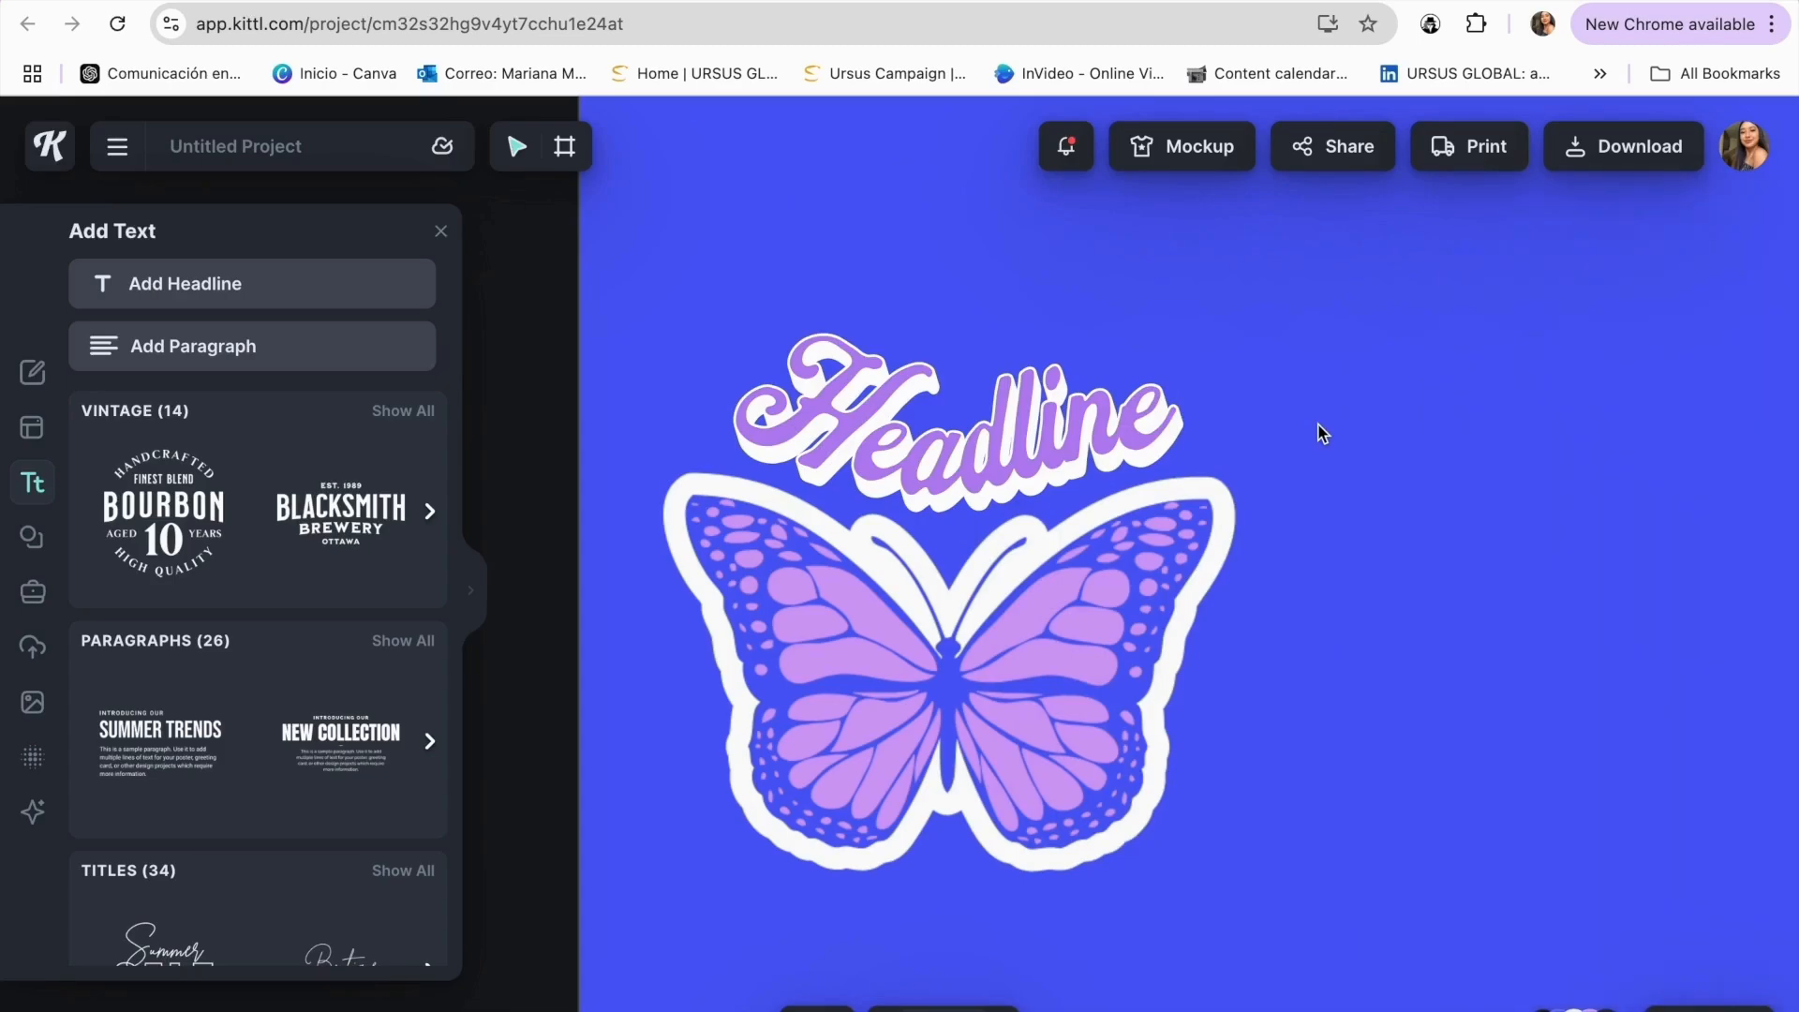
- Select the headline and butterfly together, enlarge them slightly and reposition them beneath the Pink Preppy title
scroll(1330, 407, down, 5)
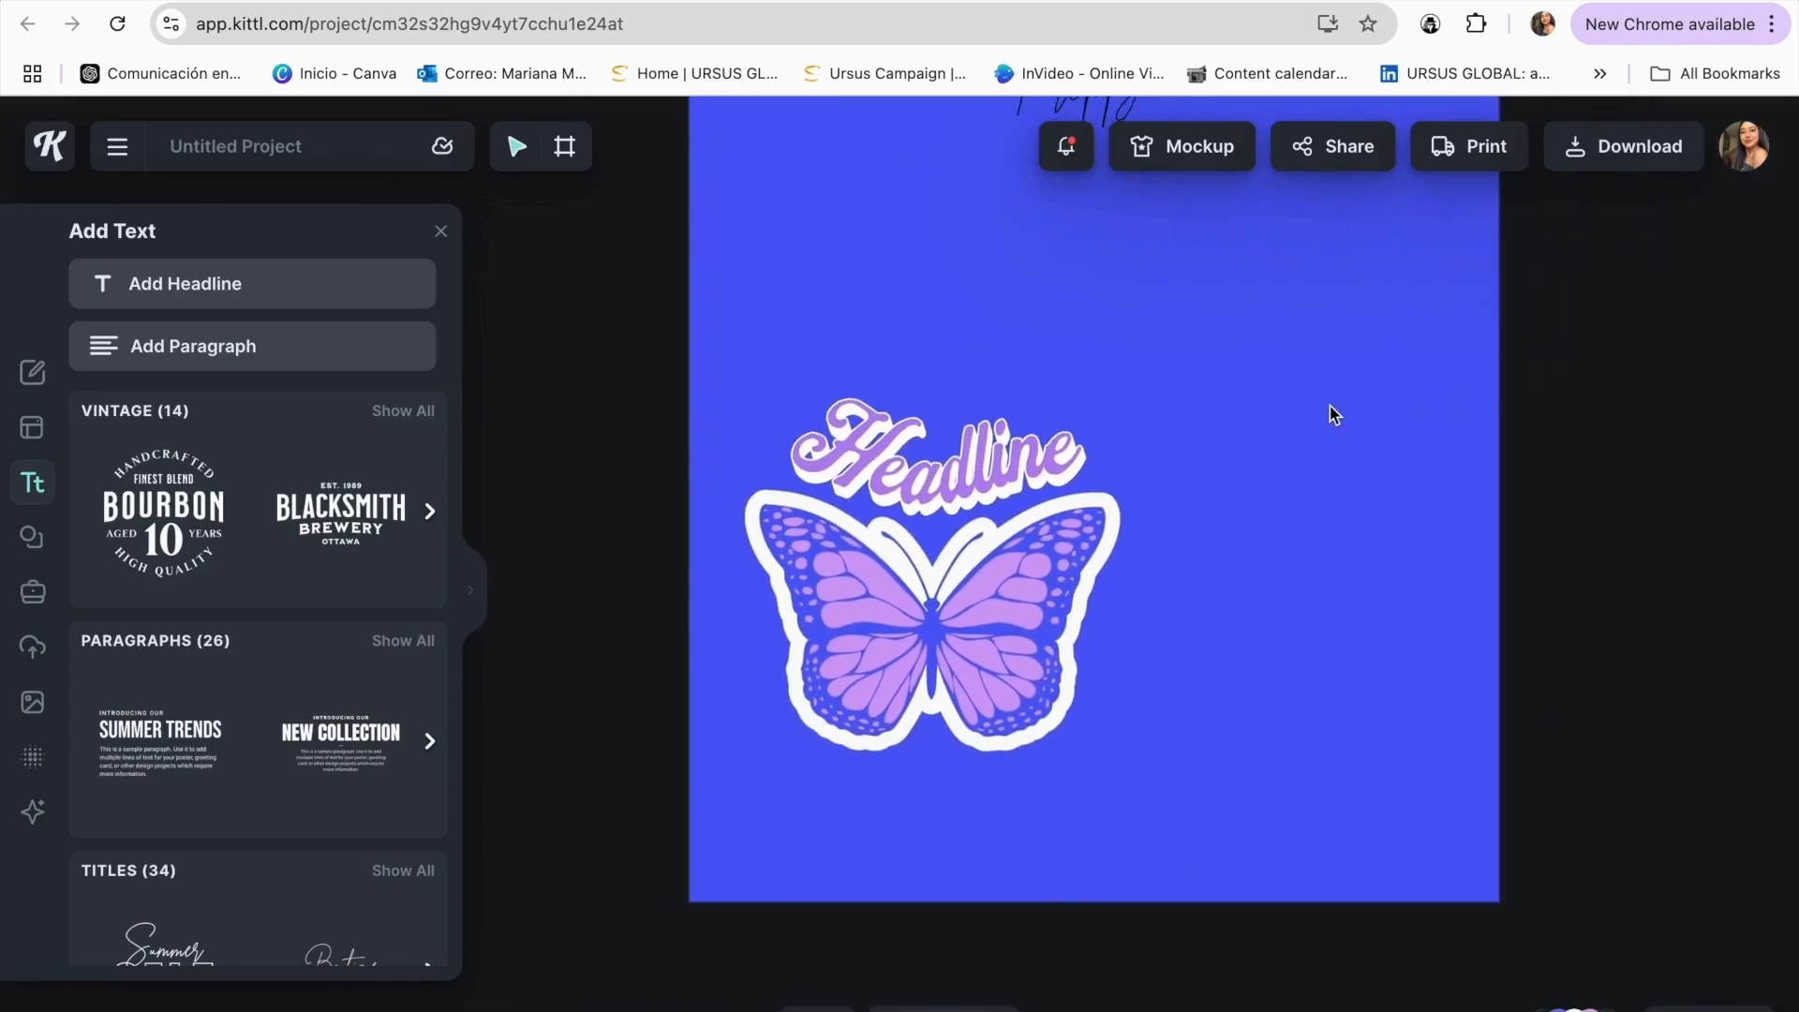
drag(712, 527, 981, 519)
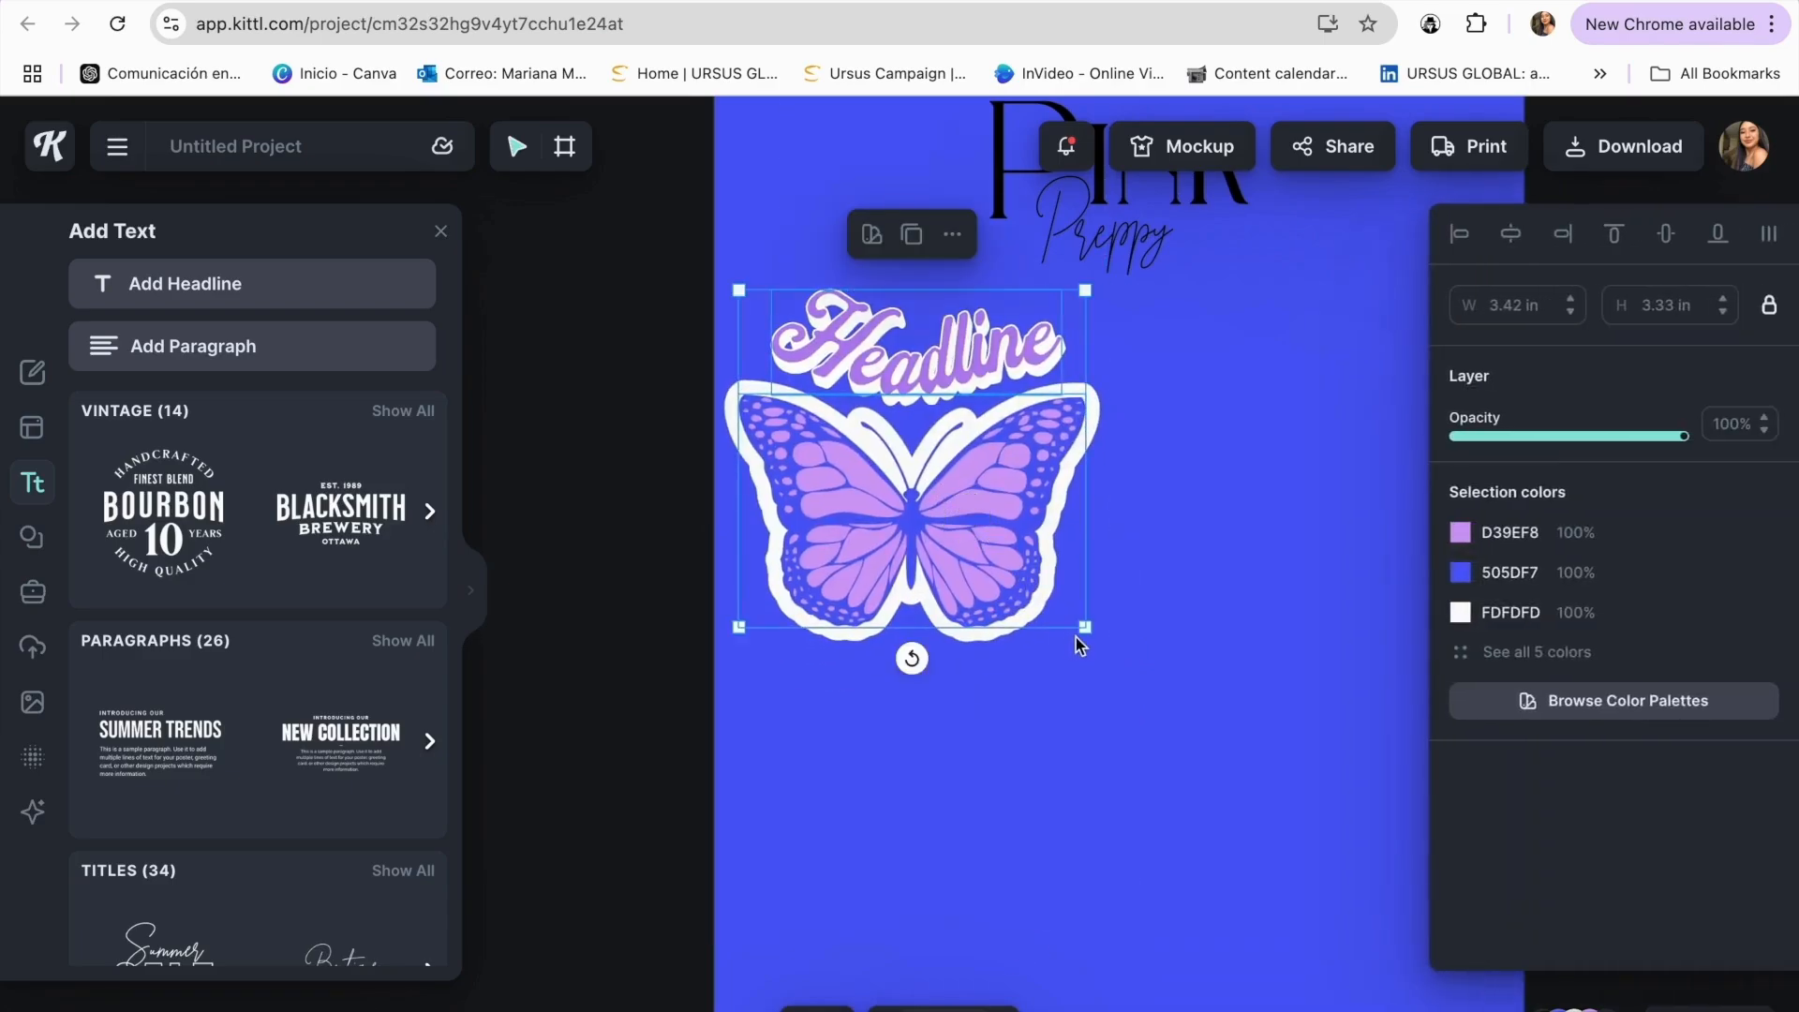
drag(1084, 624, 1113, 652)
drag(997, 565, 1014, 571)
click(1208, 591)
- Change the title word Pink to near-white F4F1F1 and the script word Preppy to white
scroll(1207, 571, up, 1)
click(1184, 242)
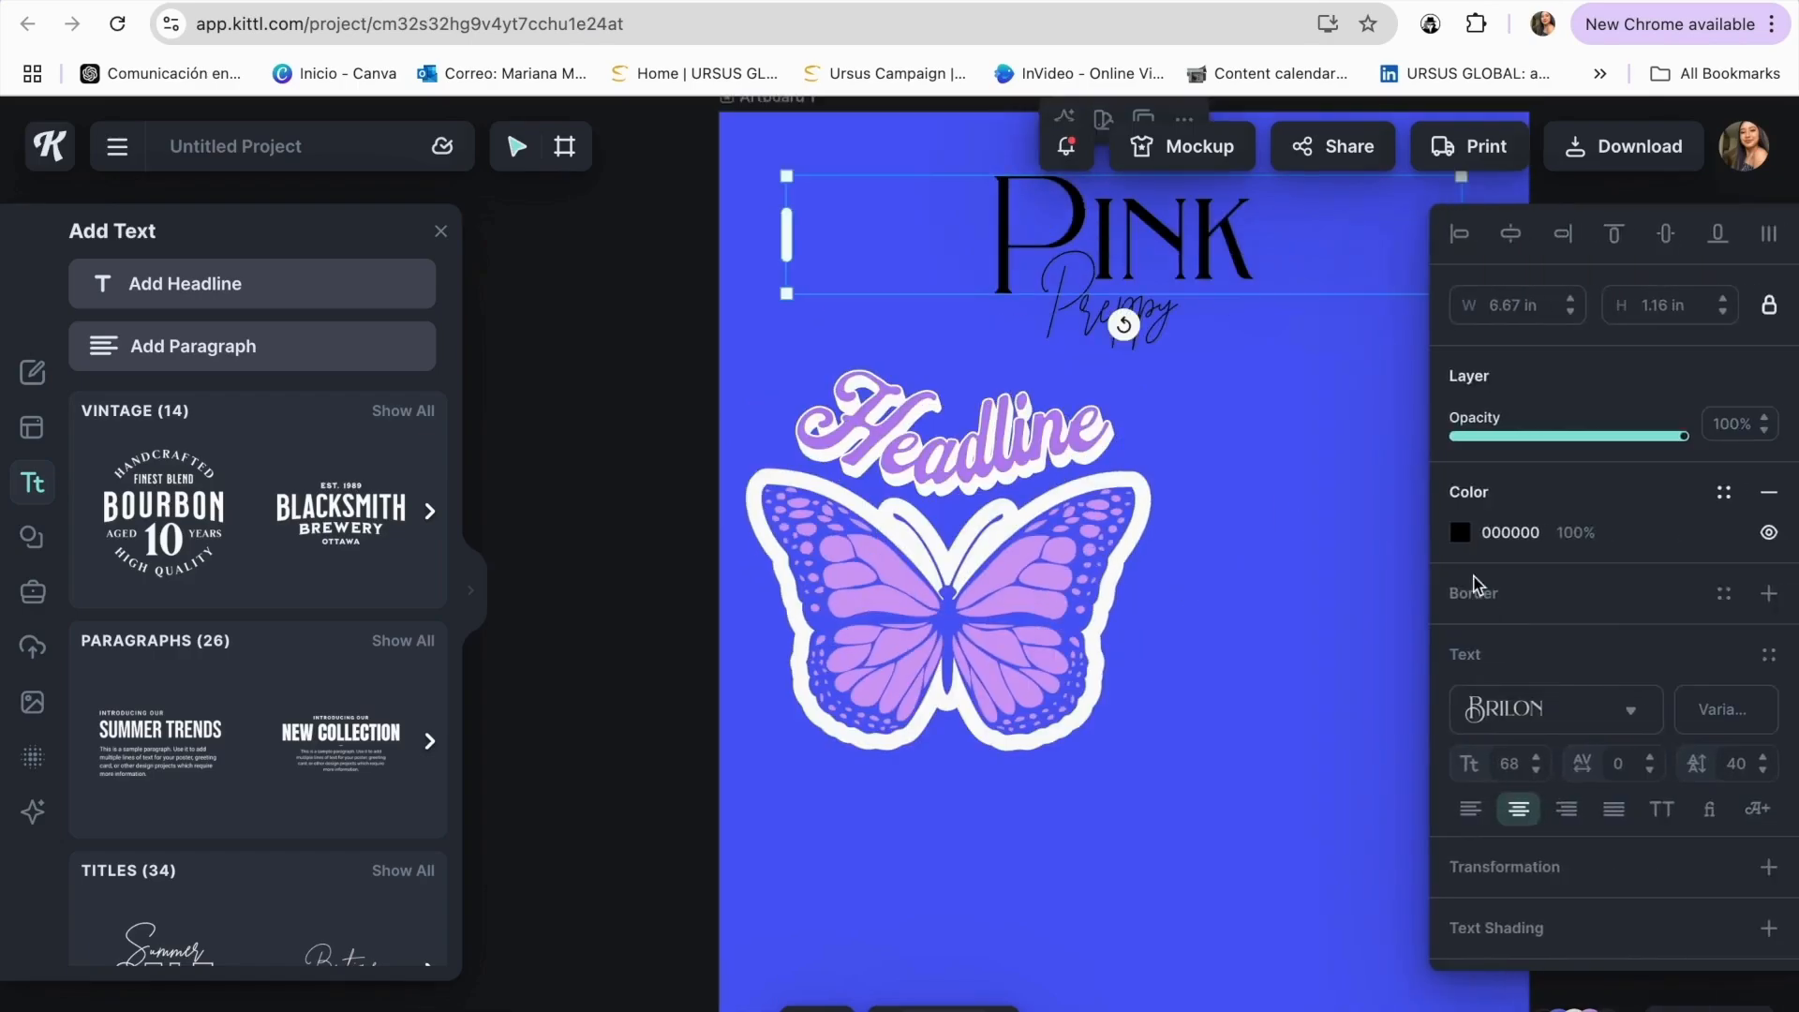
click(1460, 532)
click(1103, 574)
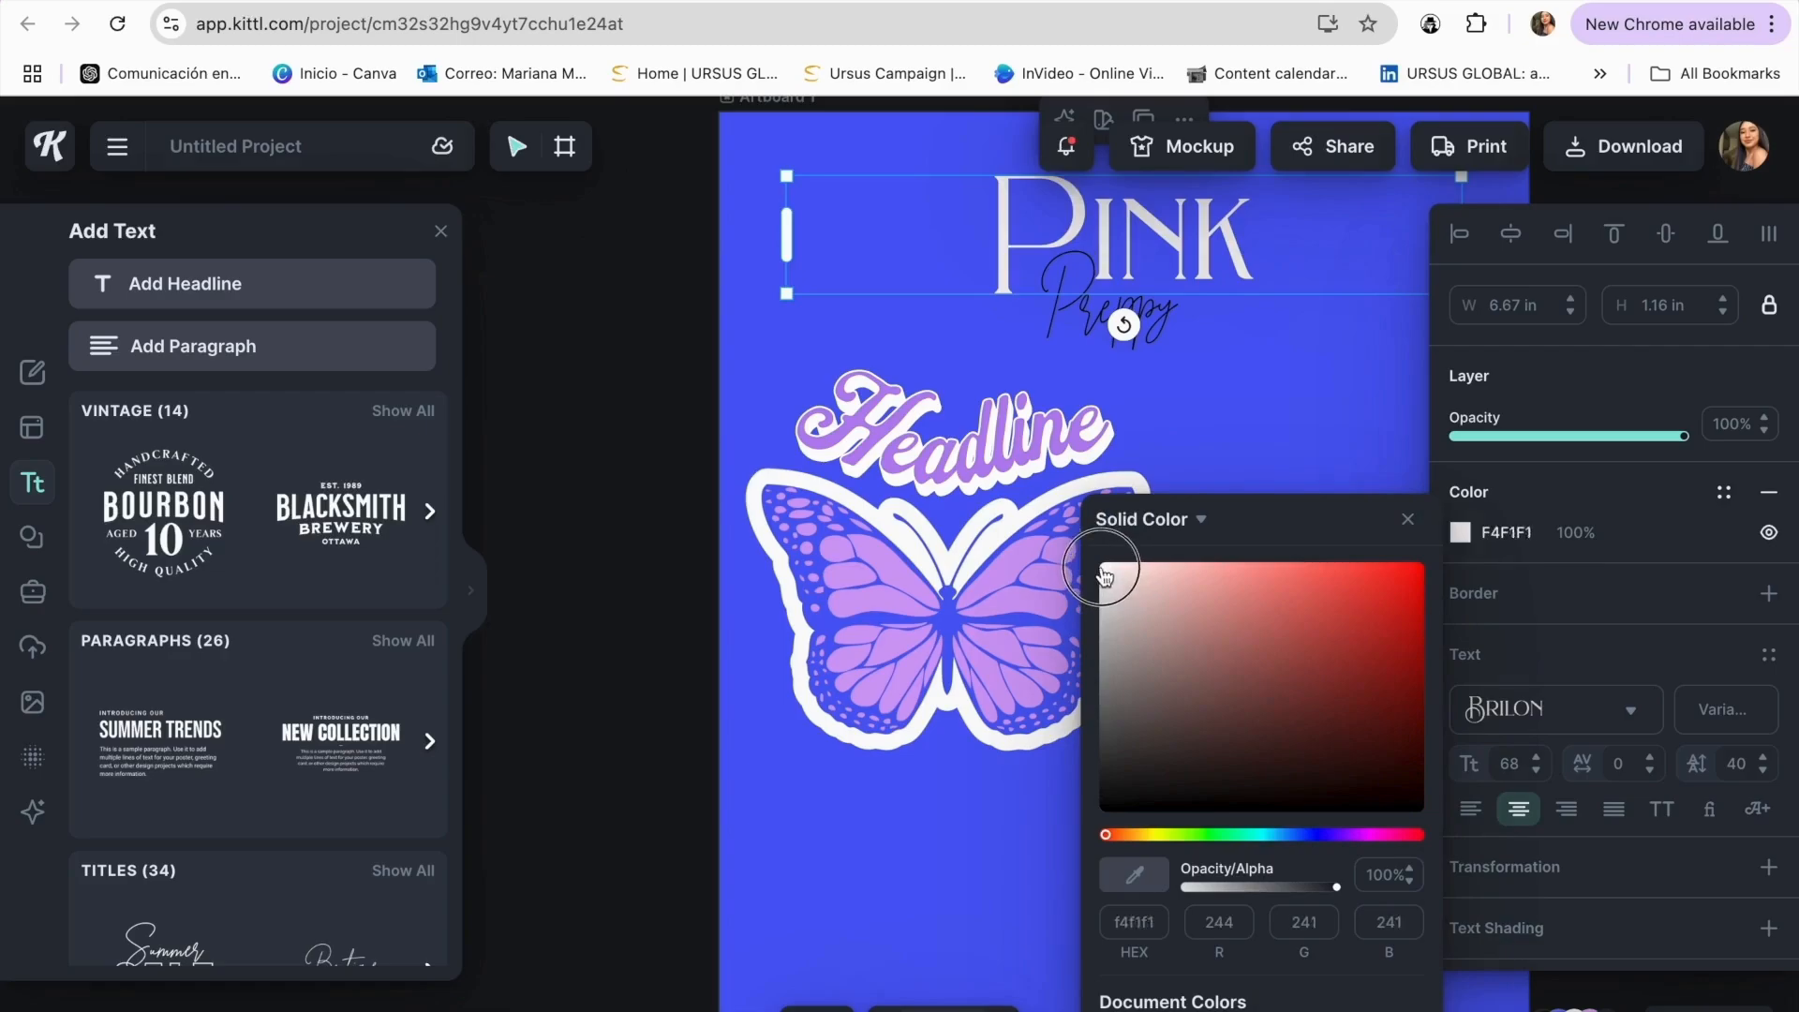
click(1068, 310)
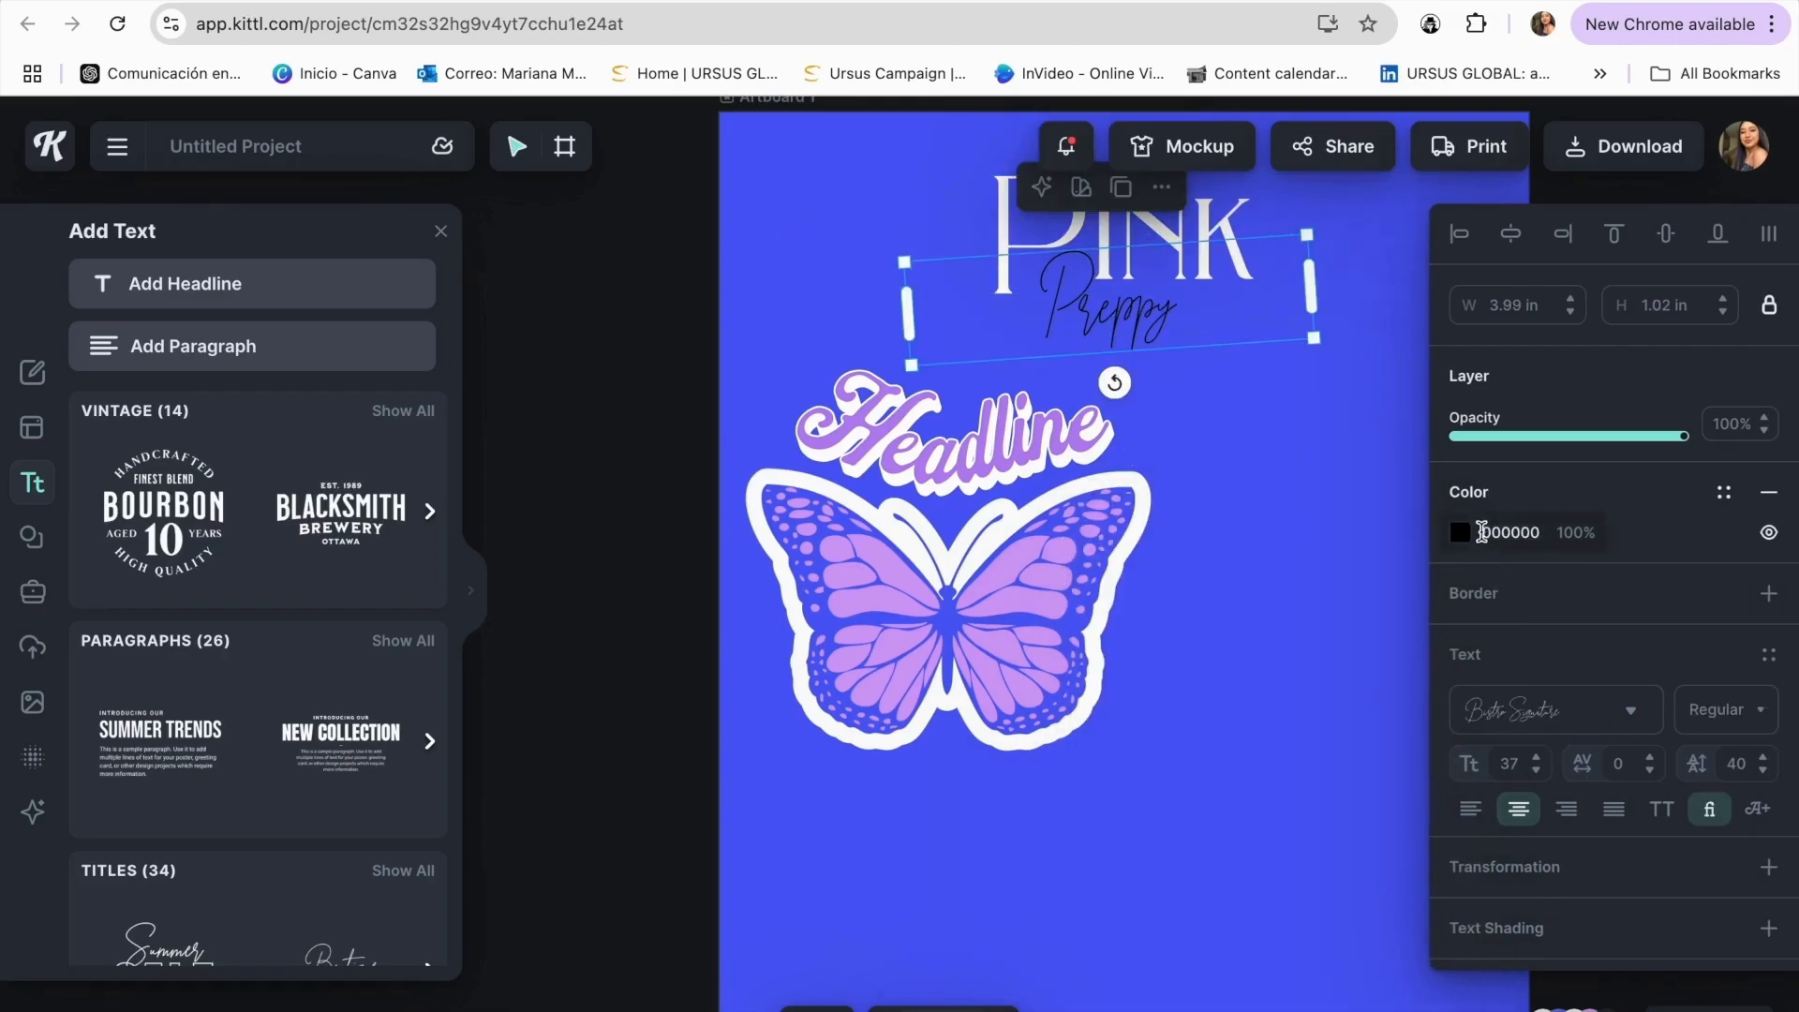
click(1467, 536)
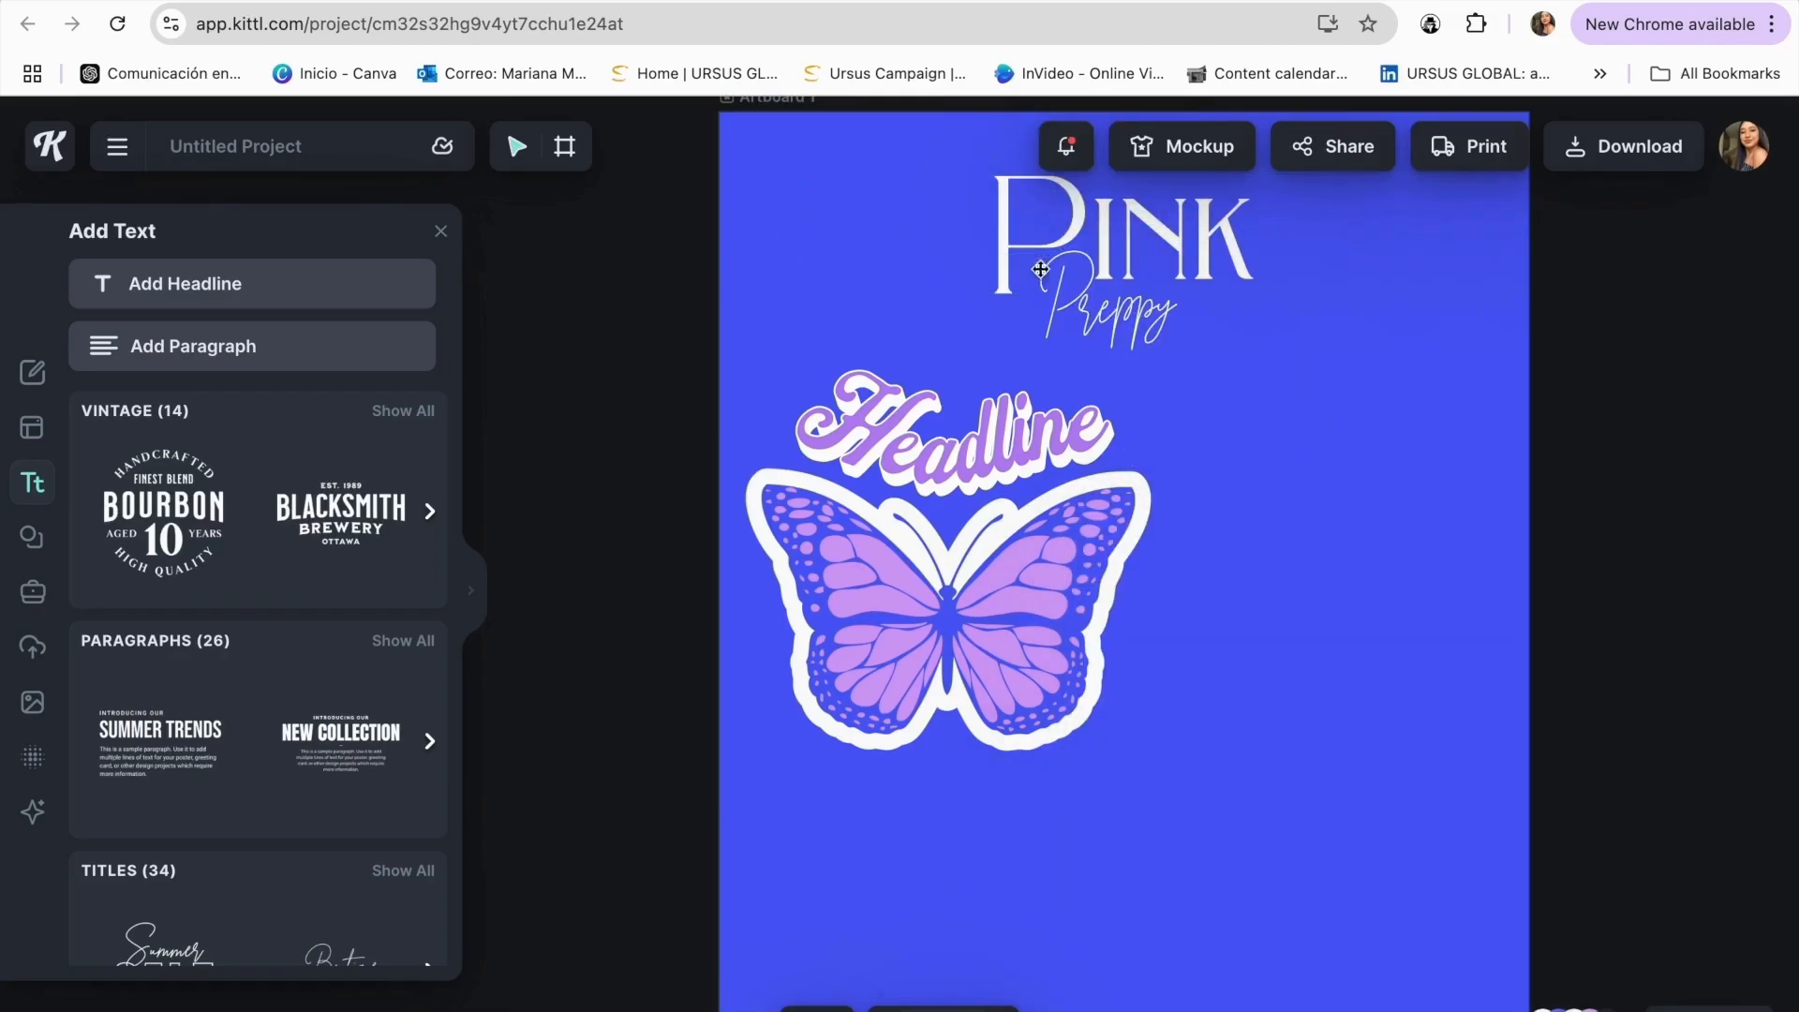
- Set up an AI-generated image with the prompt "create a cute cat wearing pink sunglasses" and the Kawaii Icon clipart style
scroll(1301, 538, right, 1)
scroll(1301, 538, up, 1)
scroll(1301, 538, left, 1)
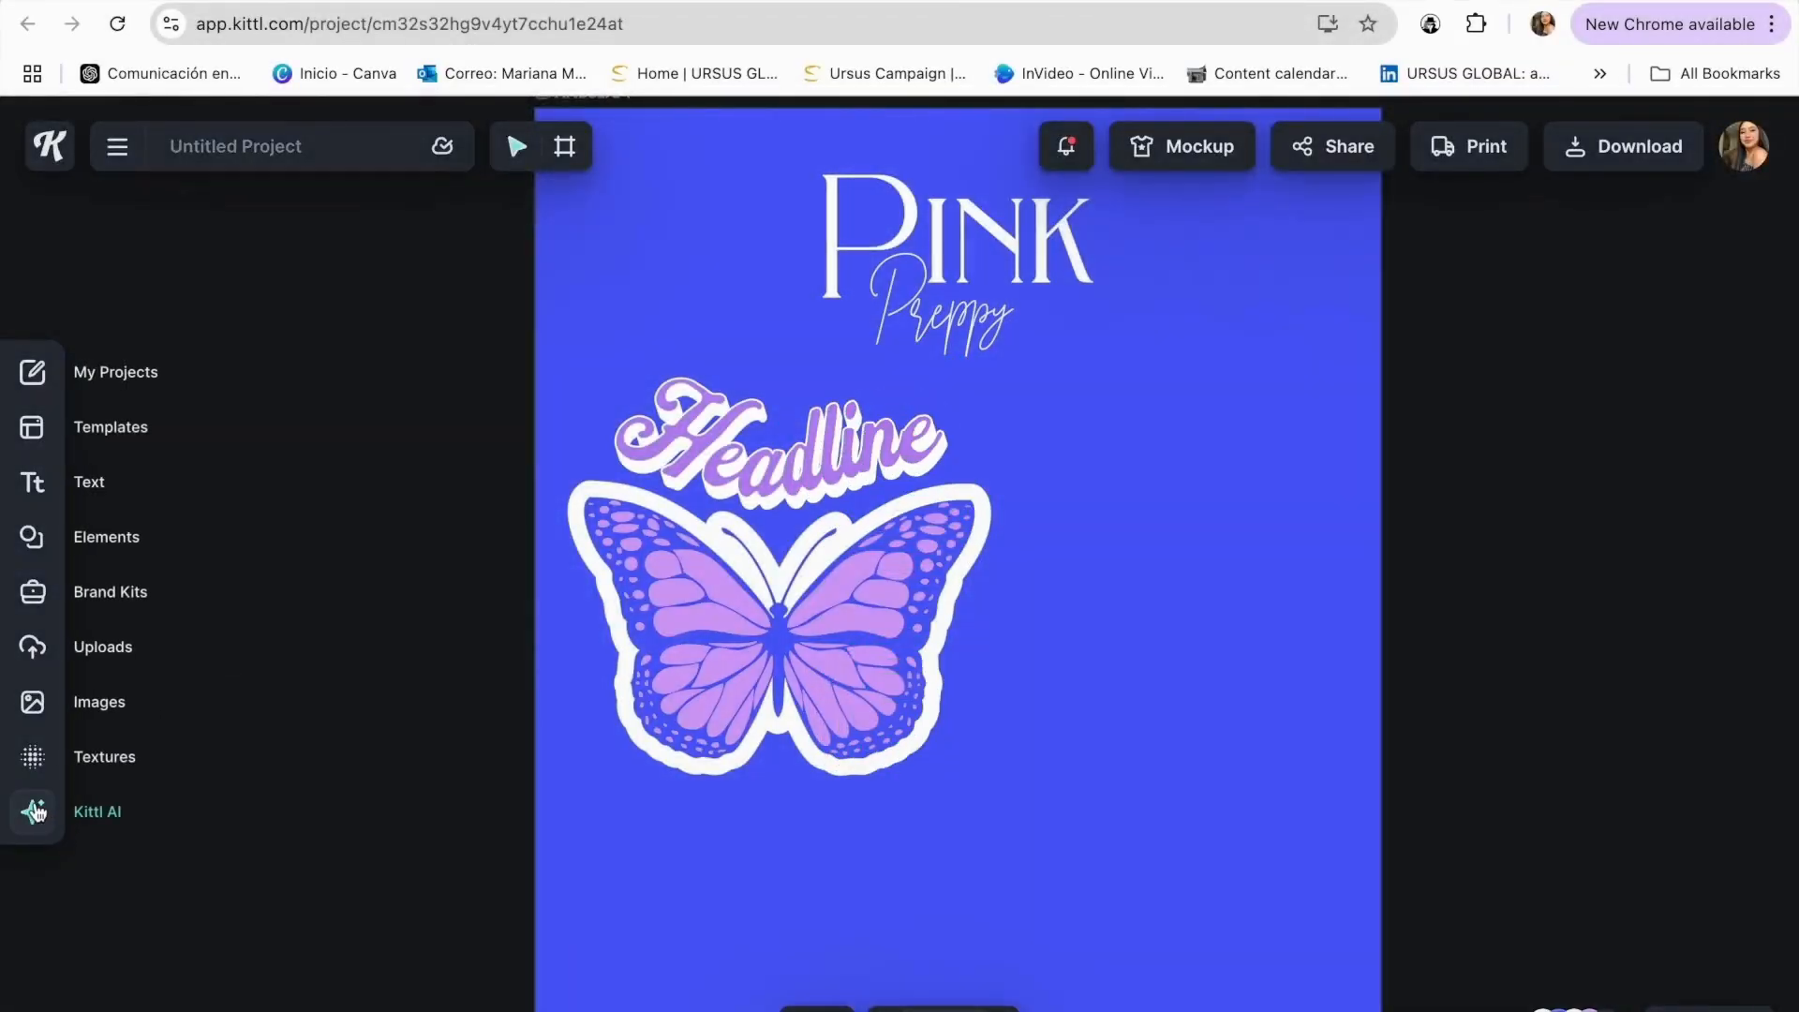
click(30, 815)
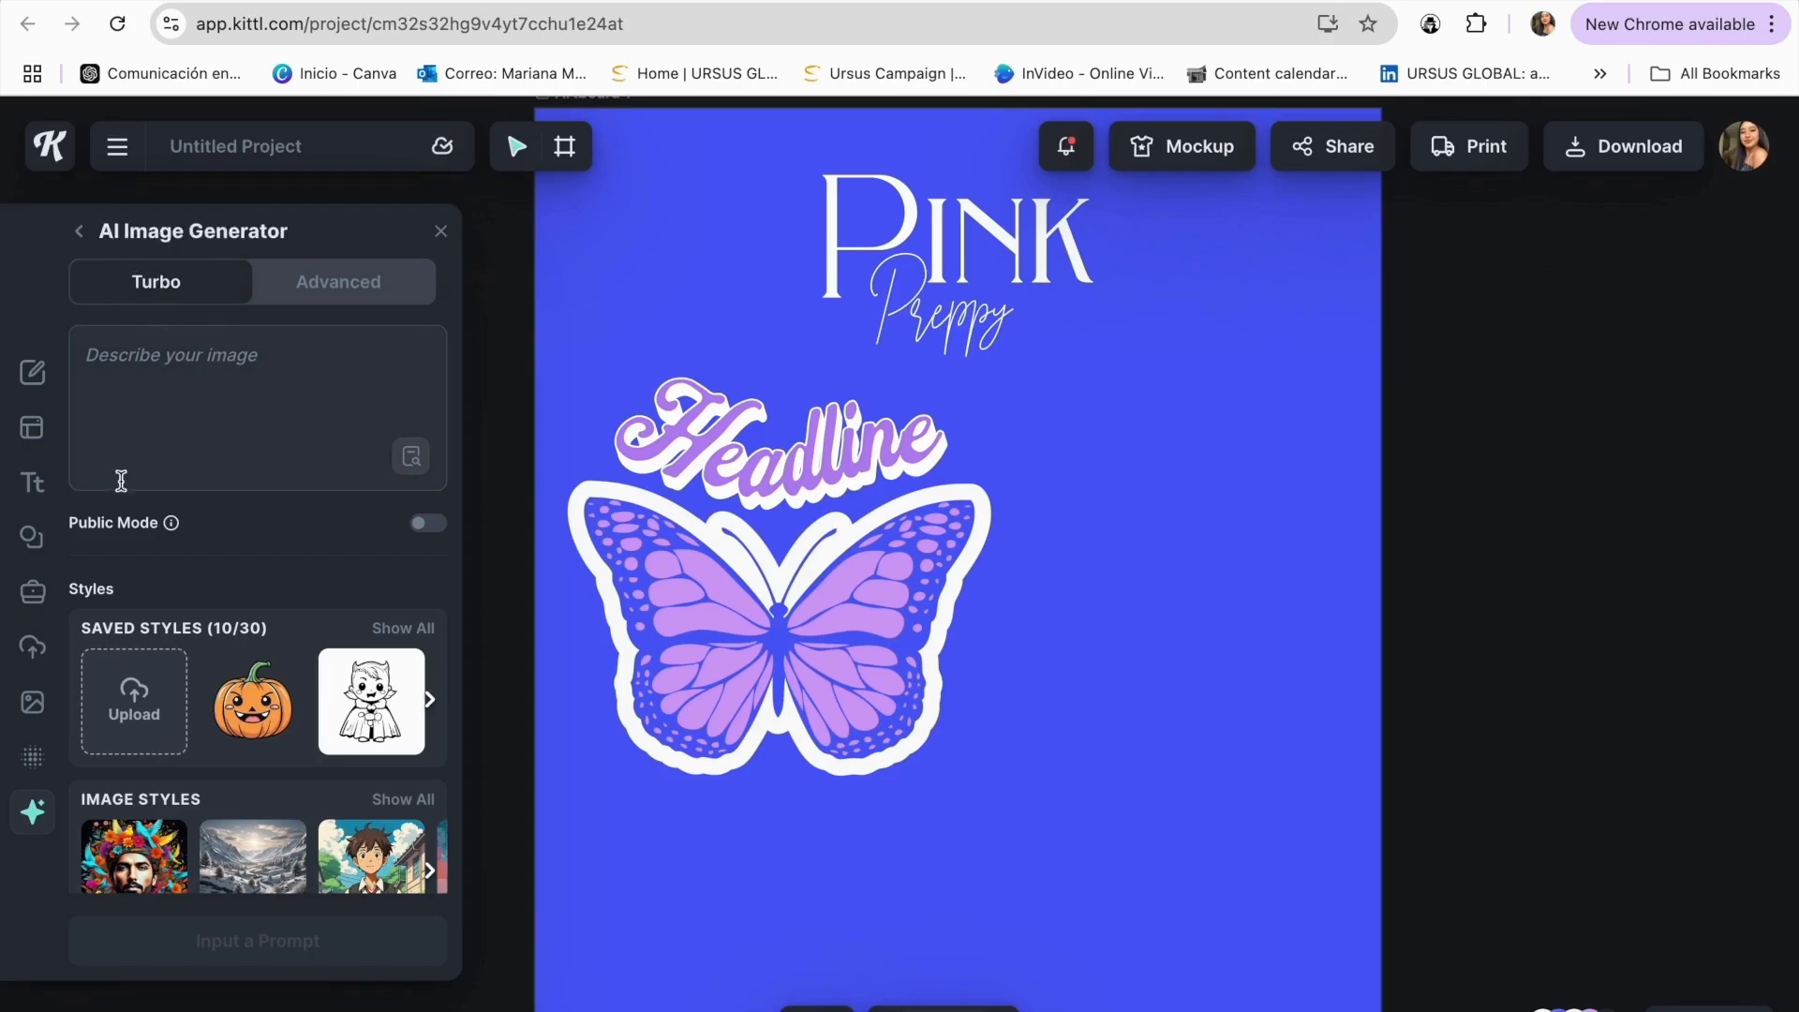
click(173, 366)
text(create a cute cat wearing pink sunglasses)
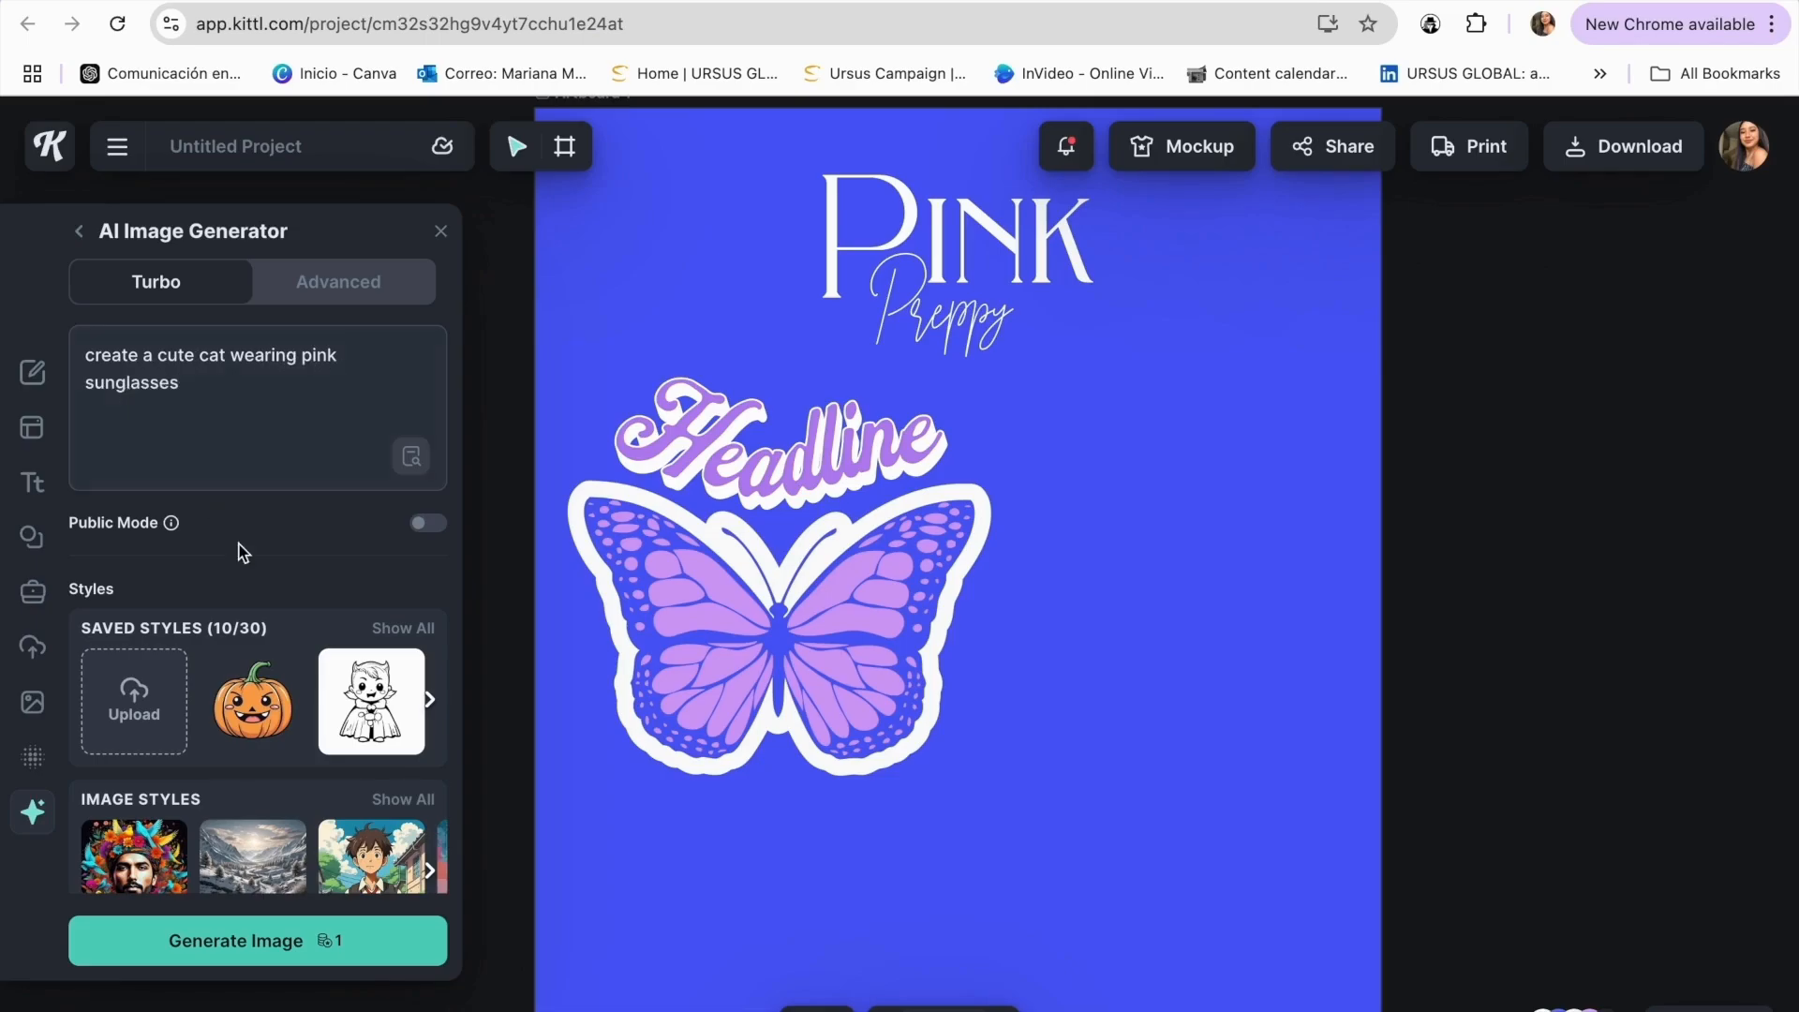
scroll(242, 551, down, 3)
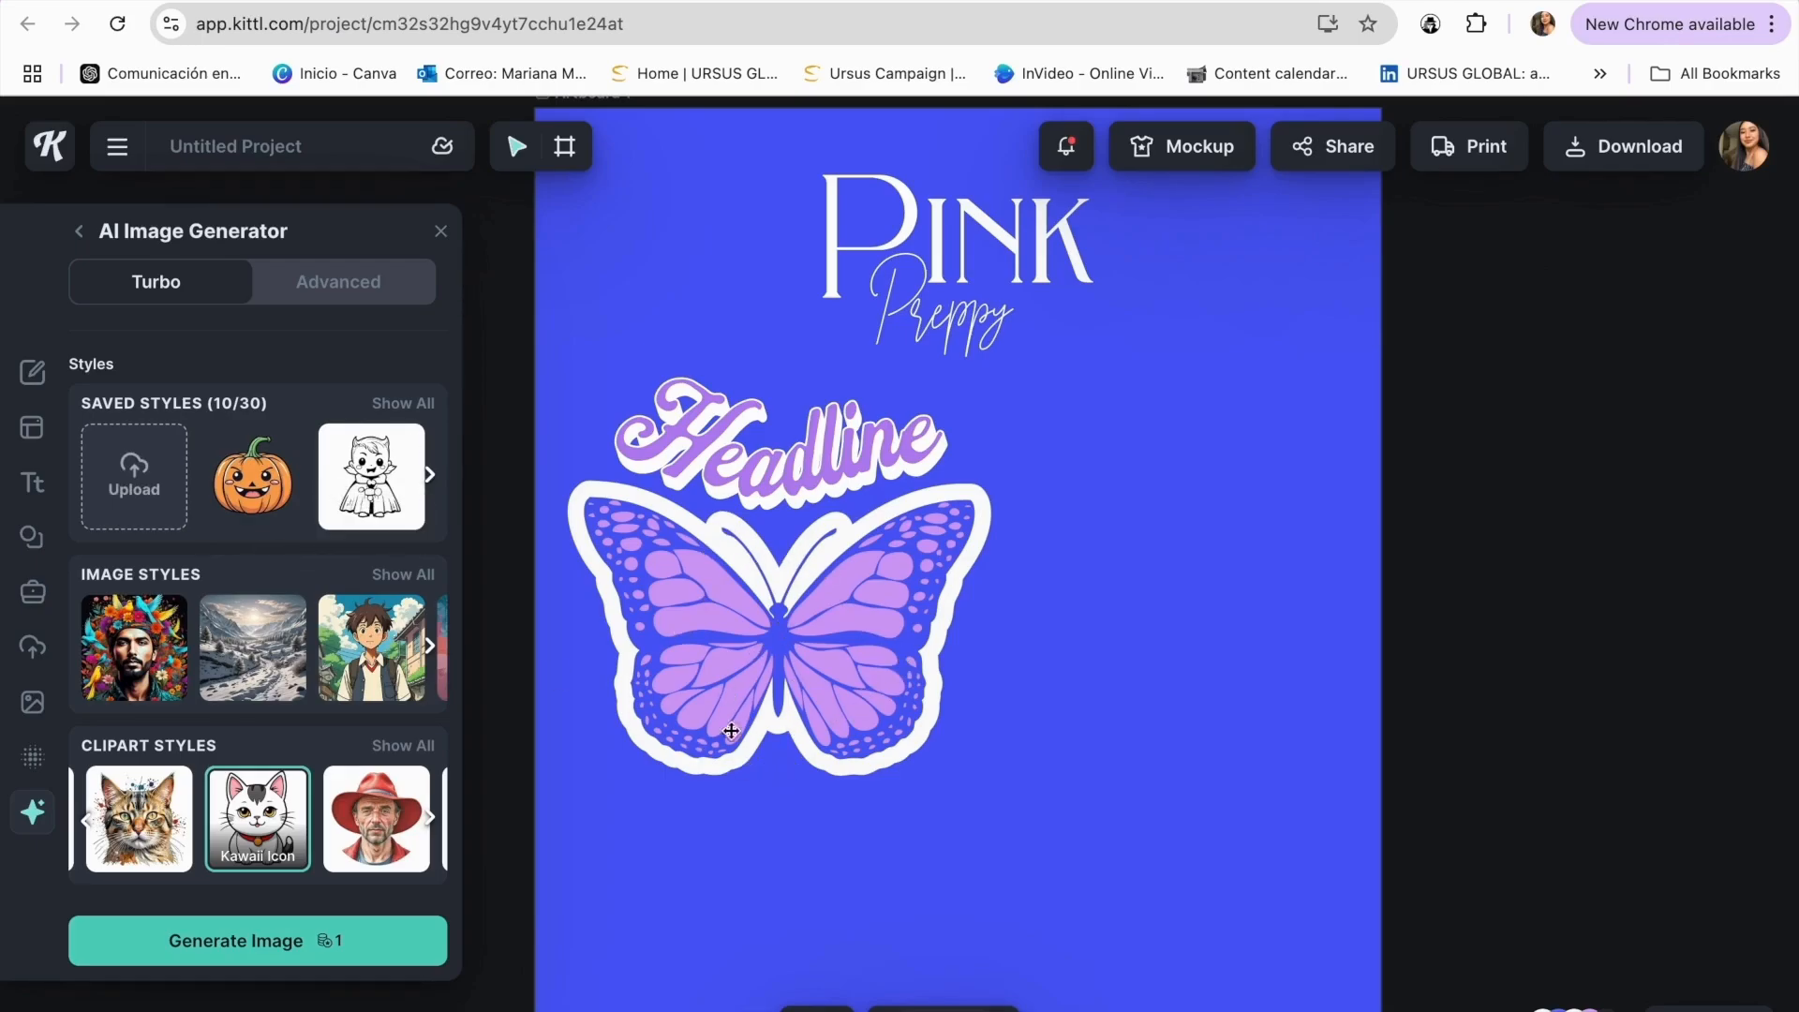
- Save the butterfly illustration as a custom image generation style
click(717, 684)
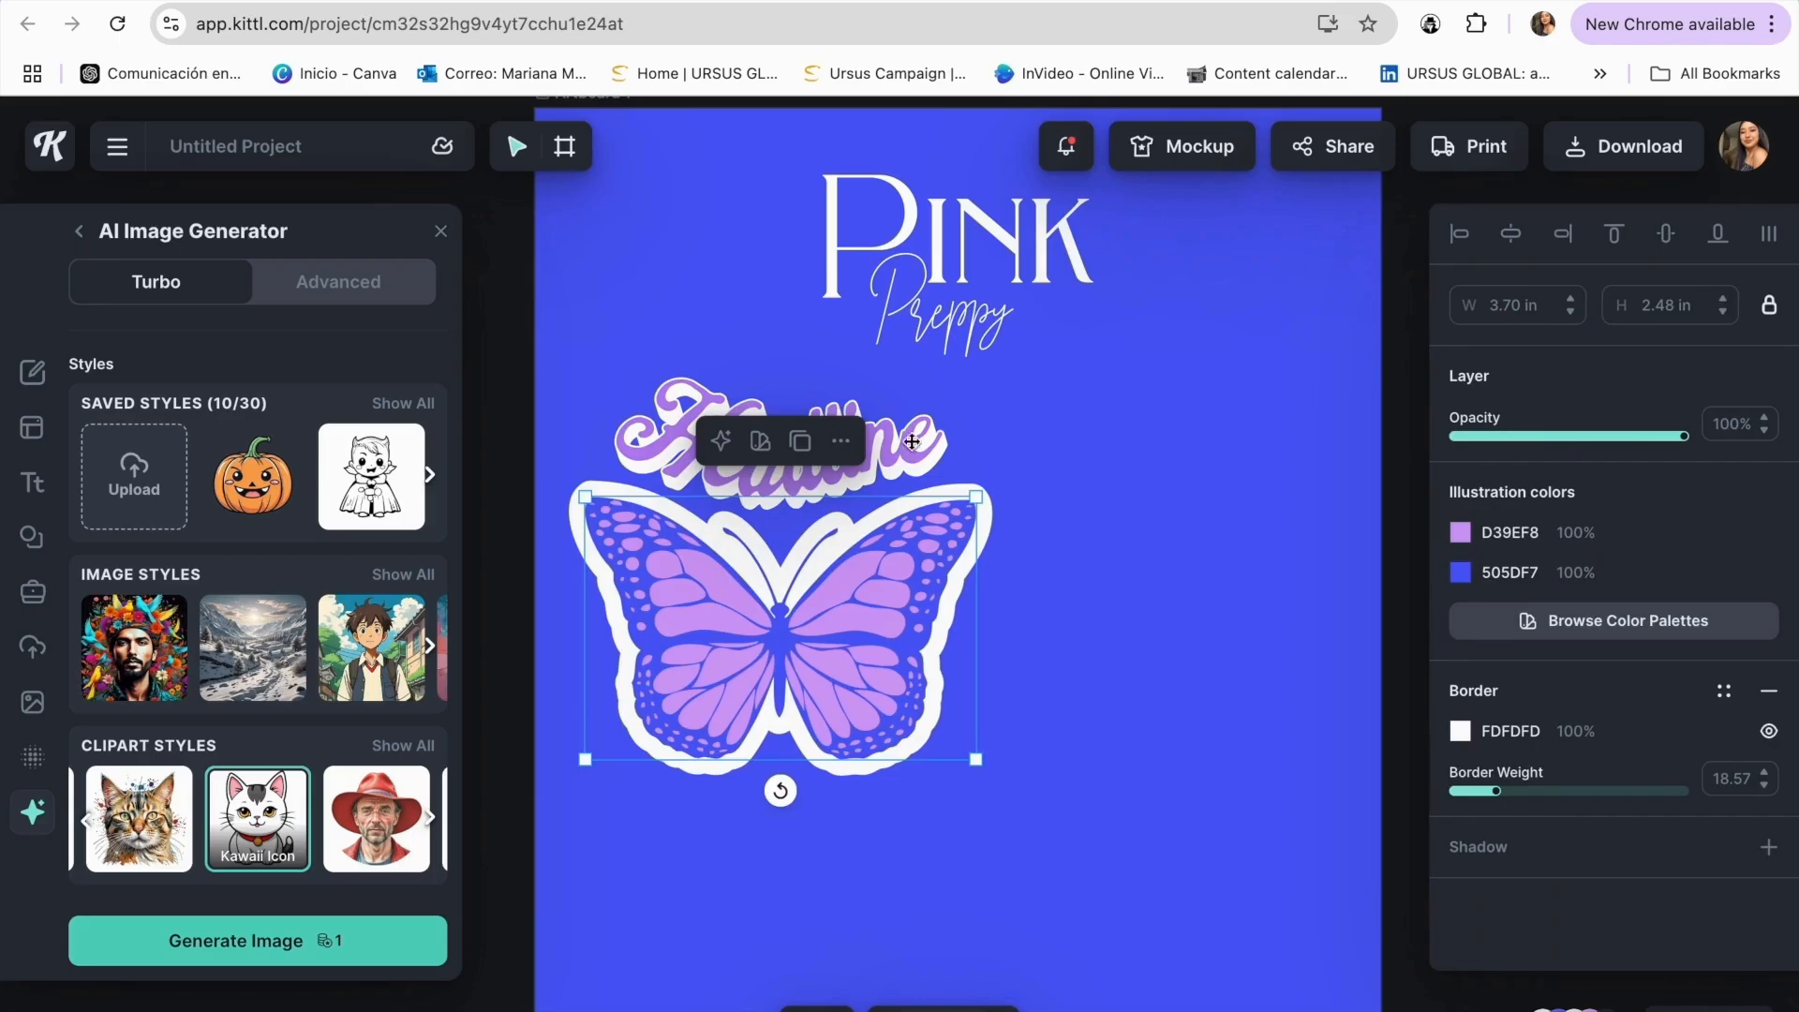
click(849, 442)
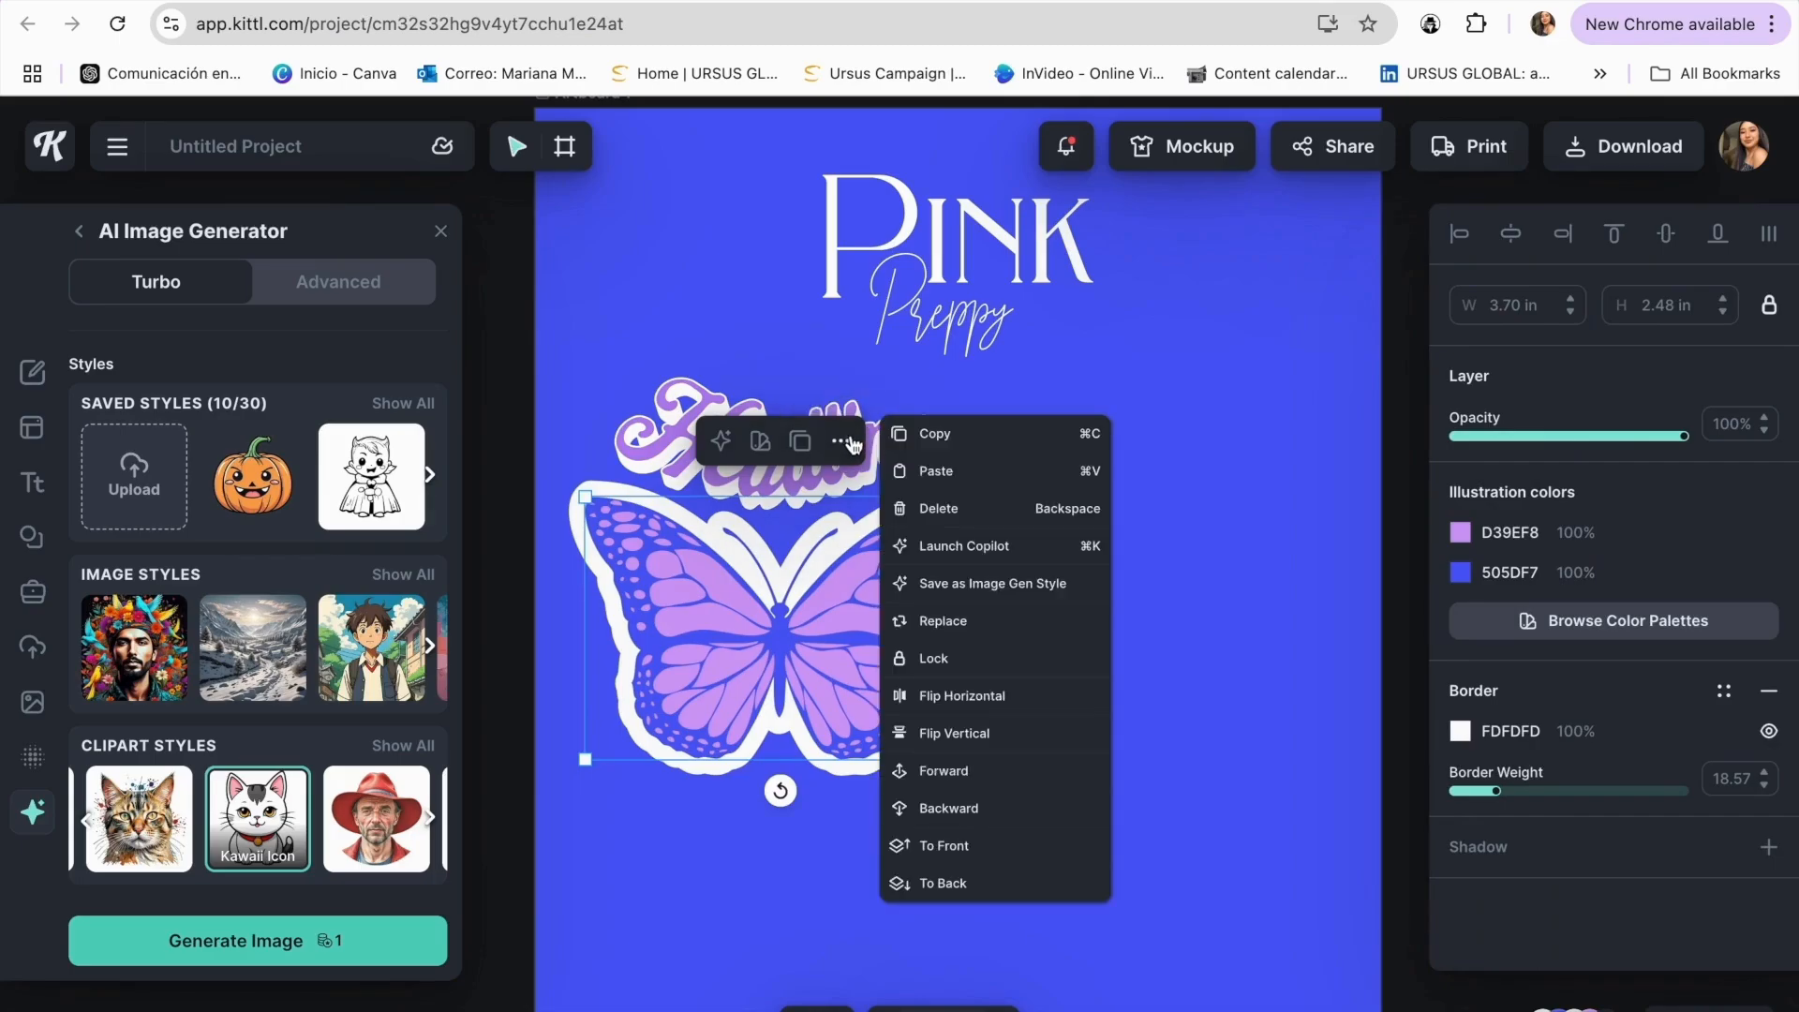
click(993, 583)
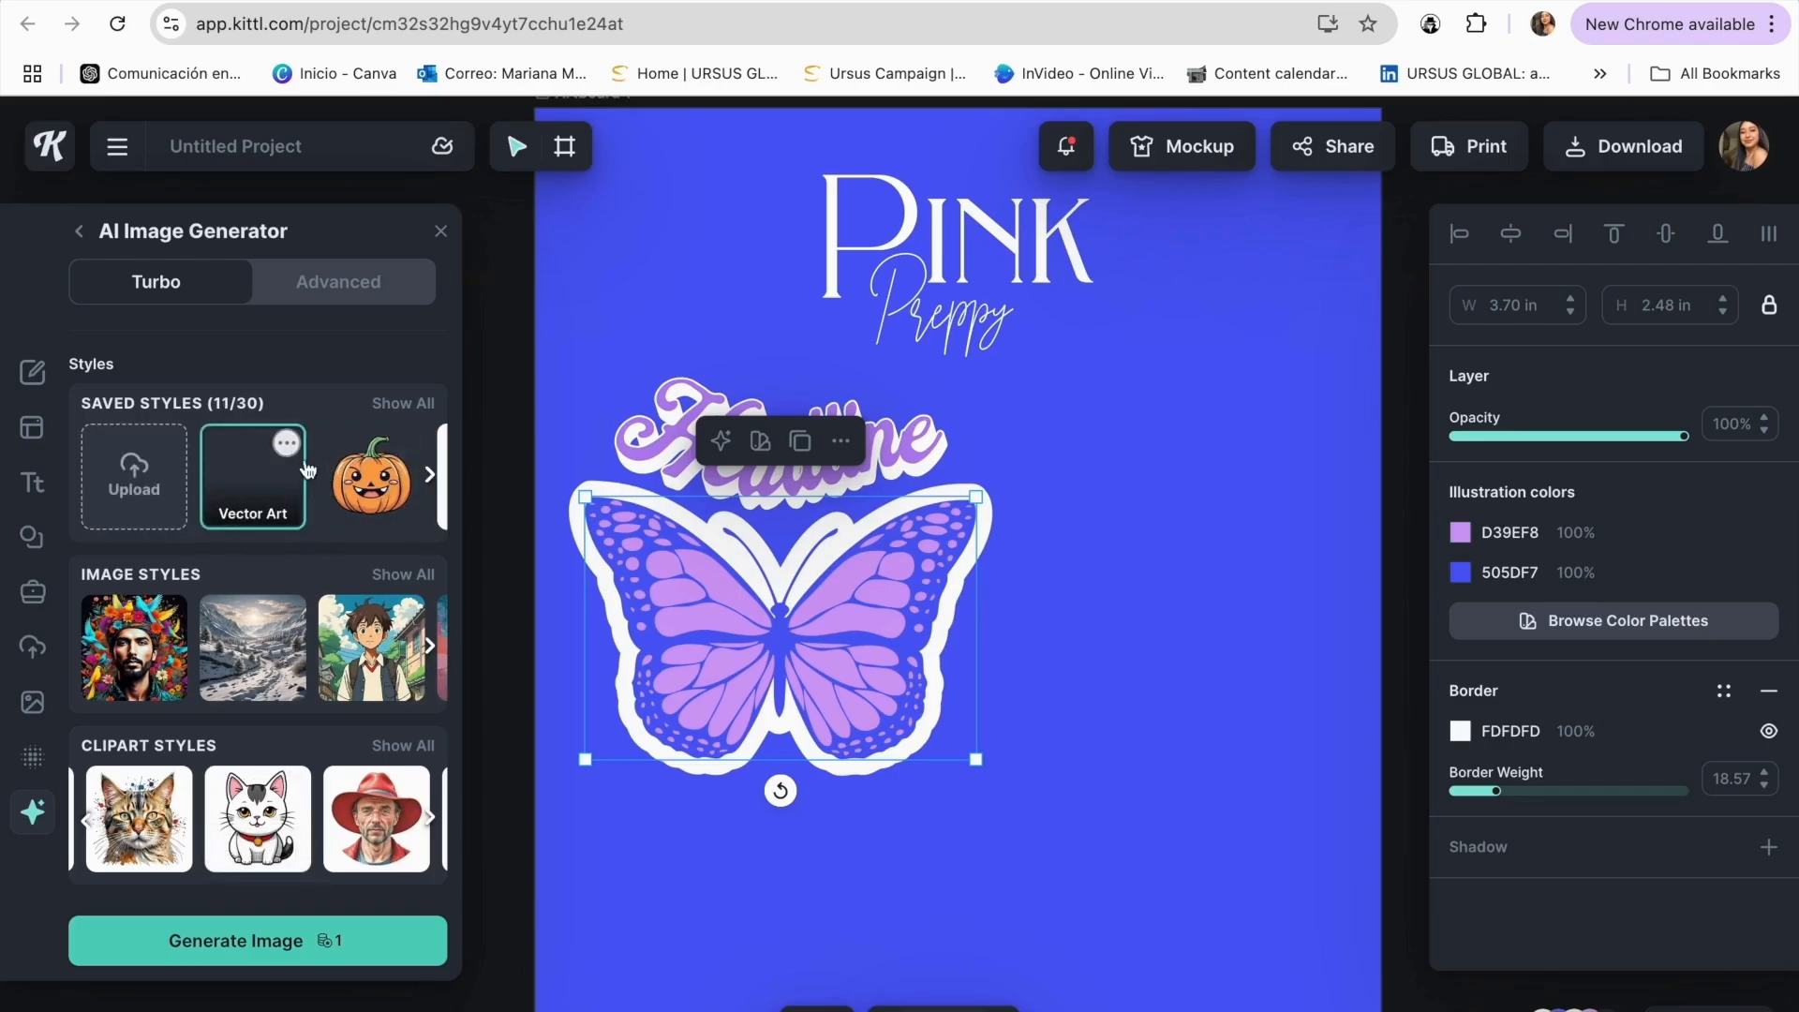
- Look through the Turbo generator's image, clipart and vector styles
scroll(300, 525, down, 2)
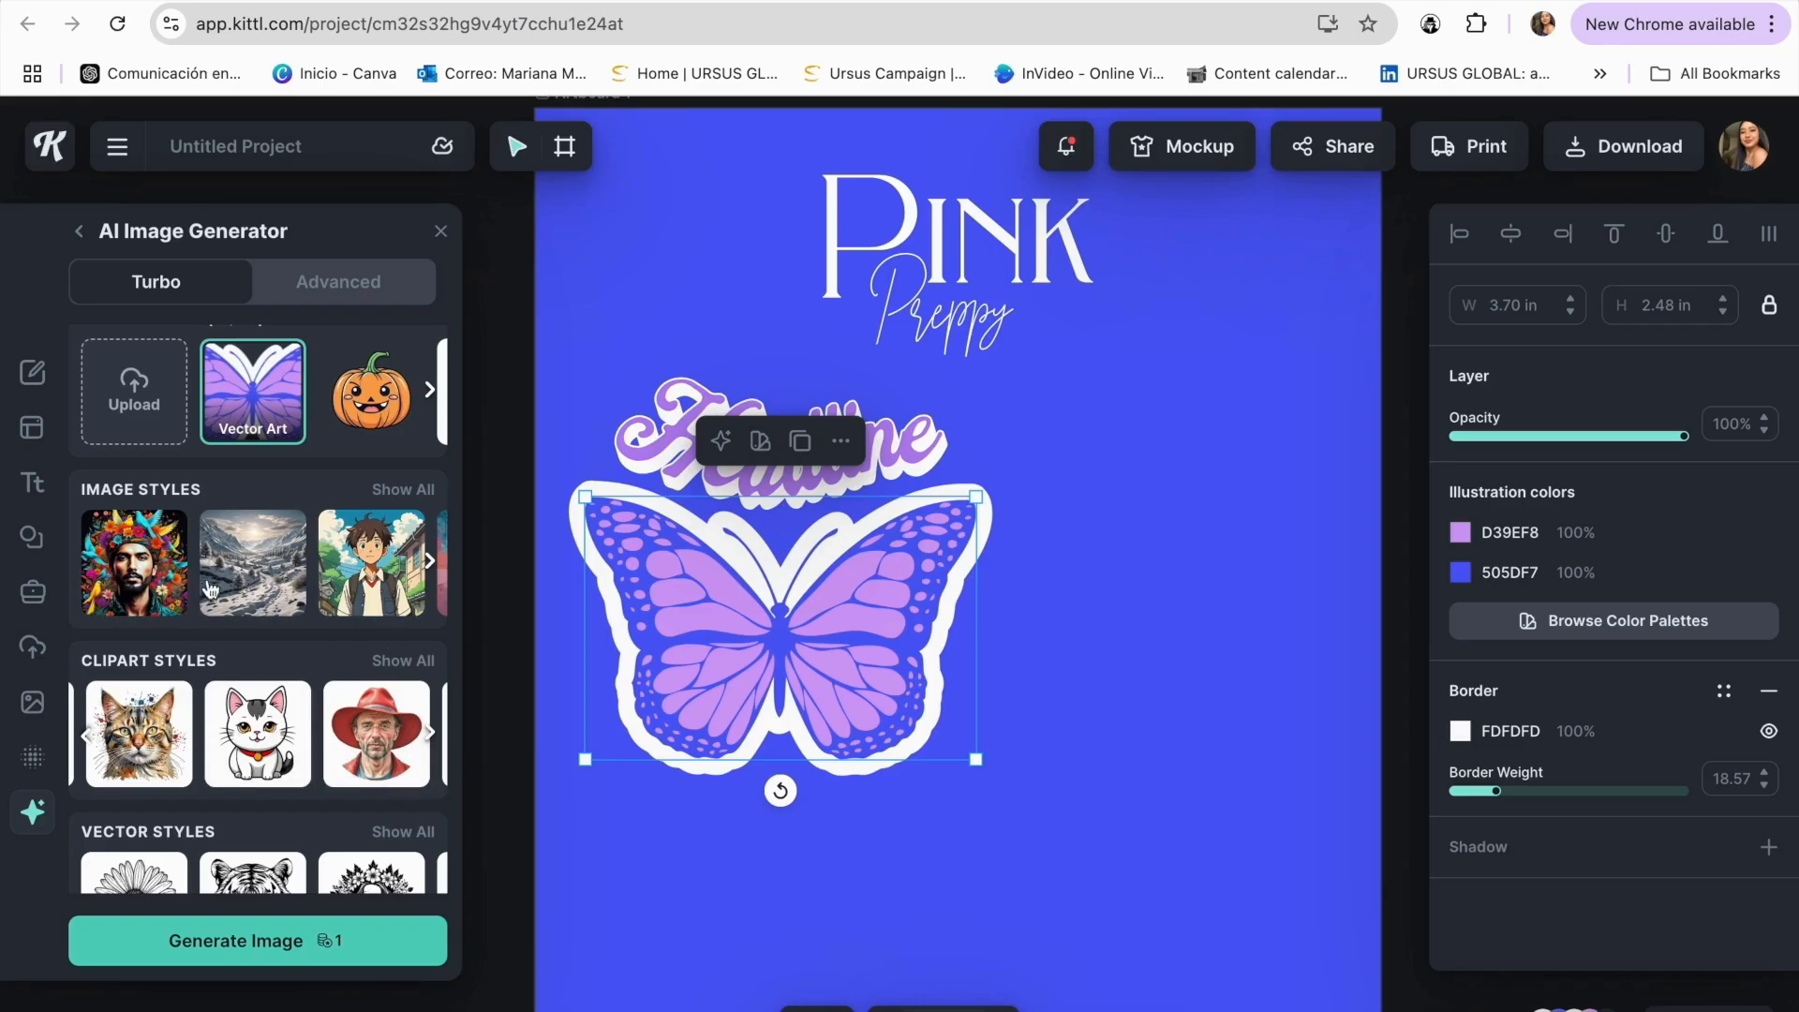
click(403, 489)
scroll(687, 516, down, 2)
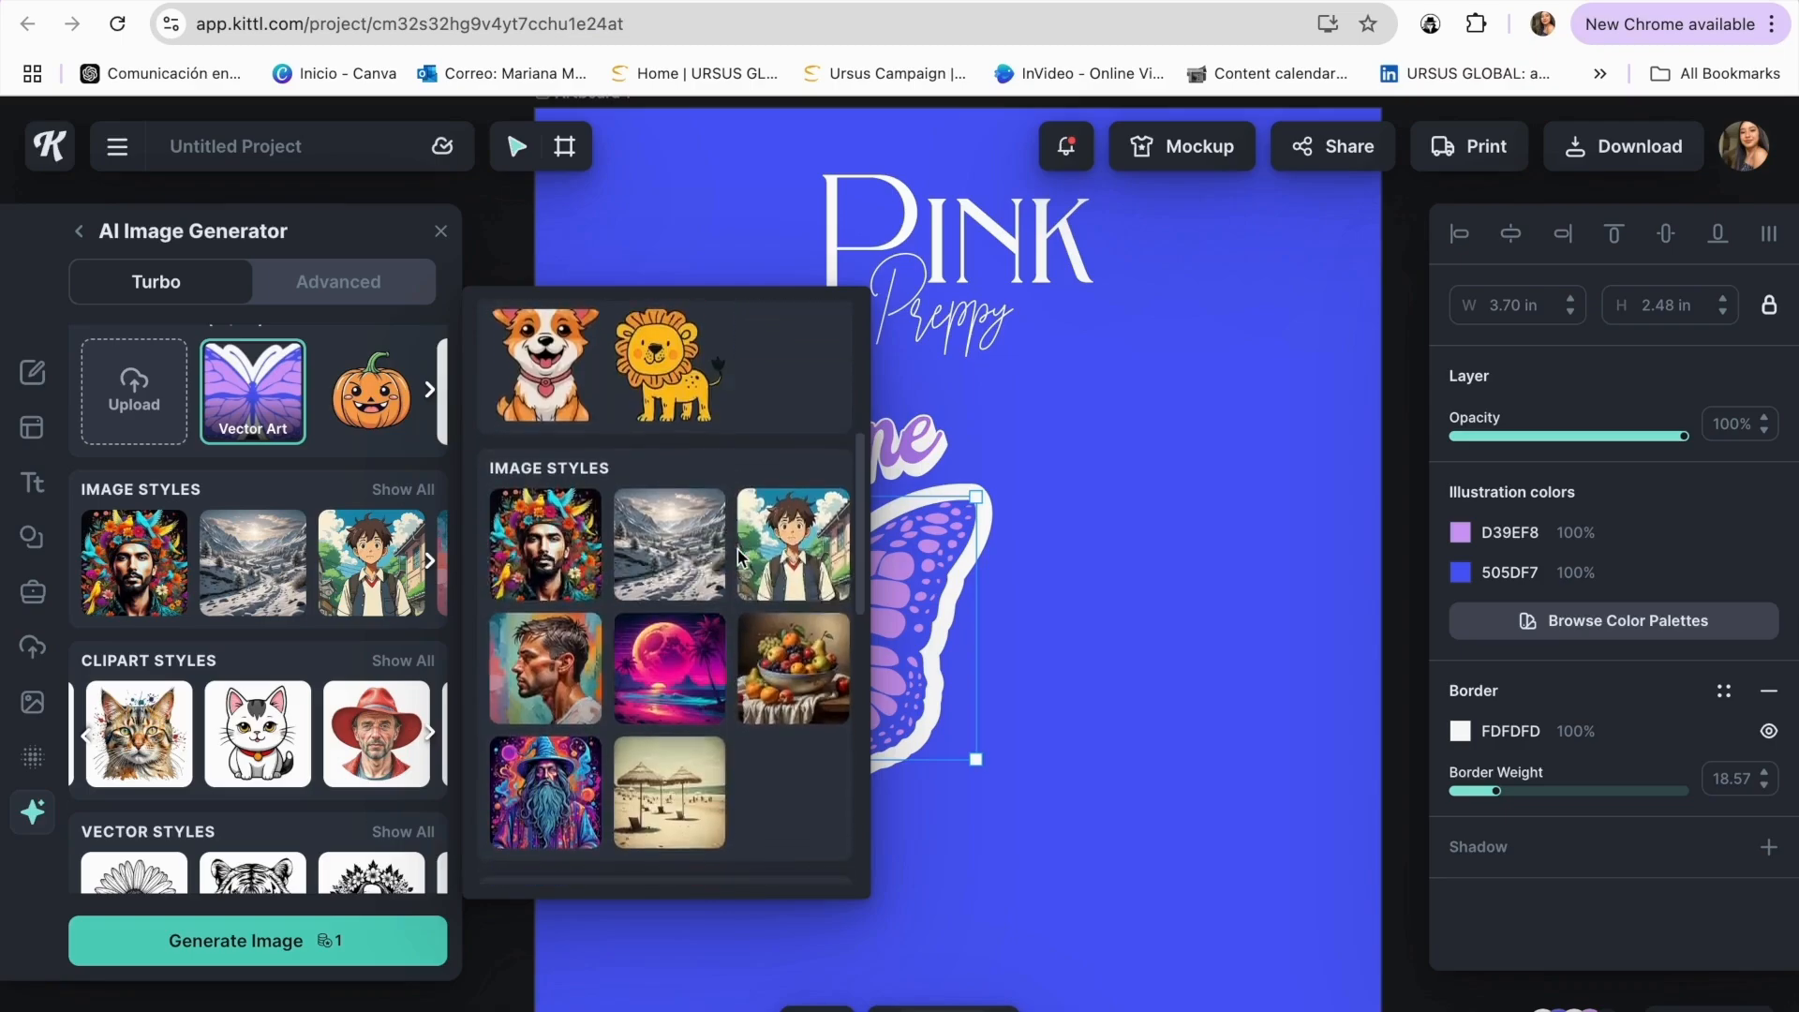
scroll(736, 552, up, 2)
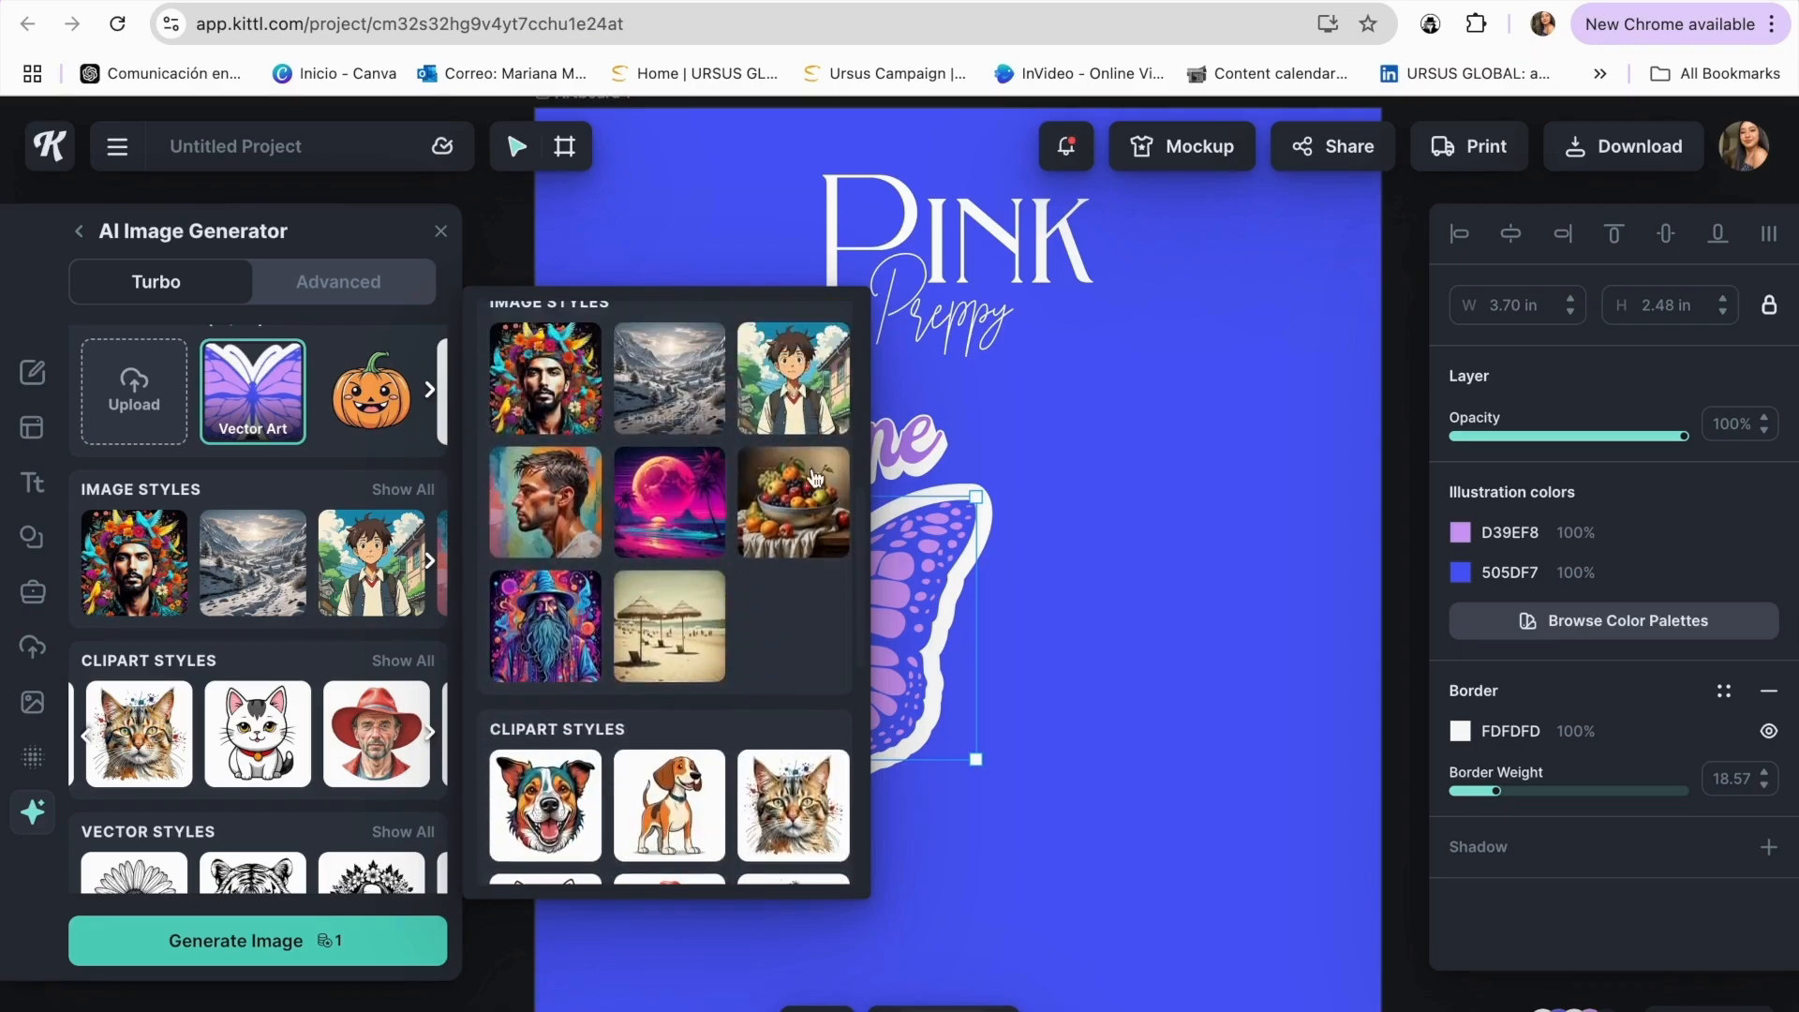
scroll(609, 487, down, 4)
scroll(609, 516, down, 5)
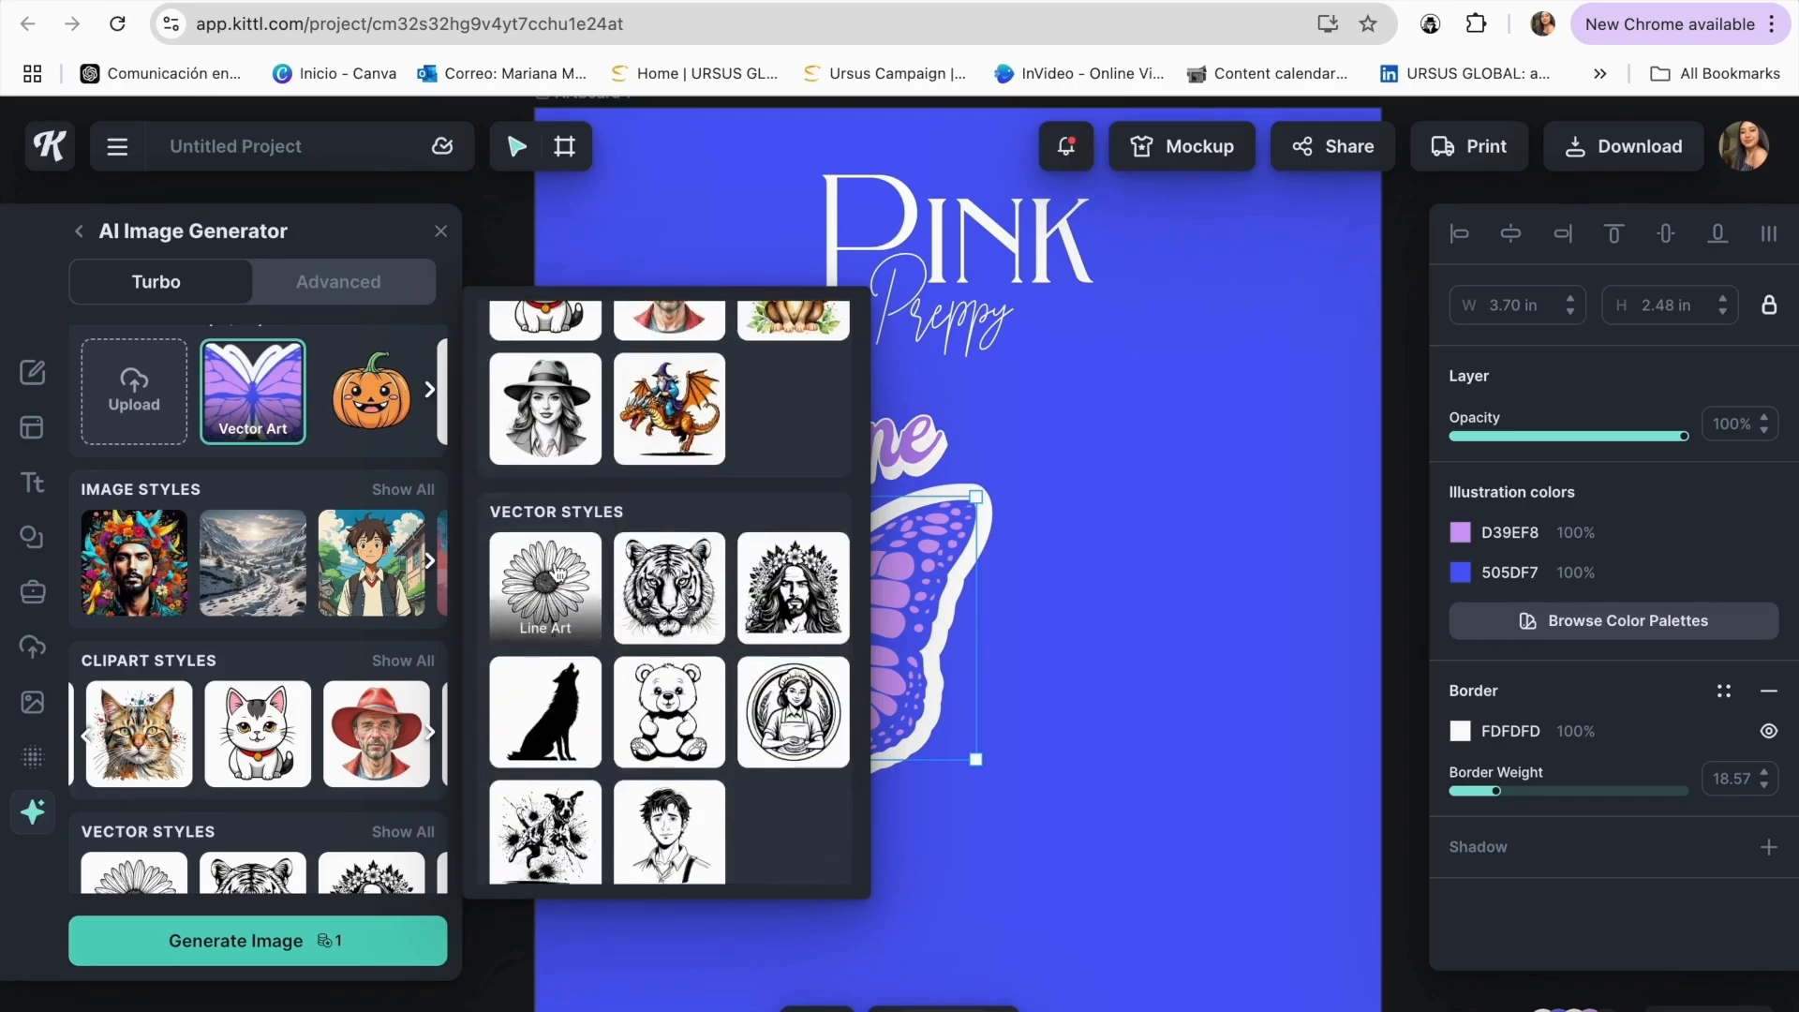
scroll(646, 649, down, 1)
scroll(646, 649, up, 8)
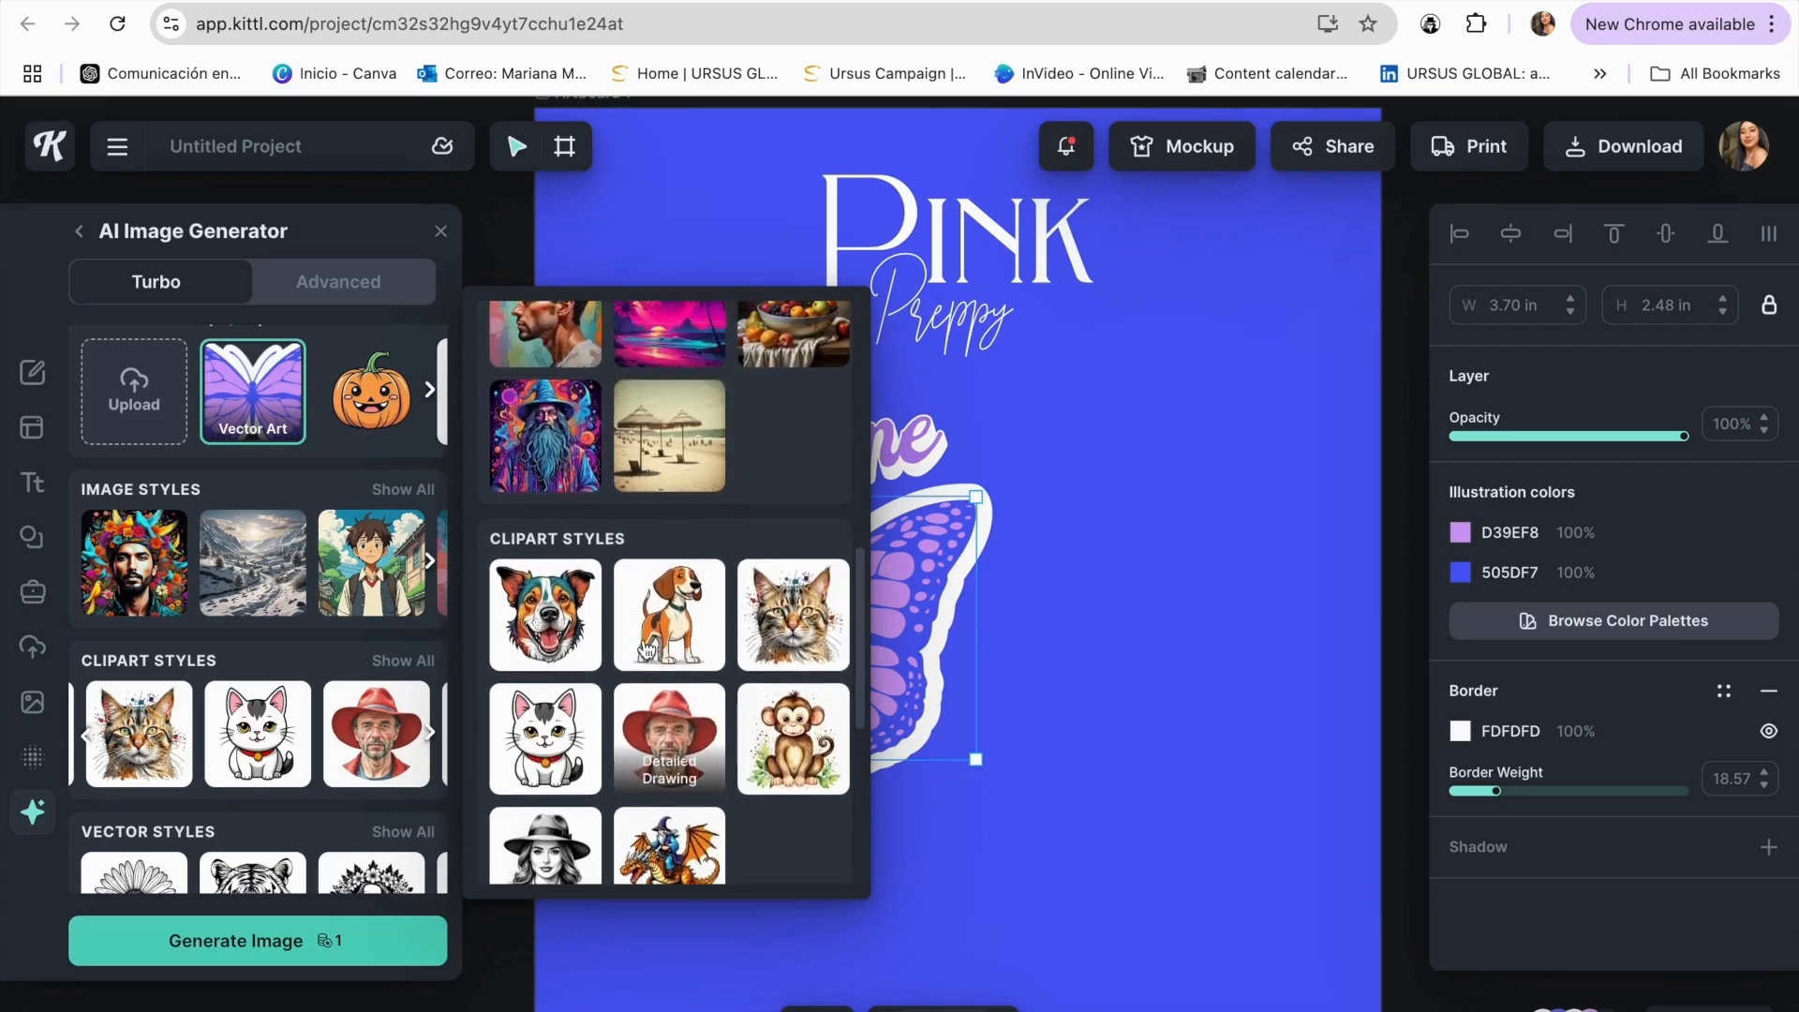
scroll(646, 651, down, 1)
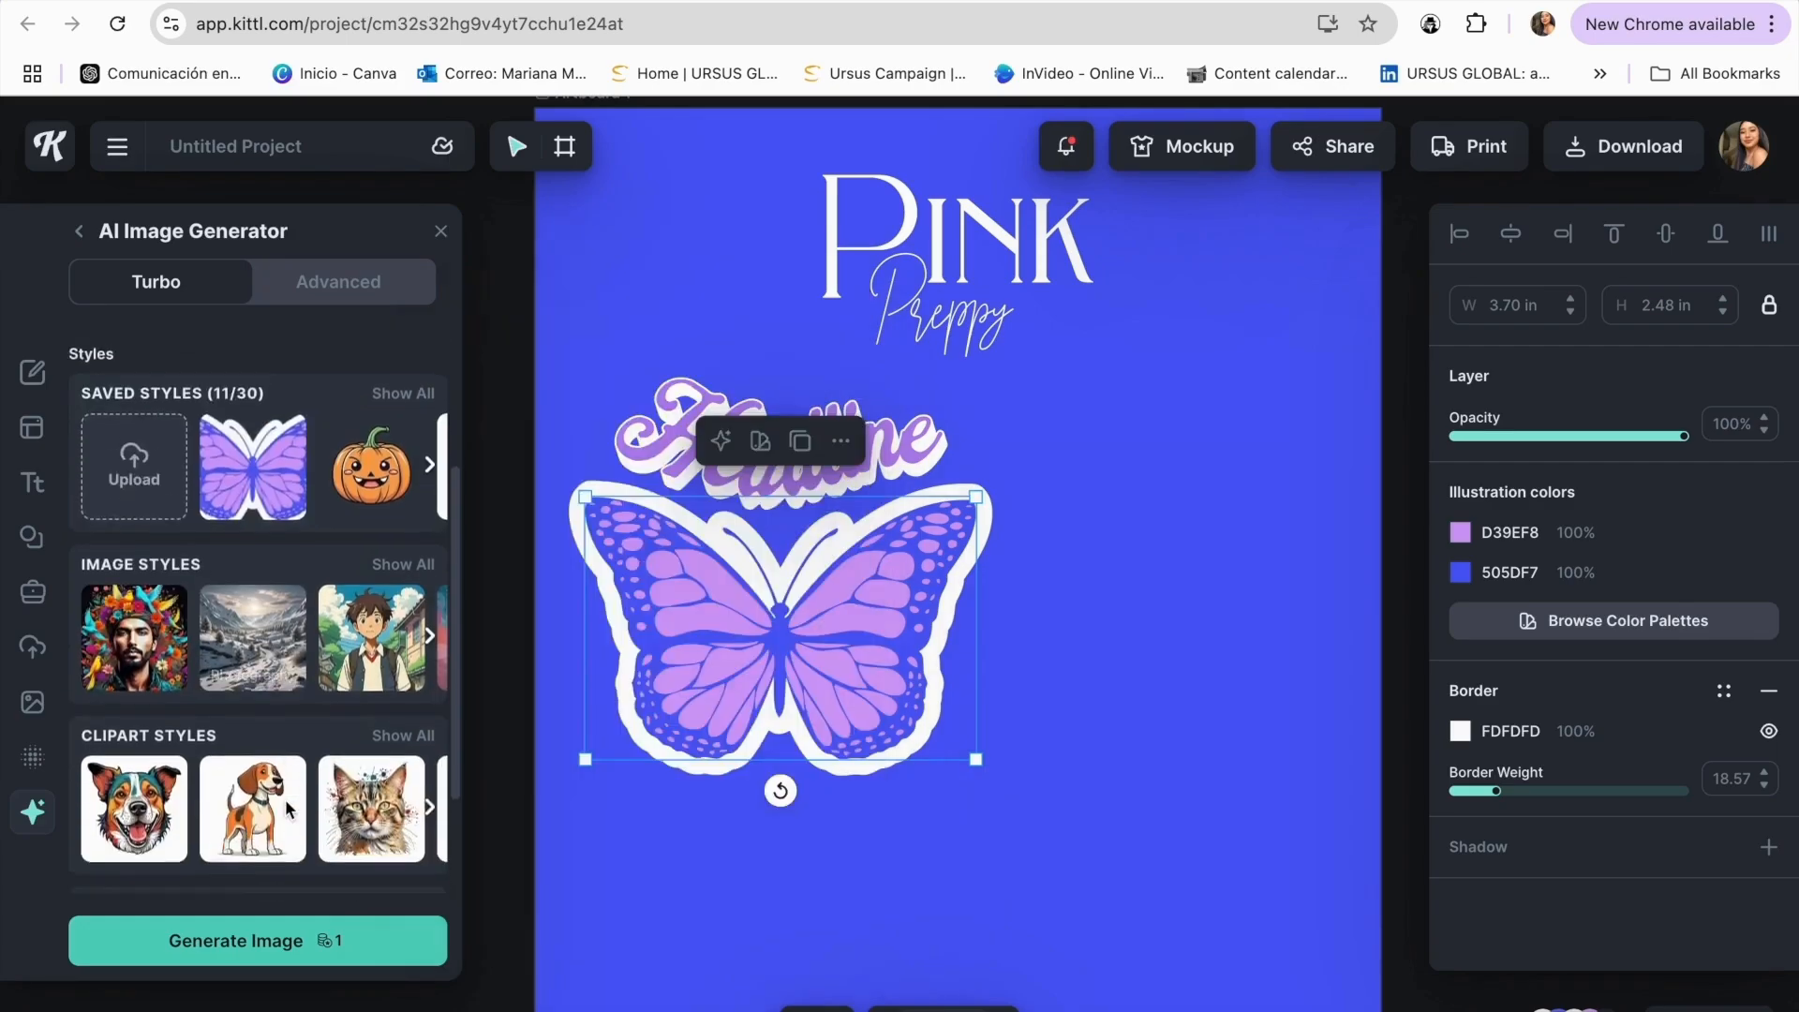
scroll(285, 799, down, 2)
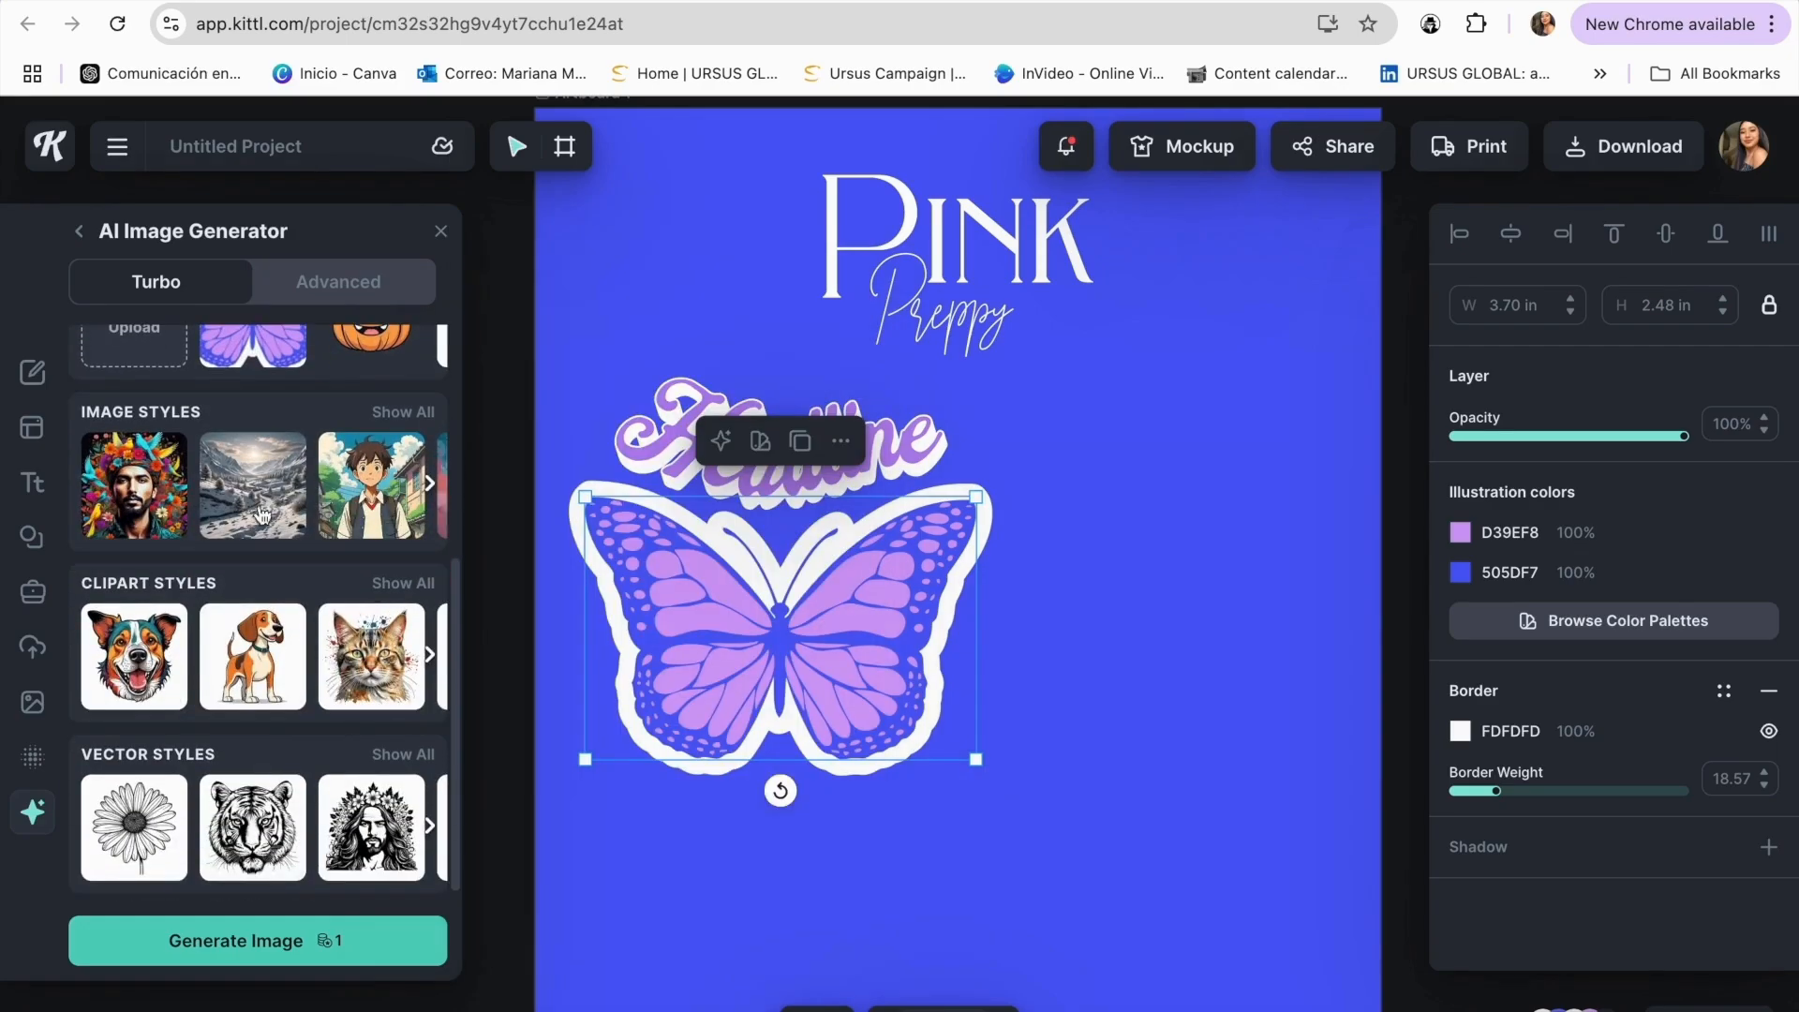
- Switch the image generator to Advanced mode and browse its image, pattern, clipart and vector styles
click(343, 295)
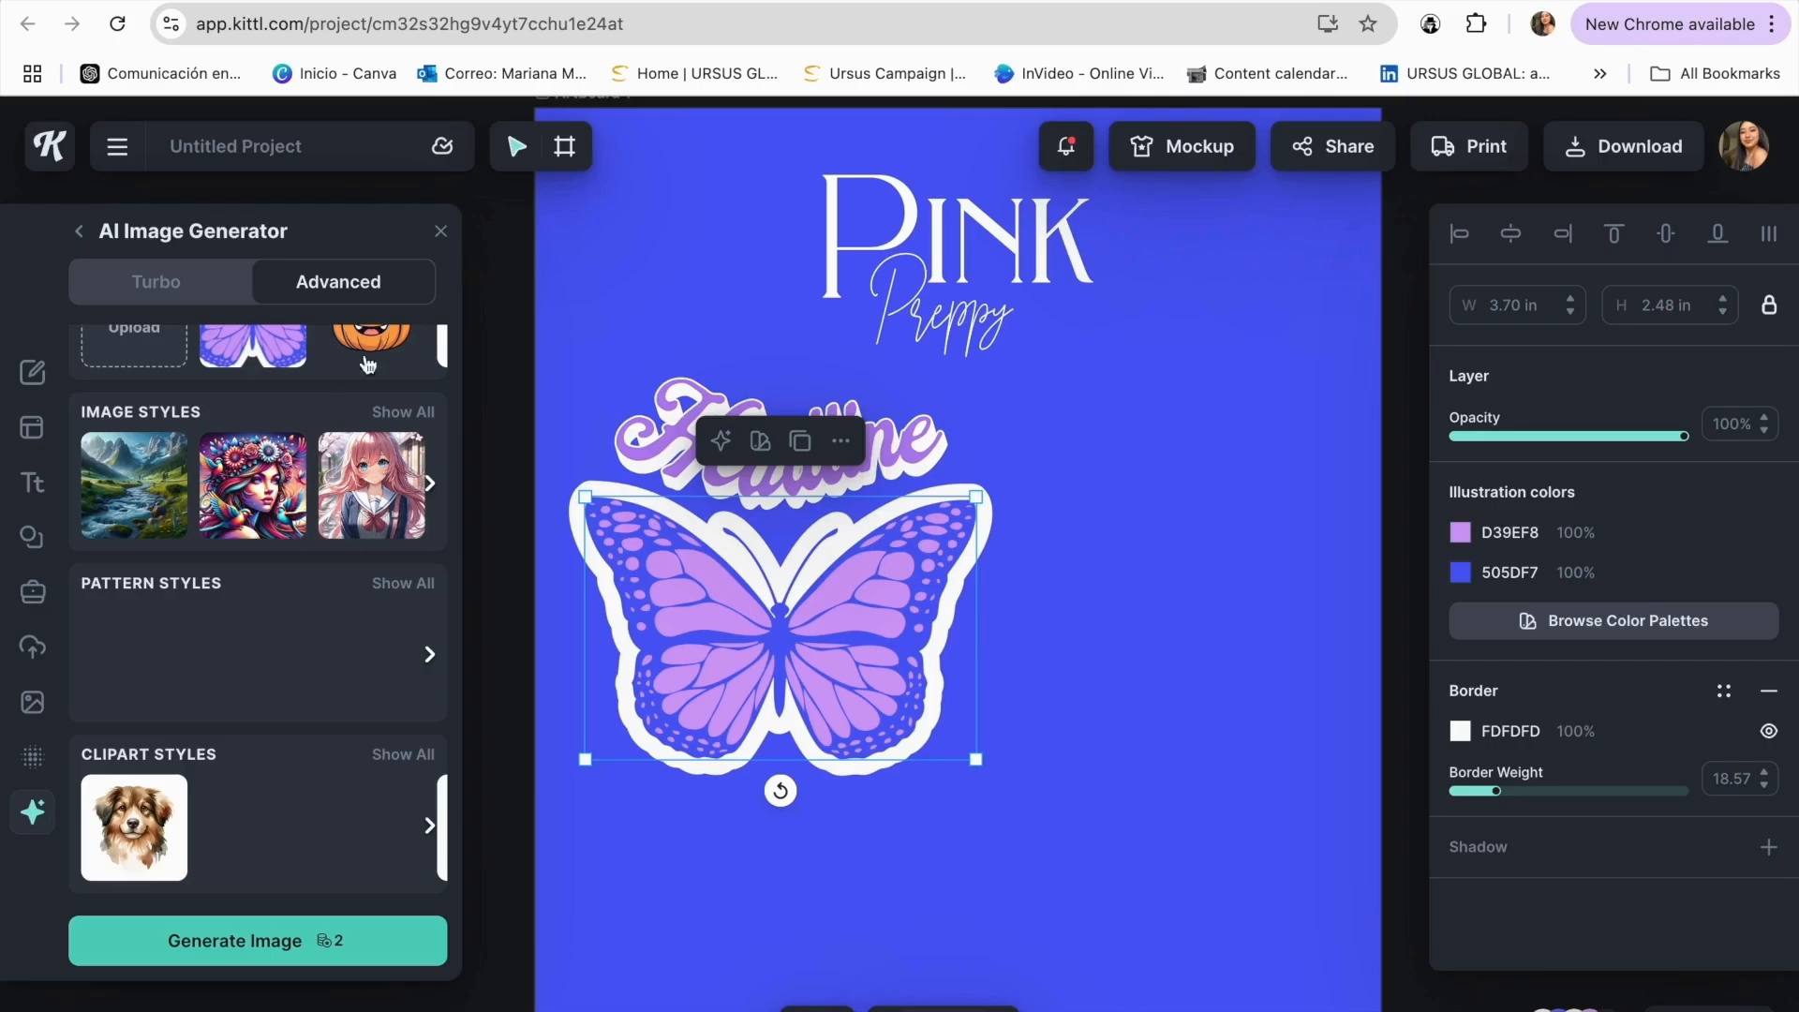
click(409, 420)
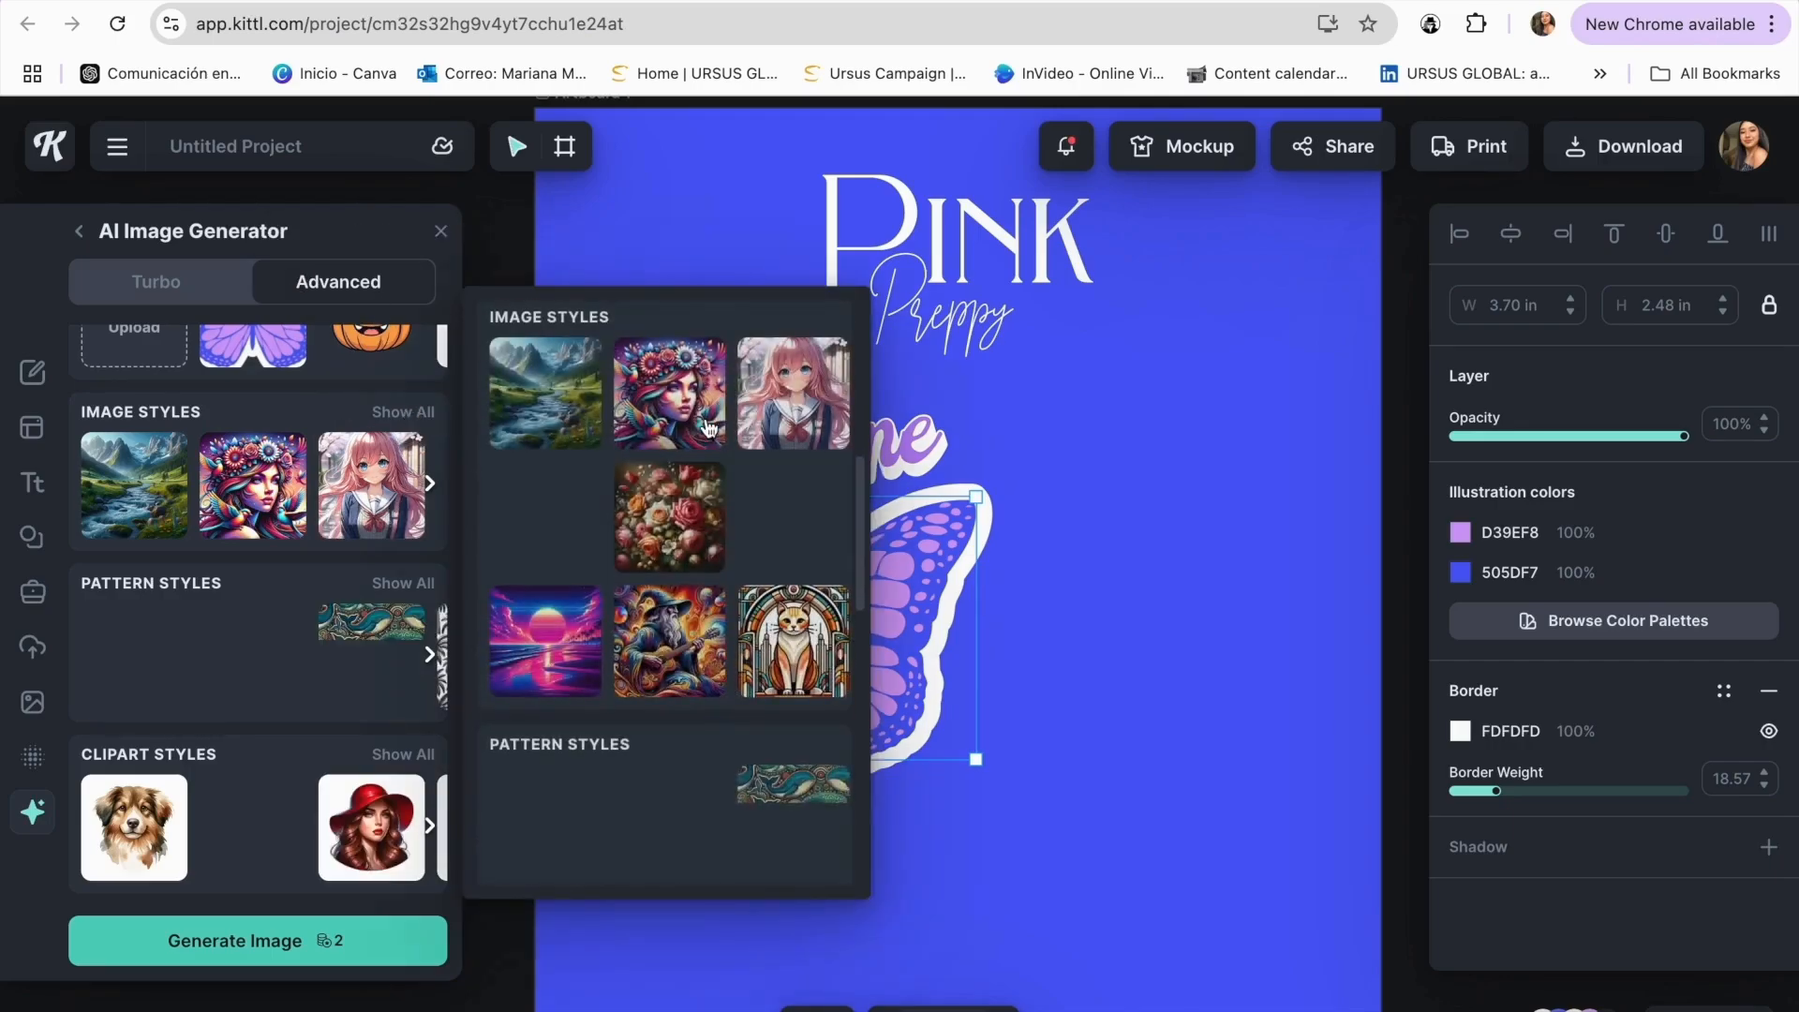
scroll(667, 607, down, 2)
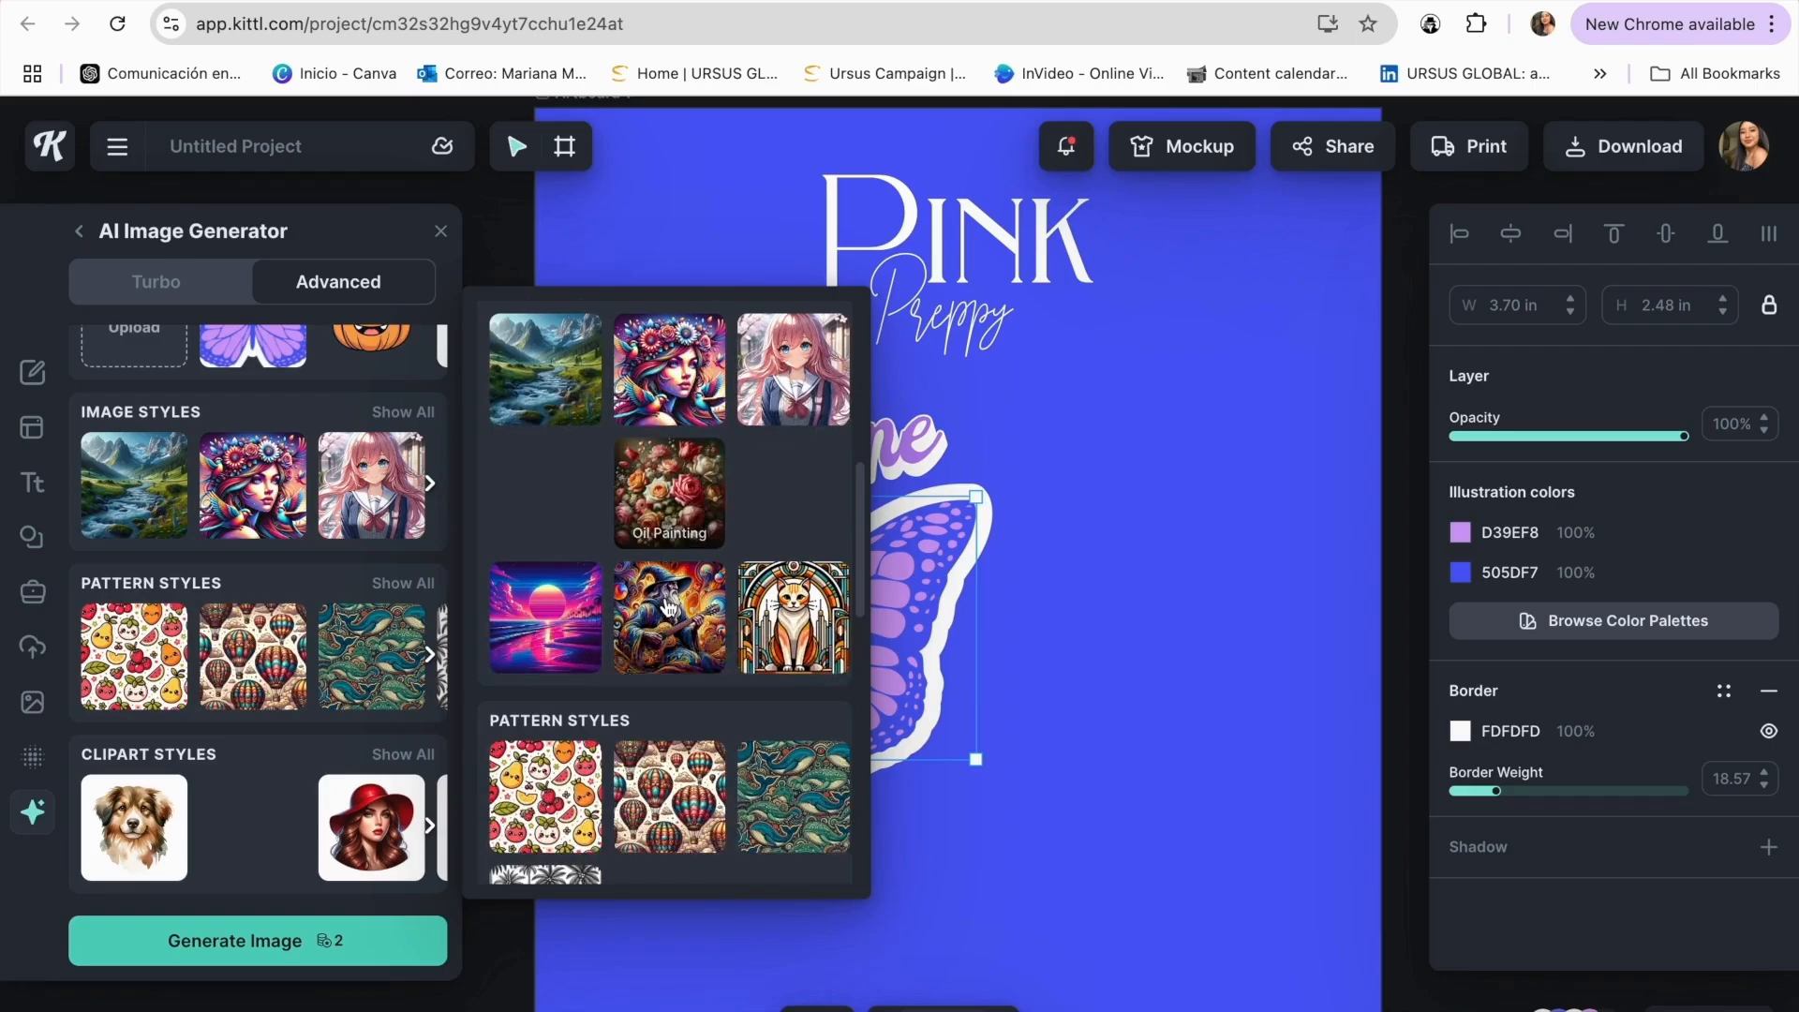
scroll(758, 577, down, 5)
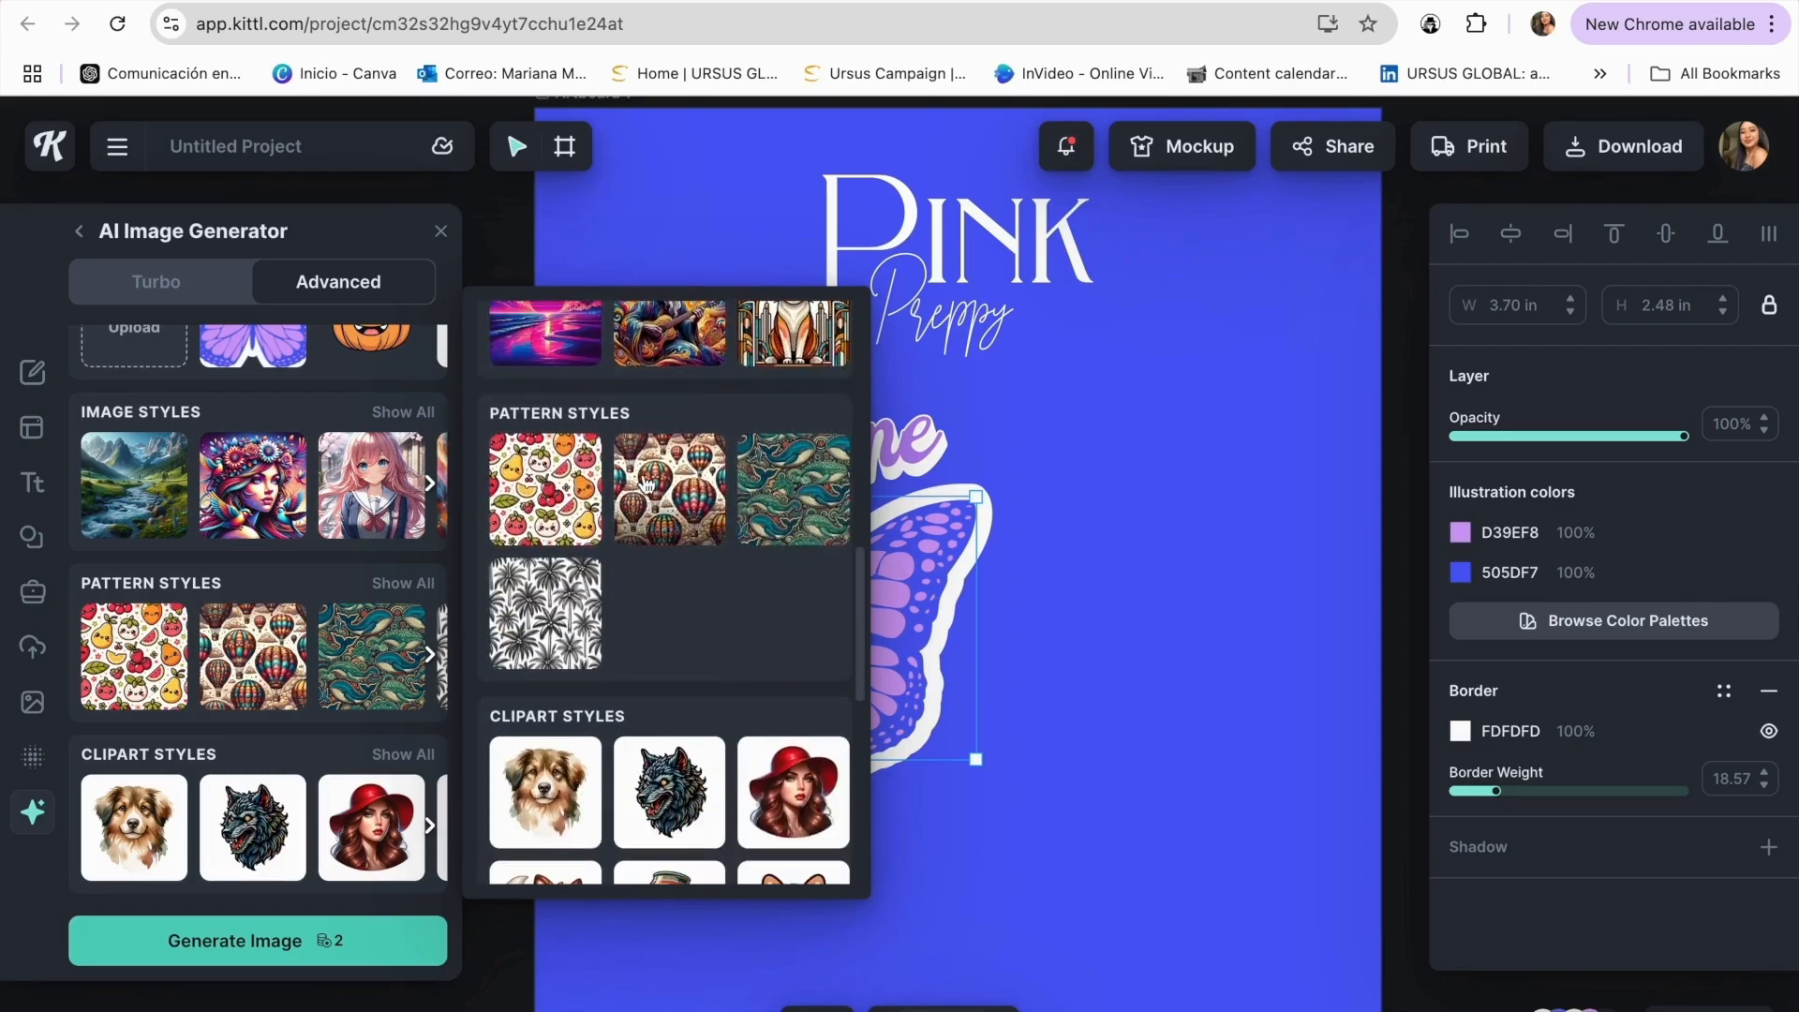
scroll(691, 469, up, 2)
scroll(718, 708, down, 6)
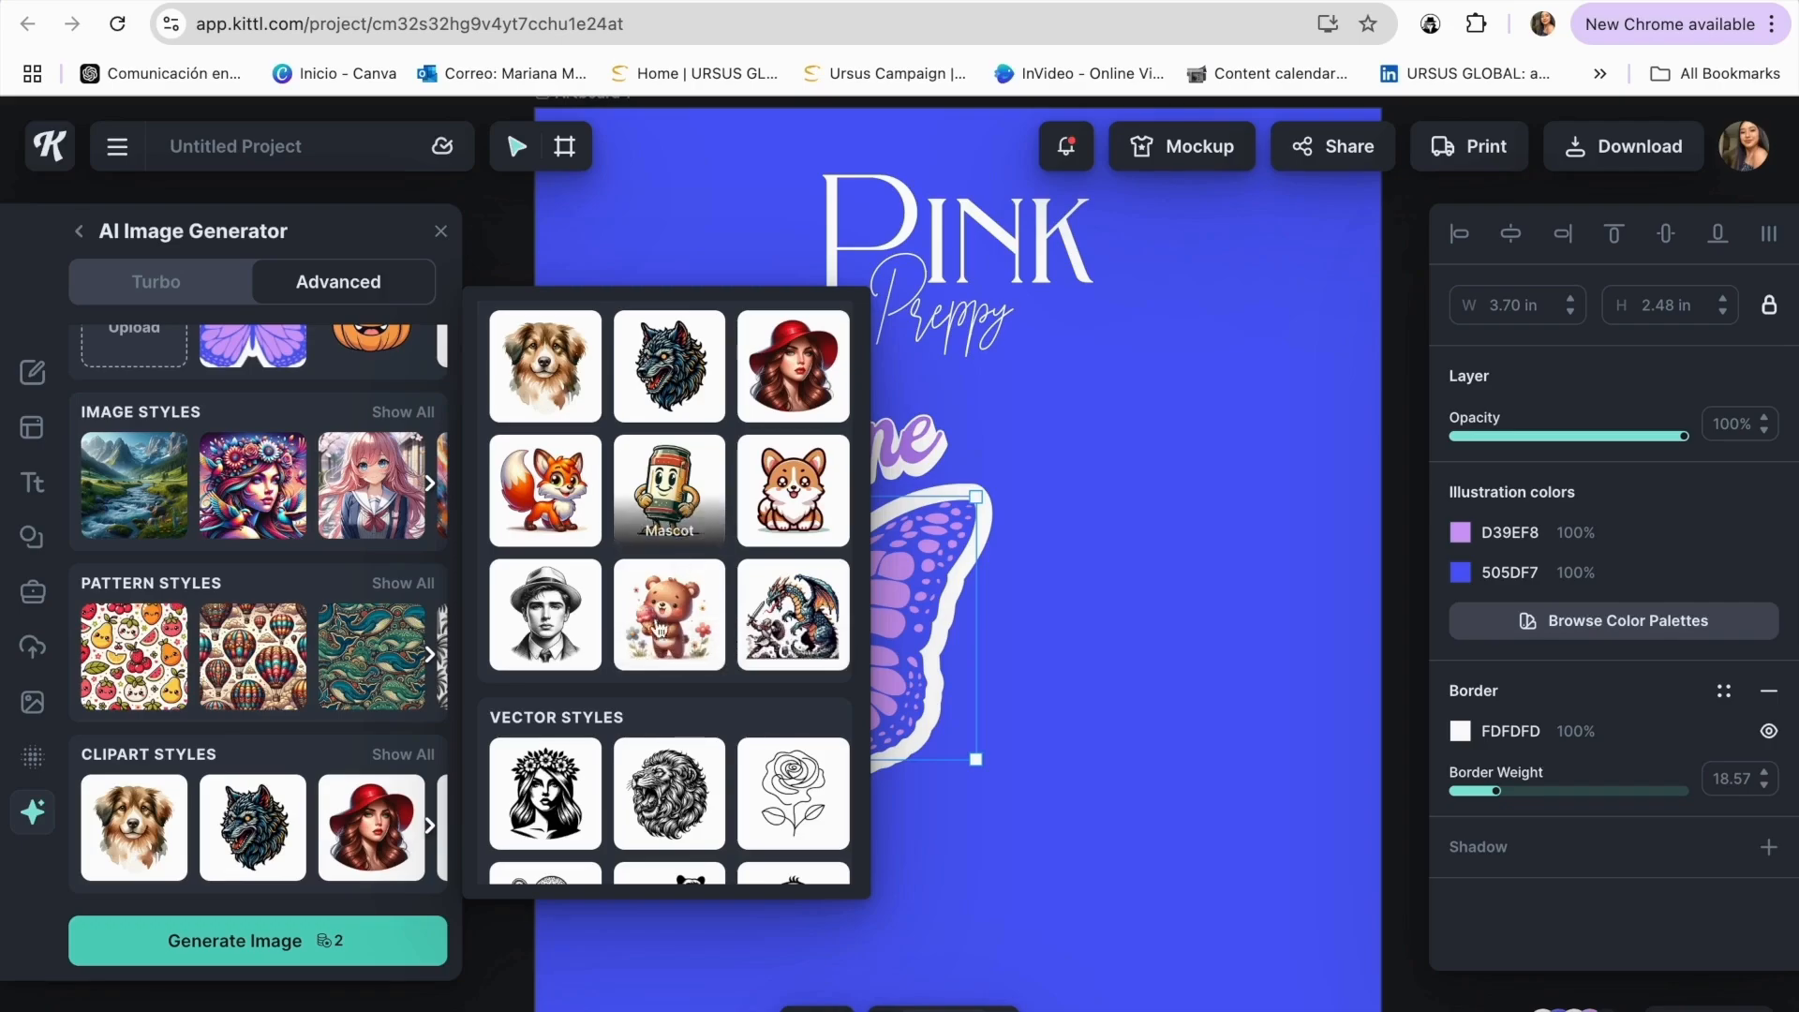
scroll(656, 506, down, 3)
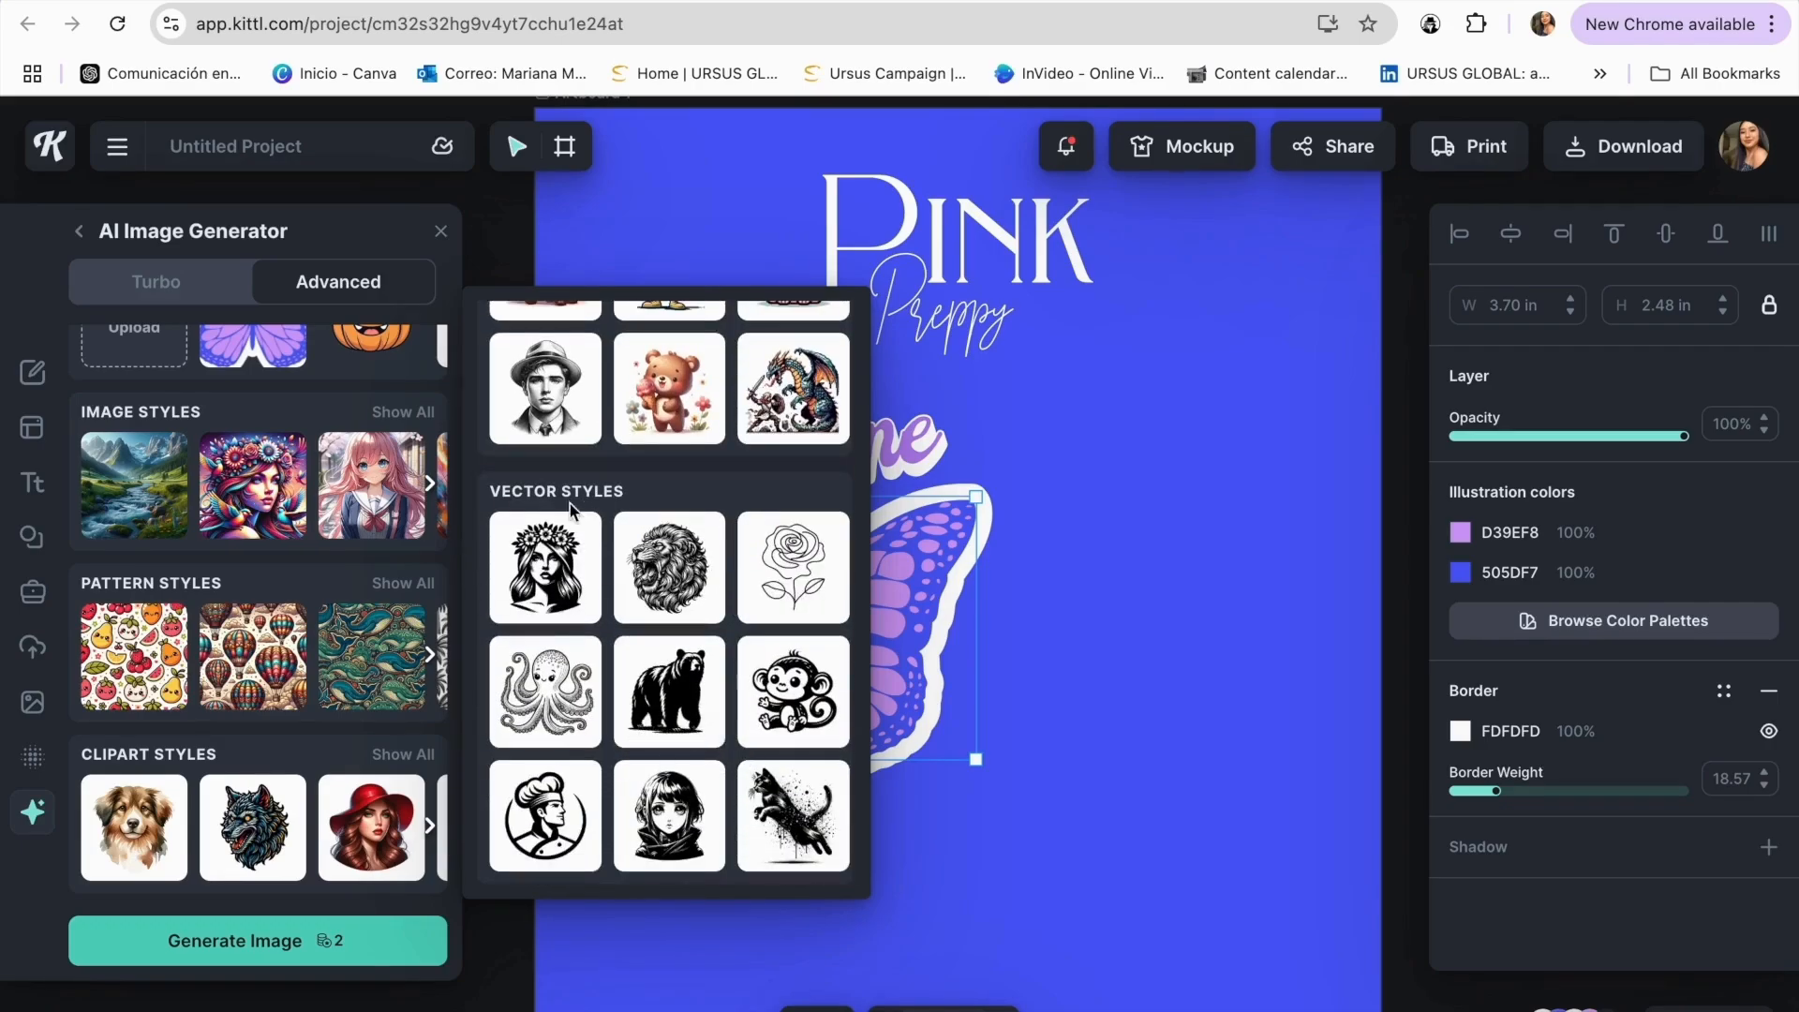
- Return the image generator to Turbo mode and choose the Kawaii Icon clipart style for the cat image
click(189, 284)
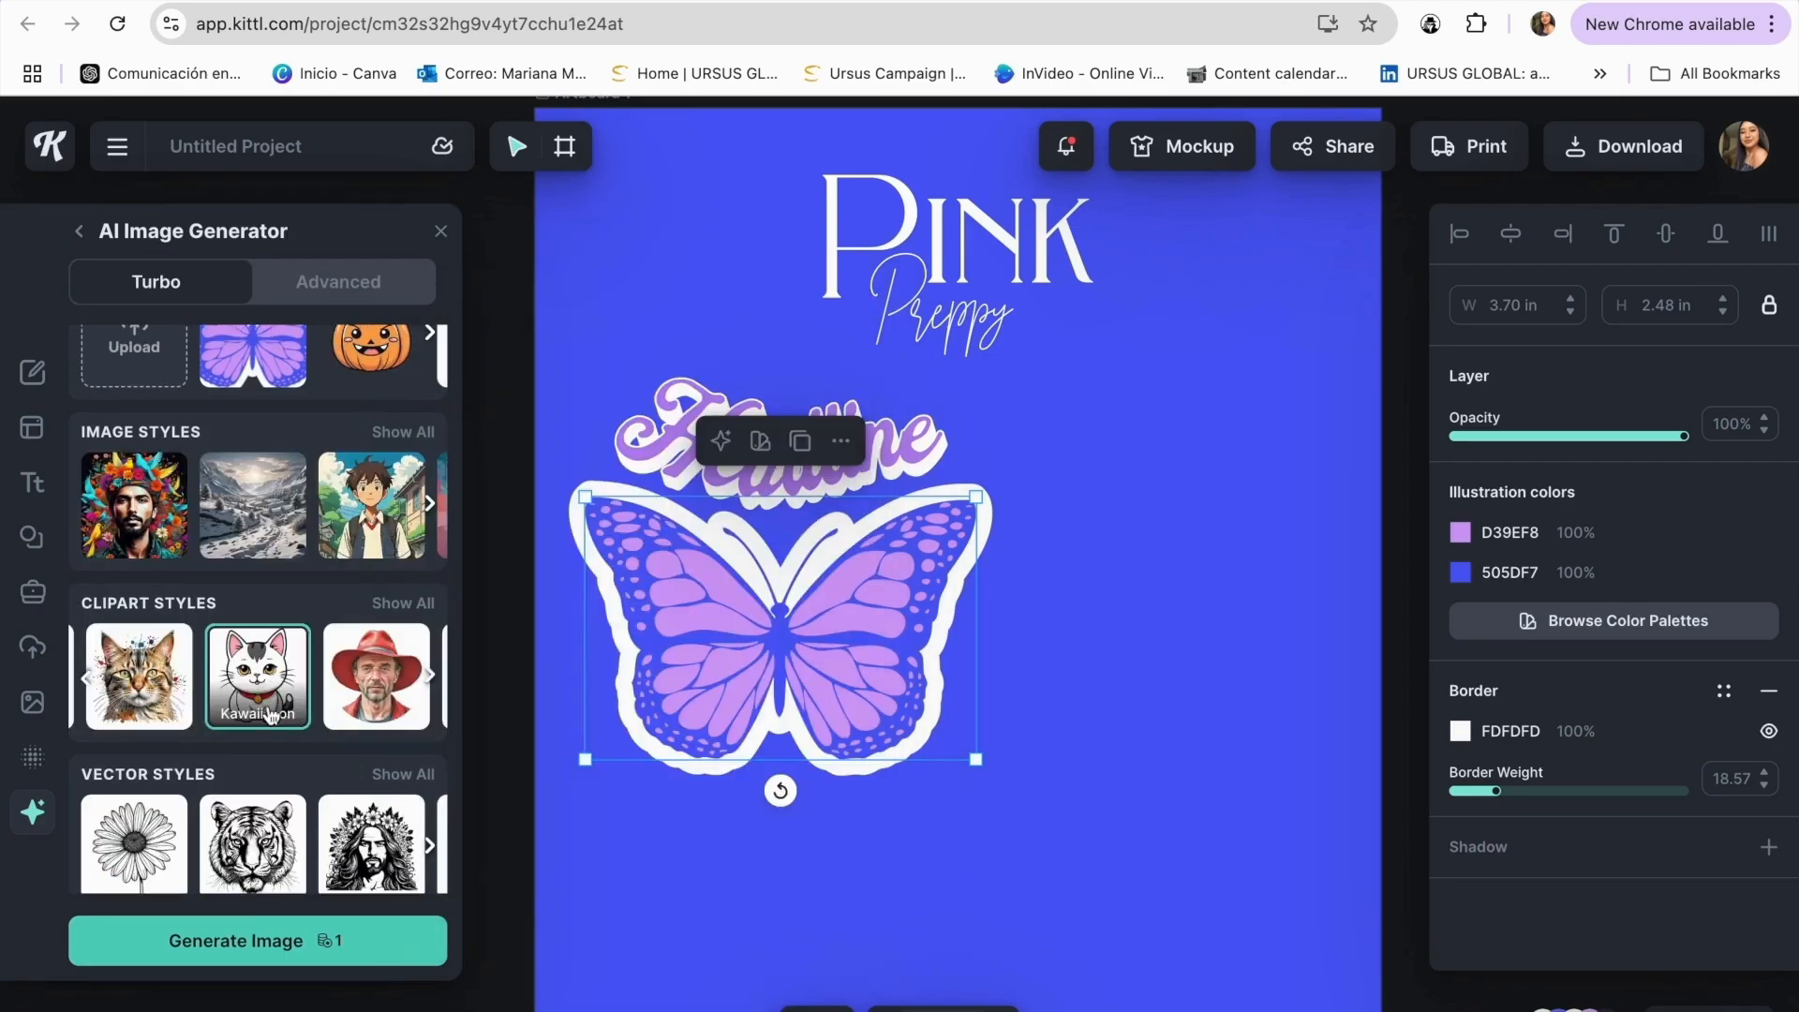
scroll(291, 710, up, 5)
scroll(288, 699, down, 5)
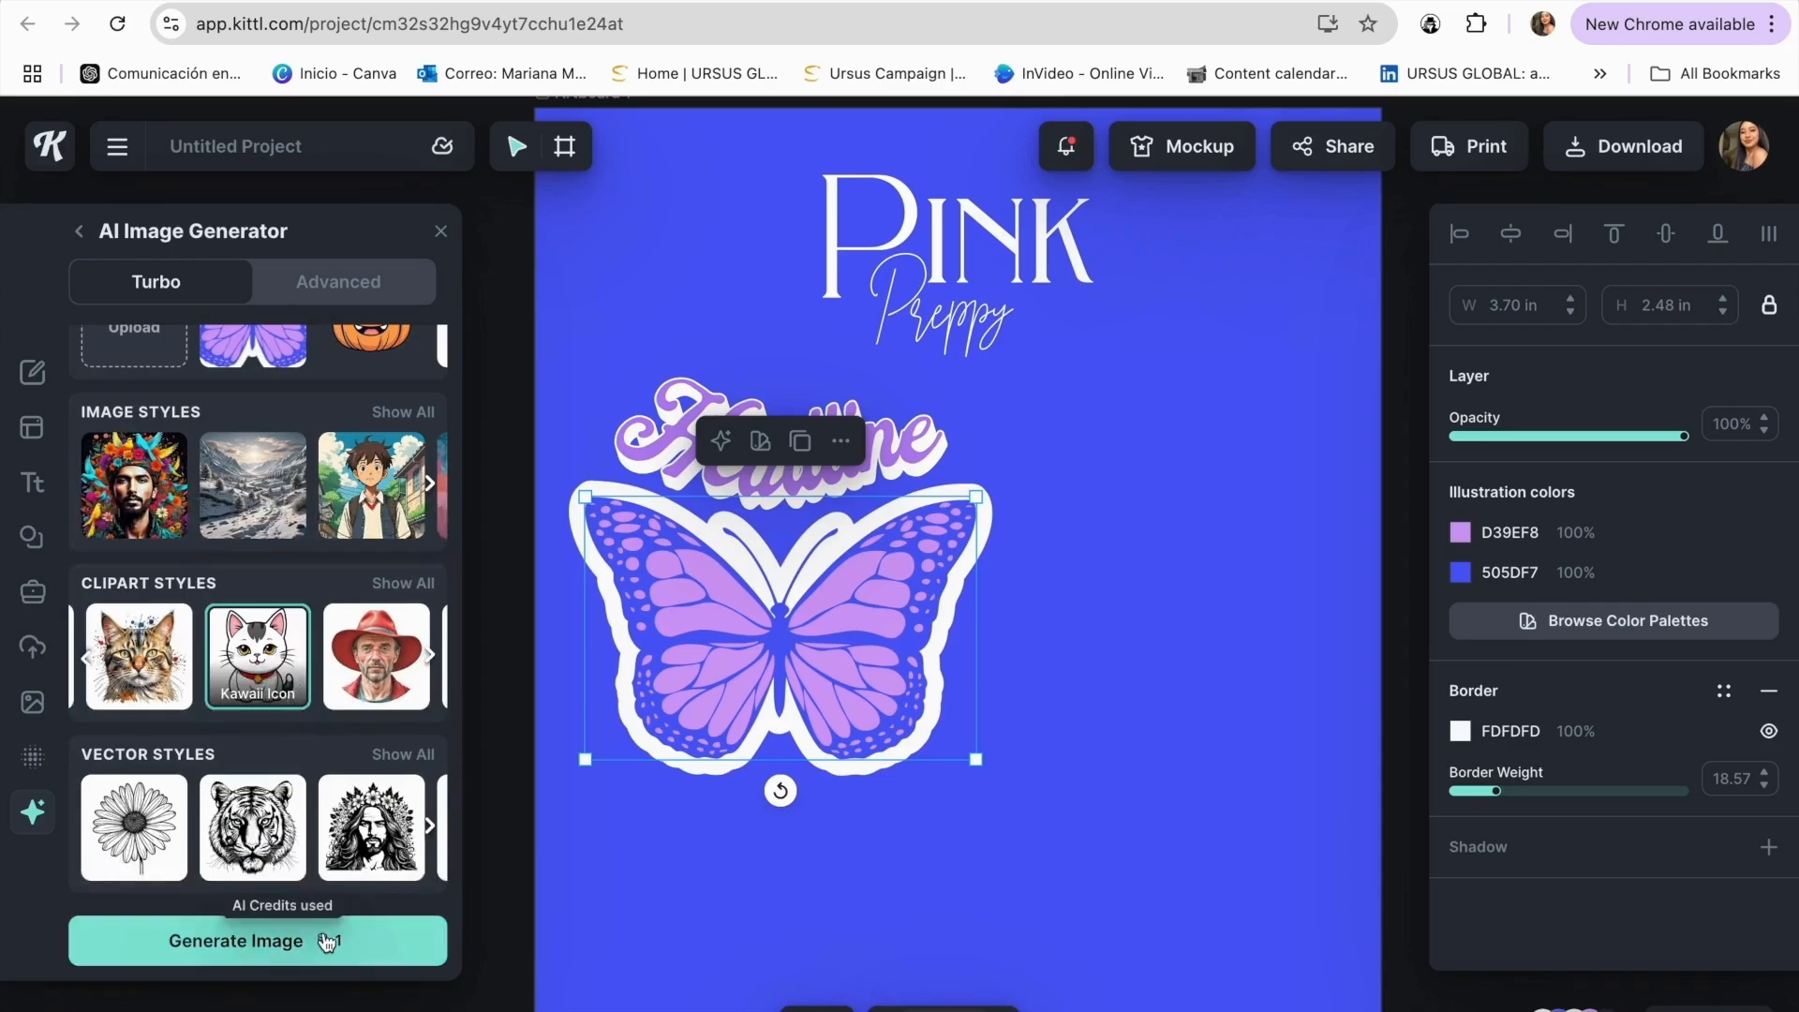
- Generate the Kawaii Icon image of a cute cat wearing pink sunglasses and remove its background
click(352, 959)
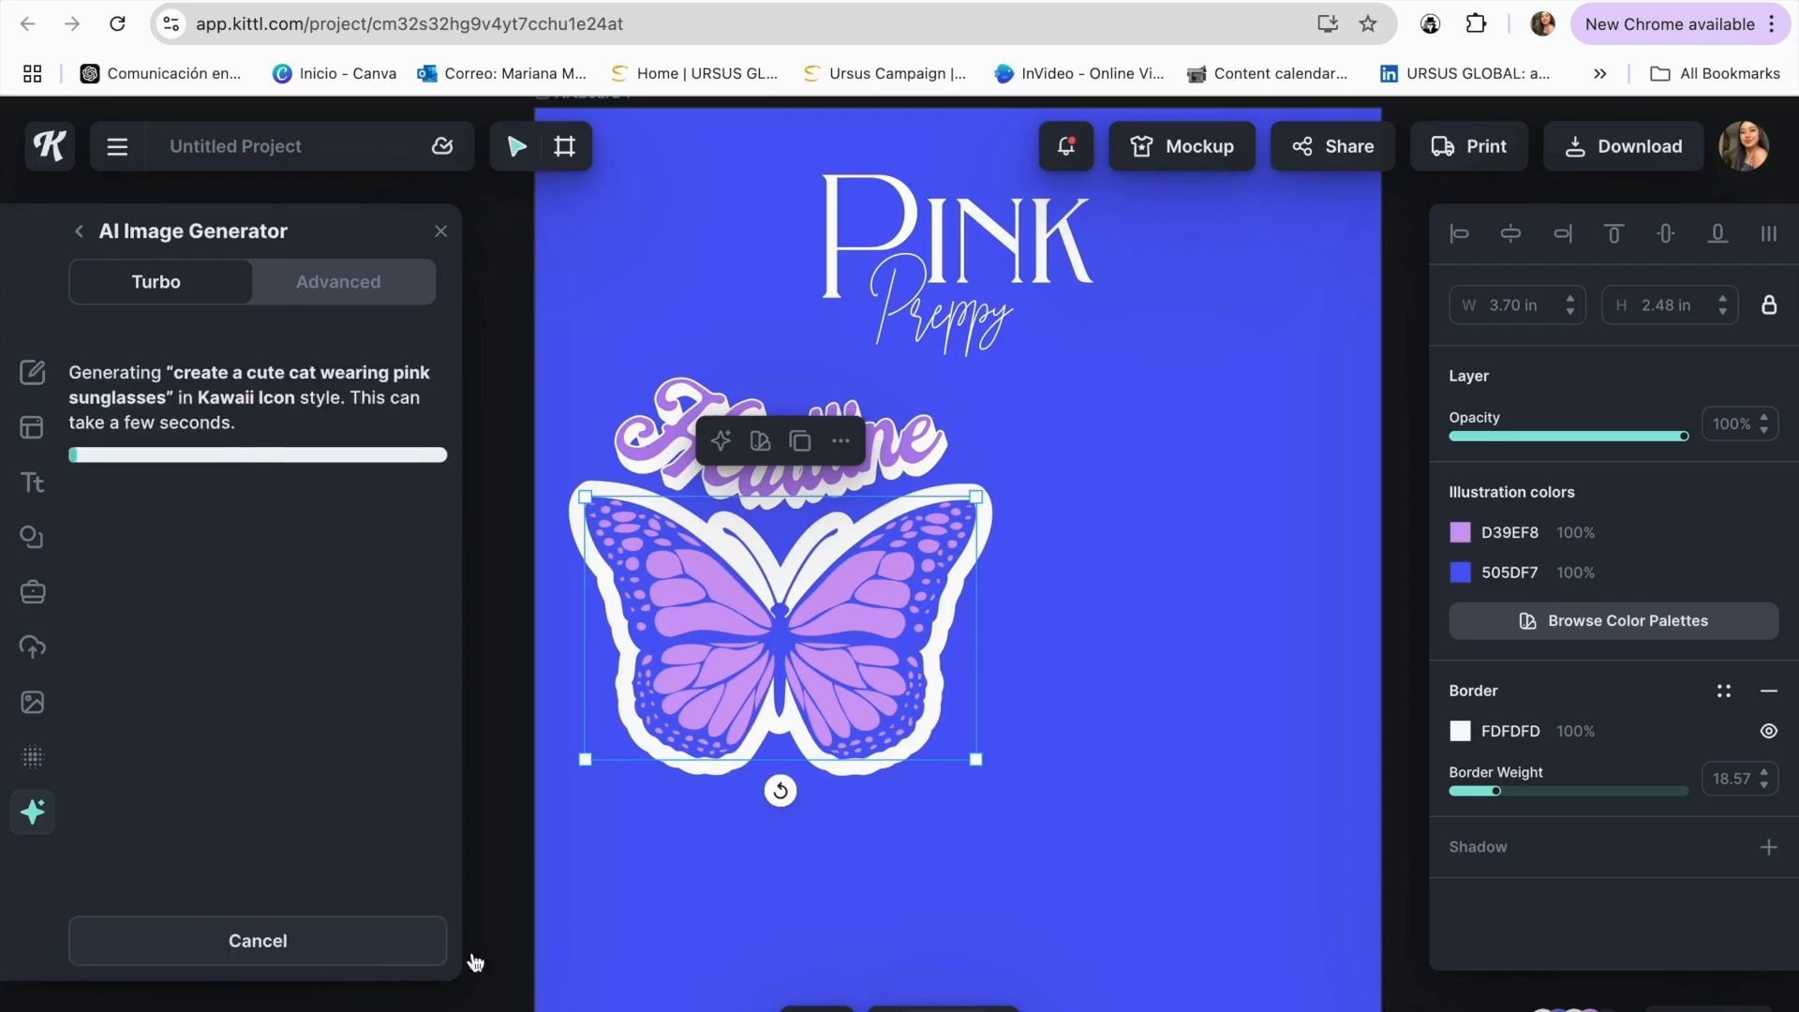
drag(801, 518, 1080, 504)
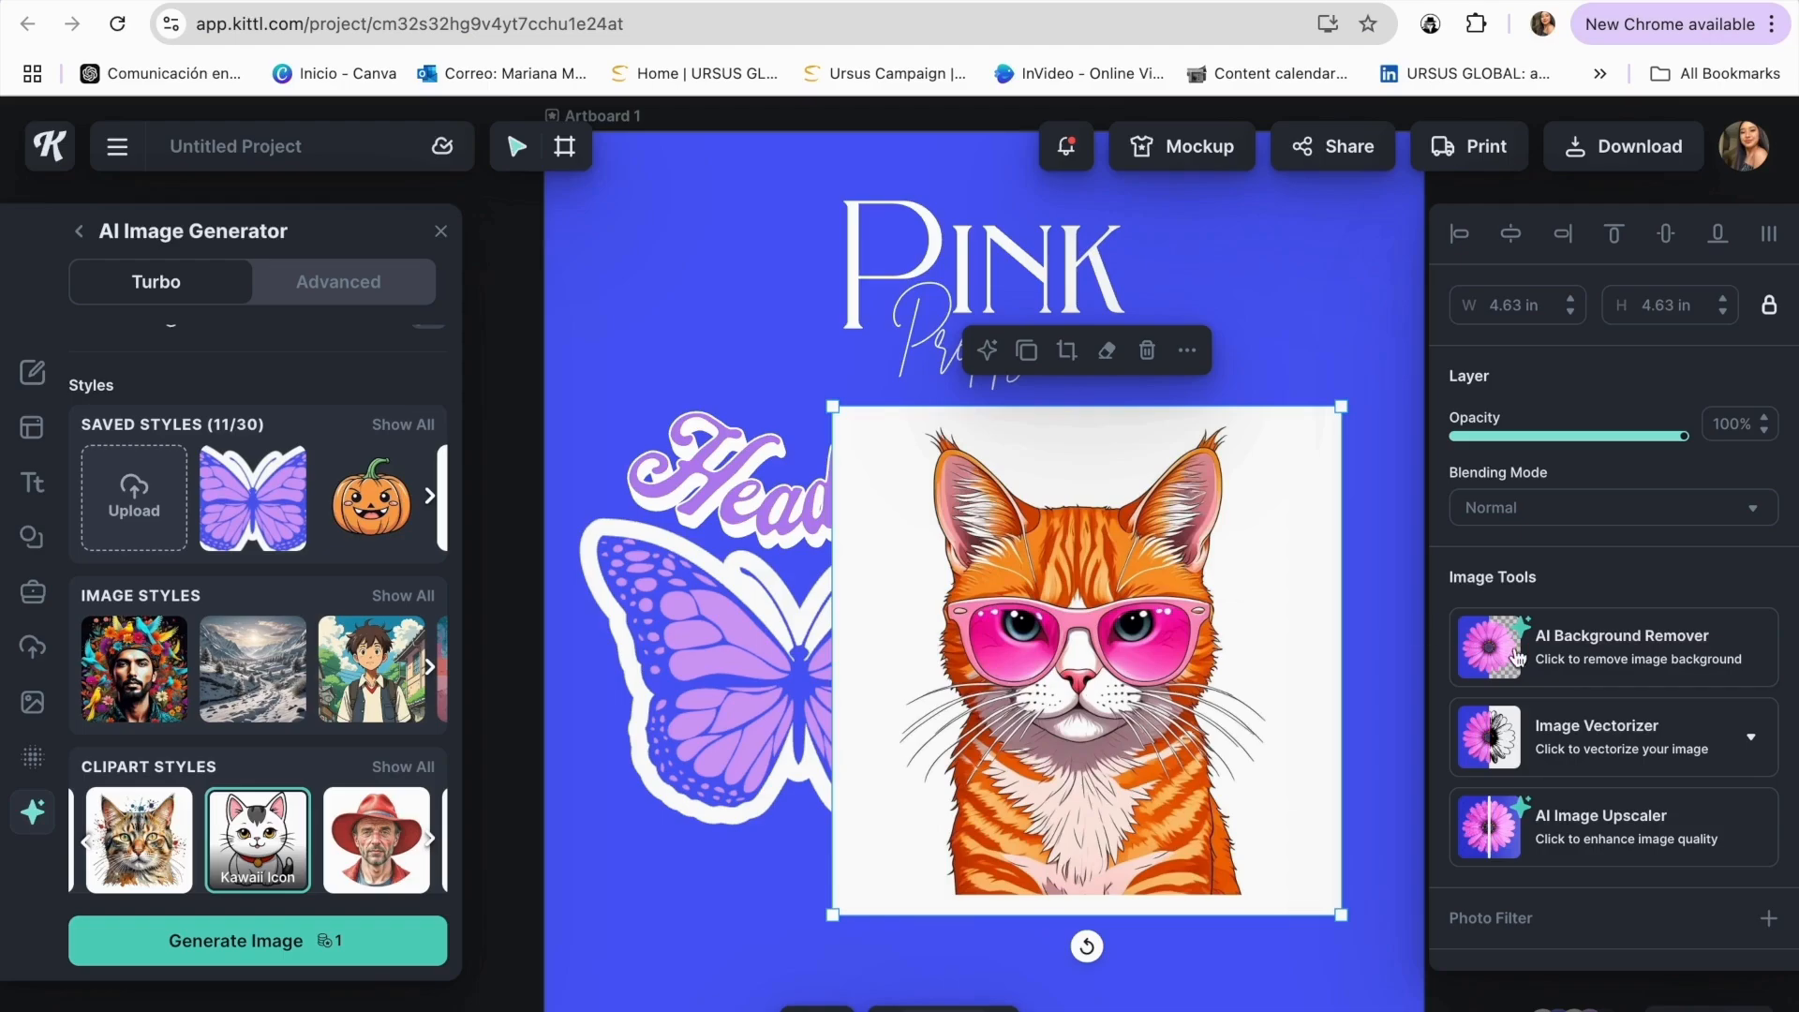
click(1614, 646)
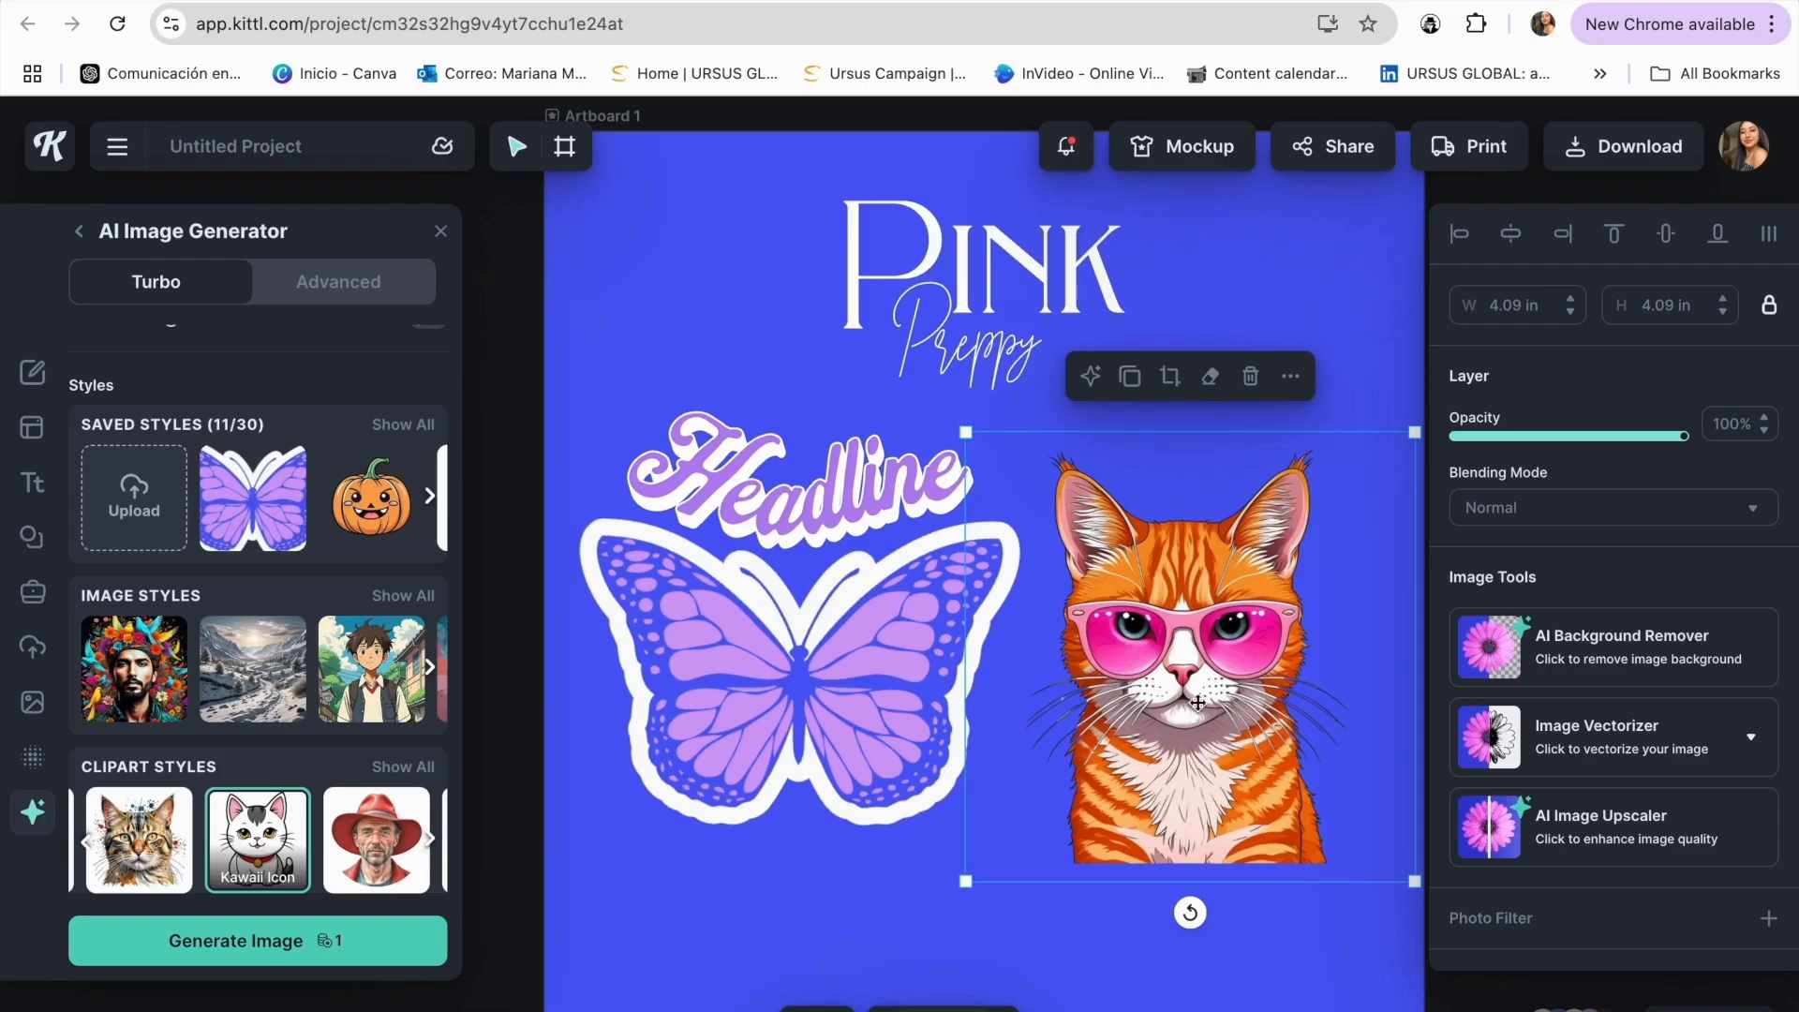
- Move the cat to the artboard's lower right area and place a duplicate of it to its left
scroll(1197, 704, down, 5)
drag(1216, 364, 1201, 676)
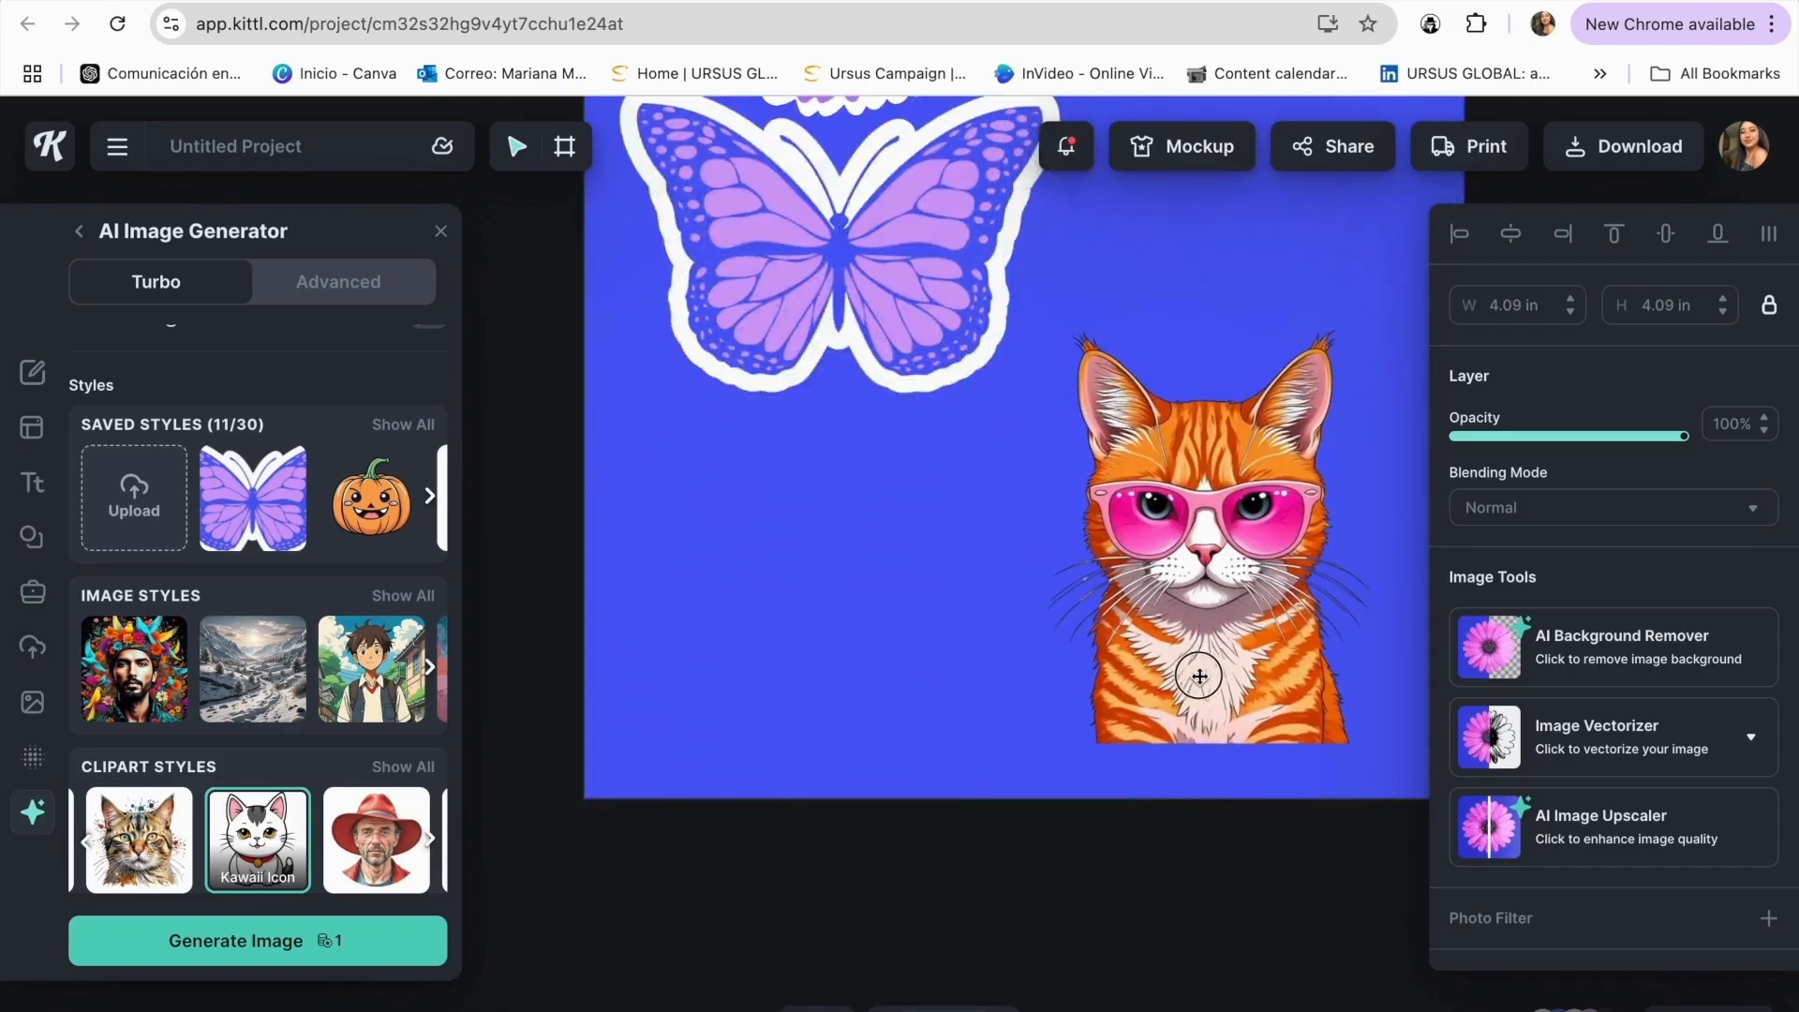
click(1154, 255)
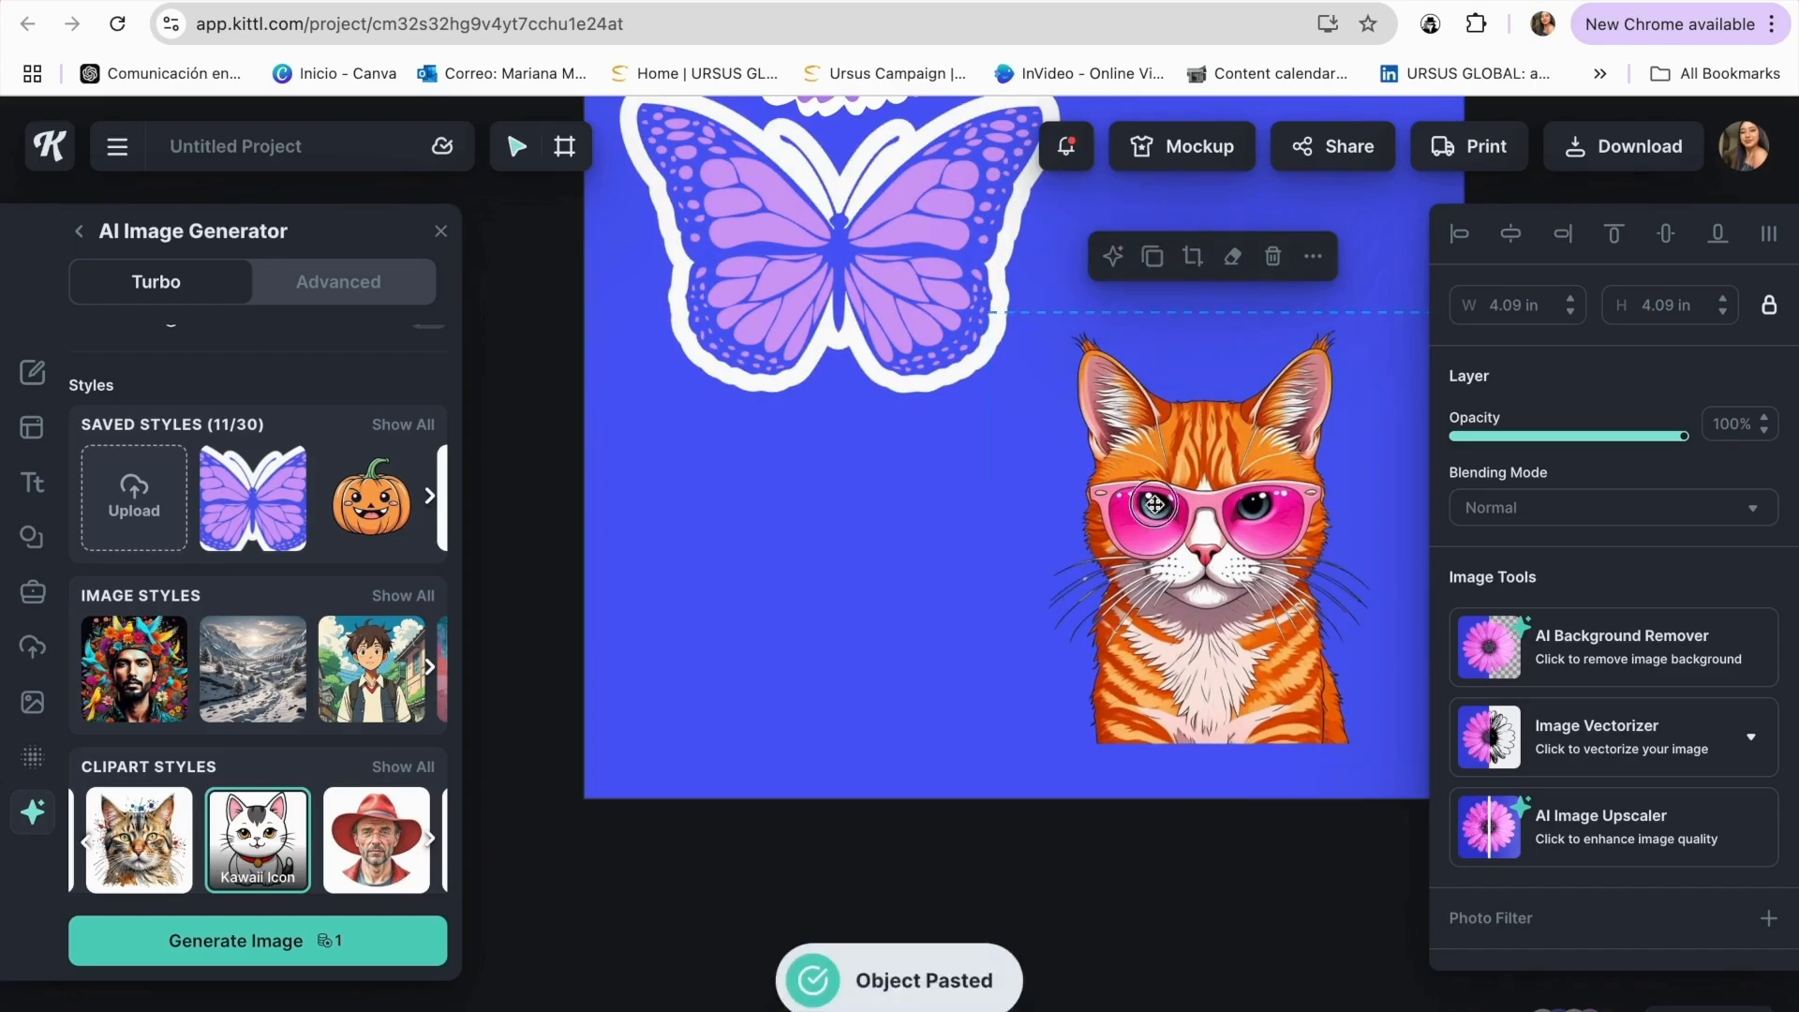
click(1211, 512)
scroll(1218, 562, up, 2)
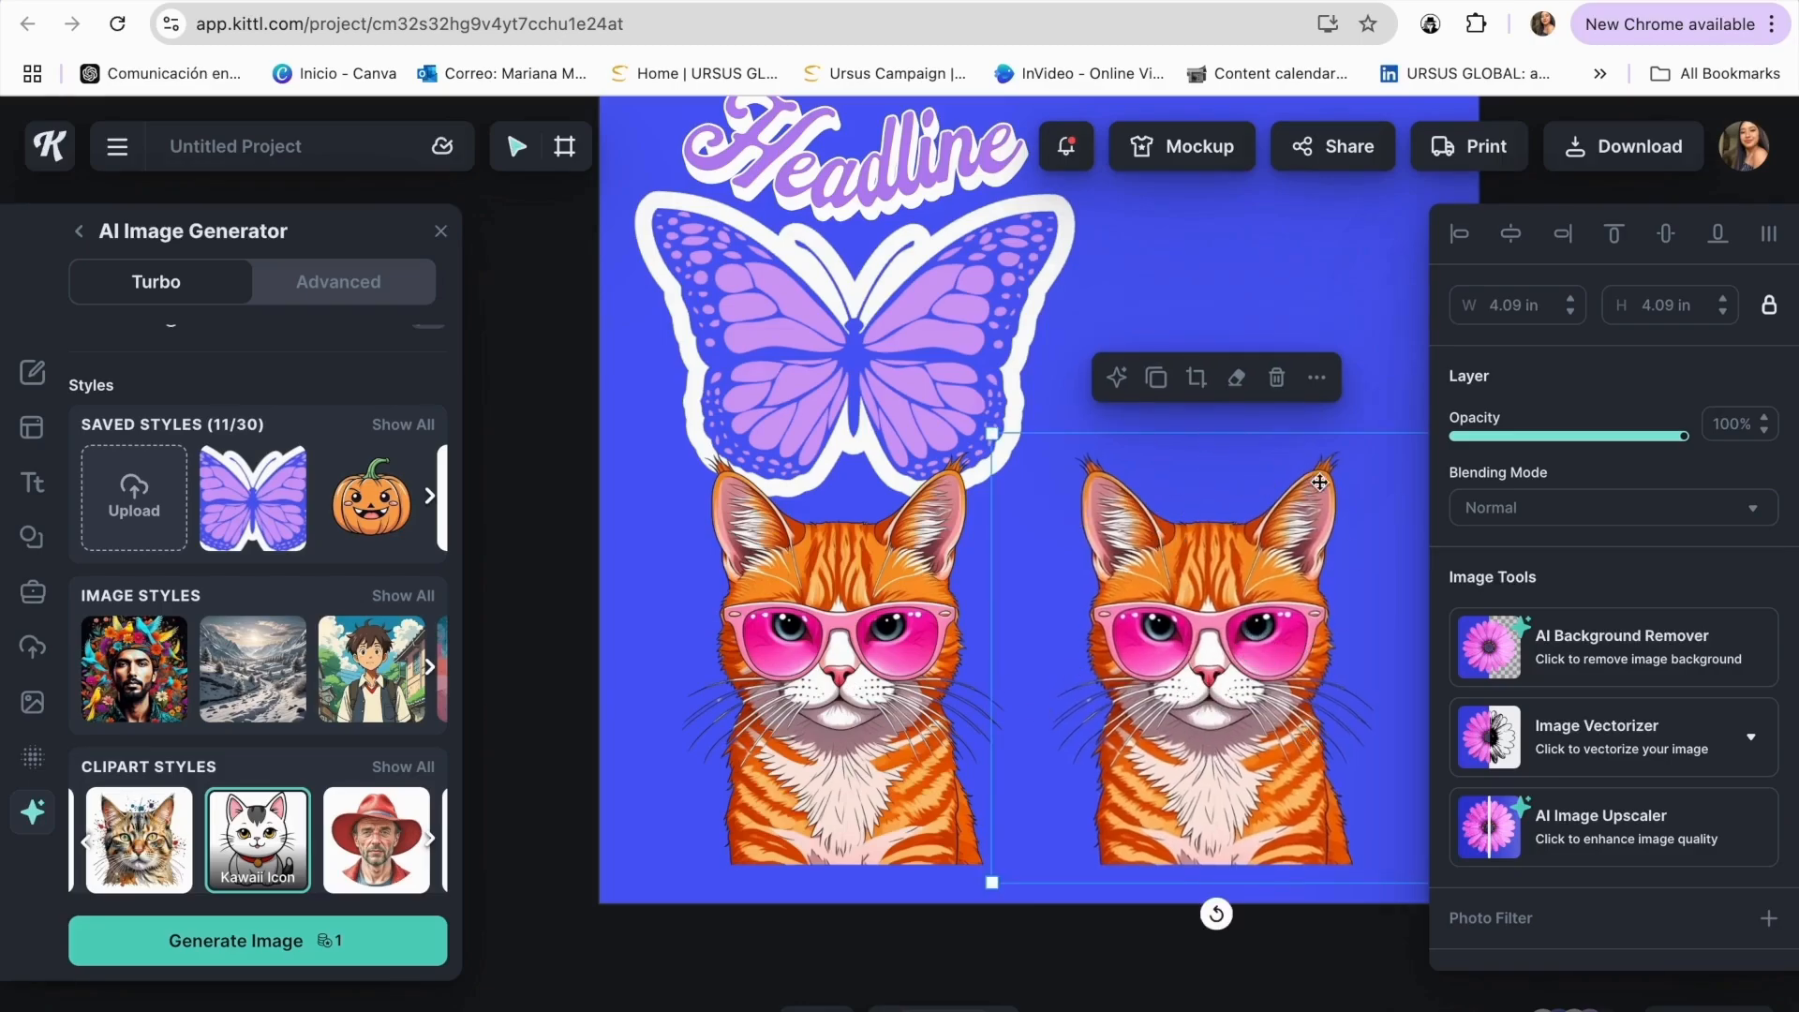
- Add a photo filter to the right-hand cat and set its Remove Color to white FFFFFF
scroll(1635, 785, down, 1)
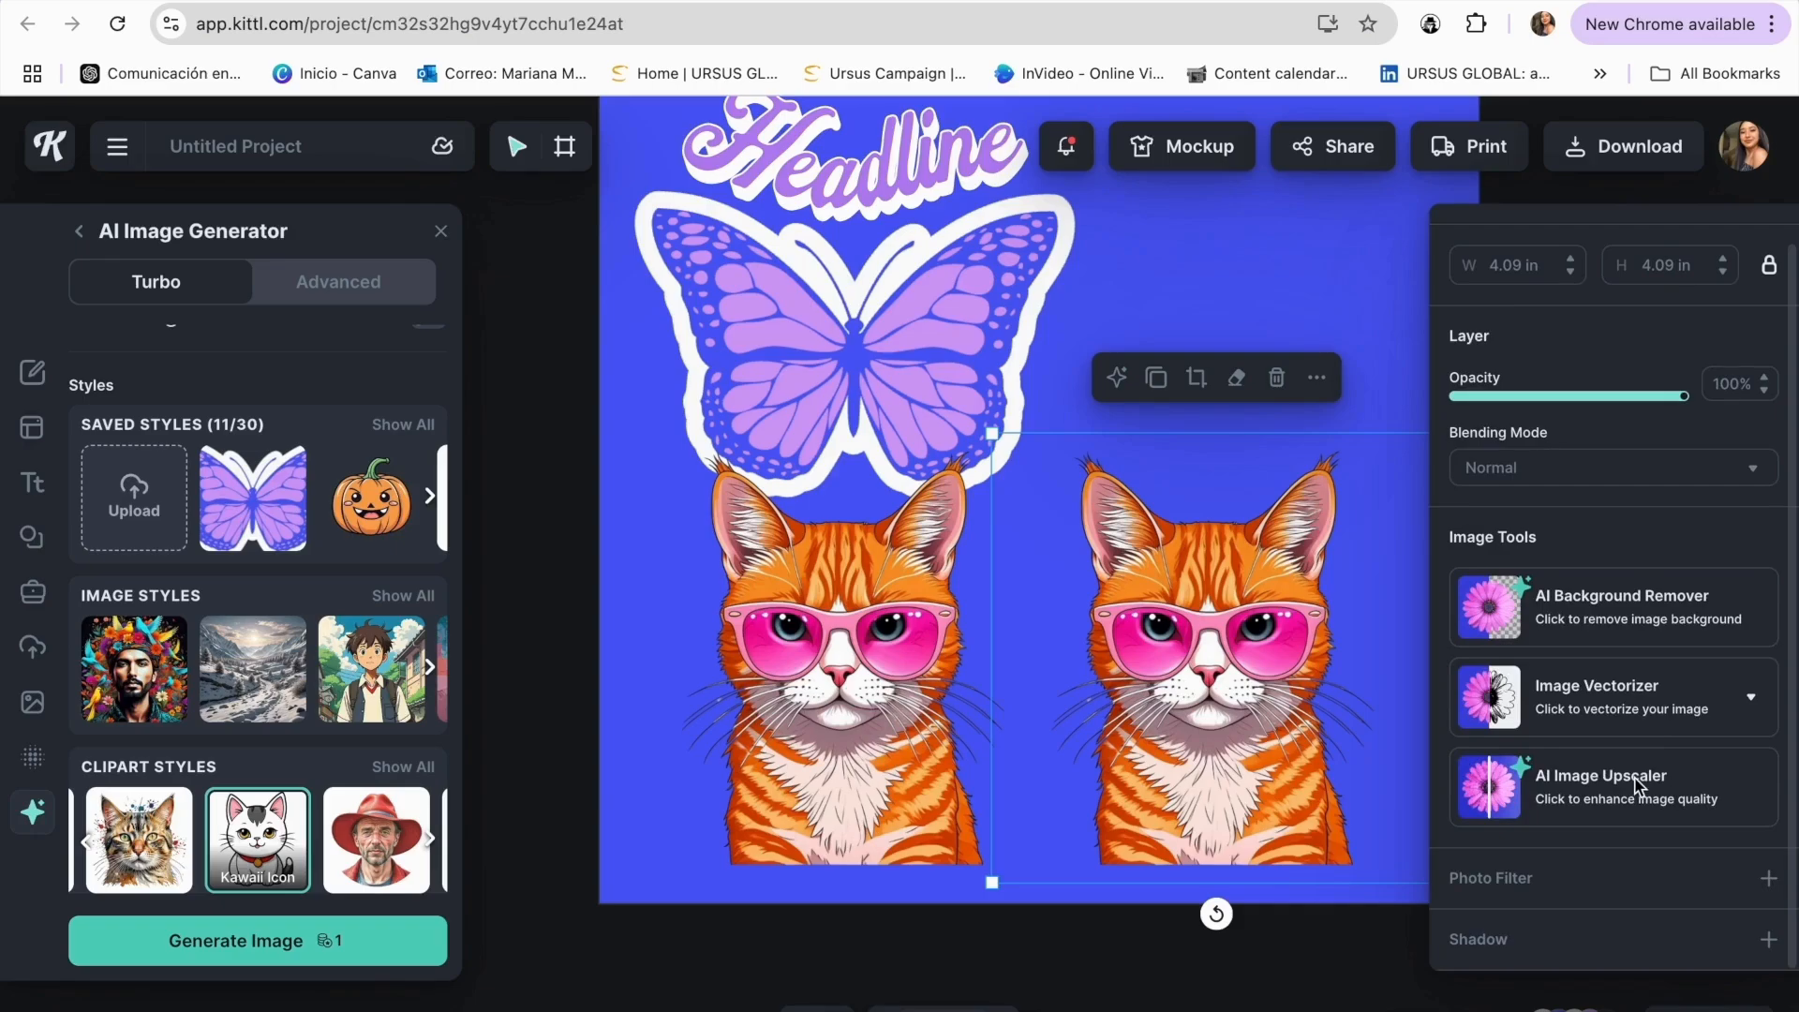
click(1768, 878)
scroll(1635, 656, down, 5)
click(1640, 345)
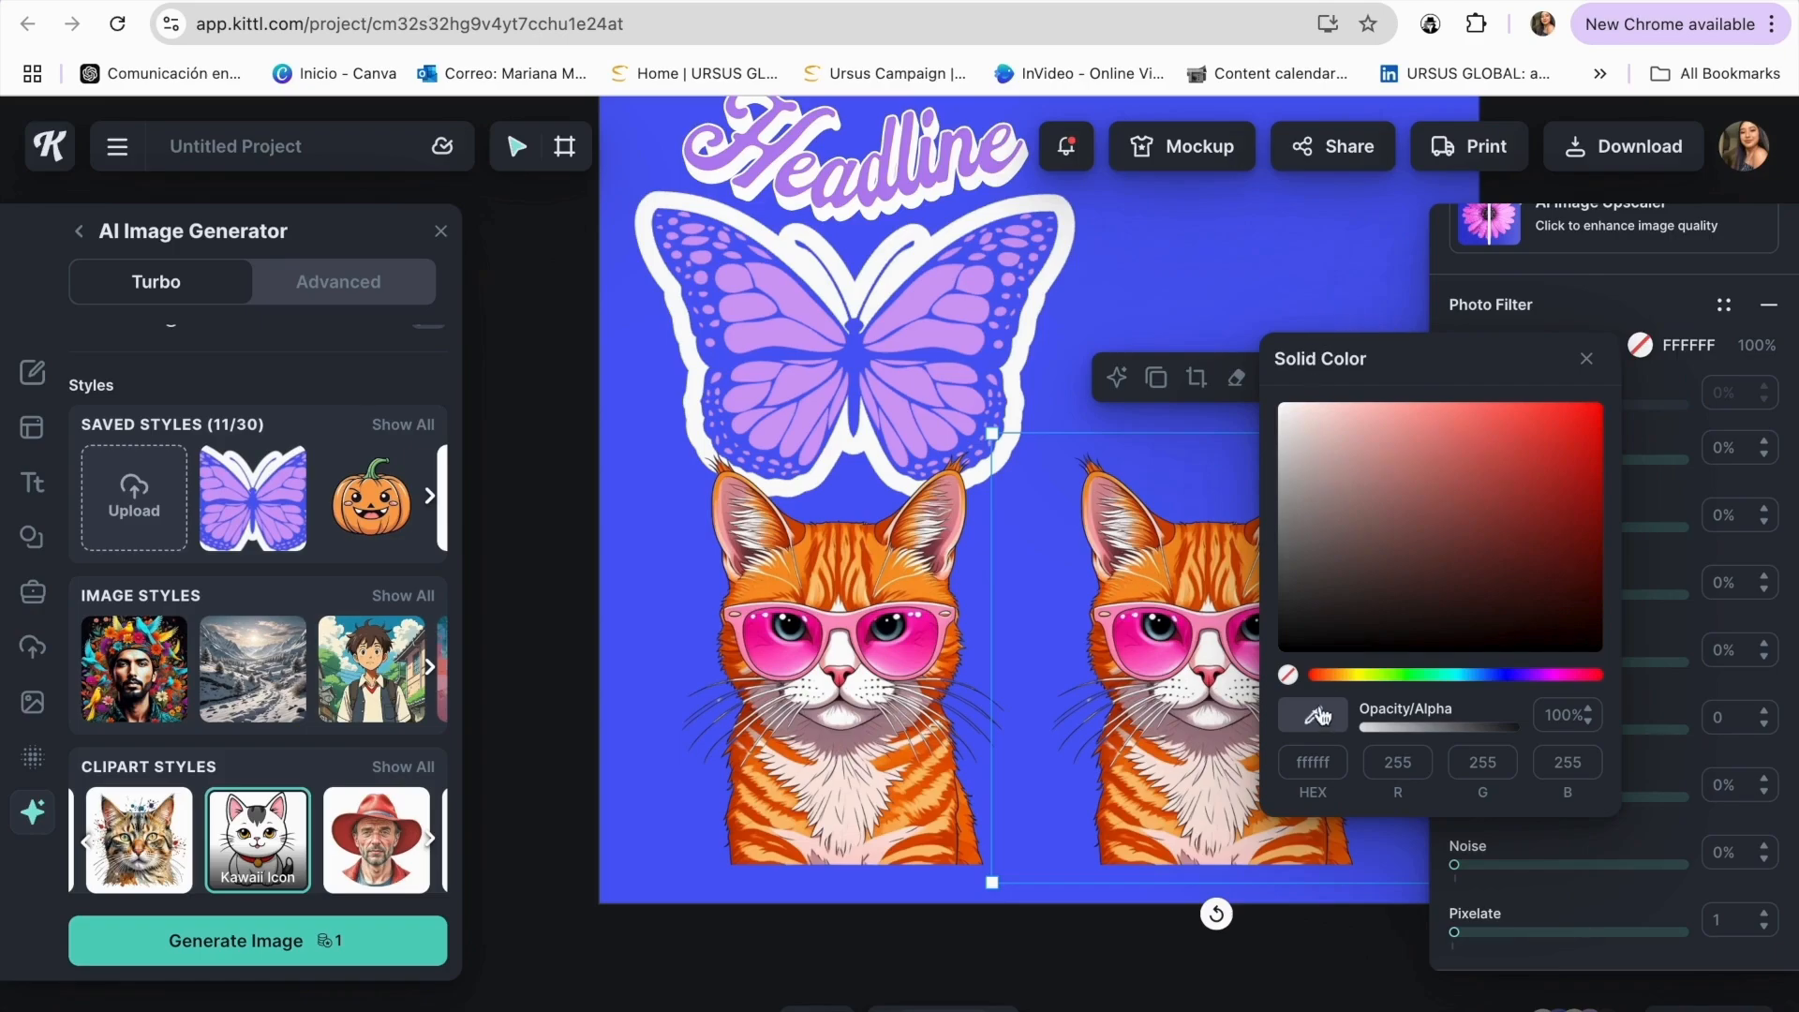
drag(1277, 500, 1270, 390)
click(1587, 296)
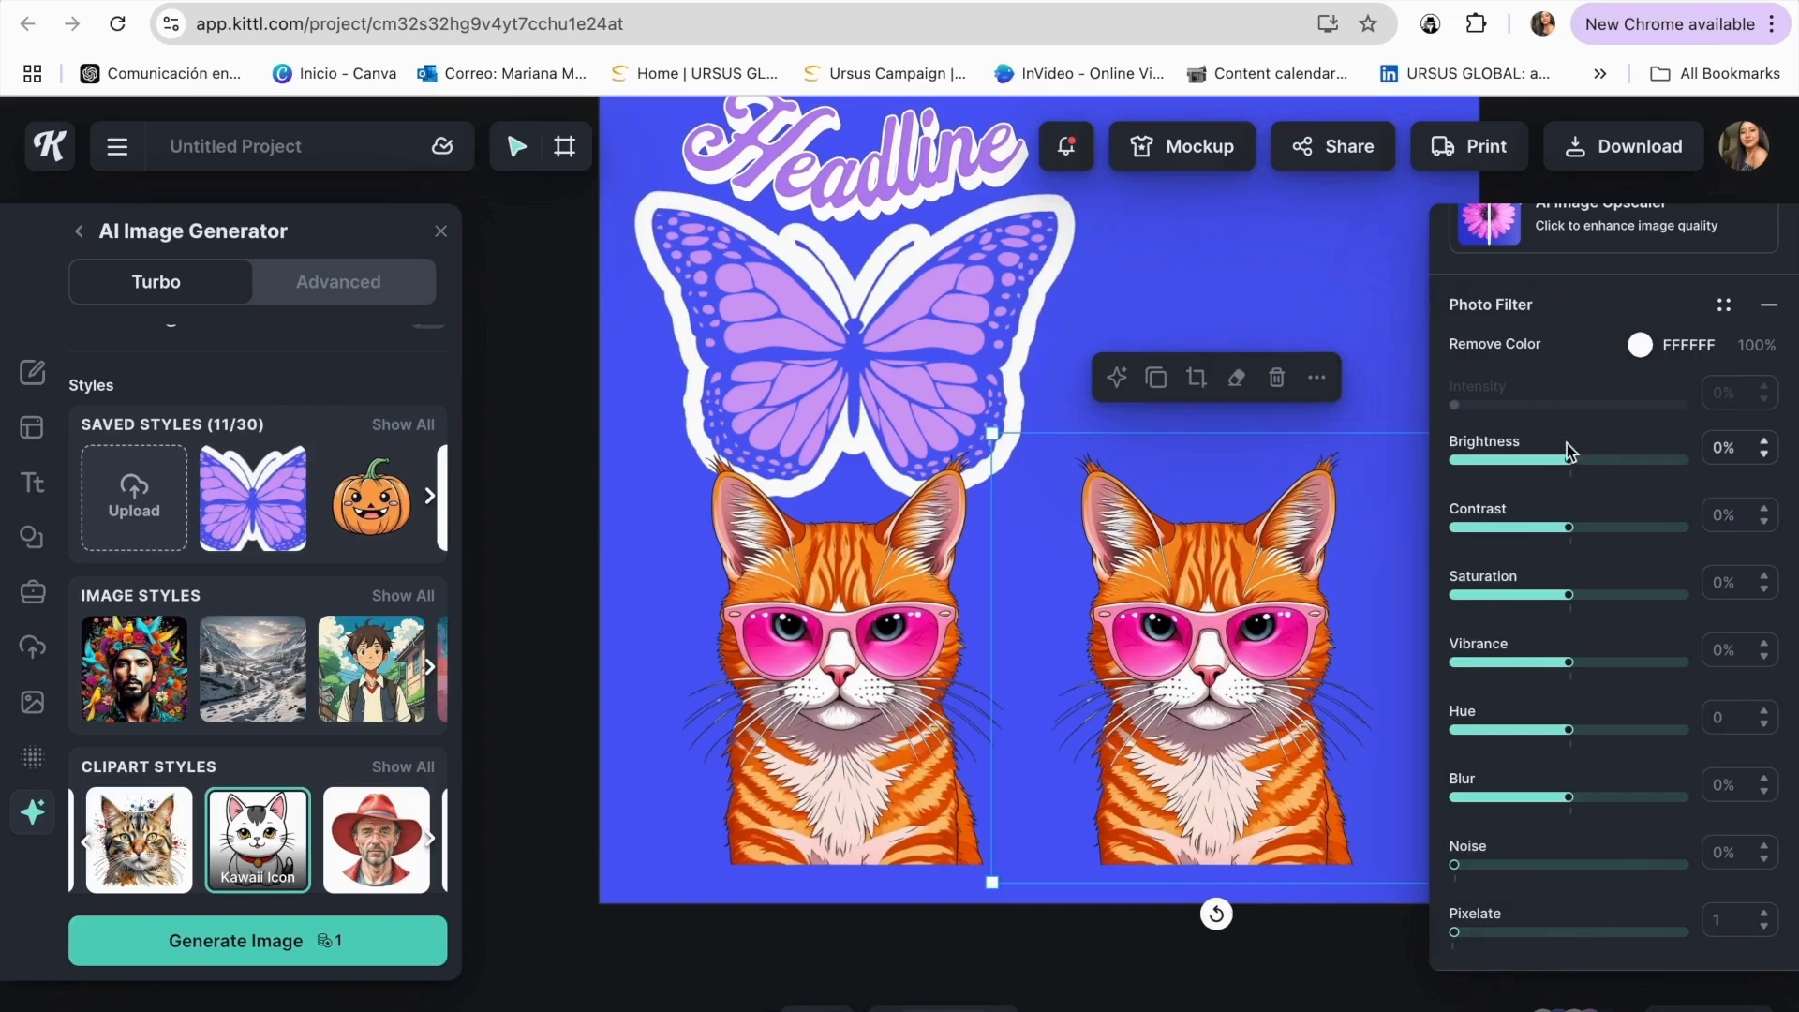
- Turn the right-hand cat into a white silhouette with brightness 100%, contrast -100%, saturation -100% and vibrance -7%
drag(1571, 469, 1751, 463)
drag(1567, 534, 1436, 522)
drag(1569, 595, 1450, 597)
drag(1569, 663, 1560, 662)
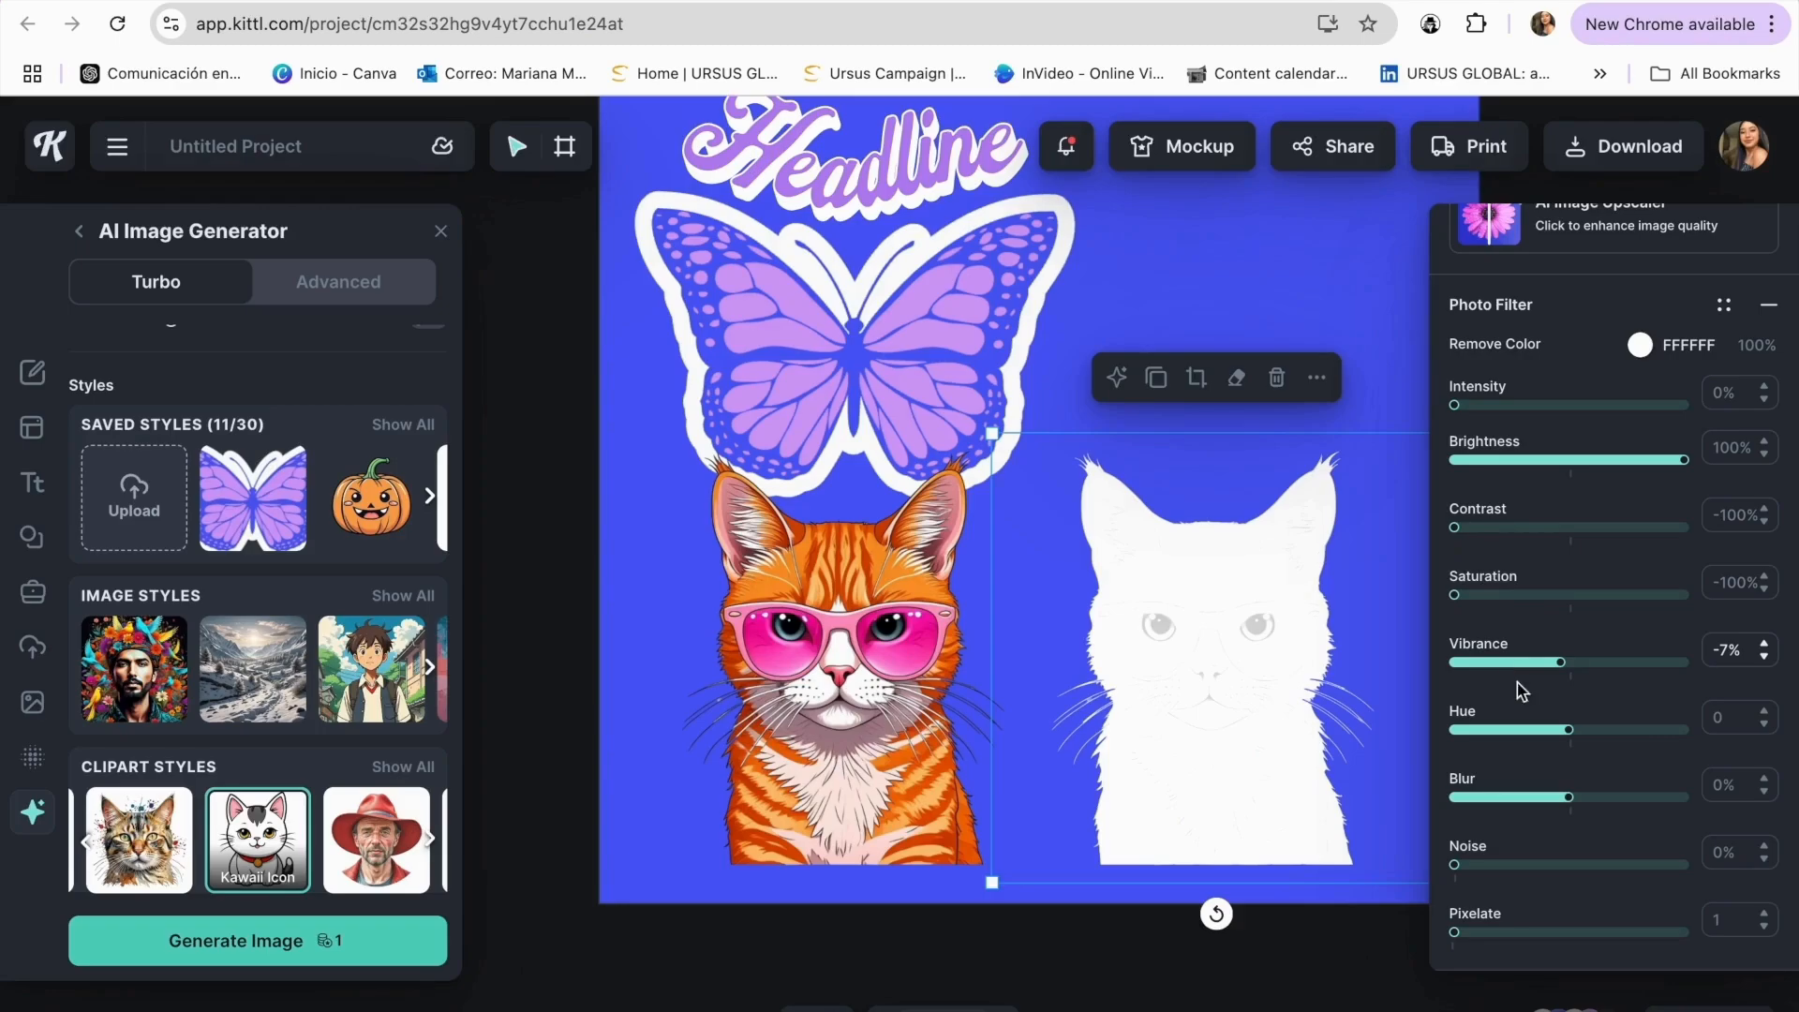
scroll(1539, 759, down, 1)
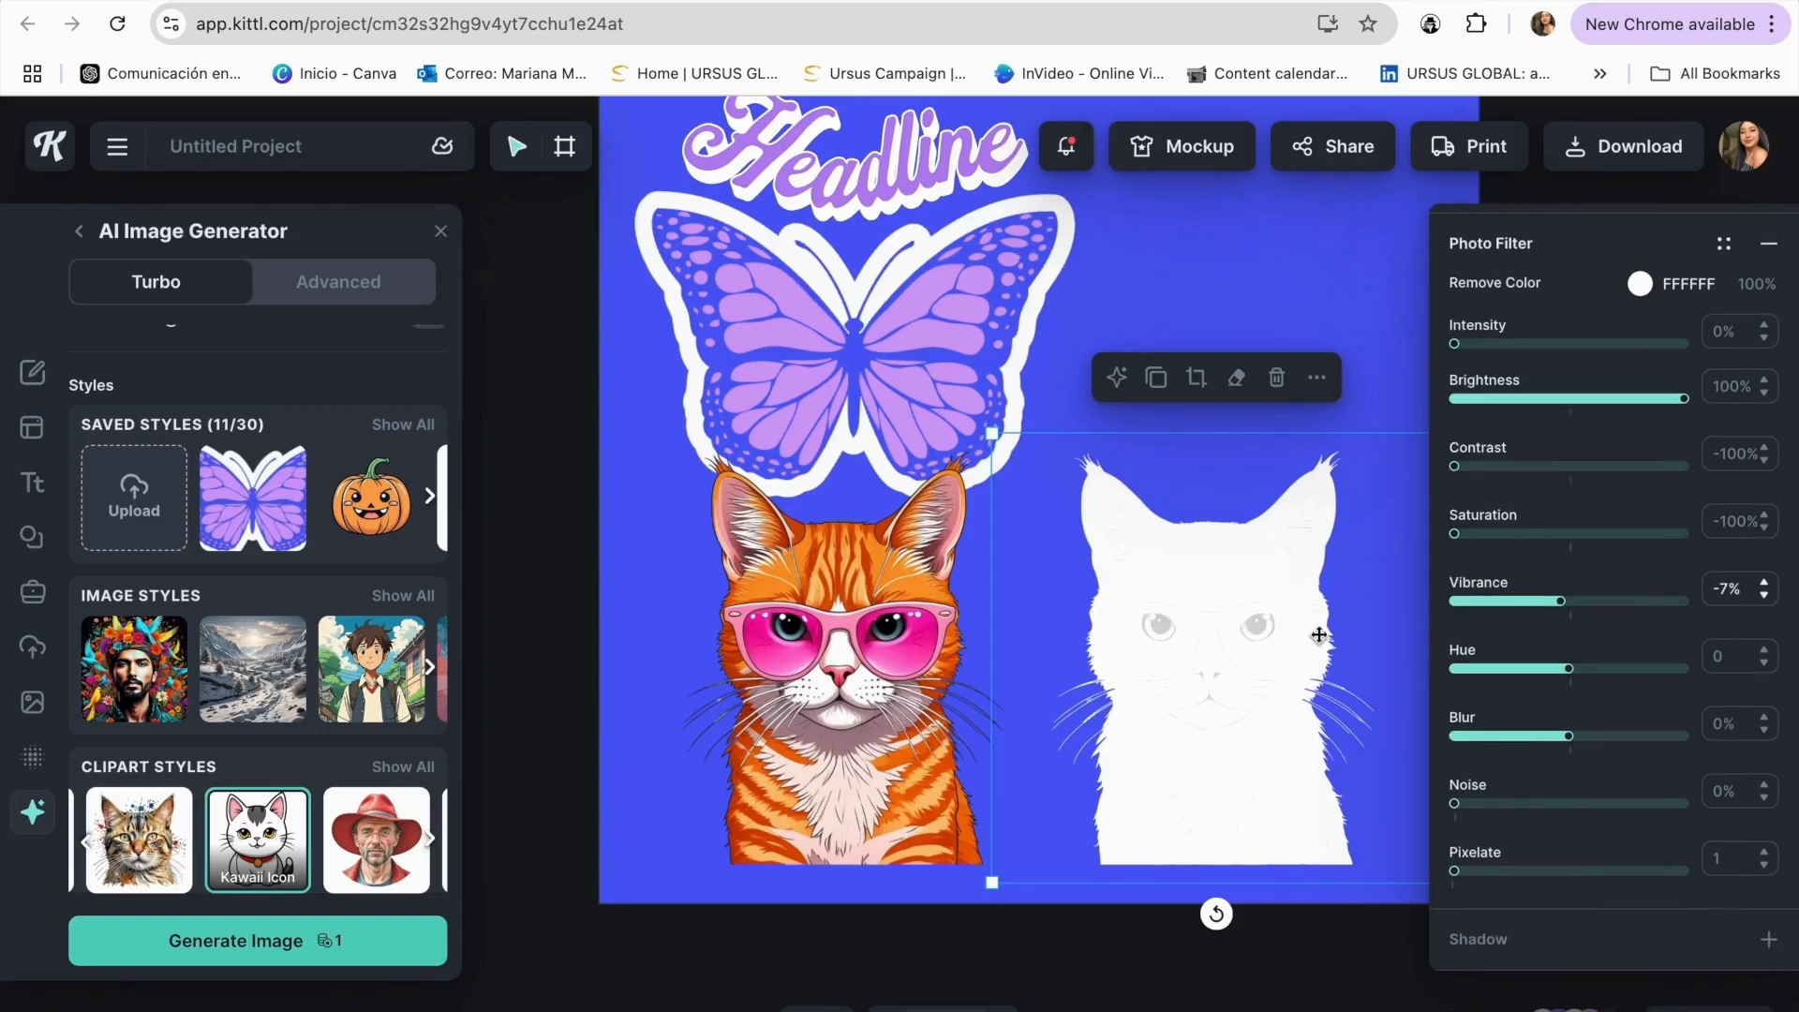
click(1386, 349)
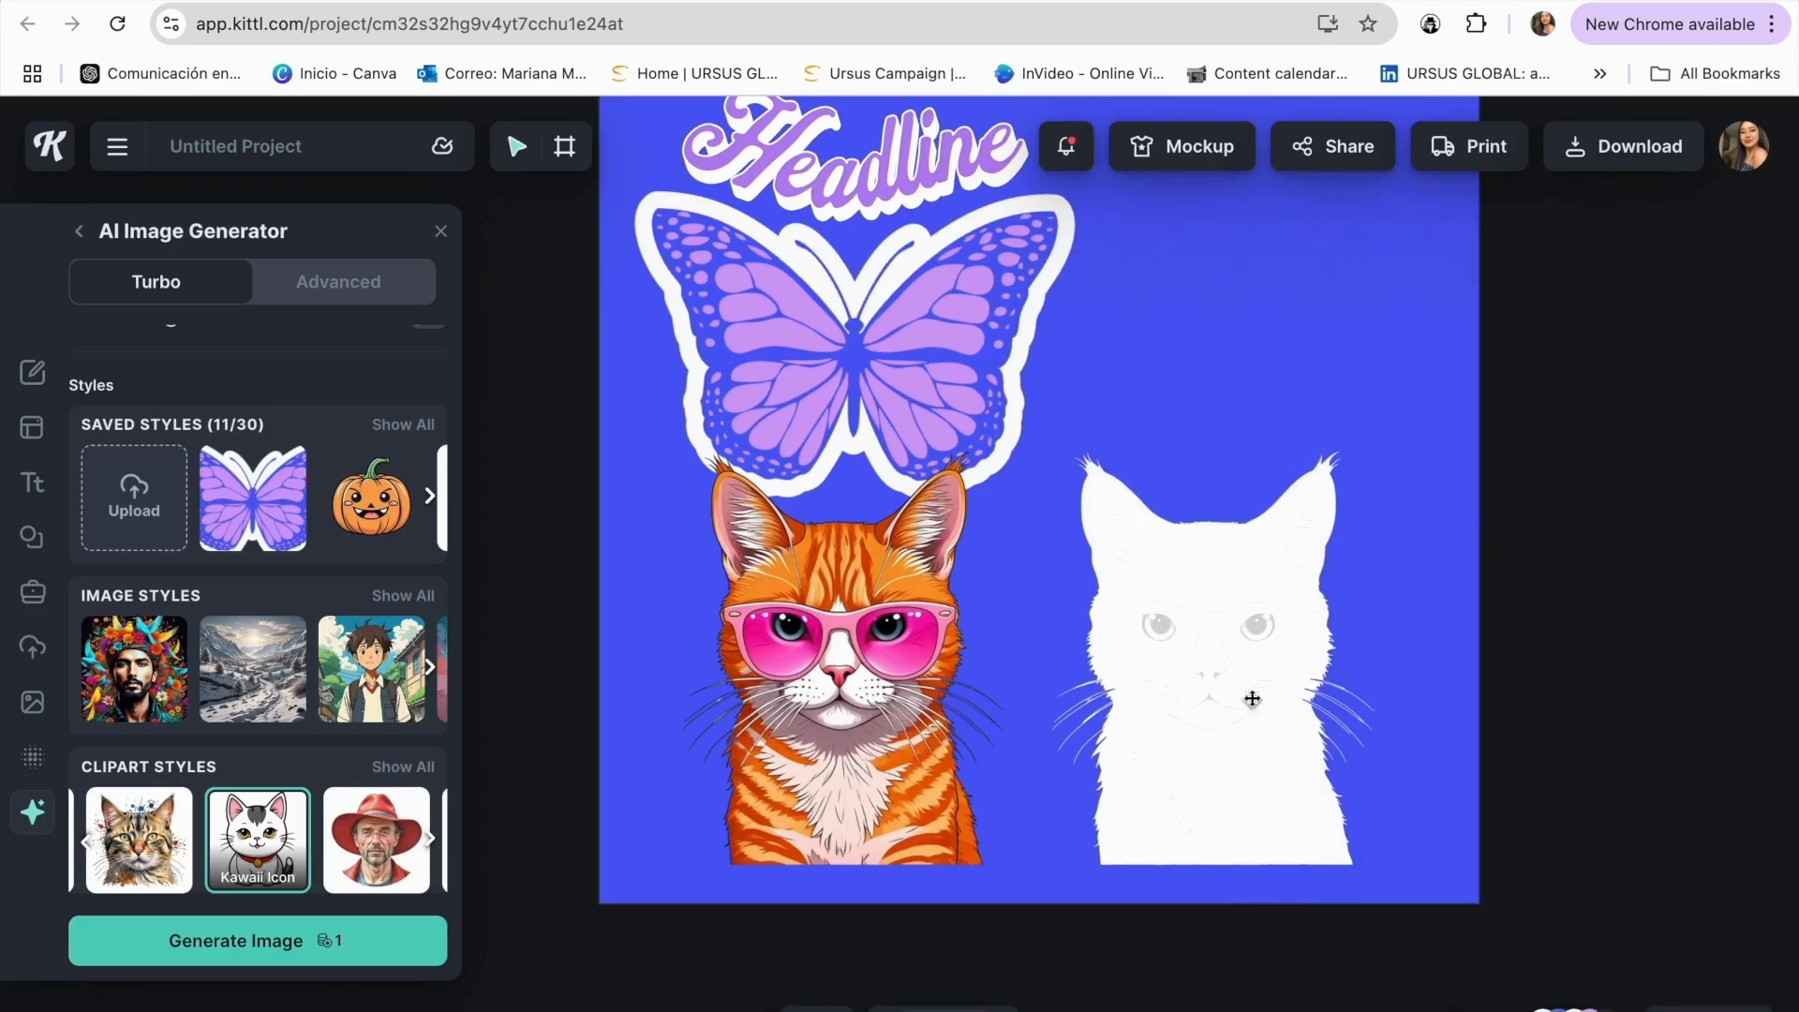
- Send the white cat silhouette to the back and place the colored cat directly over it
click(979, 680)
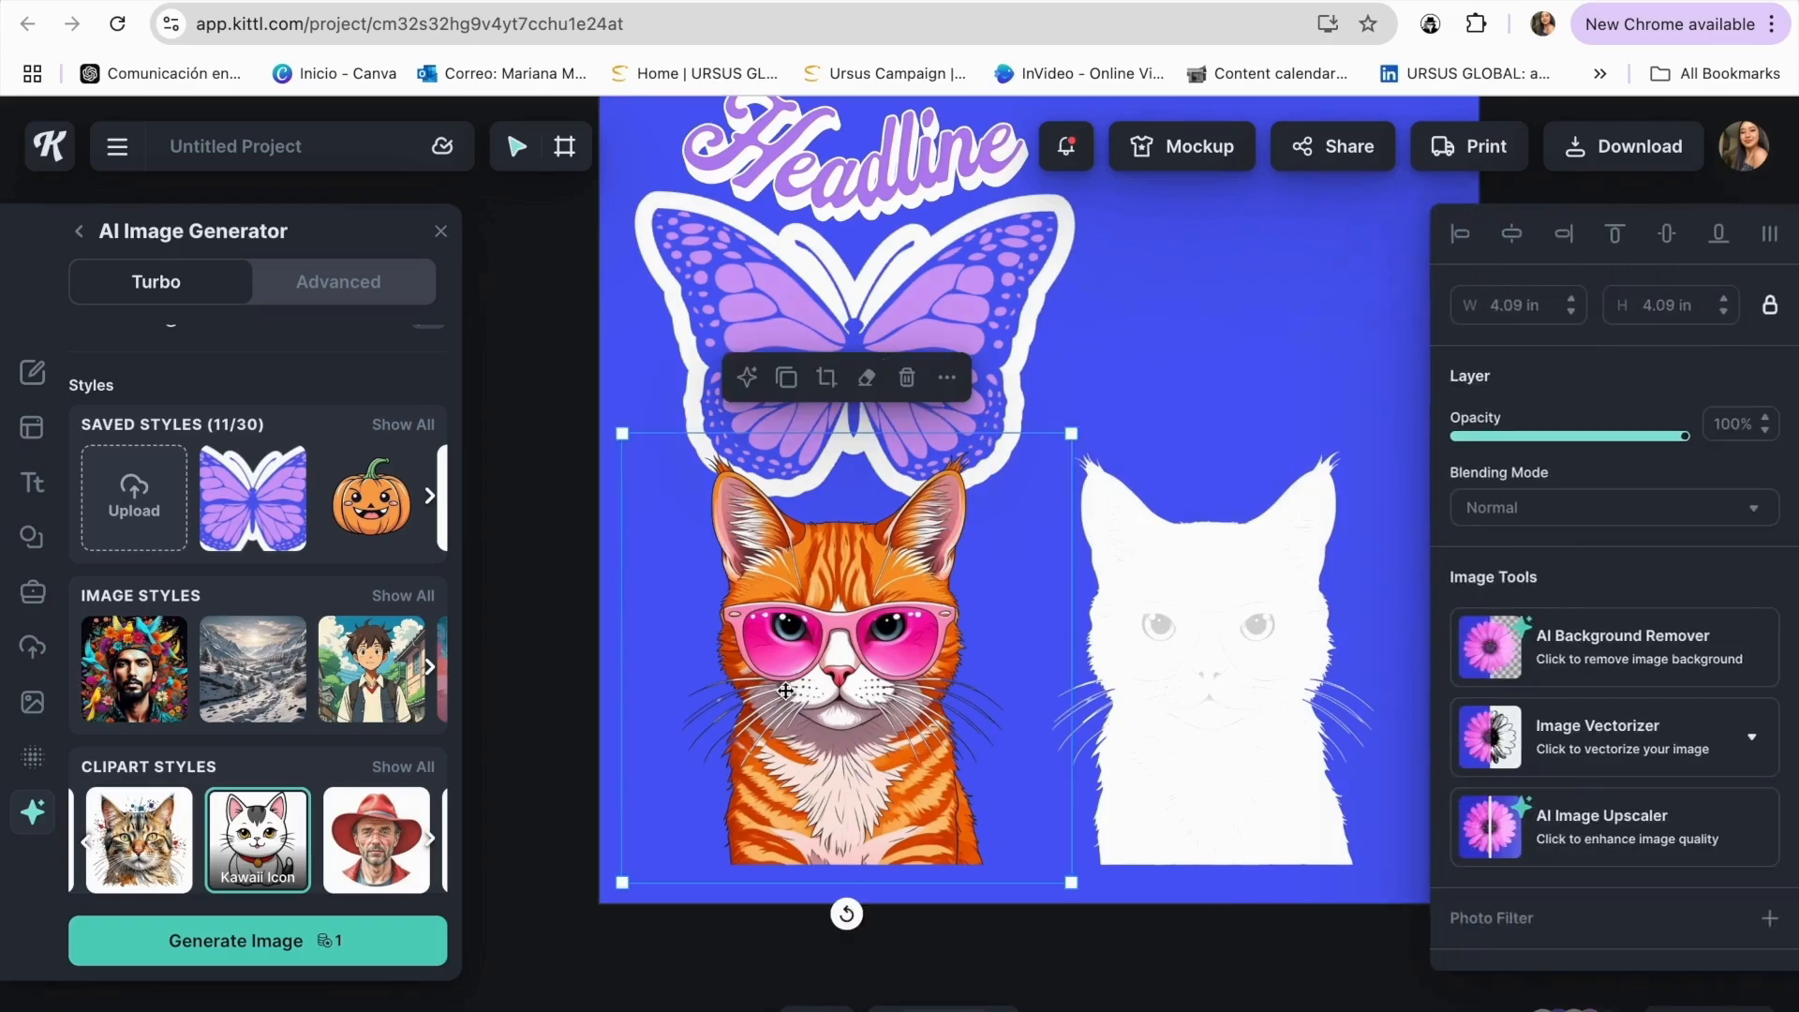
drag(787, 690, 972, 679)
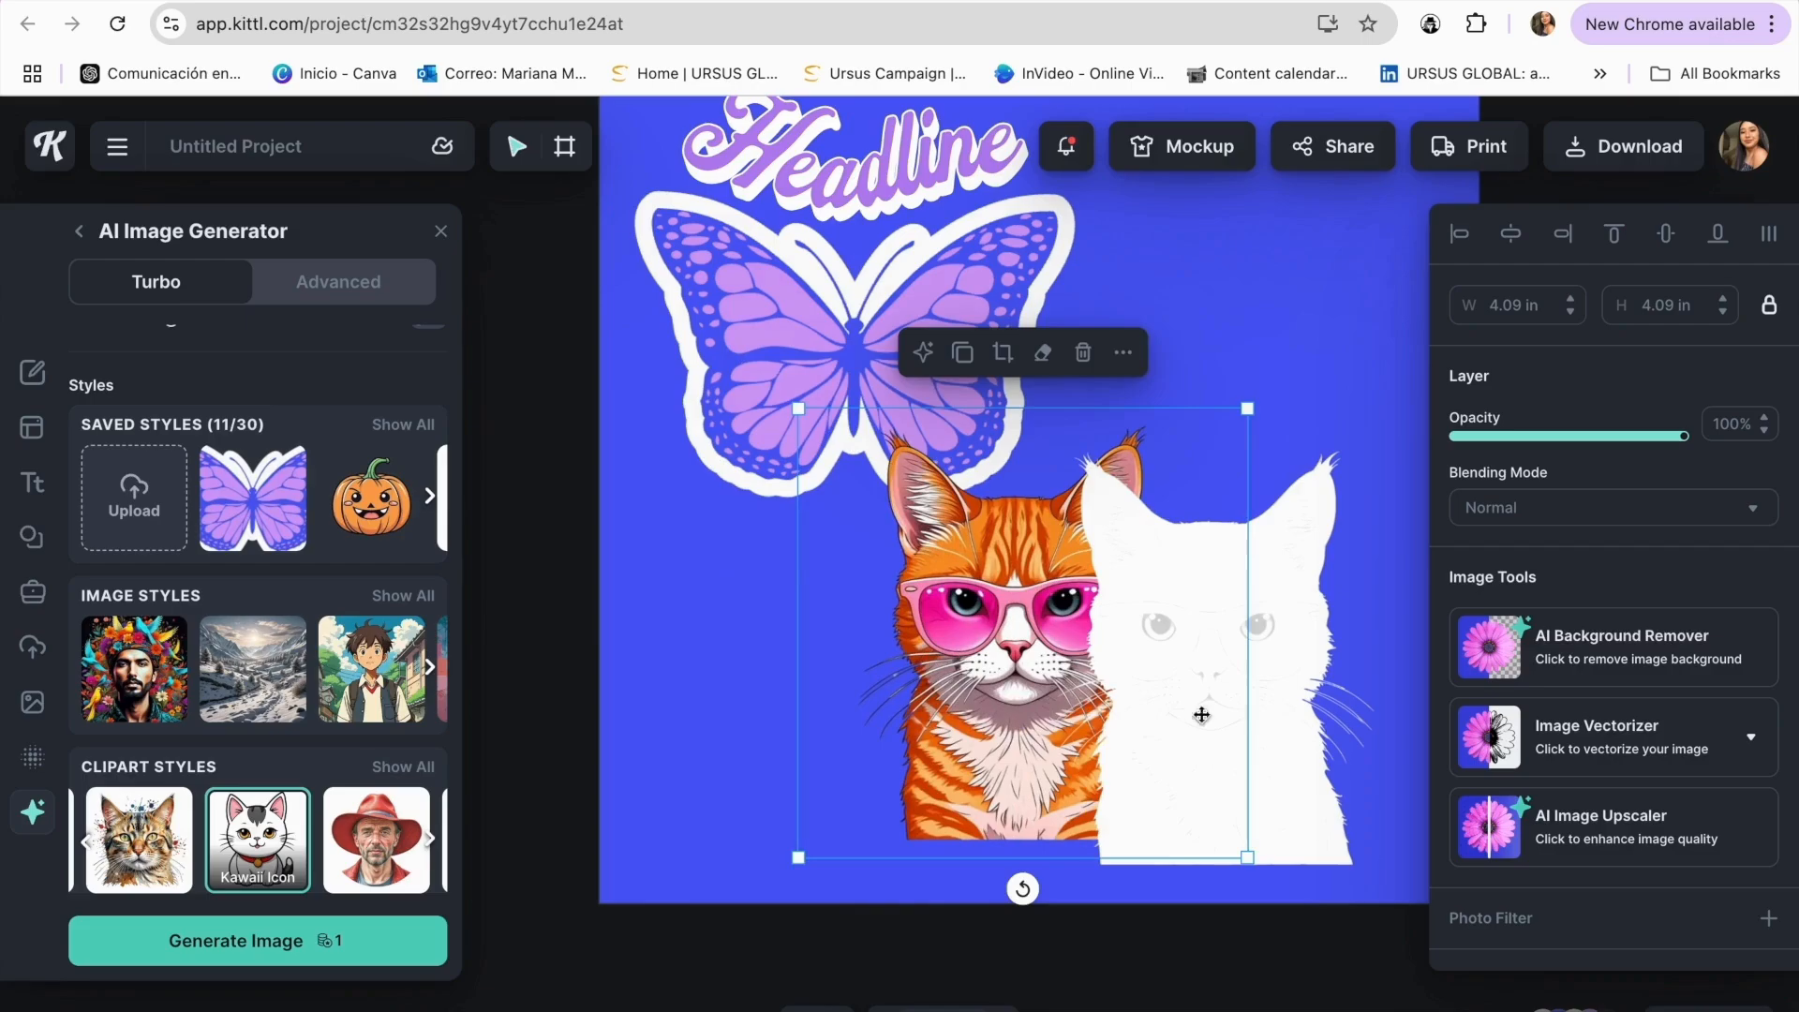
drag(1088, 619, 950, 624)
drag(1305, 647, 1309, 650)
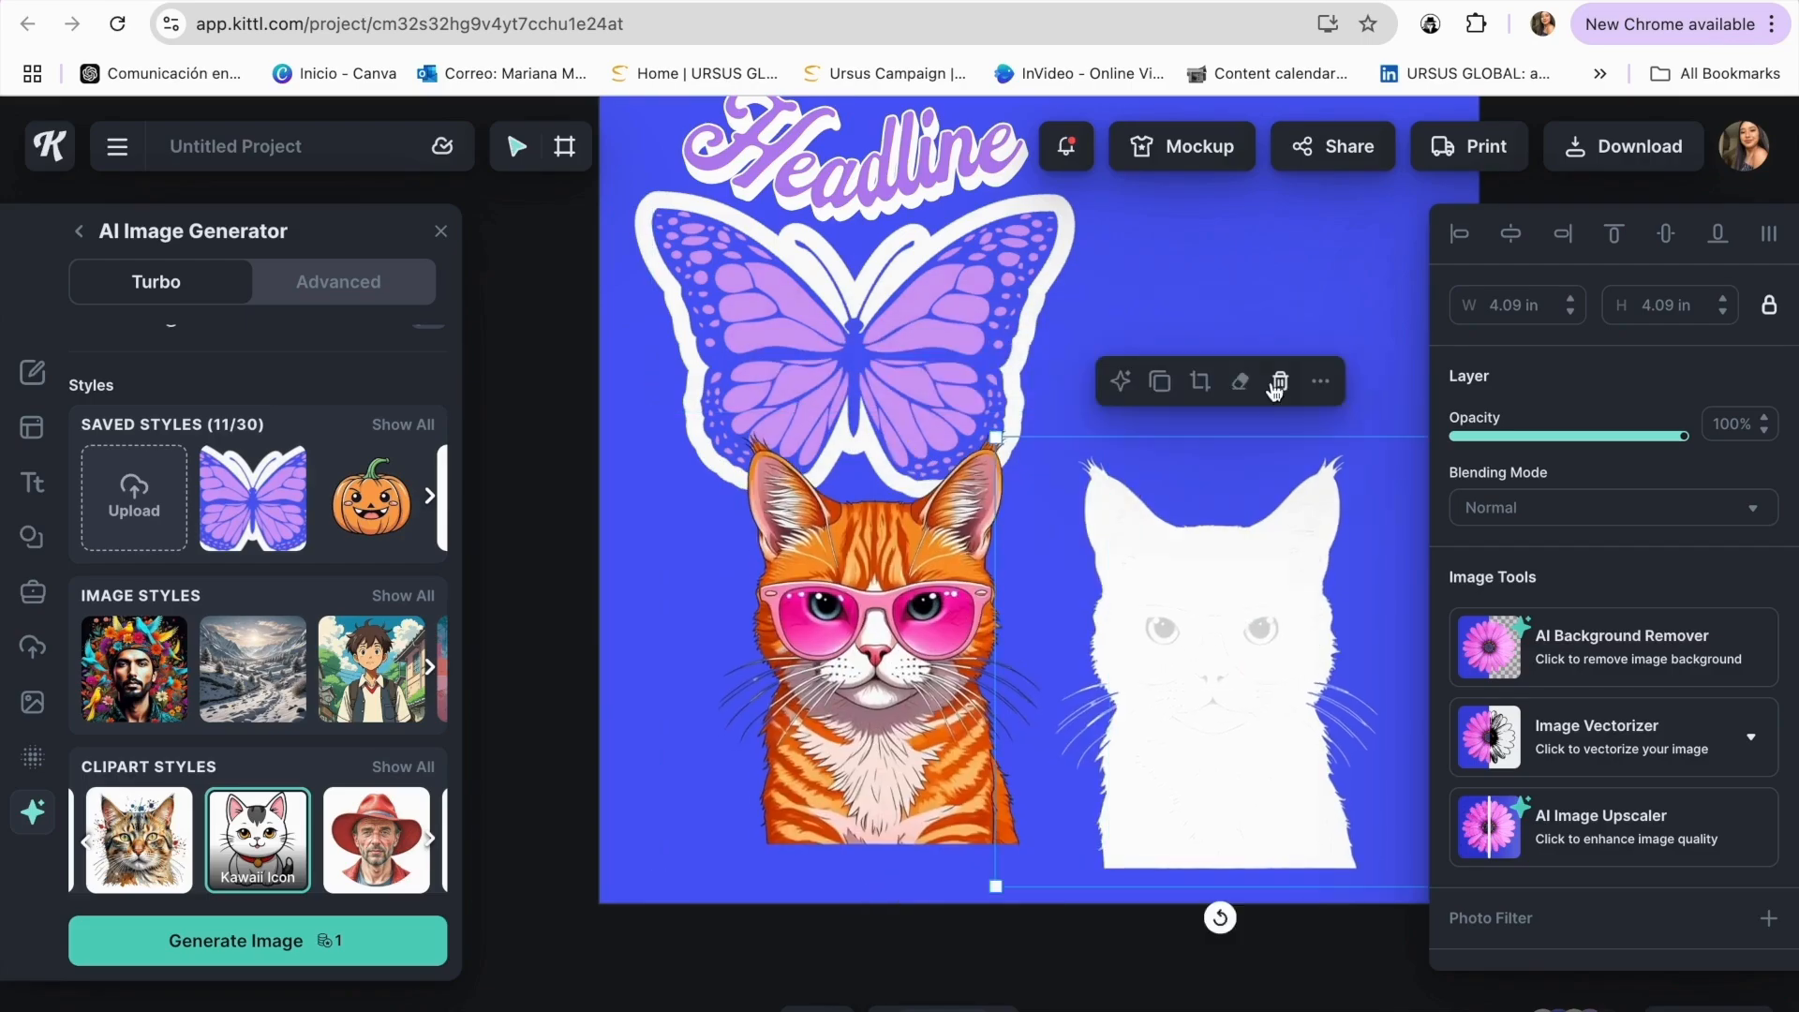
click(1335, 388)
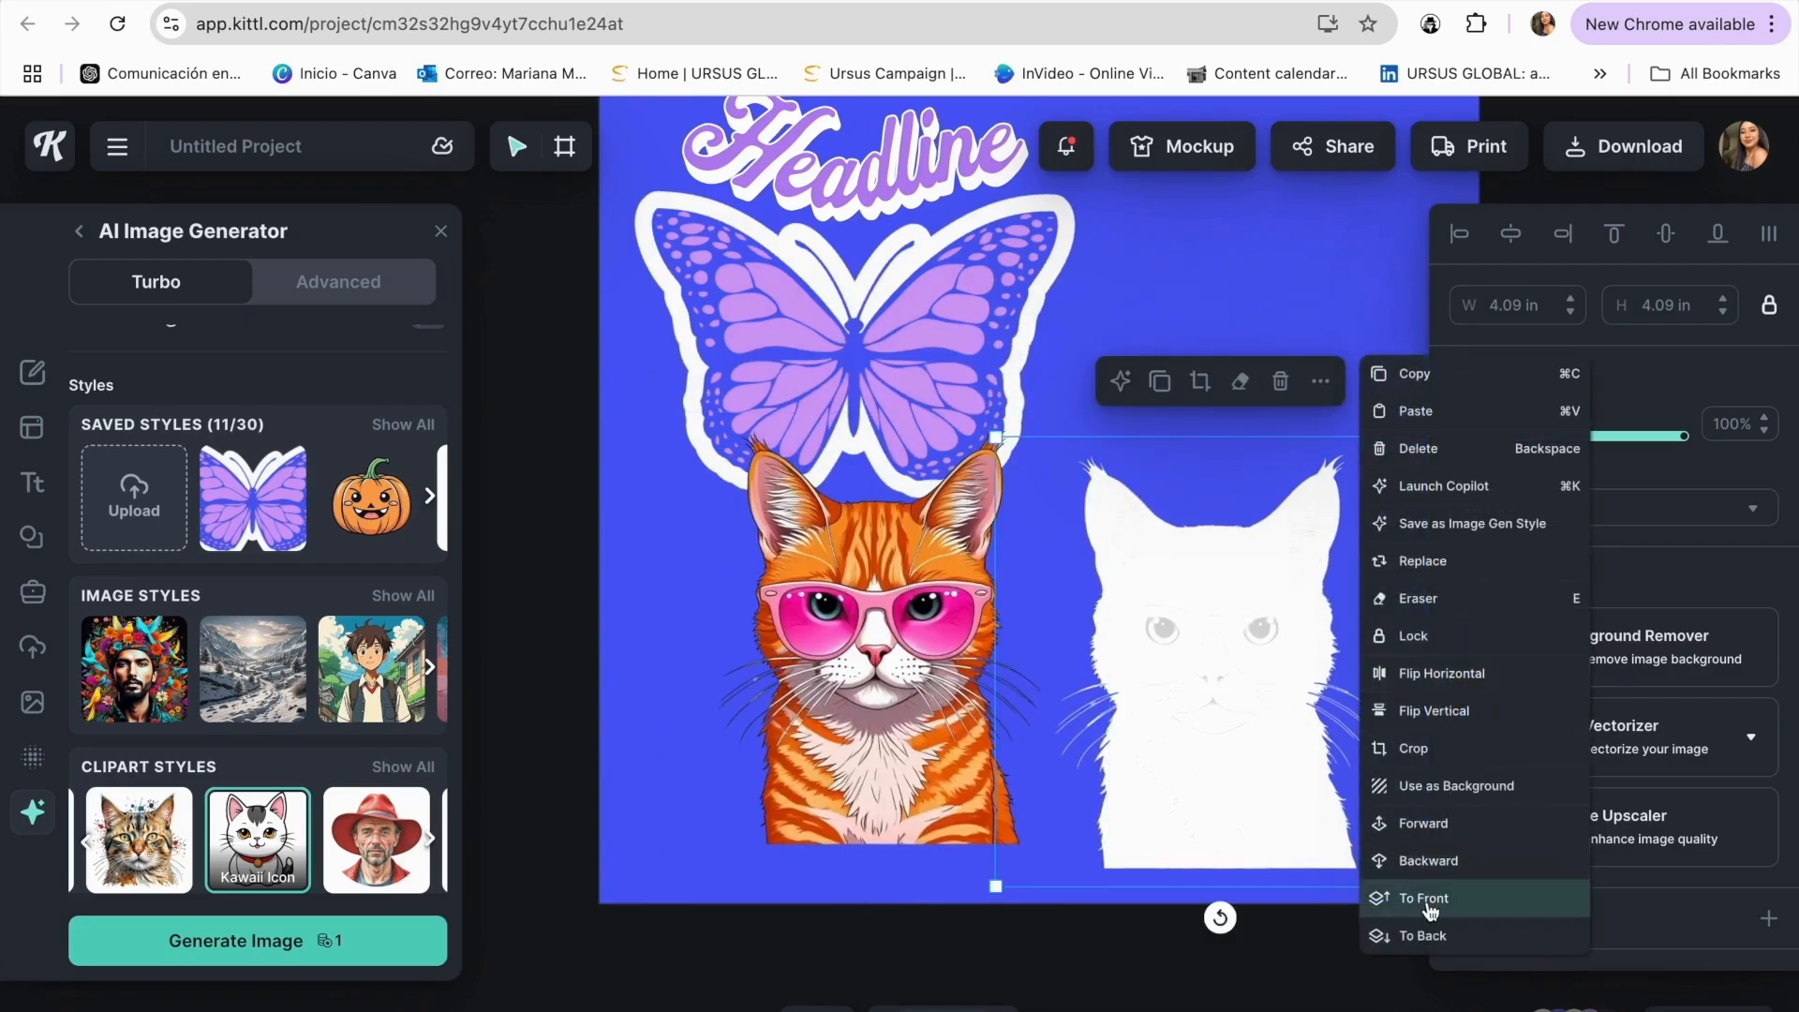
click(1422, 935)
click(919, 717)
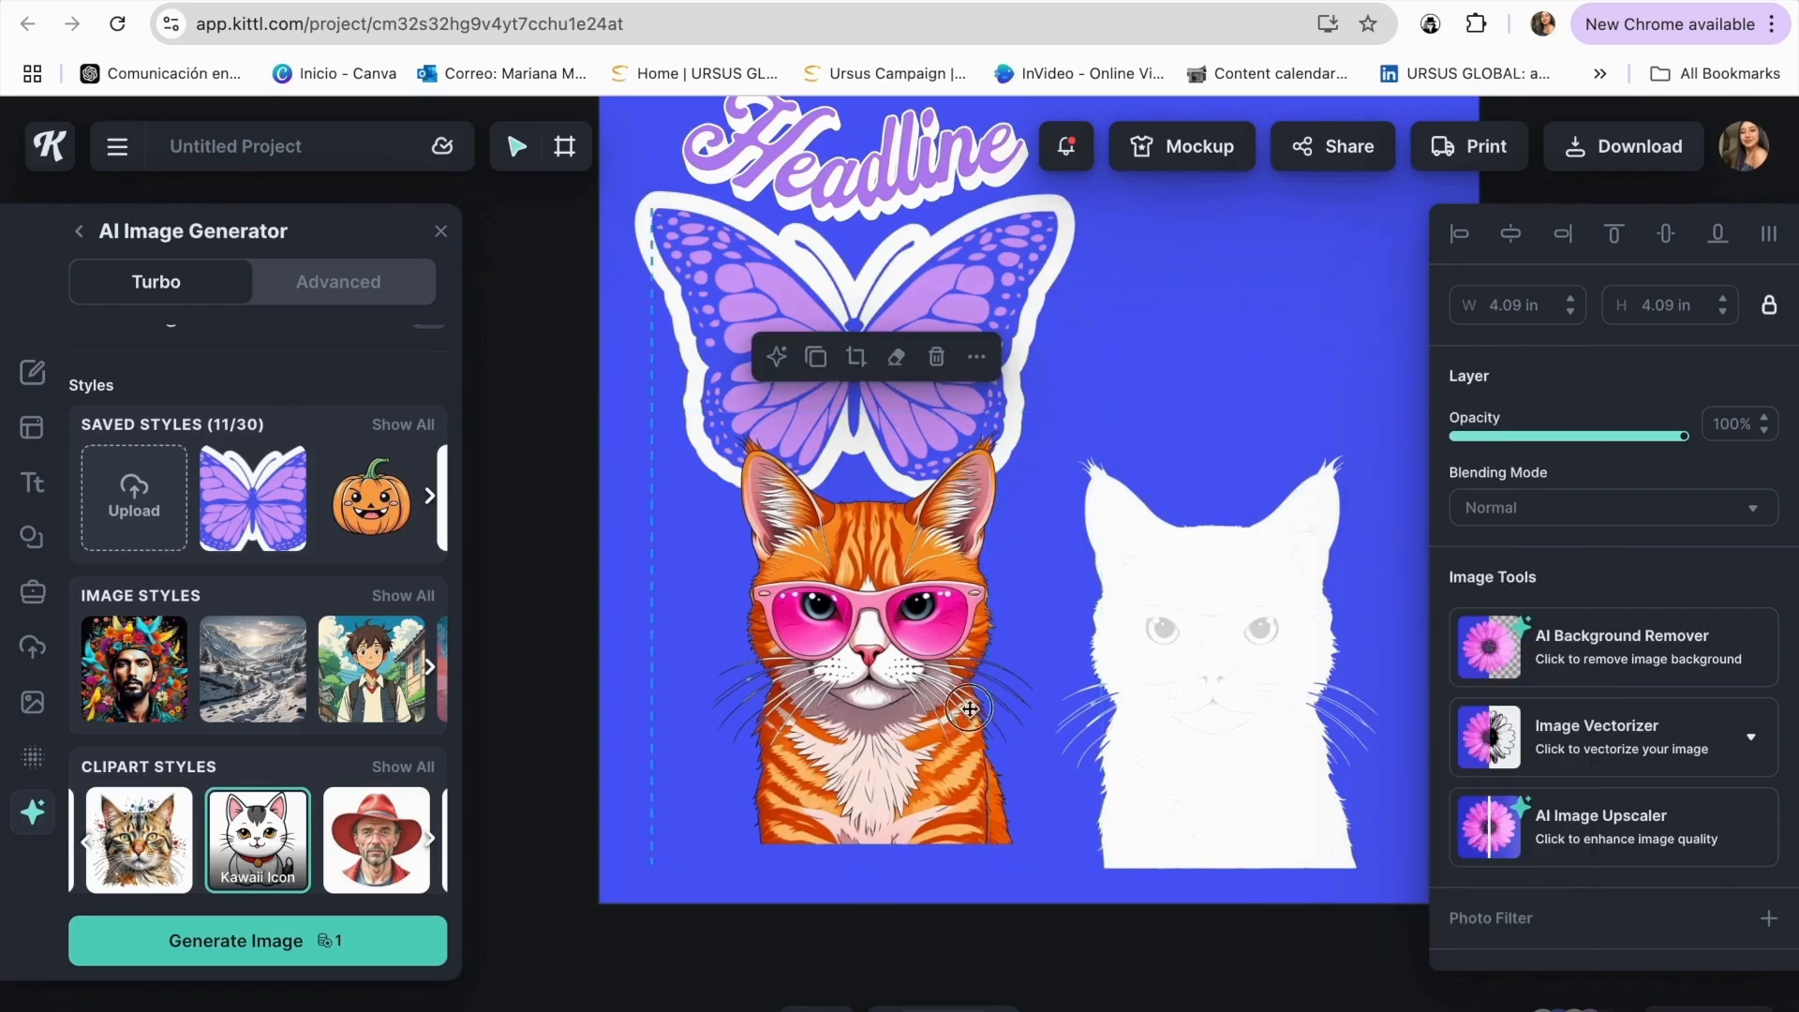
drag(919, 717, 1225, 725)
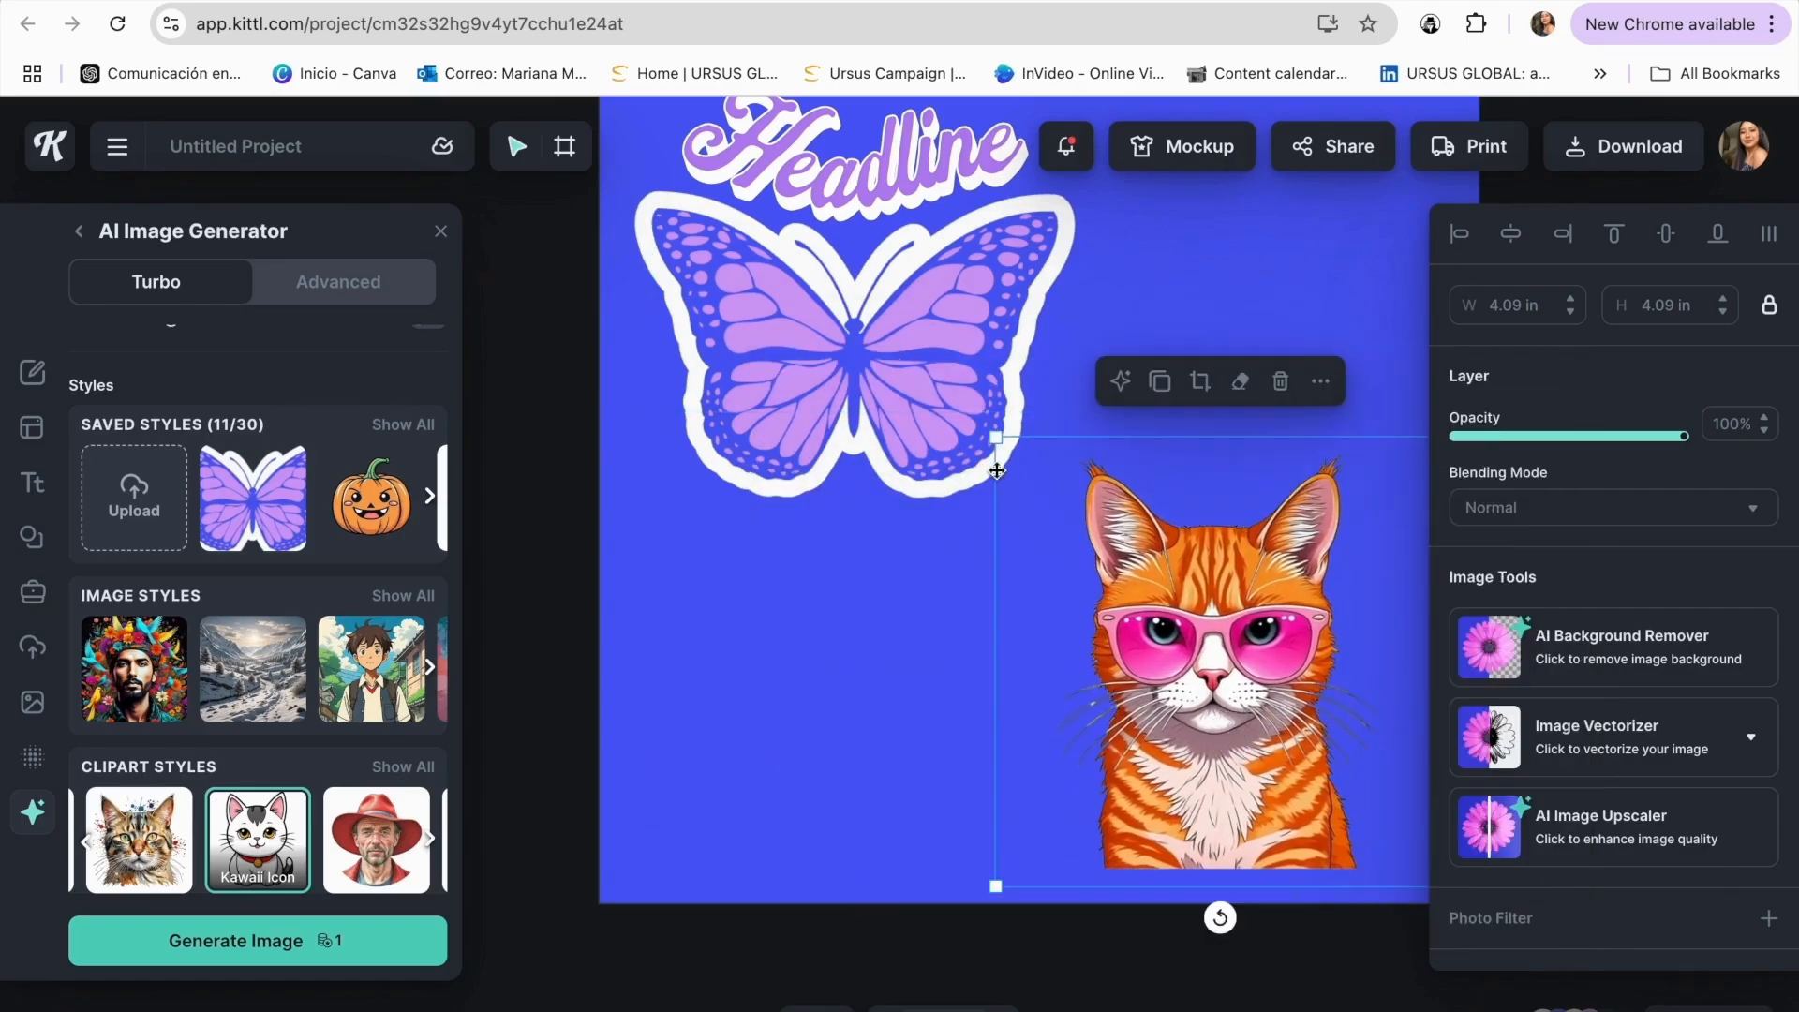
- Scale the colored cat to about 3.74 in and center it on the silhouette, leaving a white border around it
drag(995, 439, 1048, 486)
drag(1217, 654, 1185, 623)
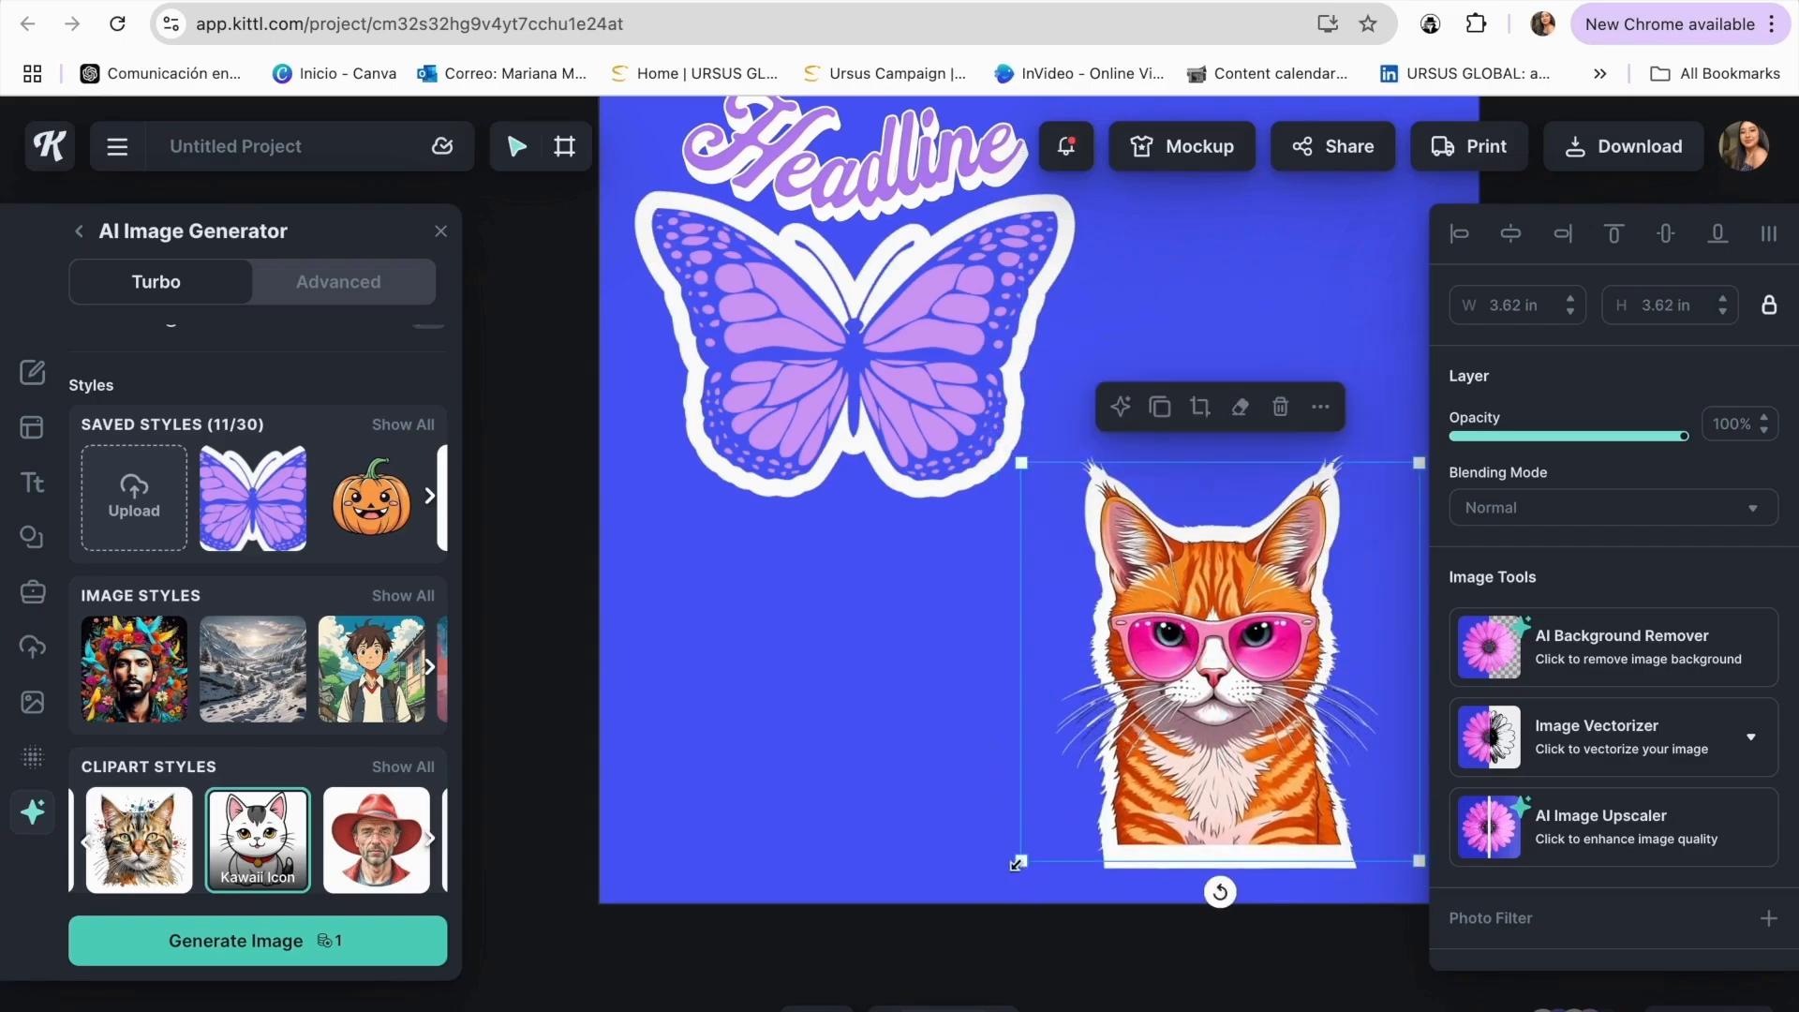
drag(1016, 863, 1005, 874)
drag(1216, 789, 1220, 795)
click(880, 659)
scroll(885, 654, up, 5)
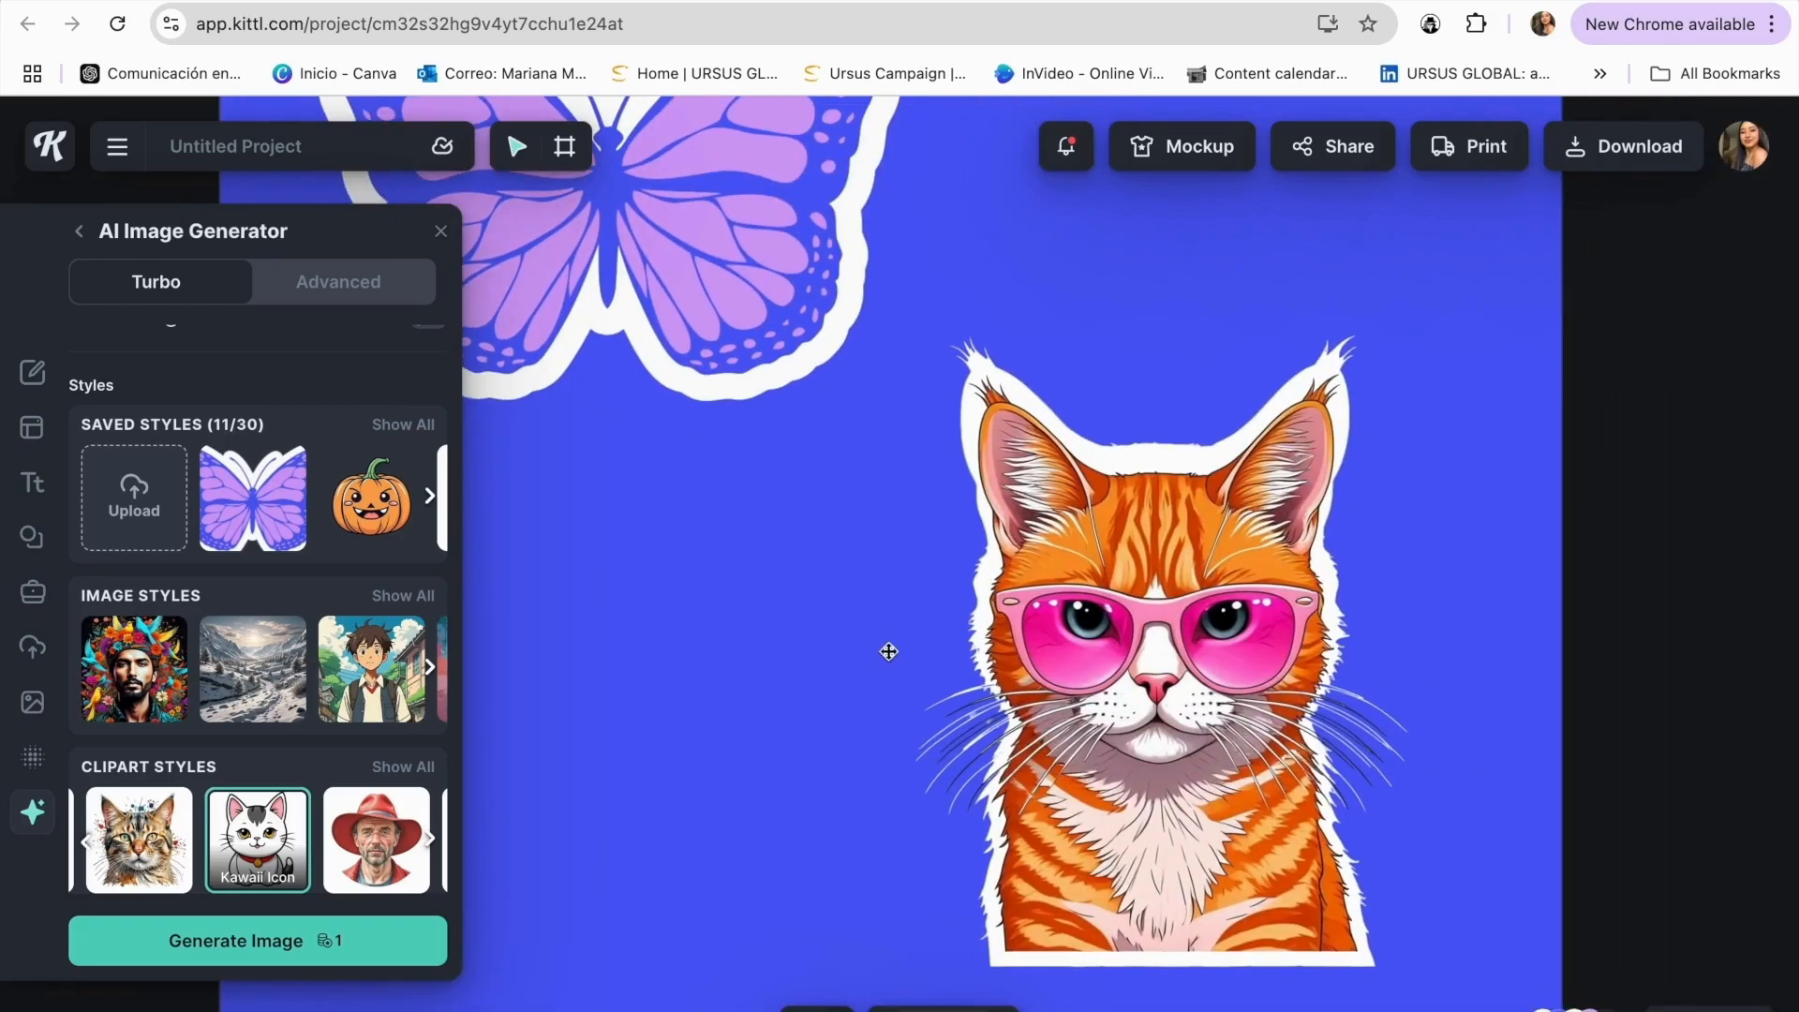
click(1131, 687)
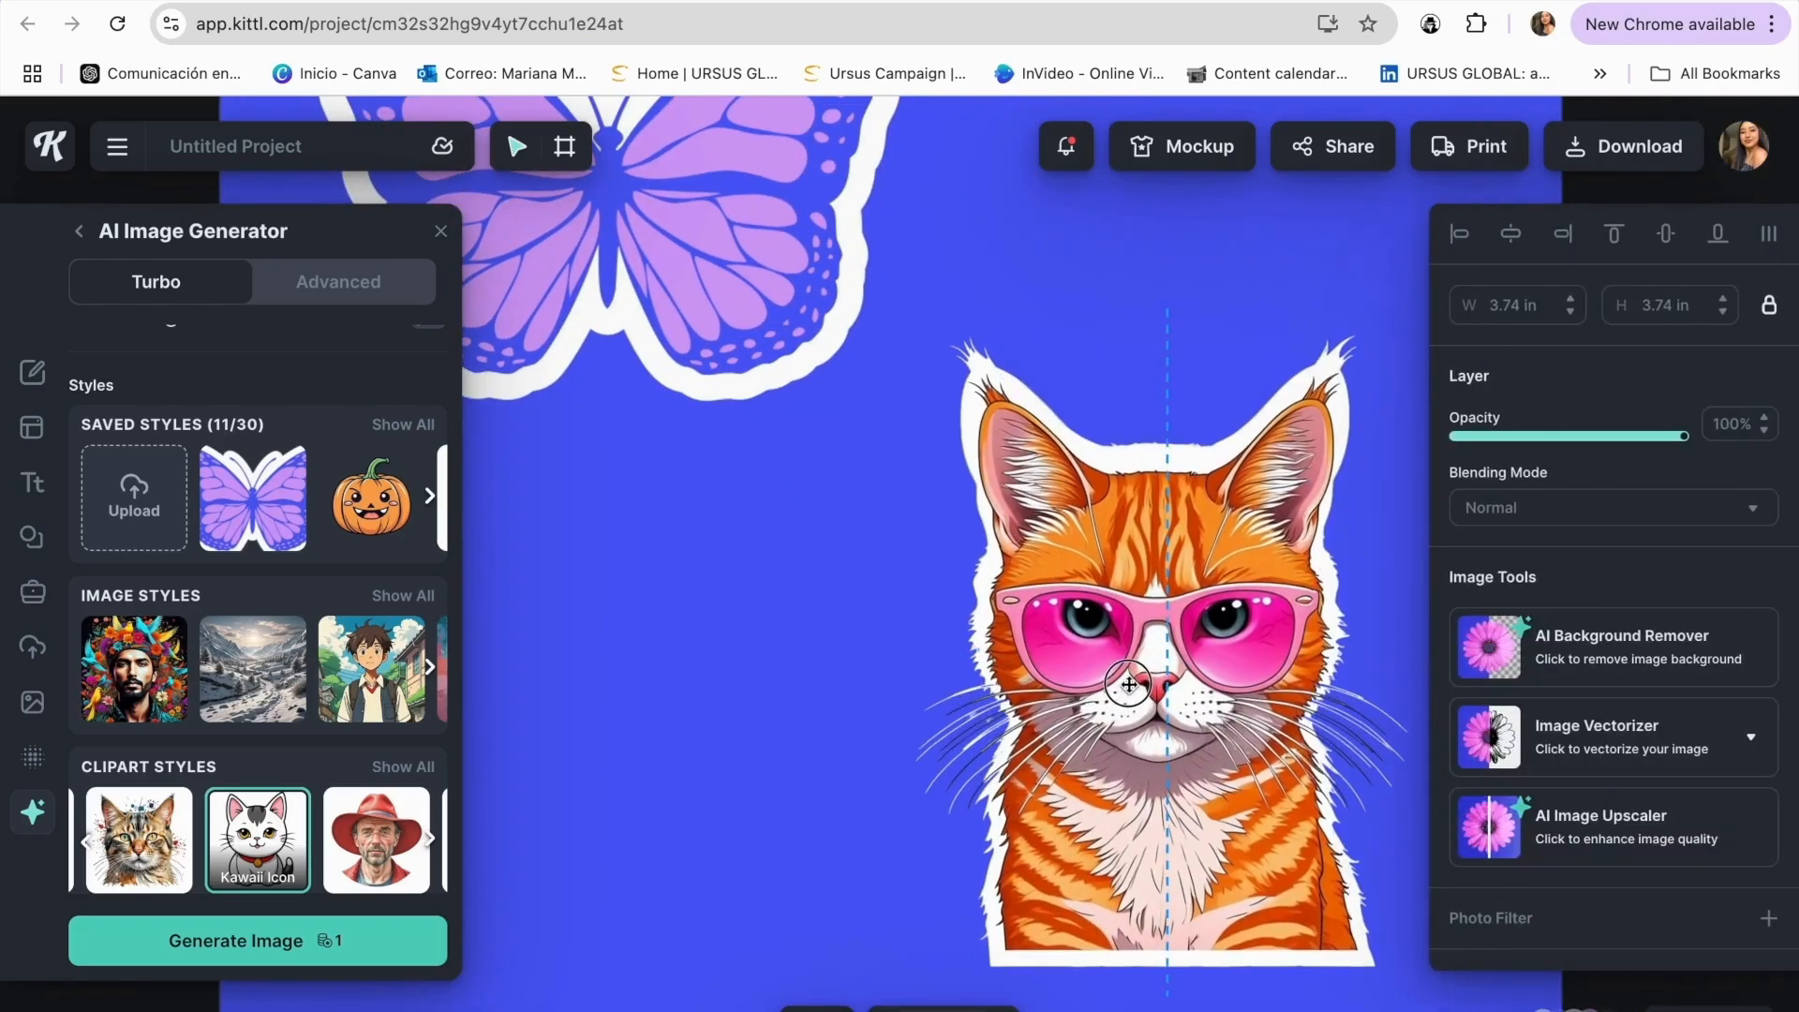
drag(1129, 684, 1127, 682)
scroll(656, 725, down, 4)
click(652, 727)
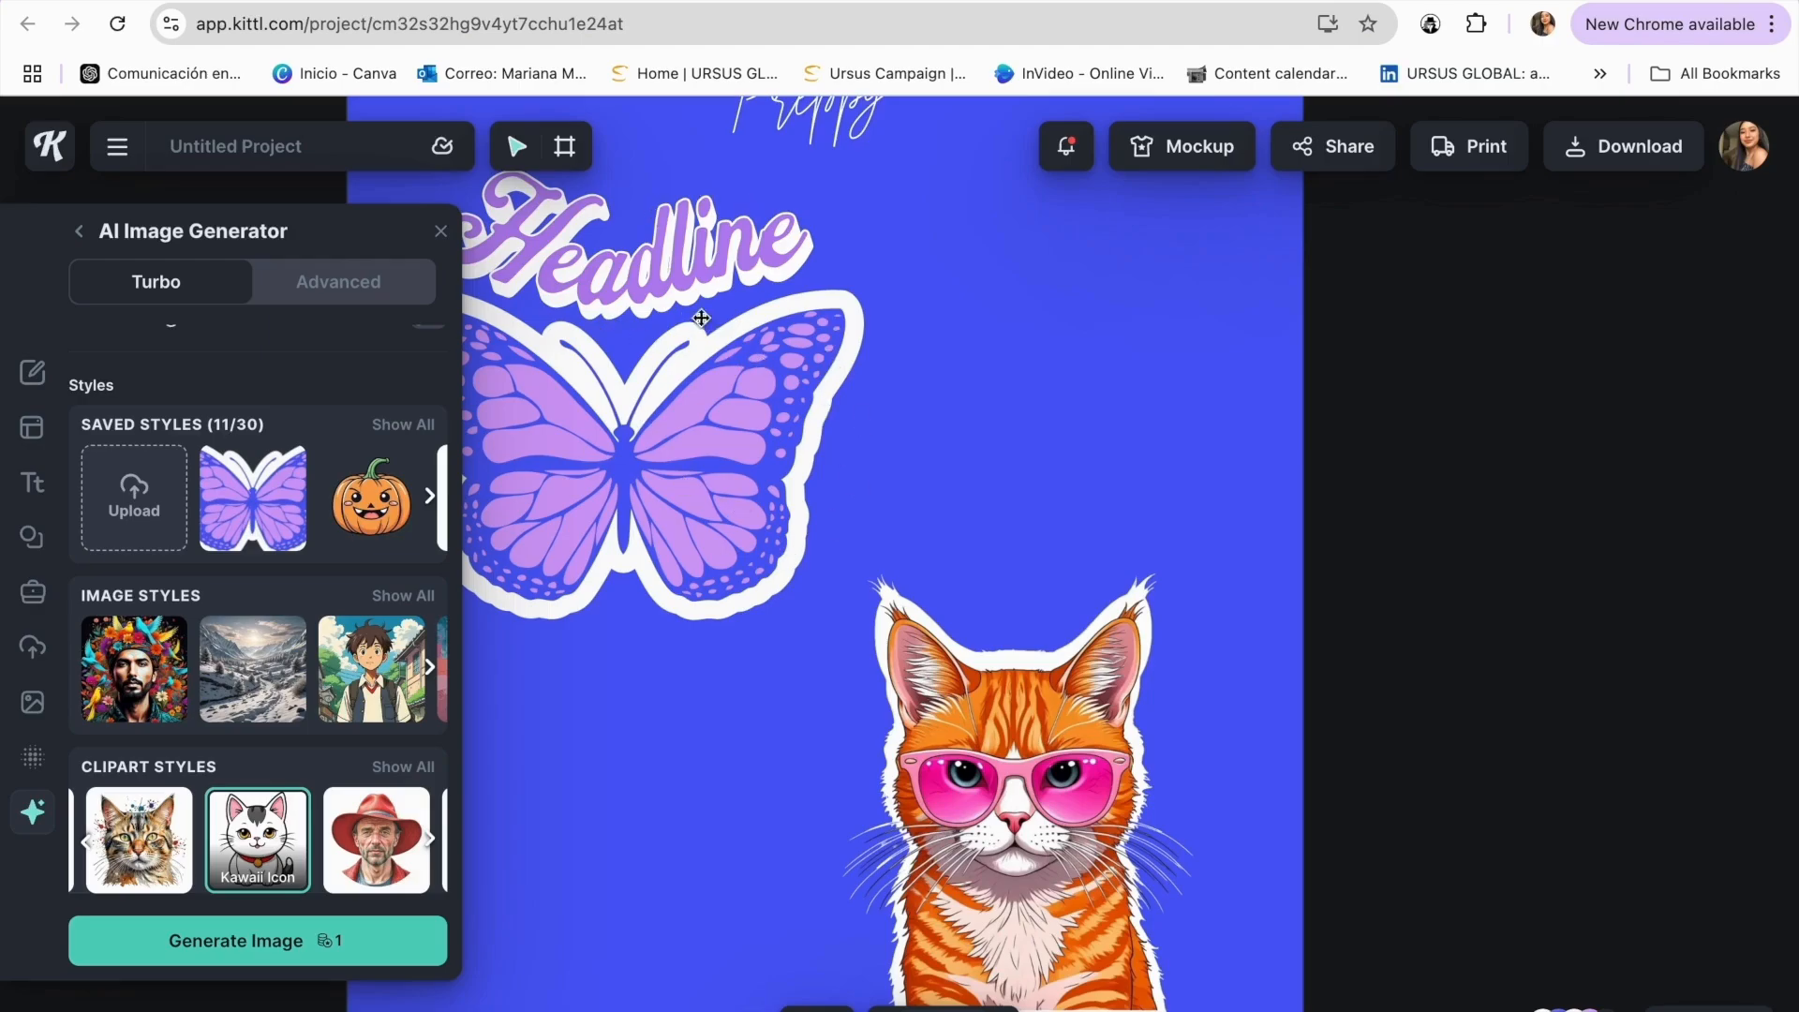
click(33, 483)
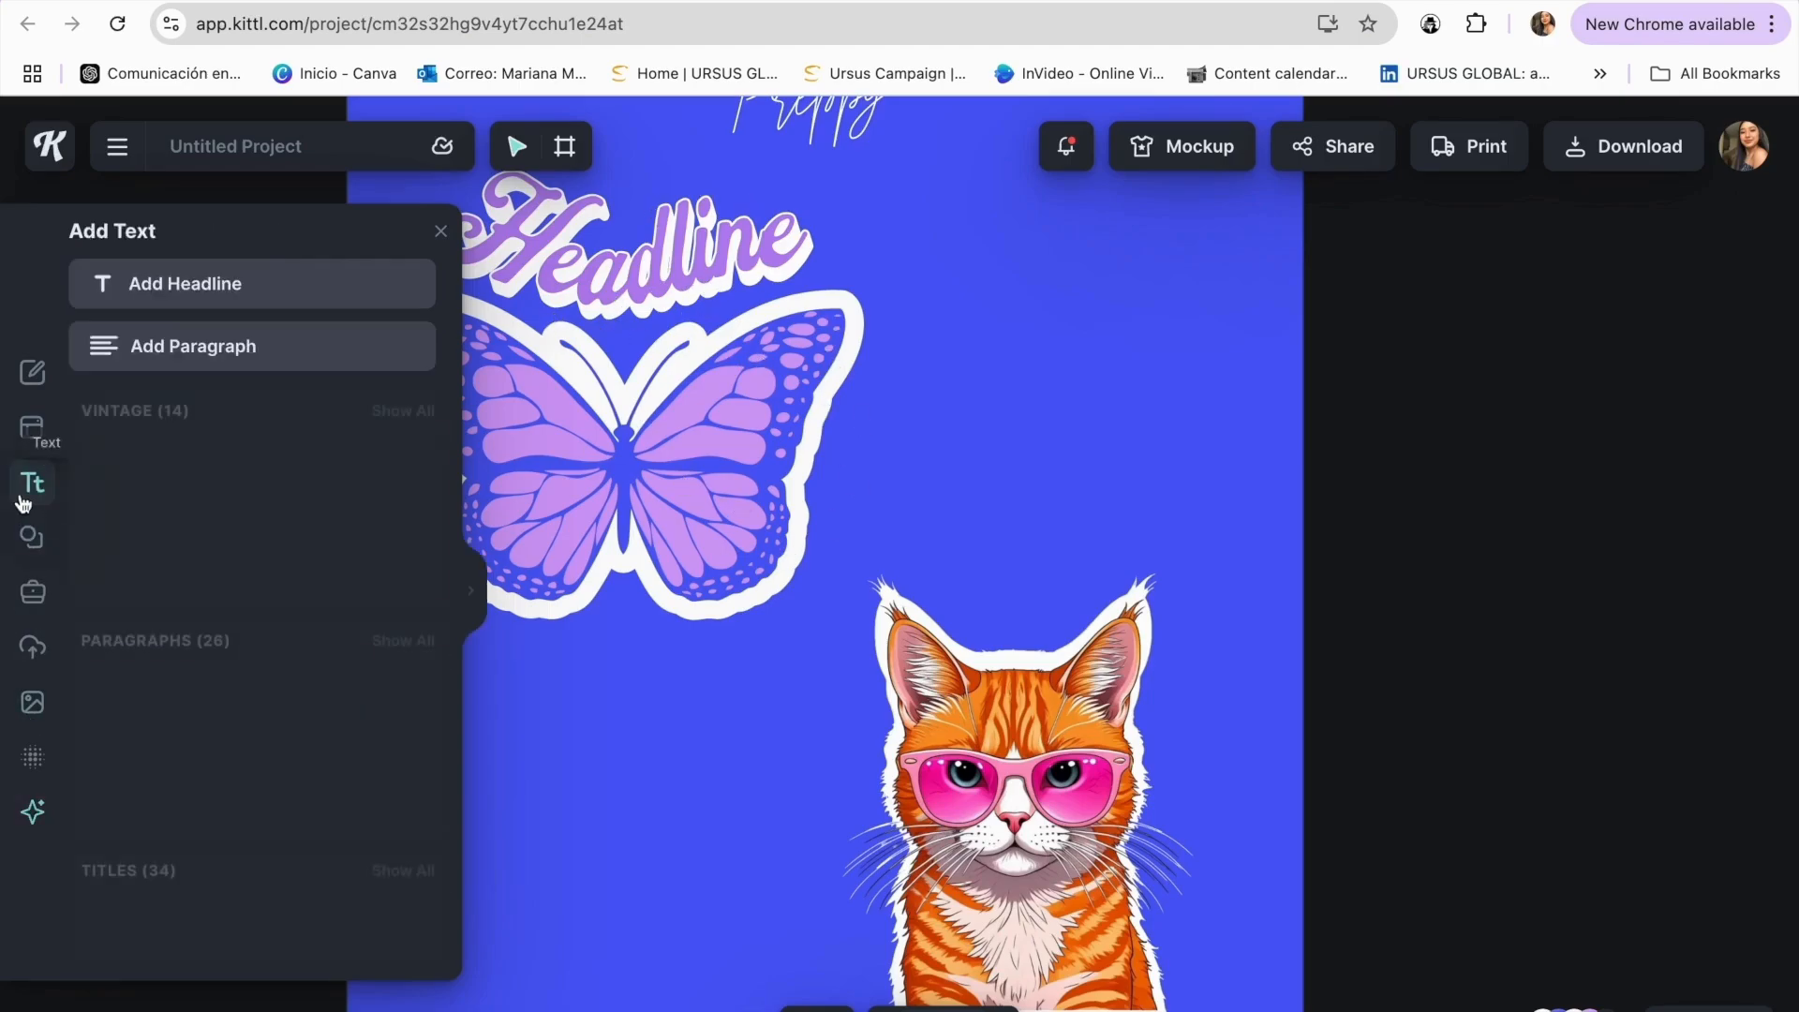
click(201, 284)
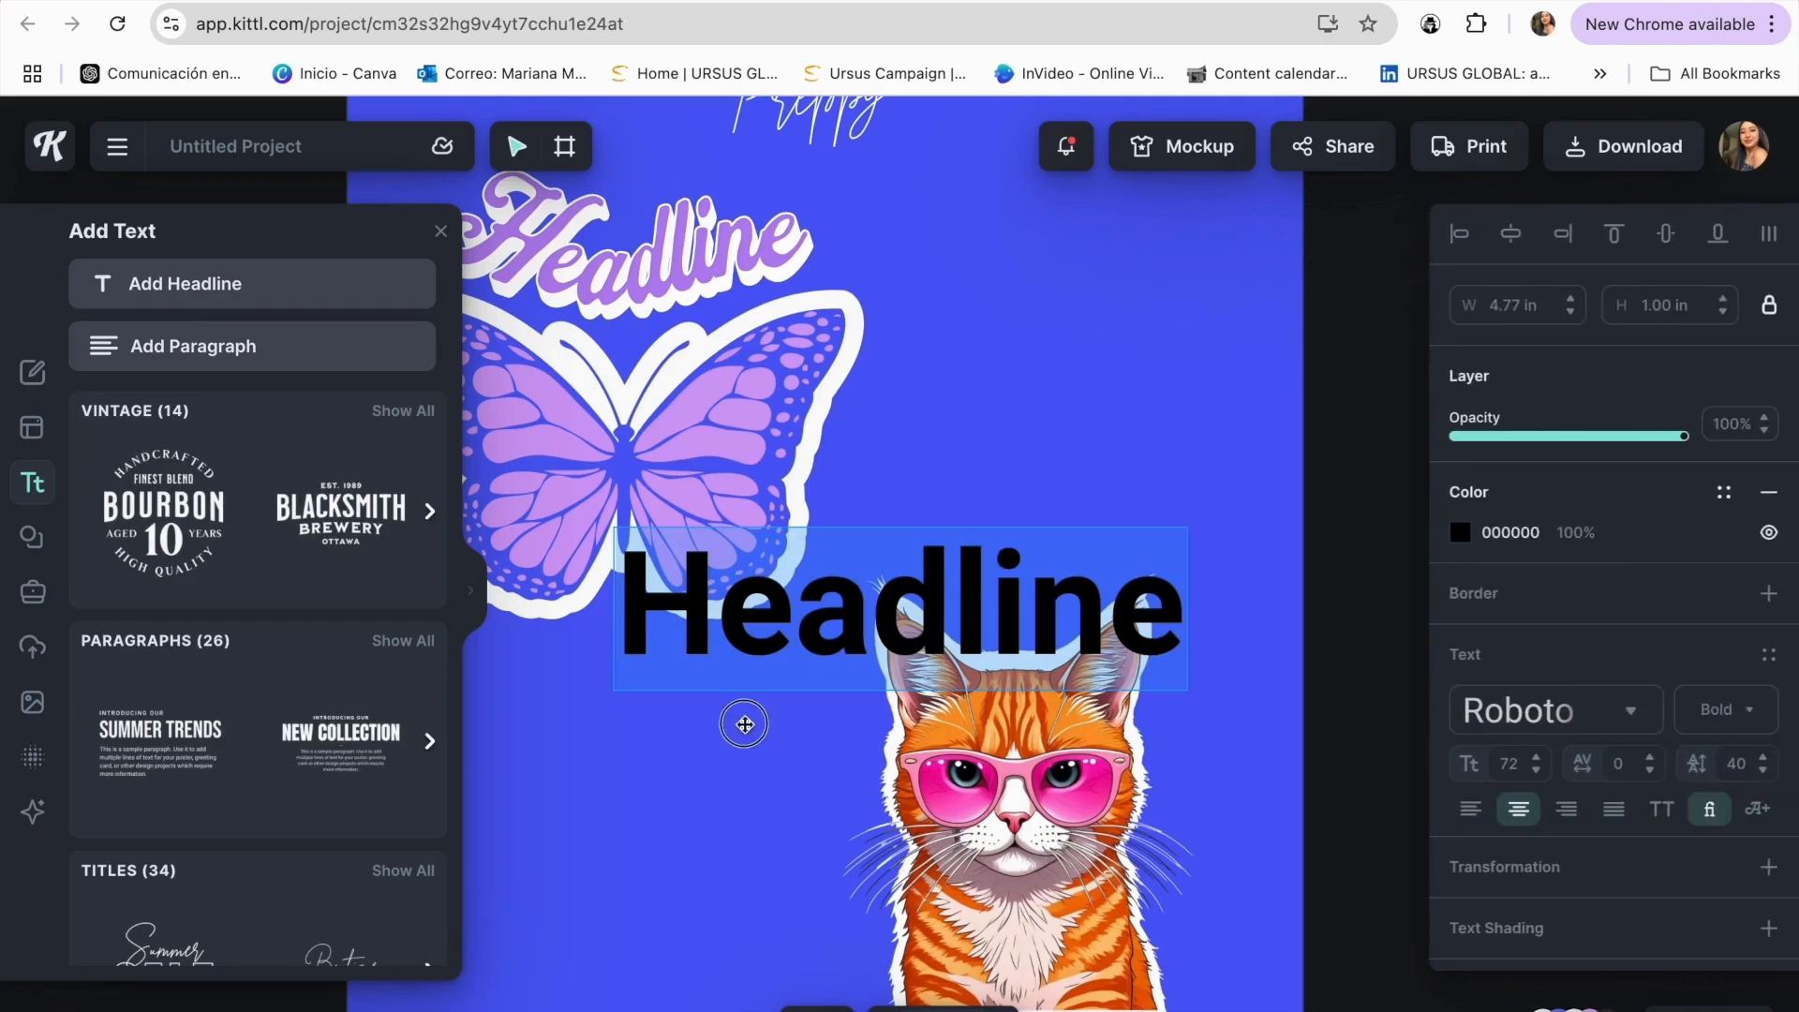
drag(834, 601, 831, 581)
key(Delete)
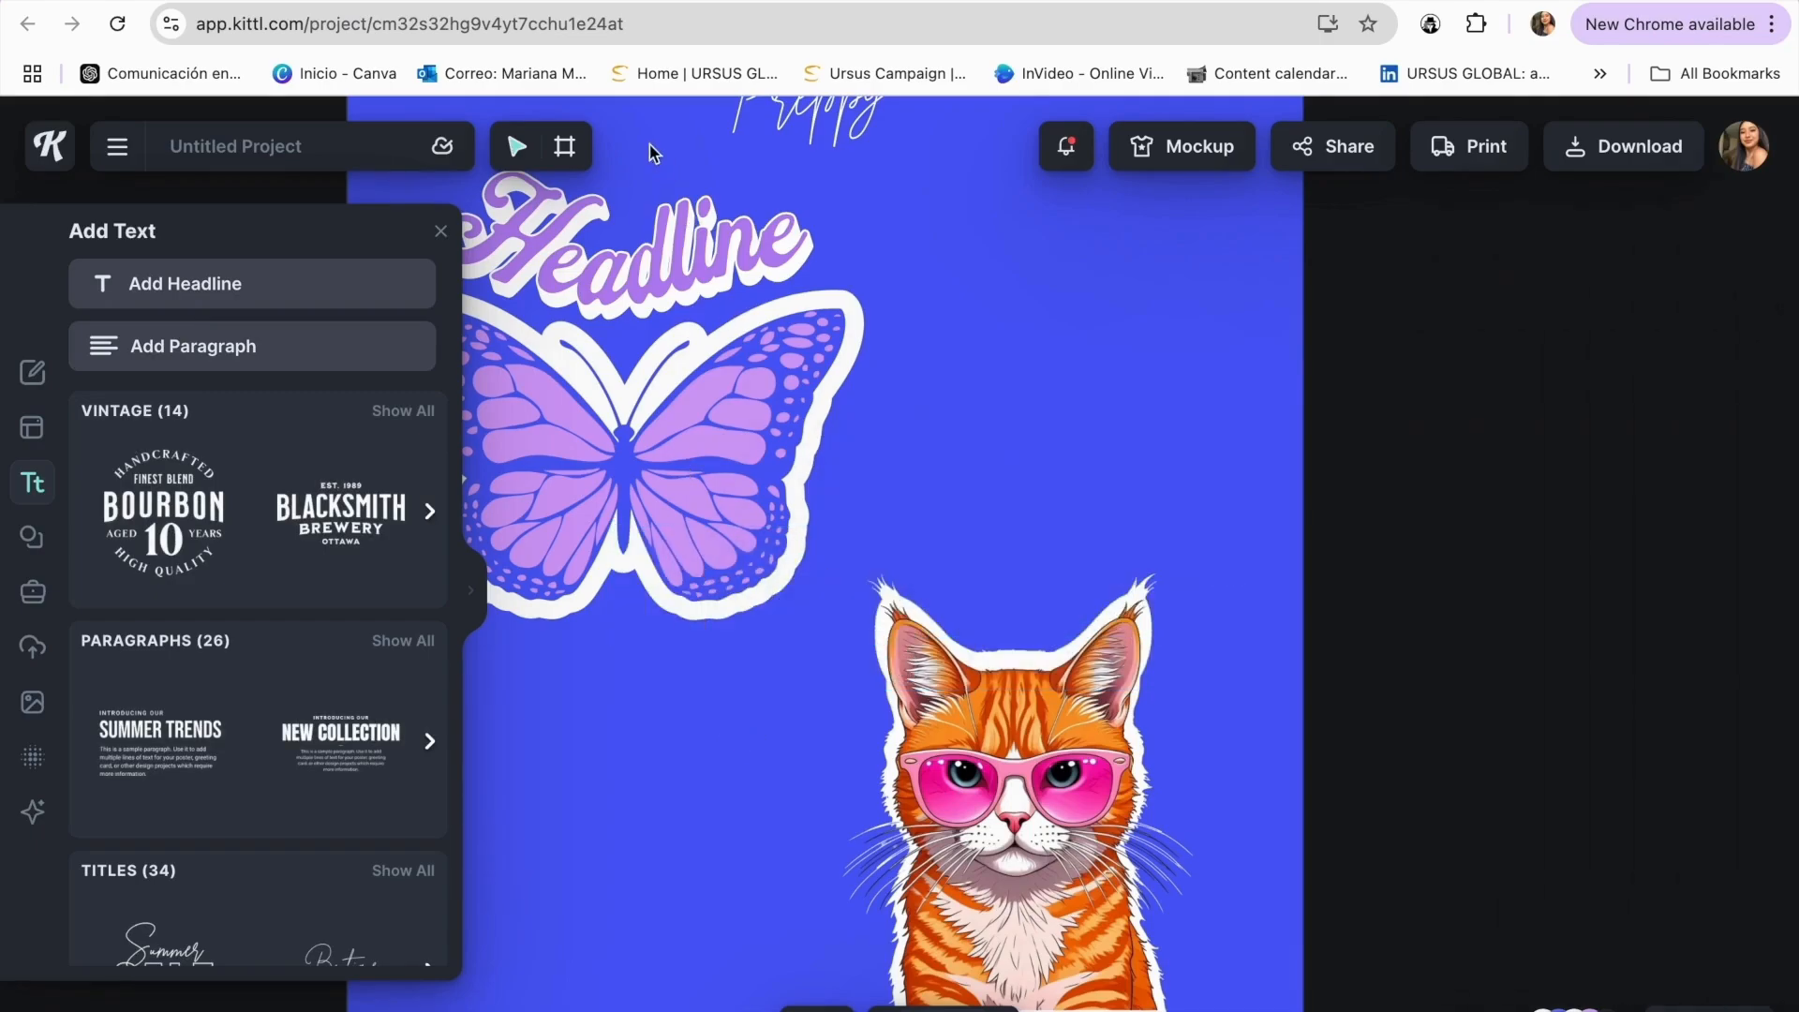
- Duplicate the shaded purple Headline text and rotate the copy to stand nearly vertical on the cat's left side
click(649, 146)
click(714, 280)
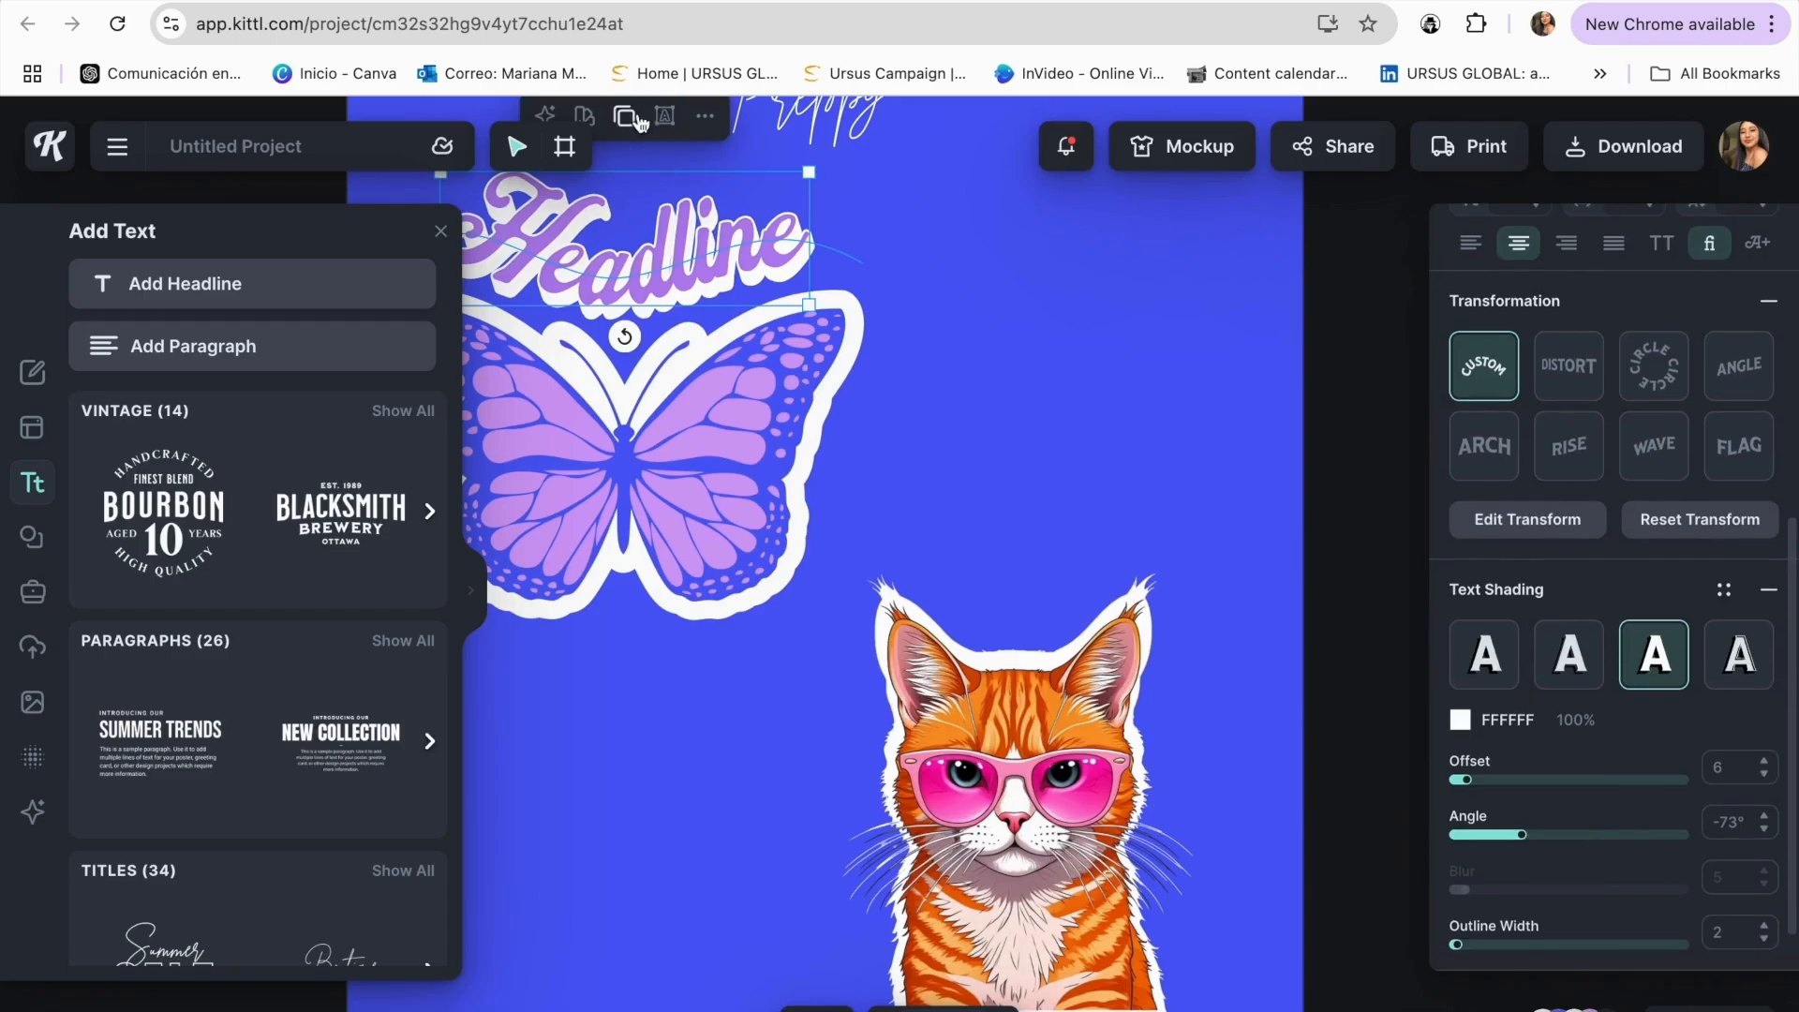
key(ctrl+v)
drag(677, 253, 811, 825)
drag(759, 911, 857, 810)
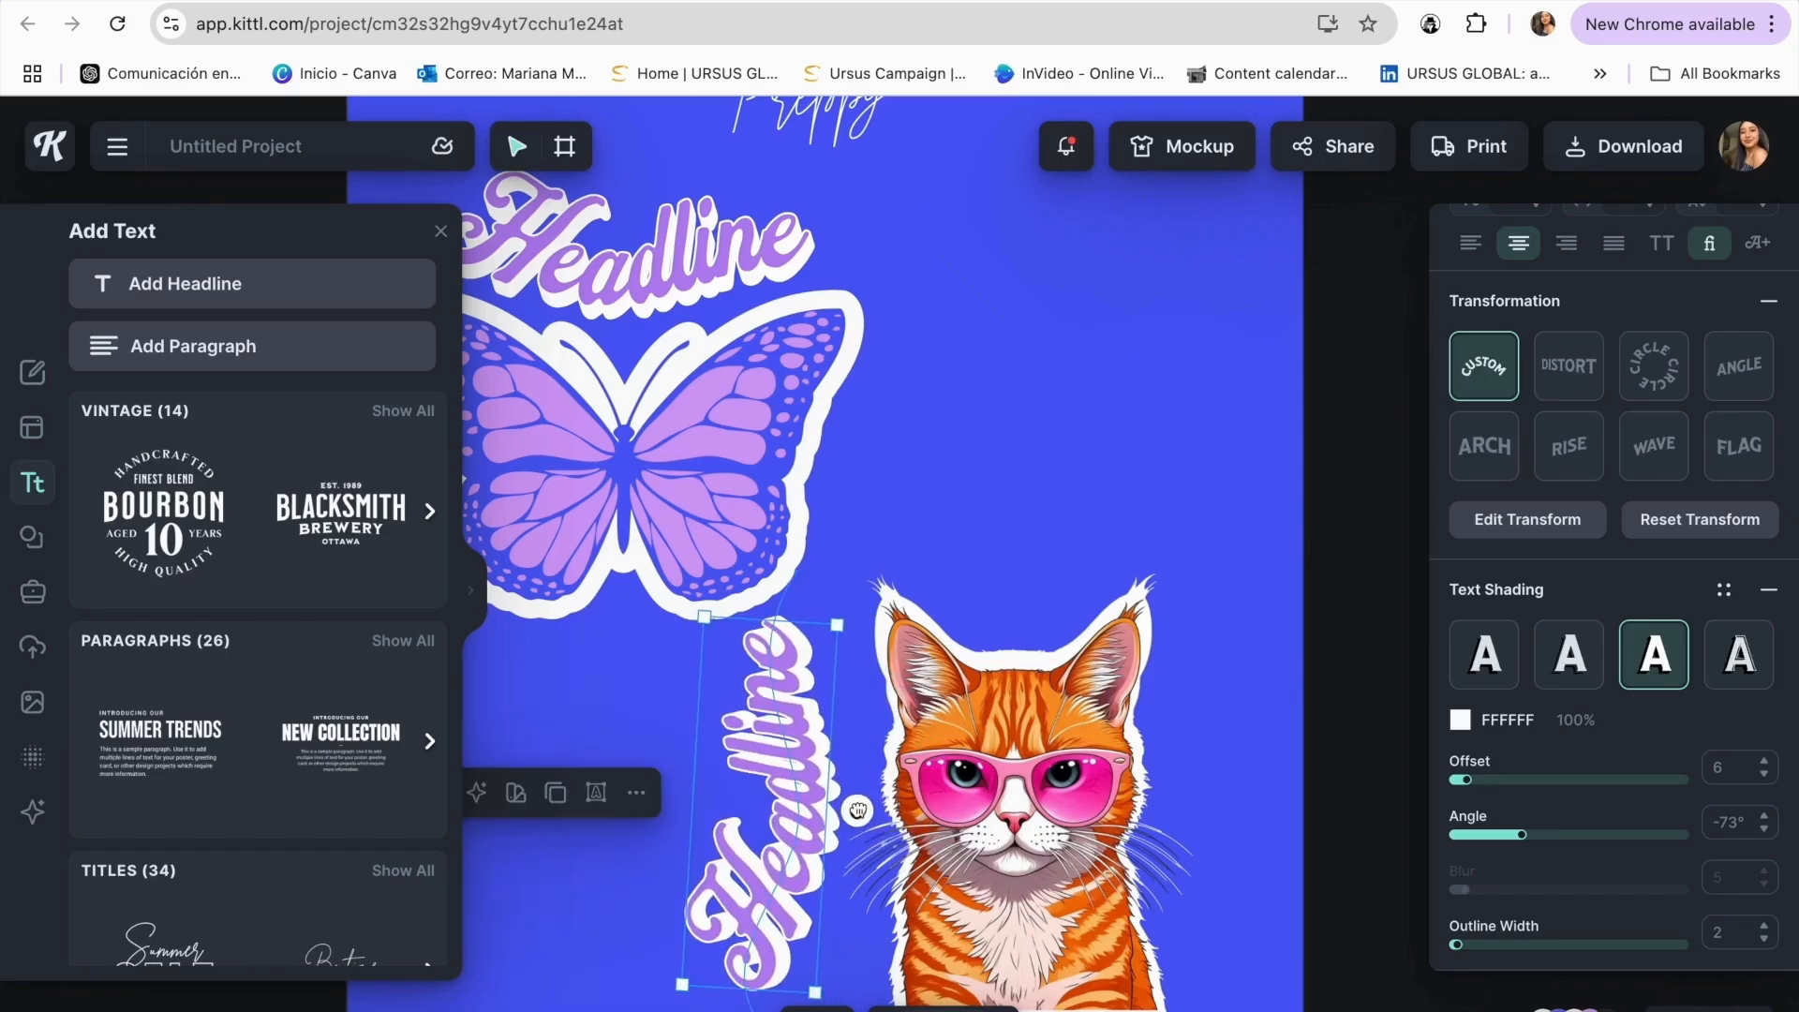
- Reshape the custom transform curve of the vertical headline so the lettering bends along the cat's left side
click(1574, 366)
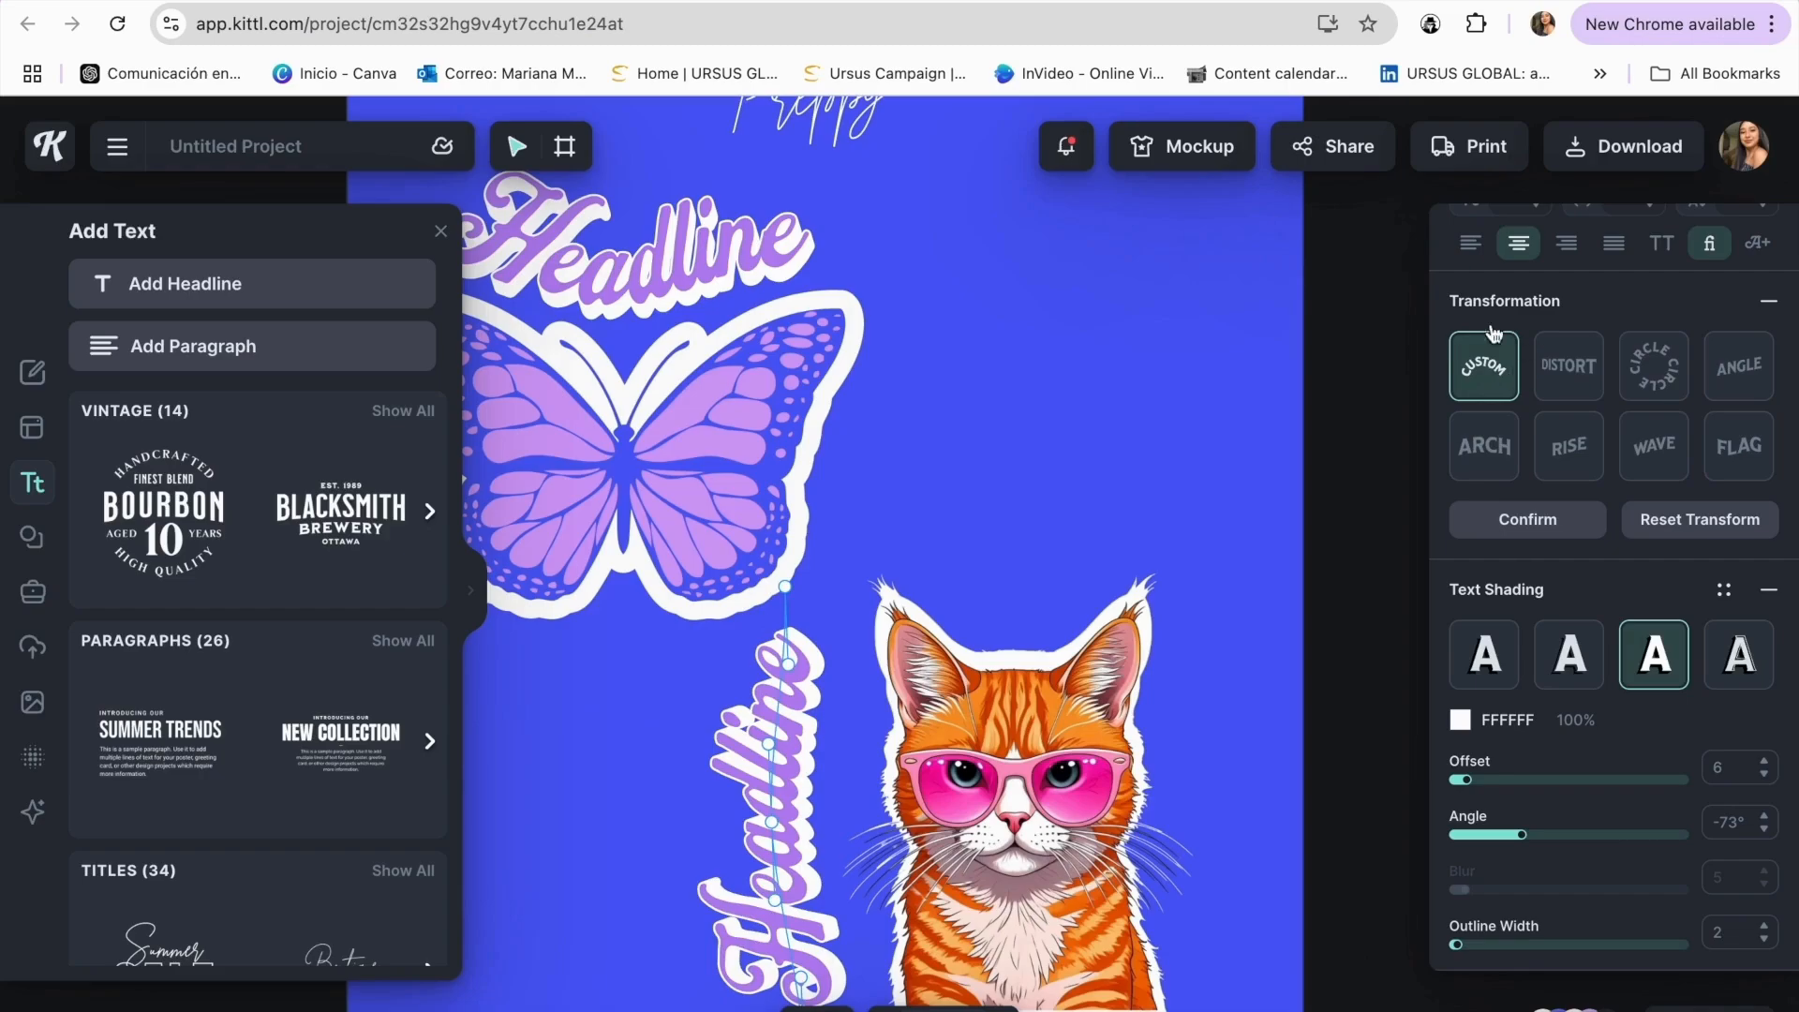
drag(769, 742, 828, 737)
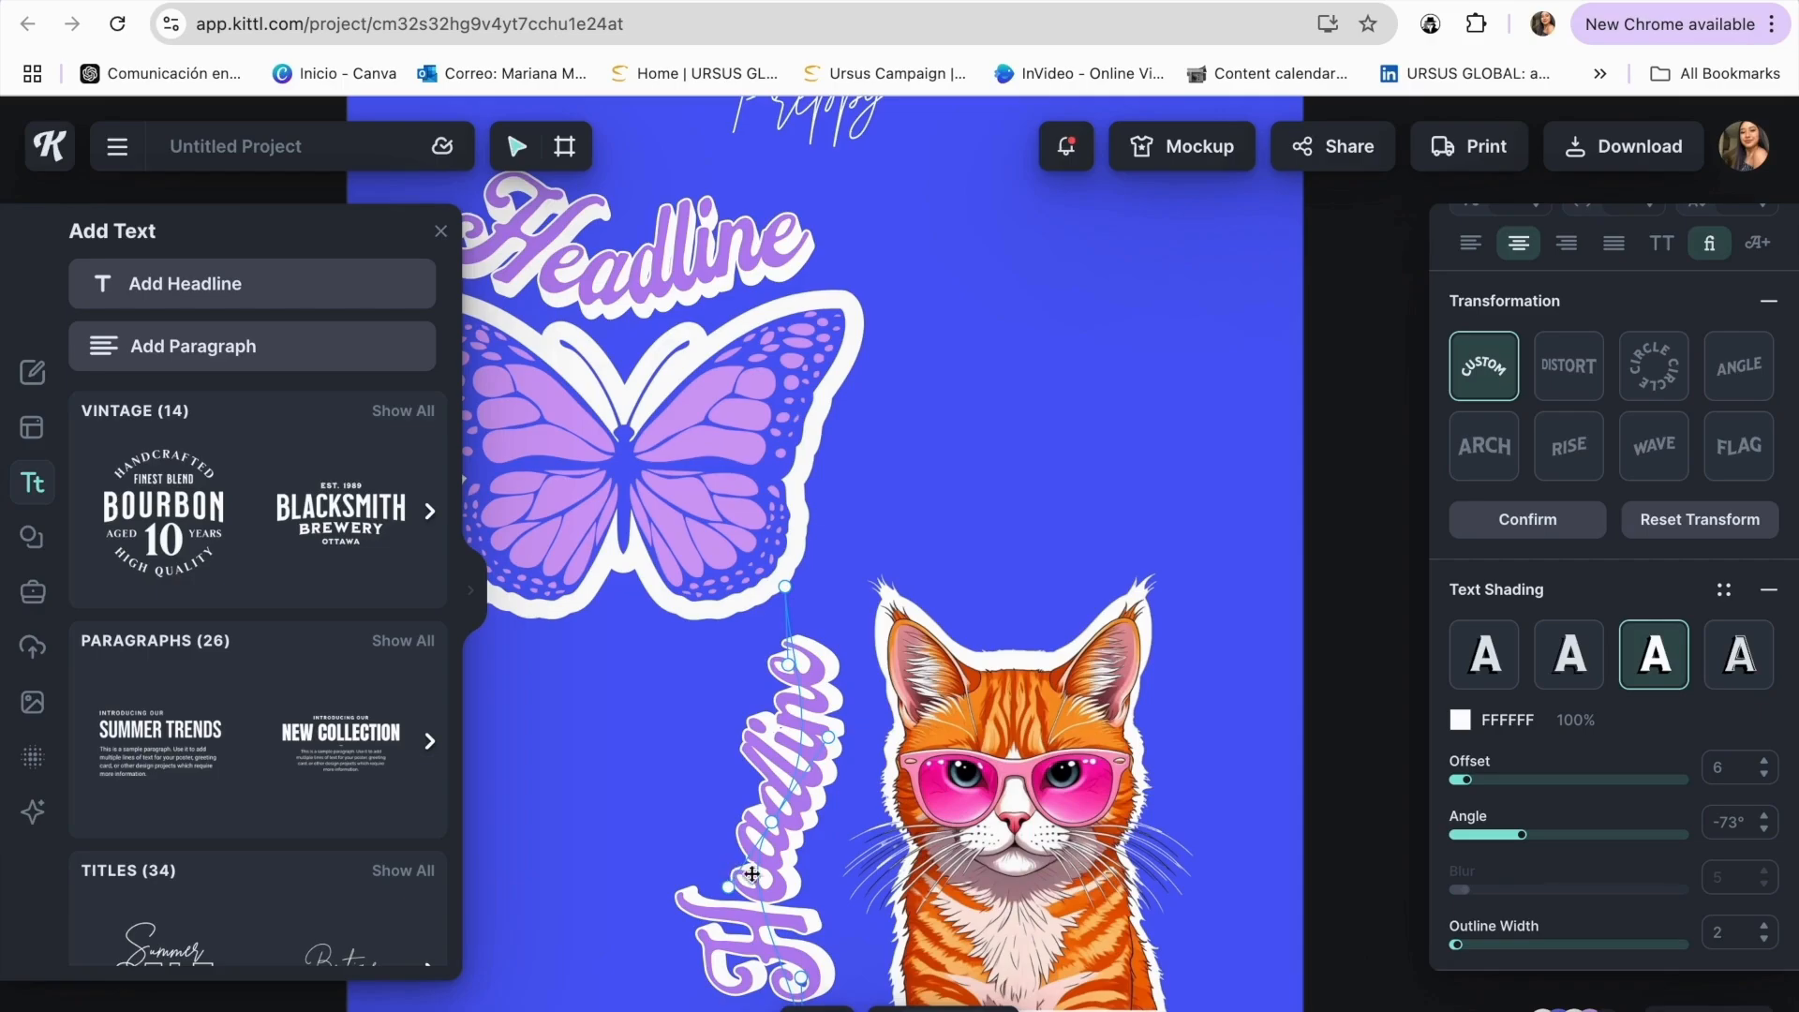
drag(760, 877, 781, 876)
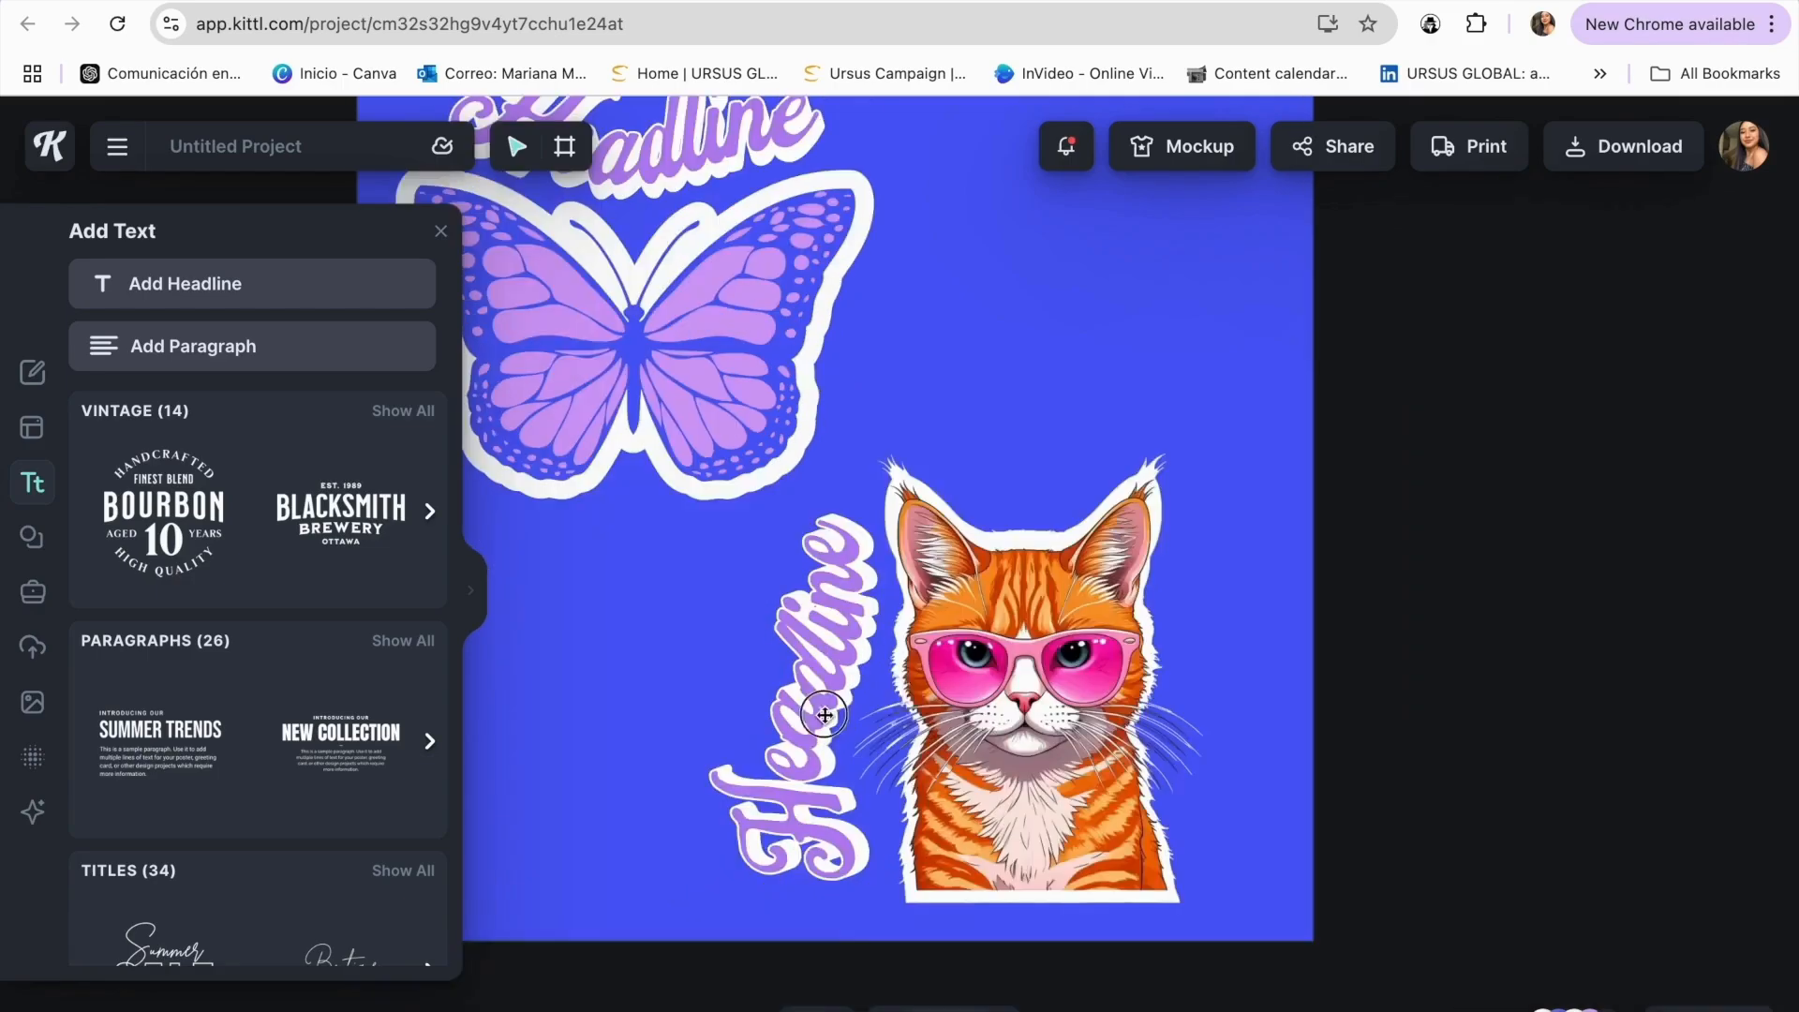
- Replace the vertical headline's wording beside the cat with "My way"
click(824, 715)
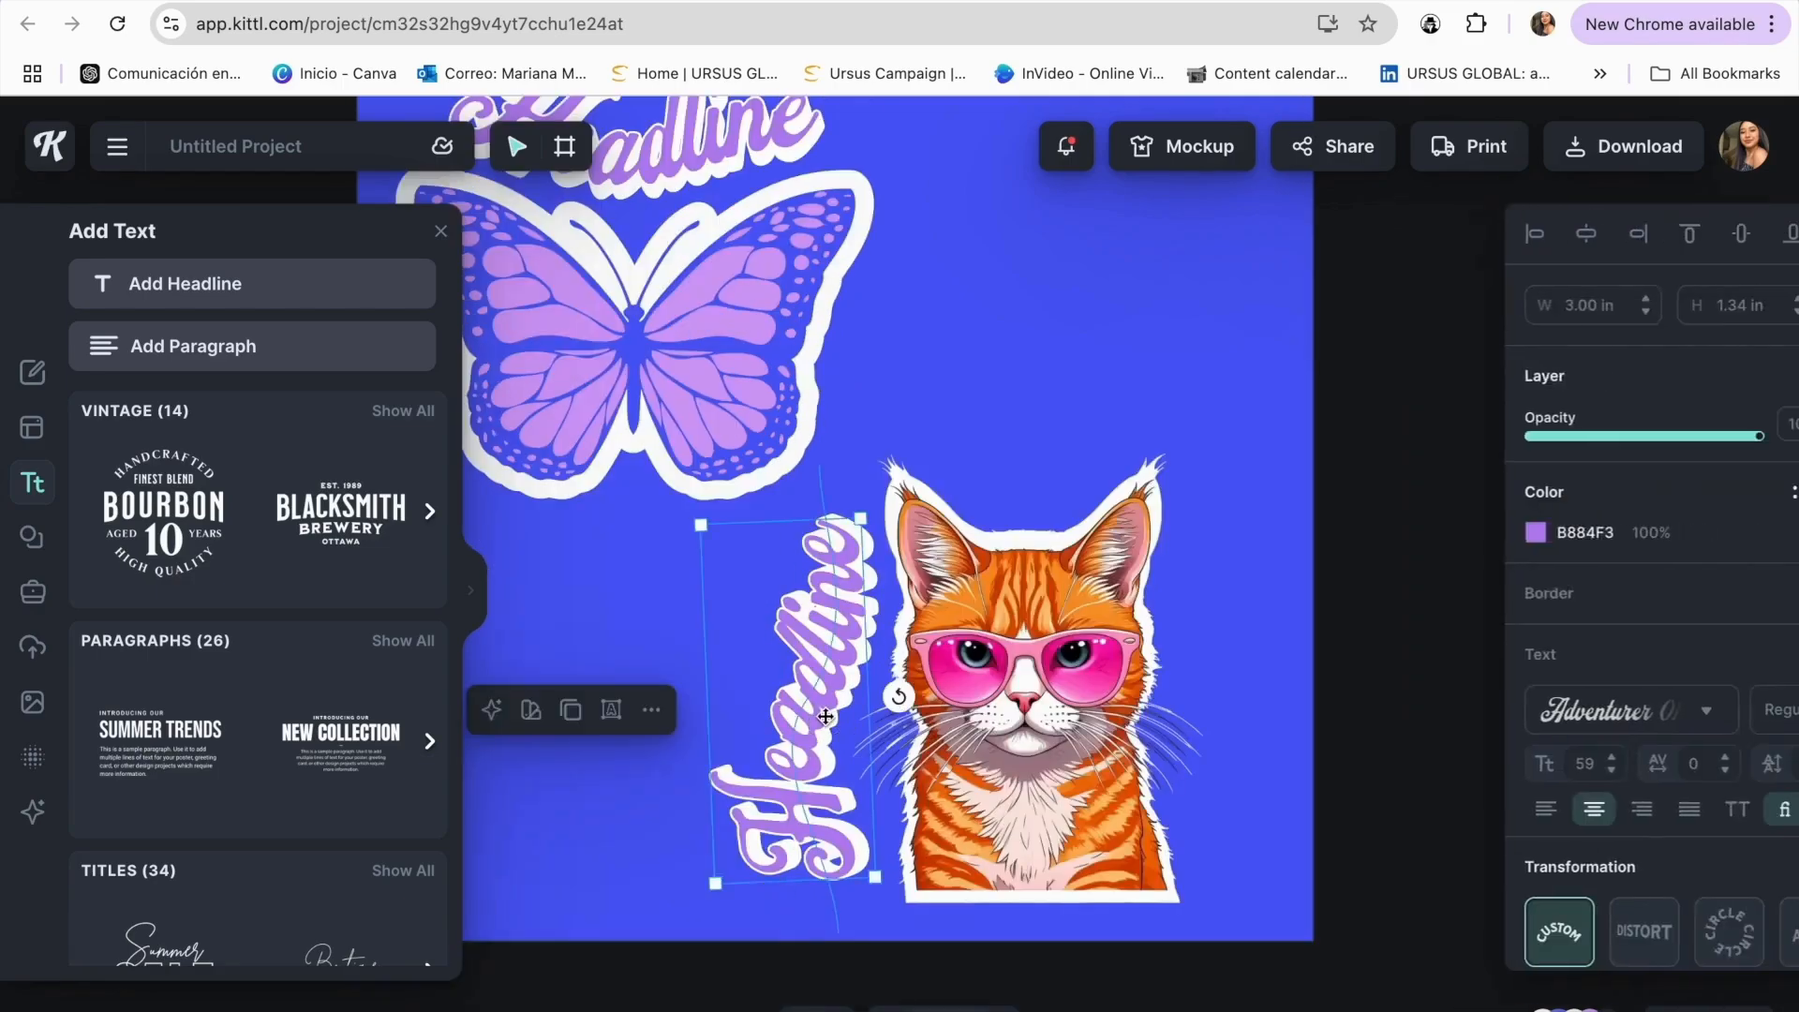
double_click(824, 716)
click(825, 716)
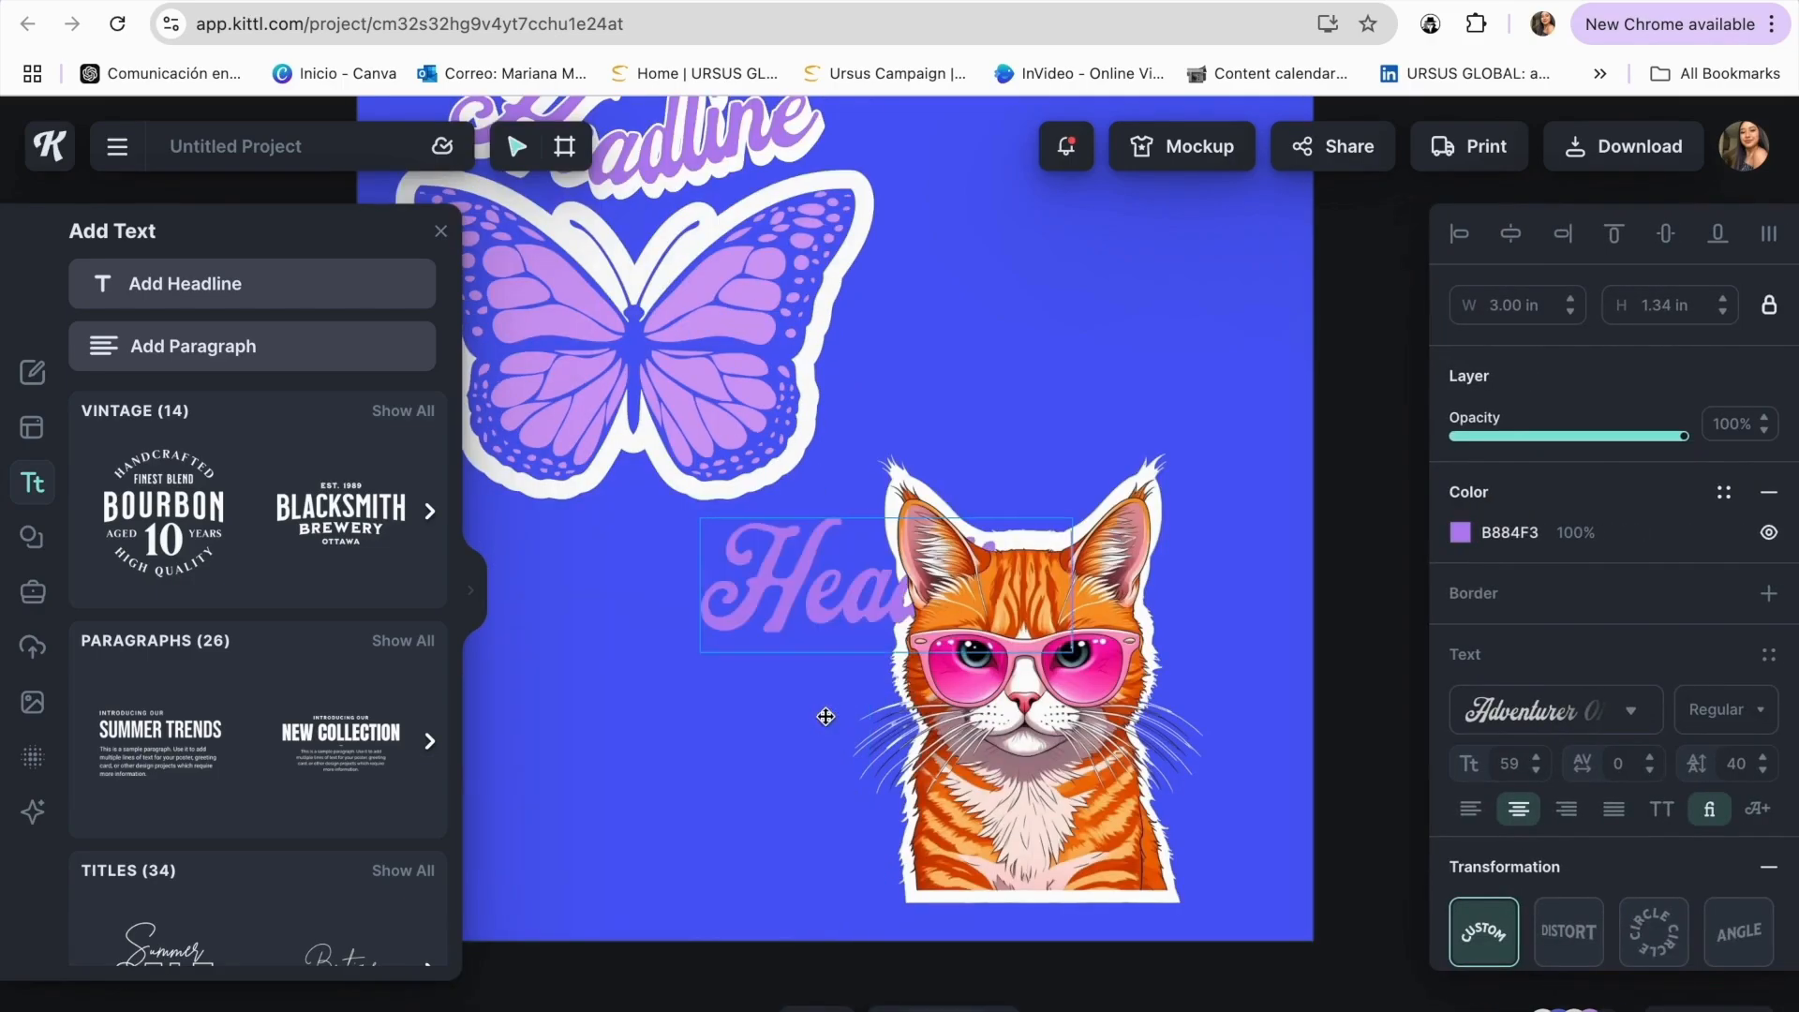
key(BackSpace)
key(BackSpace)
key(BackSpace)
key(BackSpace)
key(BackSpace)
key(BackSpace)
key(BackSpace)
key(BackSpace)
text(m)
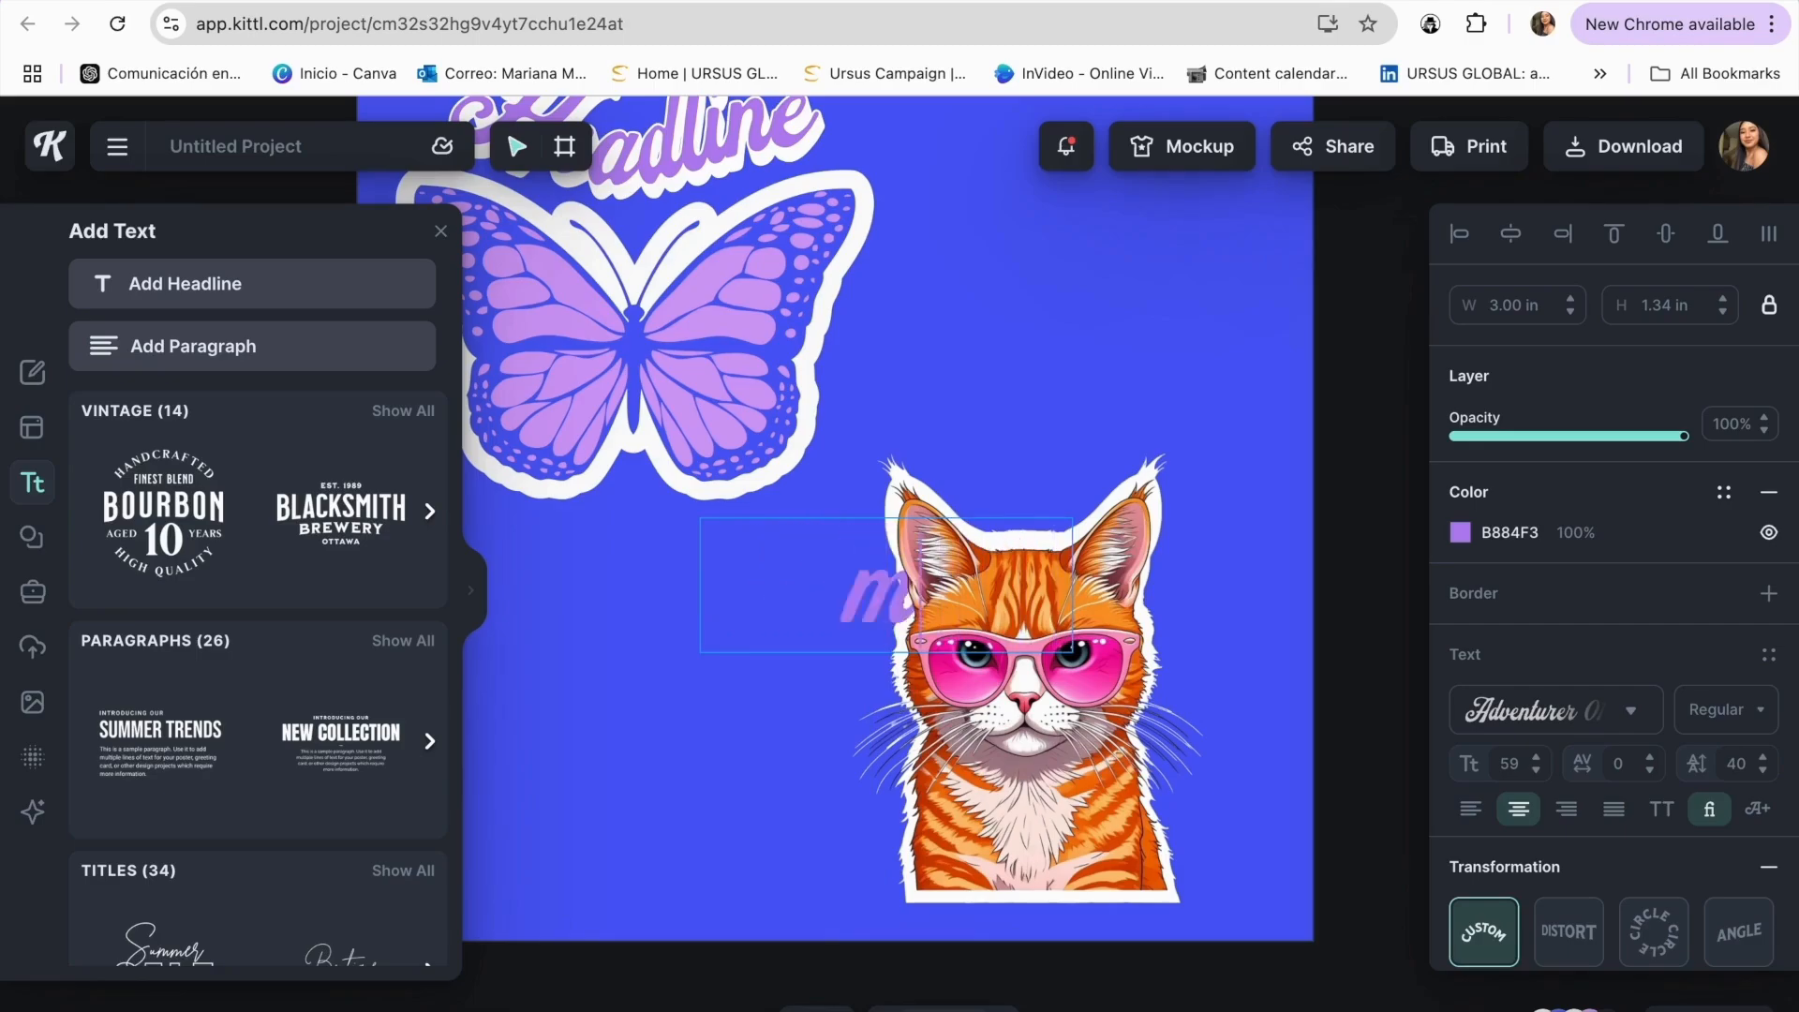
key(BackSpace)
text(M)
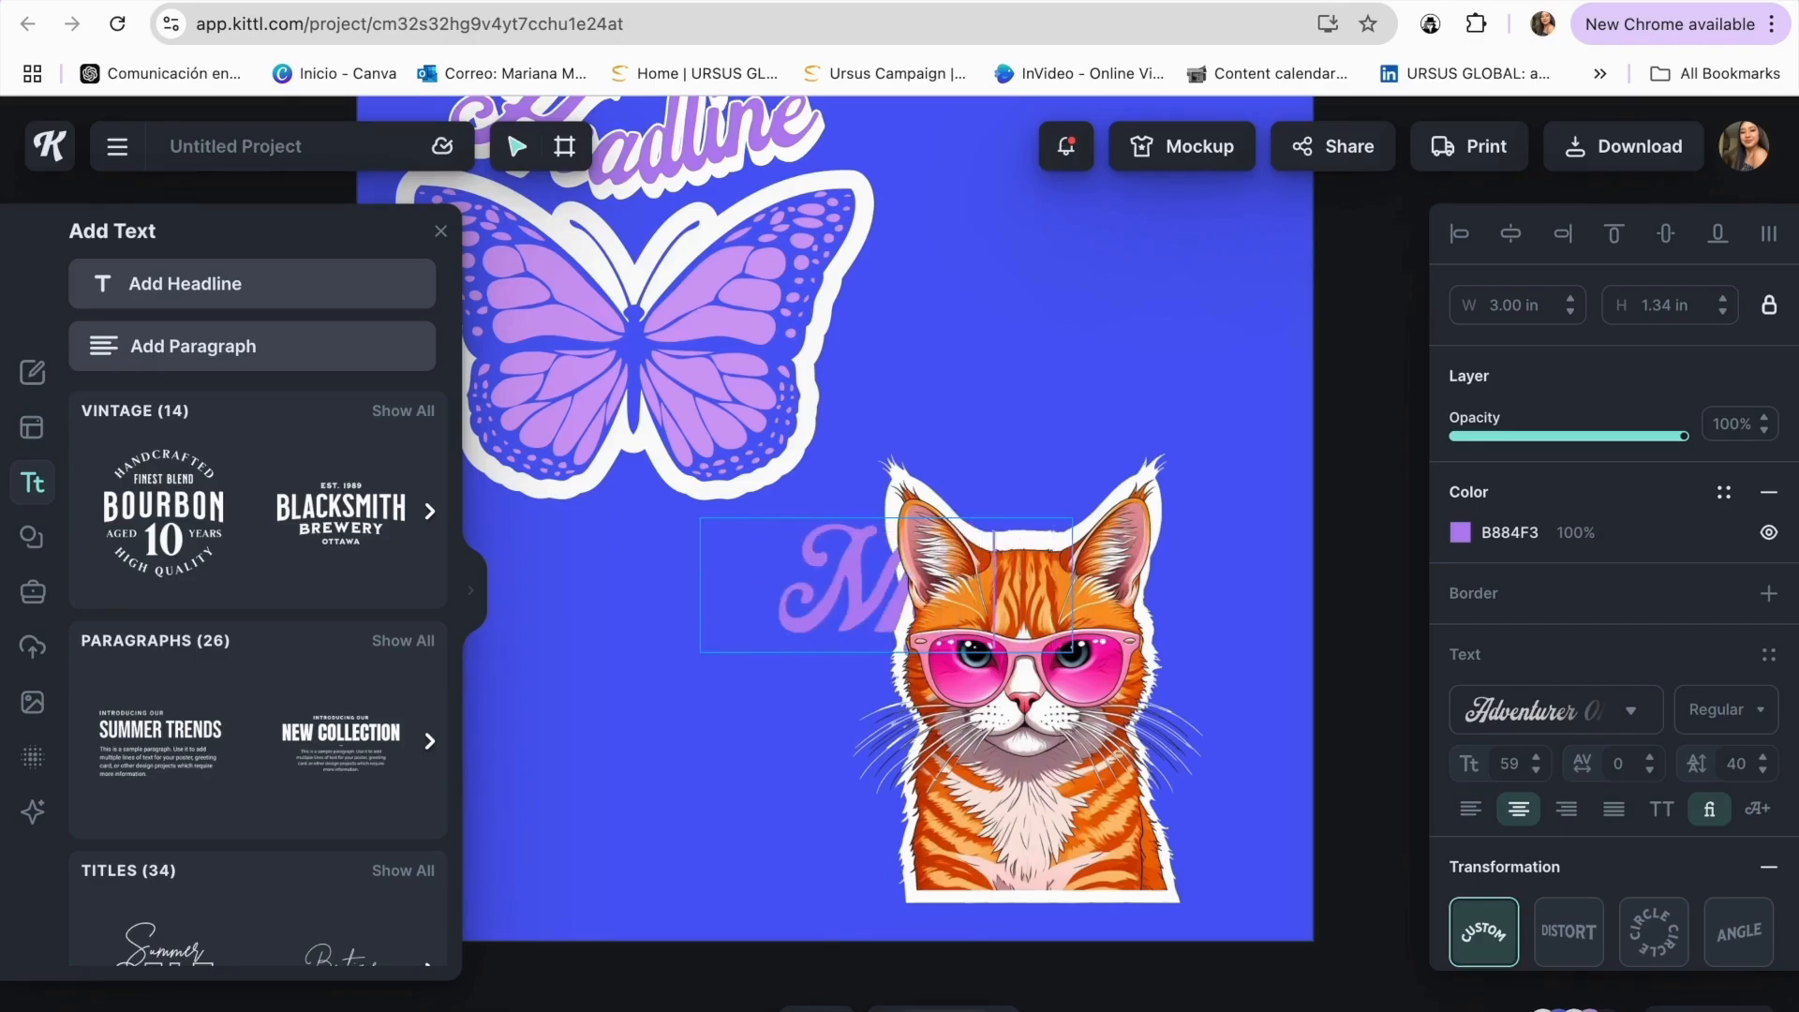
text(y e)
key(BackSpace)
text(way)
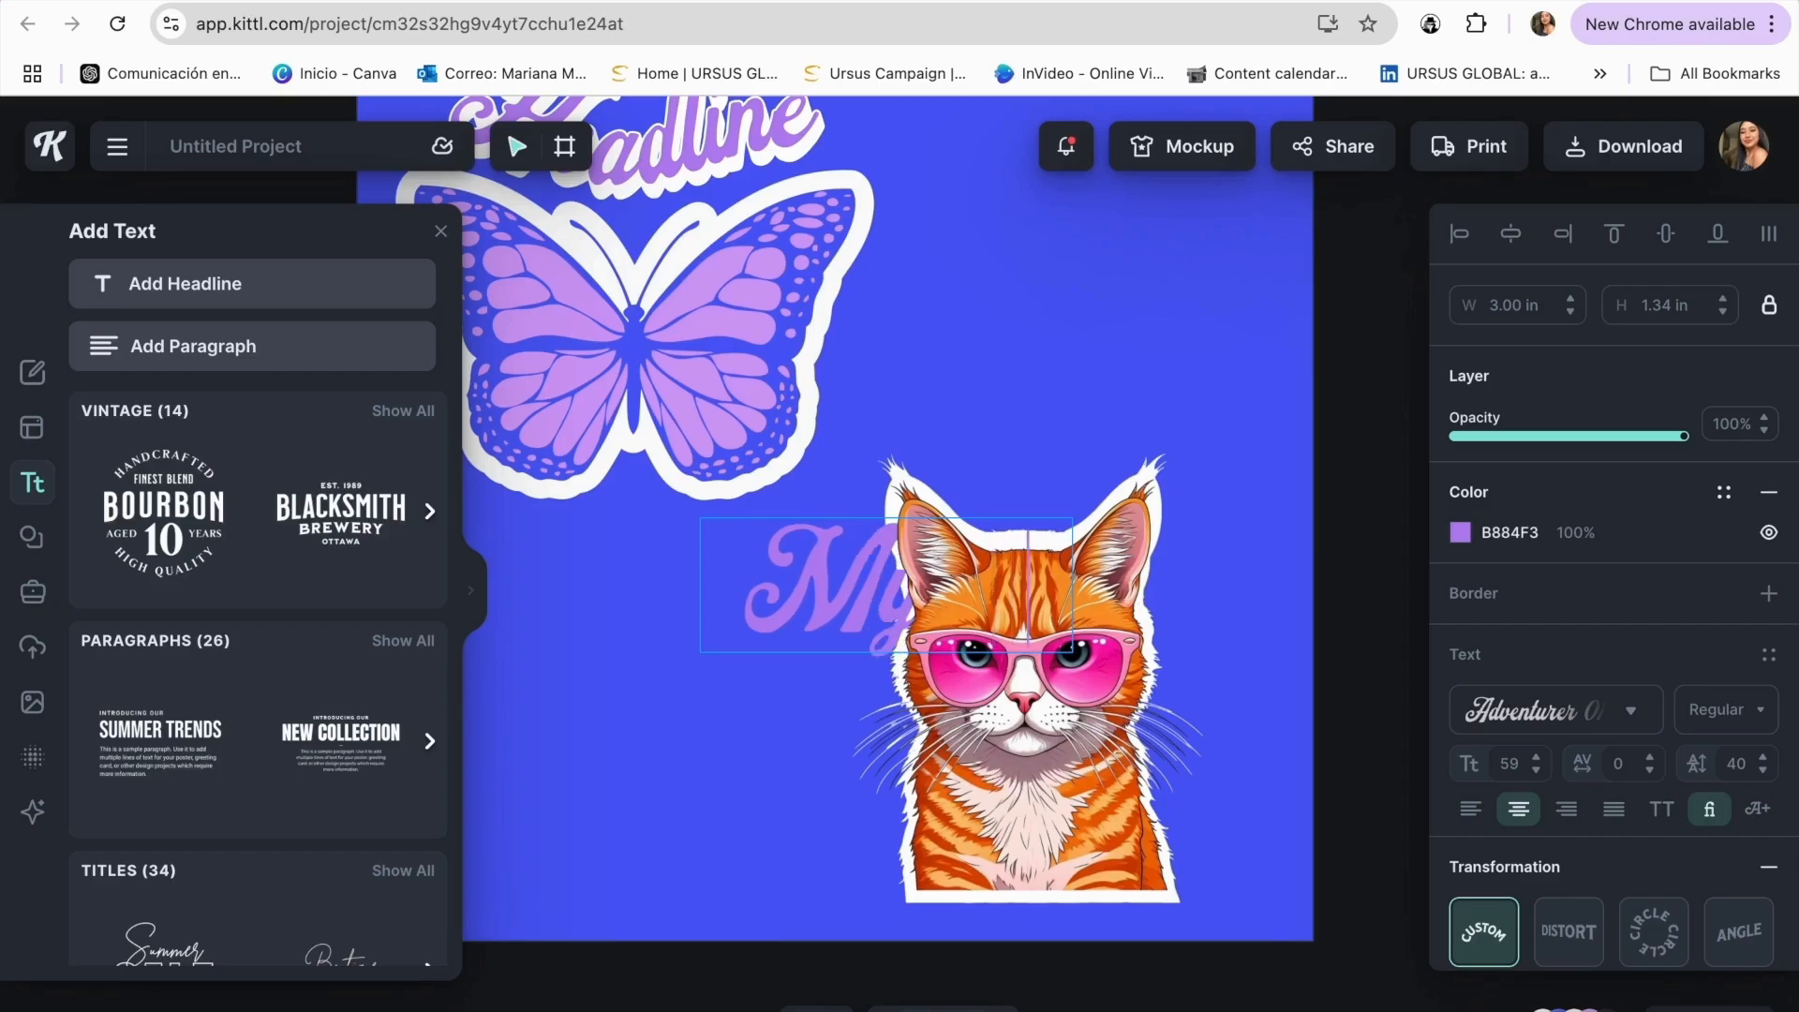
key(Escape)
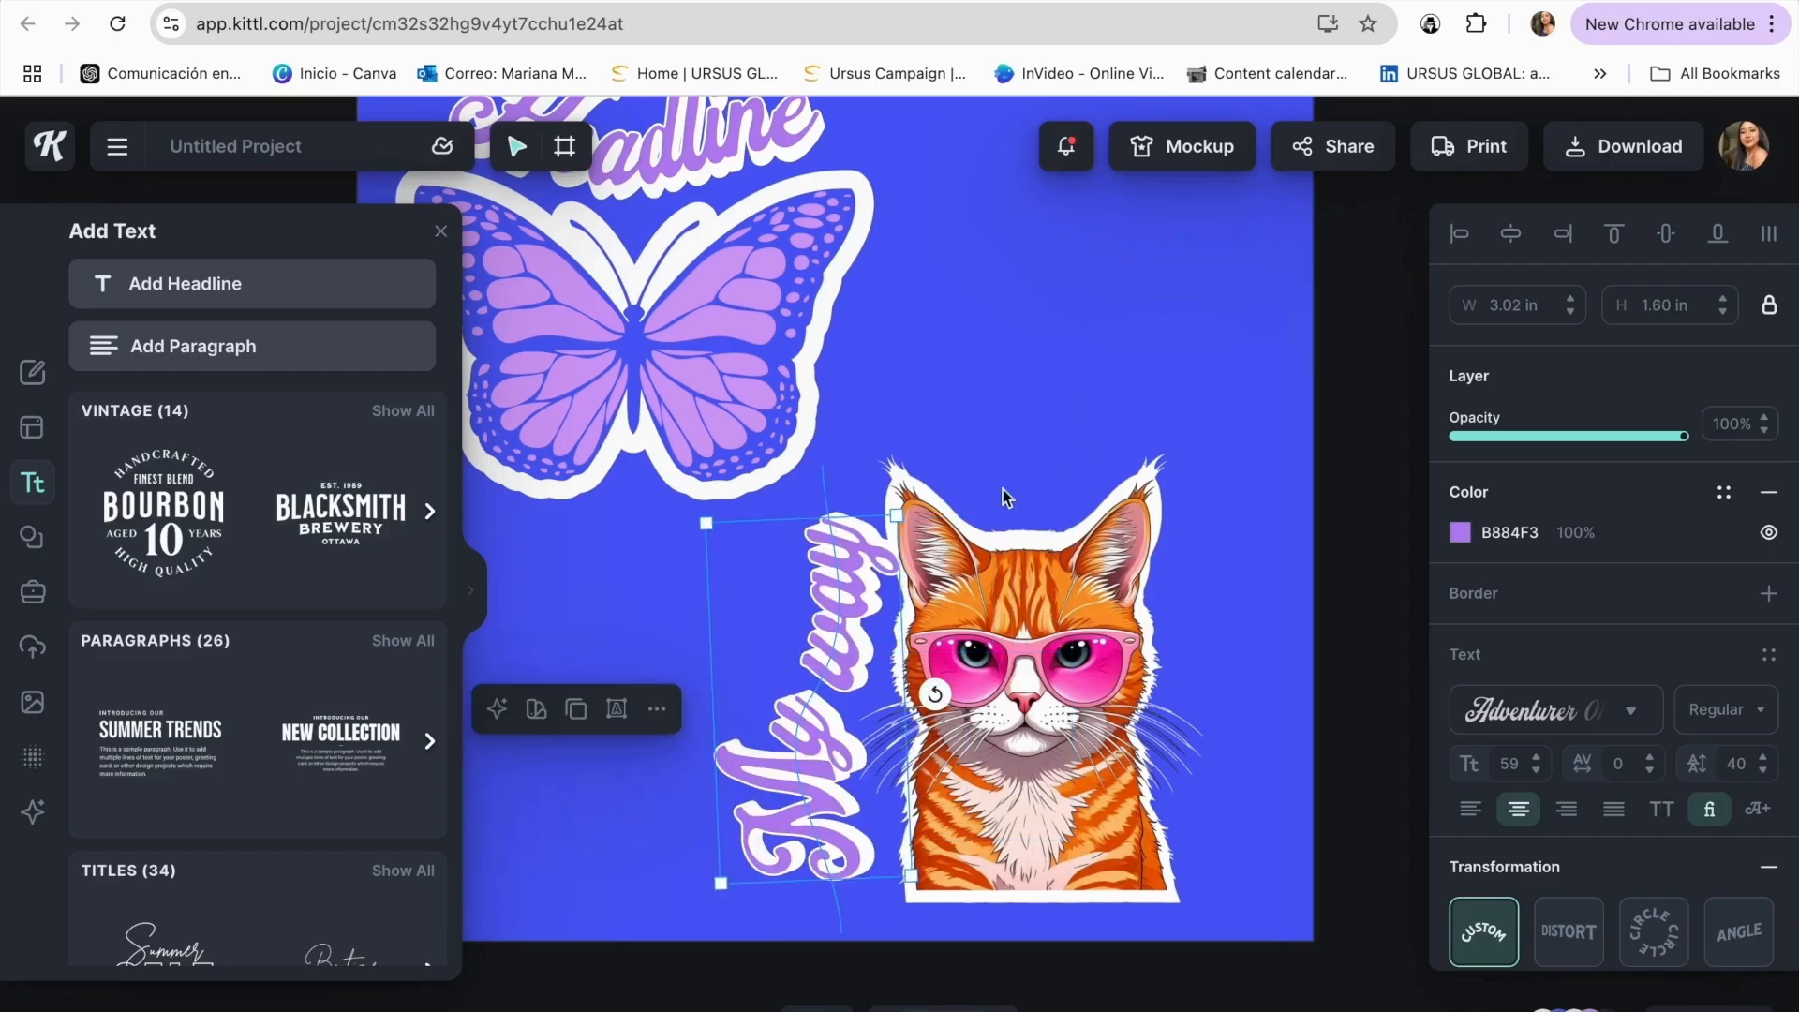
- Shift the vertical "My way" text slightly away from the cat and recolor it pink FF95C2, sampled from the cat's sunglasses
drag(858, 767, 851, 767)
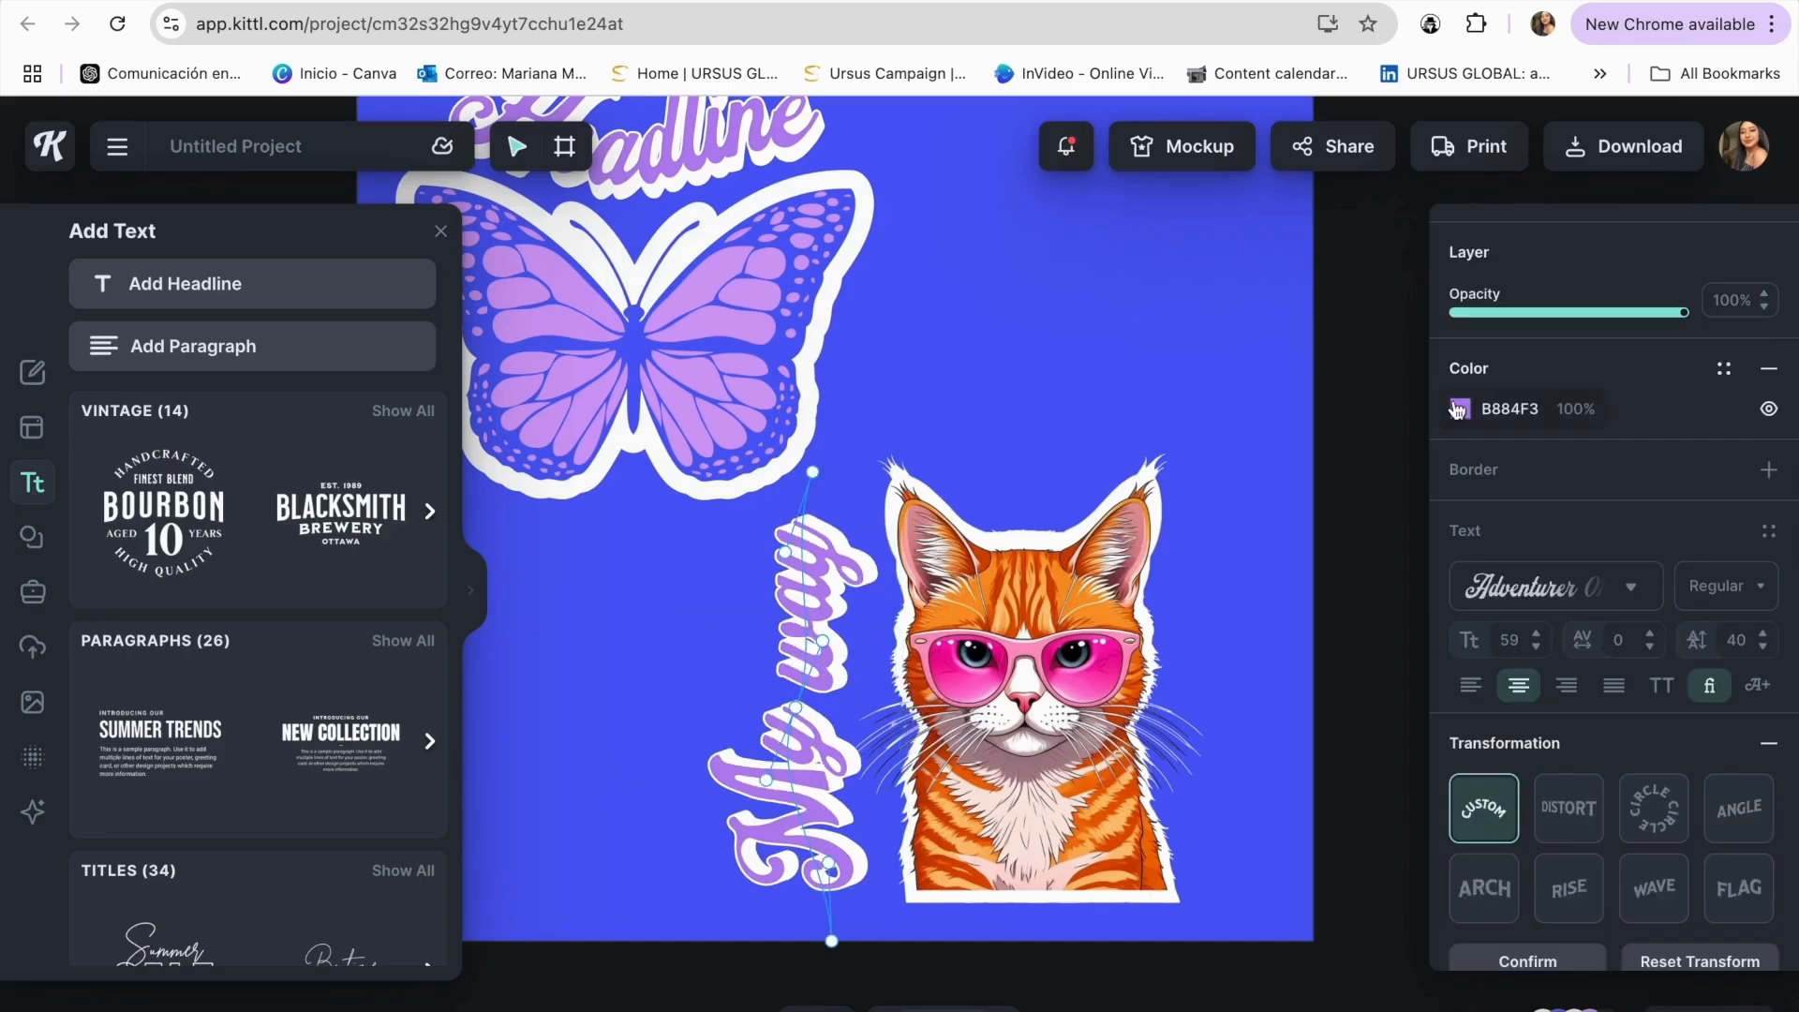
click(1458, 409)
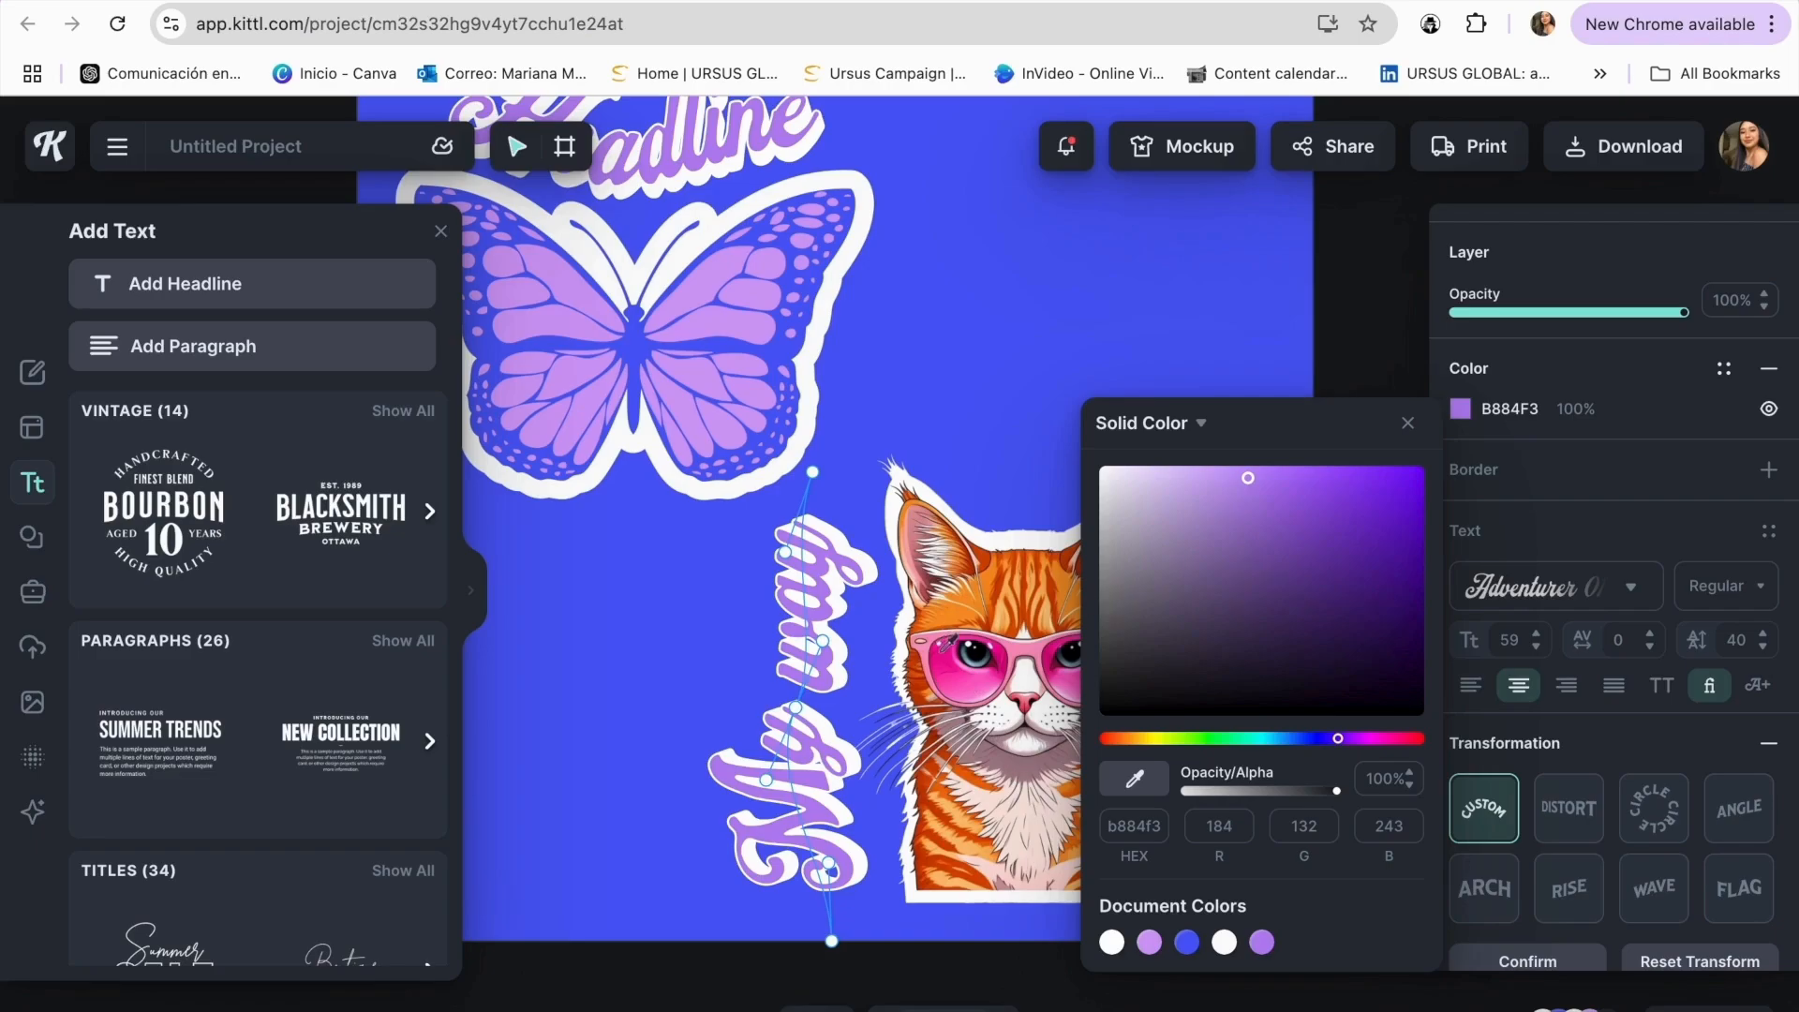
click(942, 646)
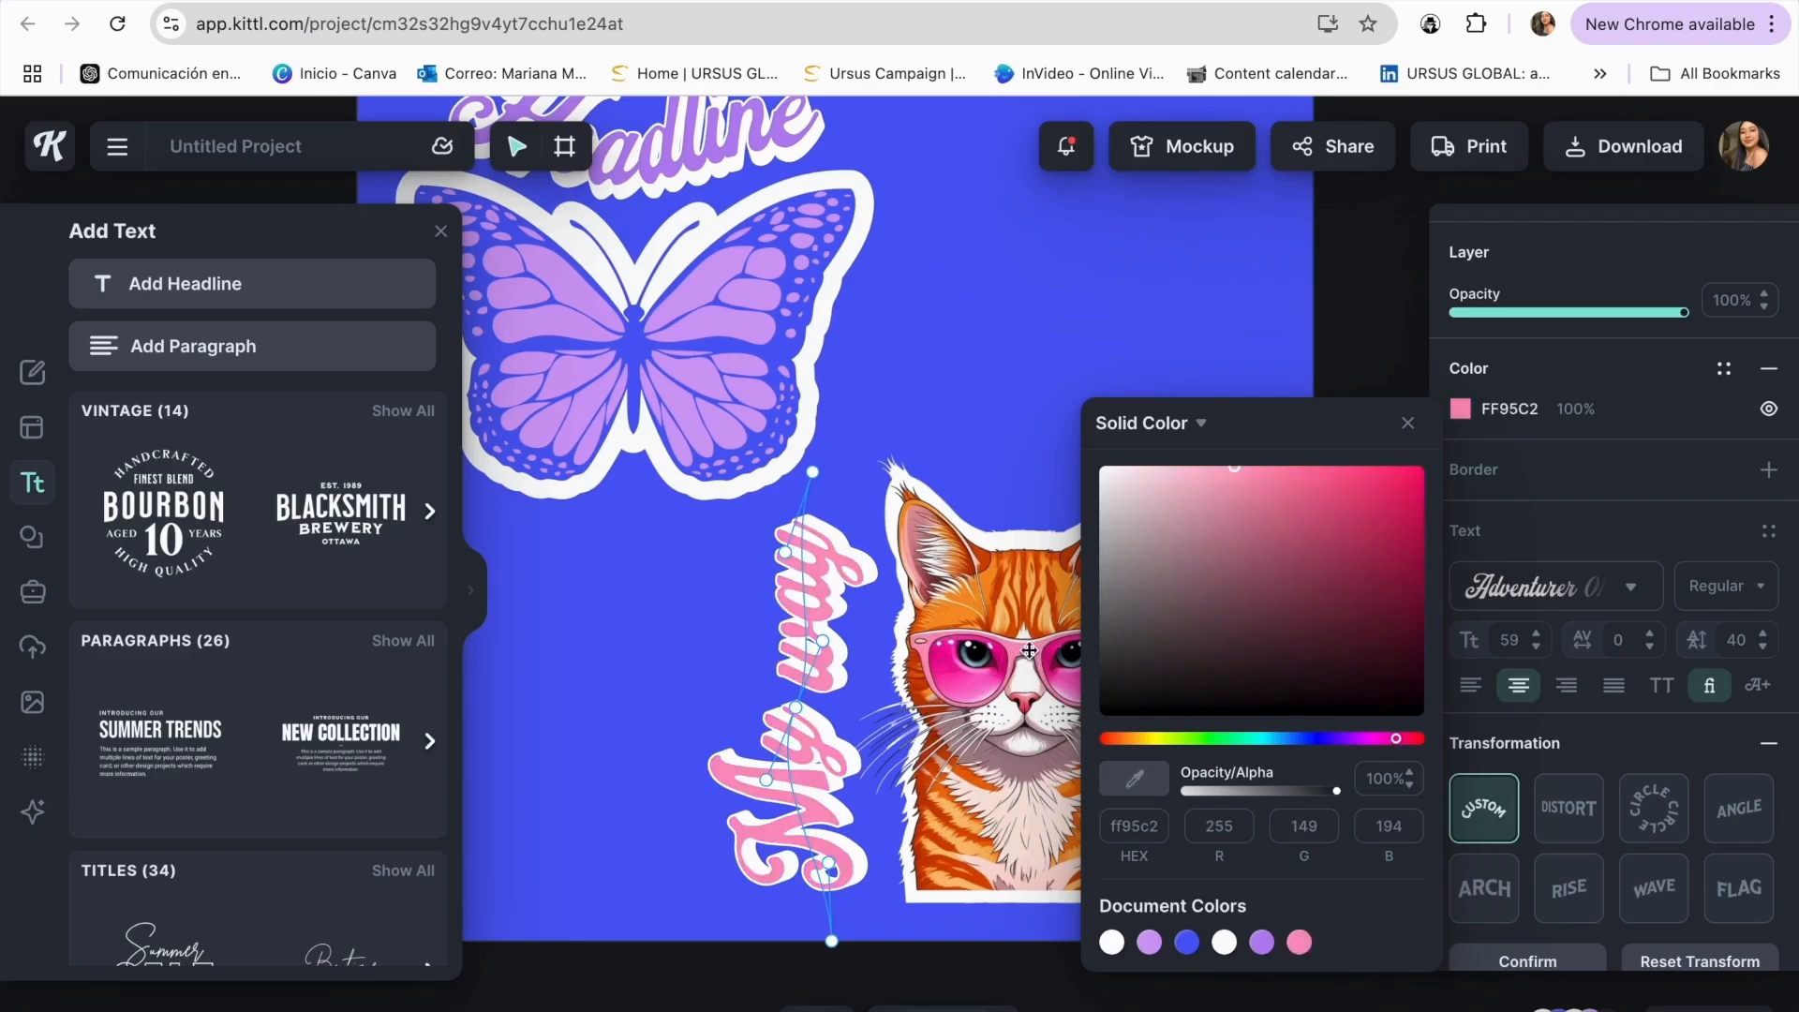
click(976, 404)
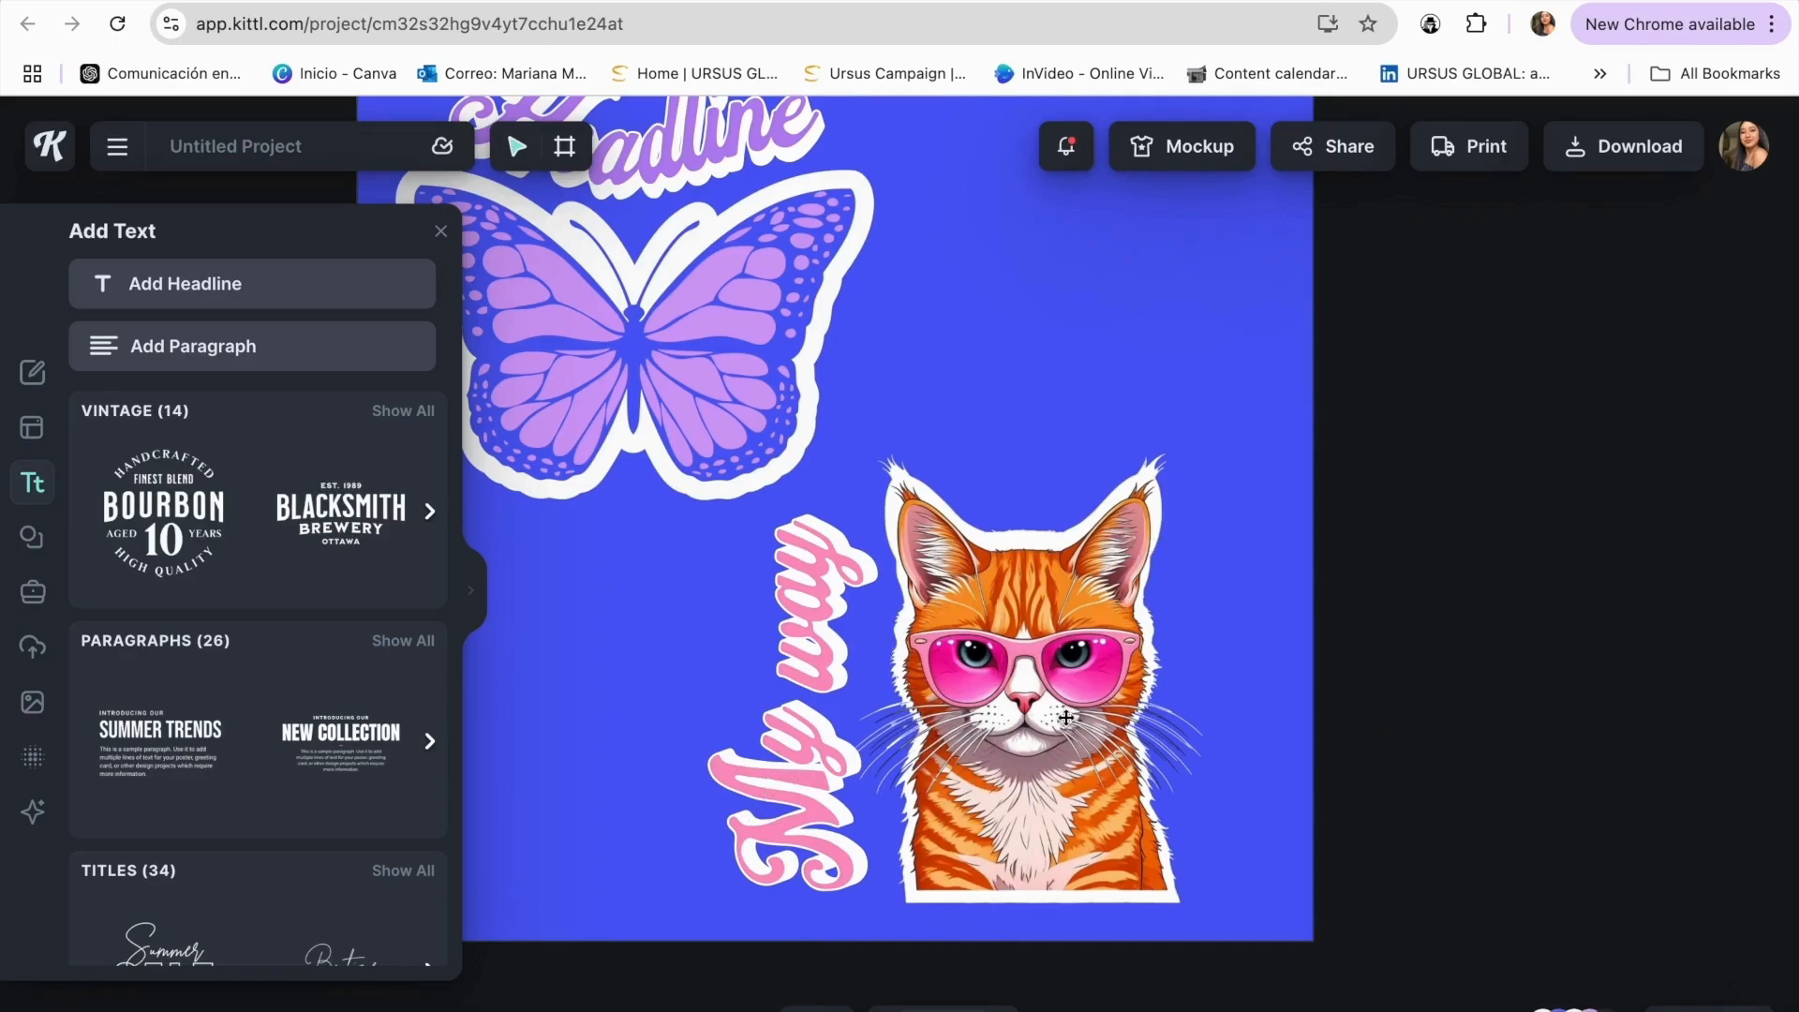
- Rotate the pink "My way" text from vertical to horizontal
scroll(1066, 720, down, 3)
scroll(1053, 583, up, 2)
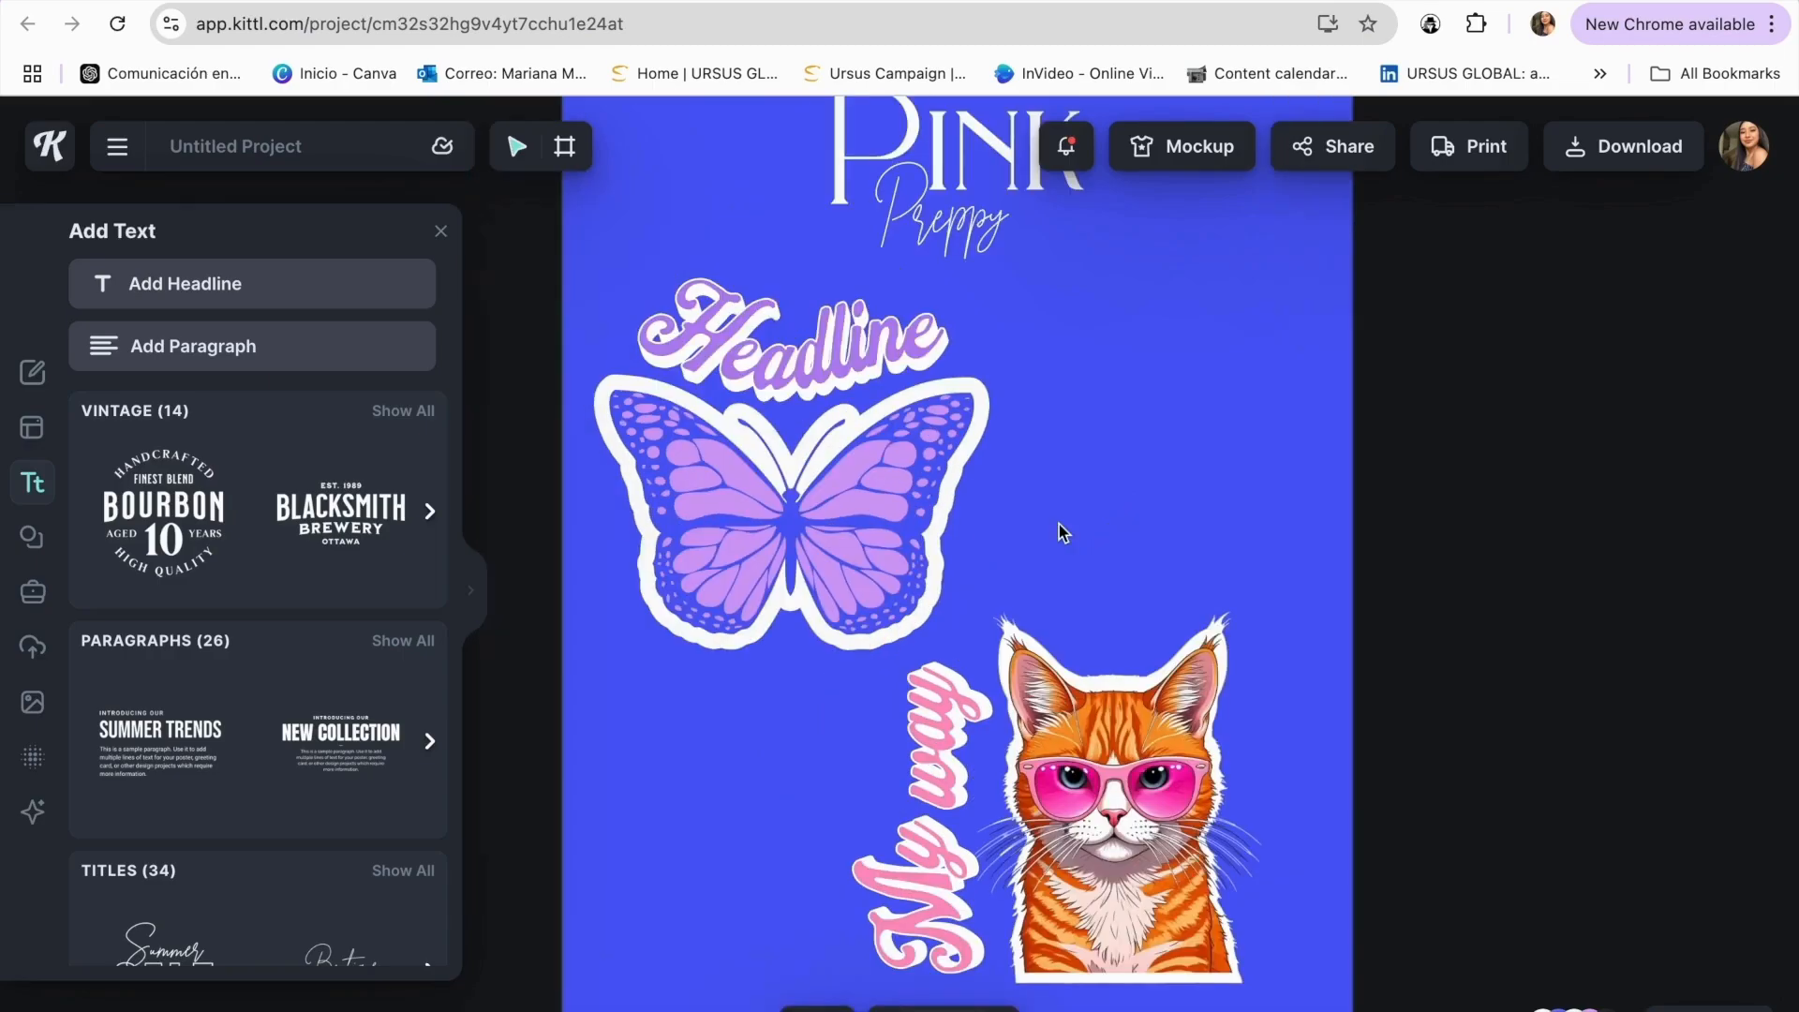
click(945, 843)
drag(1022, 826, 918, 965)
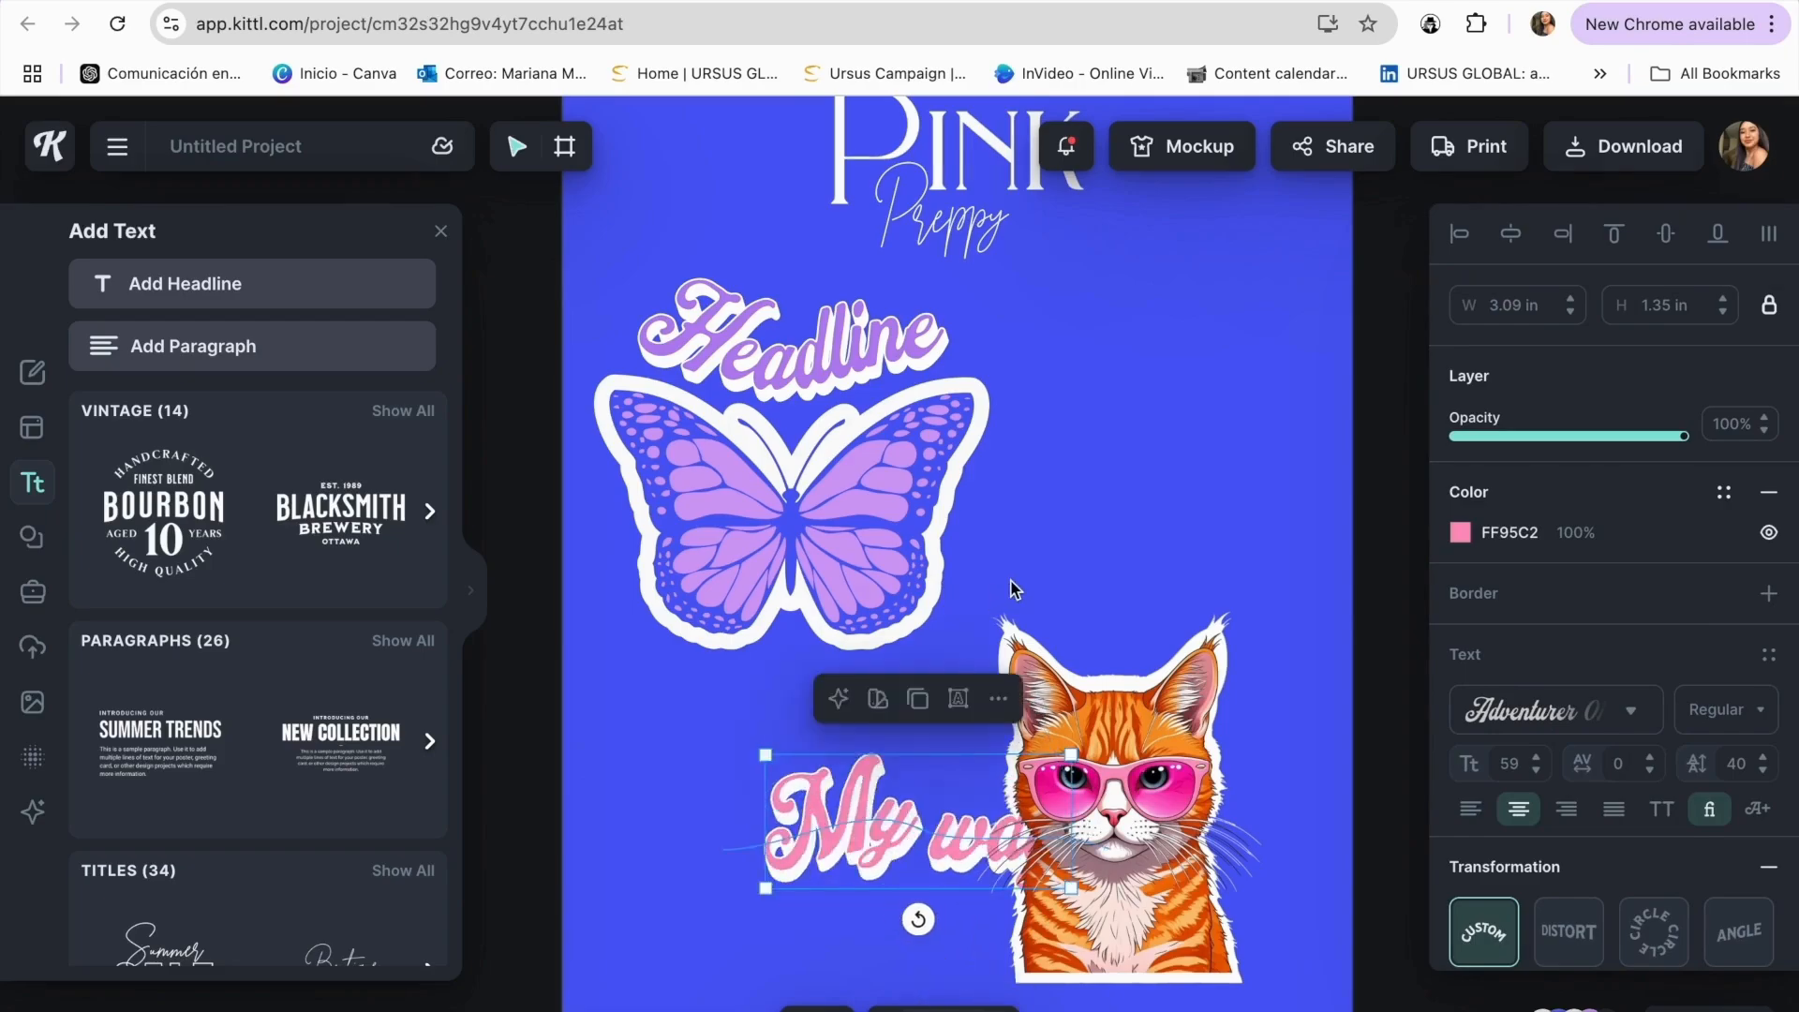
- Bring the "My way" text forward and place it in front of the cat's chest
click(999, 698)
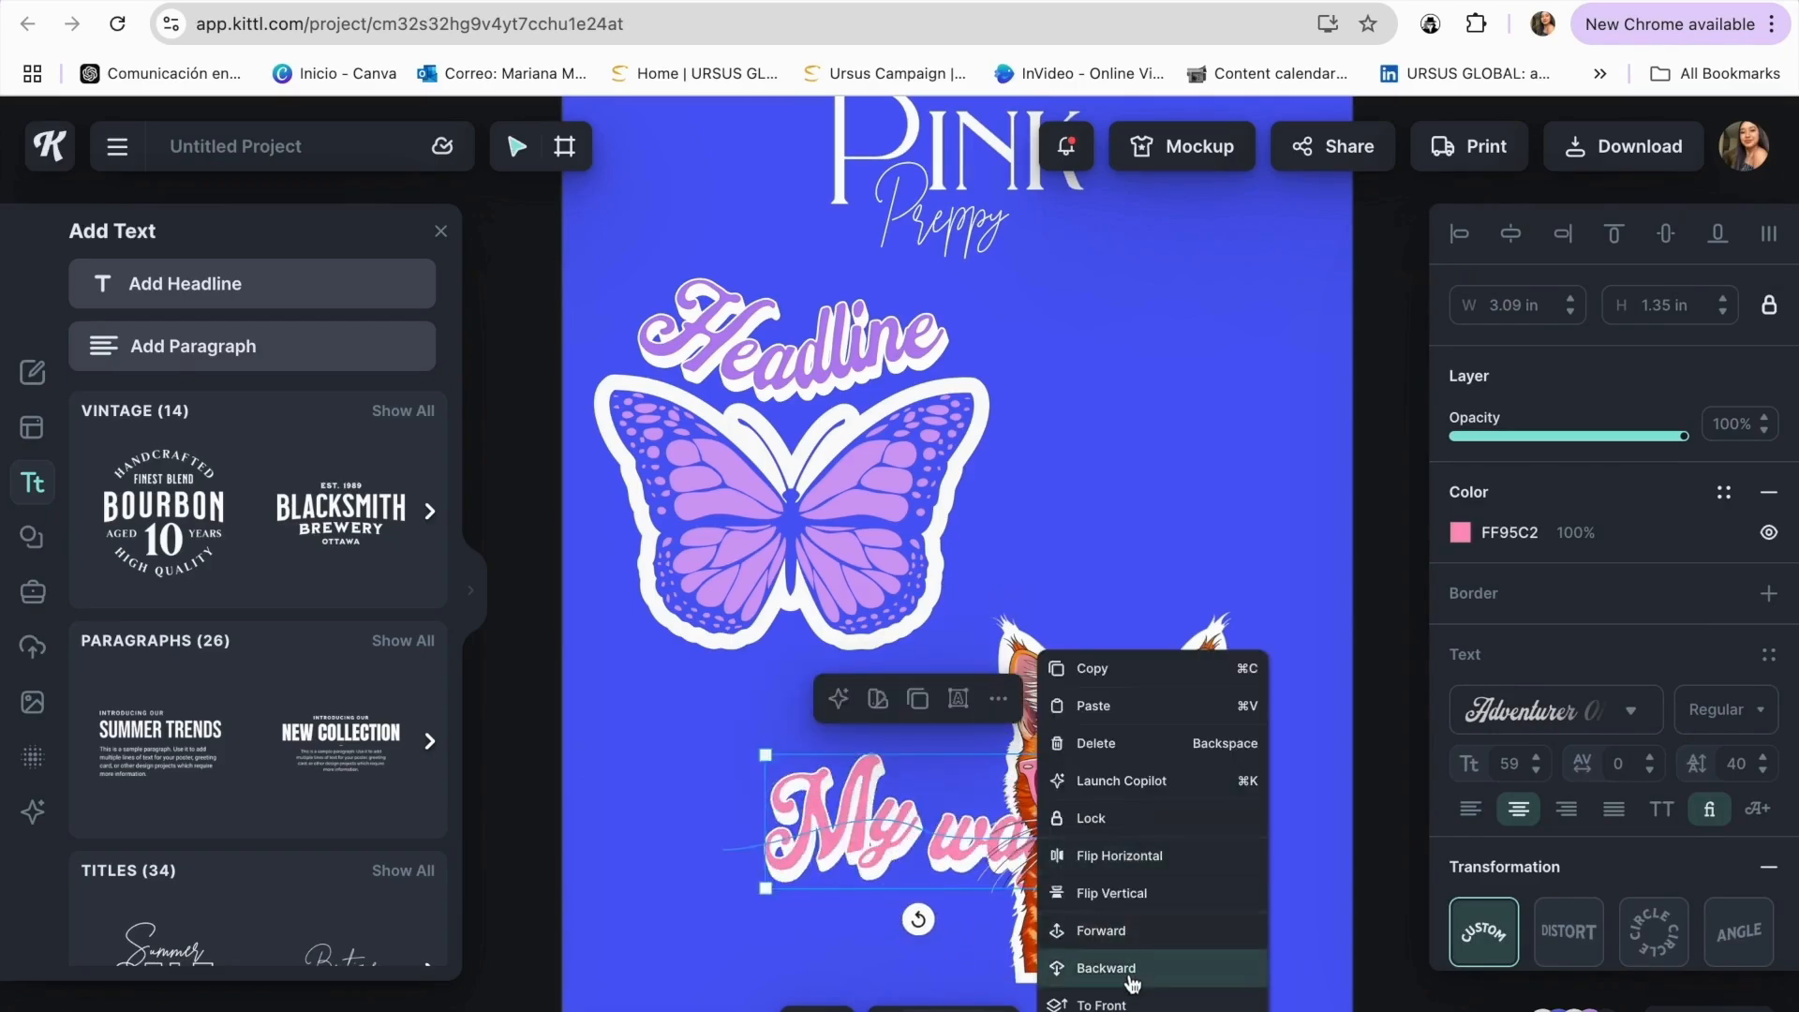
click(1124, 931)
drag(957, 822, 1099, 938)
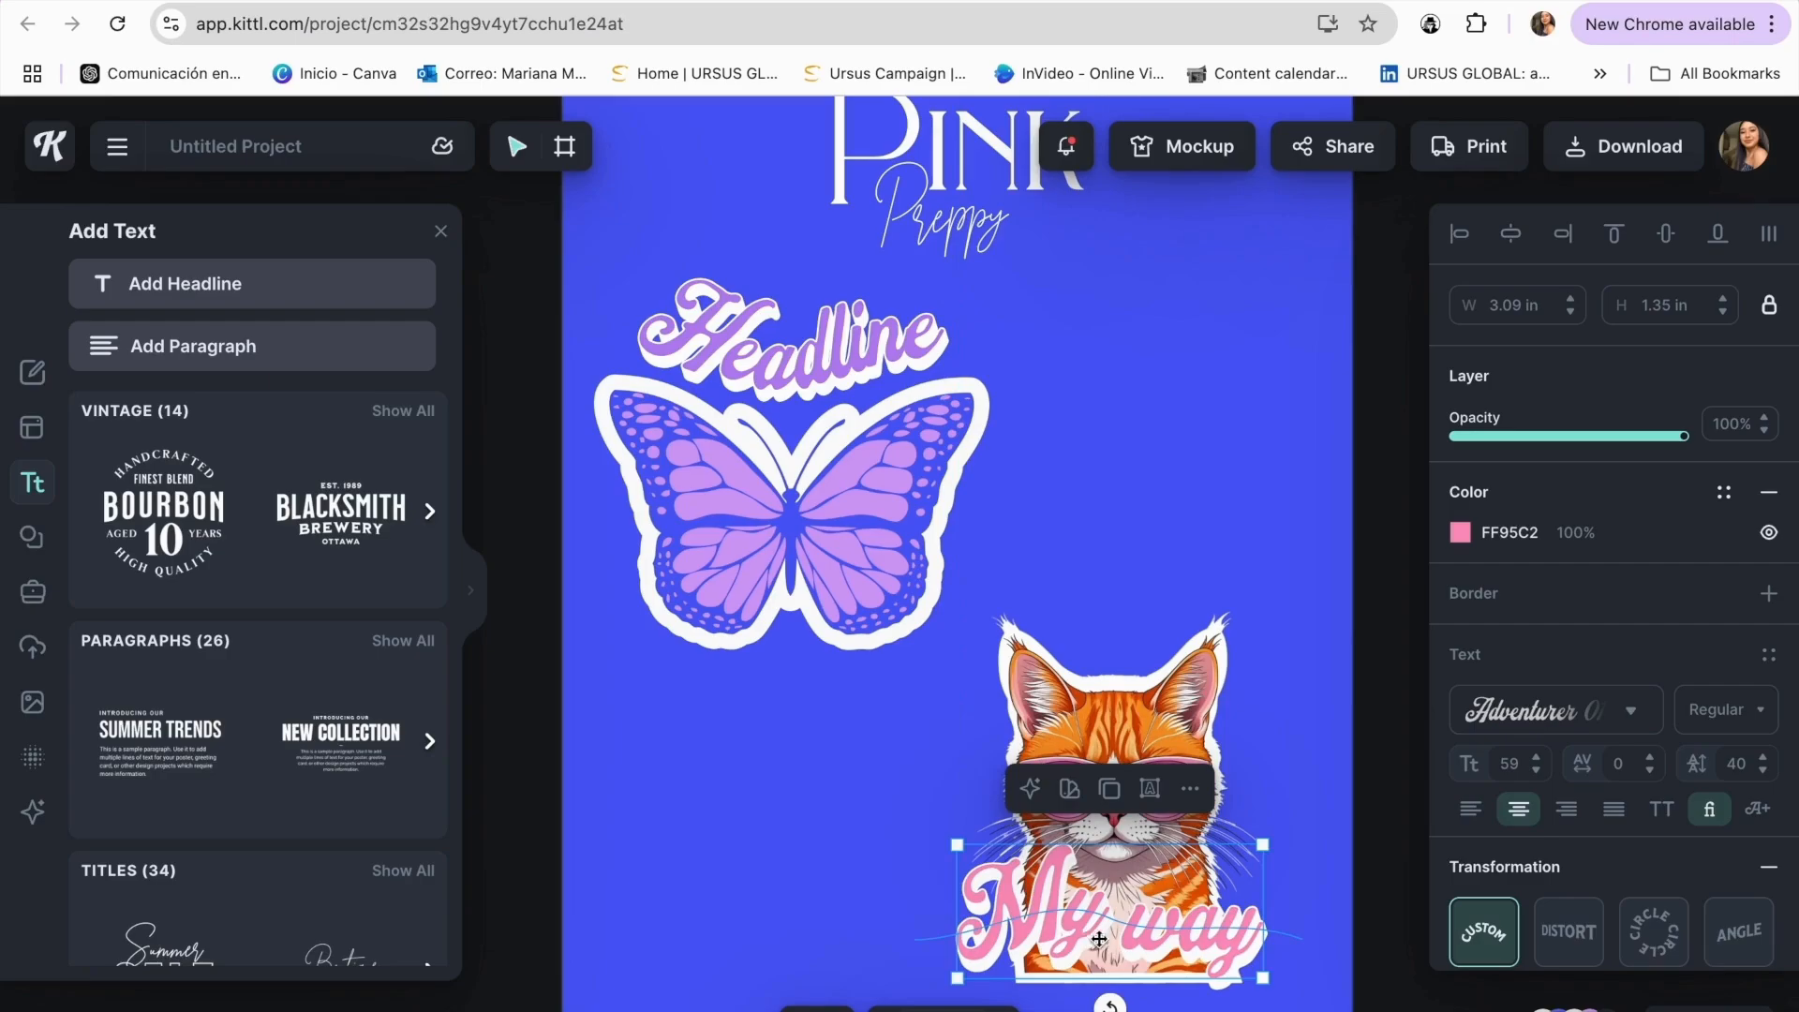
- Try several transformation styles on the "My way" text, including Distort and Angle, and apply Arch
click(1492, 937)
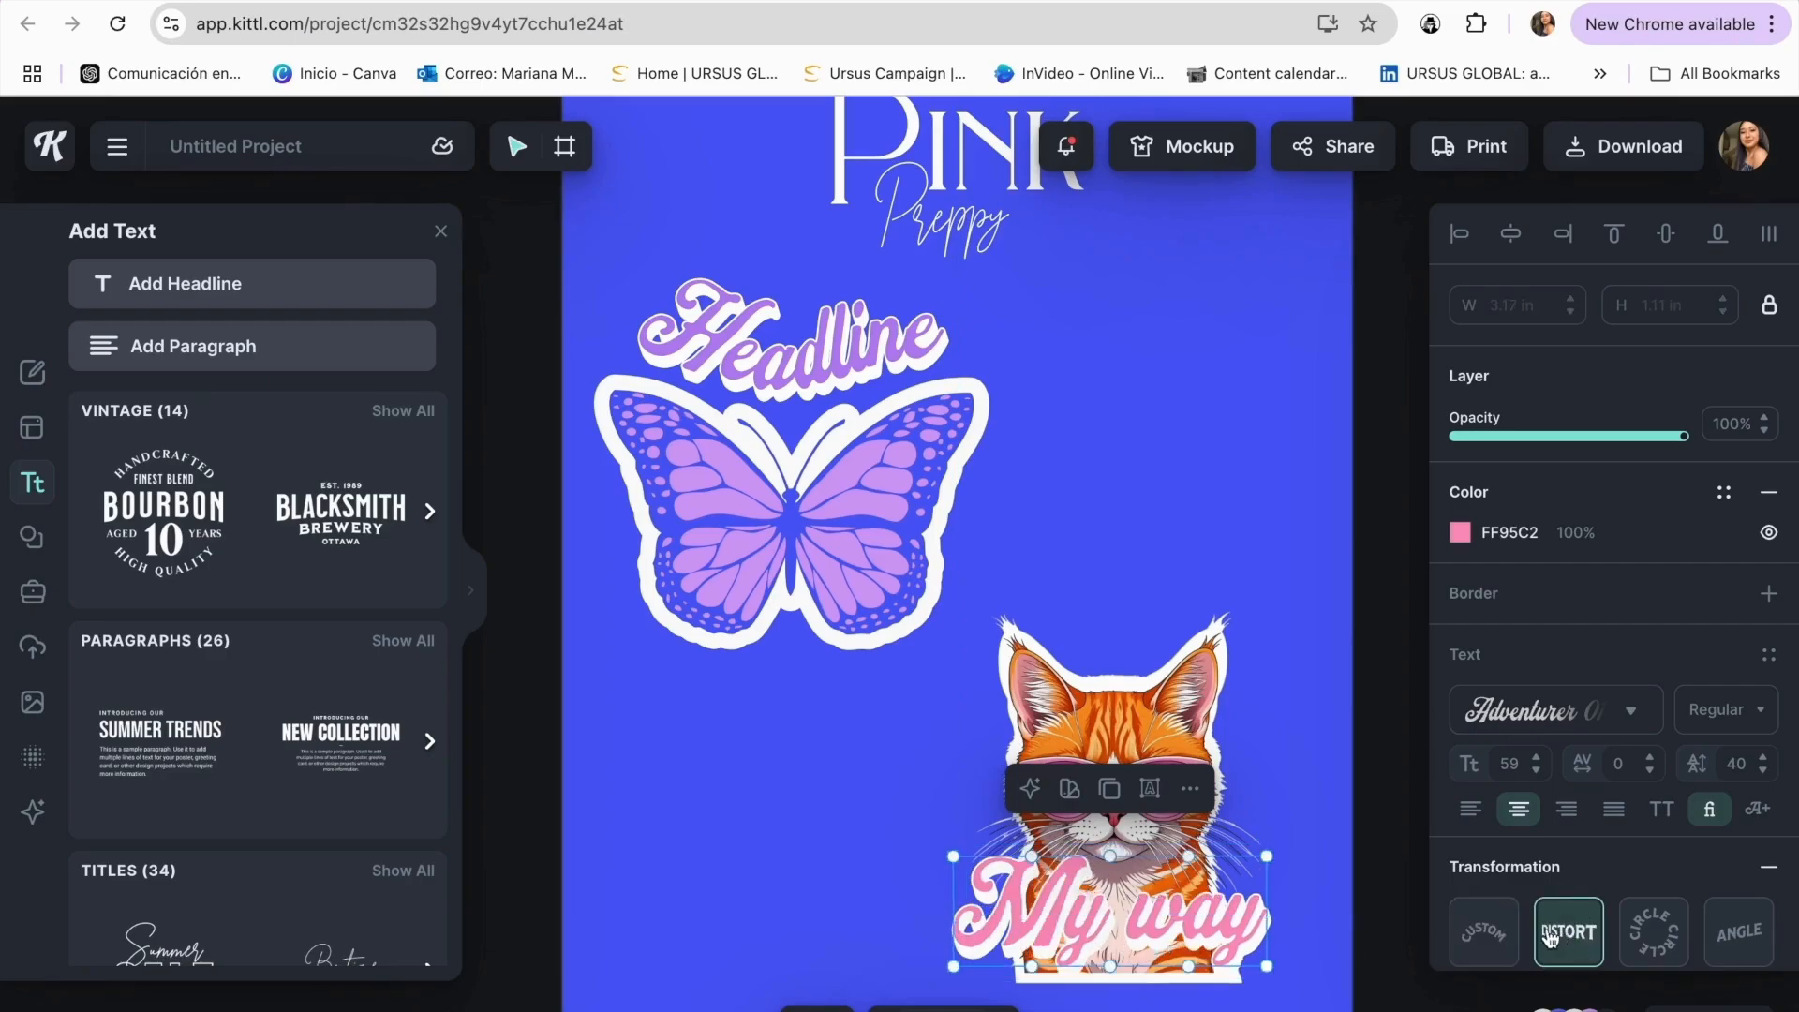
scroll(1192, 916, down, 2)
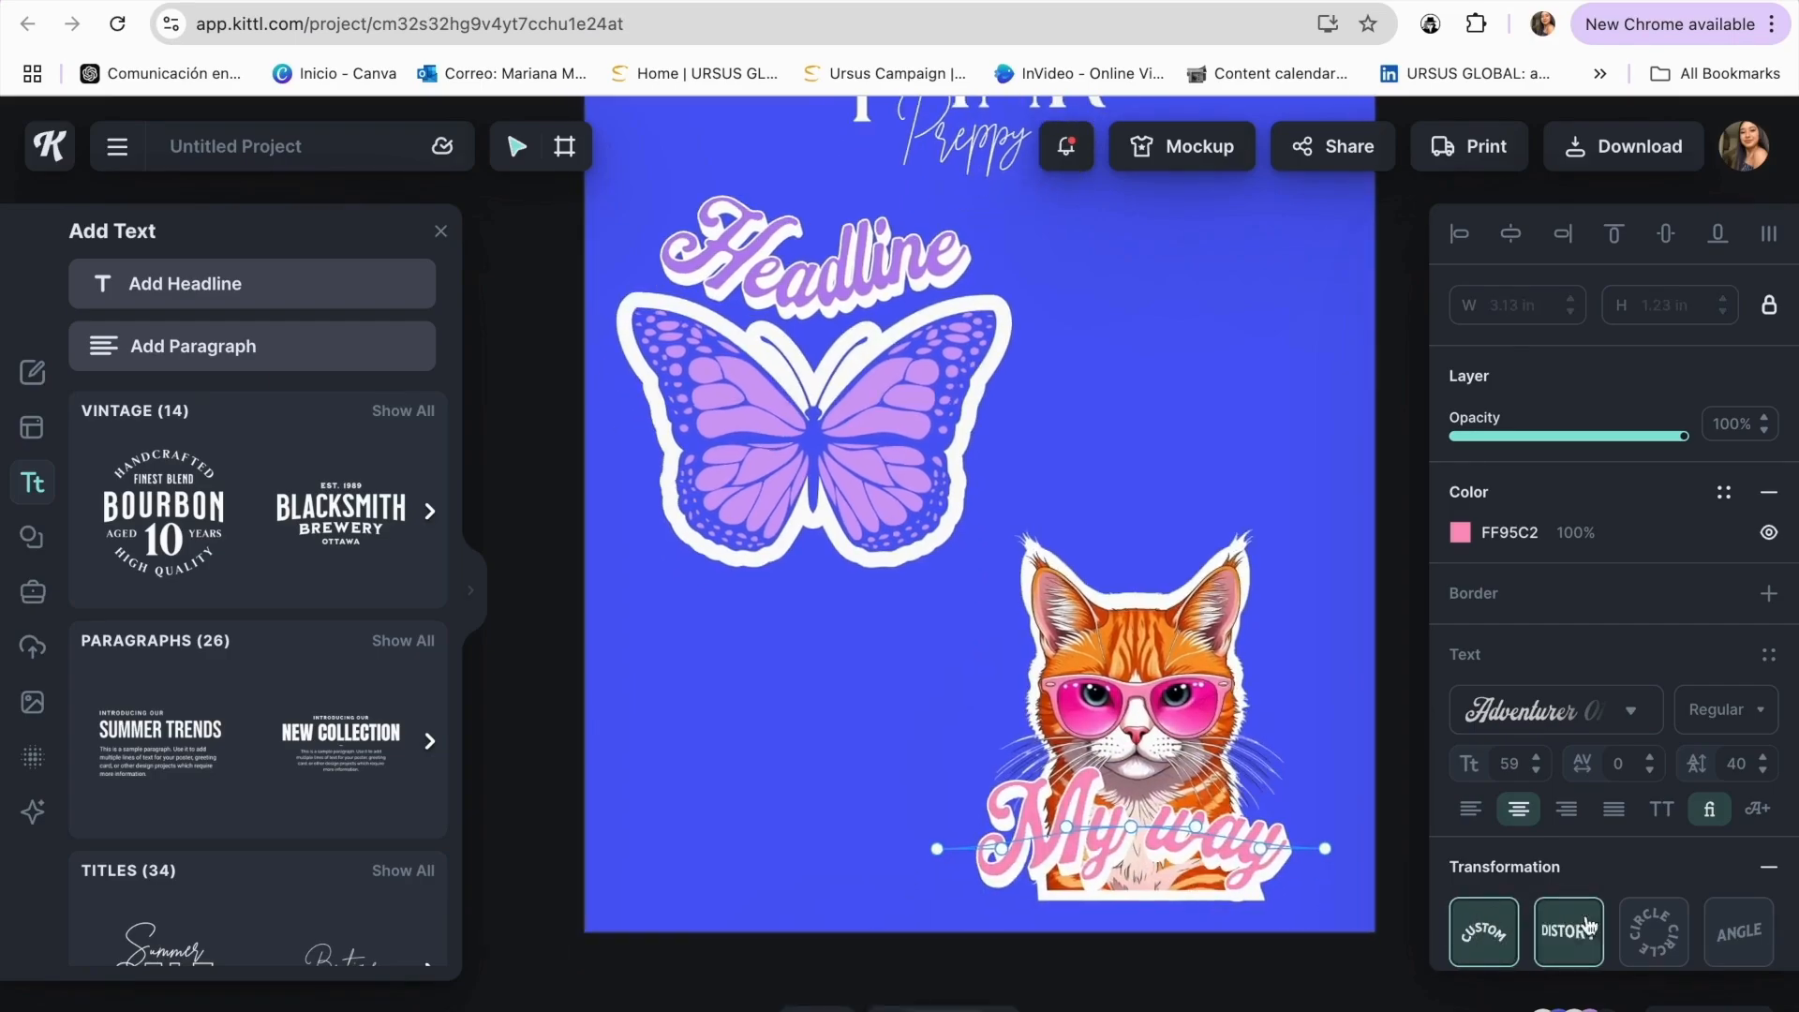
scroll(1655, 927, down, 1)
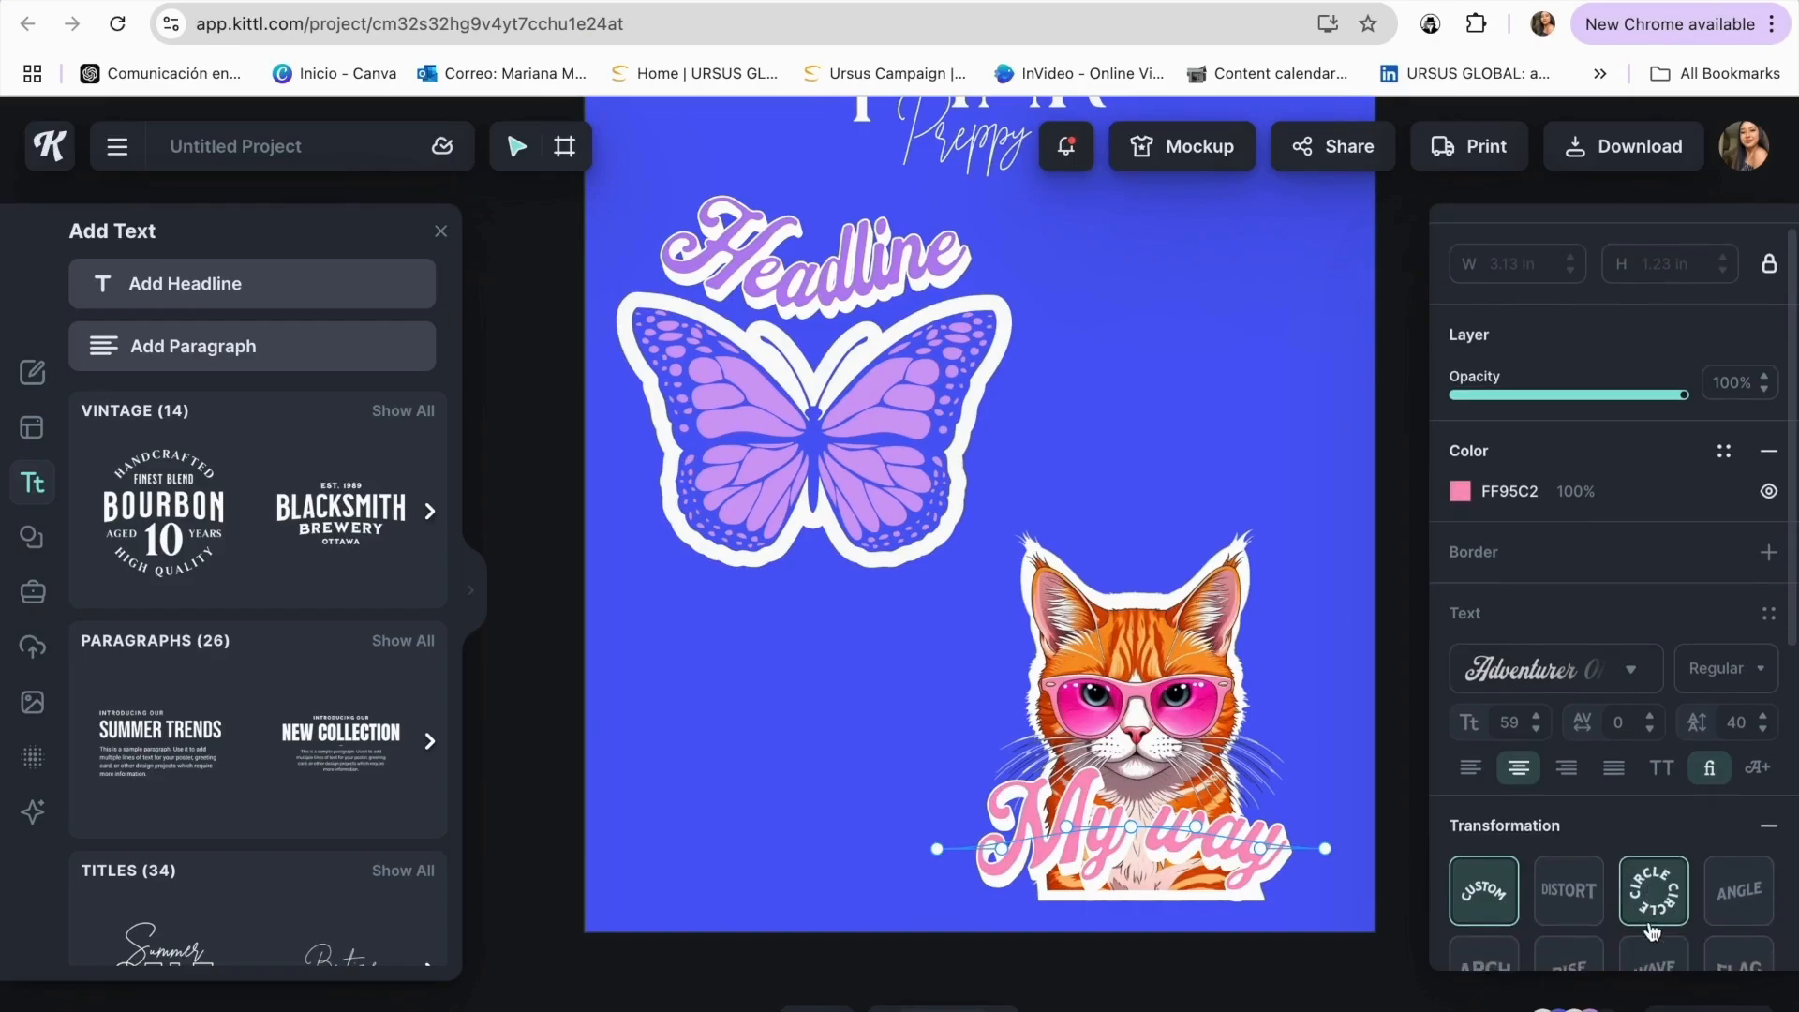
click(1740, 890)
scroll(1639, 852, down, 1)
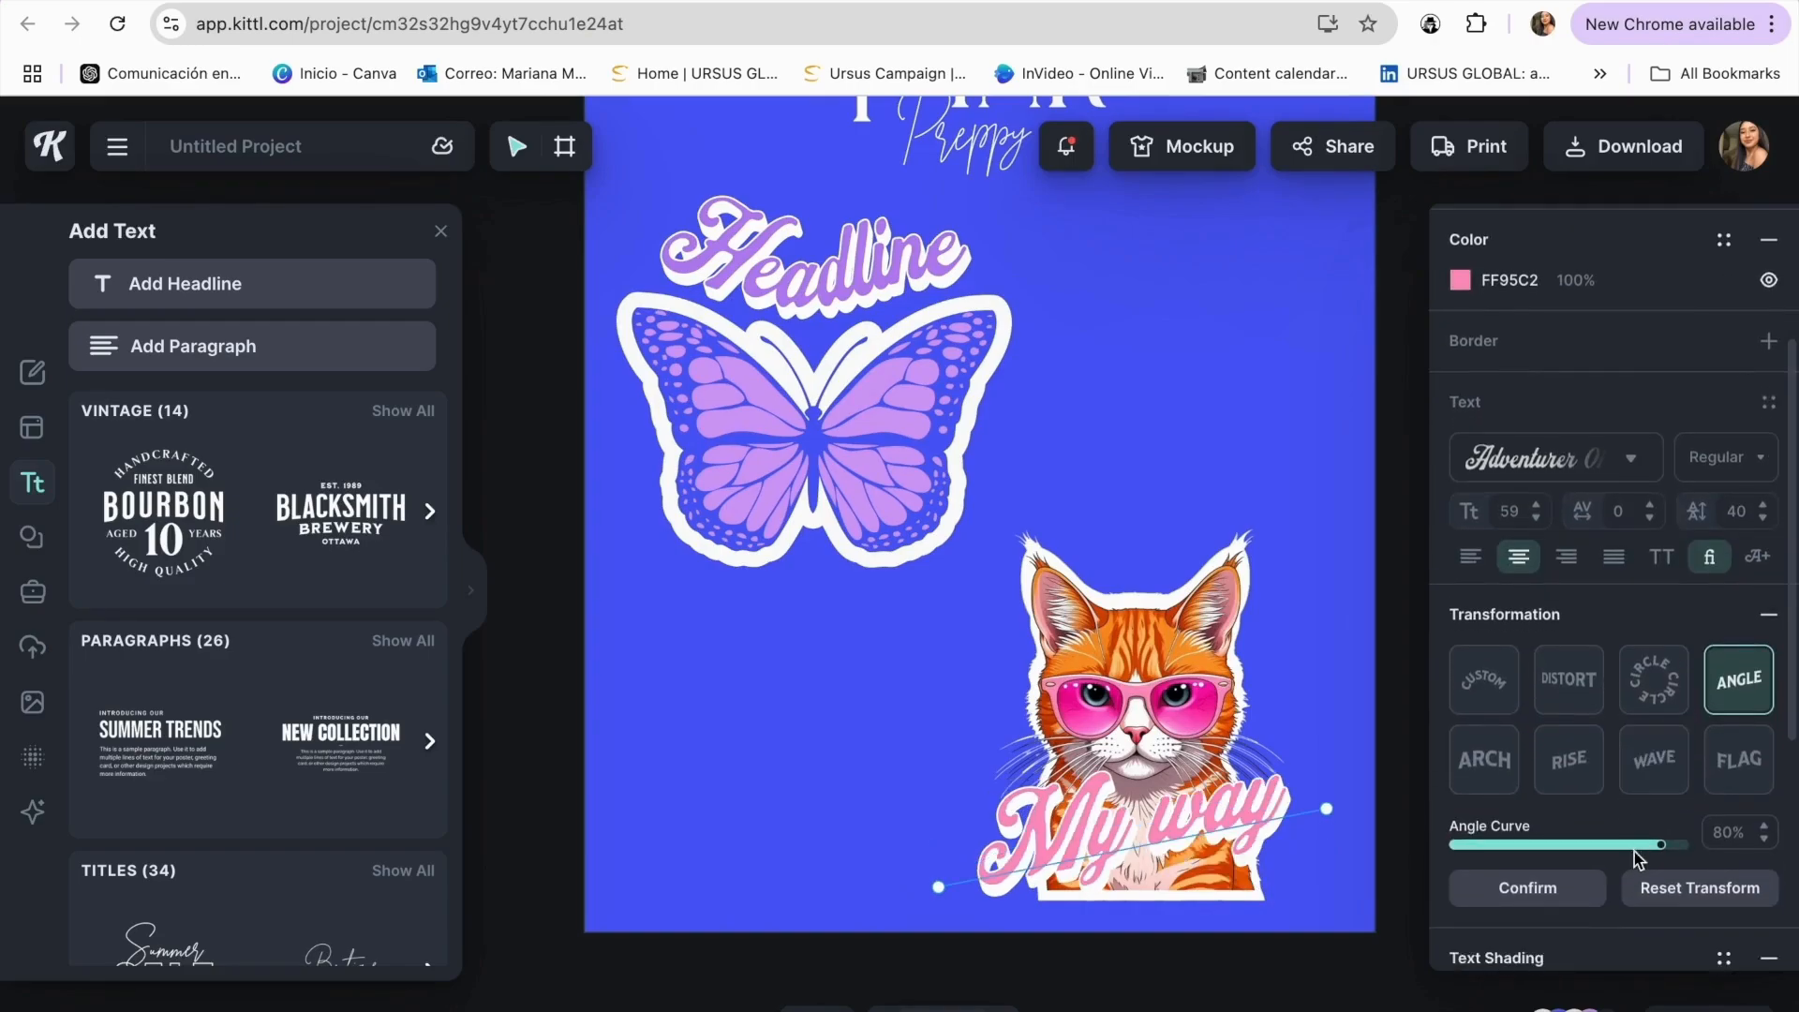
click(1641, 761)
click(1574, 777)
click(1511, 770)
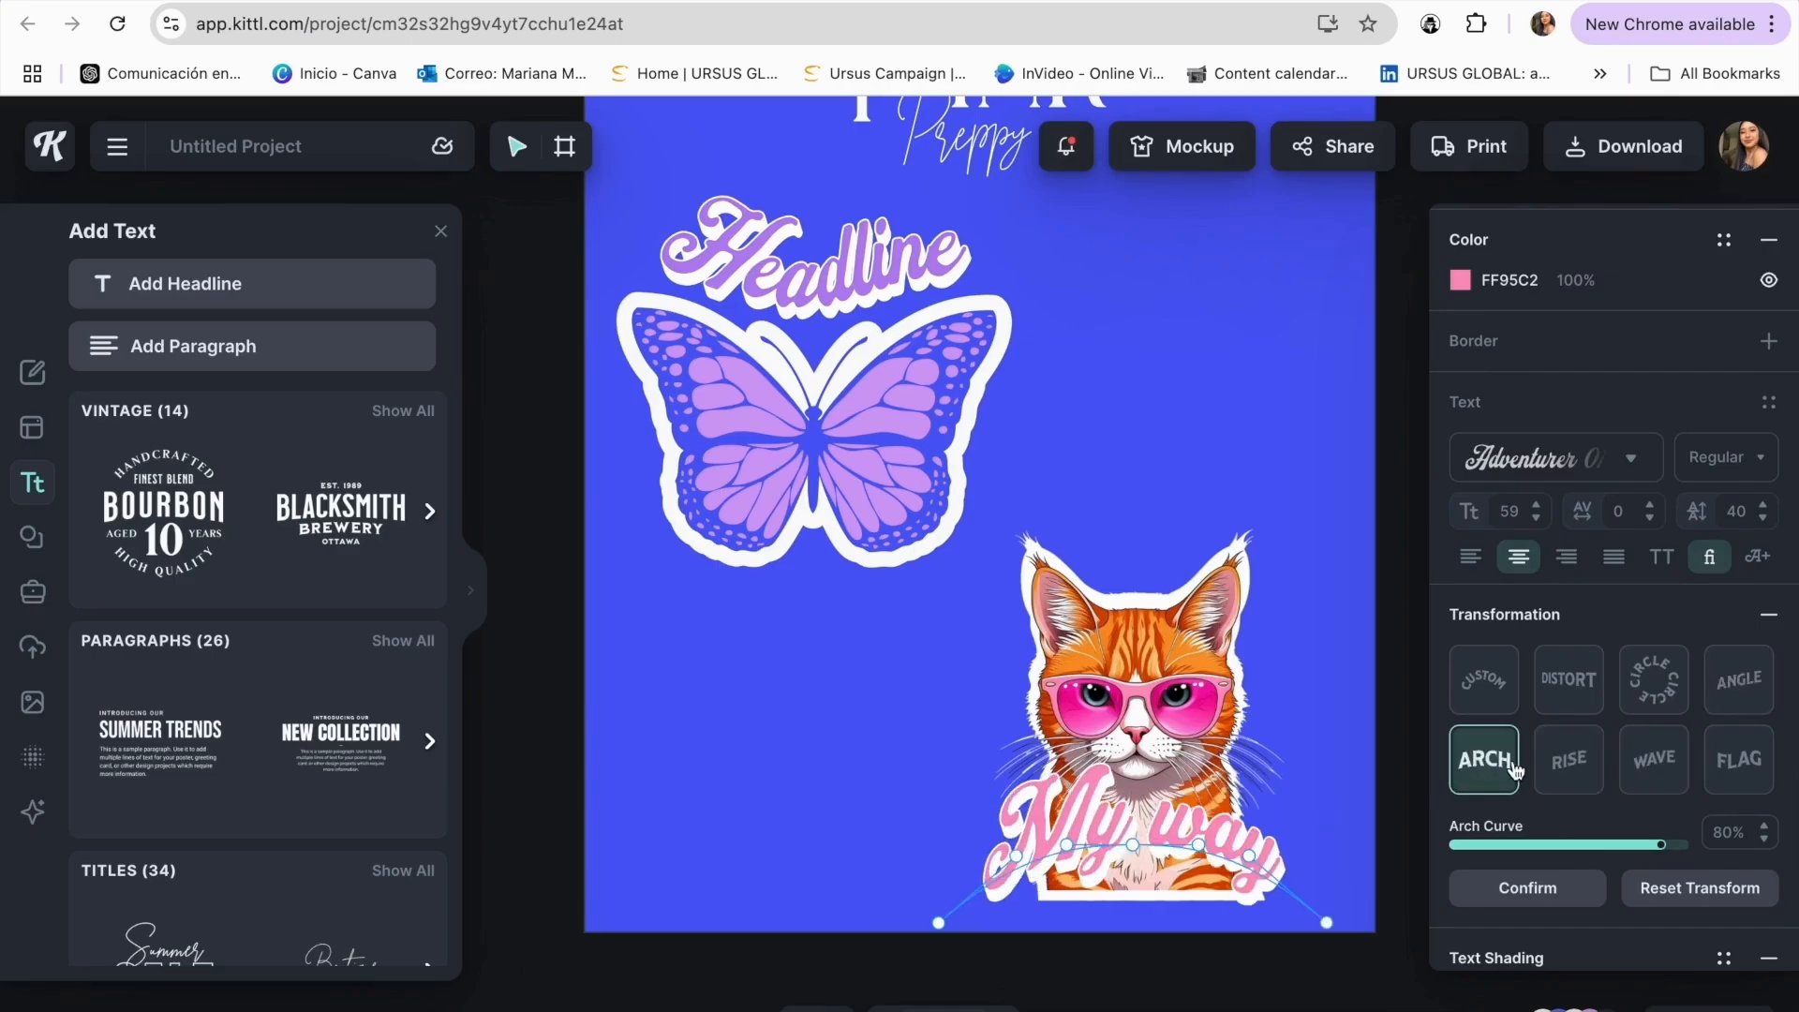
click(1345, 792)
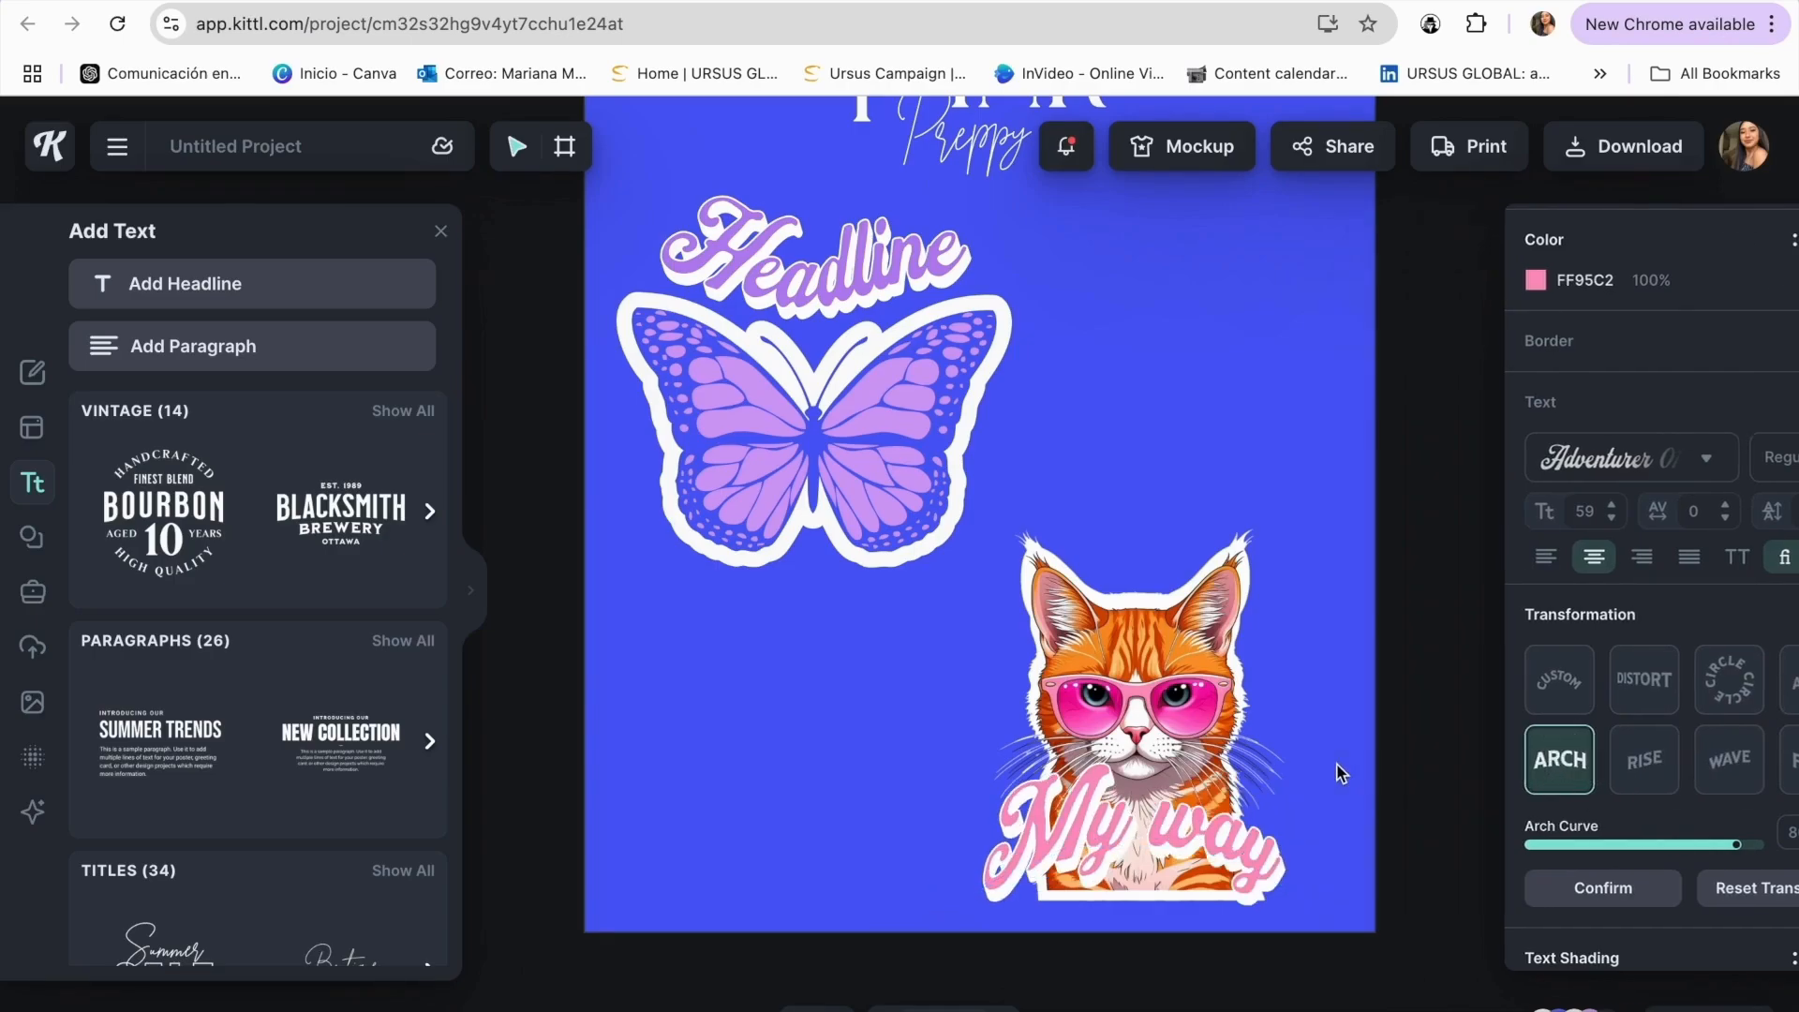
- Enlarge the arched "My way" text slightly and center it across the lower part of the cat
click(1141, 866)
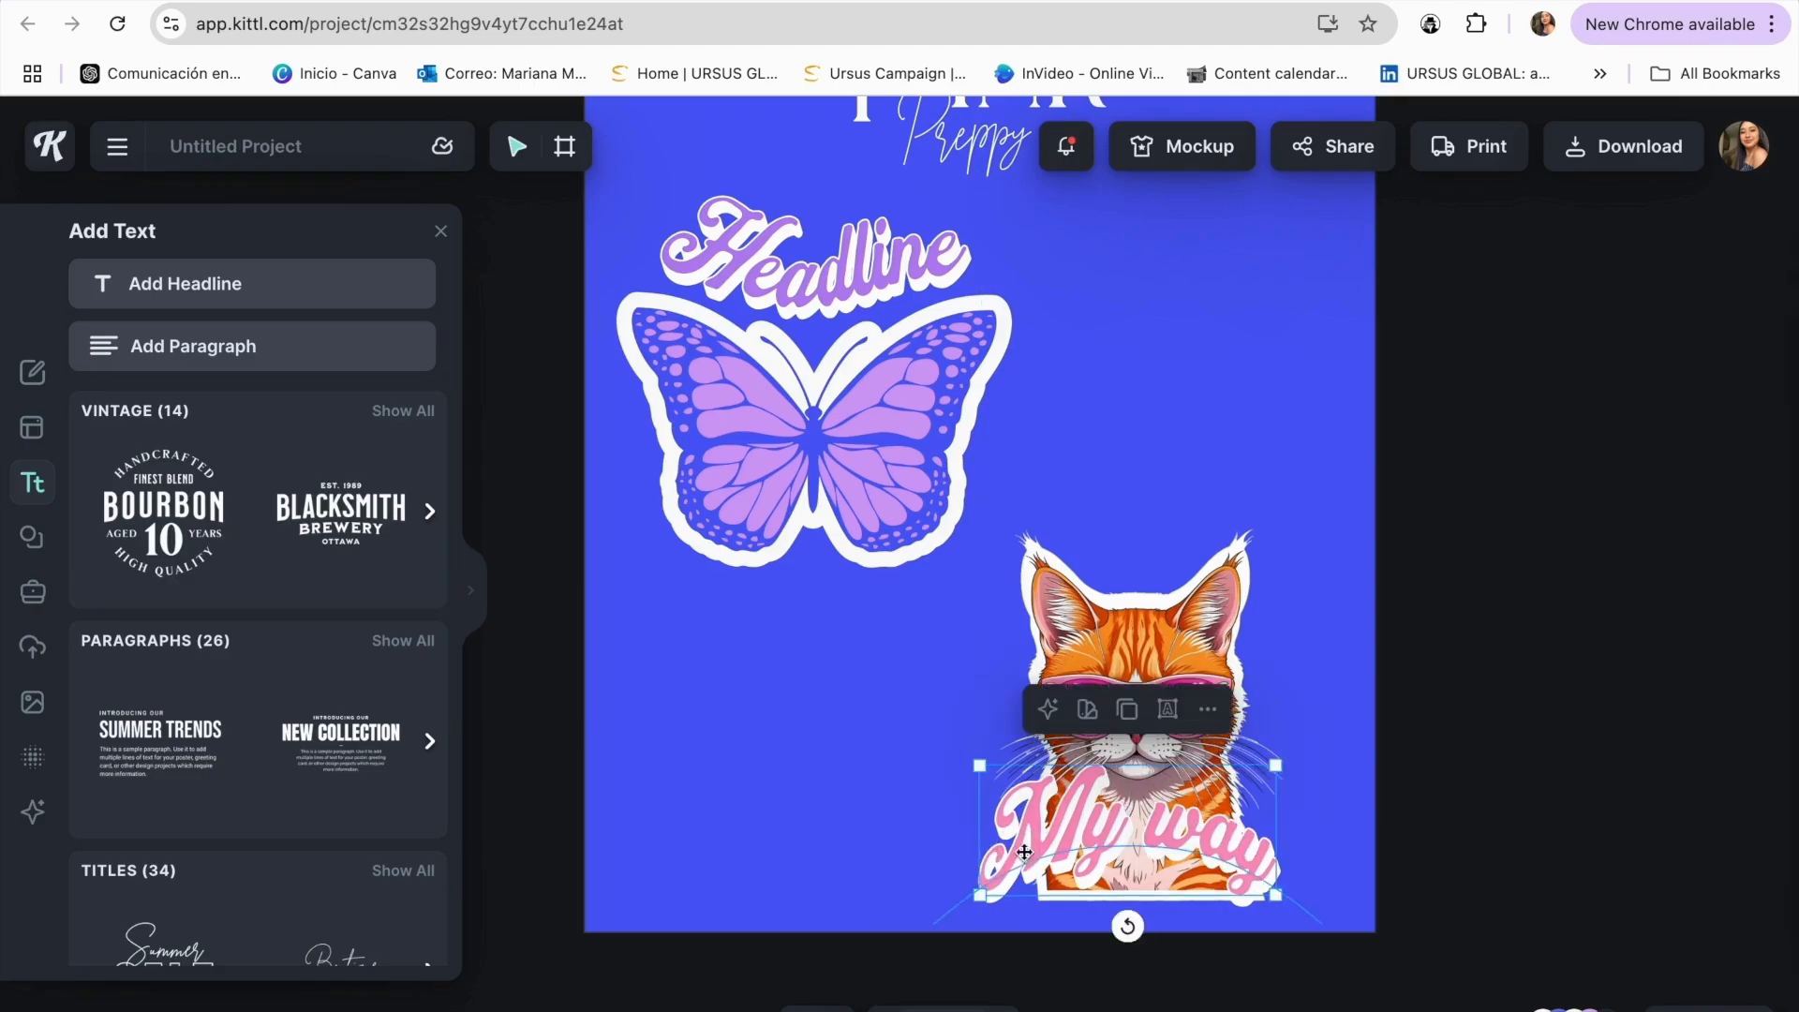
click(932, 761)
click(1056, 823)
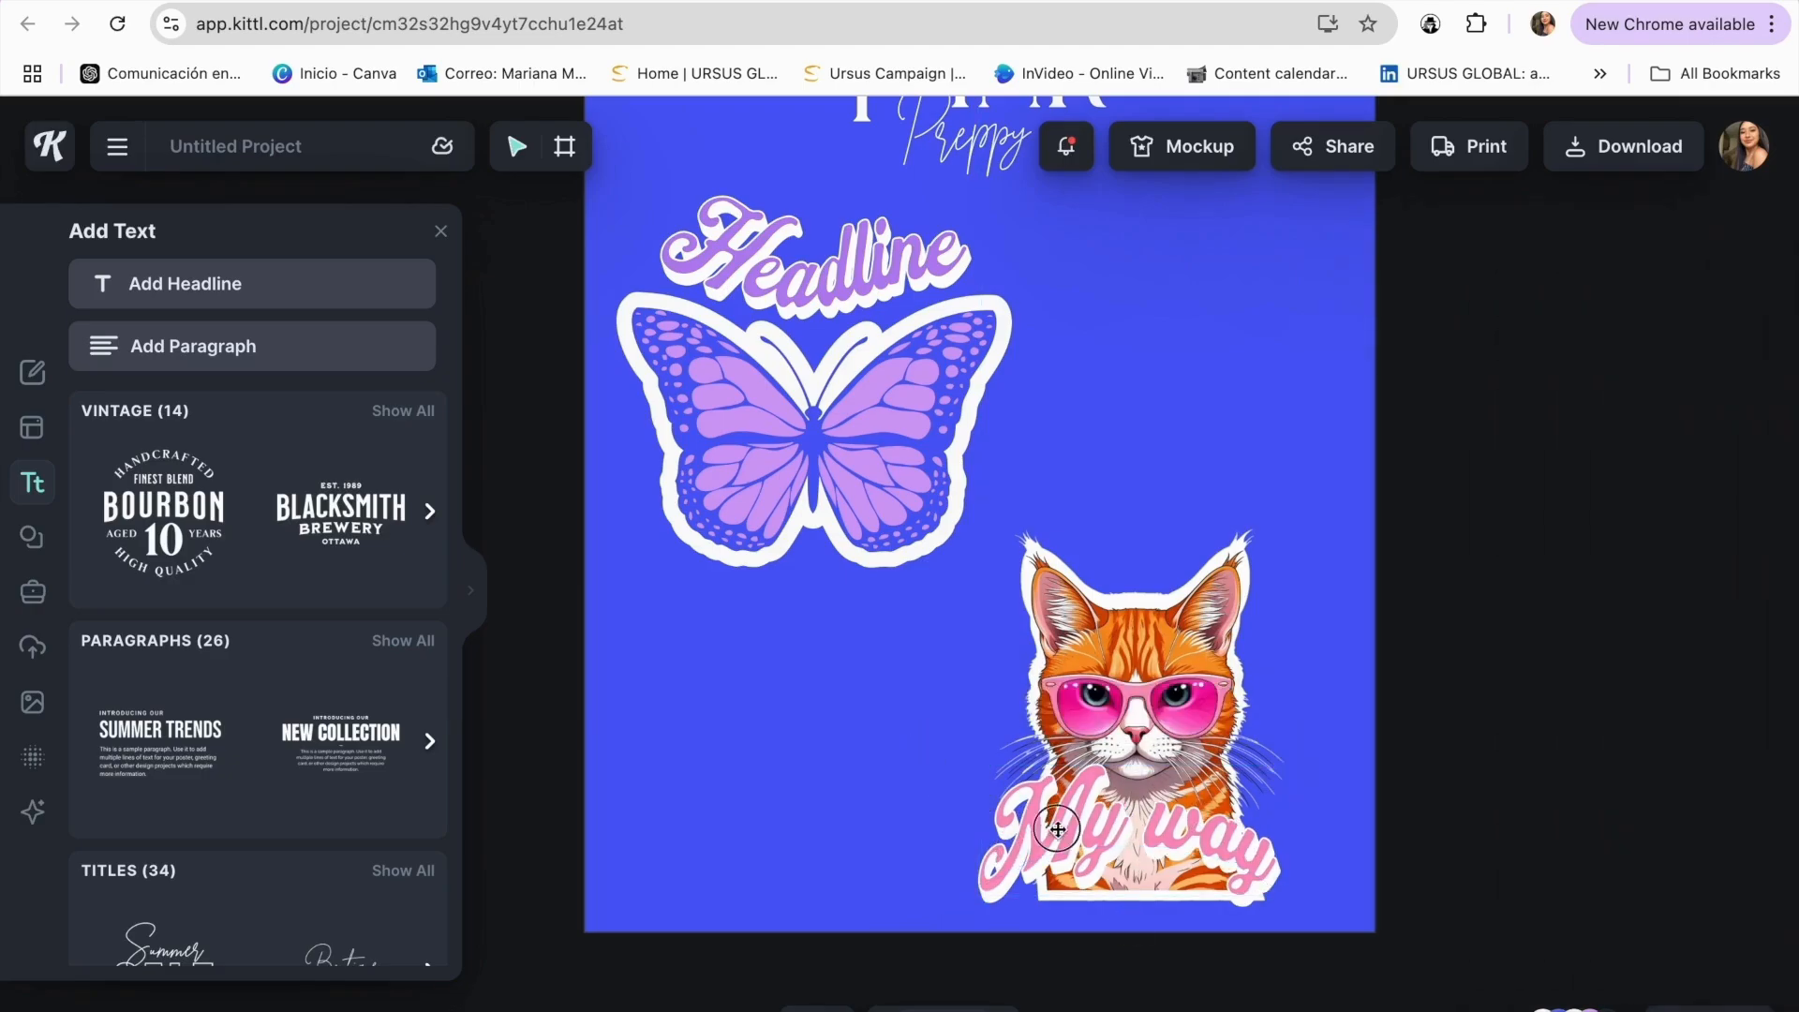
drag(979, 767, 938, 753)
drag(1038, 832, 1062, 851)
- Select the cat, its white outline and the "My way" text together and shift the group slightly up and to the right
shift+click(1327, 628)
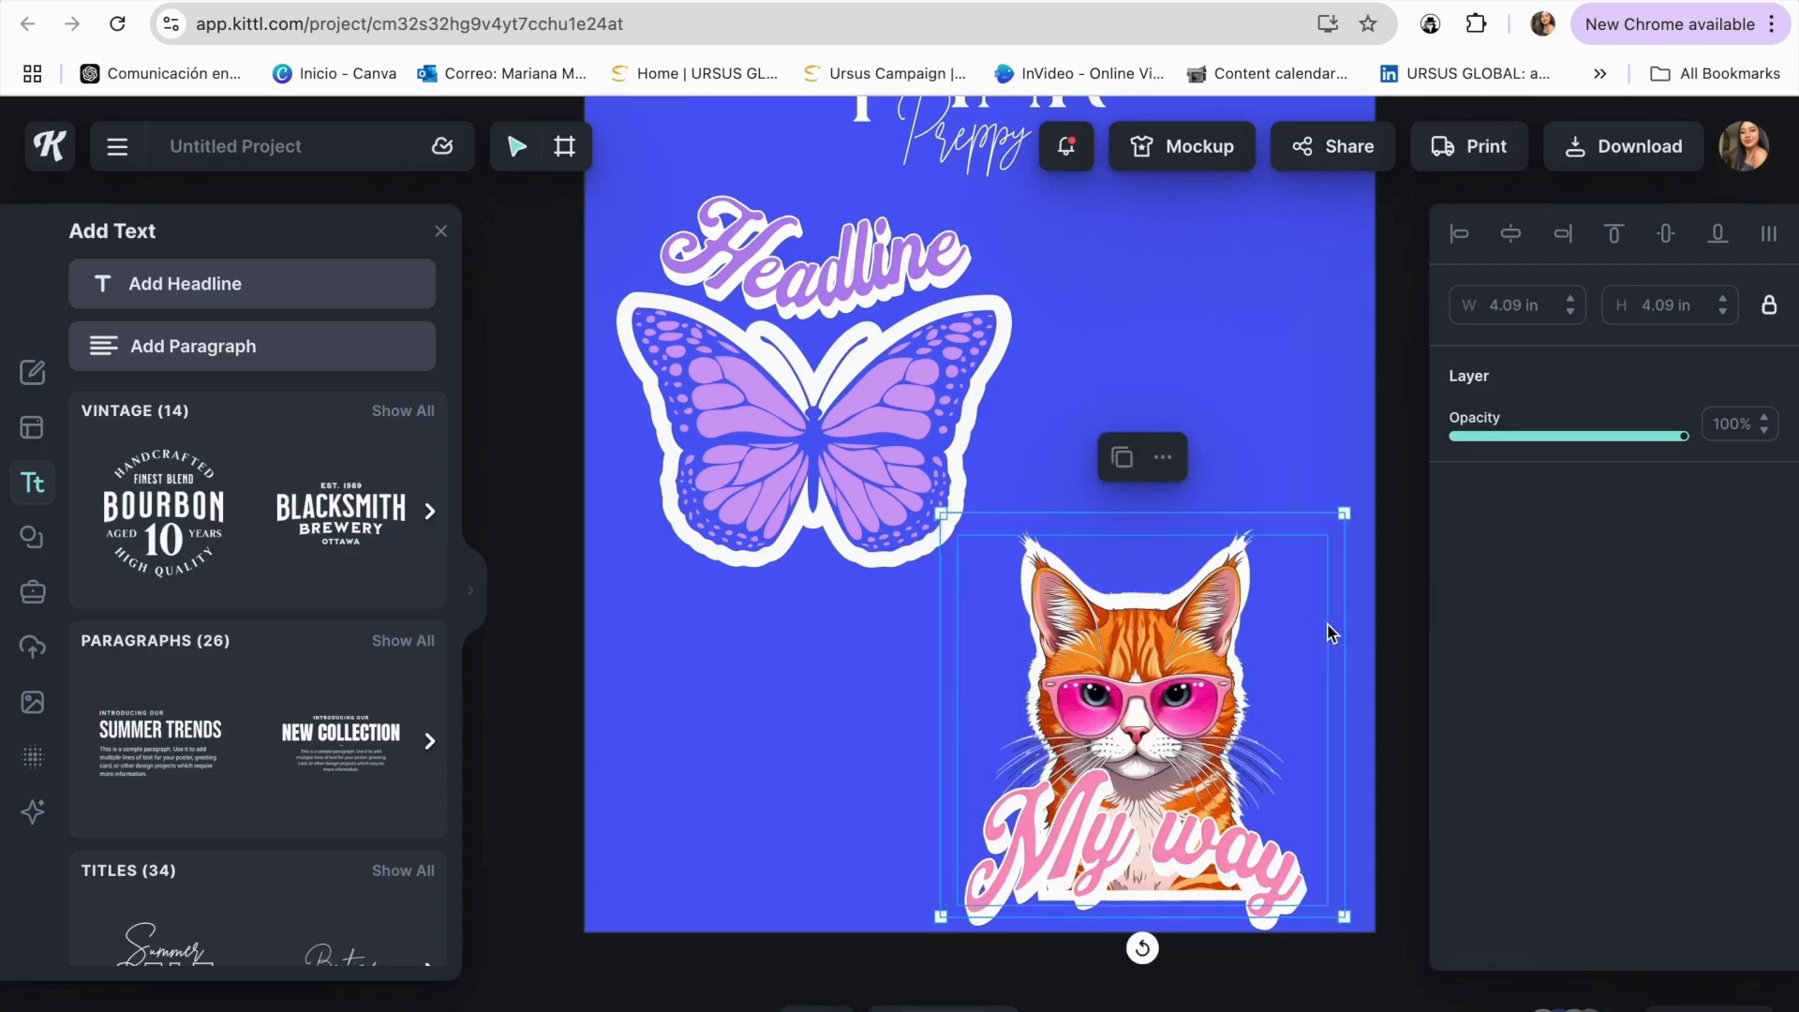
click(1233, 441)
drag(1107, 479, 1295, 904)
drag(1228, 853, 1232, 846)
click(1289, 453)
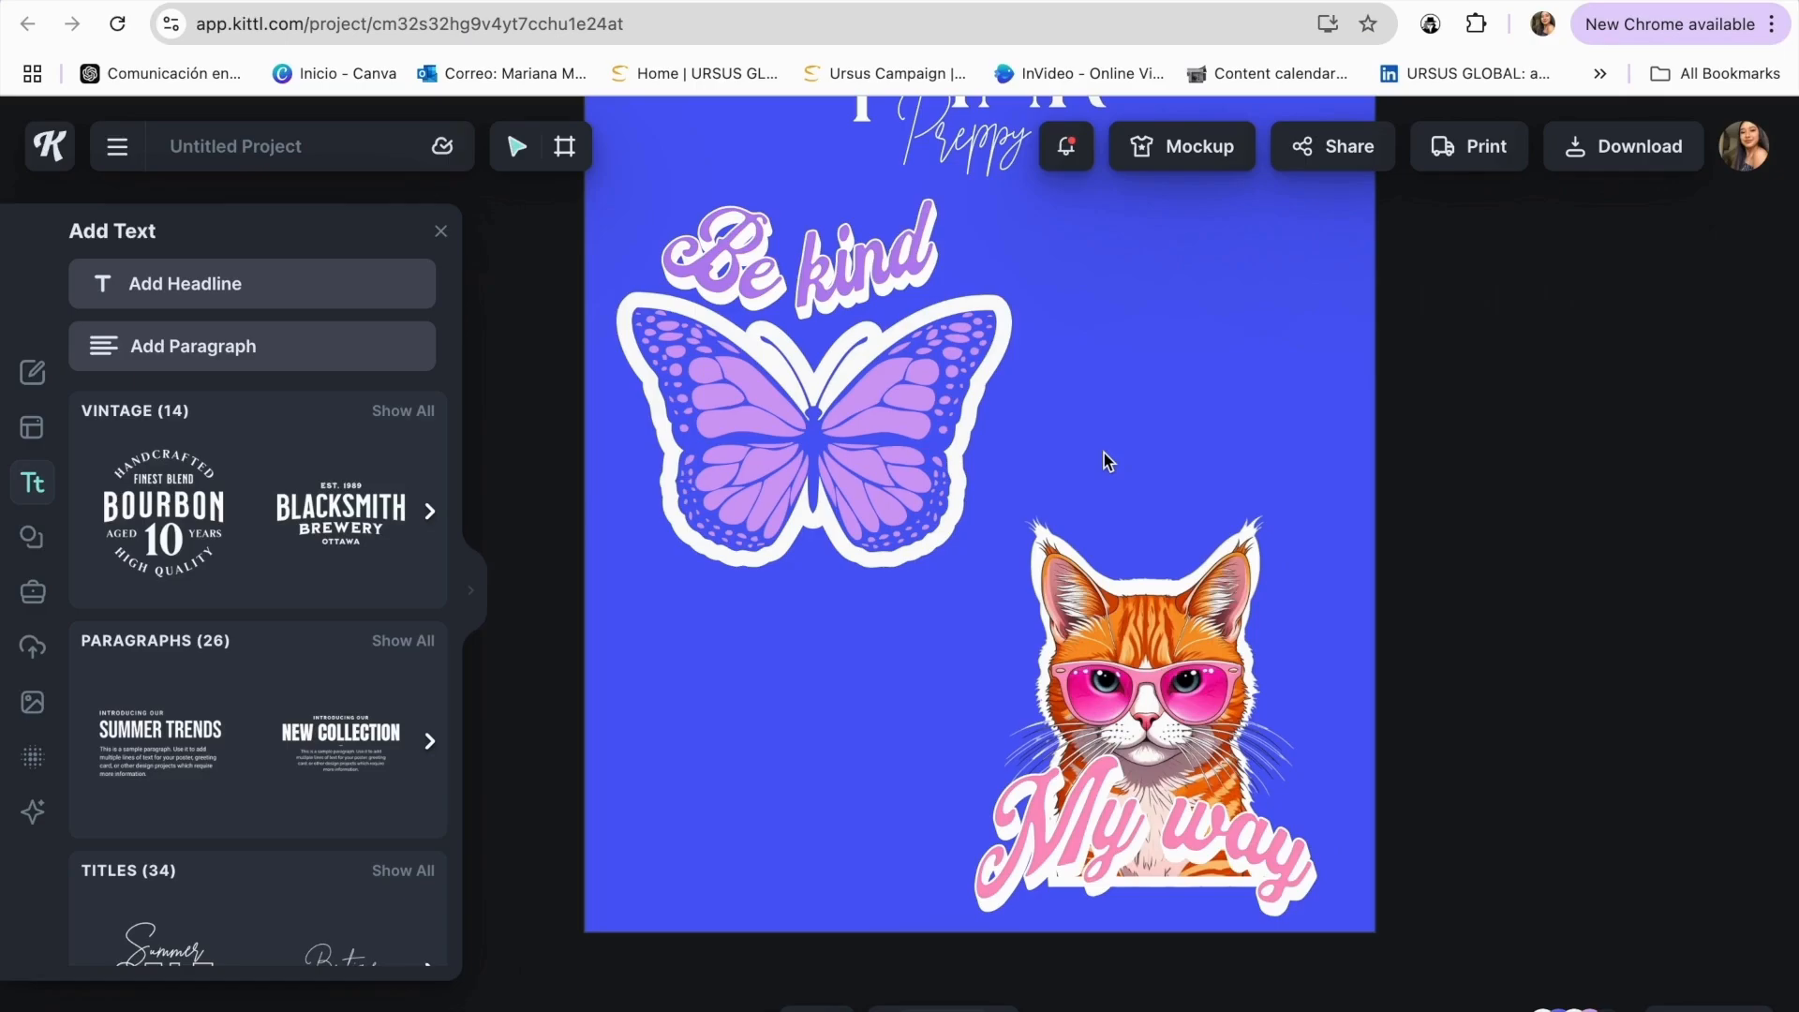
scroll(1240, 621, up, 3)
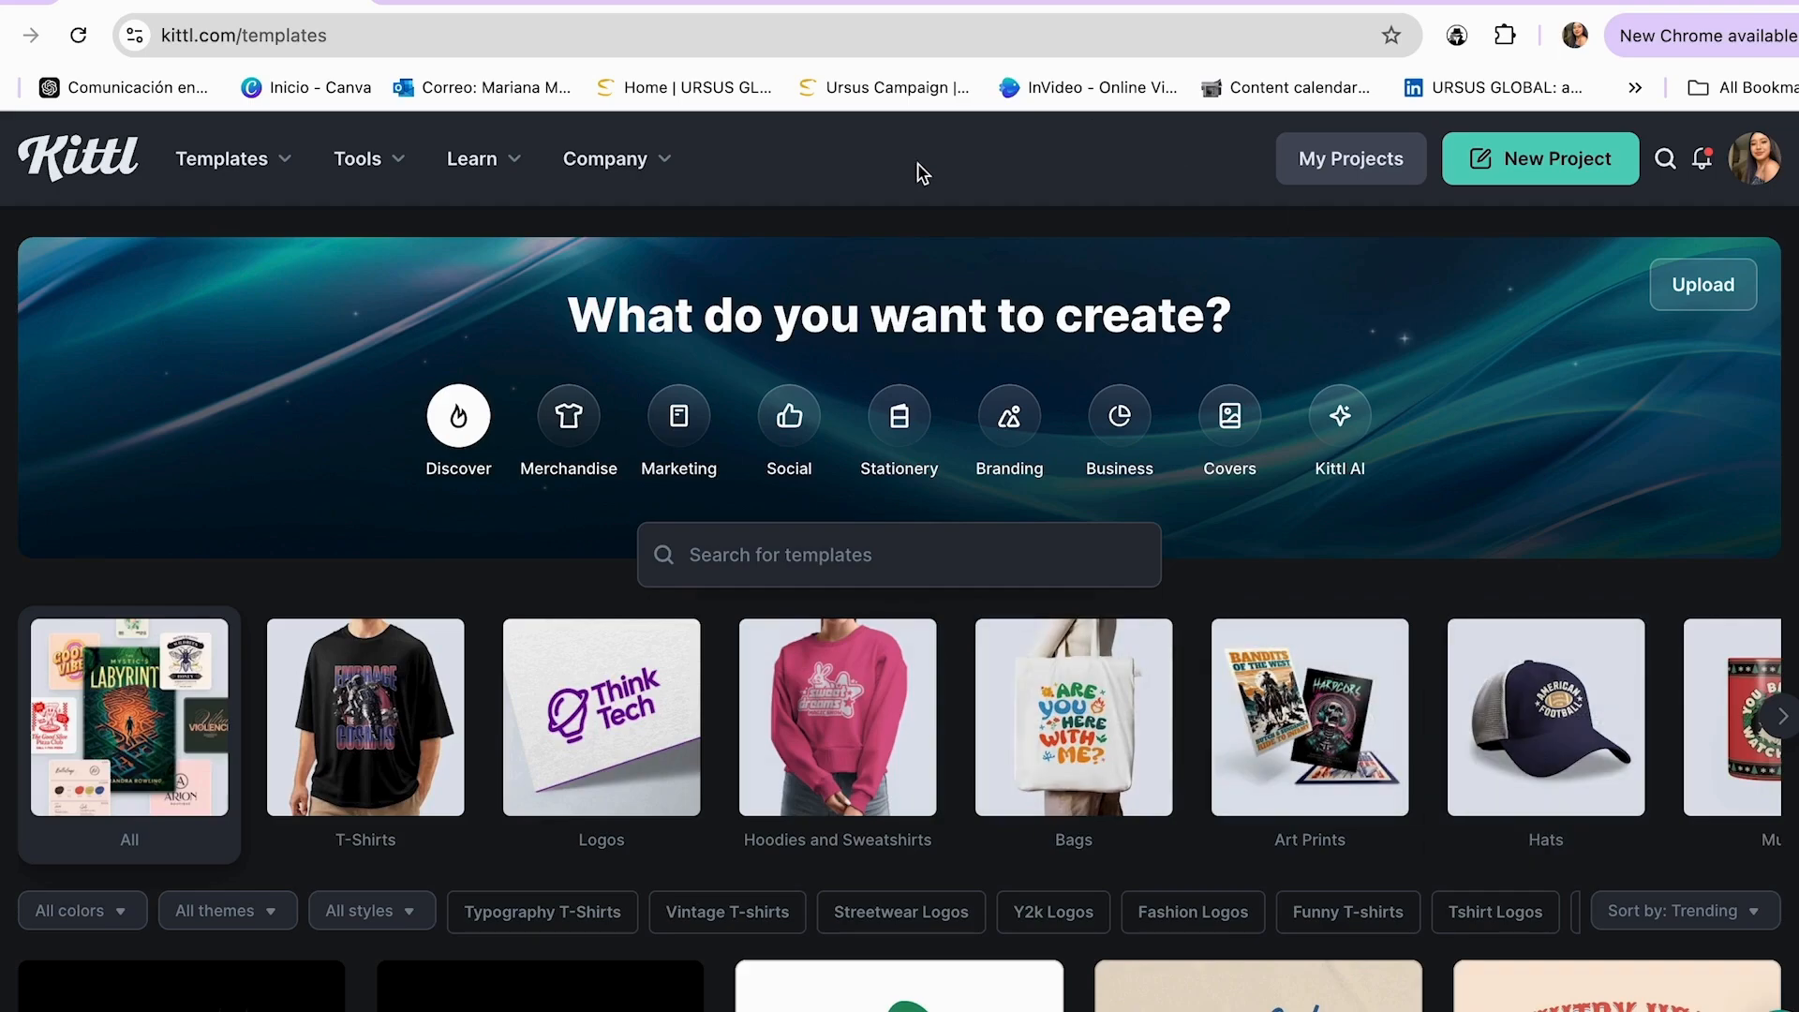
- Open the Cards category on Kittl's templates page and look through its designs
scroll(955, 666, down, 1)
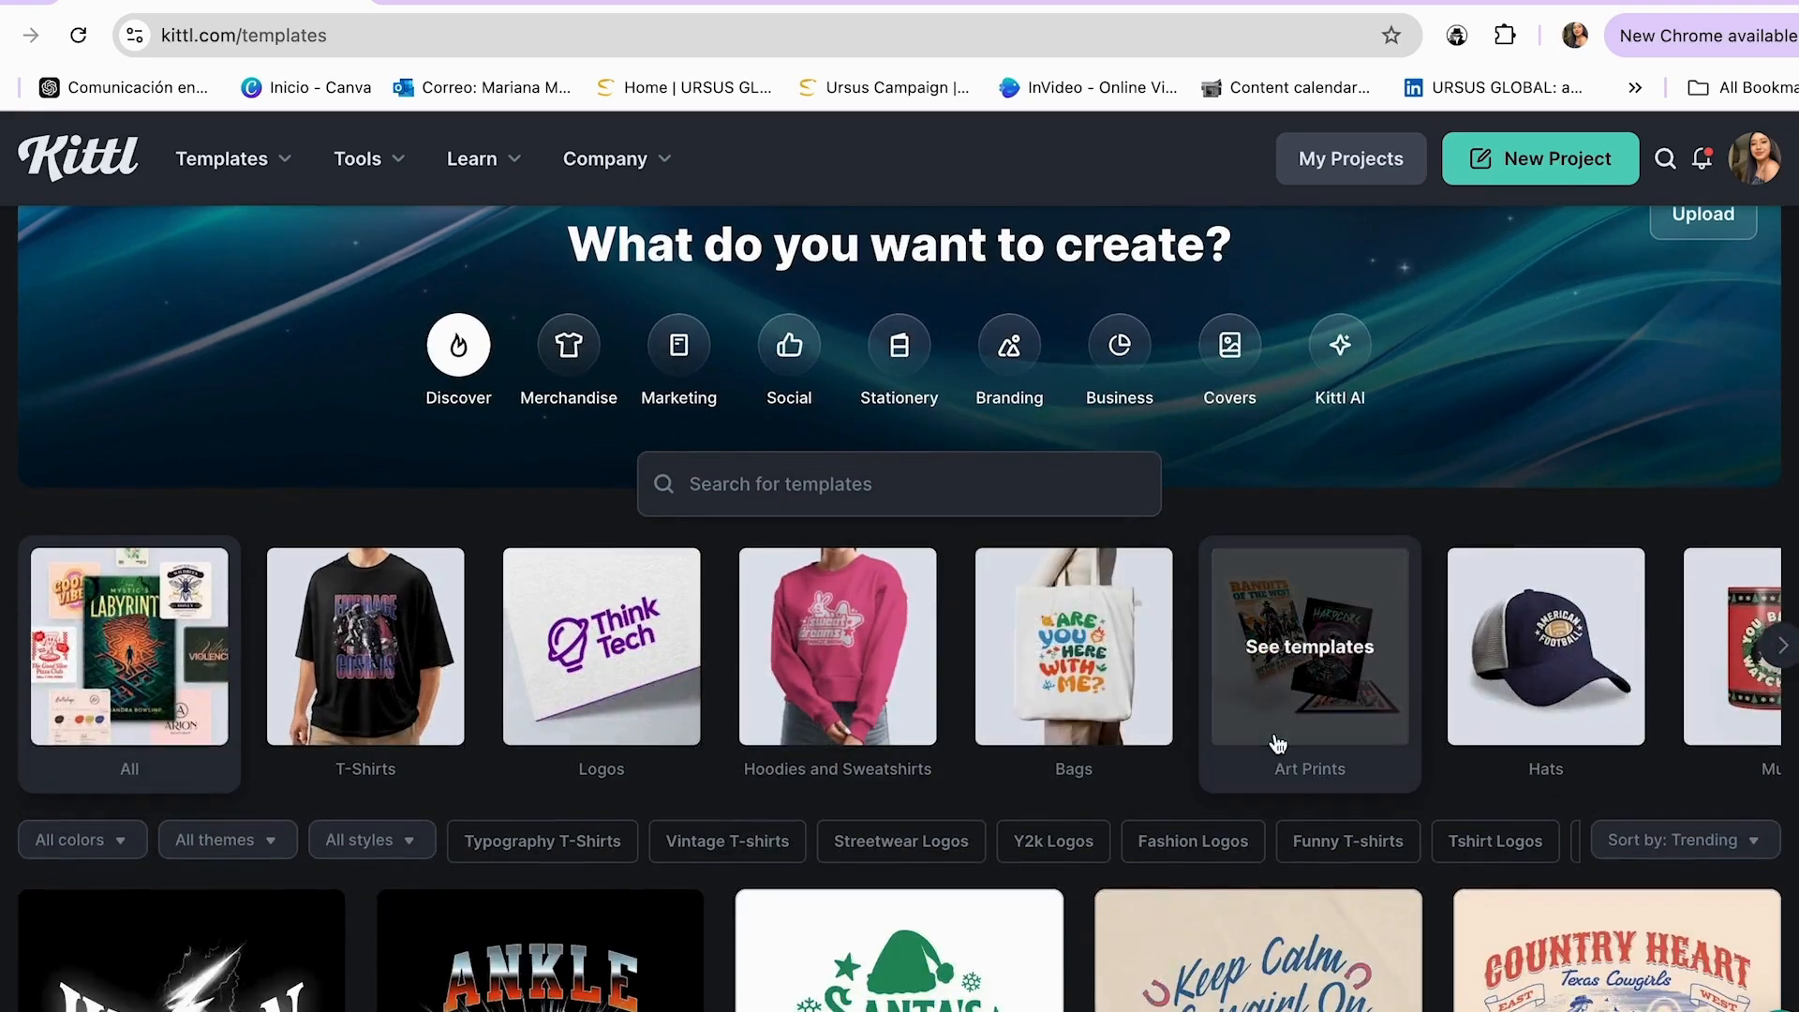
click(1782, 646)
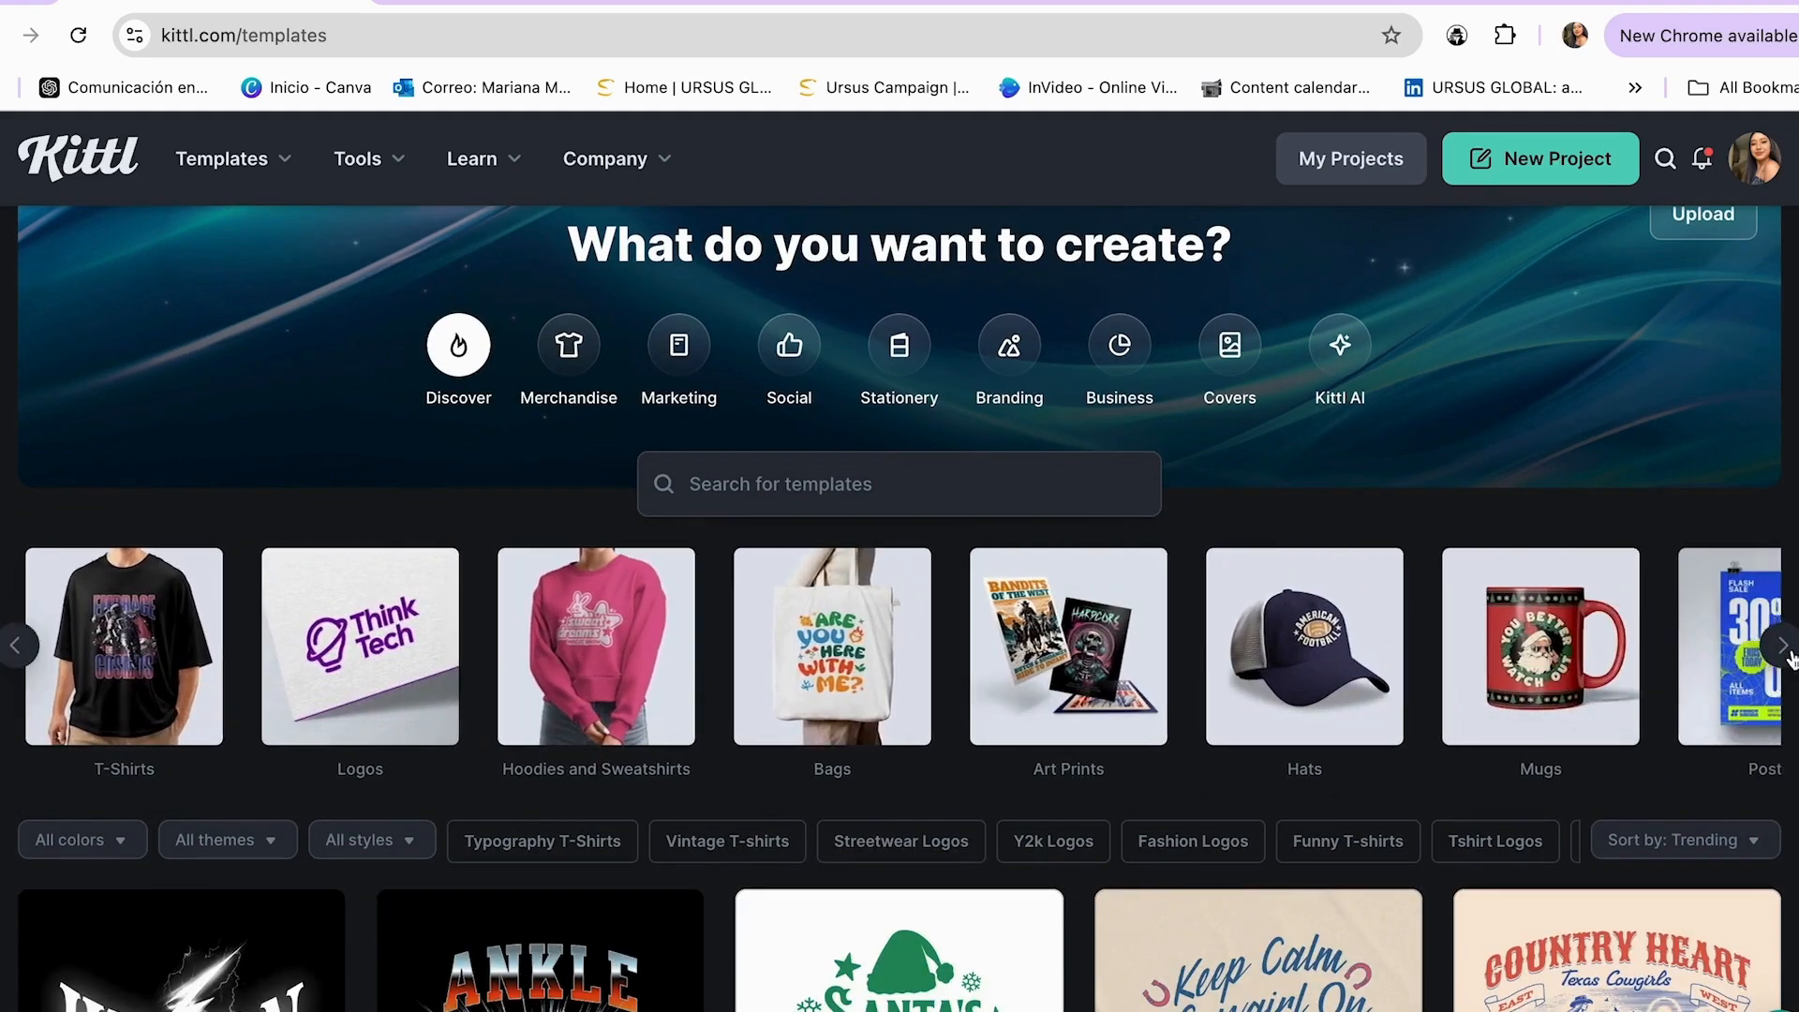
click(1783, 647)
click(1782, 646)
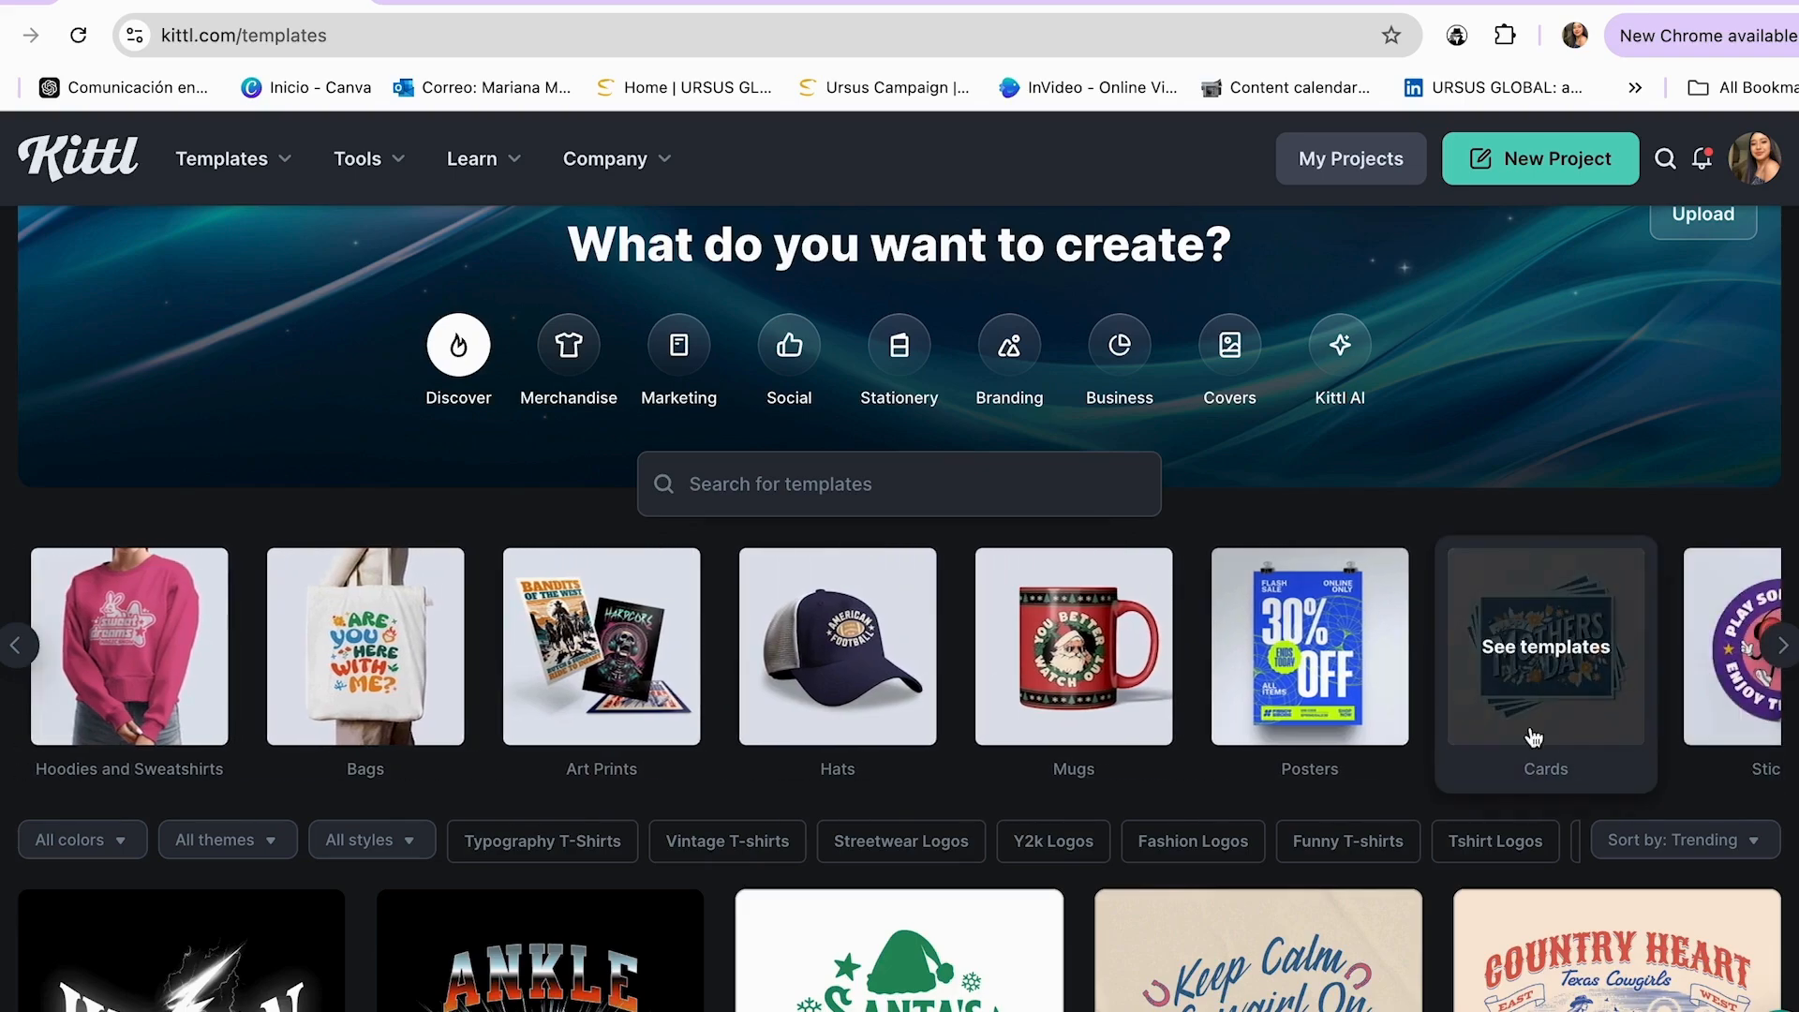
click(1519, 691)
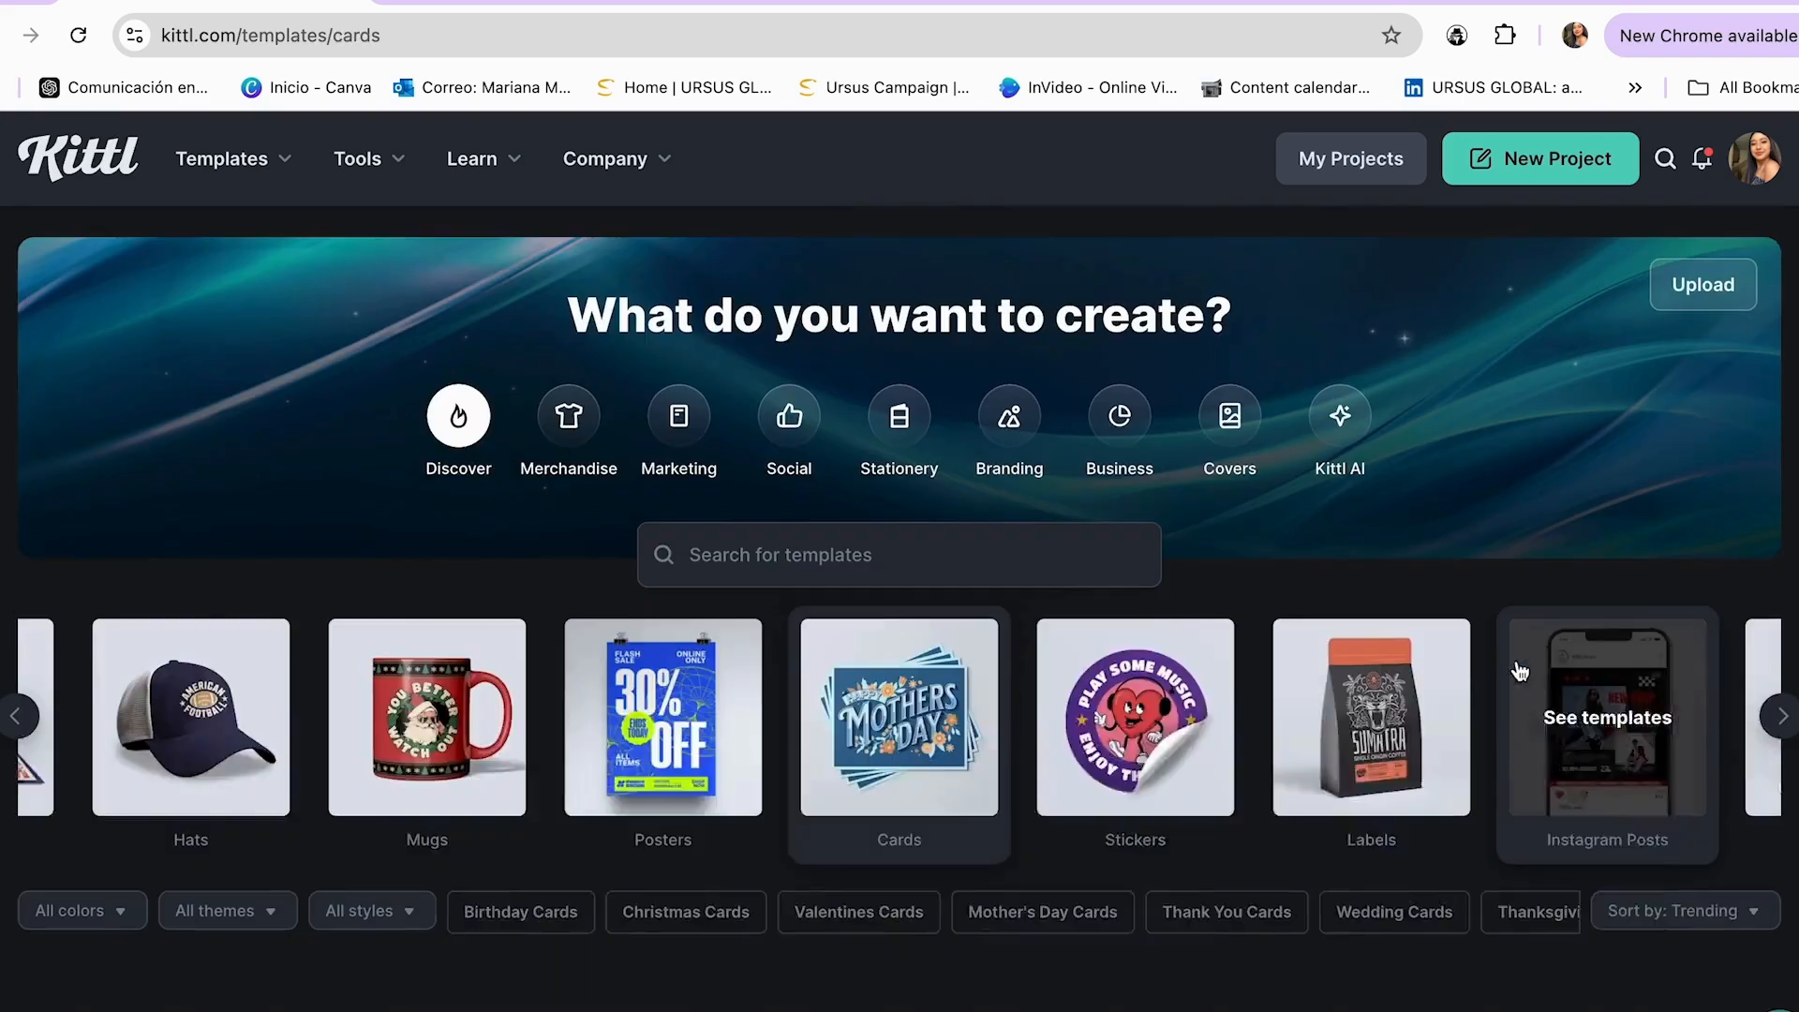
scroll(1208, 733, down, 3)
scroll(1028, 711, down, 3)
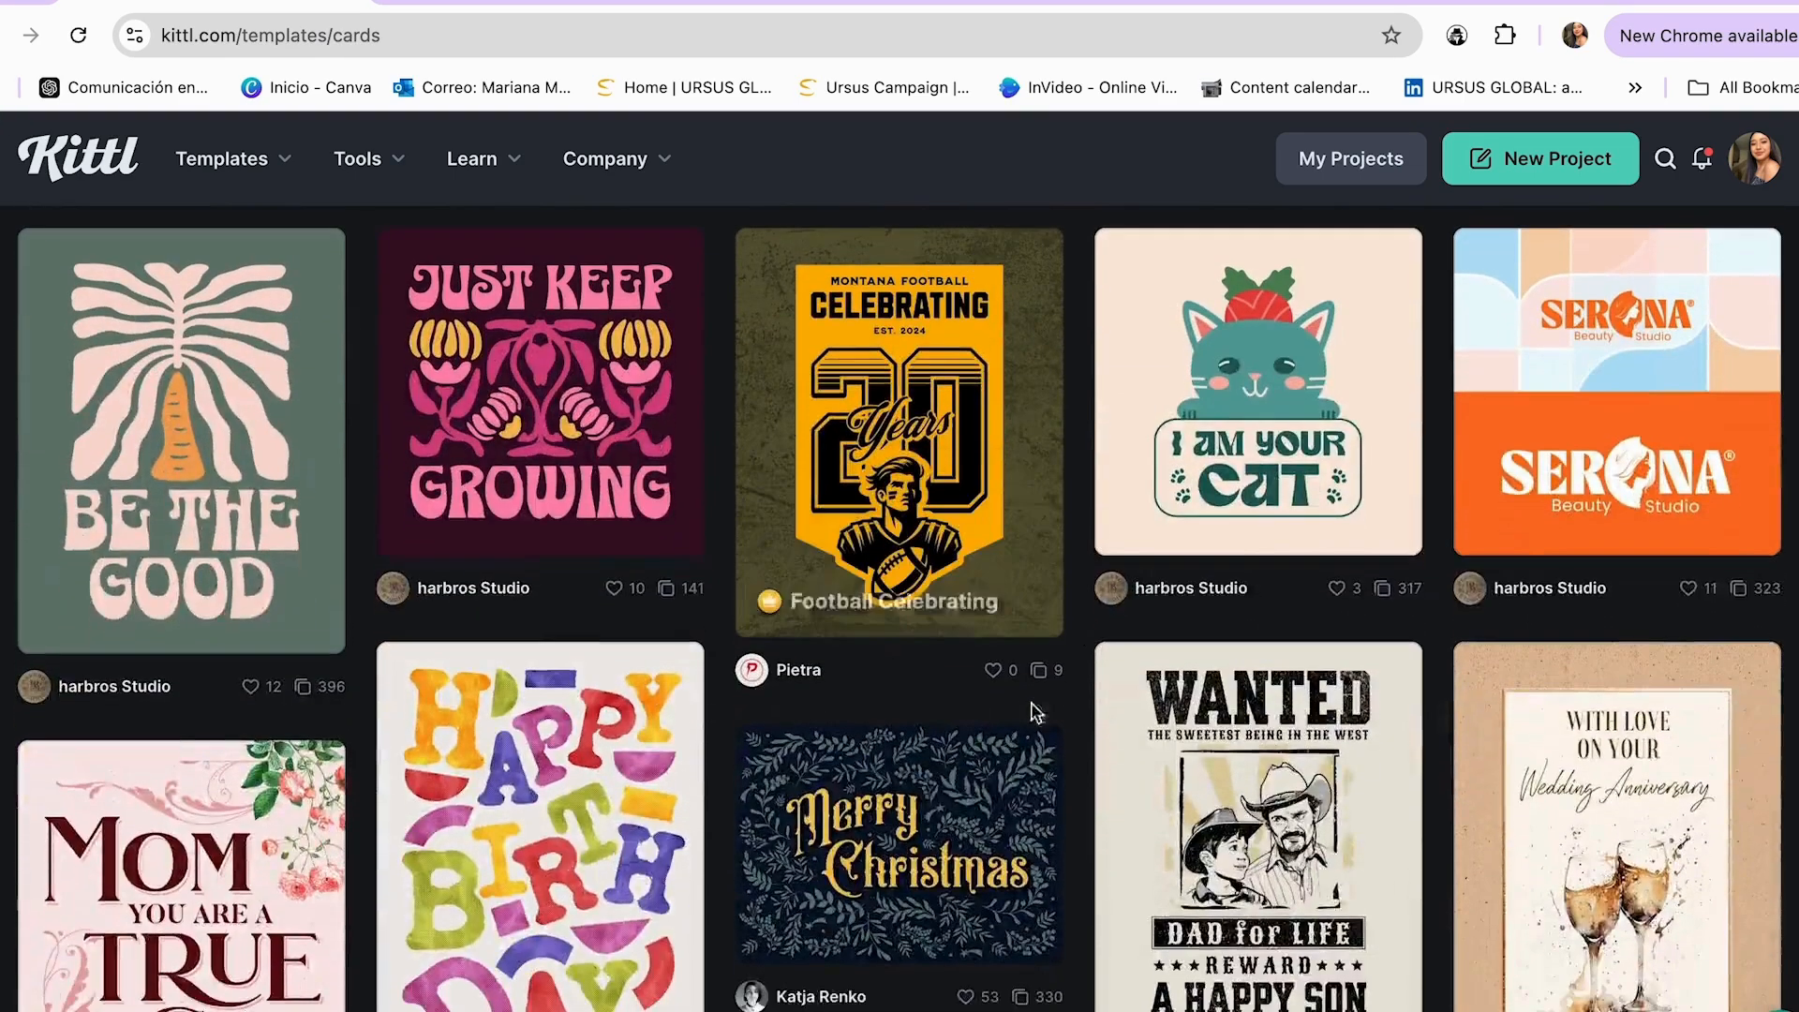
scroll(1077, 624, down, 3)
scroll(1078, 624, up, 8)
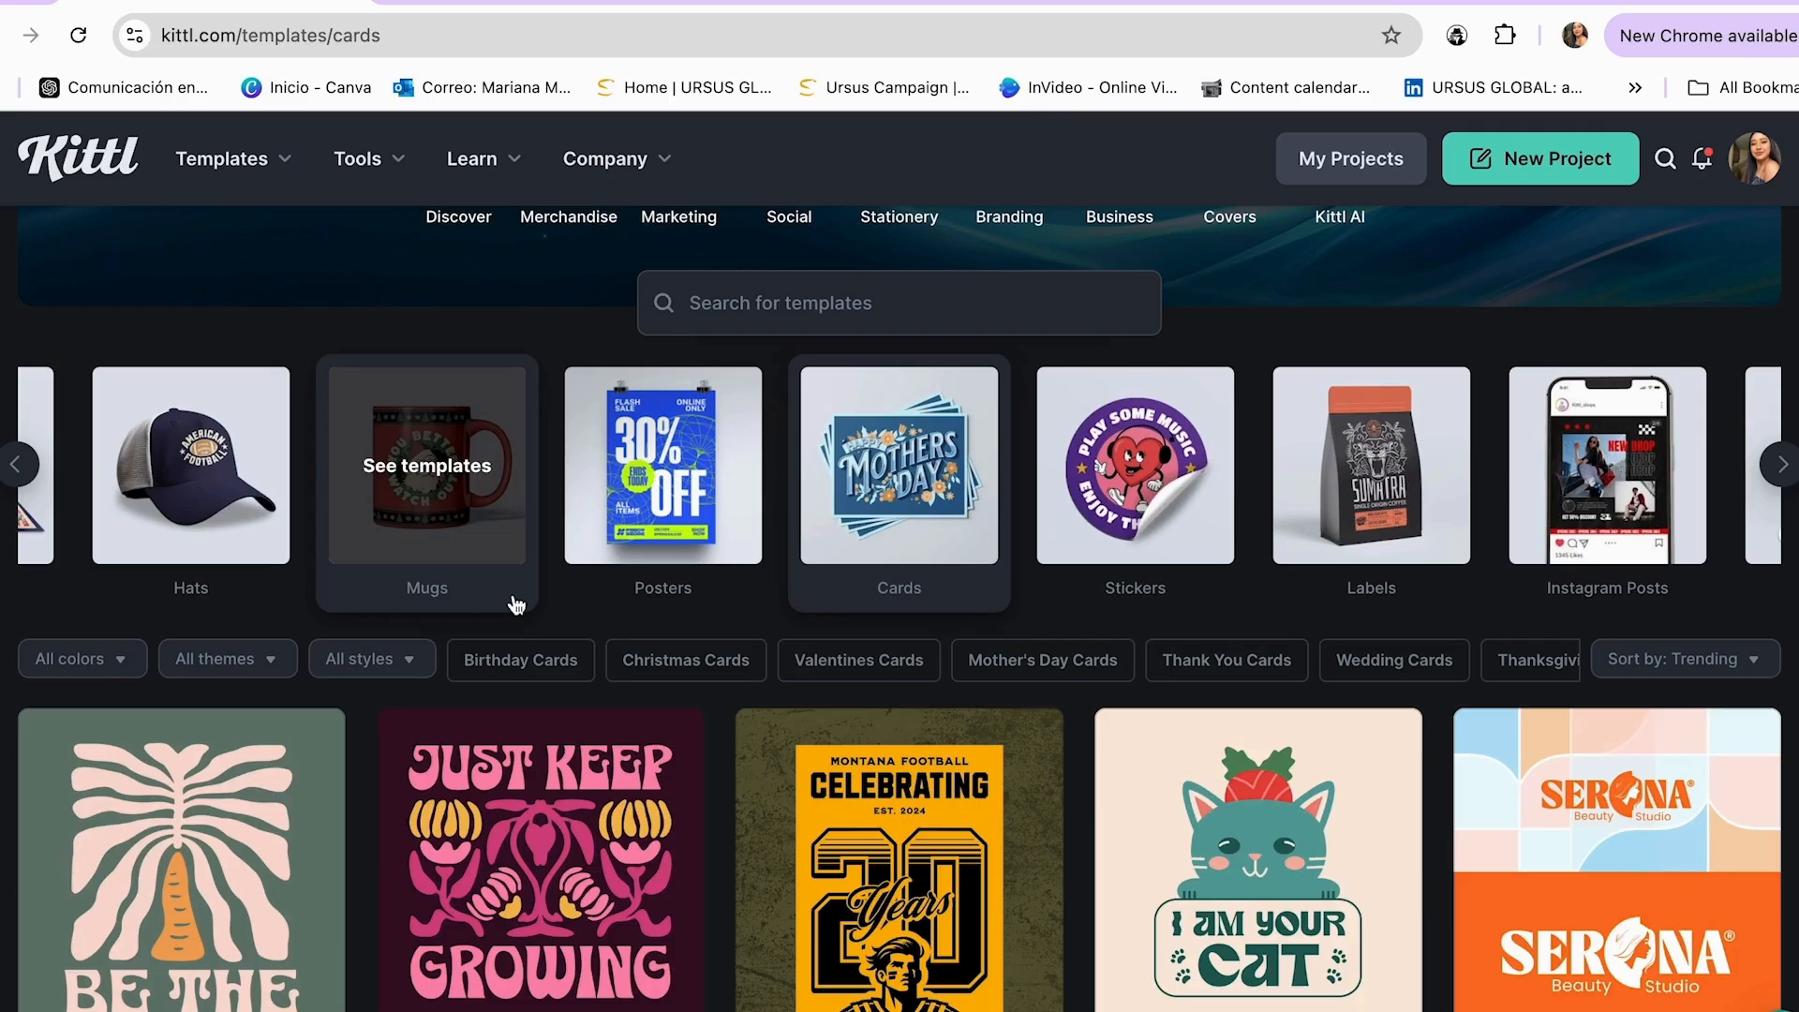
- Examine the color, theme and style filter options available for the card templates
click(113, 661)
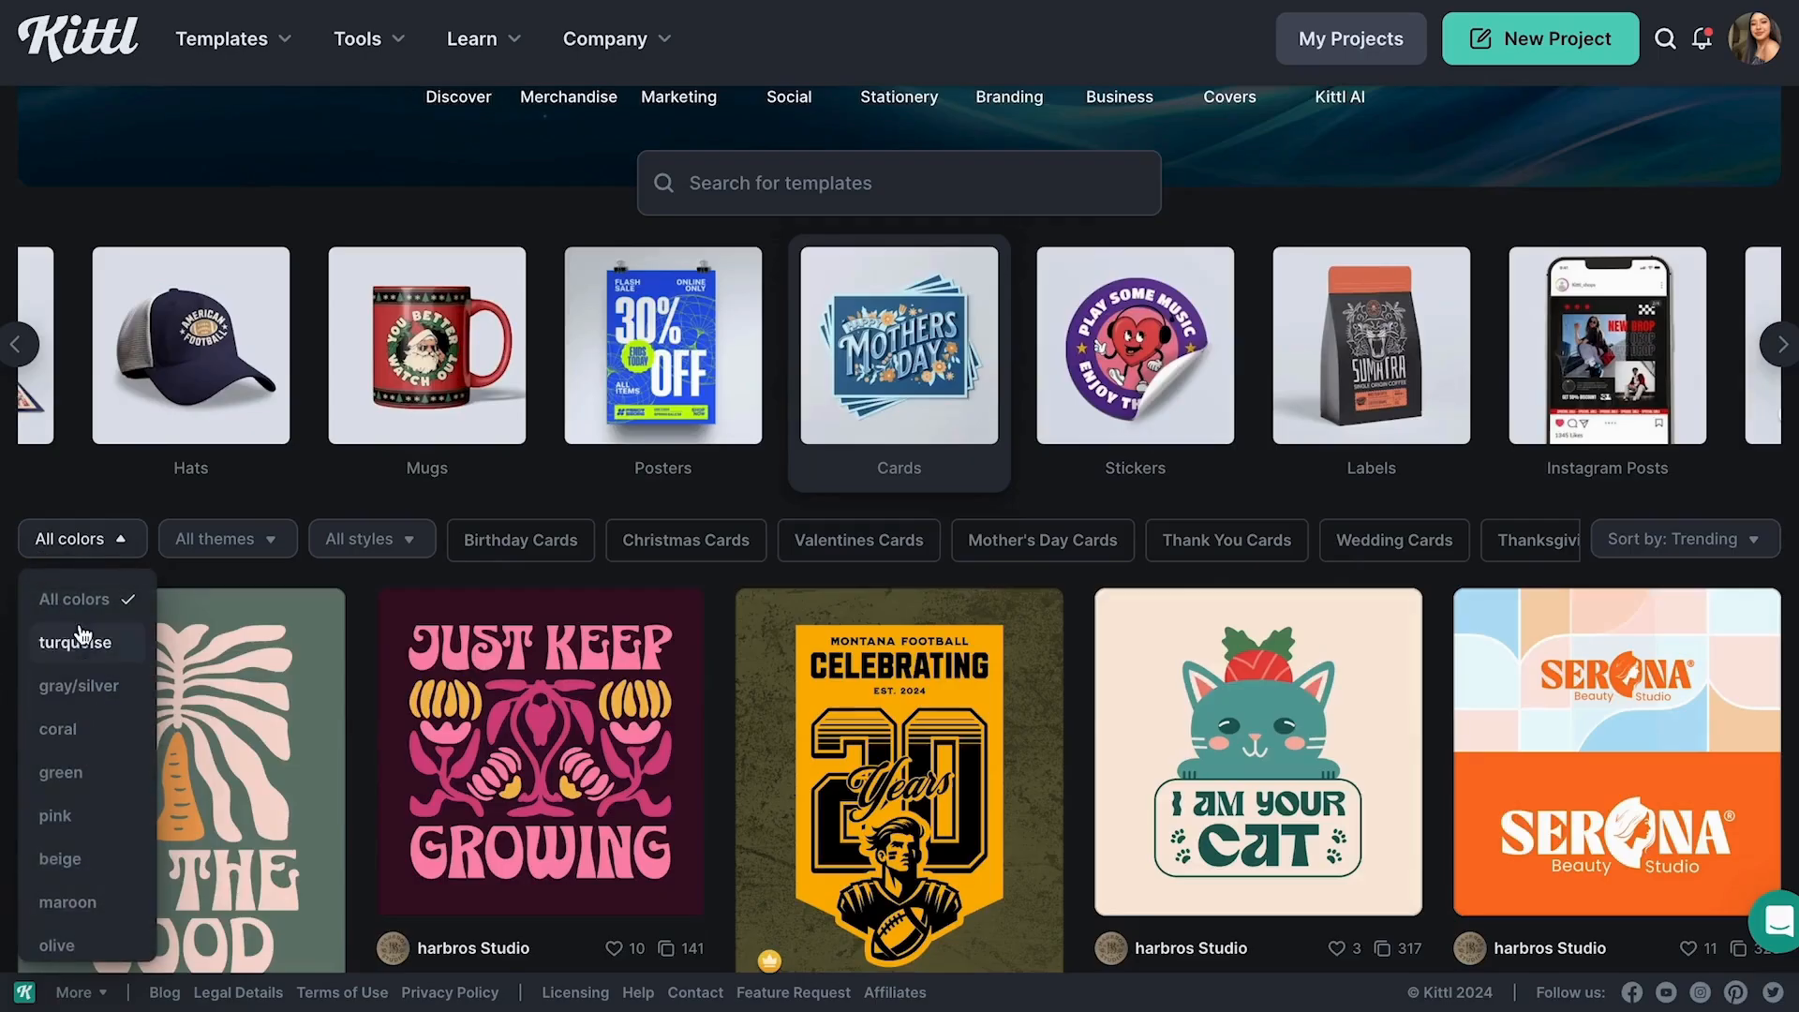
click(236, 541)
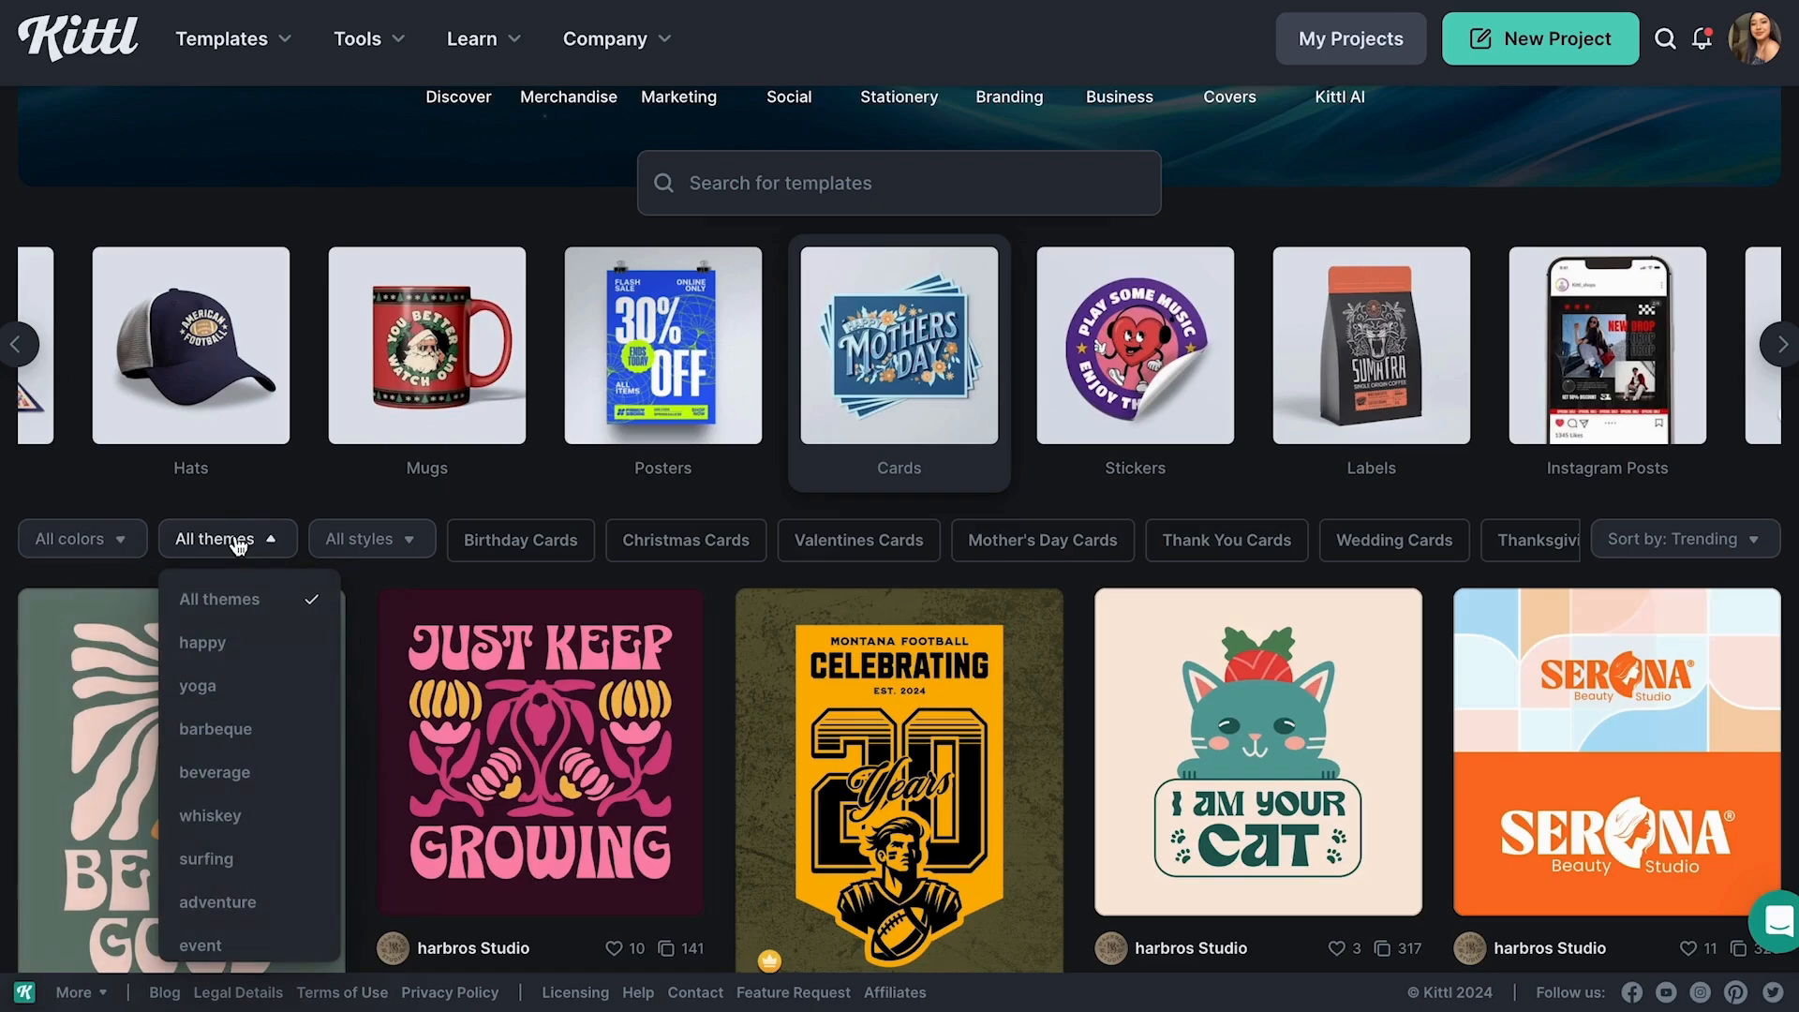
click(369, 540)
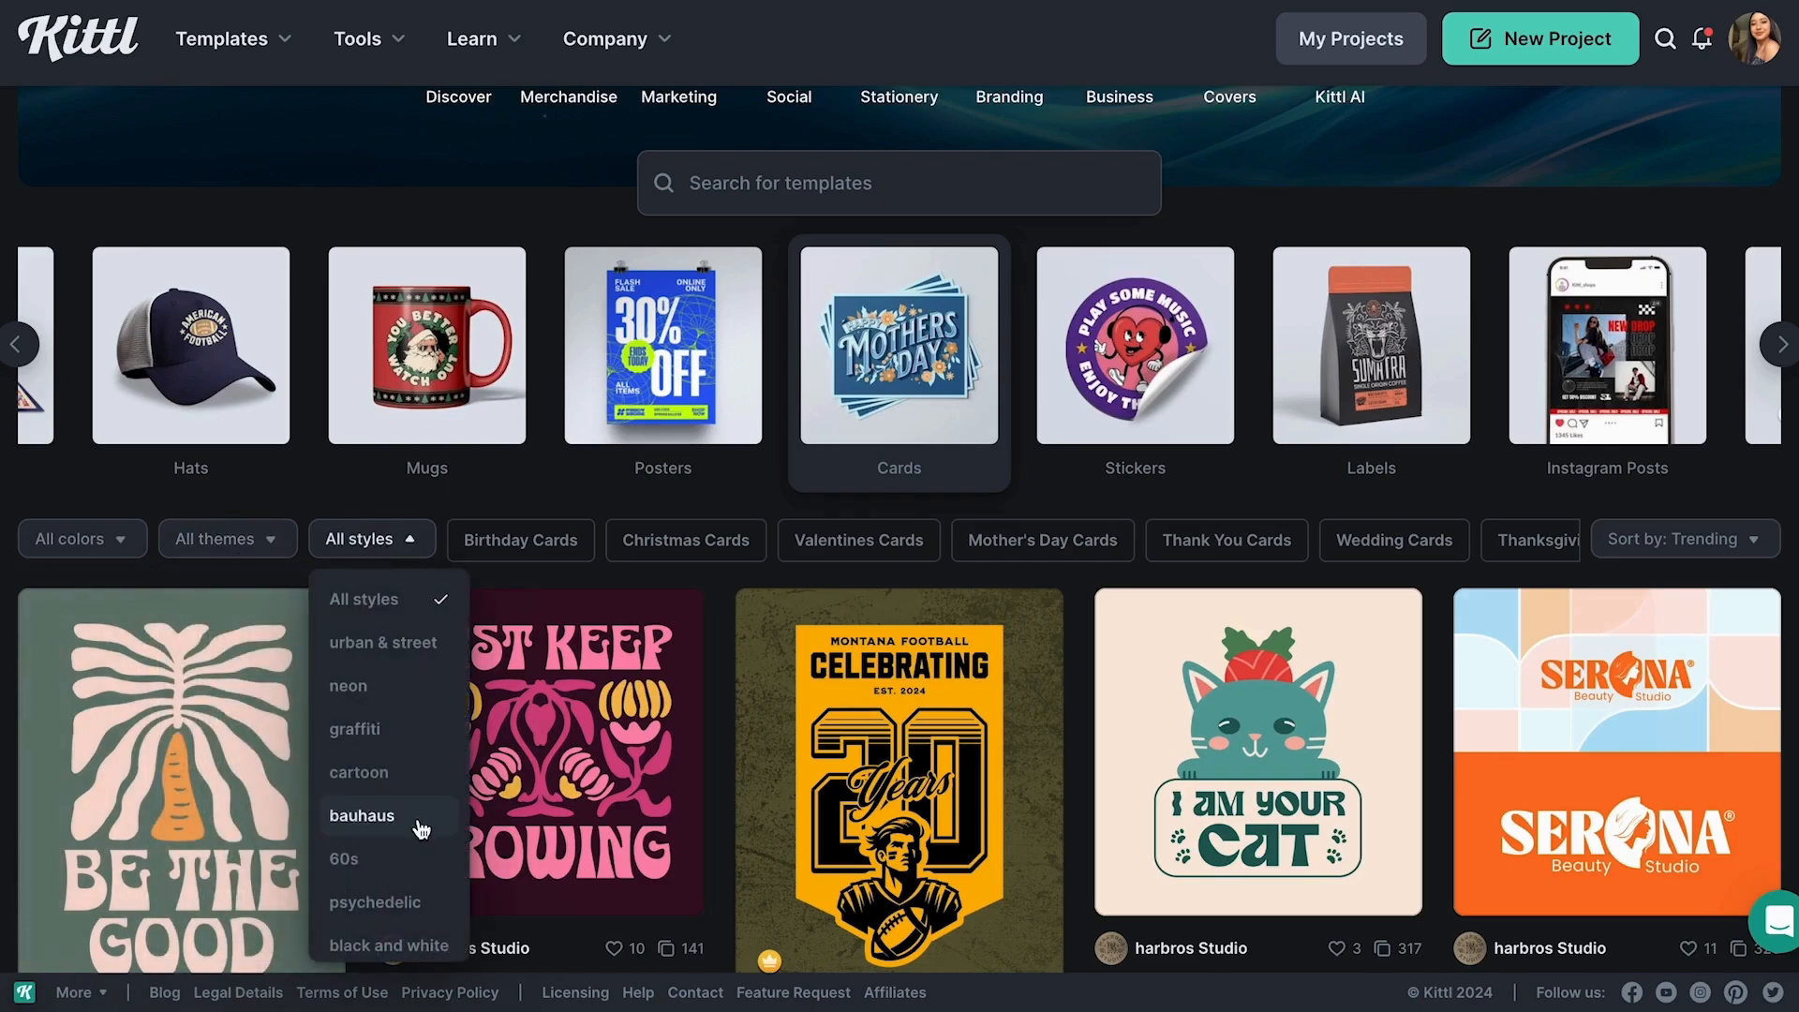
click(425, 544)
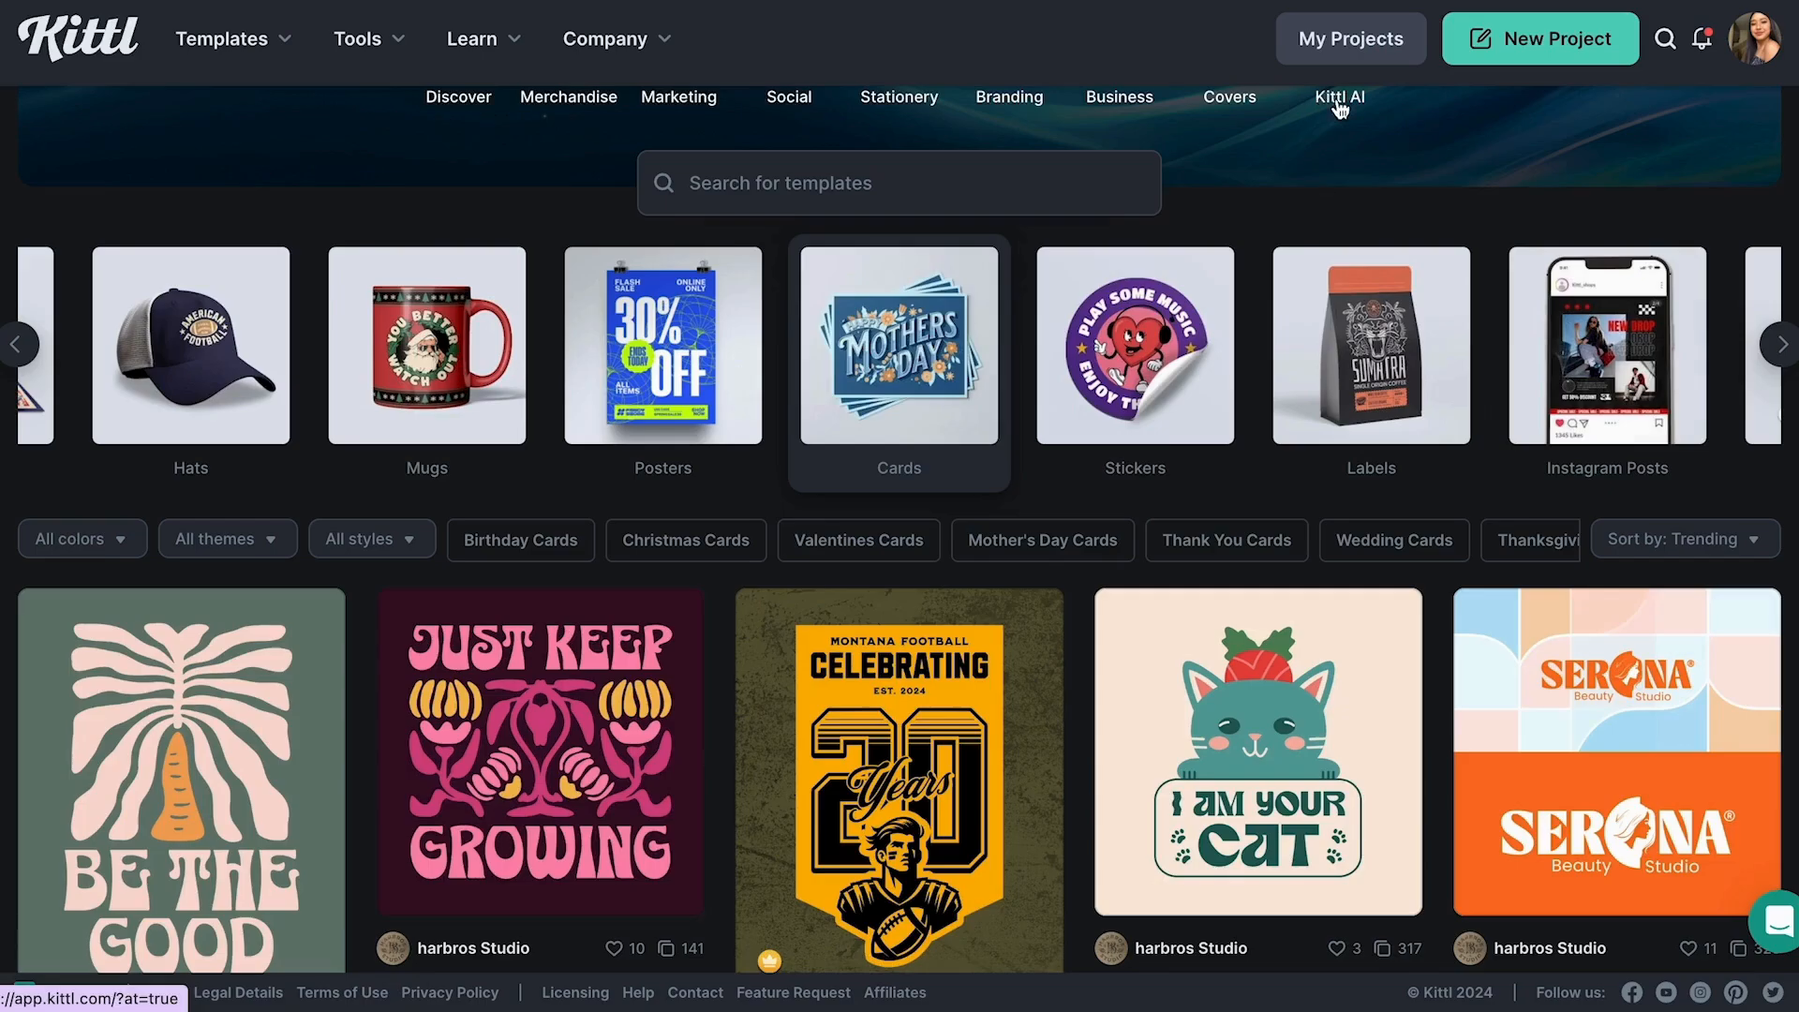
- Create a new project with a portrait artboard 8 inches wide and 10 inches high
click(1484, 49)
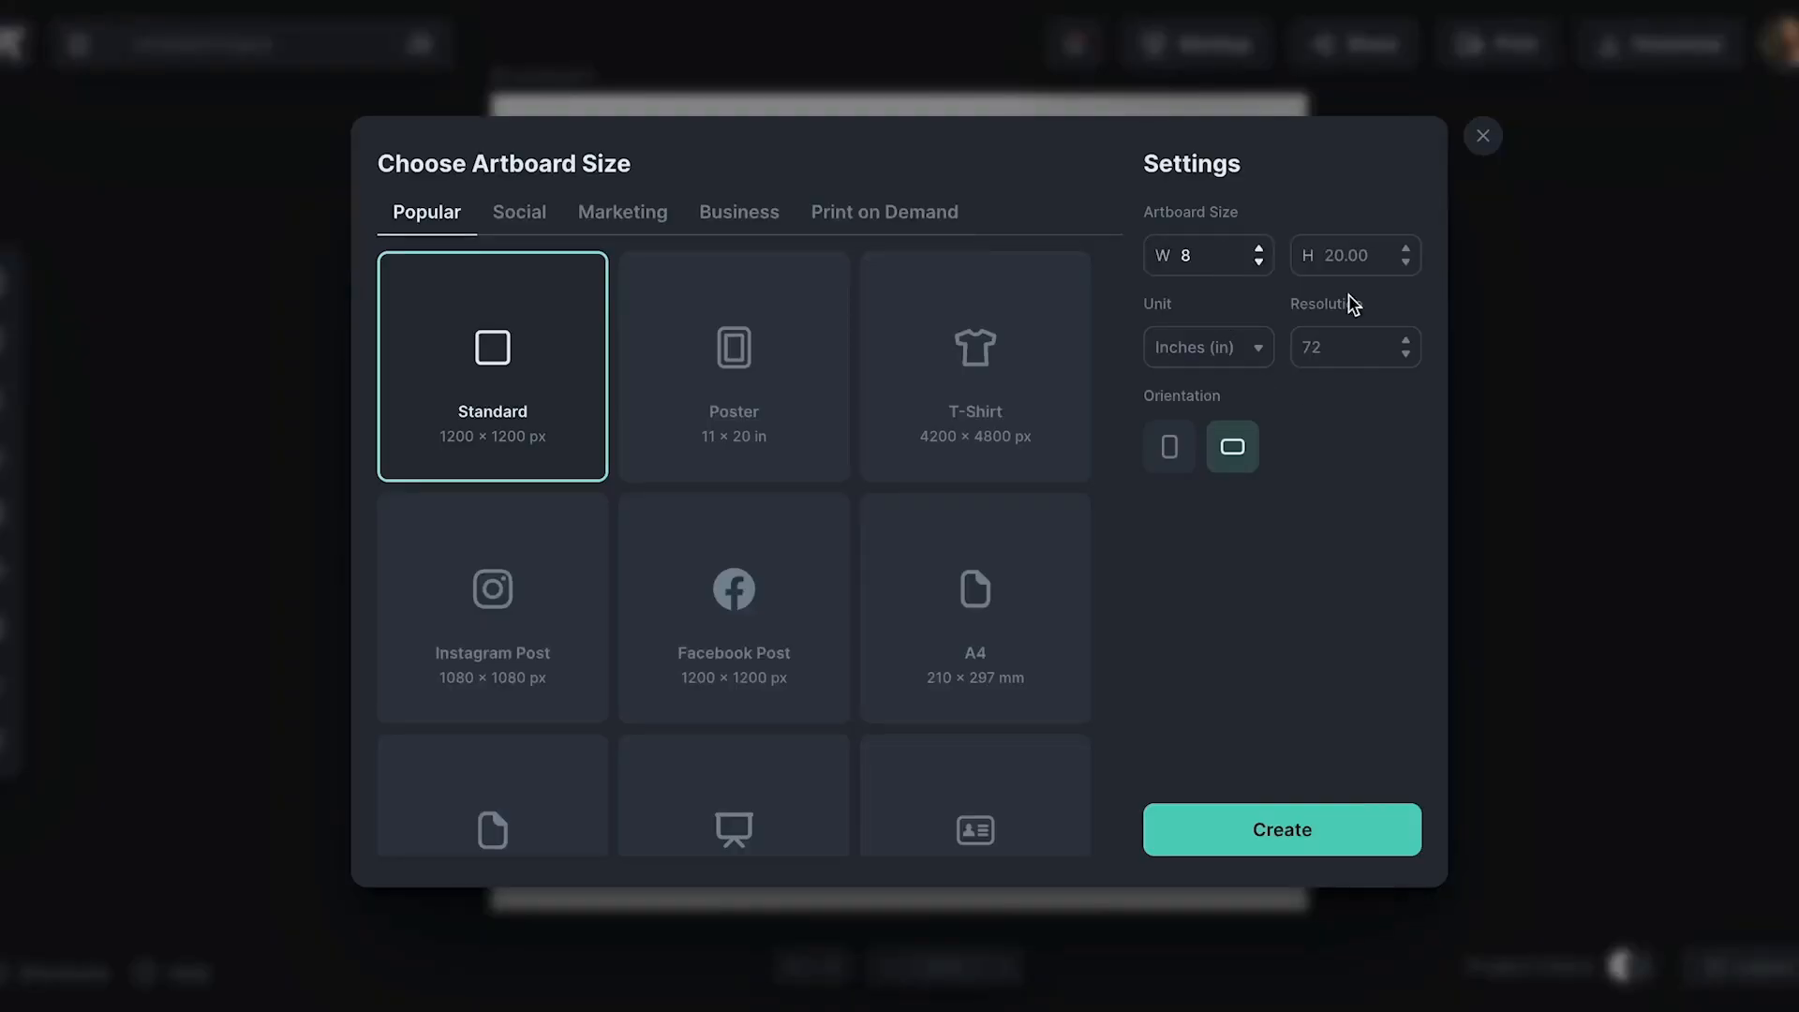
click(1359, 255)
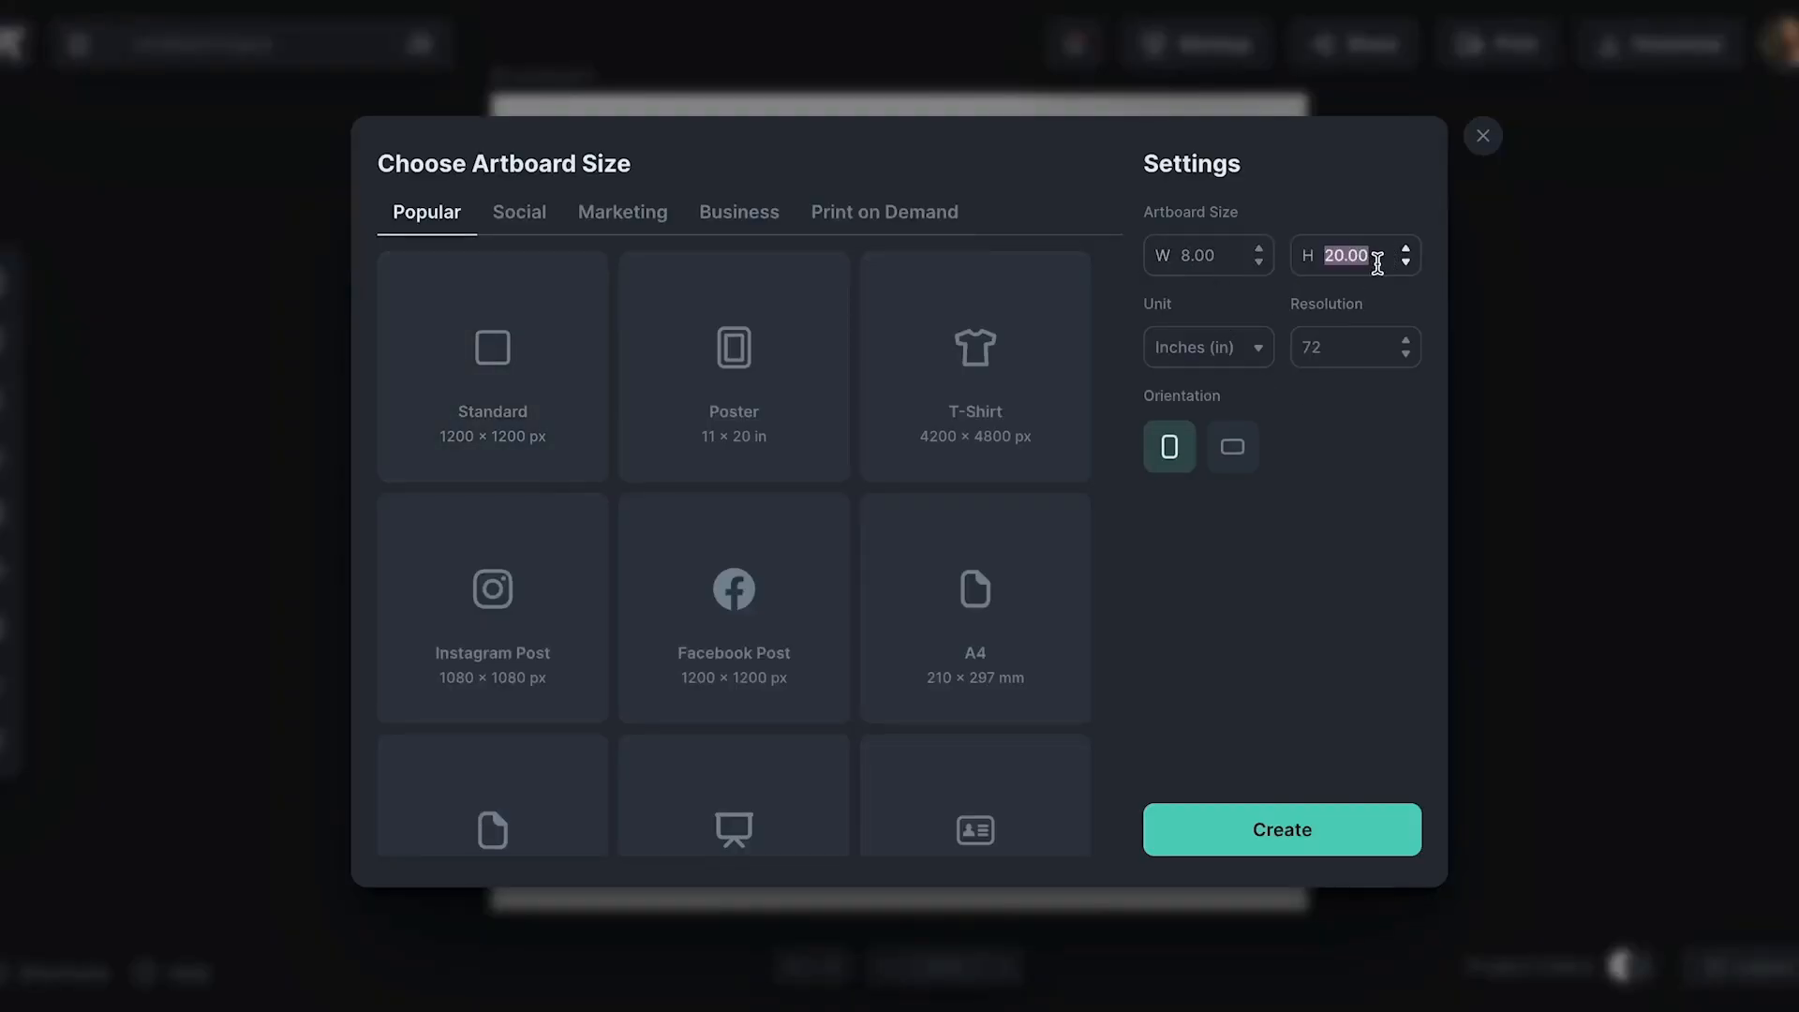
key(BackSpace)
text(10)
click(1267, 360)
click(1279, 406)
click(1254, 832)
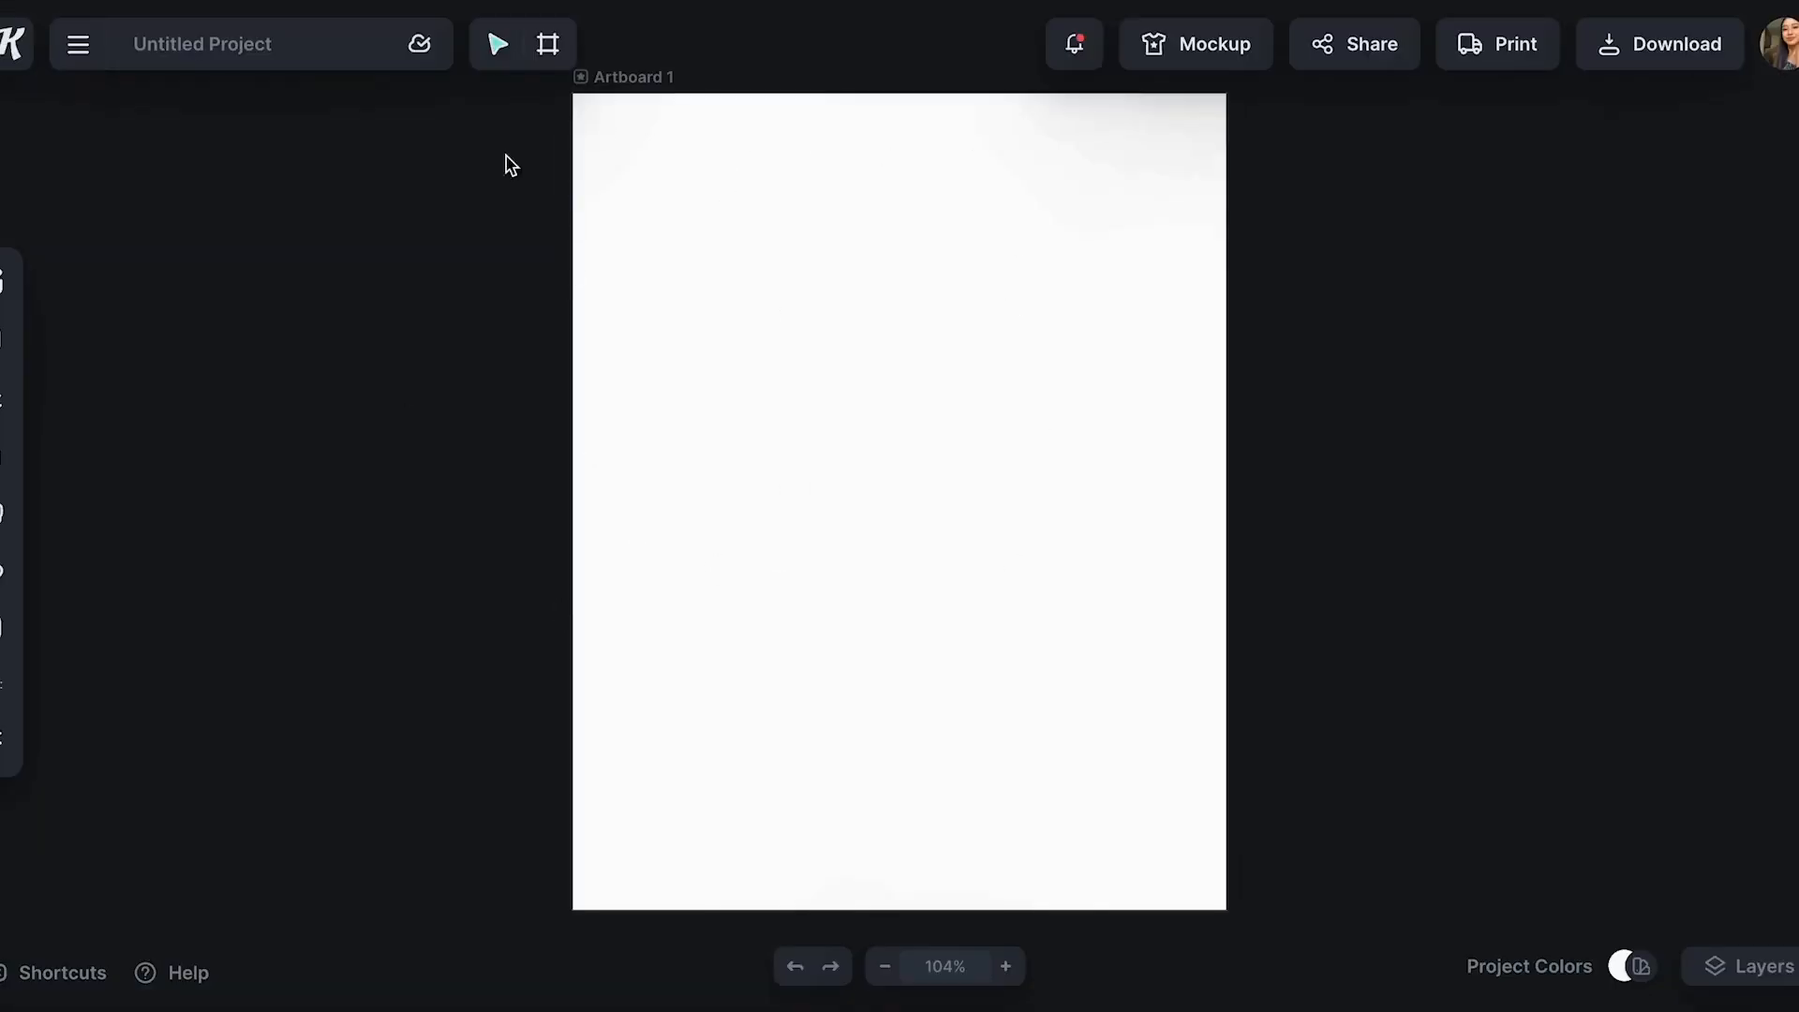
- Add the "Boutique Amour Marseille" title layout from the Titles text templates to the upper part of the artboard
click(17, 393)
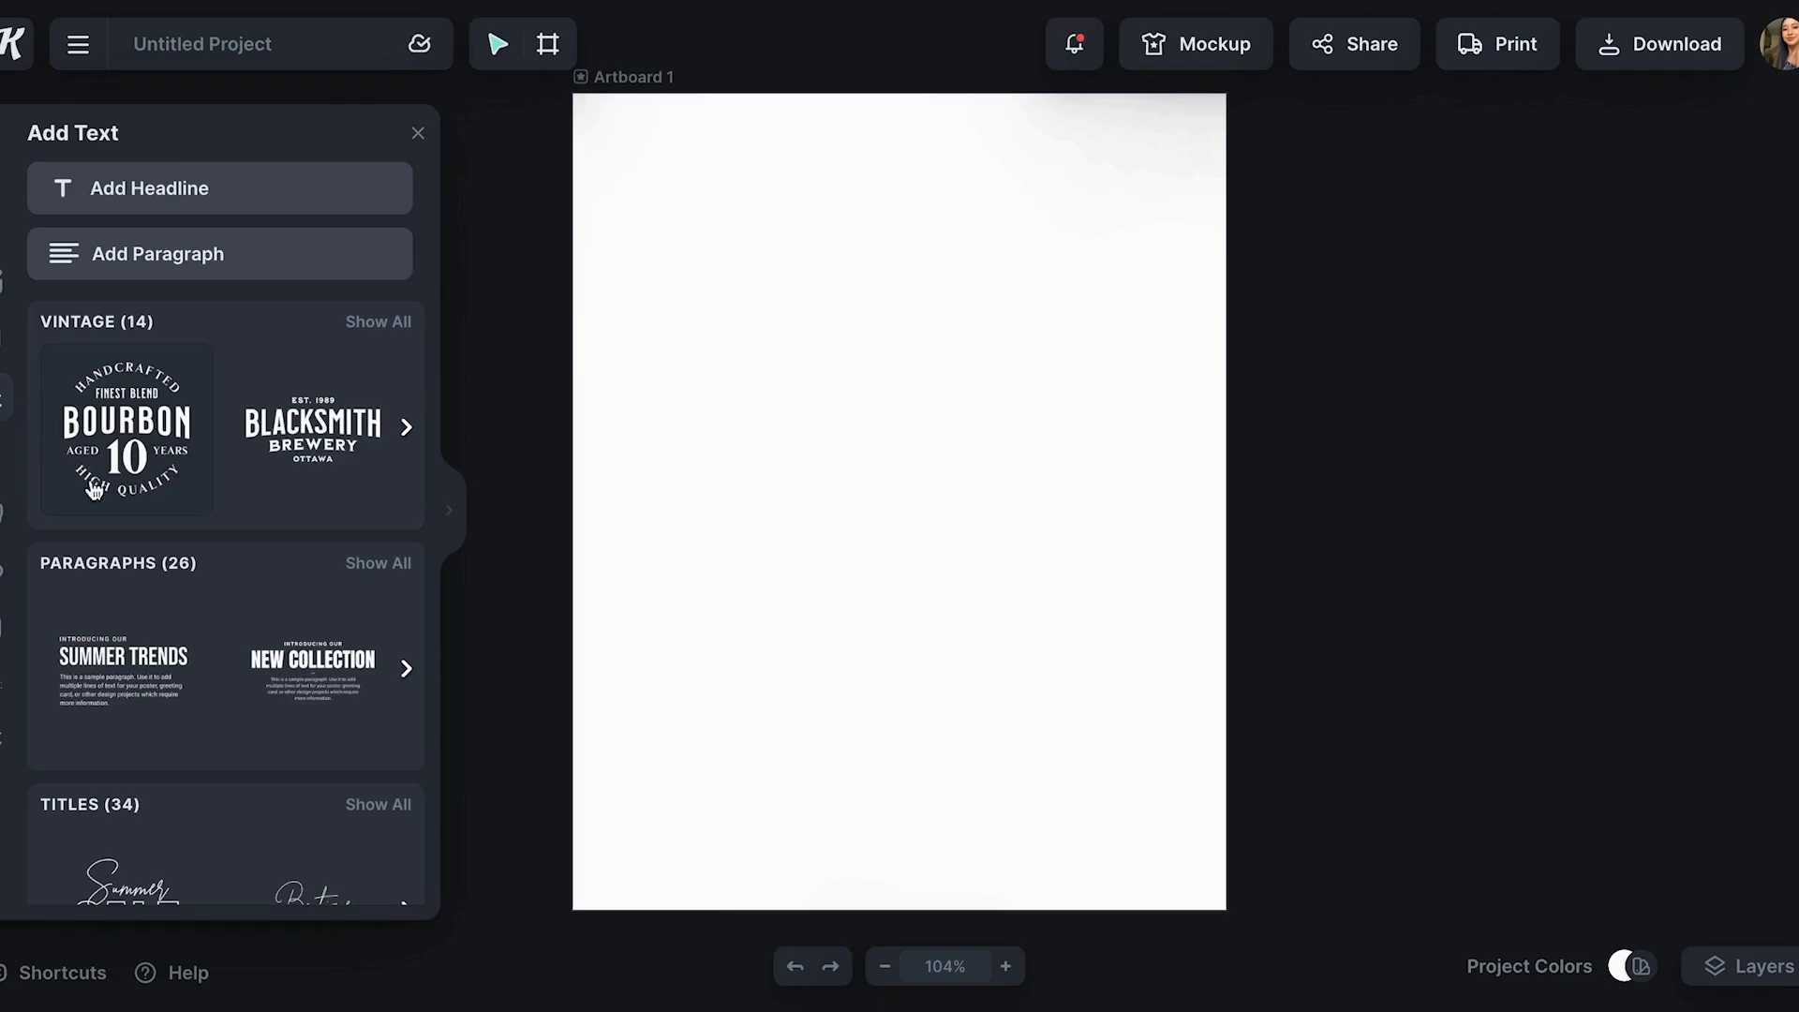
scroll(373, 570, down, 3)
click(373, 568)
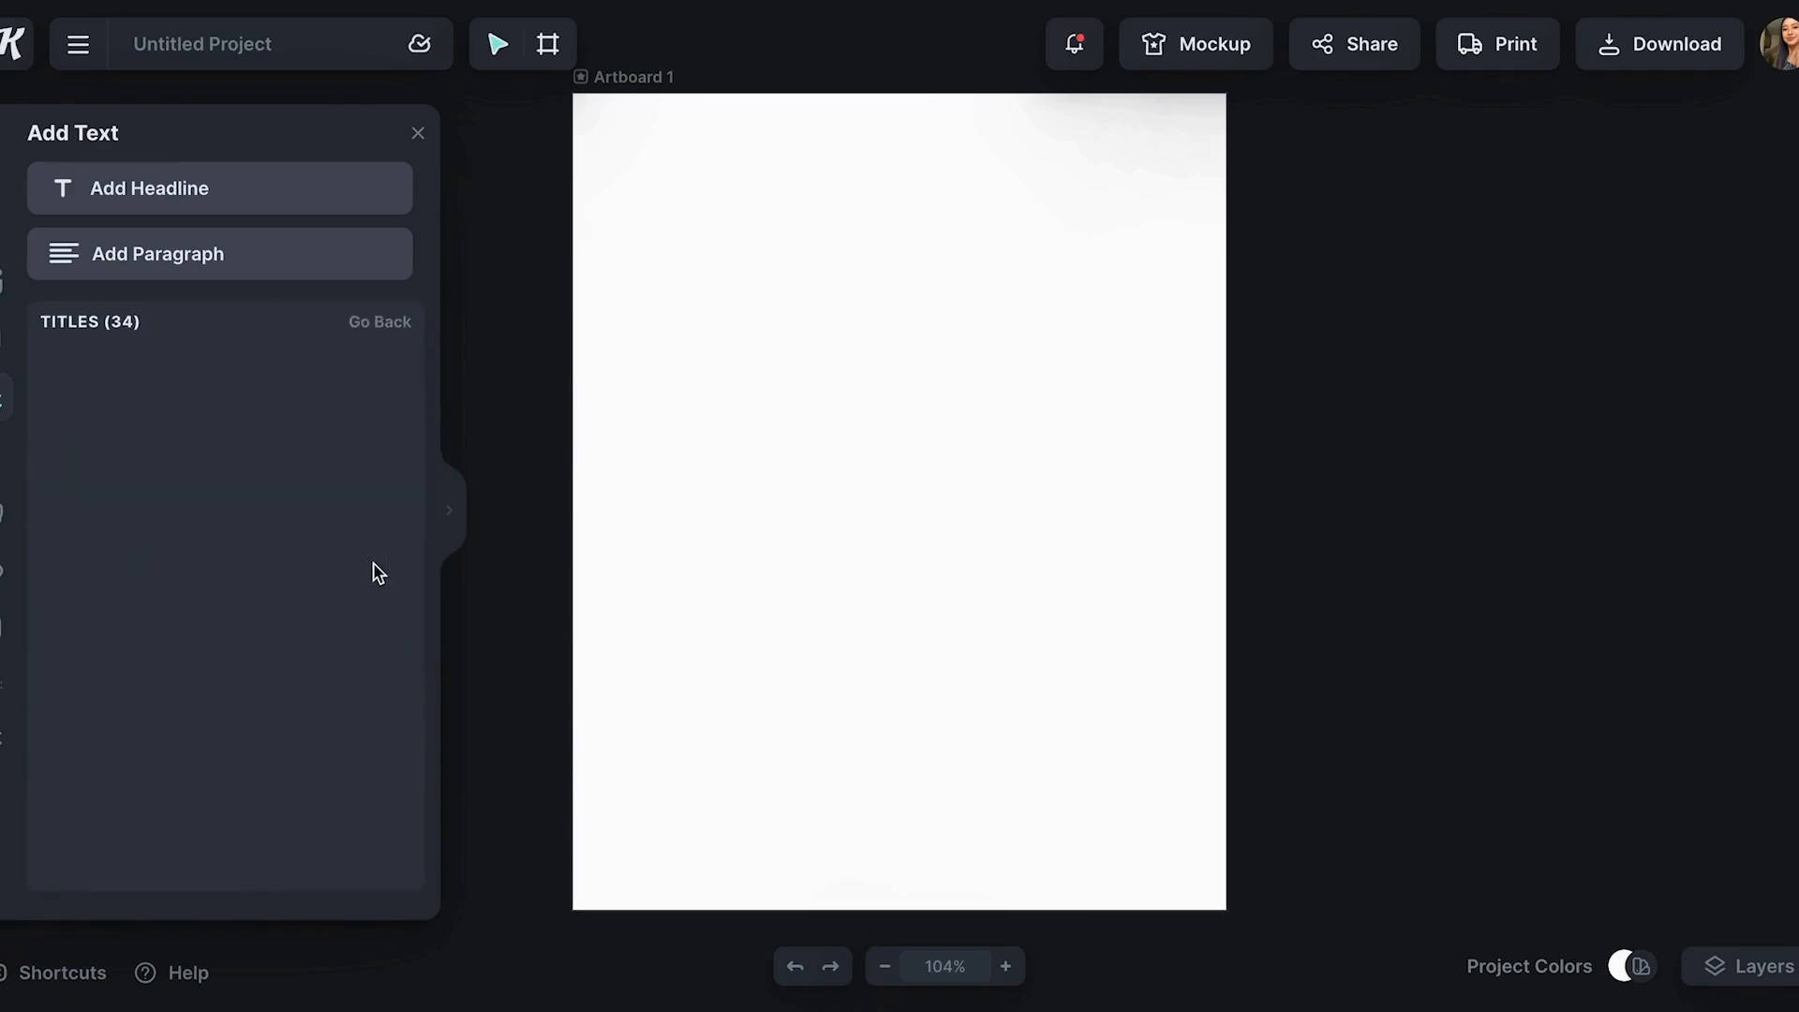
click(453, 523)
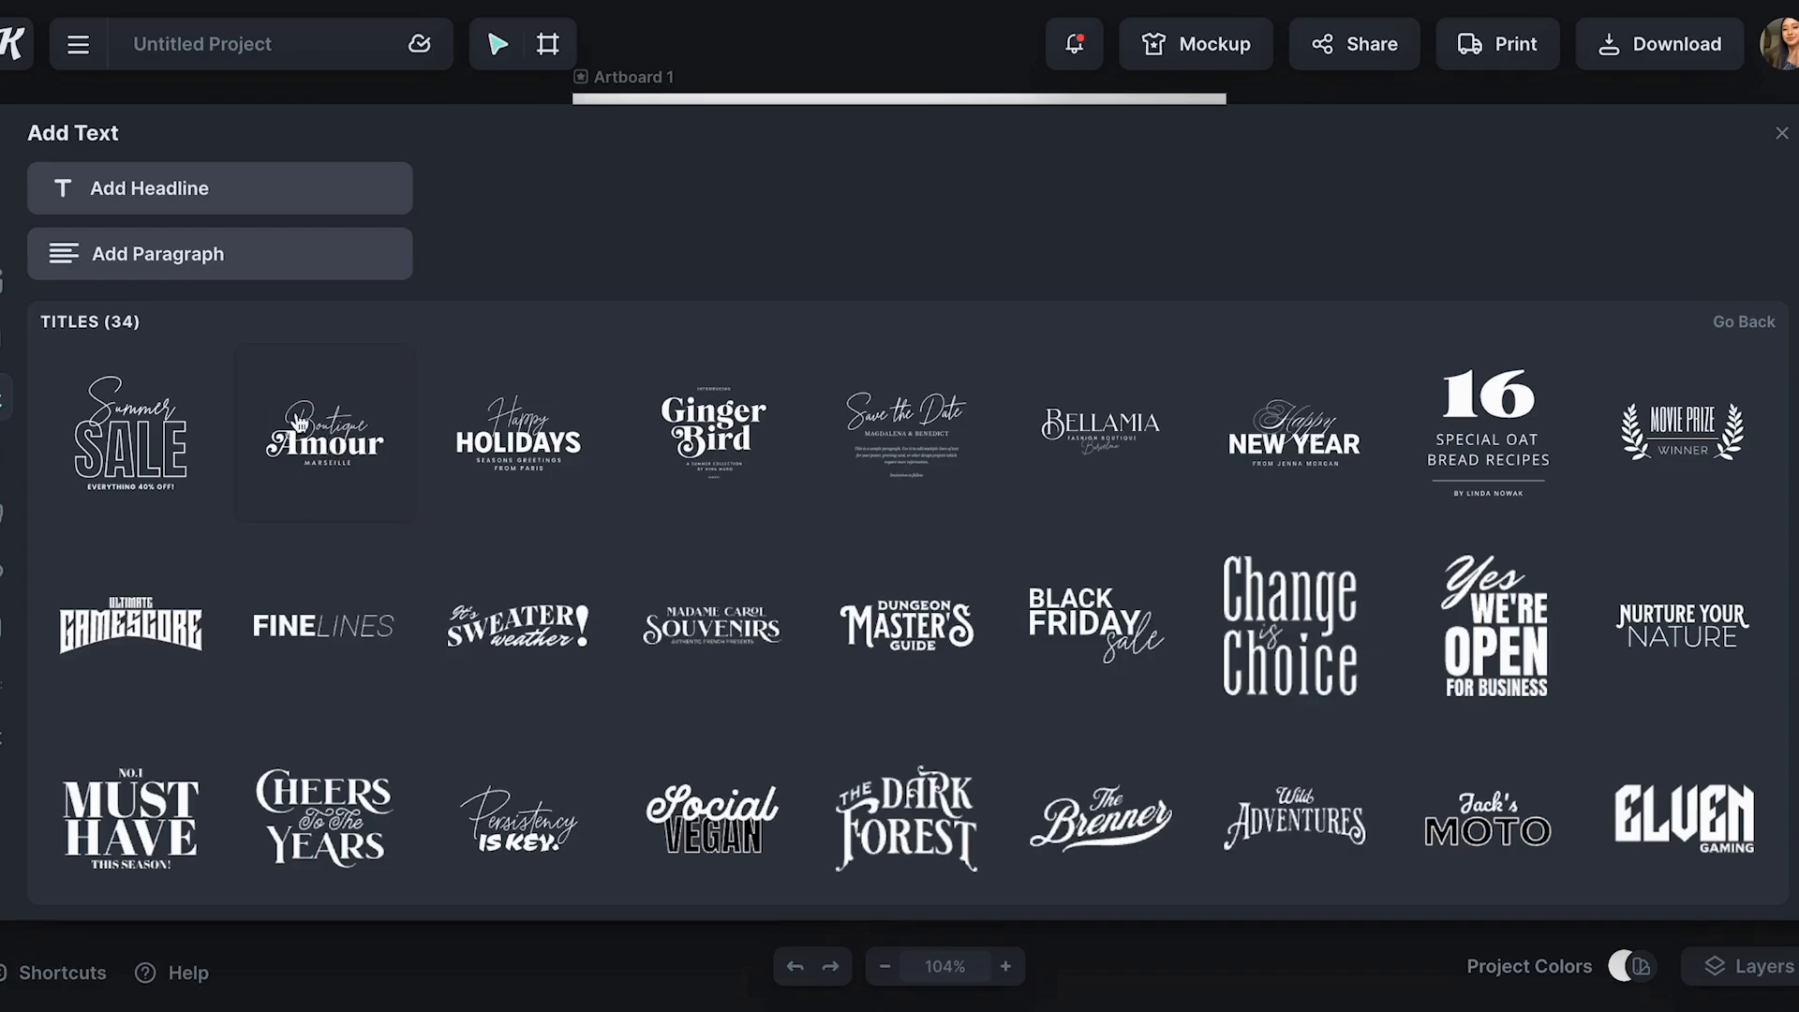
click(1782, 134)
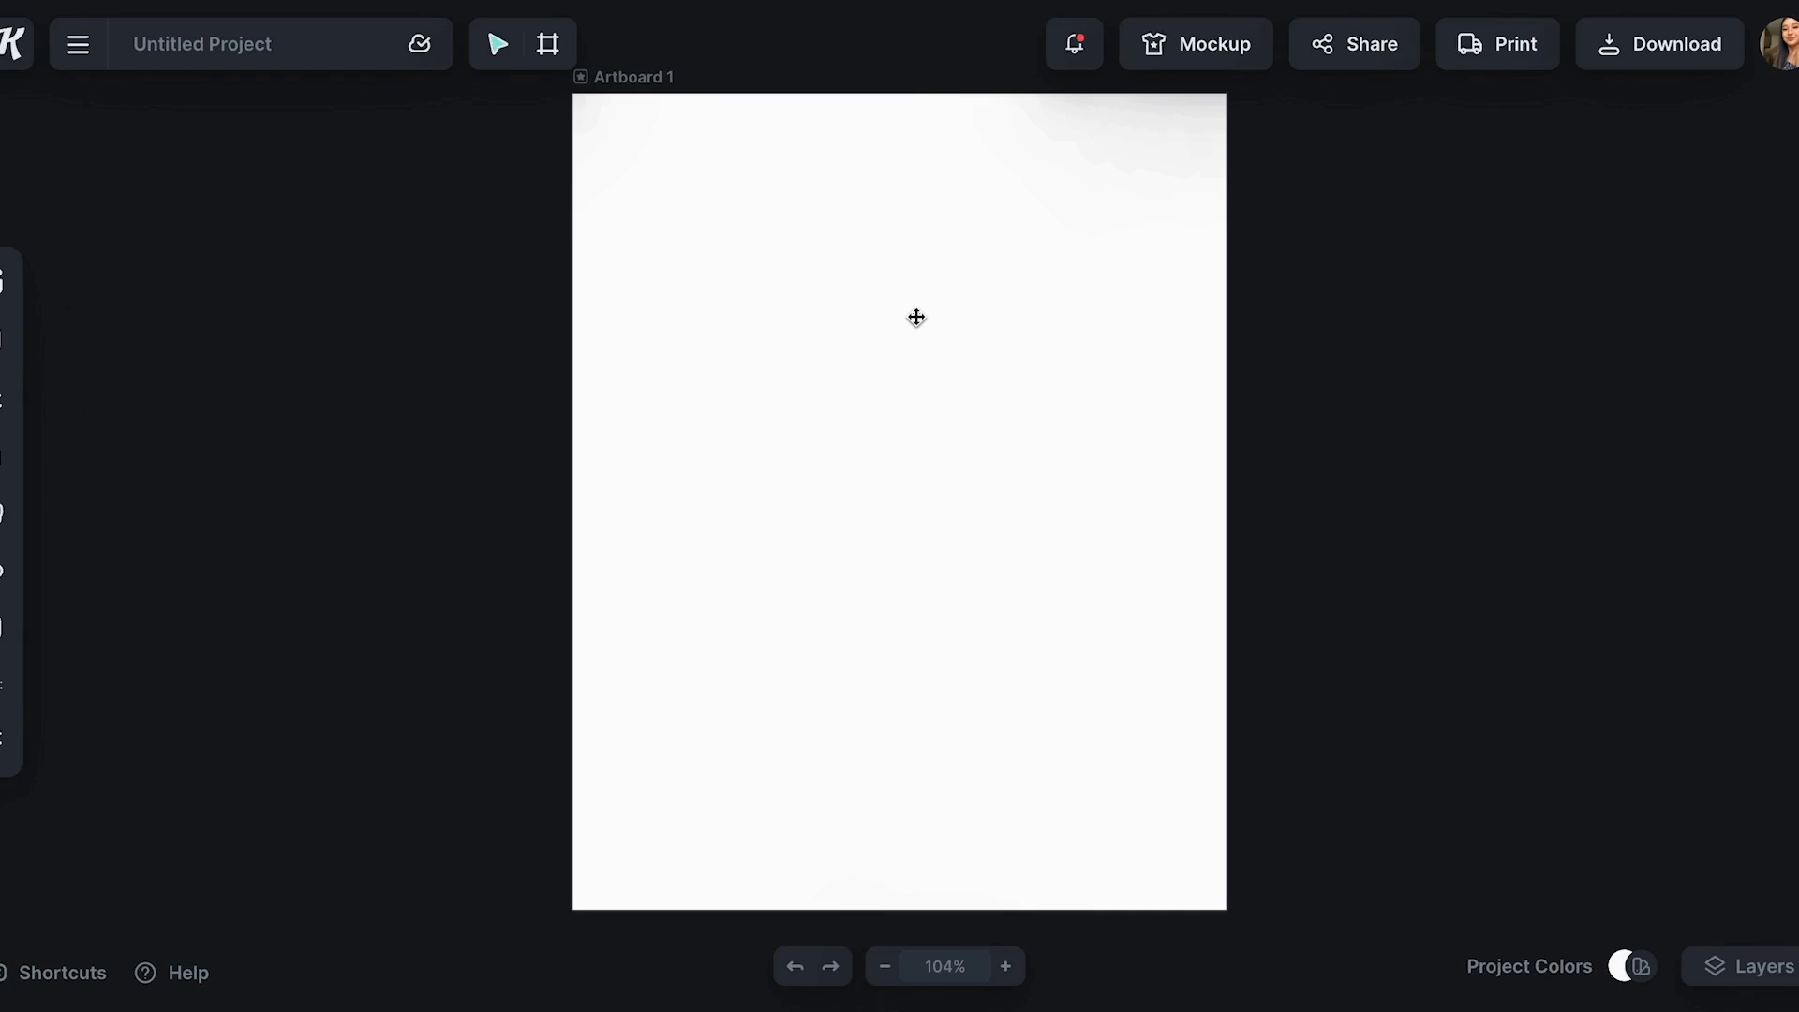
drag(902, 322, 886, 253)
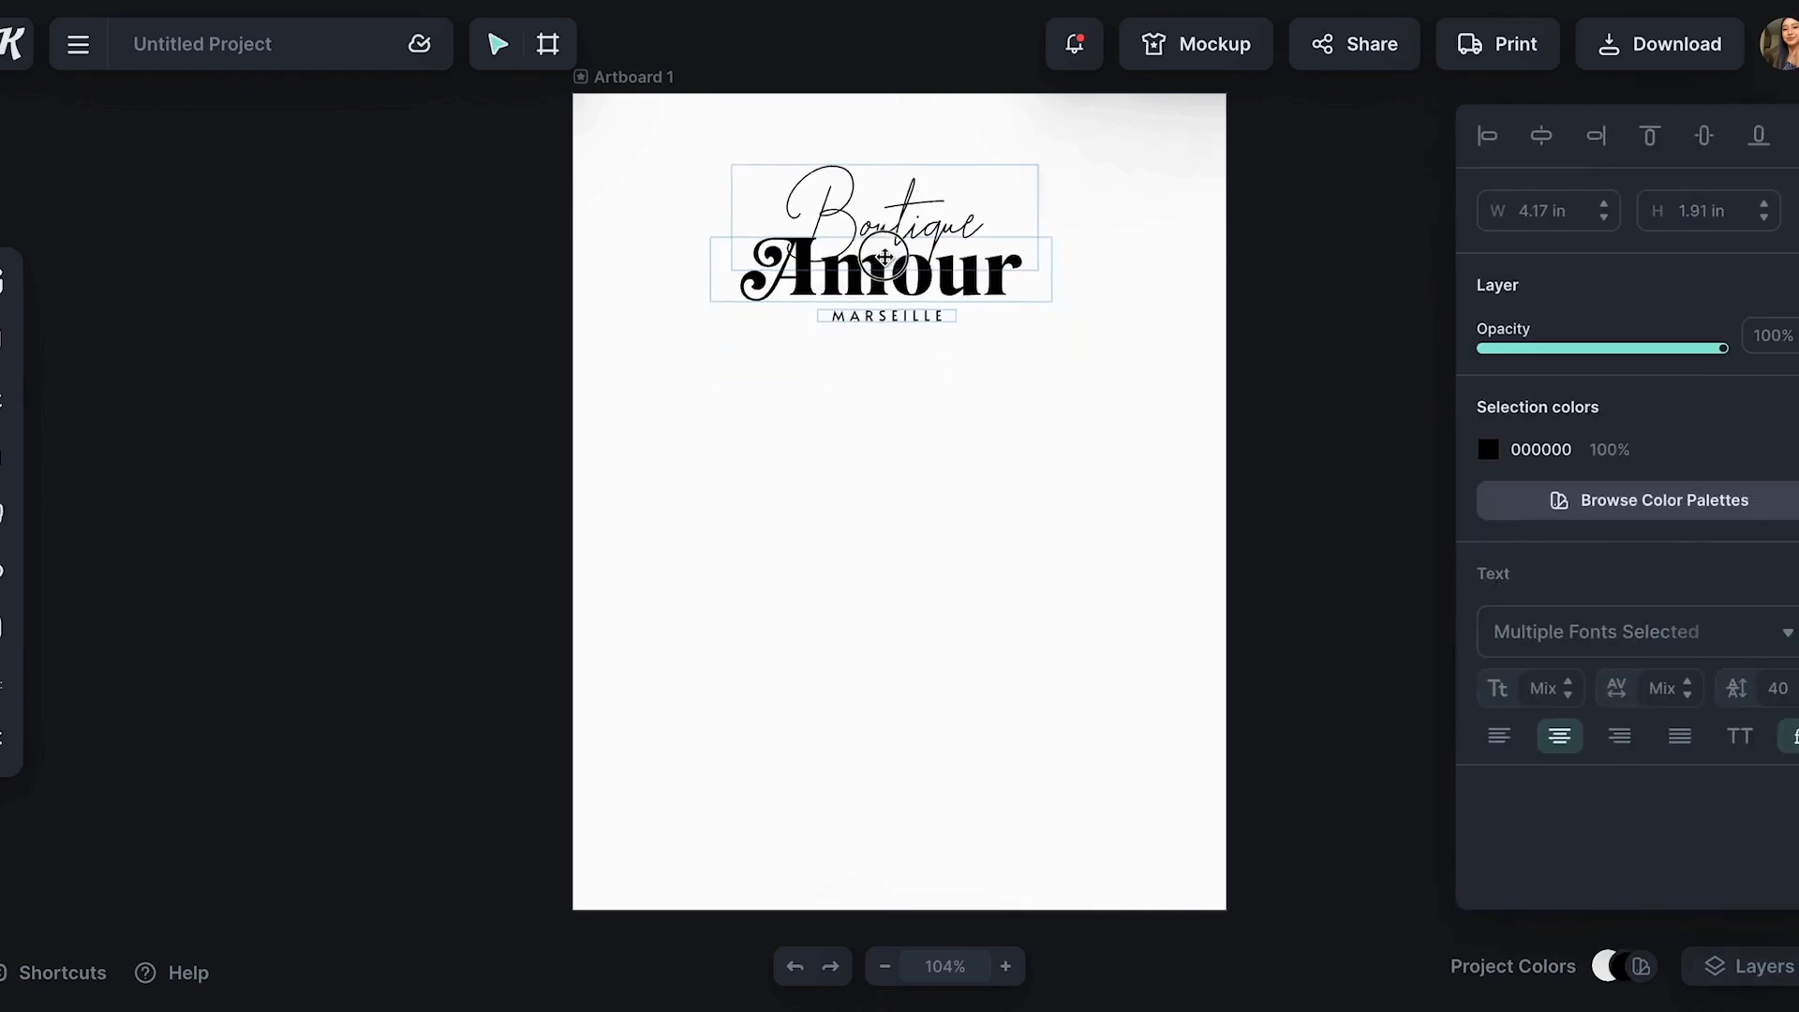
- Enlarge the "Boutique Amour Marseille" title to about 5.54 in wide and center it horizontally near the artboard's top edge
mouse_move(1057, 319)
mouse_down()
mouse_move(1180, 365)
mouse_move(1069, 295)
mouse_up()
click(1068, 239)
drag(1066, 233, 871, 344)
drag(881, 286, 900, 287)
click(996, 345)
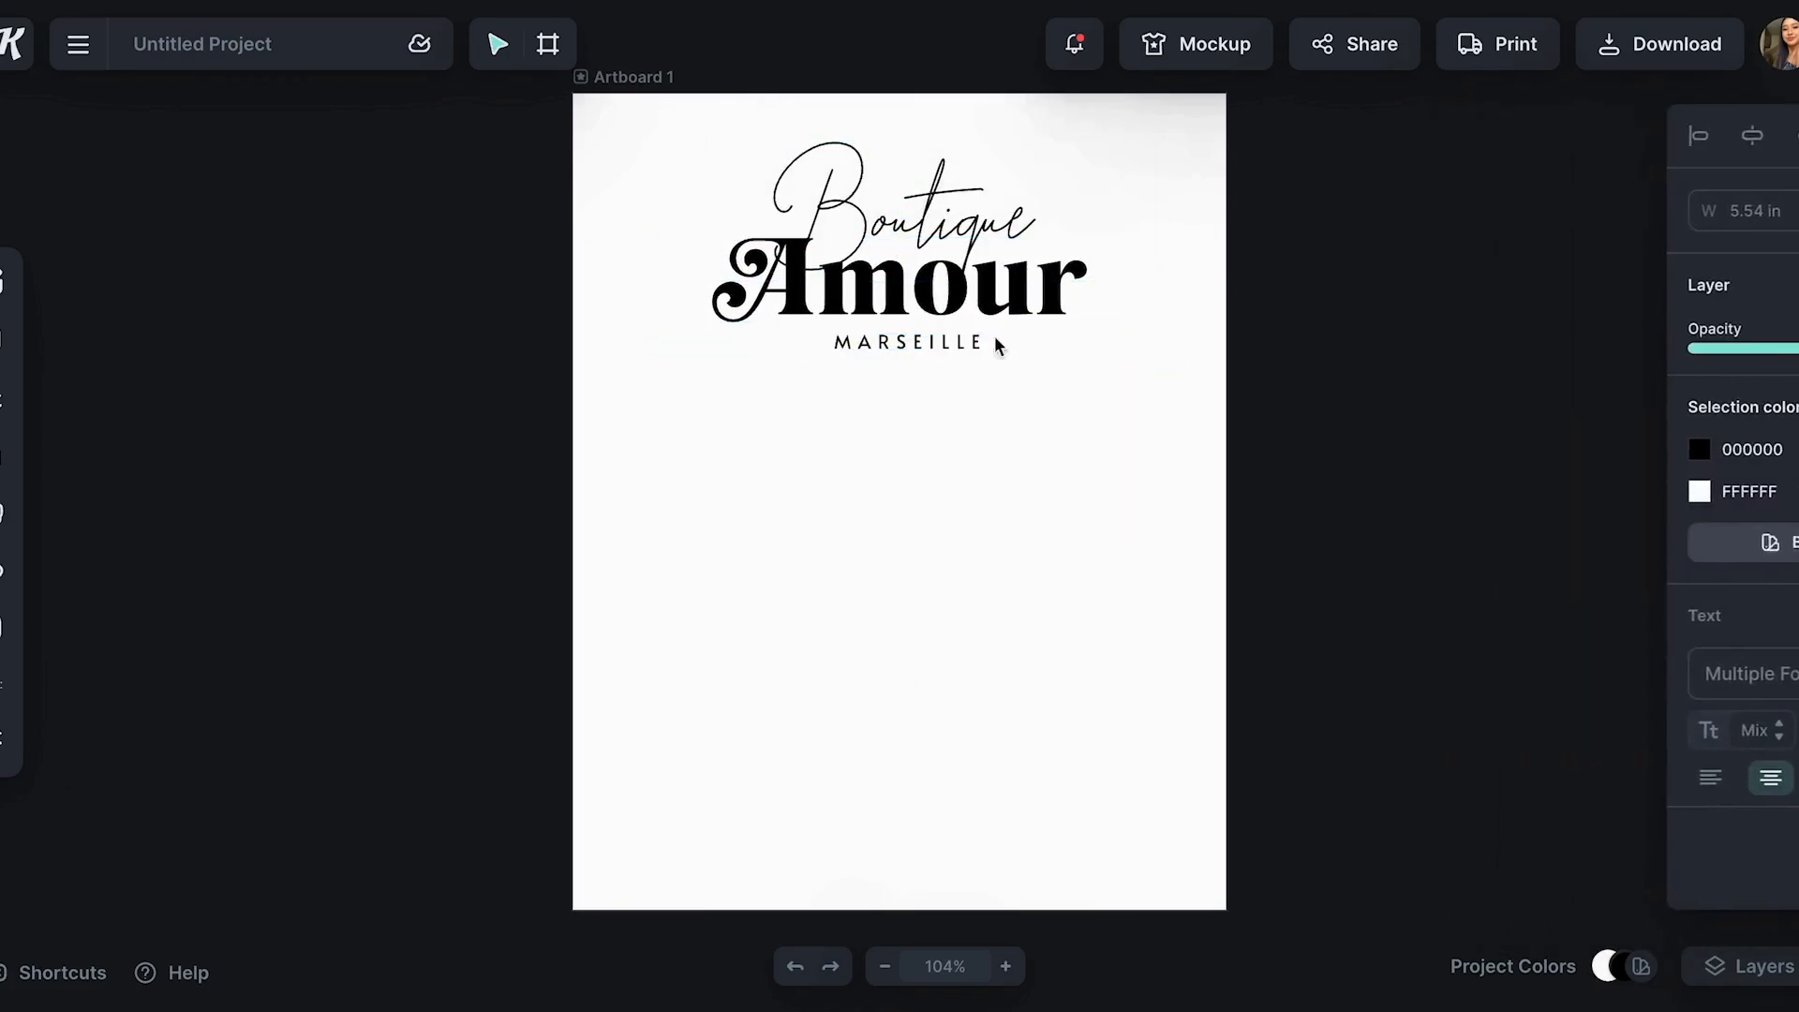
- Ungroup the "Boutique Amour Marseille" title so its lines are separate text objects
drag(996, 345, 959, 160)
click(962, 89)
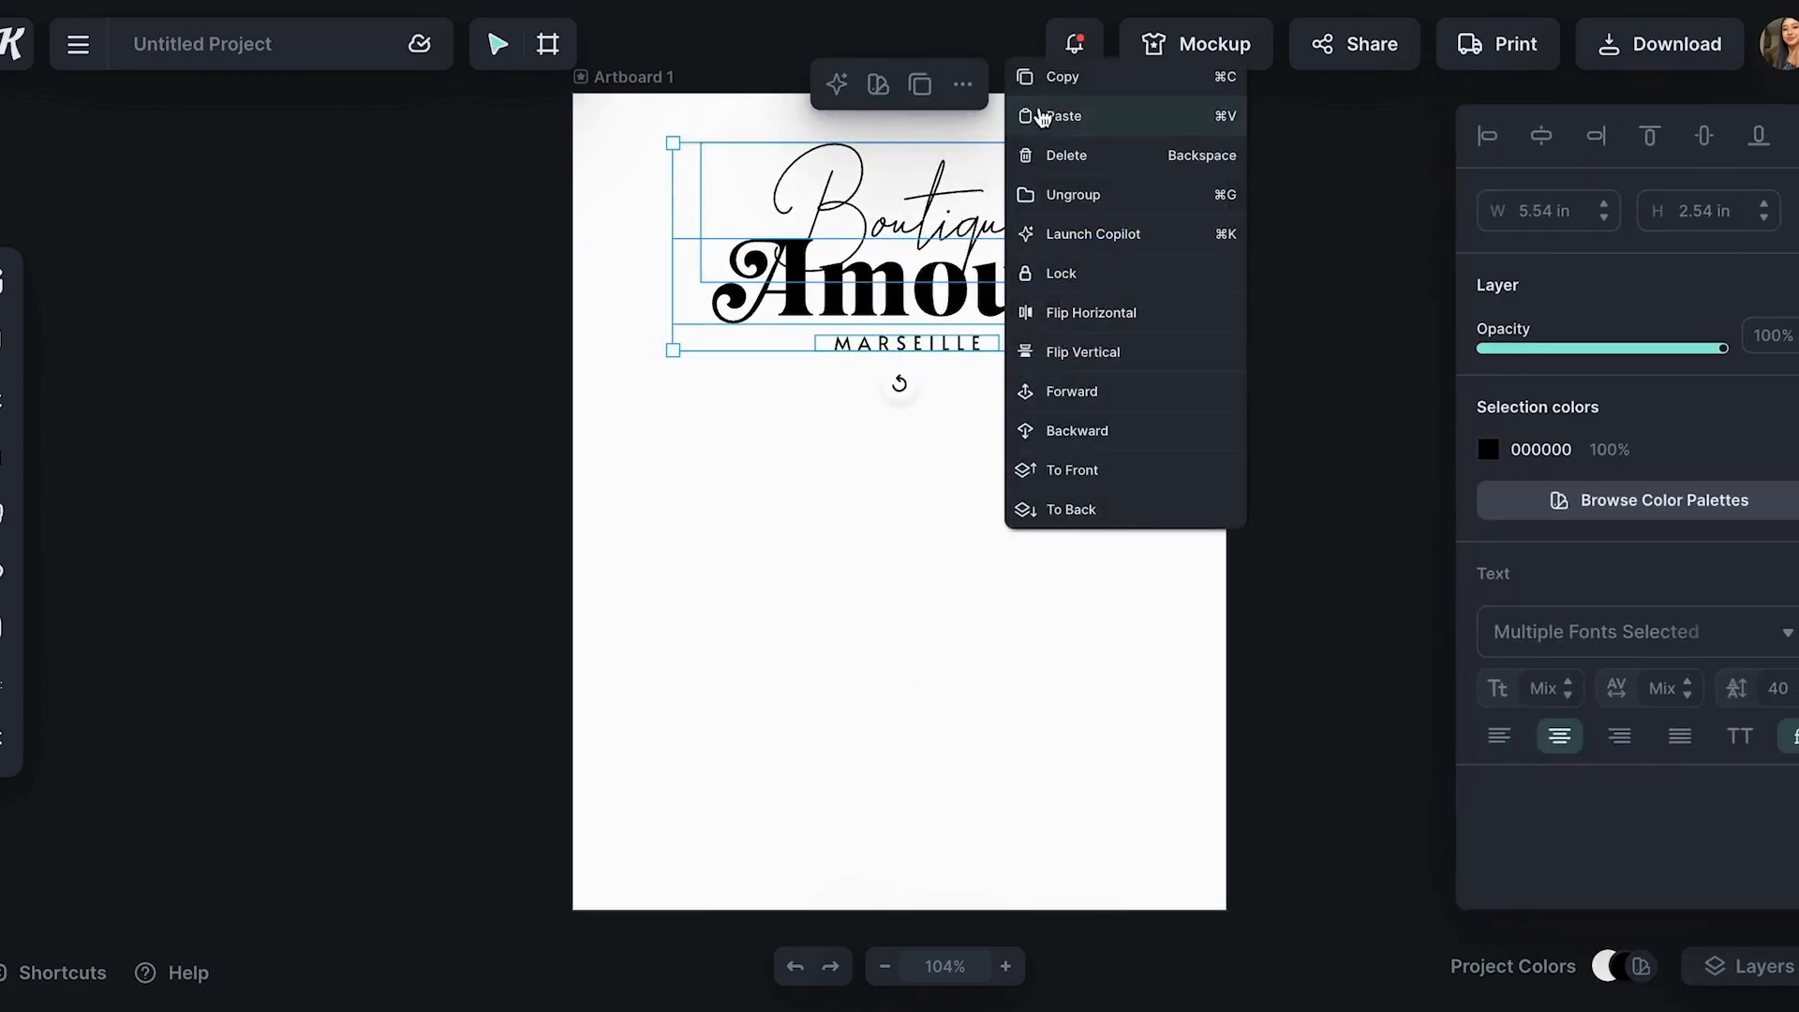
click(1100, 195)
- Replace the script word "Boutique" with "Thank you for your purchase"
click(969, 227)
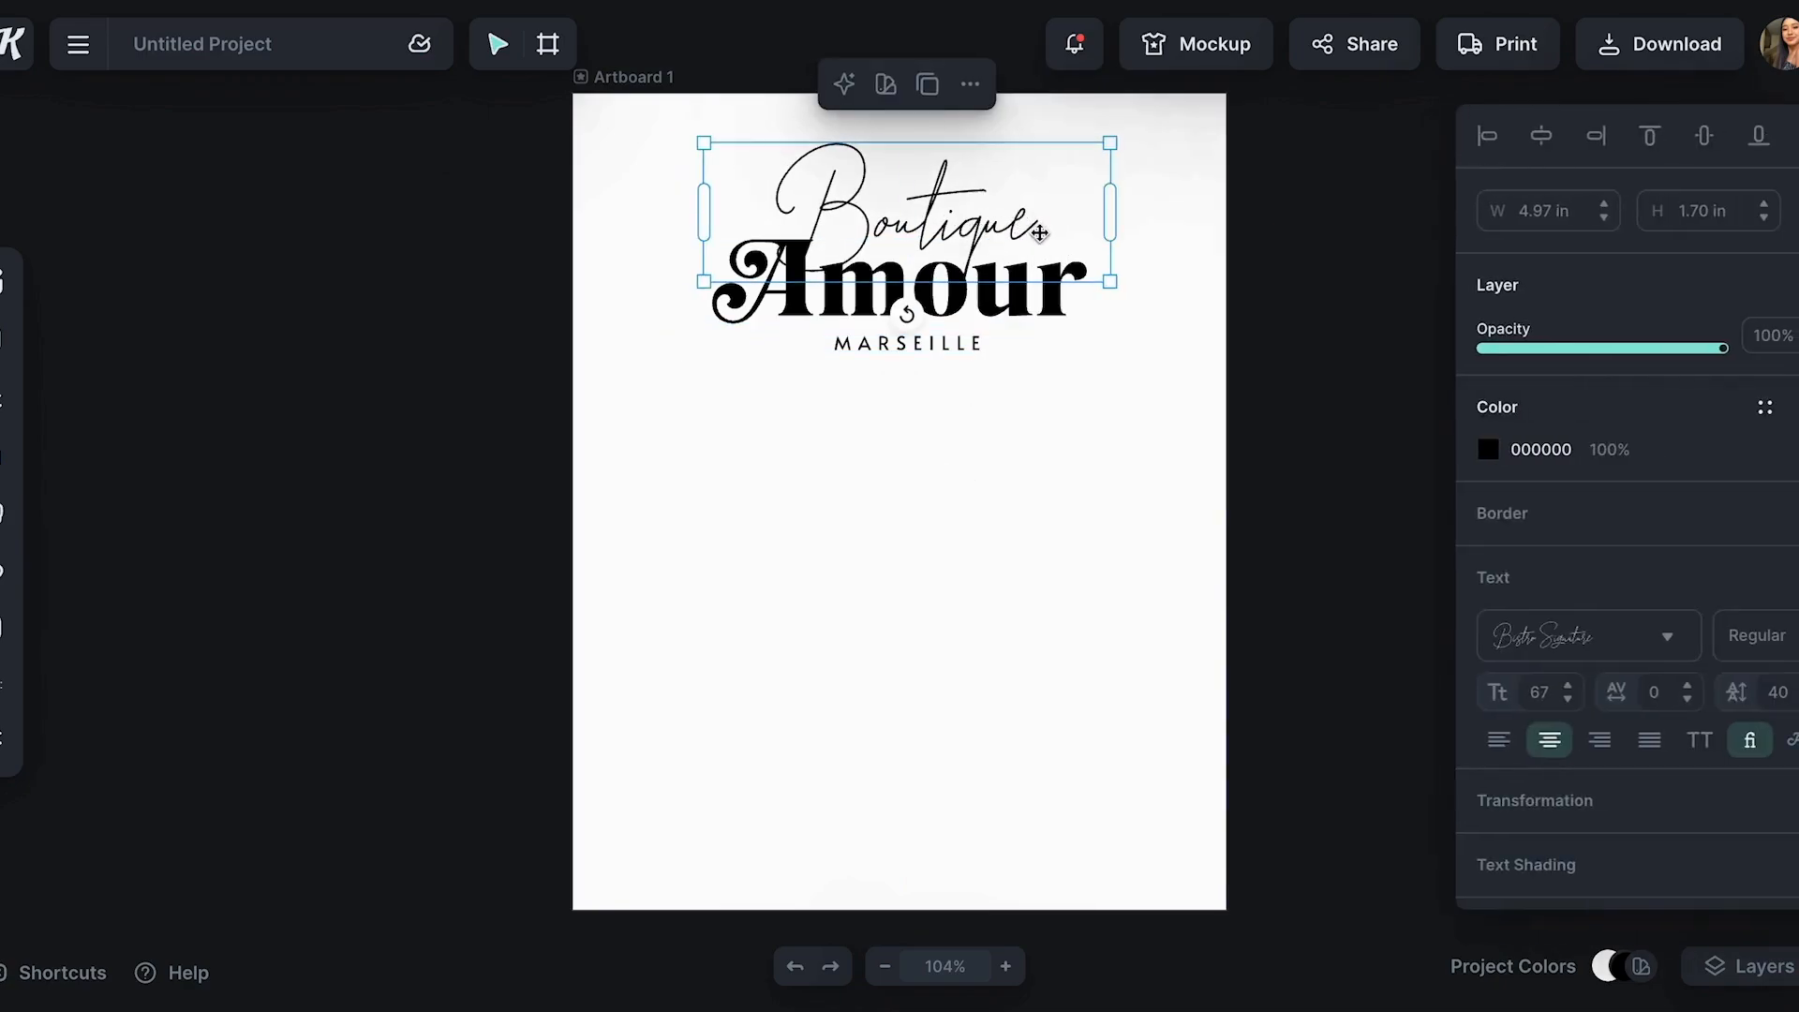
drag(1034, 226, 1040, 233)
key(BackSpace)
key(BackSpace)
key(BackSpace)
key(BackSpace)
key(BackSpace)
key(BackSpace)
key(BackSpace)
key(BackSpace)
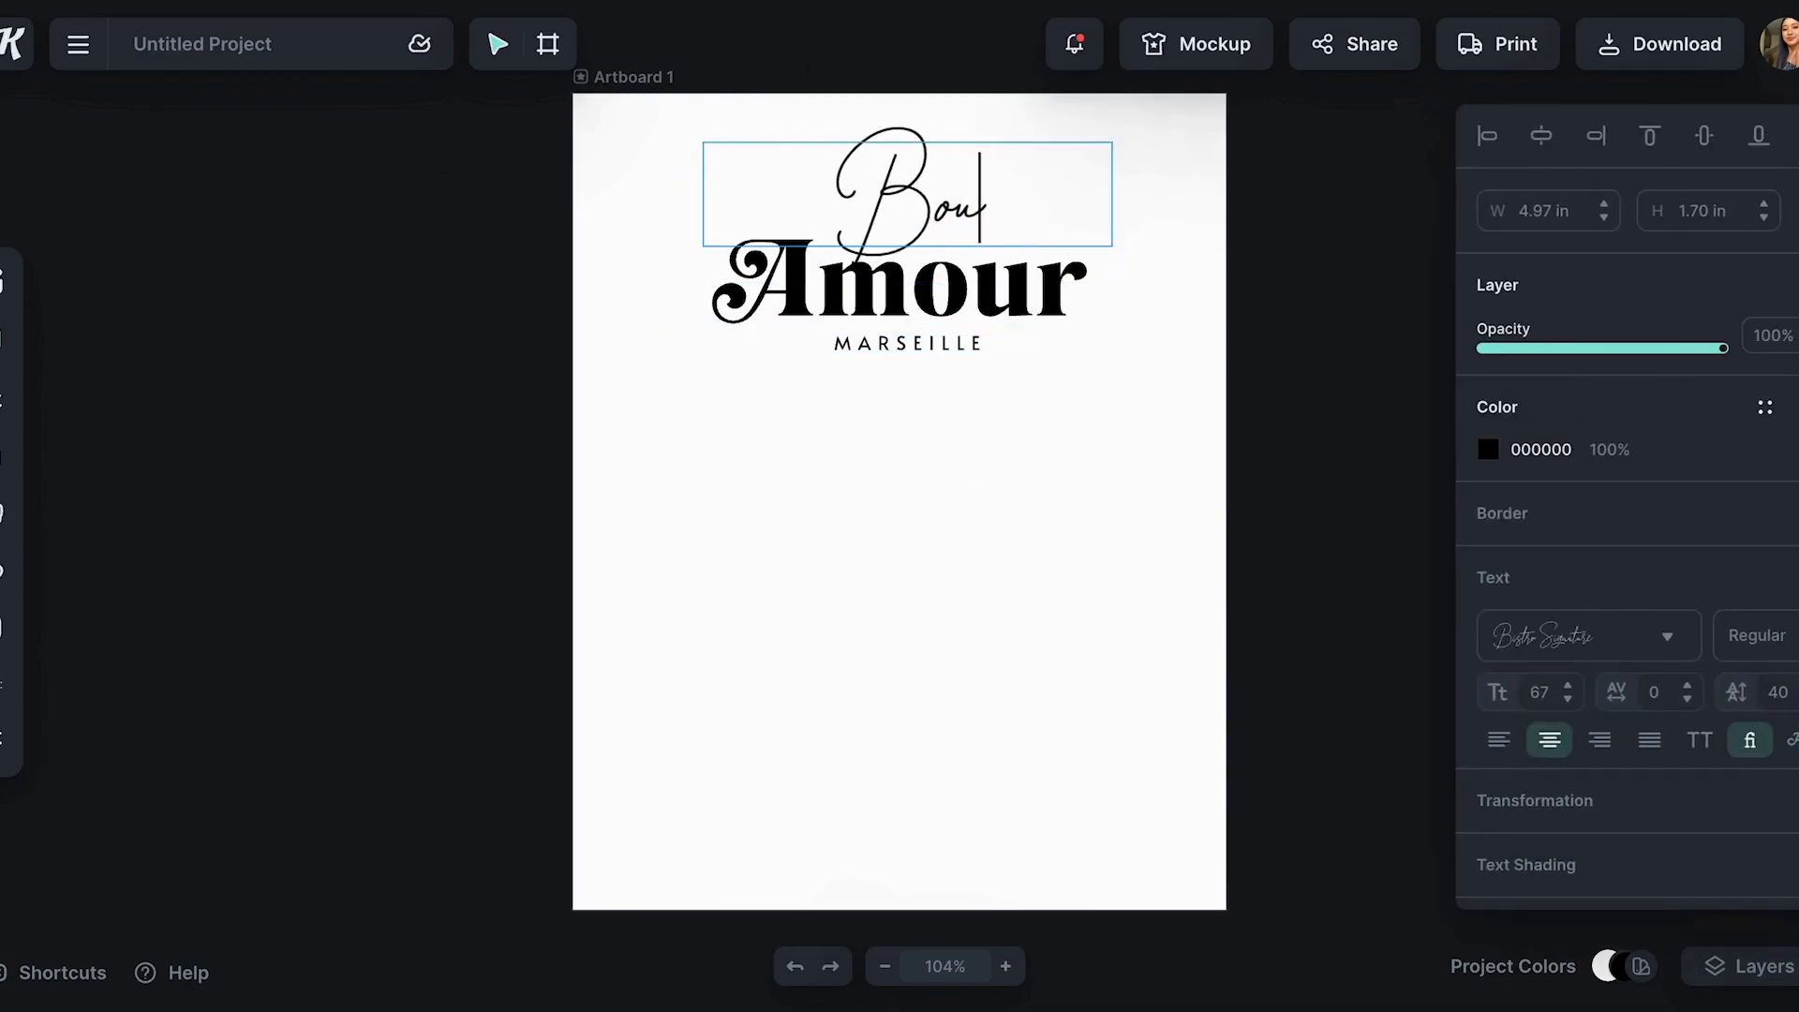
text(Thank you for your purchase)
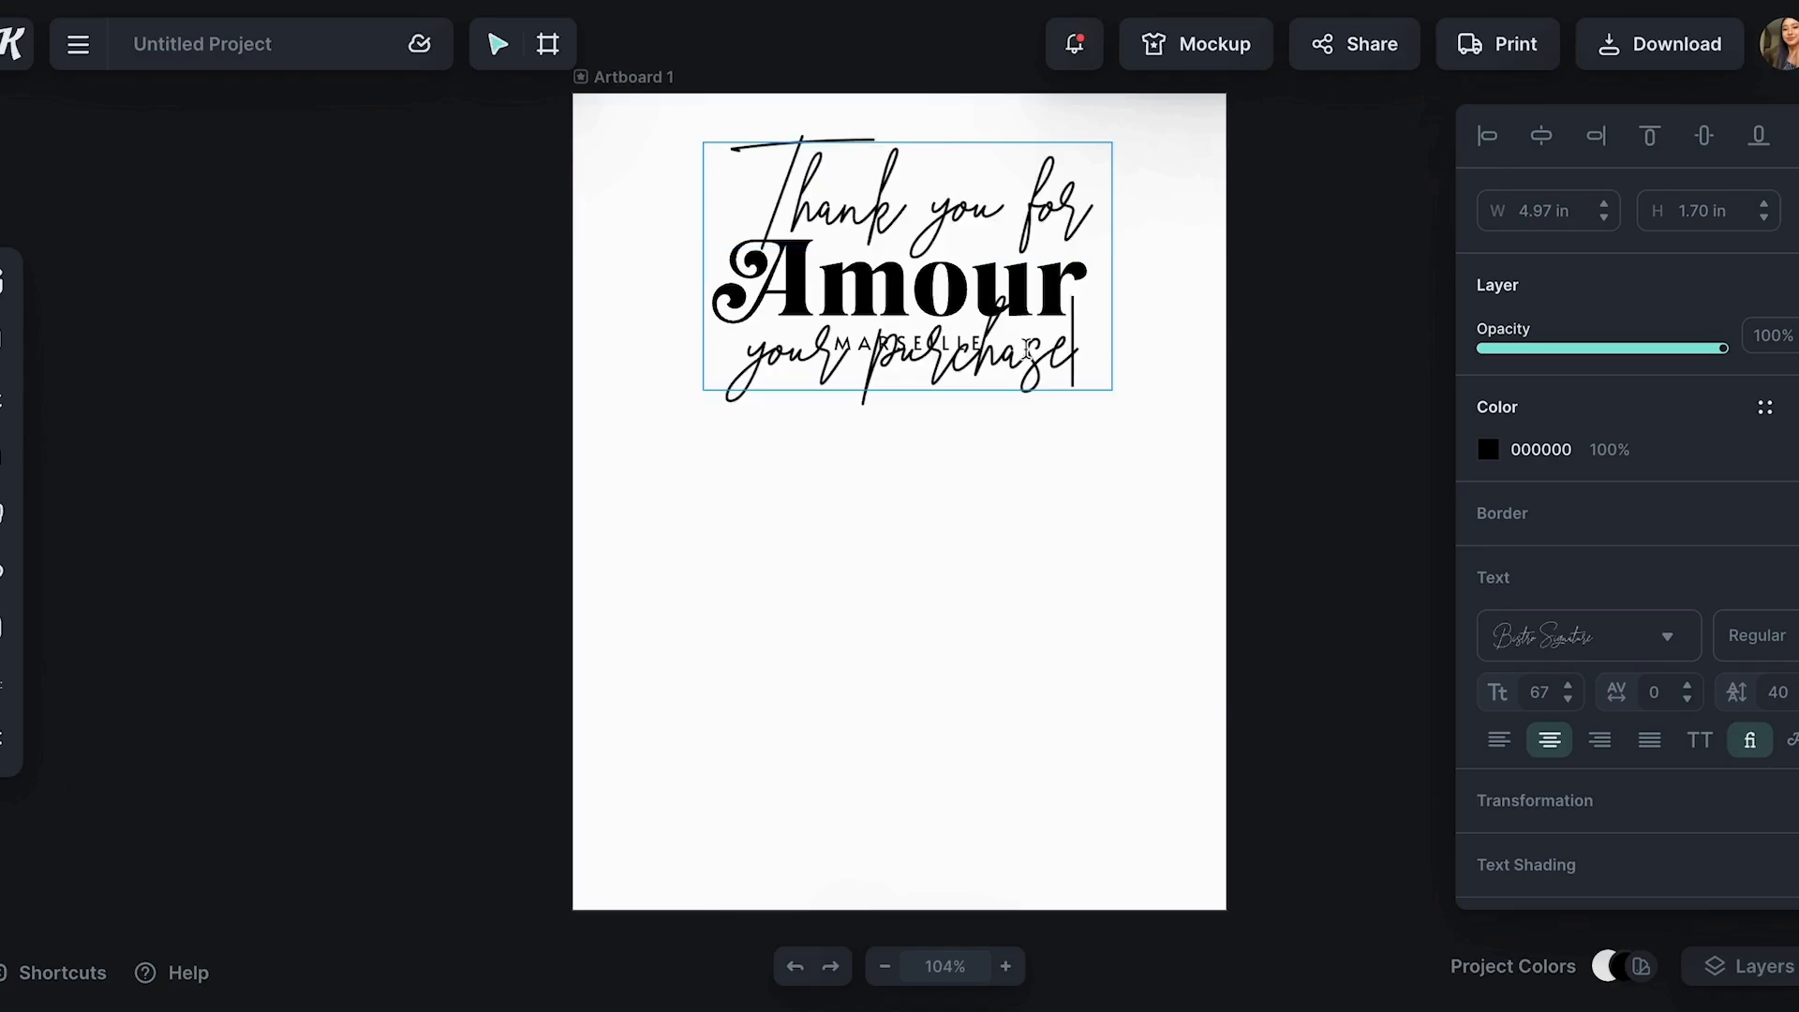
- Move the words "for your purchase" out of the script text and into the bold line, replacing "Amour"
drag(1076, 356, 1028, 228)
key(ctrl+c)
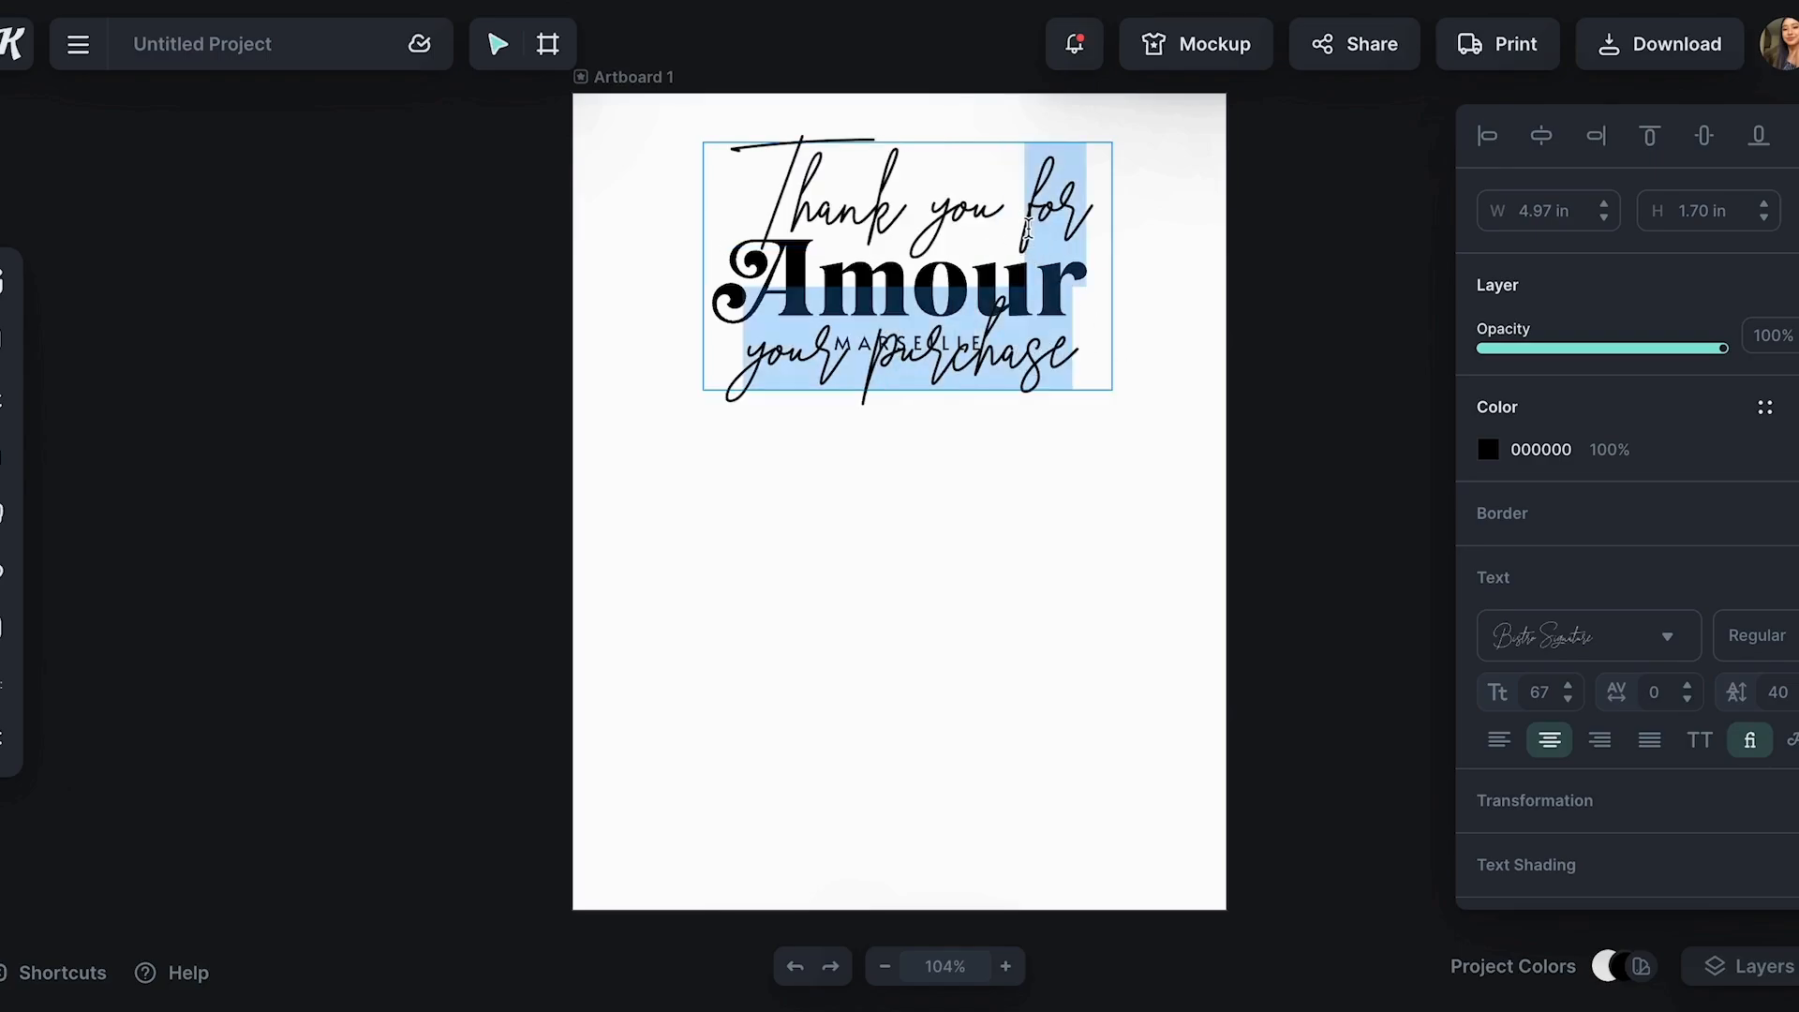
key(BackSpace)
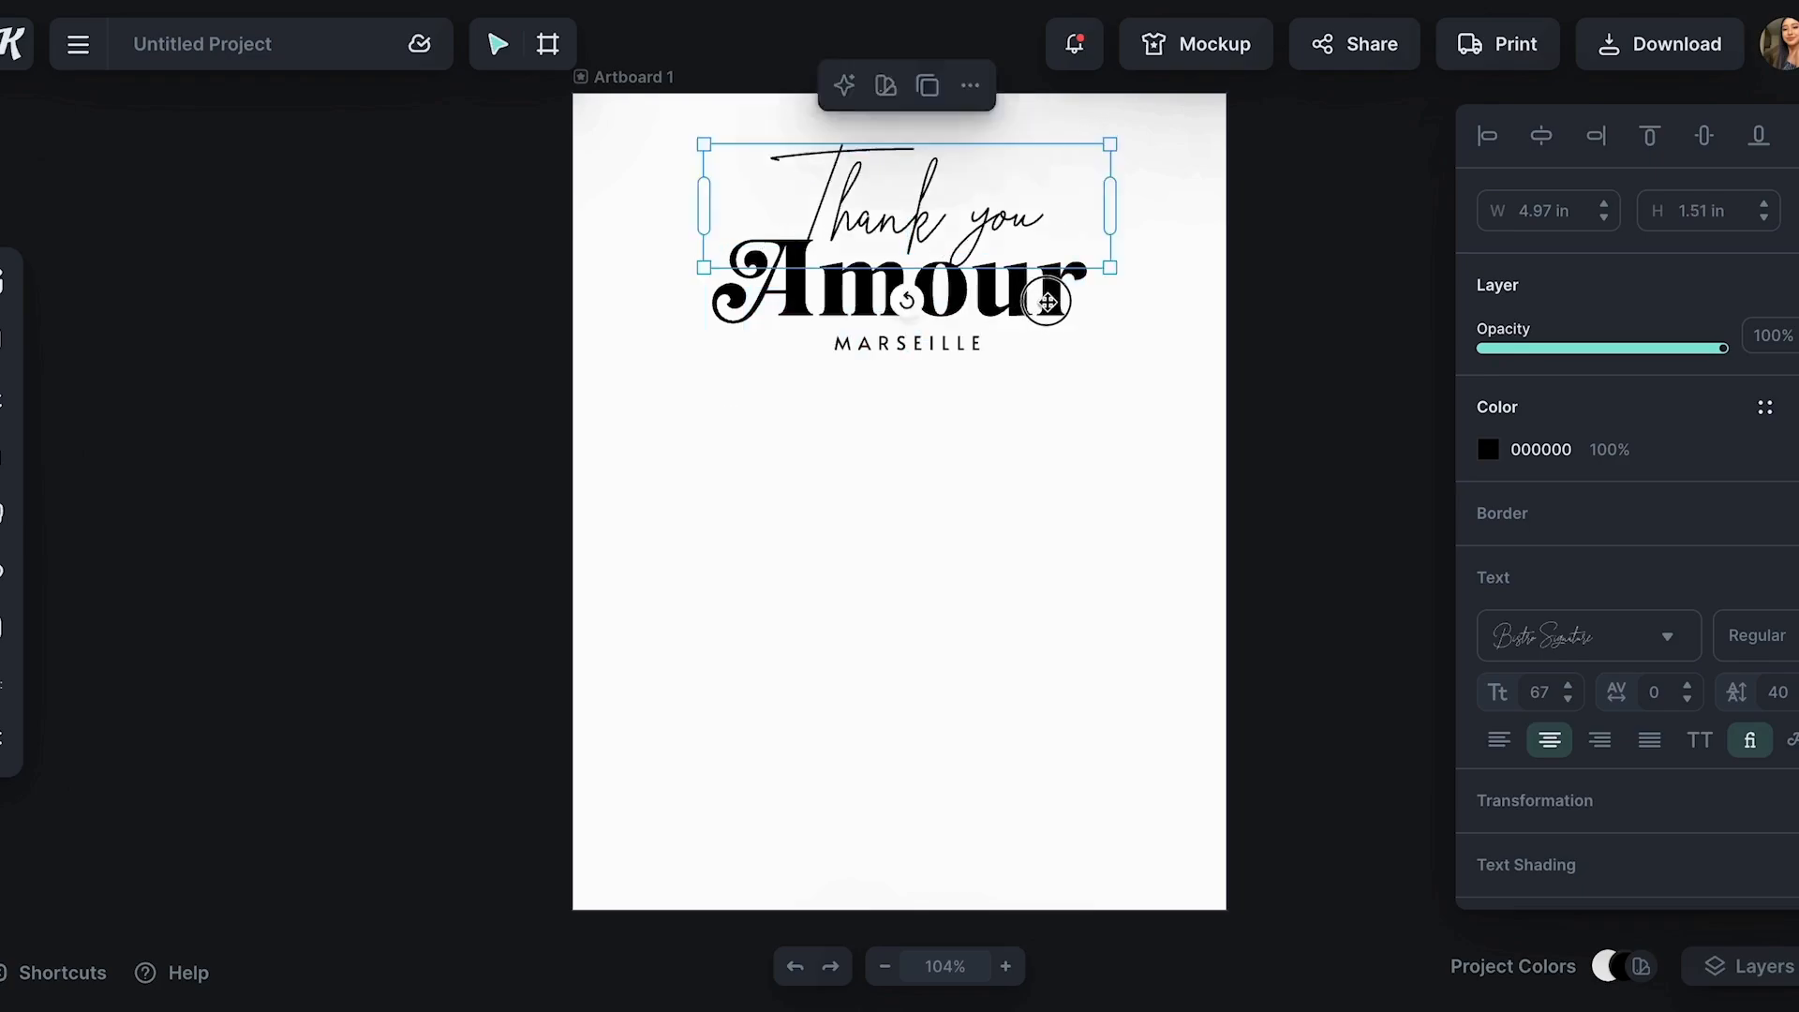
double_click(1041, 281)
key(ctrl+v)
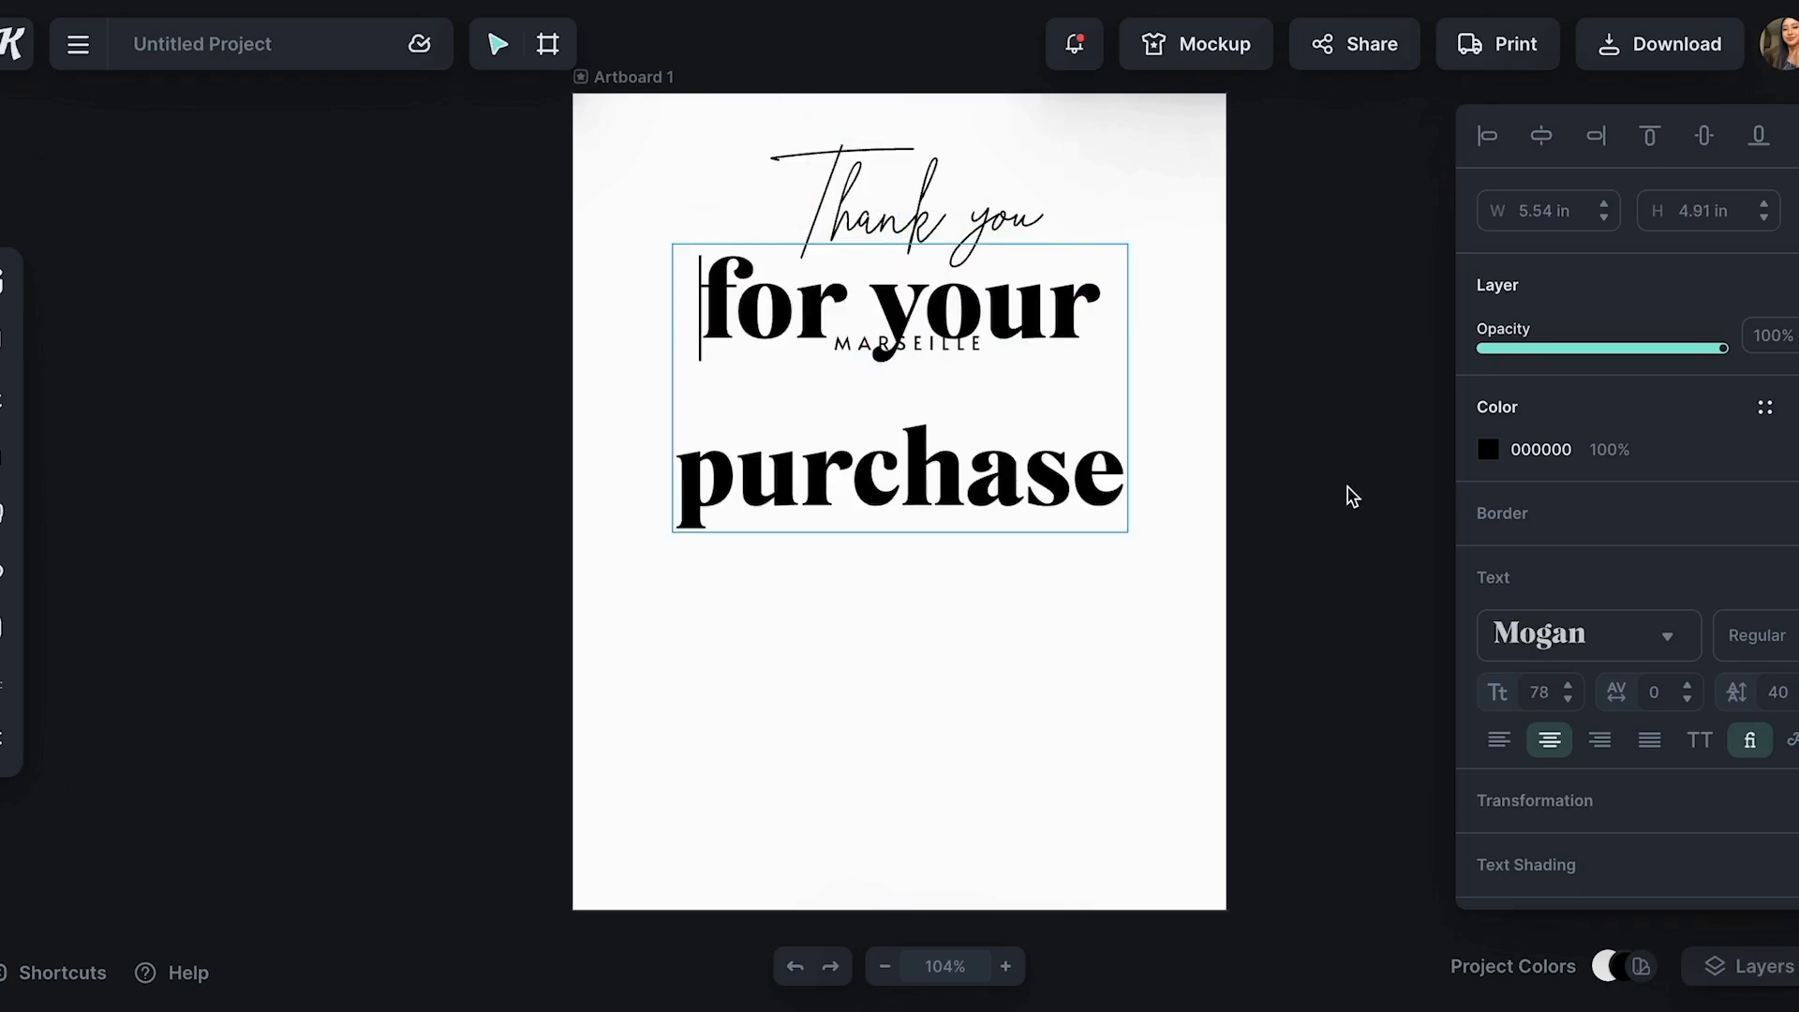
click(1149, 582)
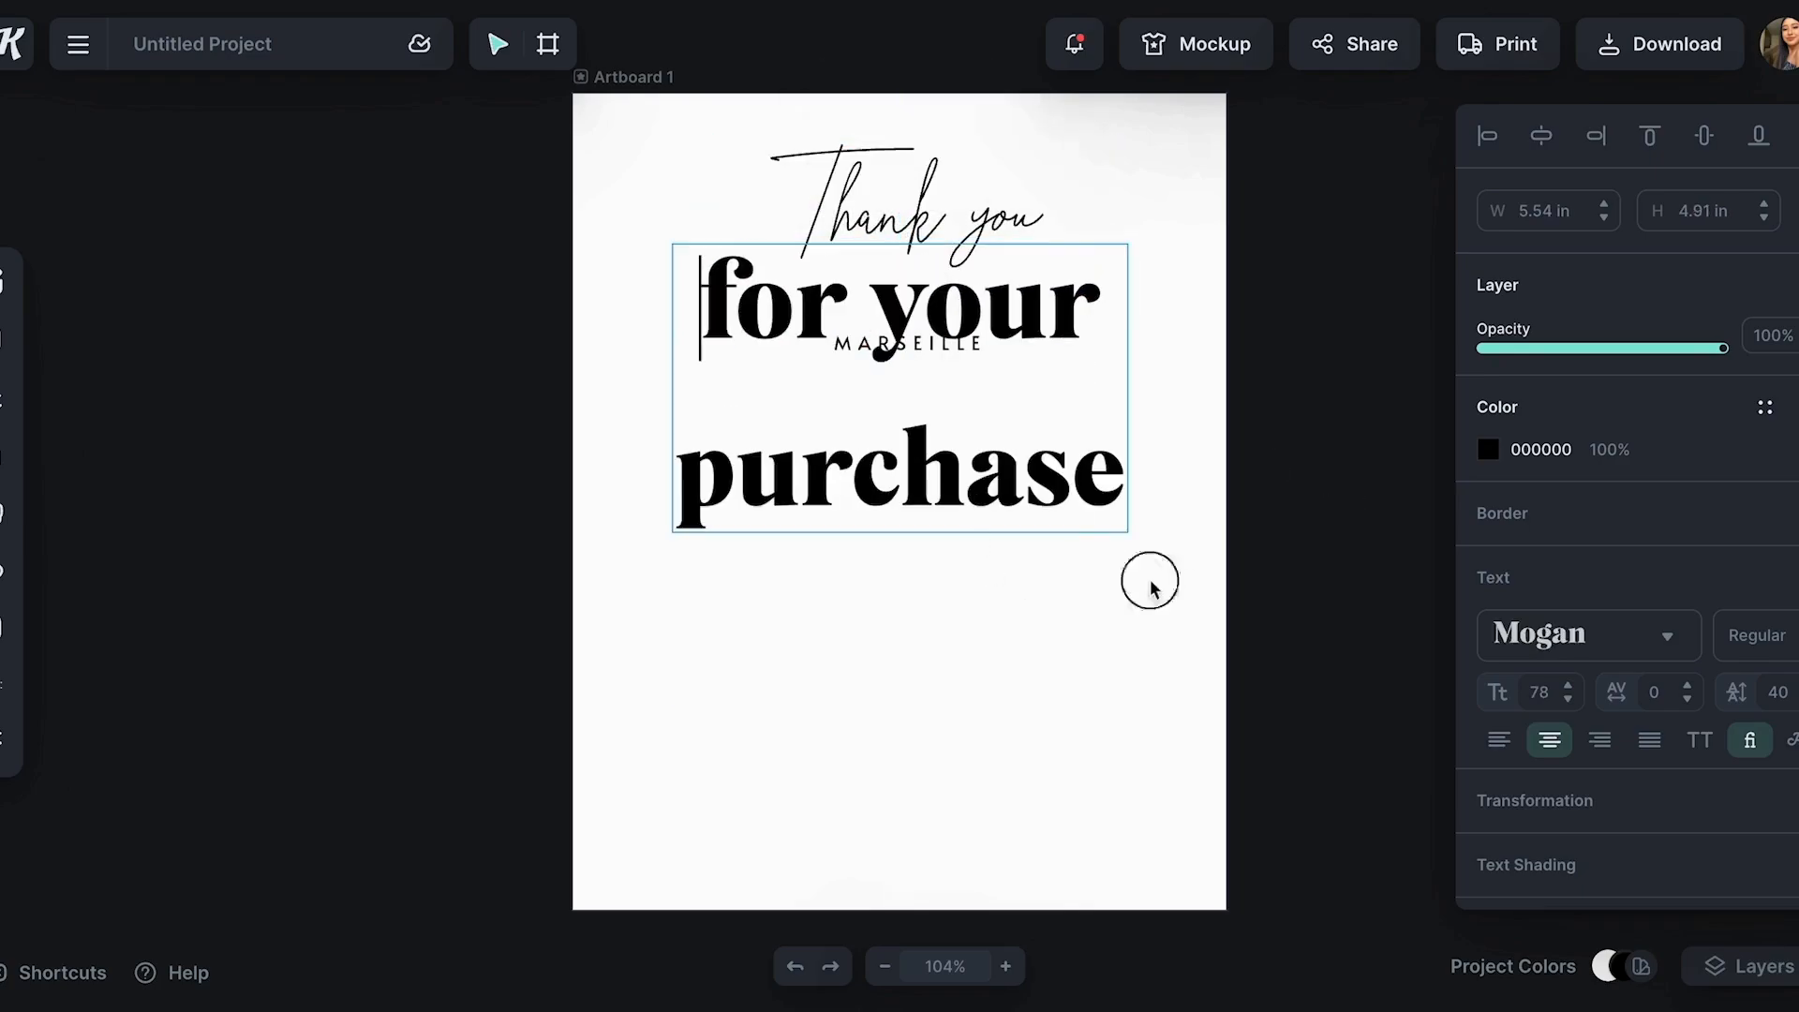
- Delete "purchase" from the bold text and shift the remaining "for your" line slightly up under "Thank you"
double_click(1124, 464)
drag(1127, 469, 698, 452)
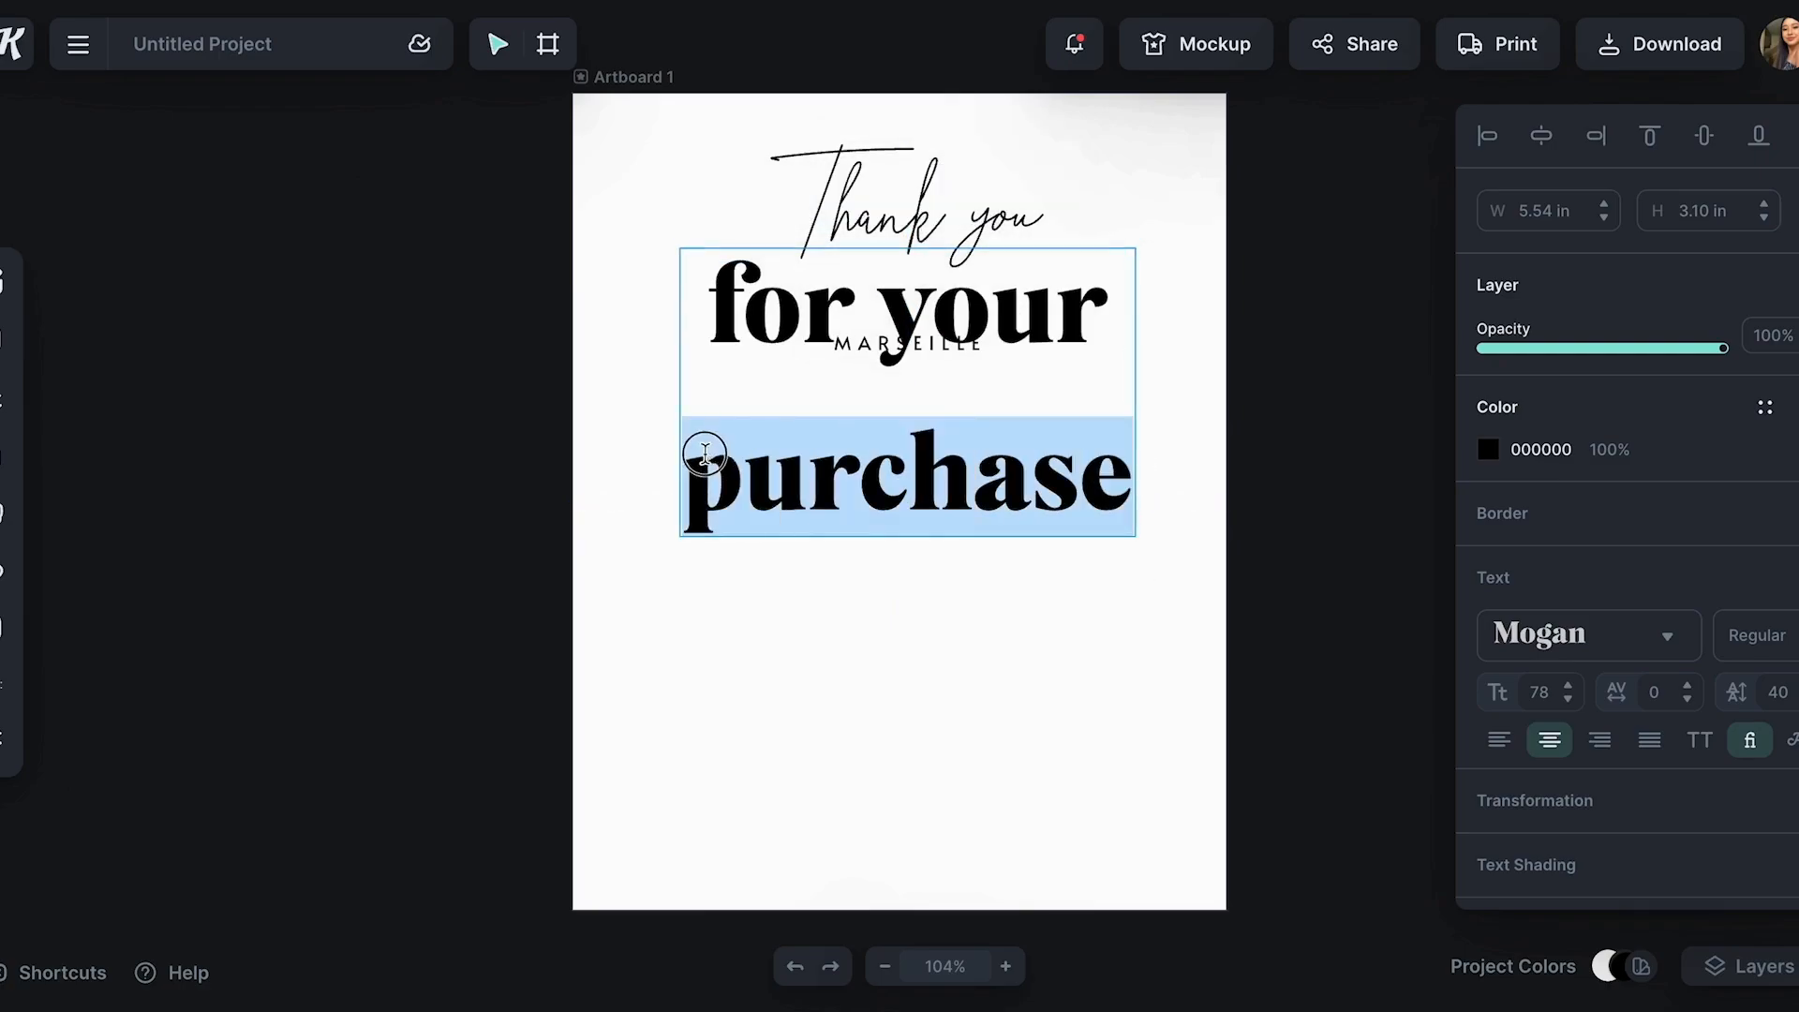
key(BackSpace)
click(811, 518)
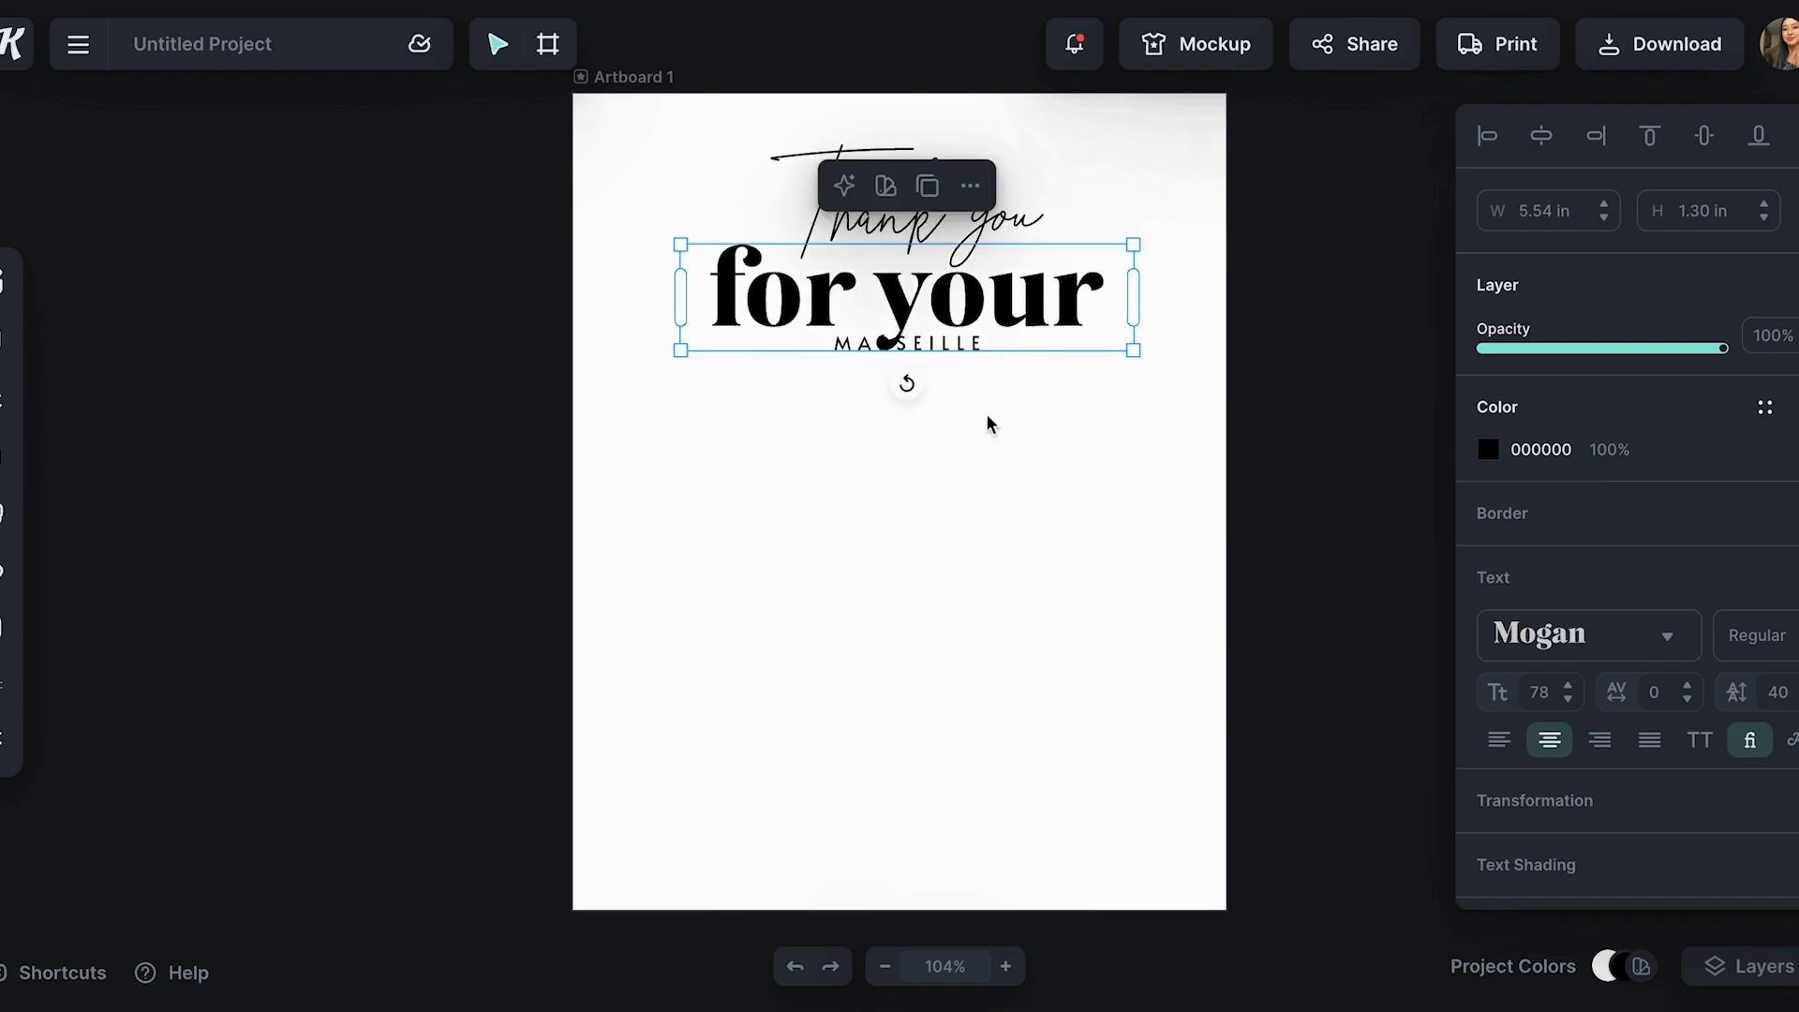
drag(1052, 281, 1046, 340)
- Move the small "Marseille" line to the right beneath "your" and replace its text with "purchase"
click(995, 440)
click(963, 350)
click(945, 348)
double_click(1000, 337)
text(purchase)
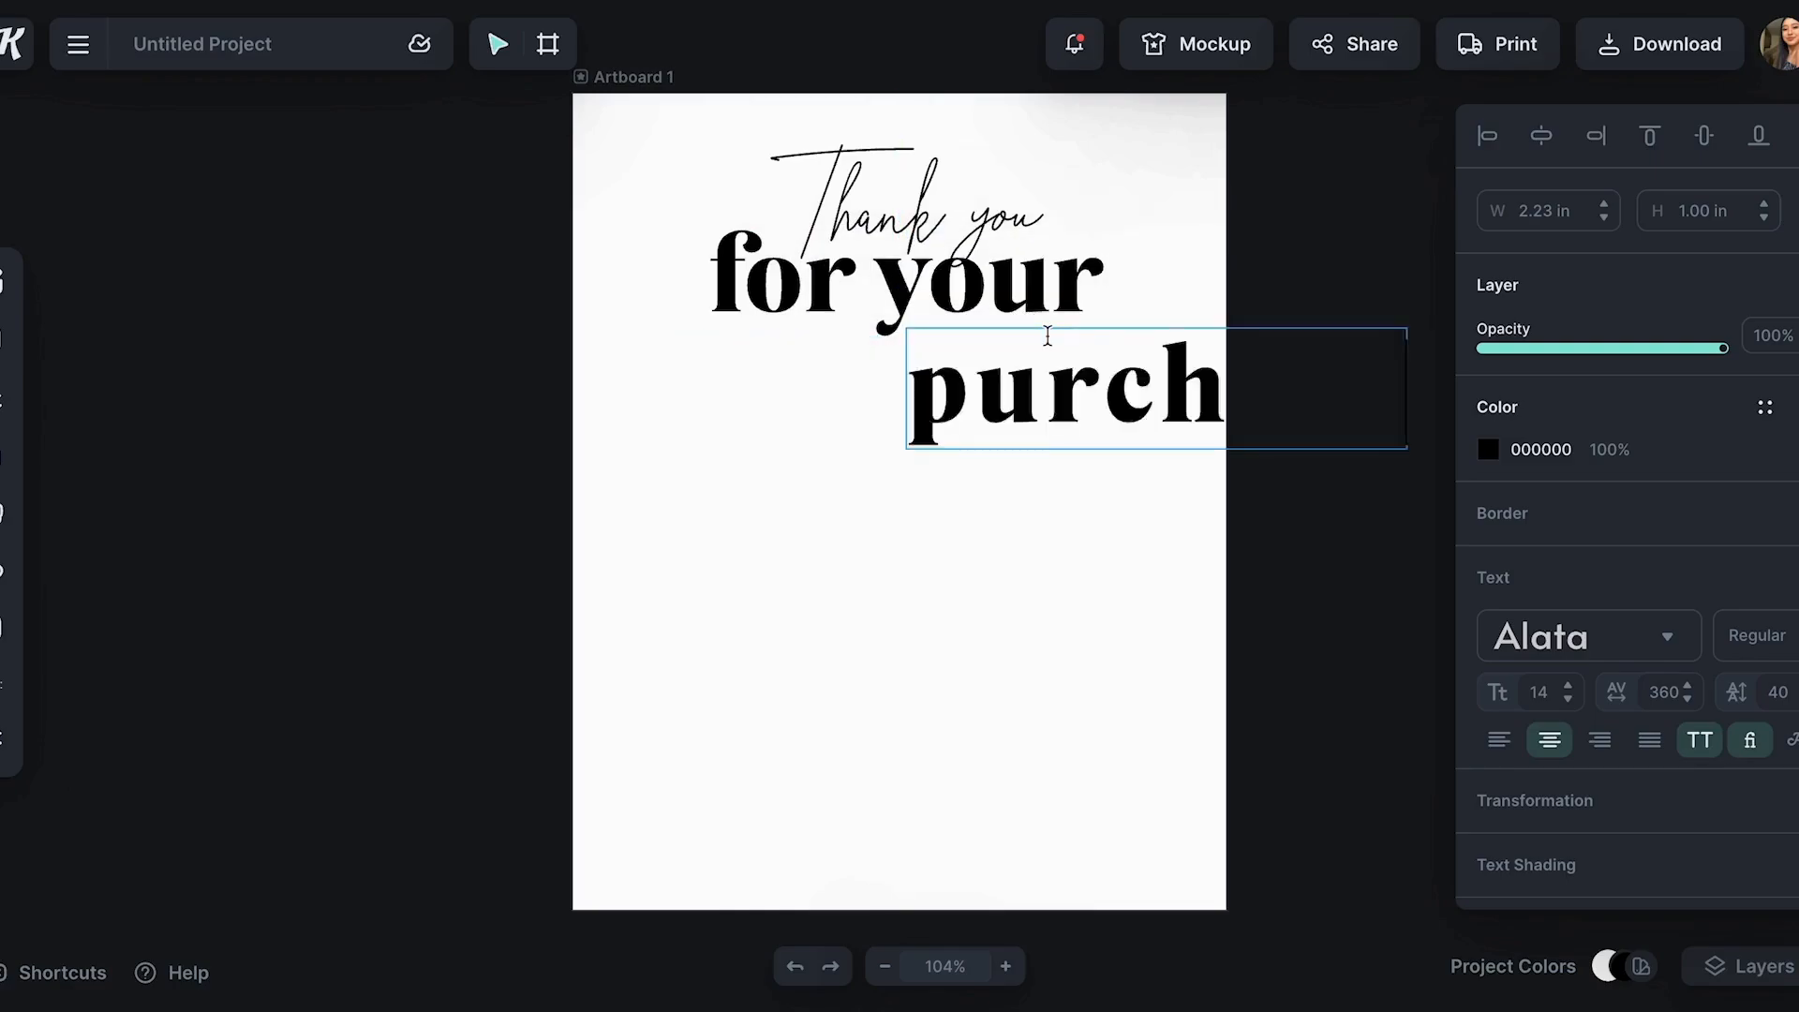
- Enlarge the small "PURCHASE" line slightly and keep it positioned just beneath the word "your"
click(993, 513)
click(977, 345)
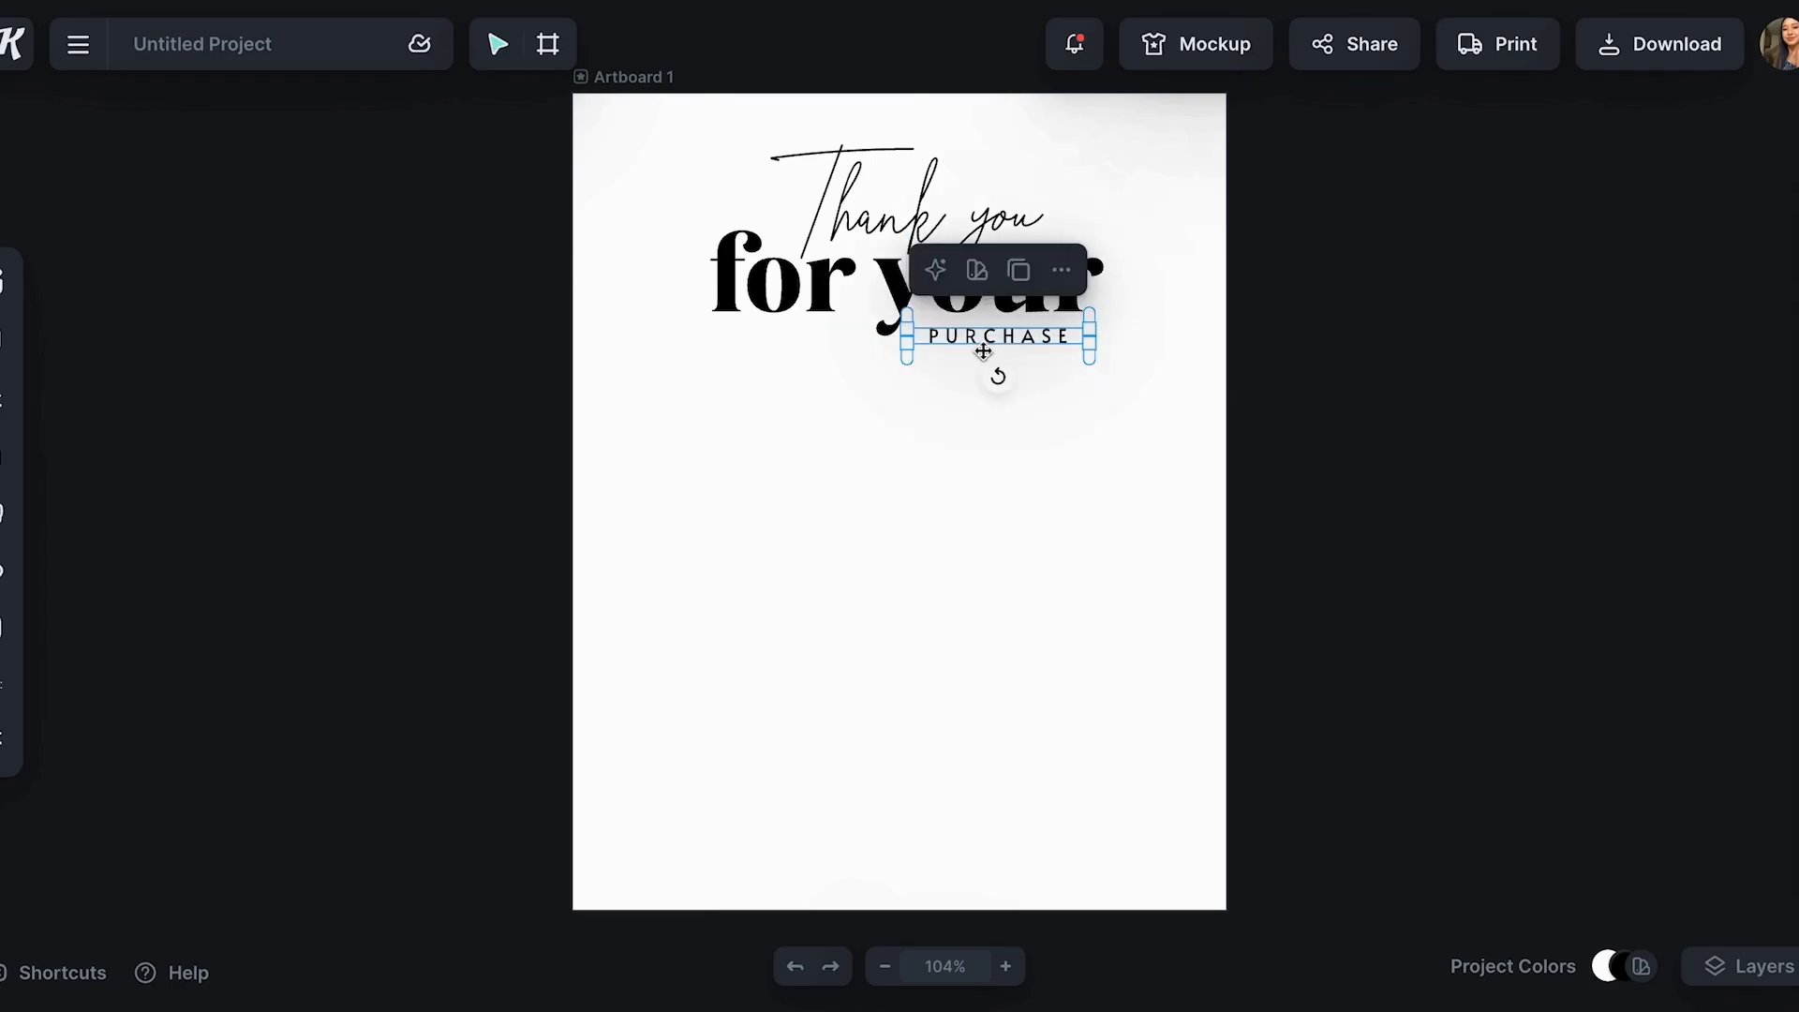
drag(907, 350, 983, 339)
click(928, 489)
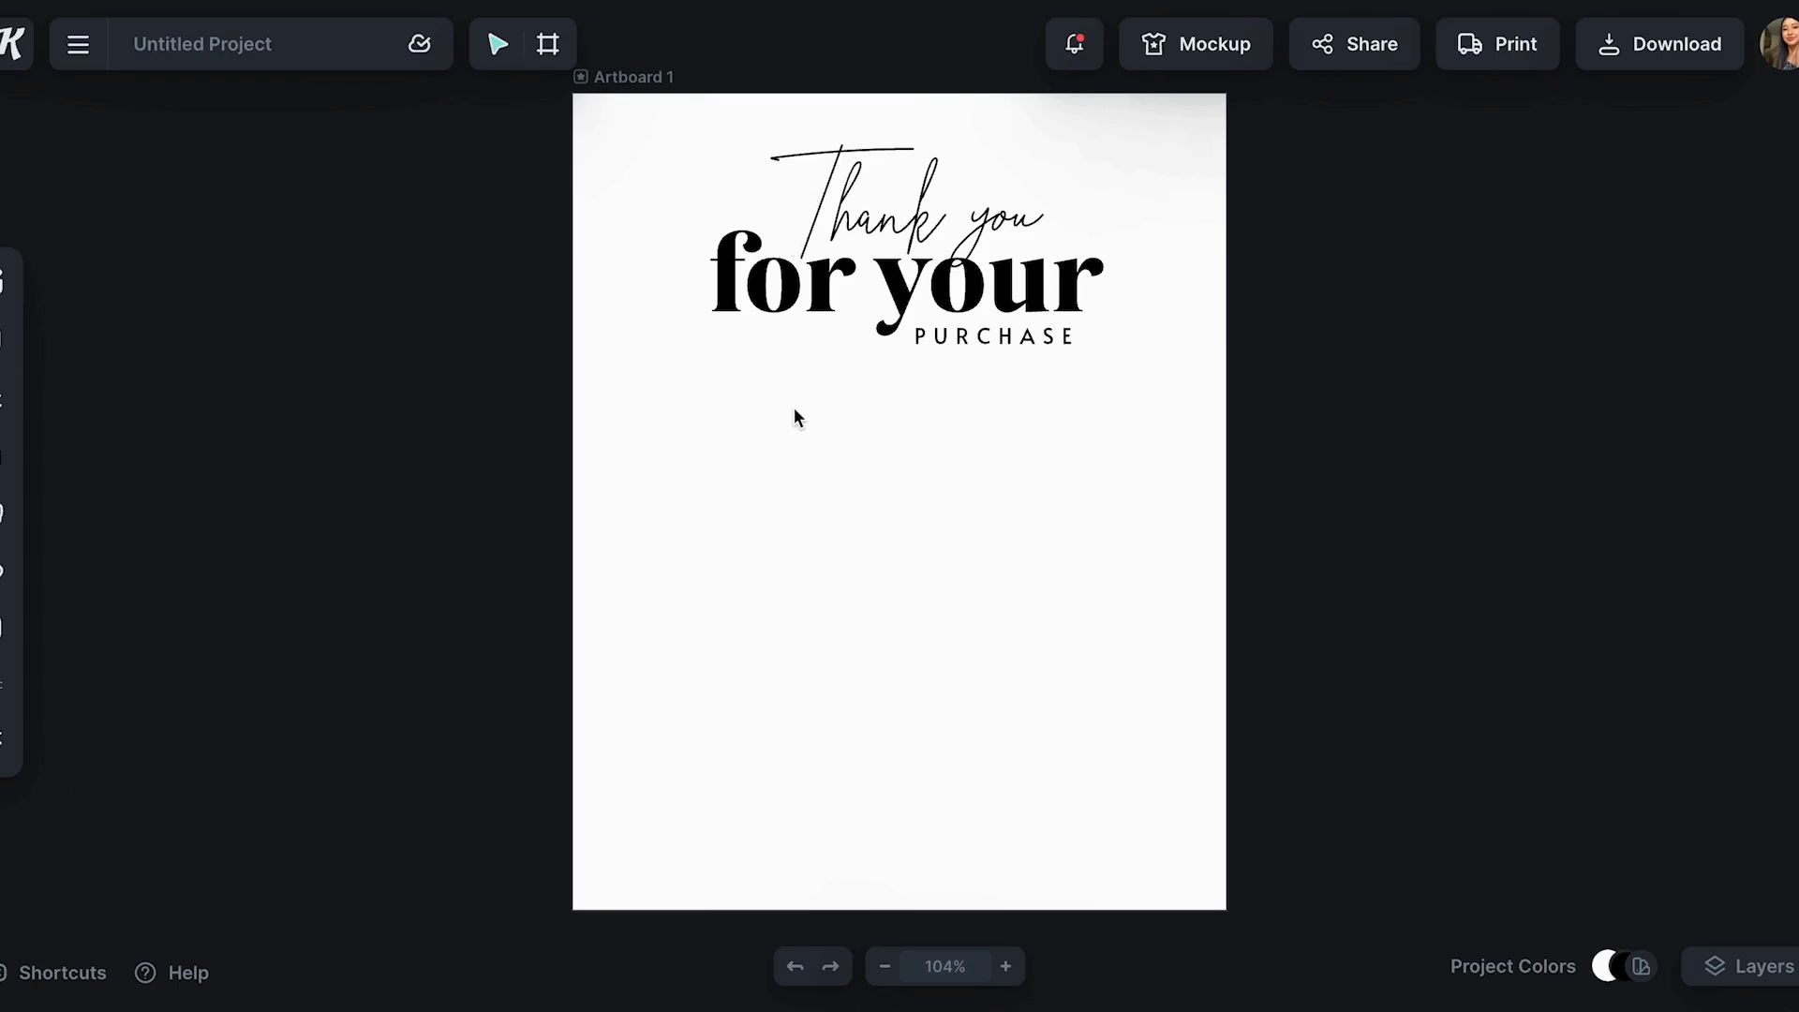
- Add the "Main Dishes" layout from the Paragraphs text templates below the "Thank you for your purchase" title
click(9, 398)
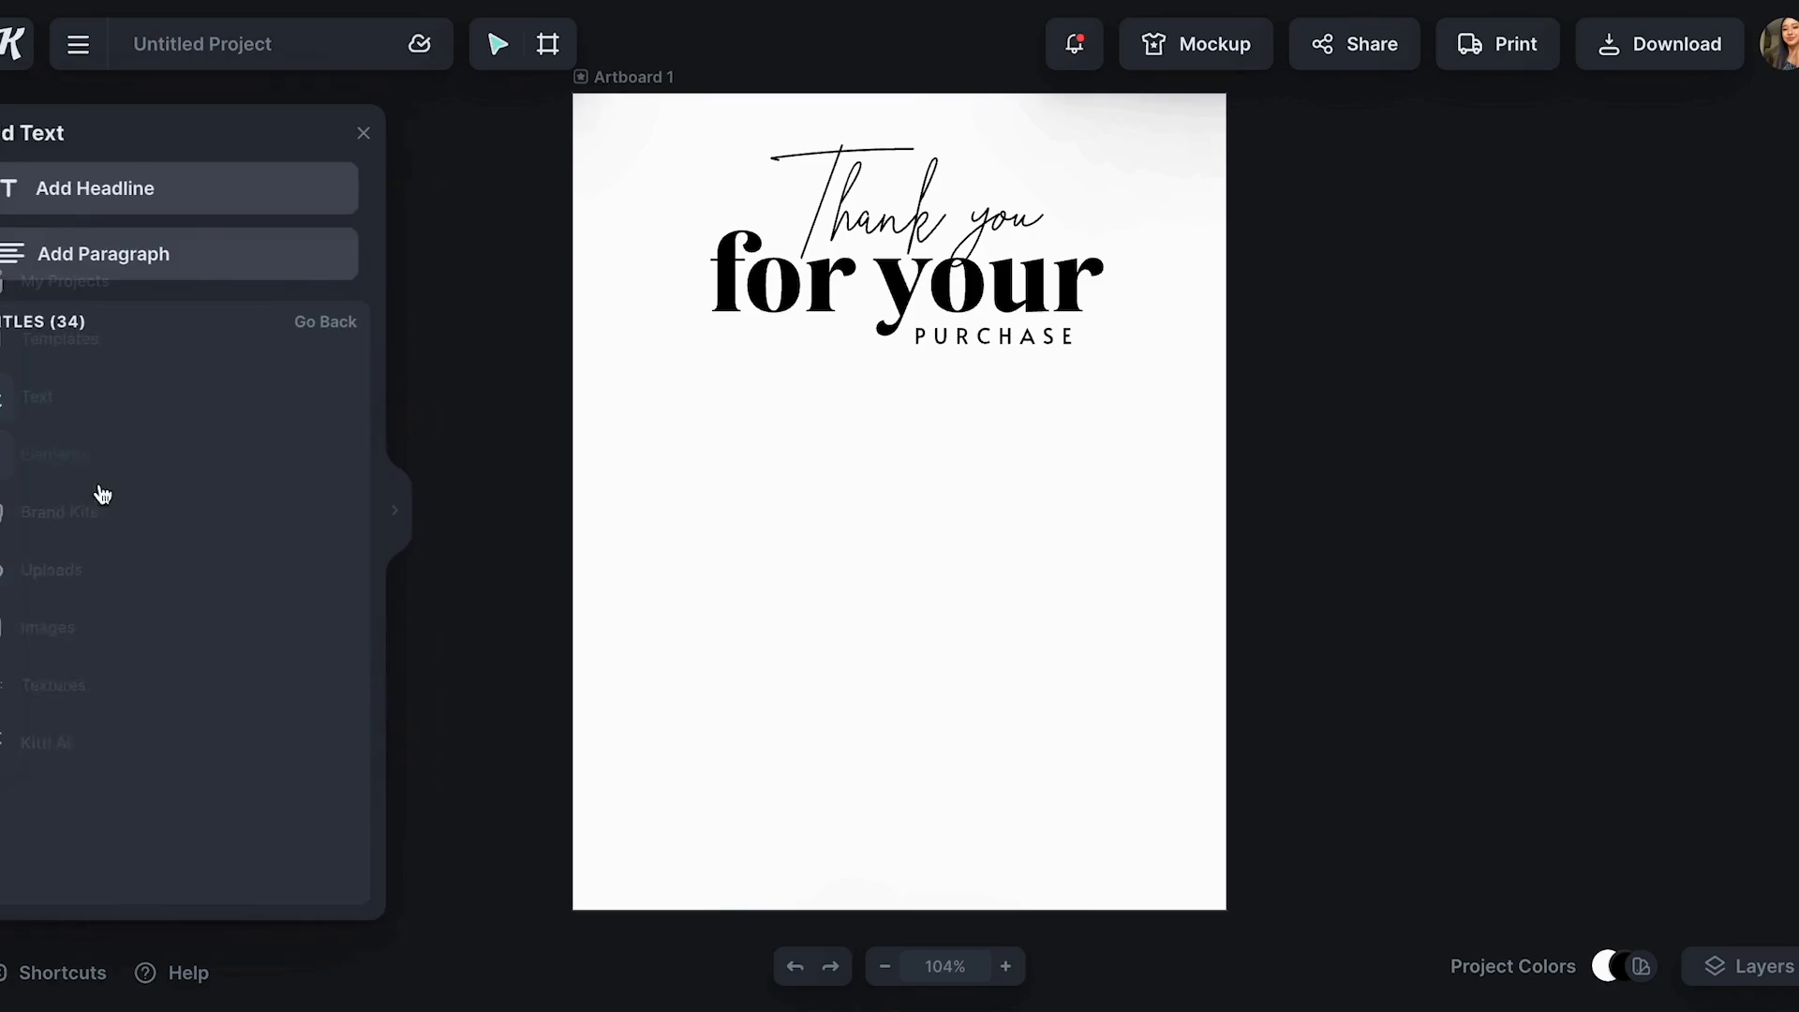
click(374, 323)
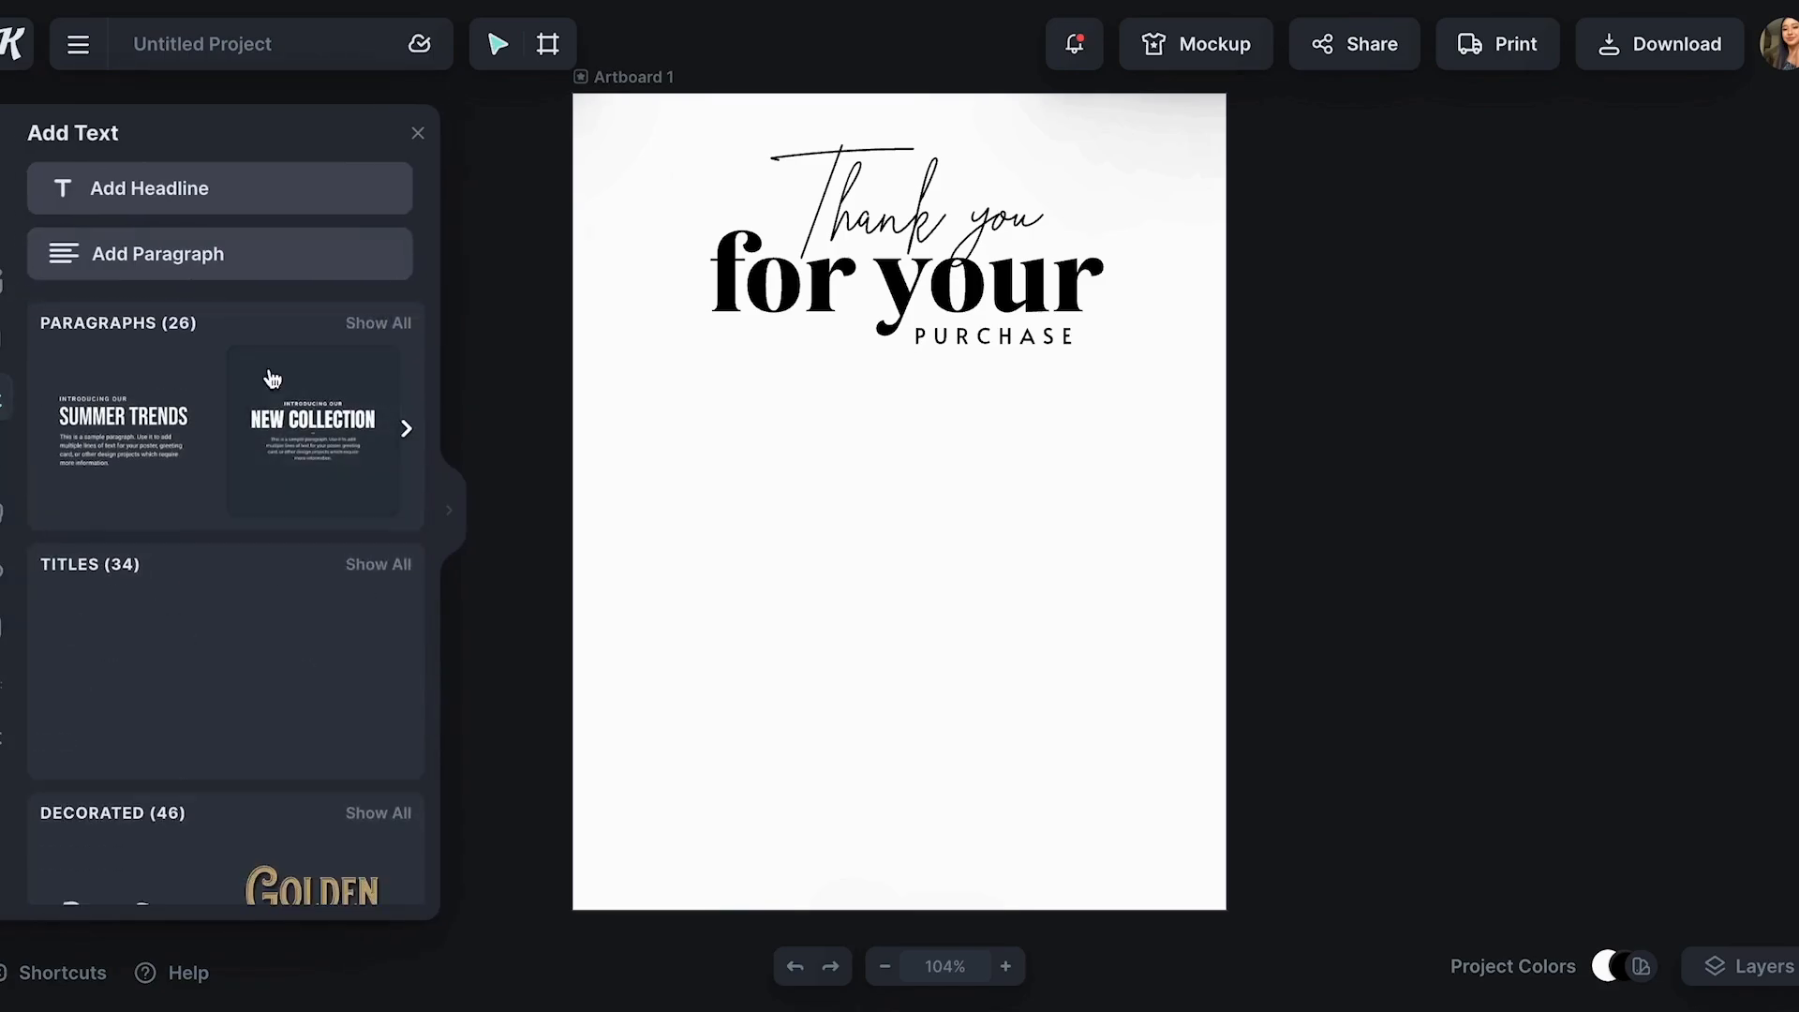
click(375, 323)
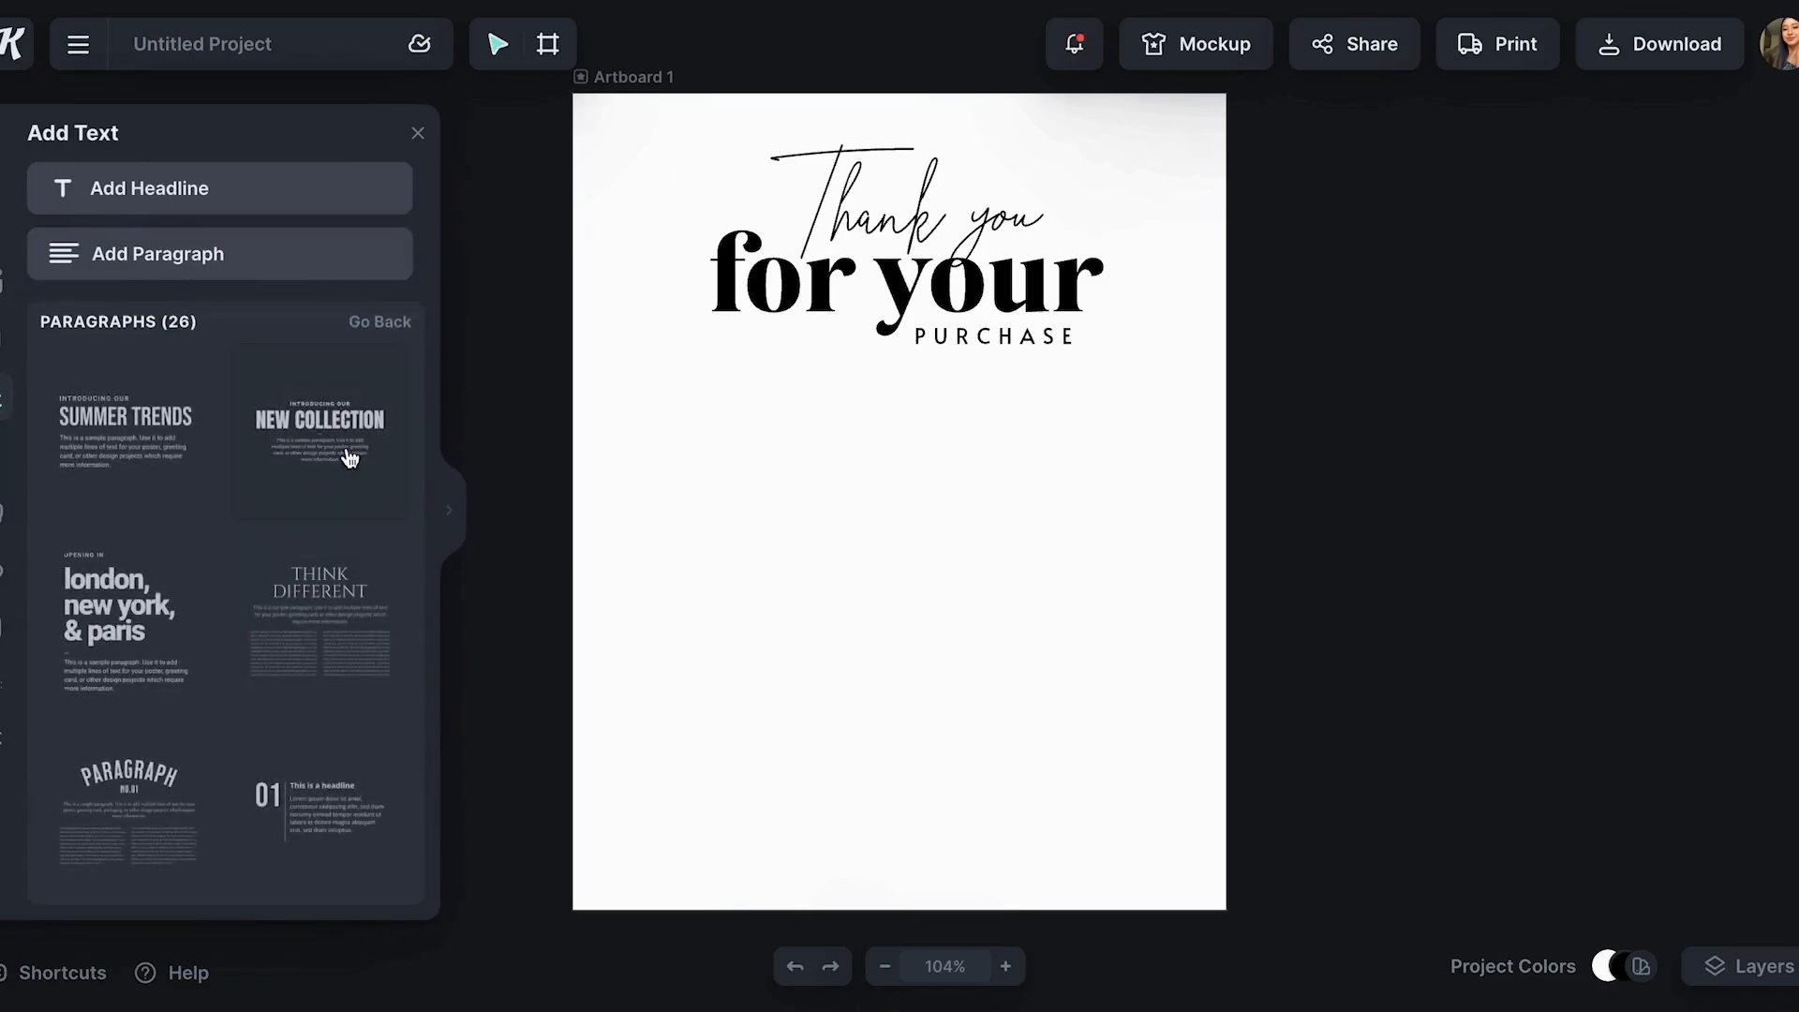
scroll(338, 712, down, 2)
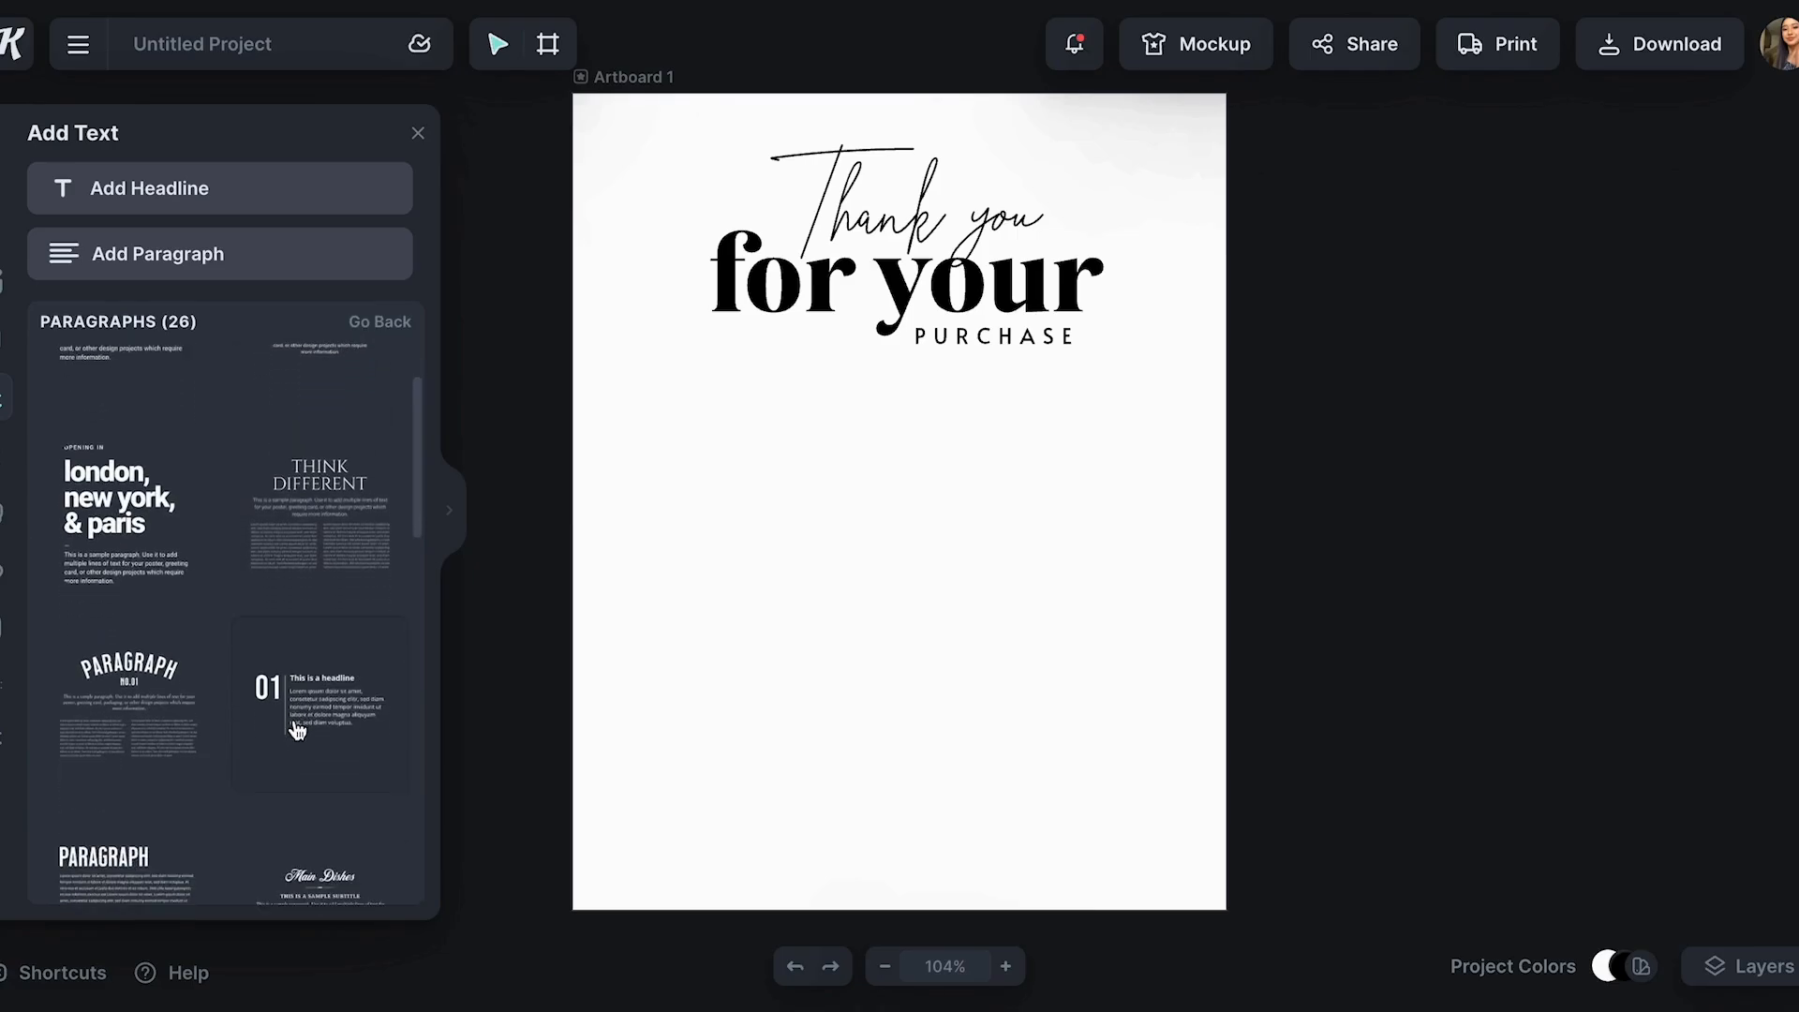
scroll(323, 740, down, 3)
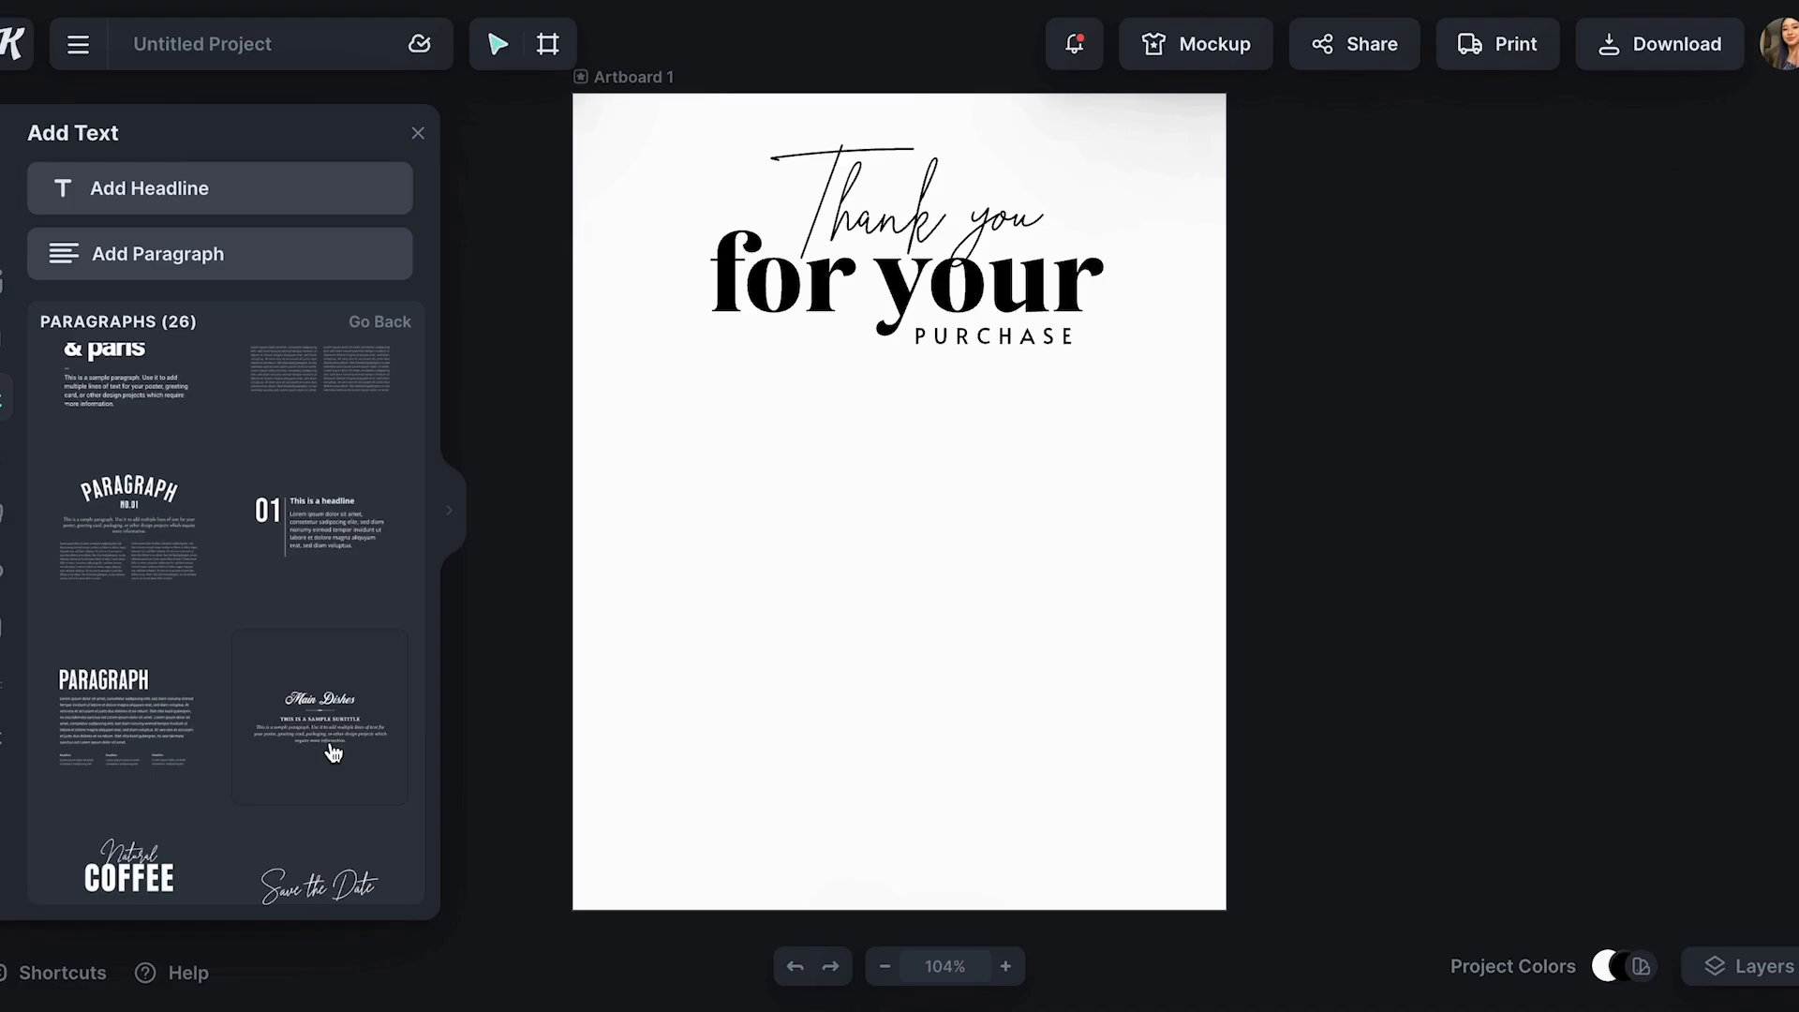
click(377, 730)
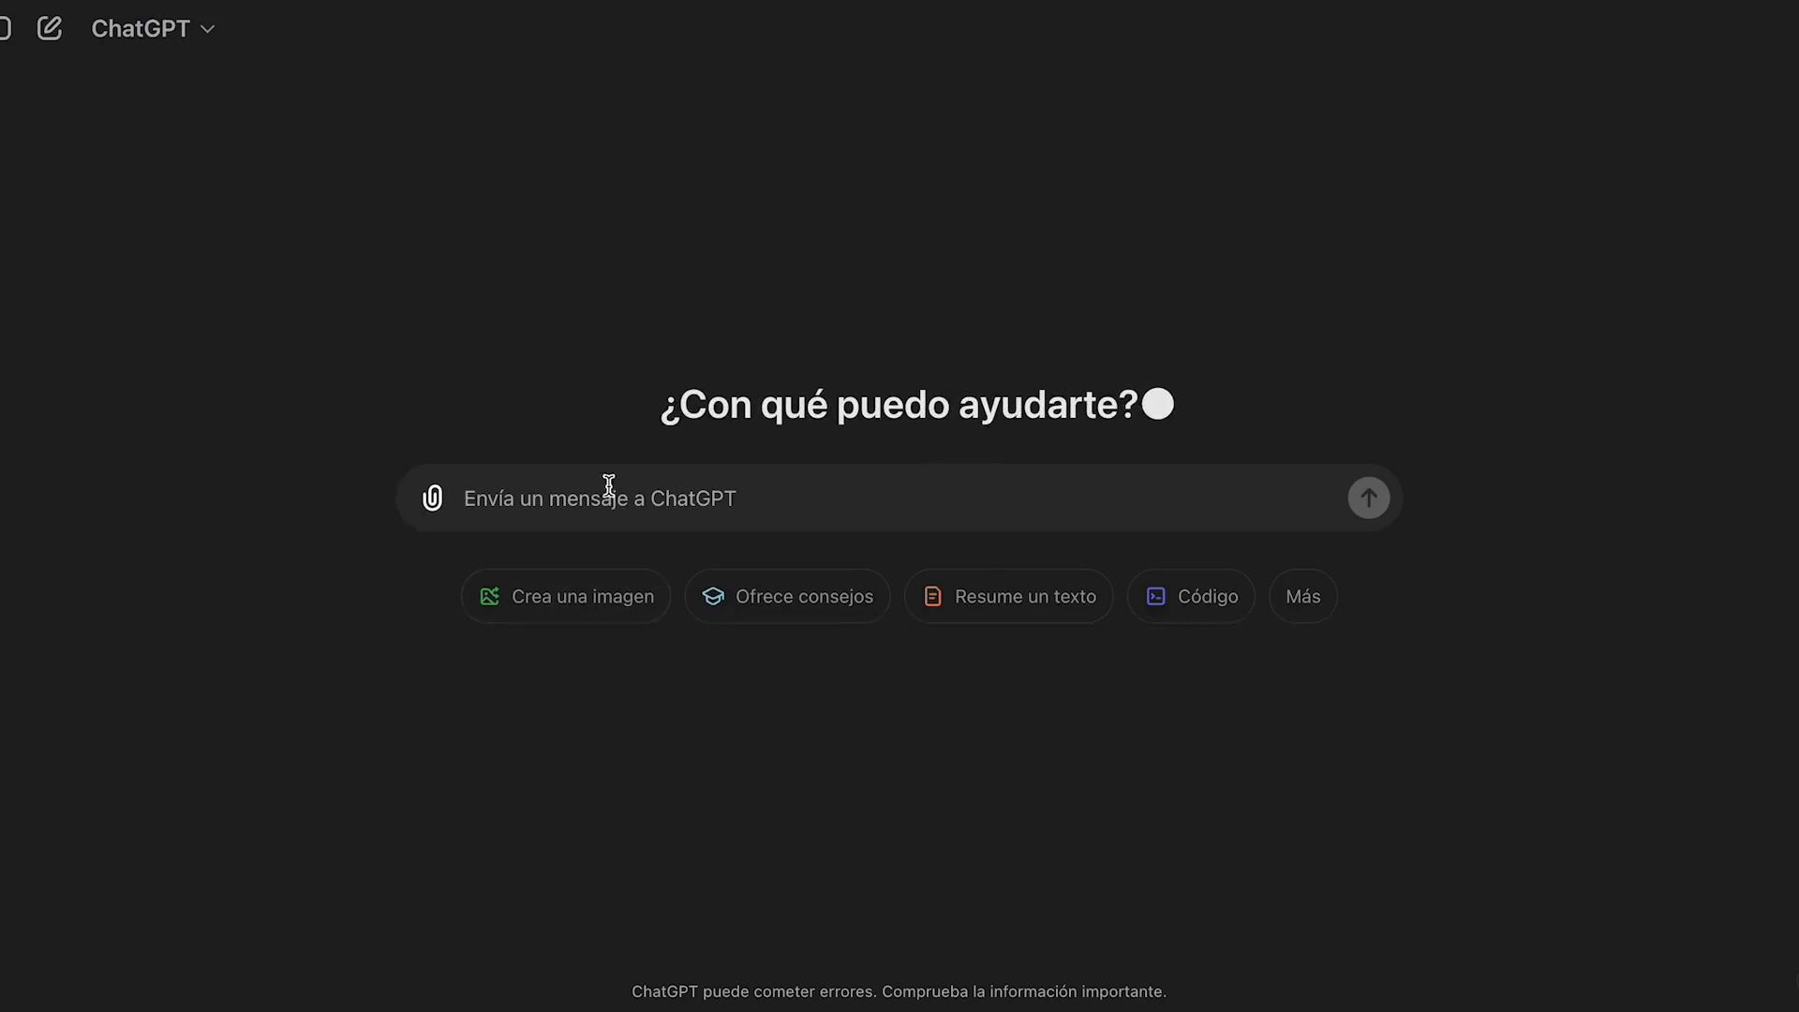
- Switch to ChatGPT and request a card text with the prompt "I sell stickers on etsy make a thank you card mesage delivery"
text(I sell stickers on etsy make a thank you card mesage delivery)
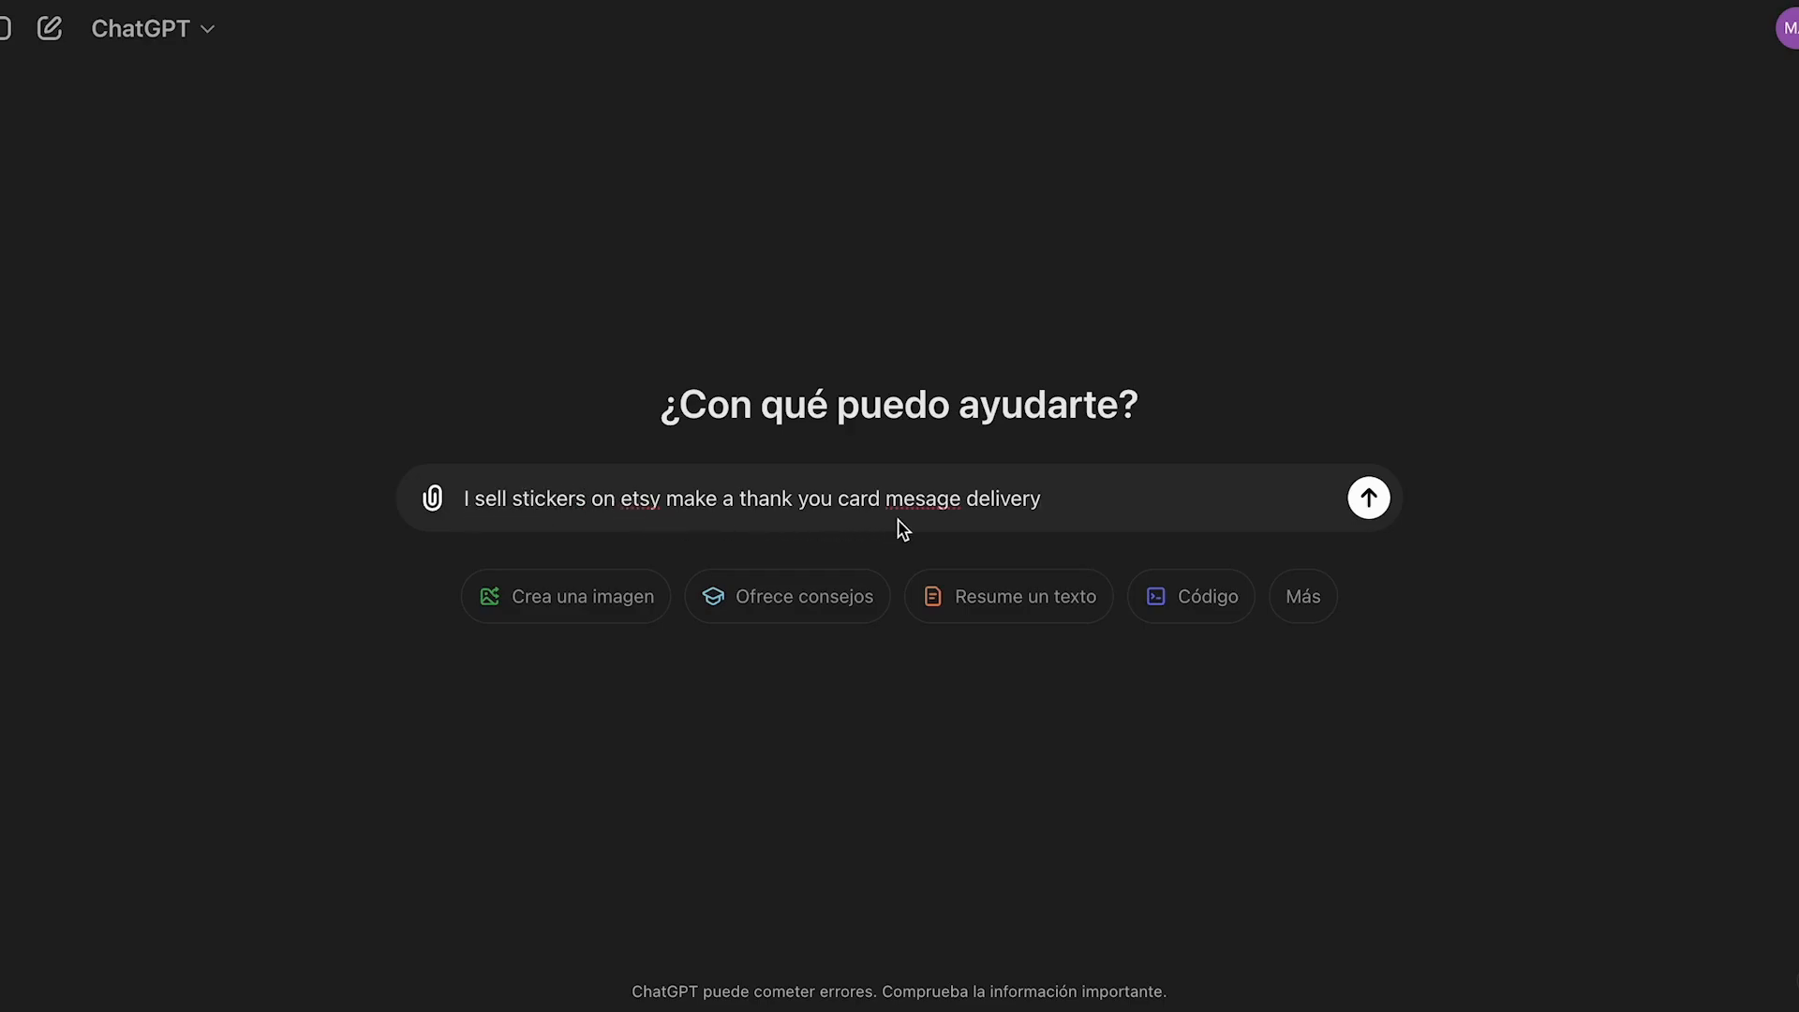
key(Return)
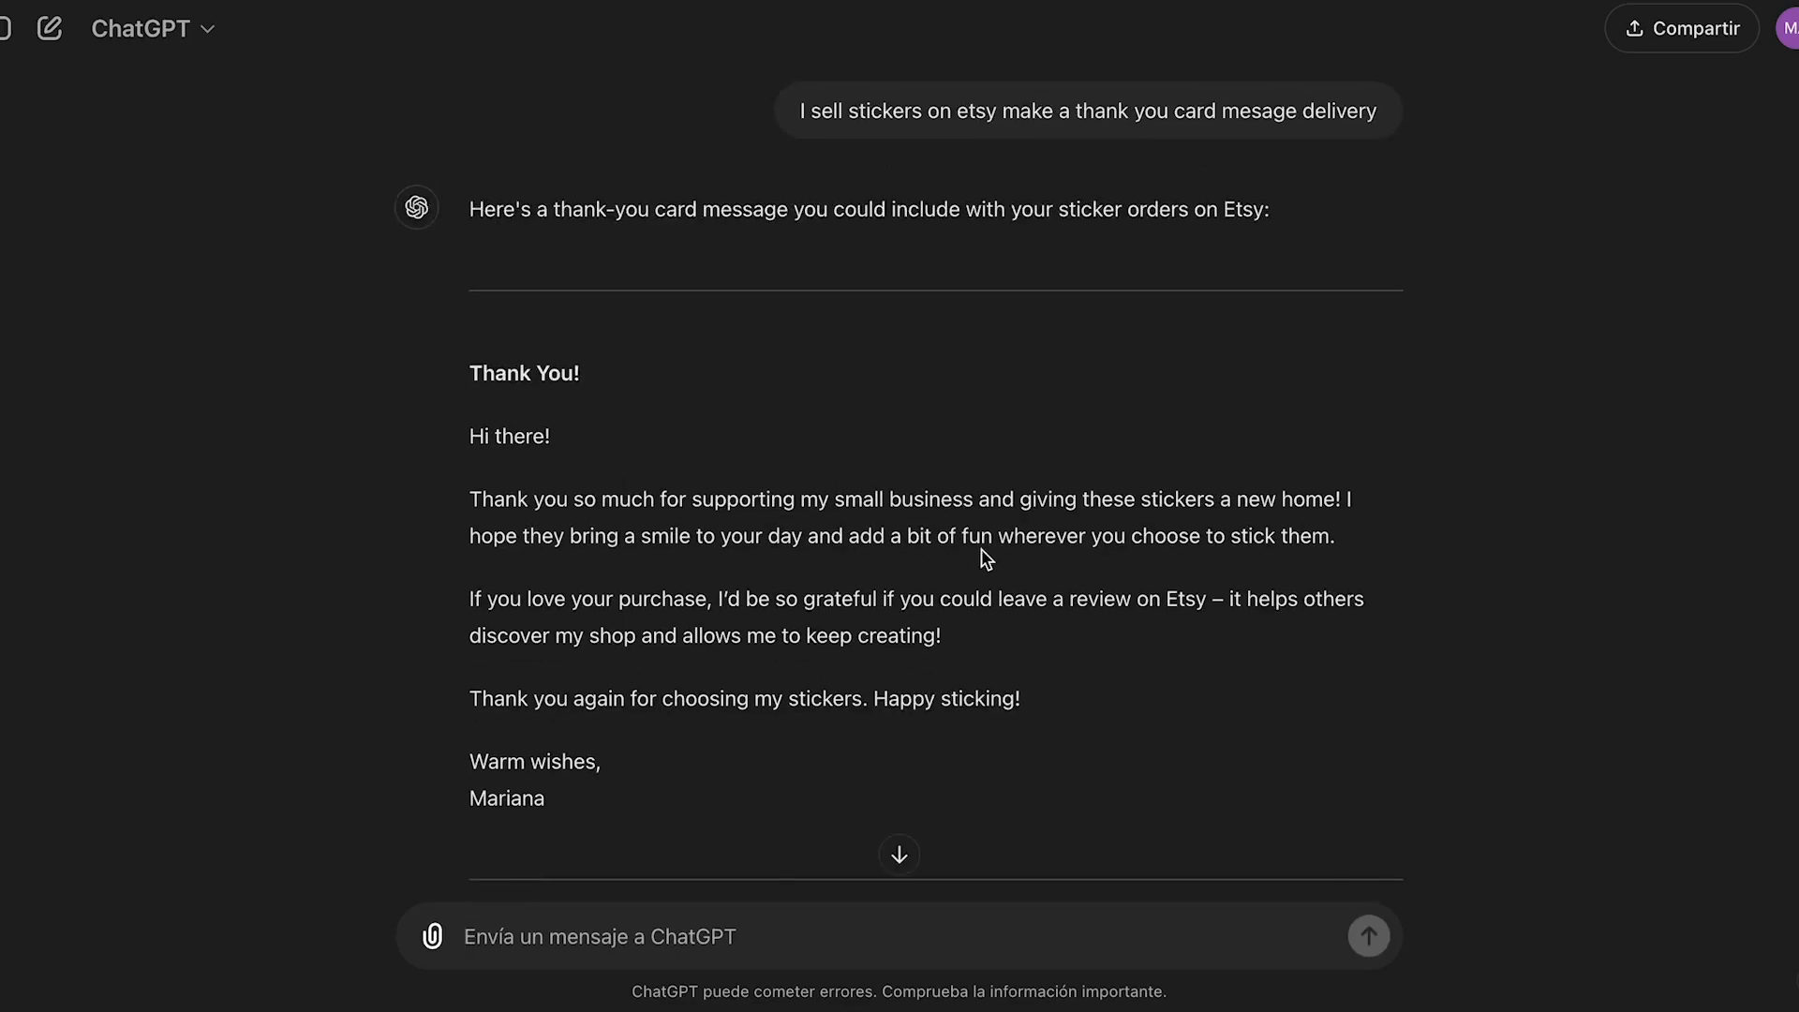
scroll(985, 560, down, 1)
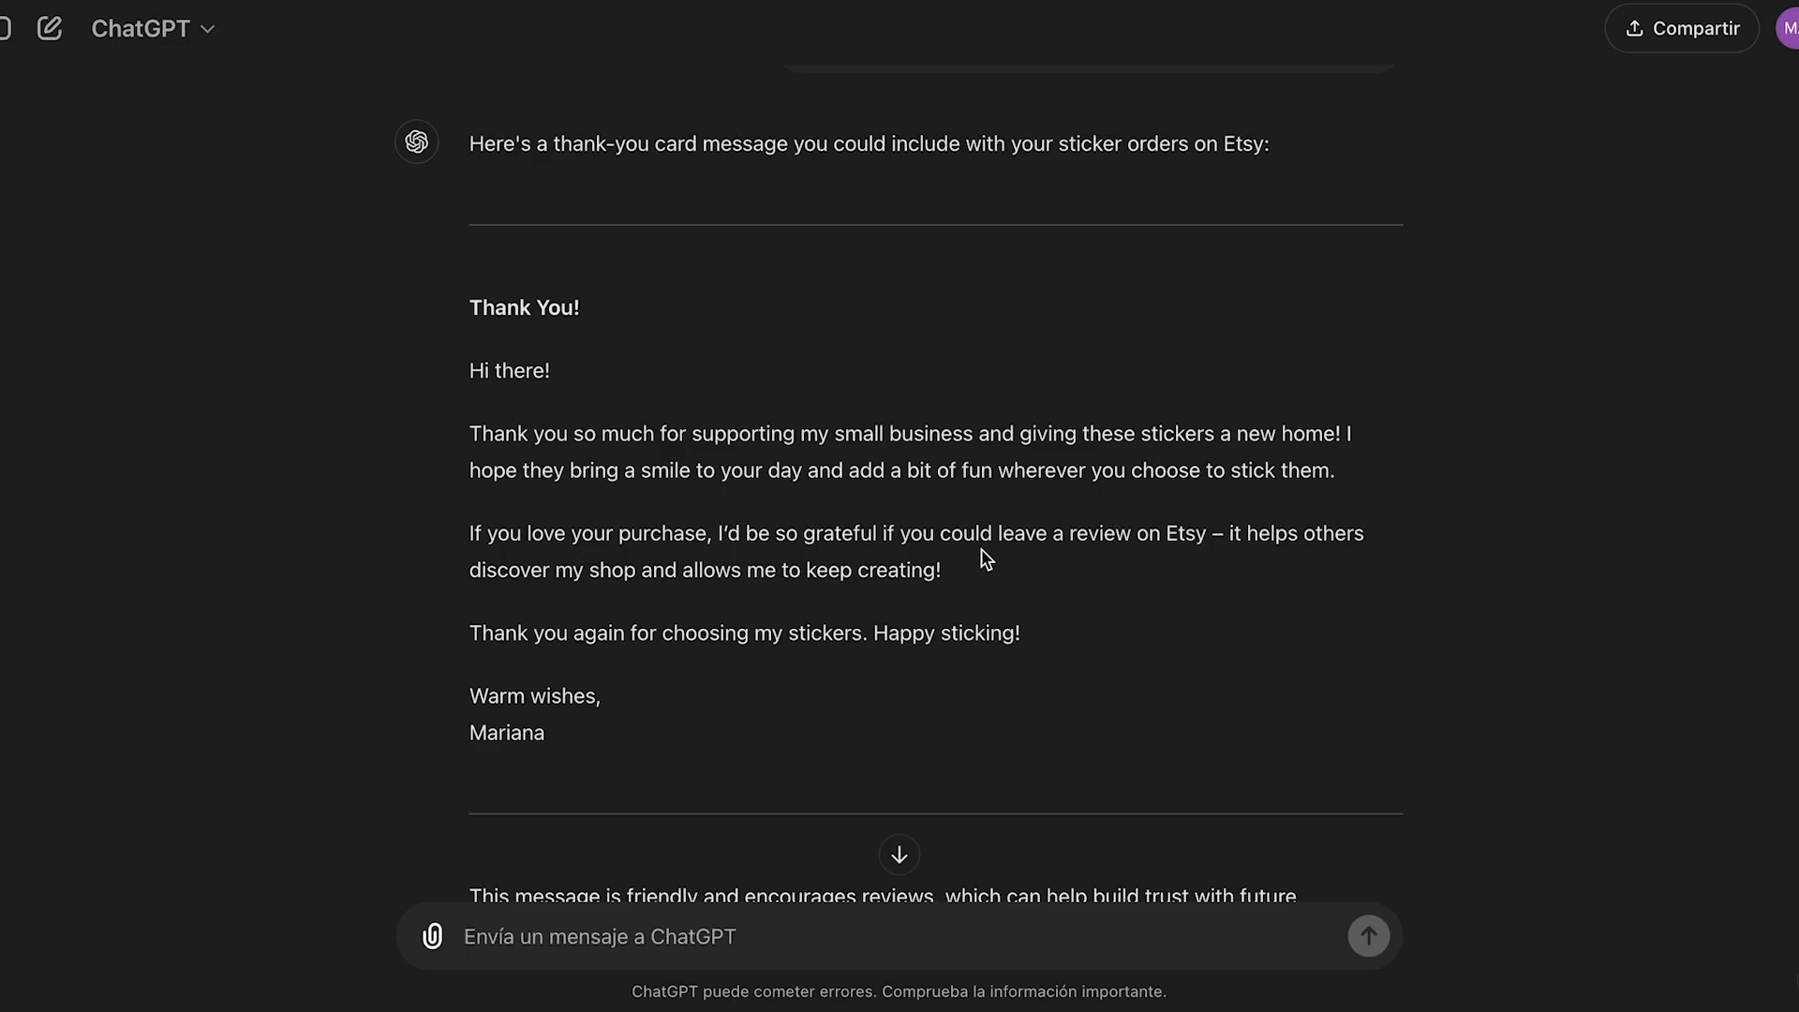
drag(986, 560, 861, 520)
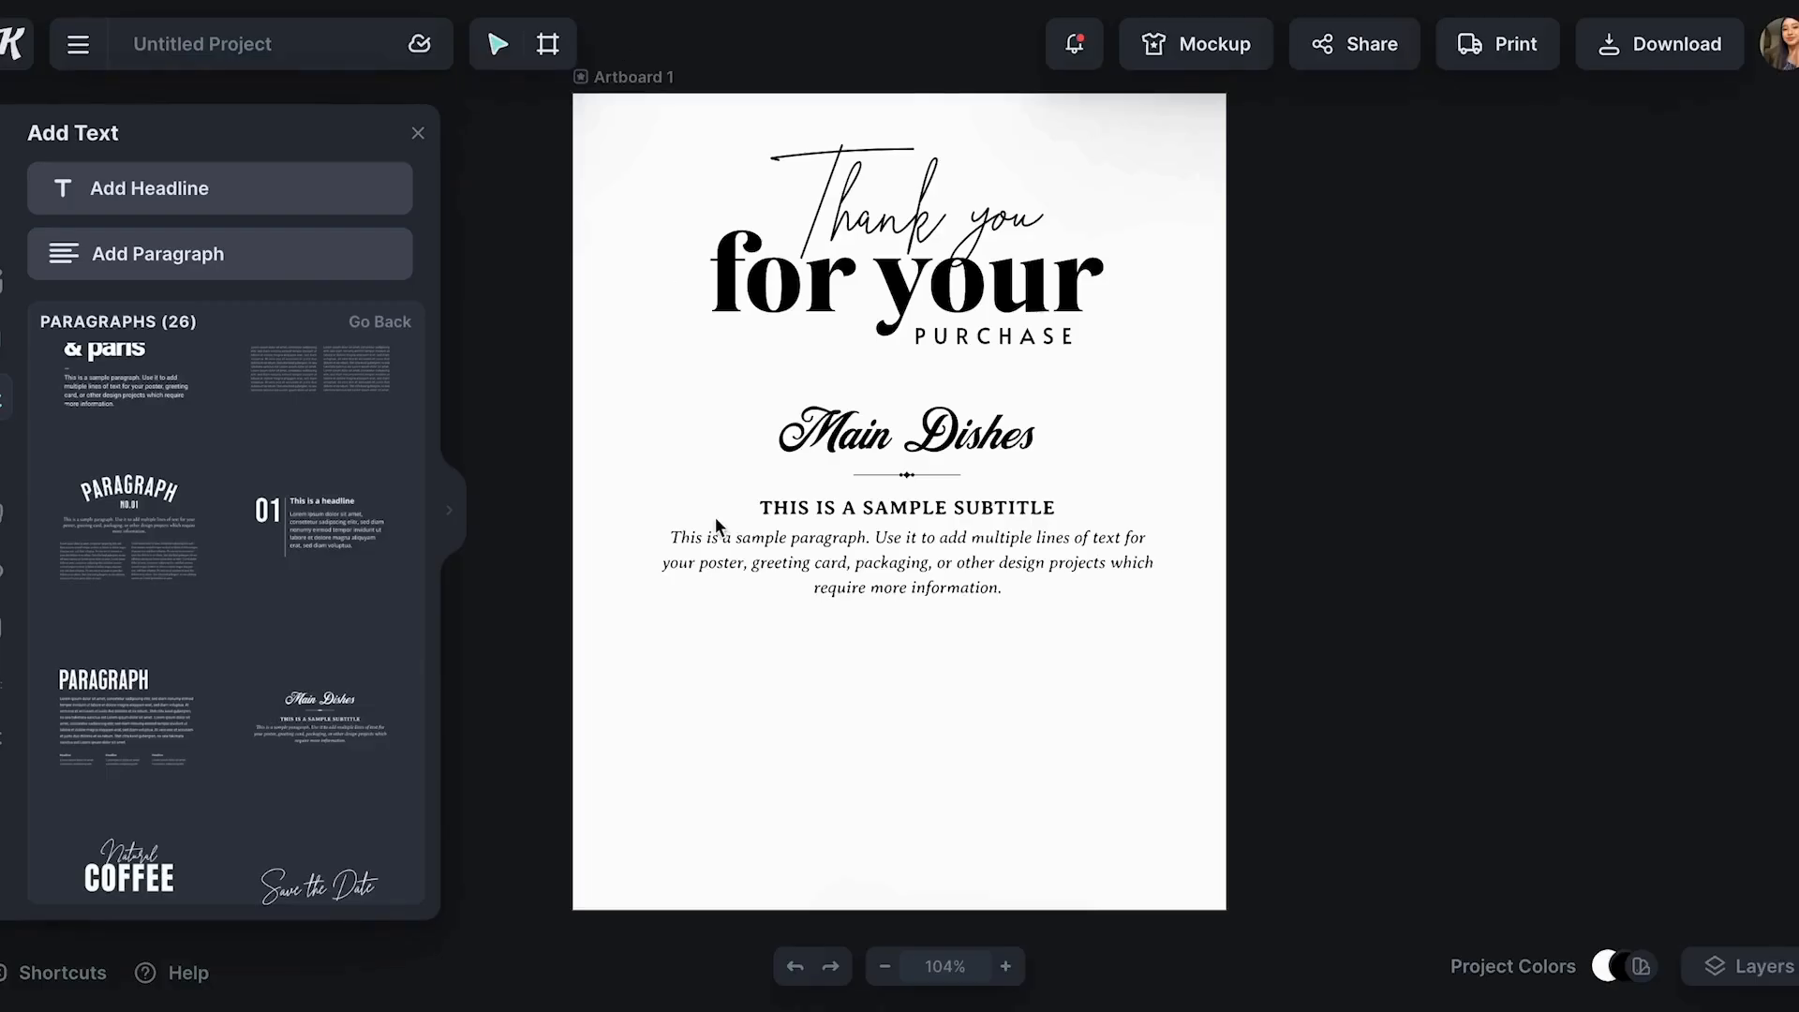
- Back in Kittl, ungroup the "Main Dishes" layout and replace its sample text with ChatGPT's thank-you and Etsy review paragraphs
click(885, 579)
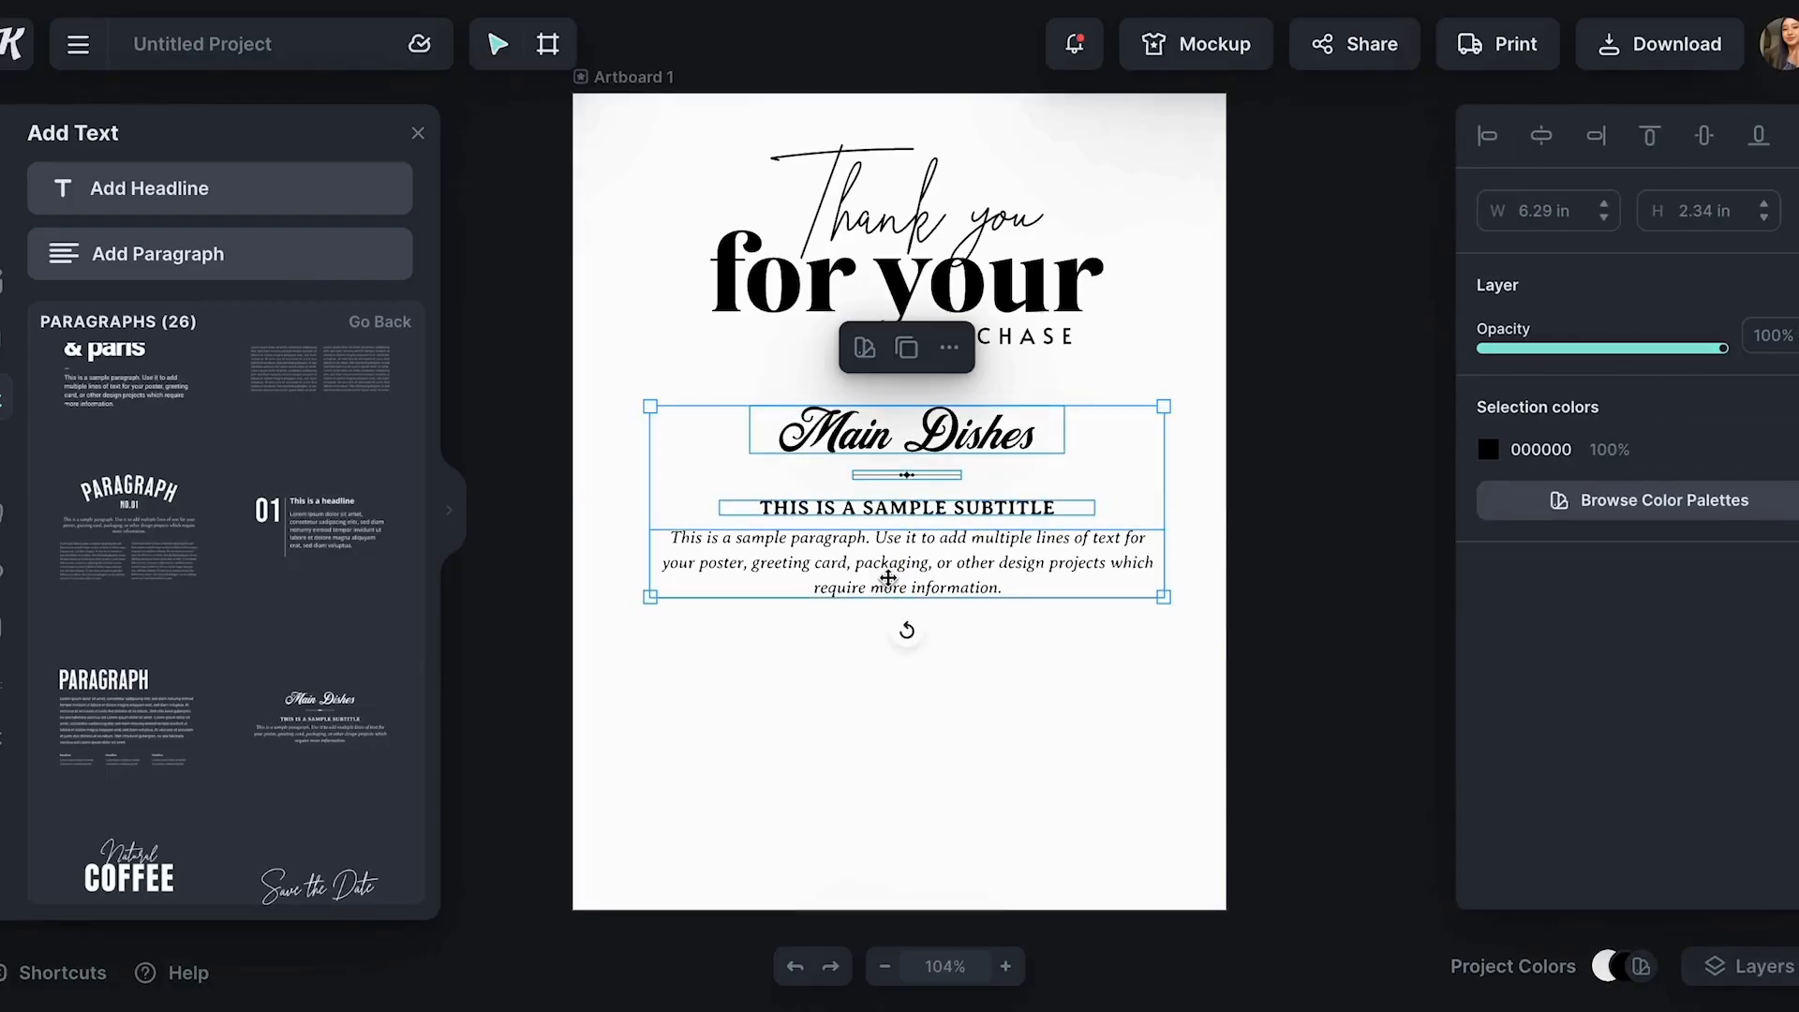
click(948, 349)
click(1085, 457)
click(969, 589)
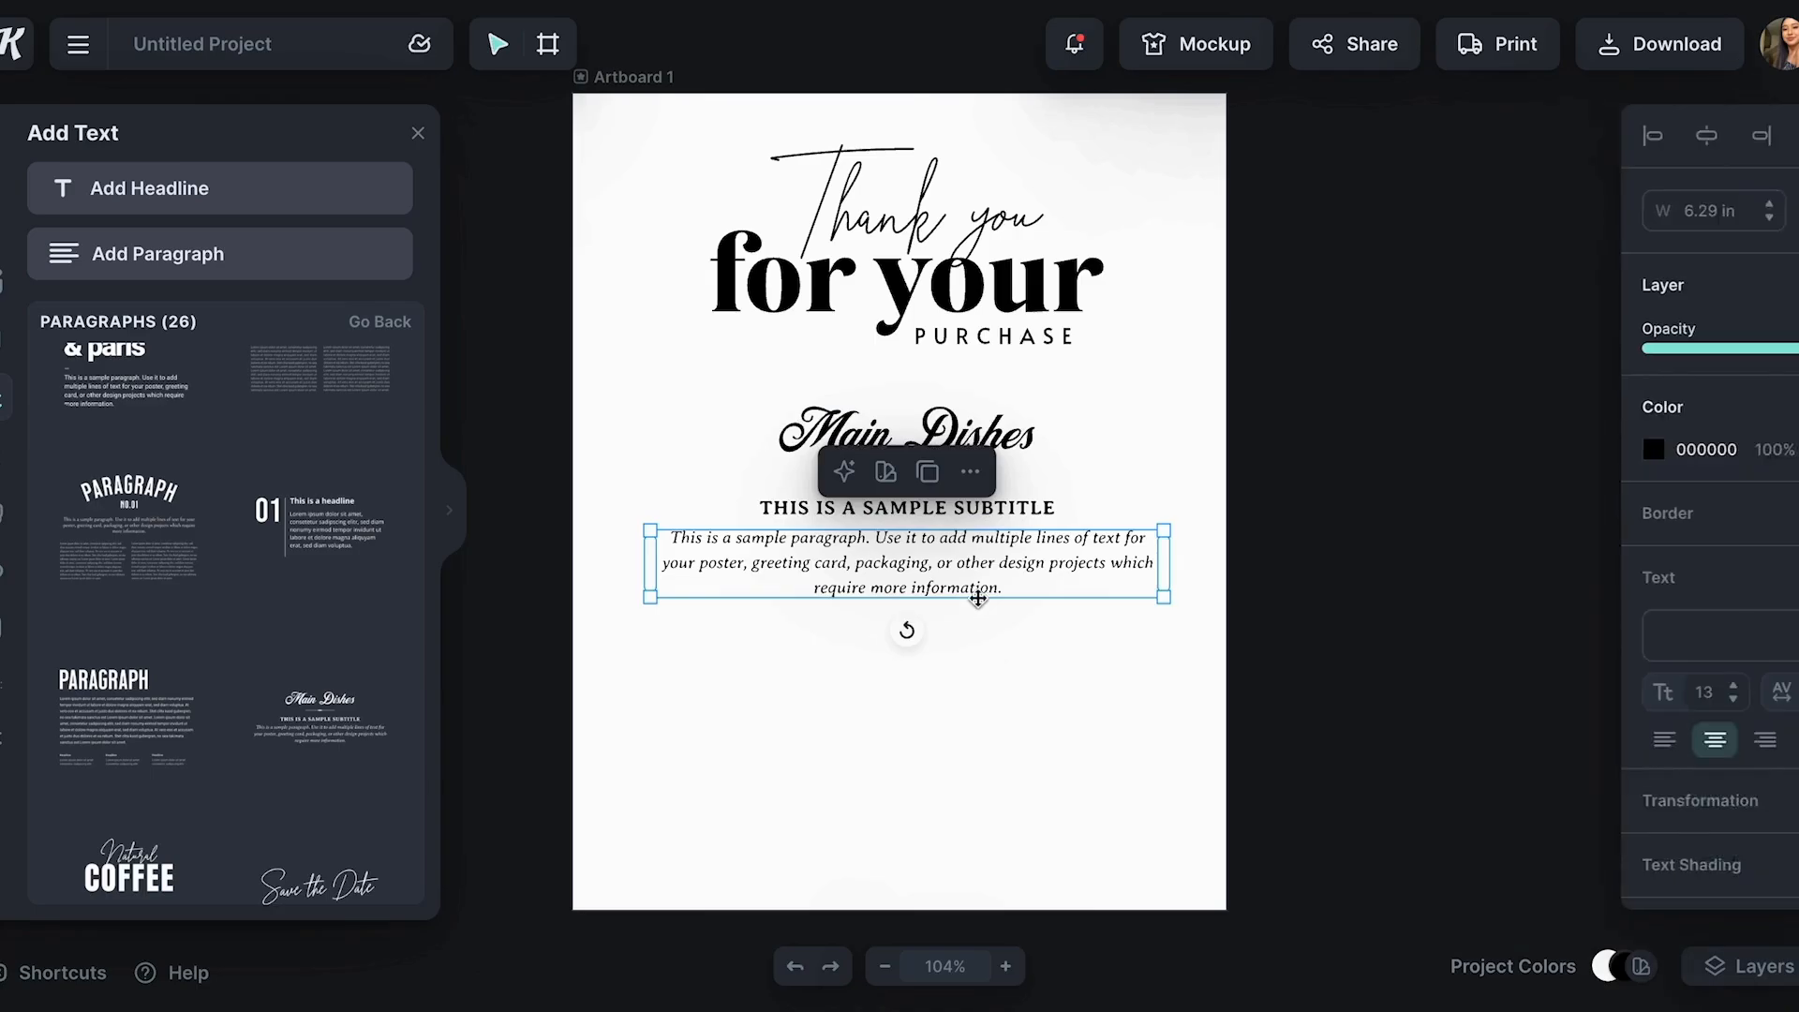
double_click(1001, 589)
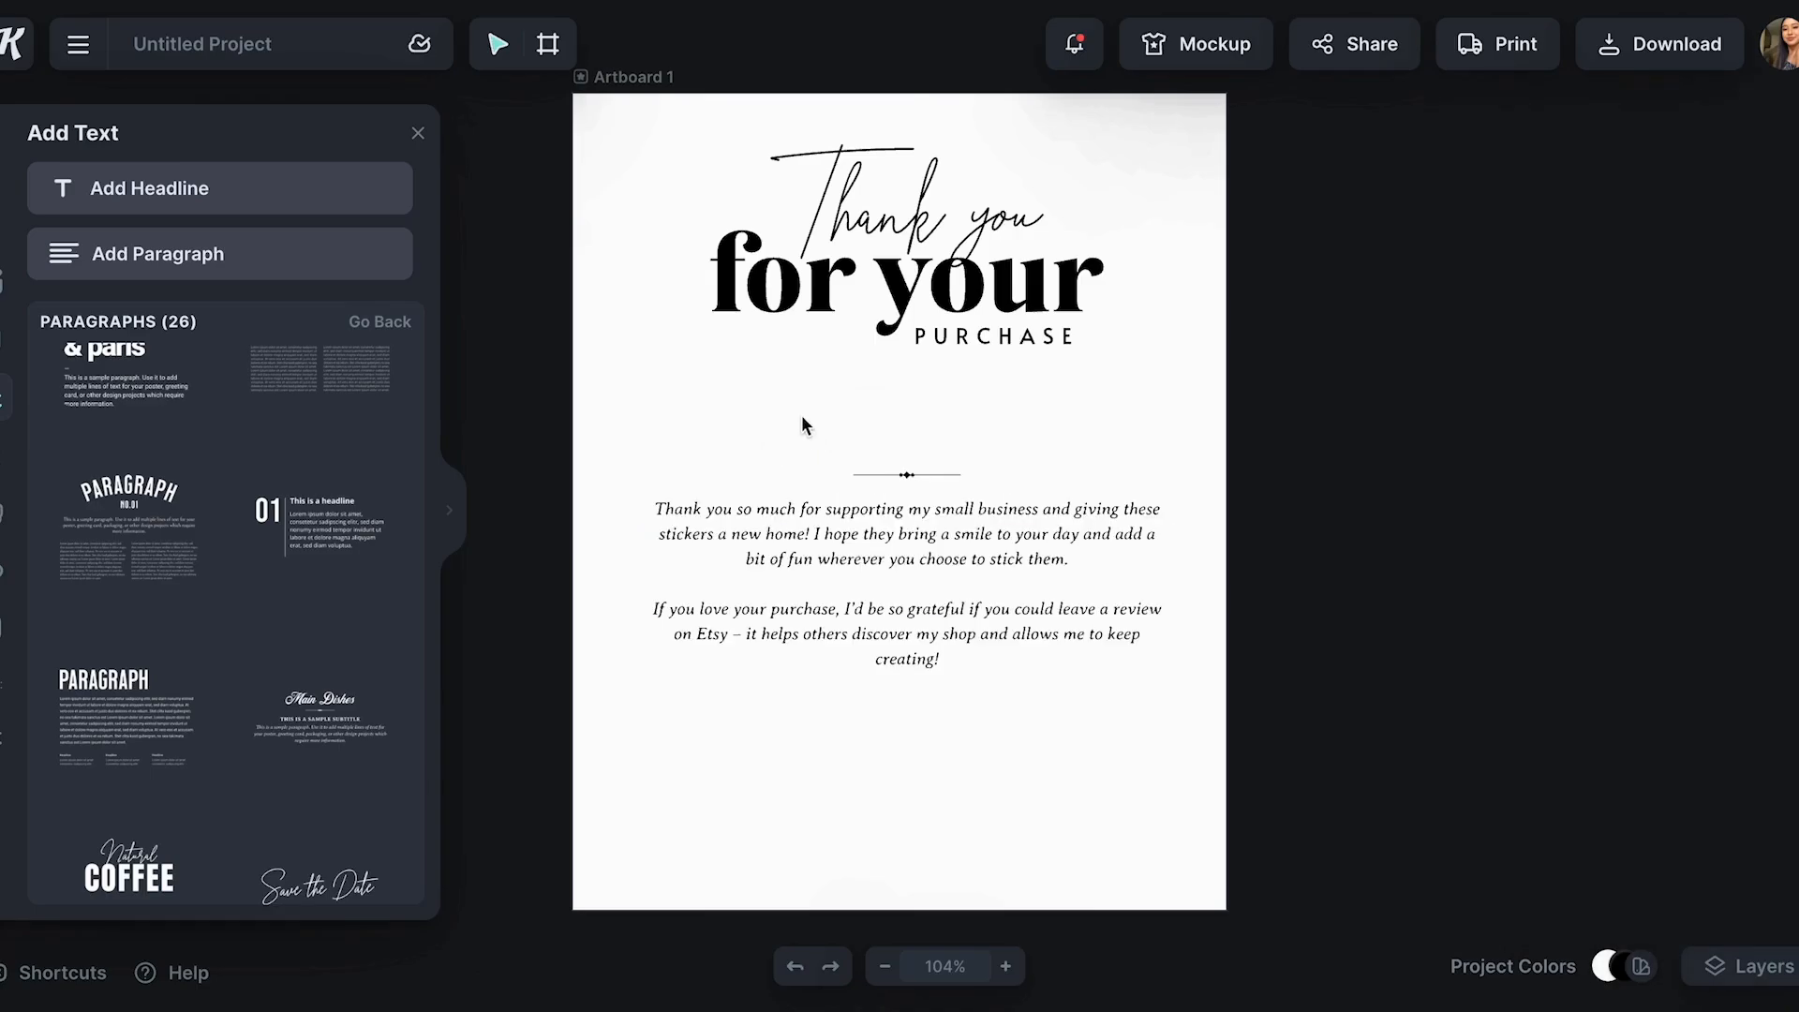
- Delete the "Main Dishes" heading and move the divider and message paragraphs up beneath the "Thank you for your purchase" title
drag(802, 425, 954, 538)
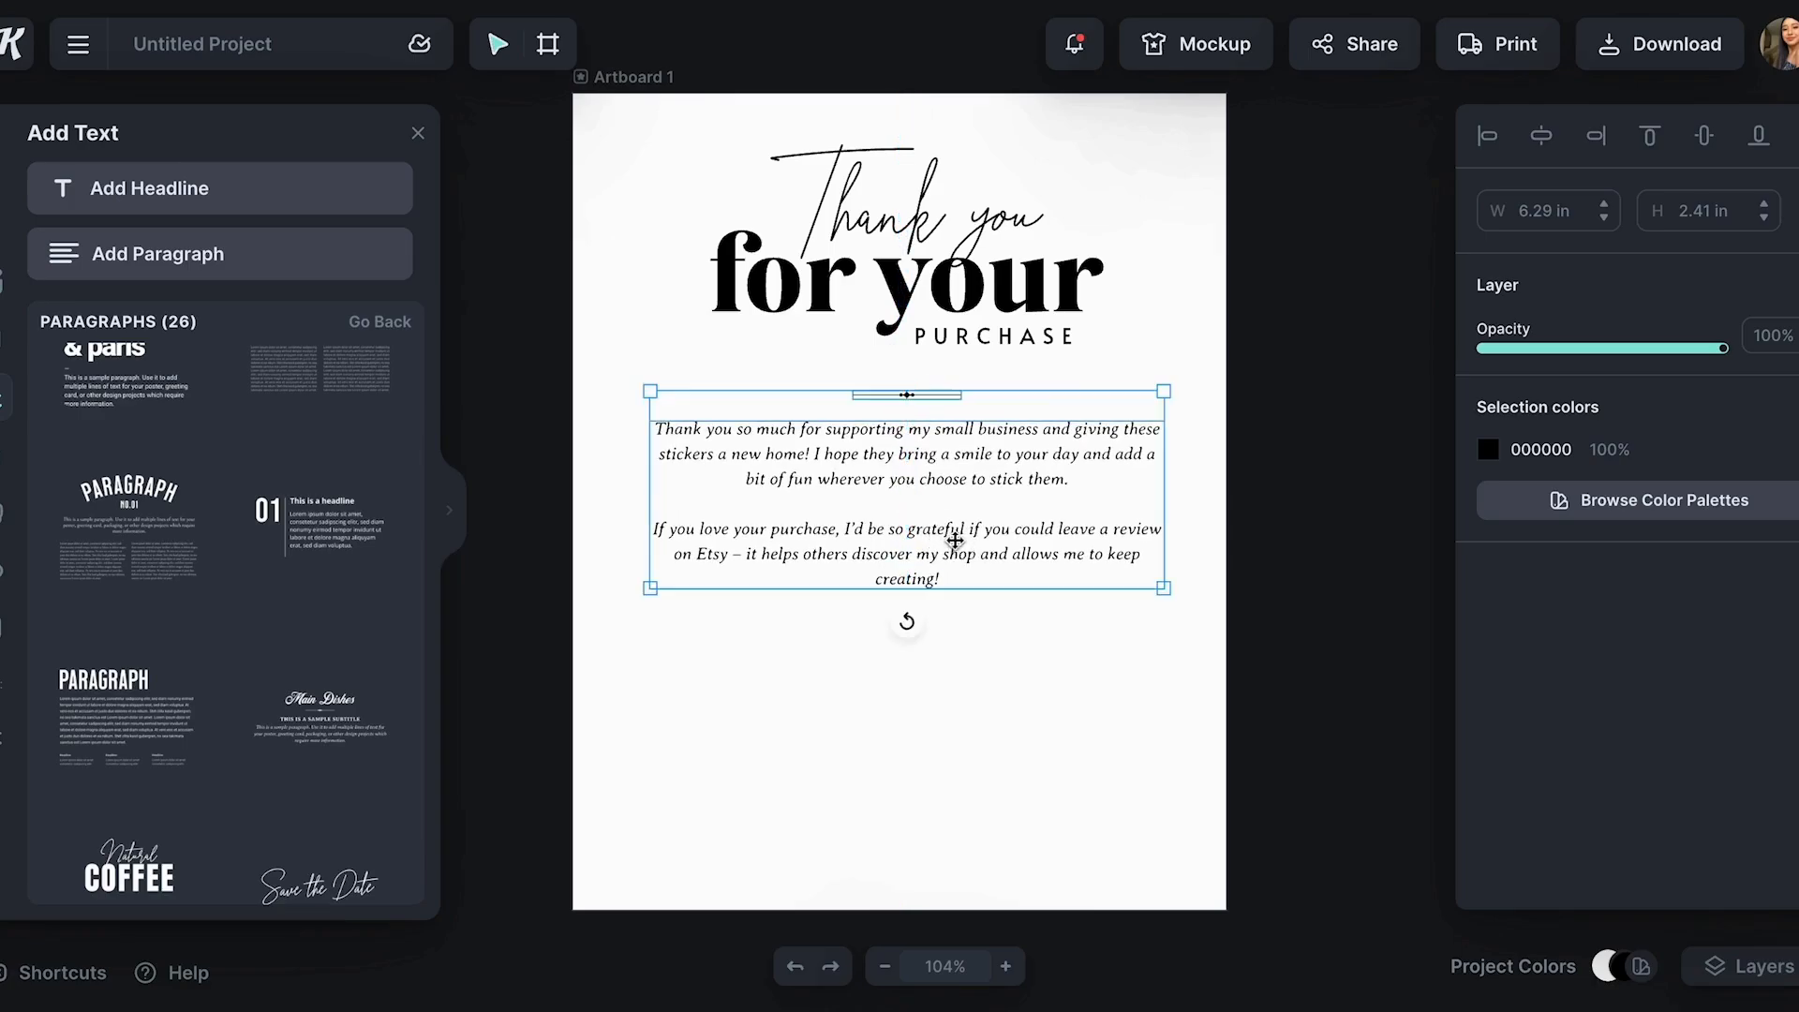
click(1056, 751)
drag(991, 592, 991, 589)
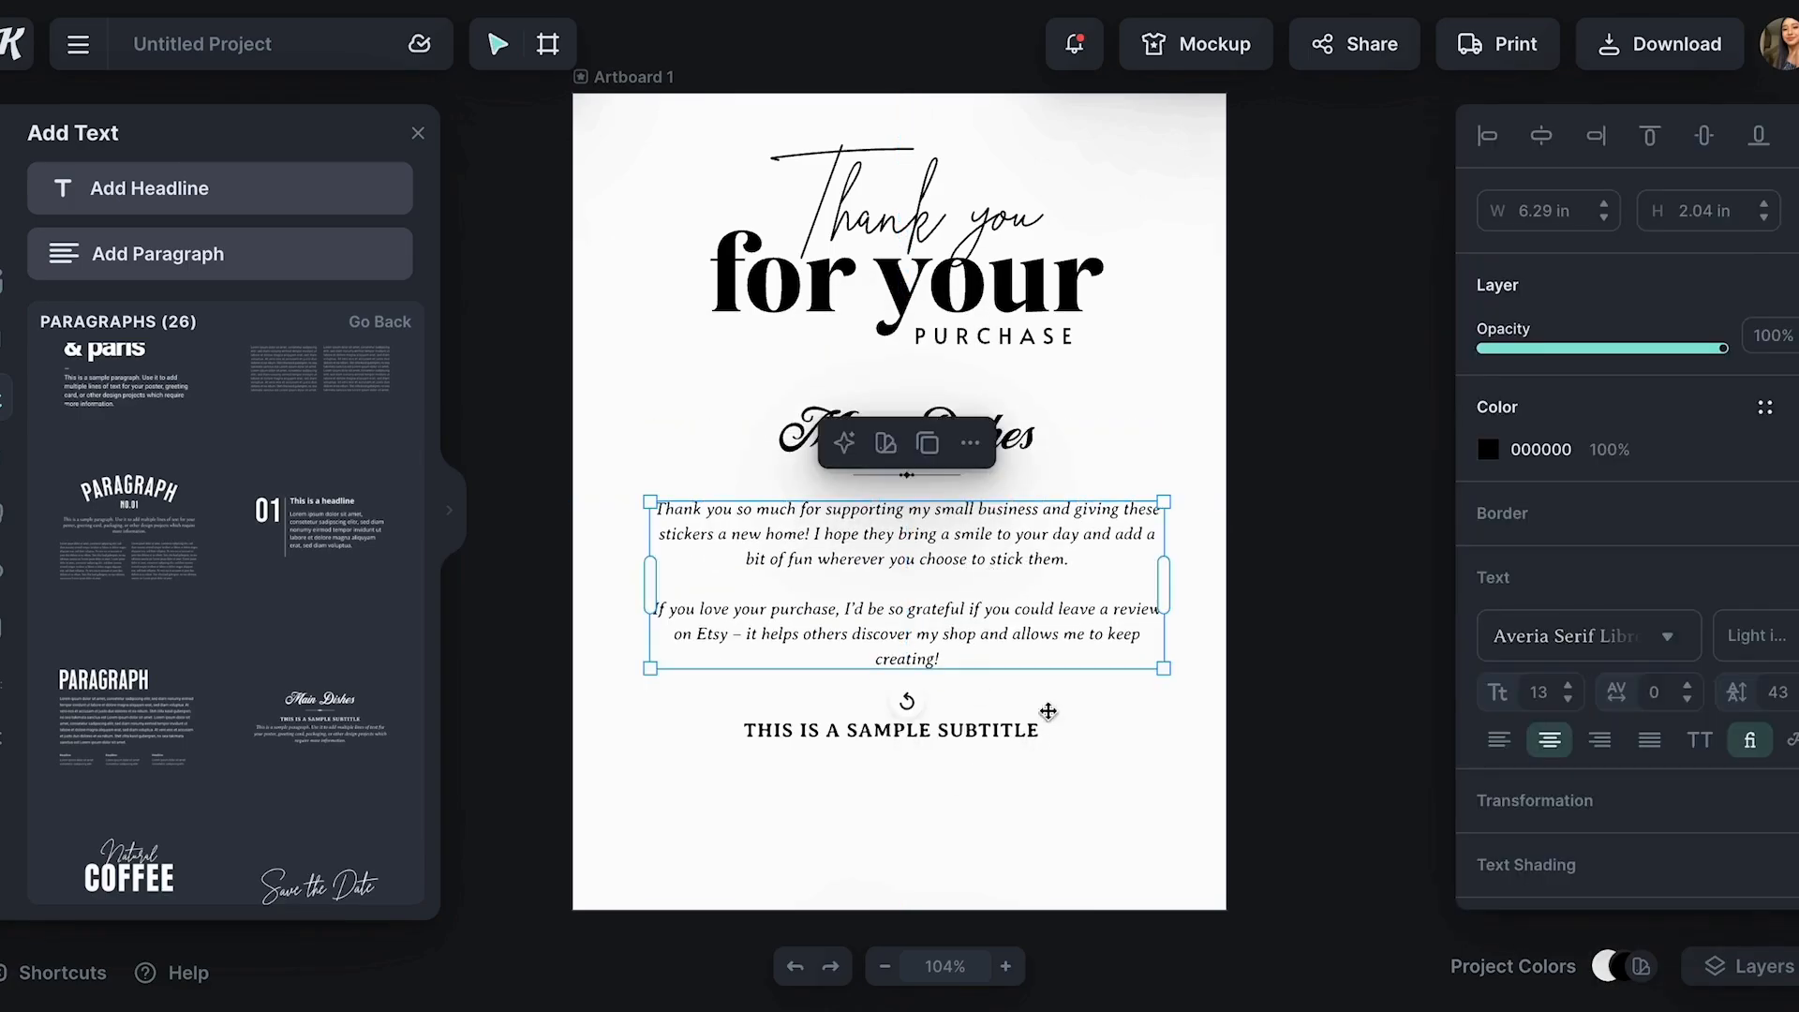
click(1116, 333)
click(820, 436)
key(Delete)
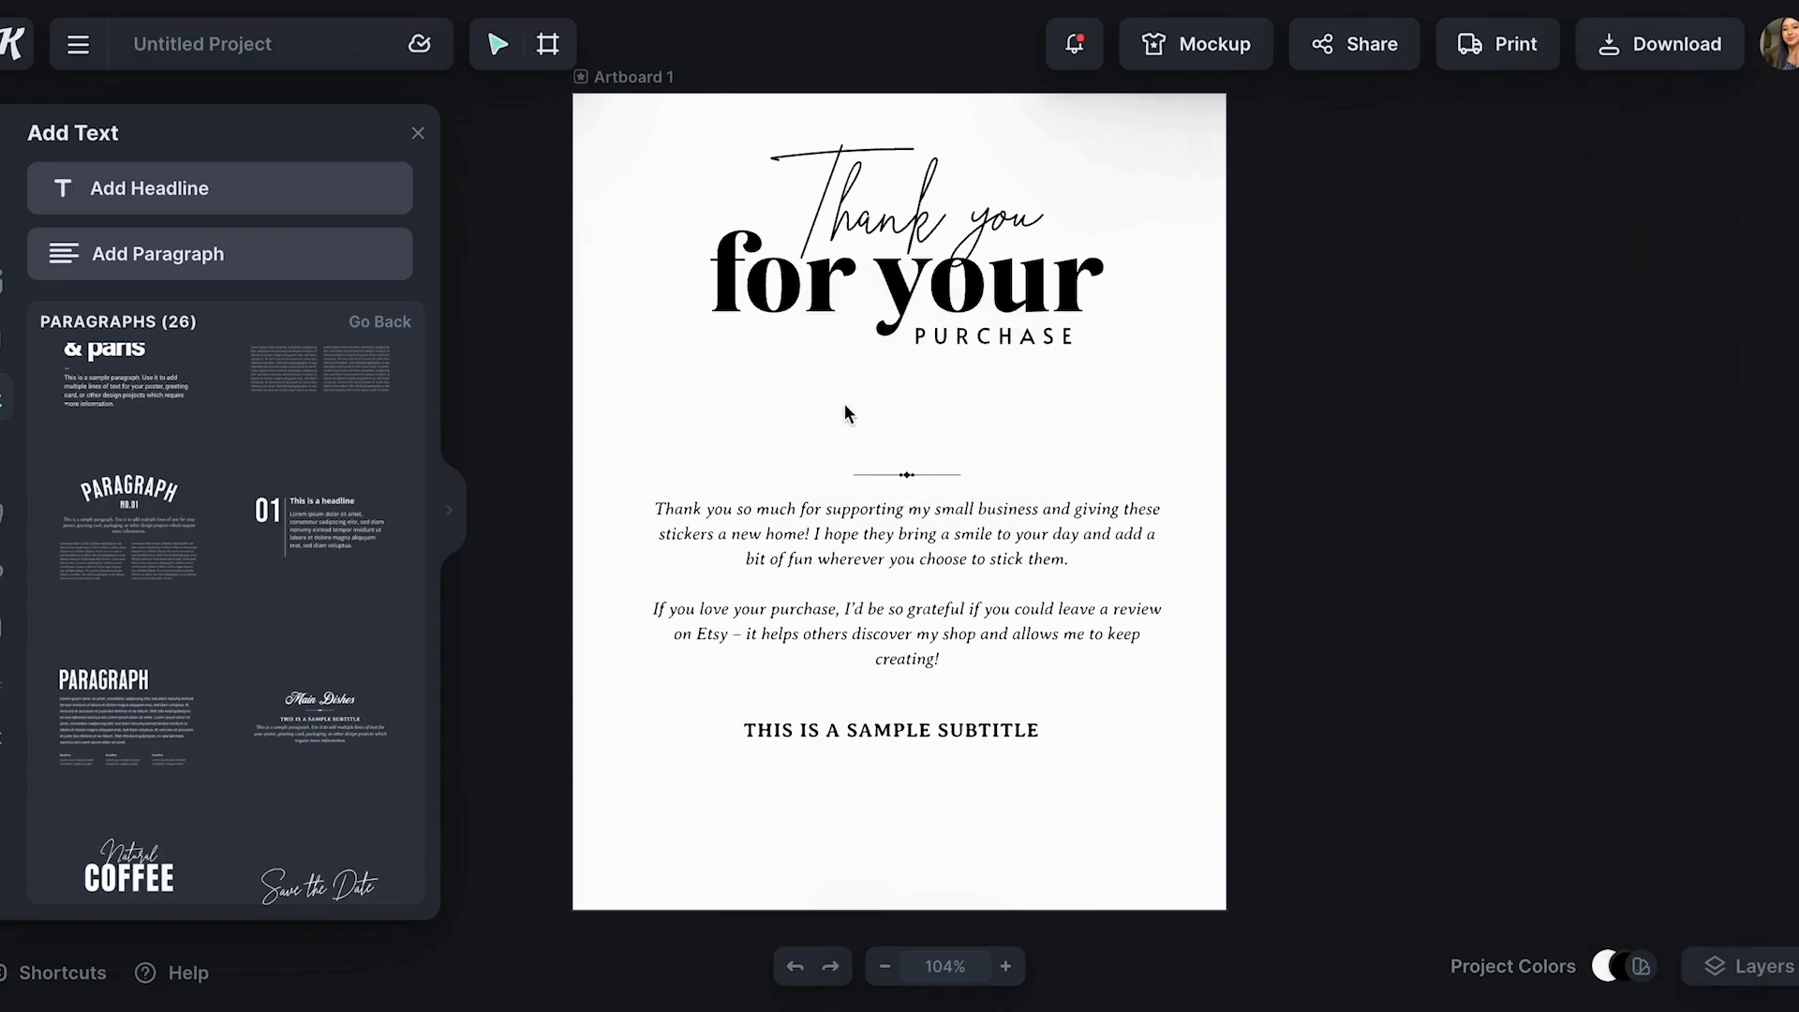
click(932, 652)
drag(933, 651, 934, 584)
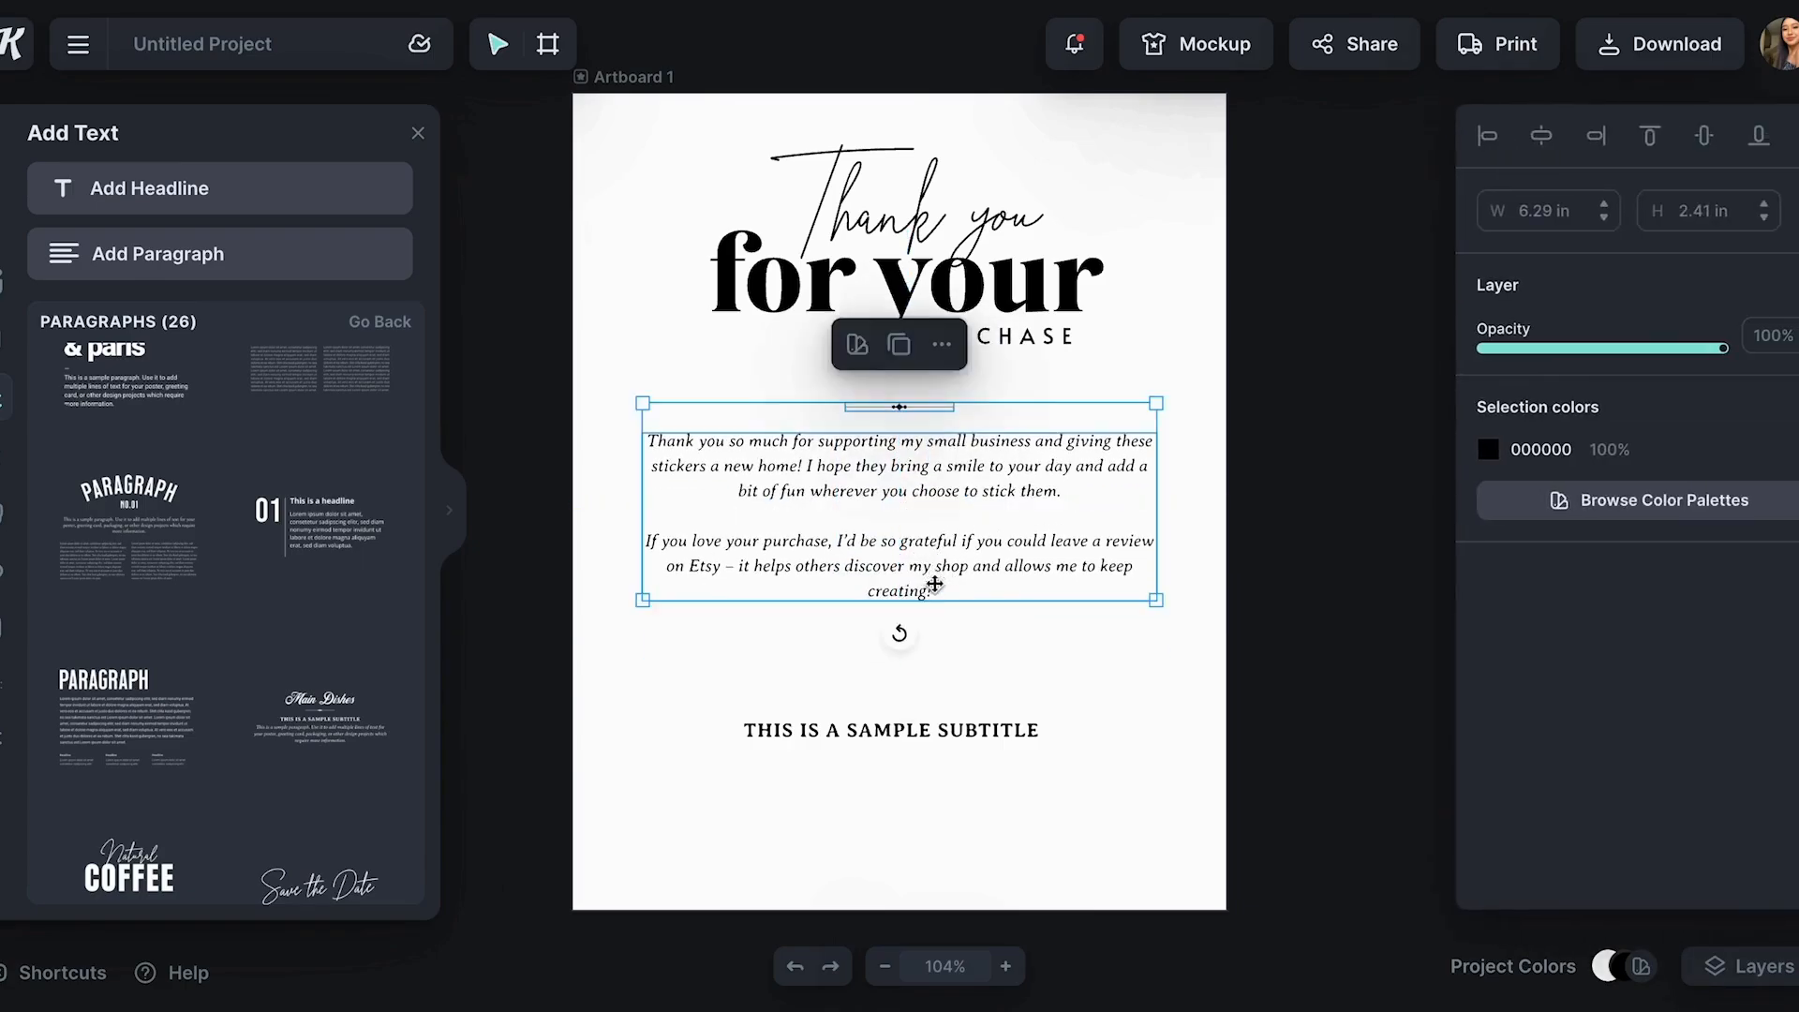
- Move the sample subtitle up below the paragraphs and replace its text with "YOU CAN DOWNLOAD YOUR STICKERS HERE", slightly enlarged
click(935, 675)
drag(940, 733, 849, 674)
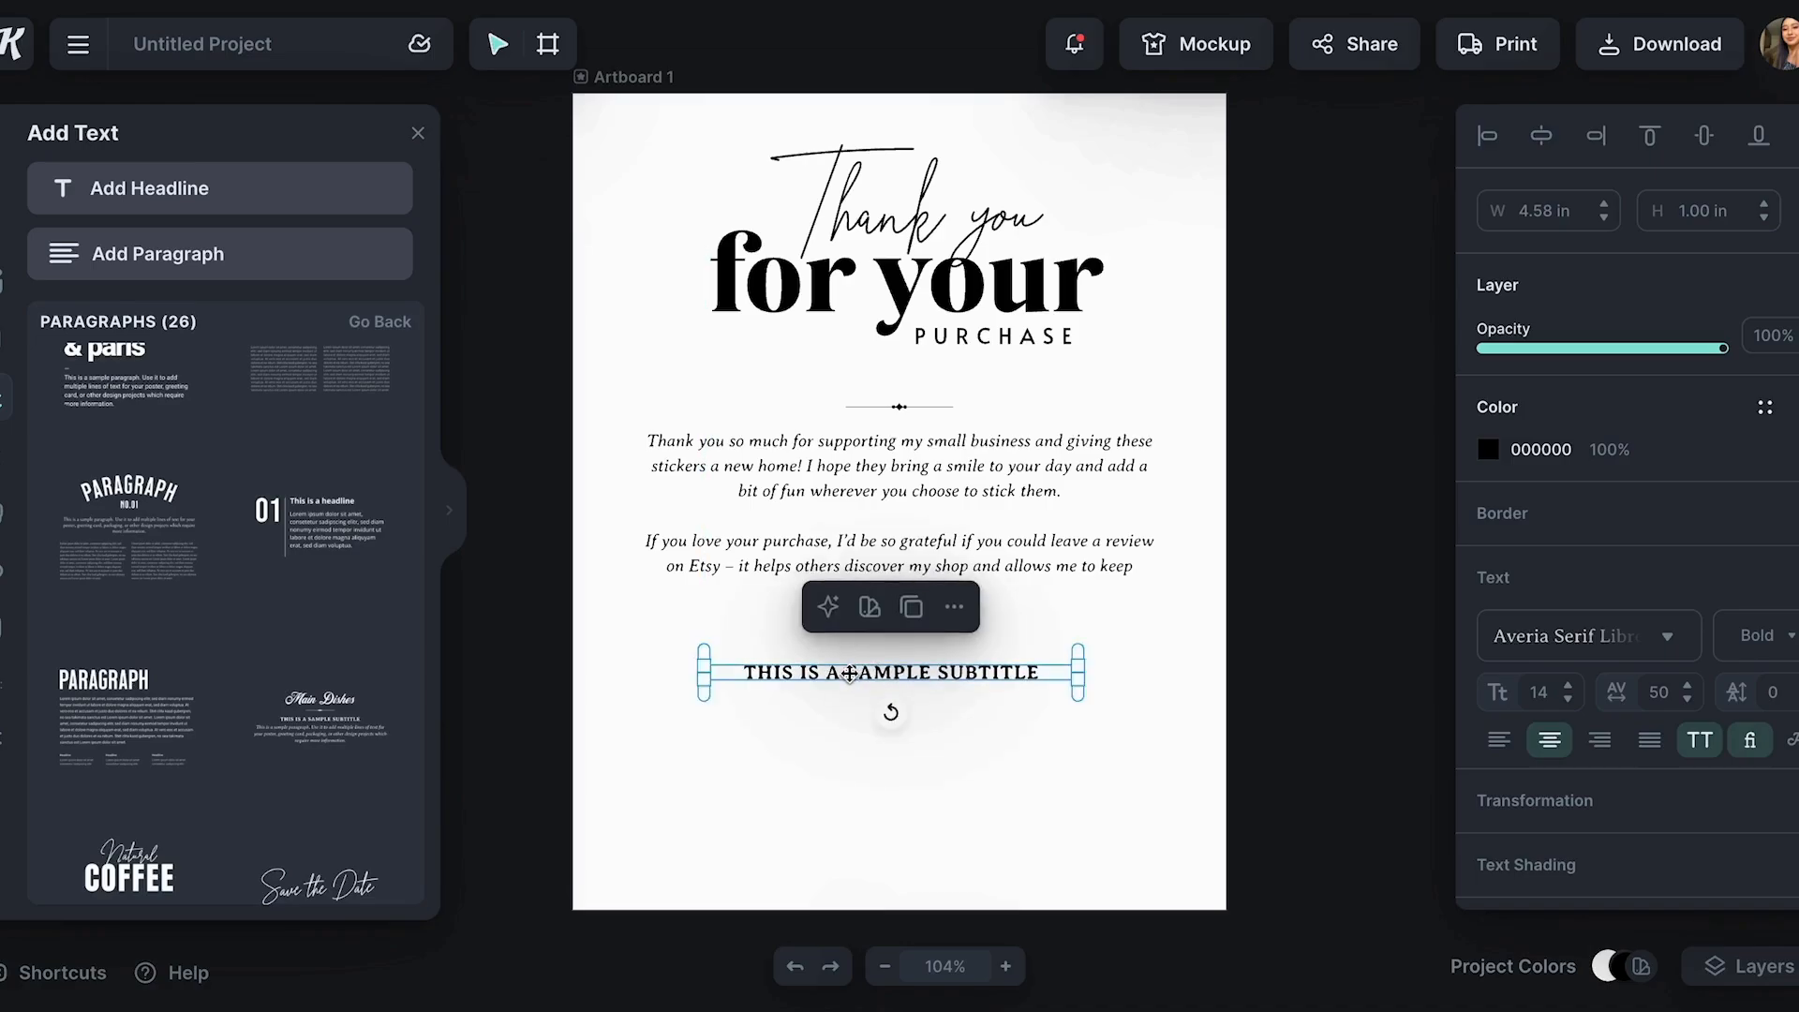
double_click(897, 676)
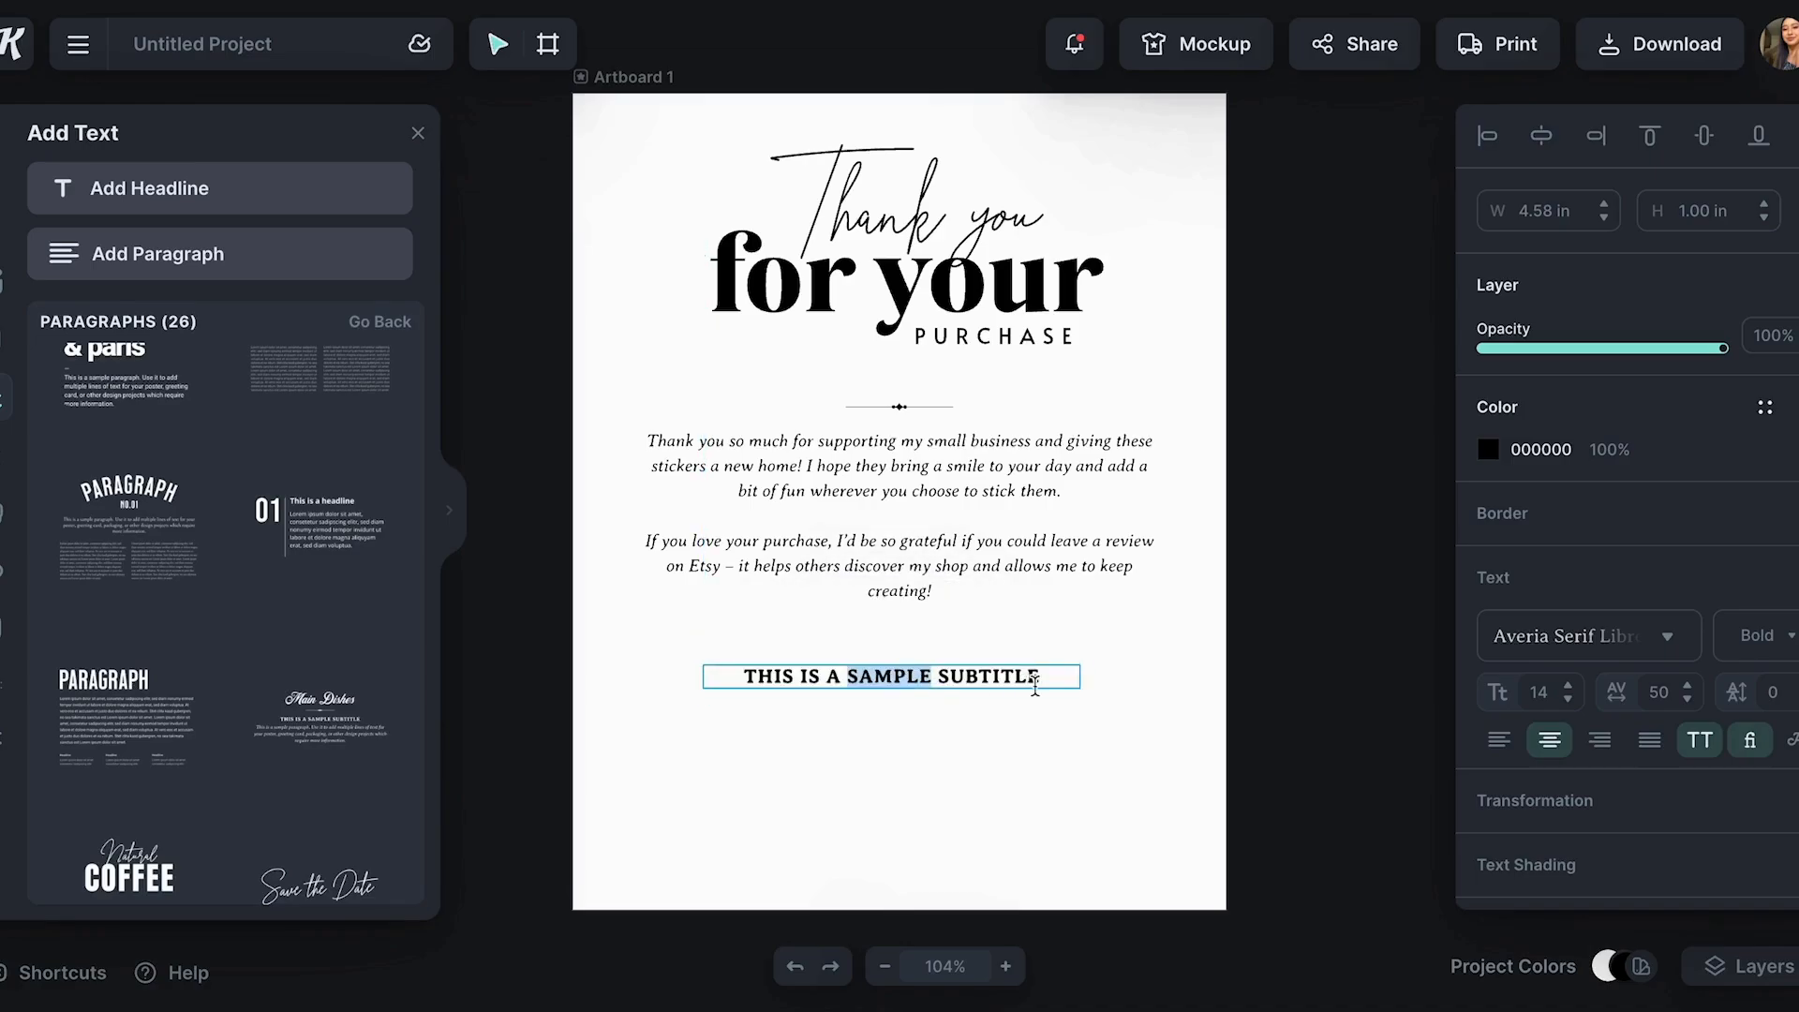
drag(1035, 685, 743, 675)
text(T)
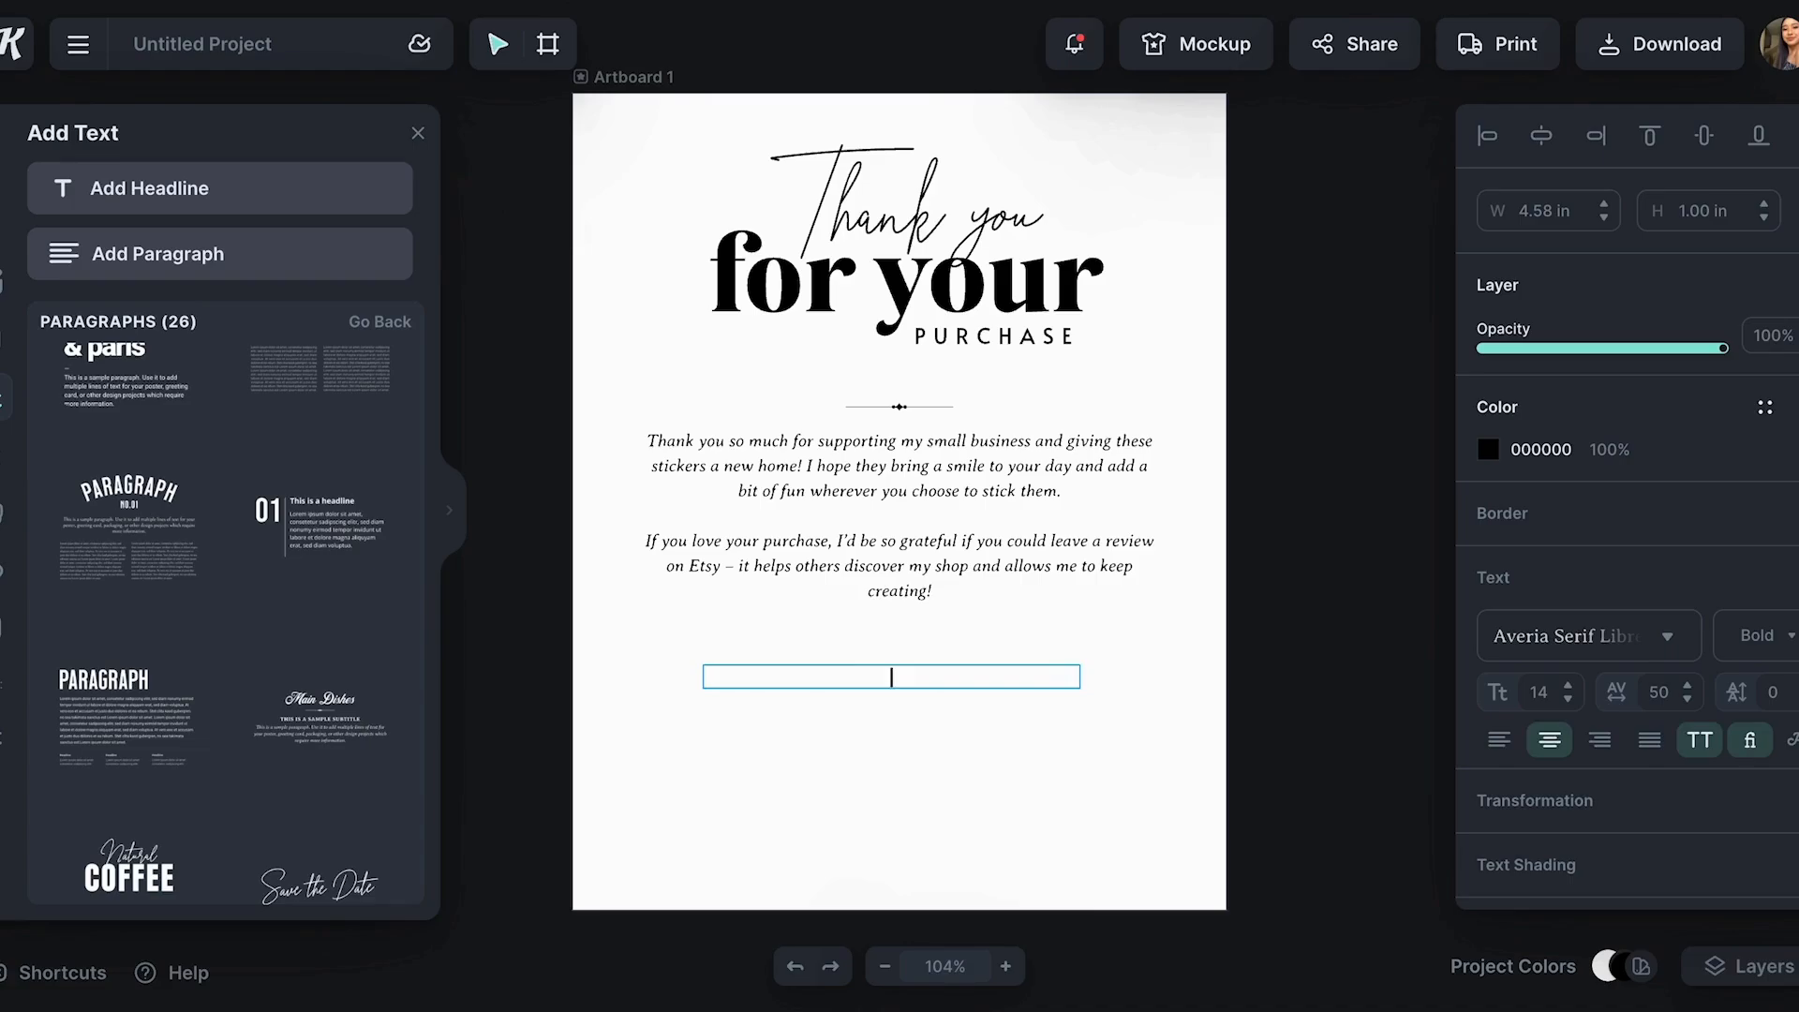
key(ctrl+v)
key(Escape)
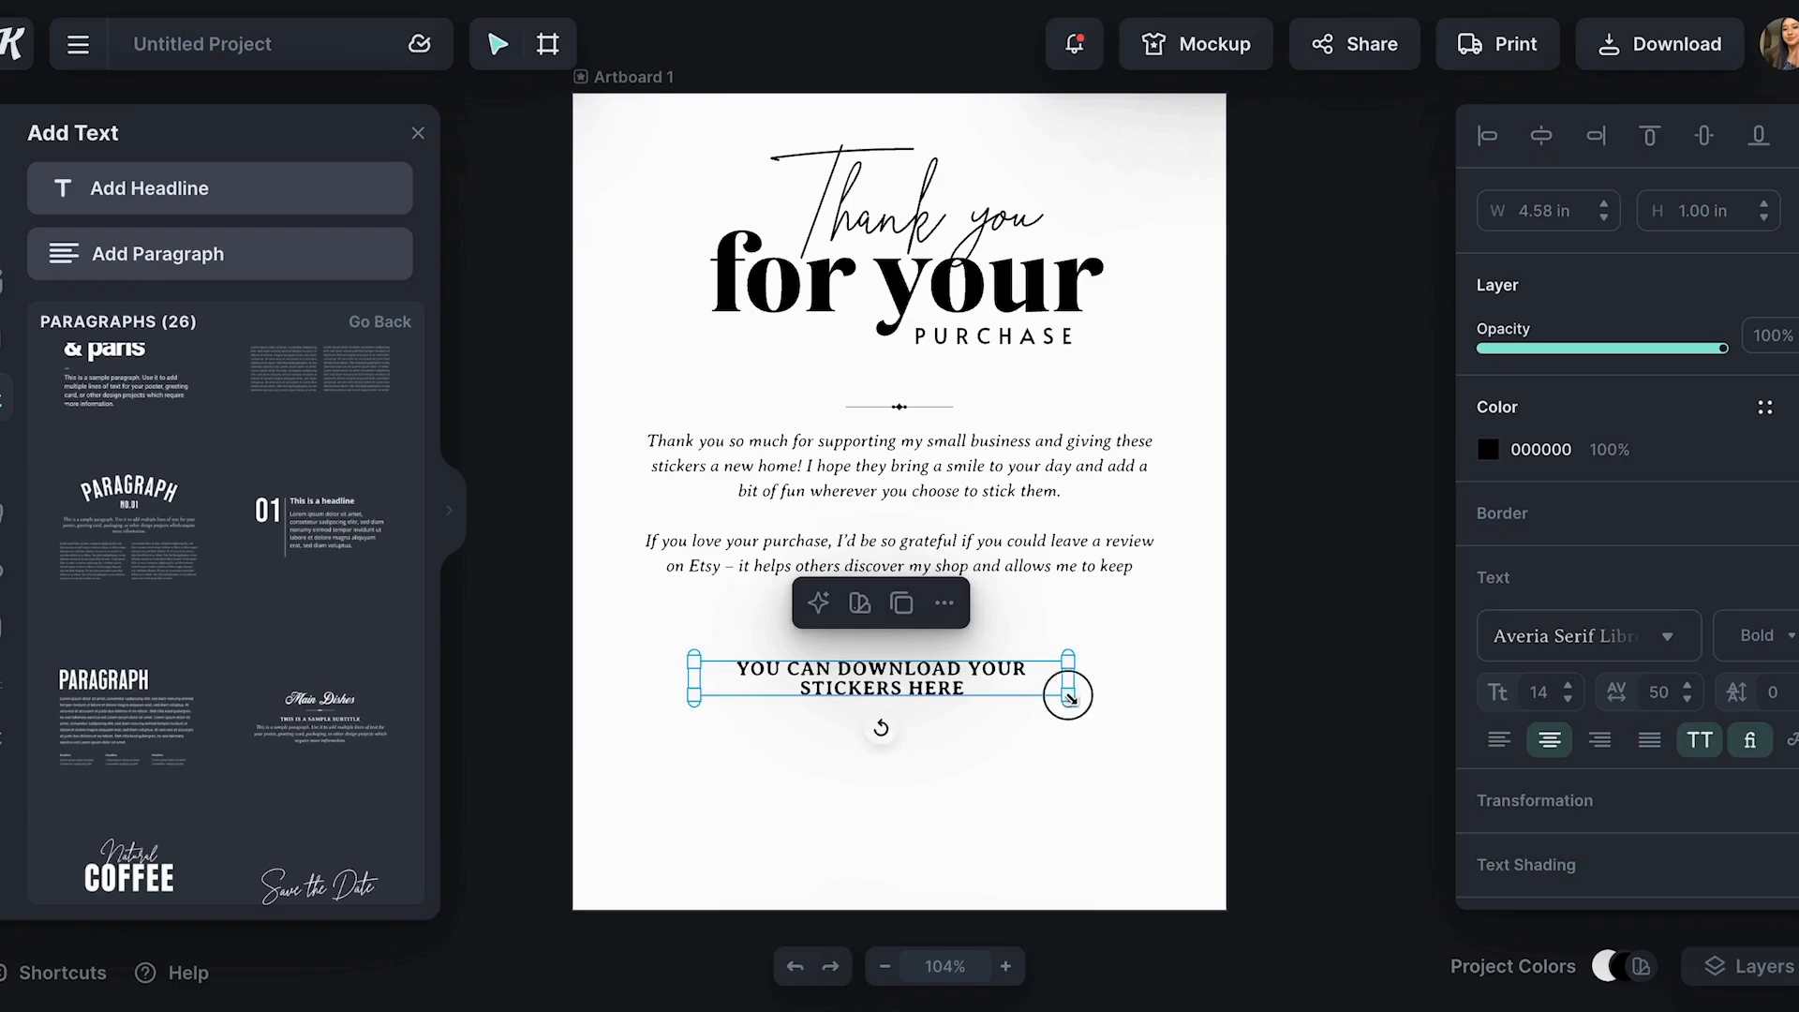
drag(1087, 709, 1142, 717)
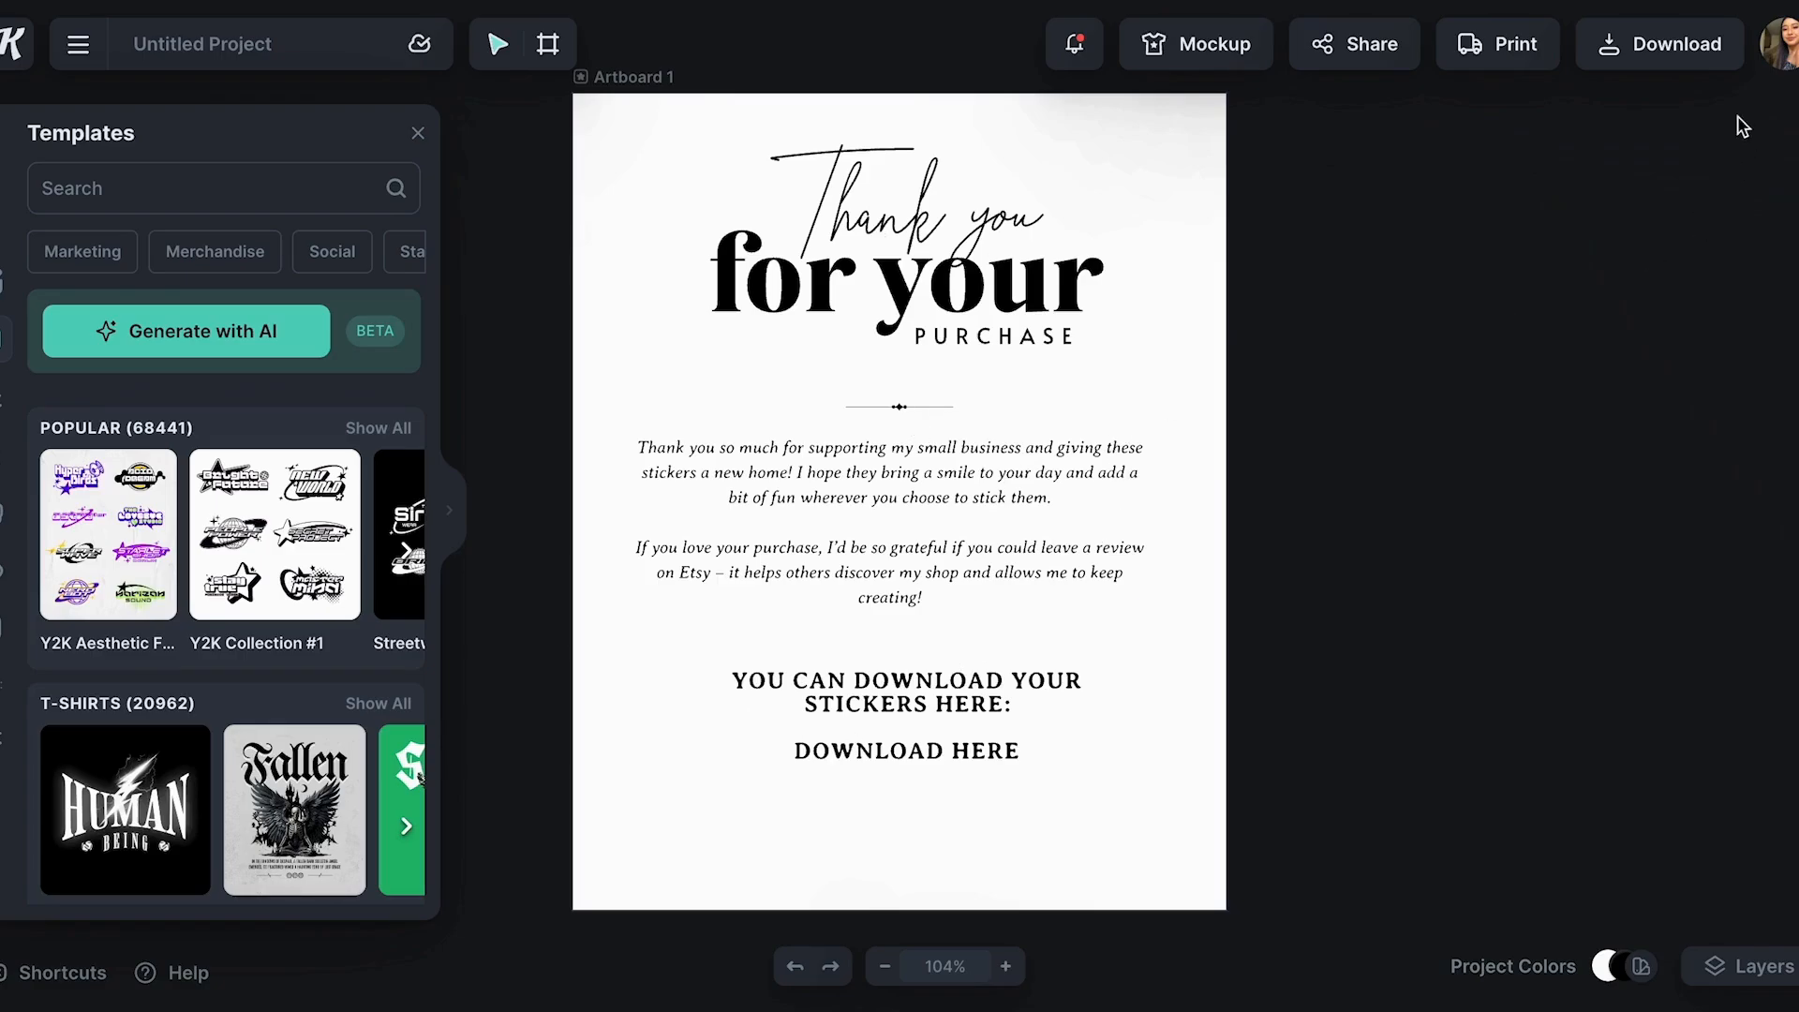
- Download the finished thank-you card as a PDF file
click(1664, 44)
click(1411, 225)
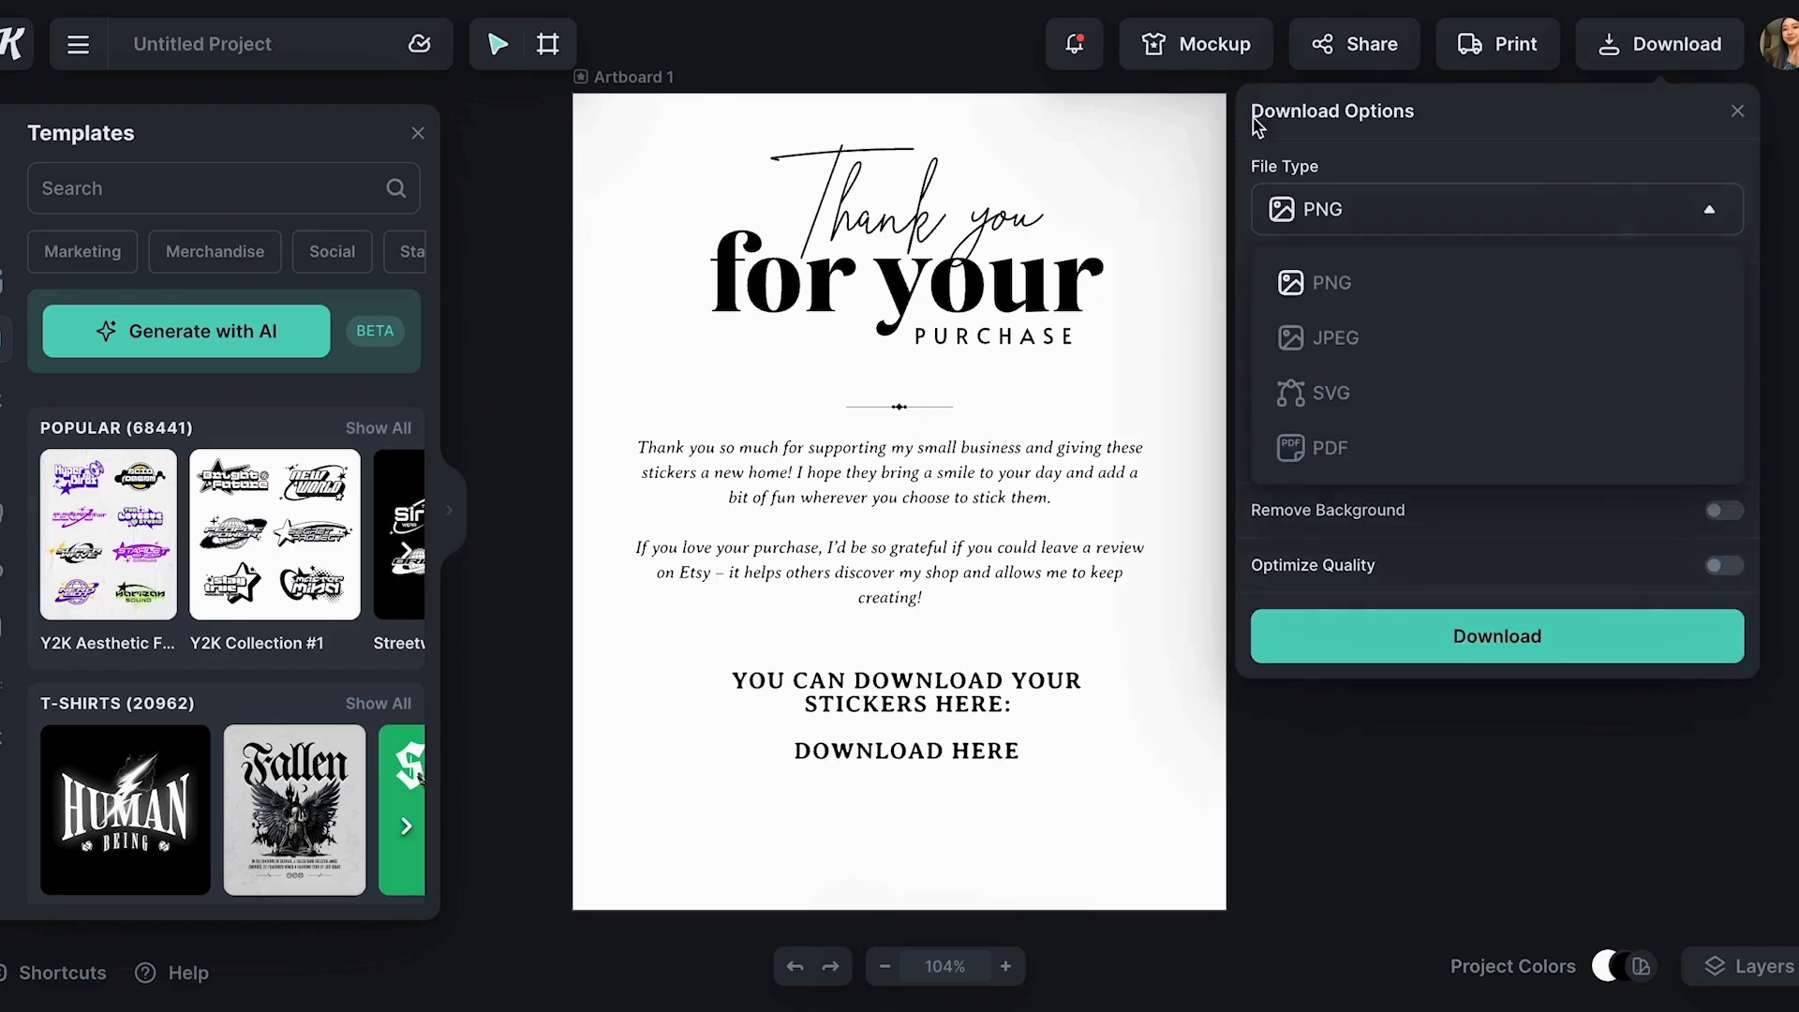
click(1326, 447)
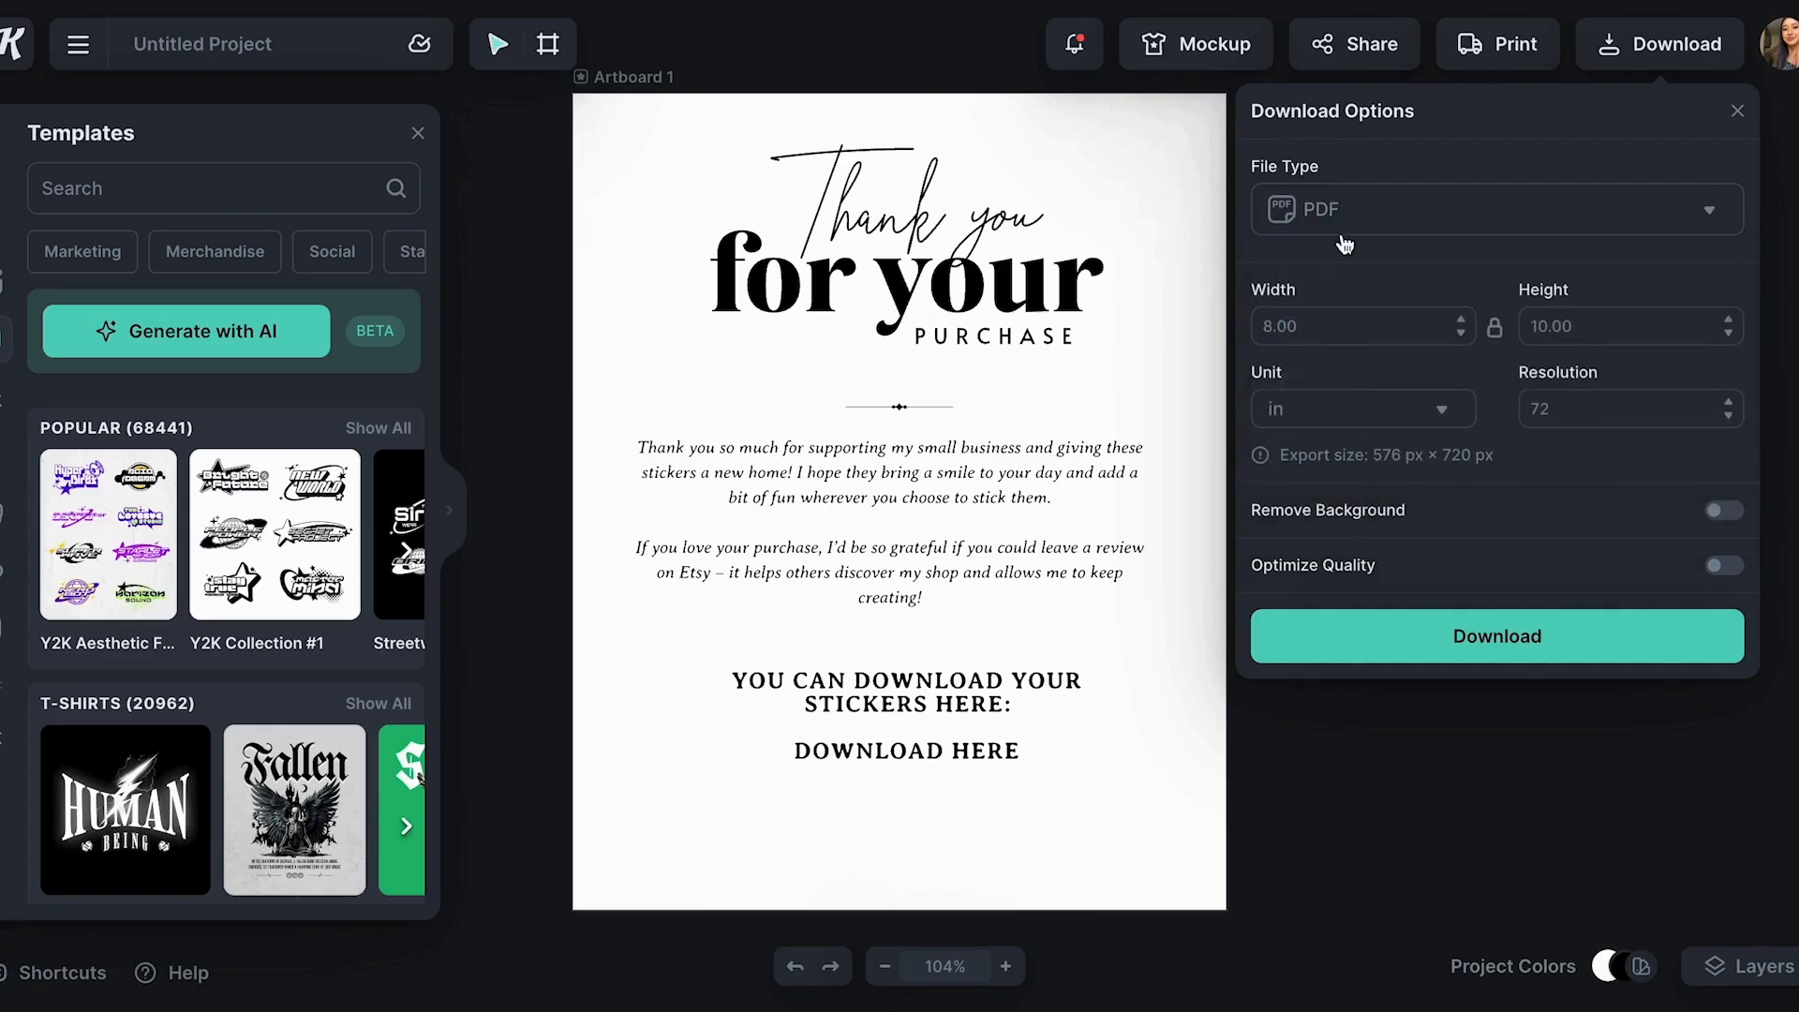
click(1403, 643)
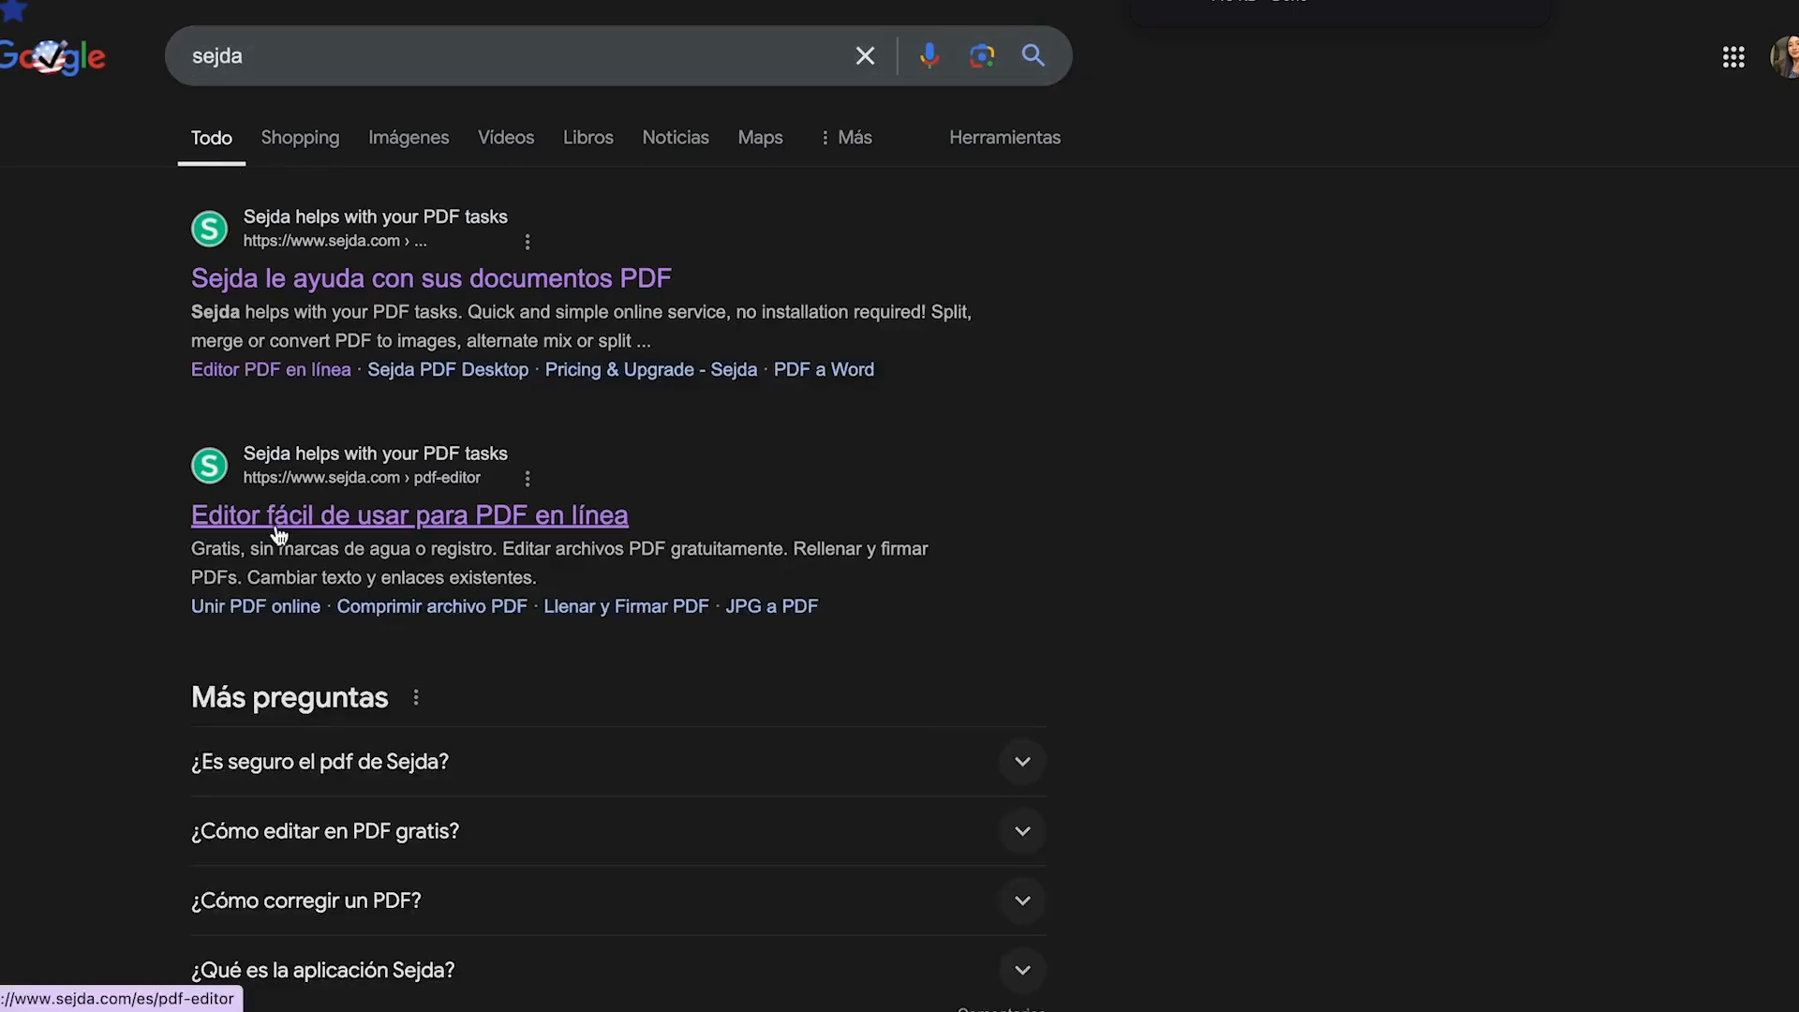
- Open Sejda's online PDF editor from the Google results and upload "Untitled Project (1).pdf" from Downloads
click(387, 521)
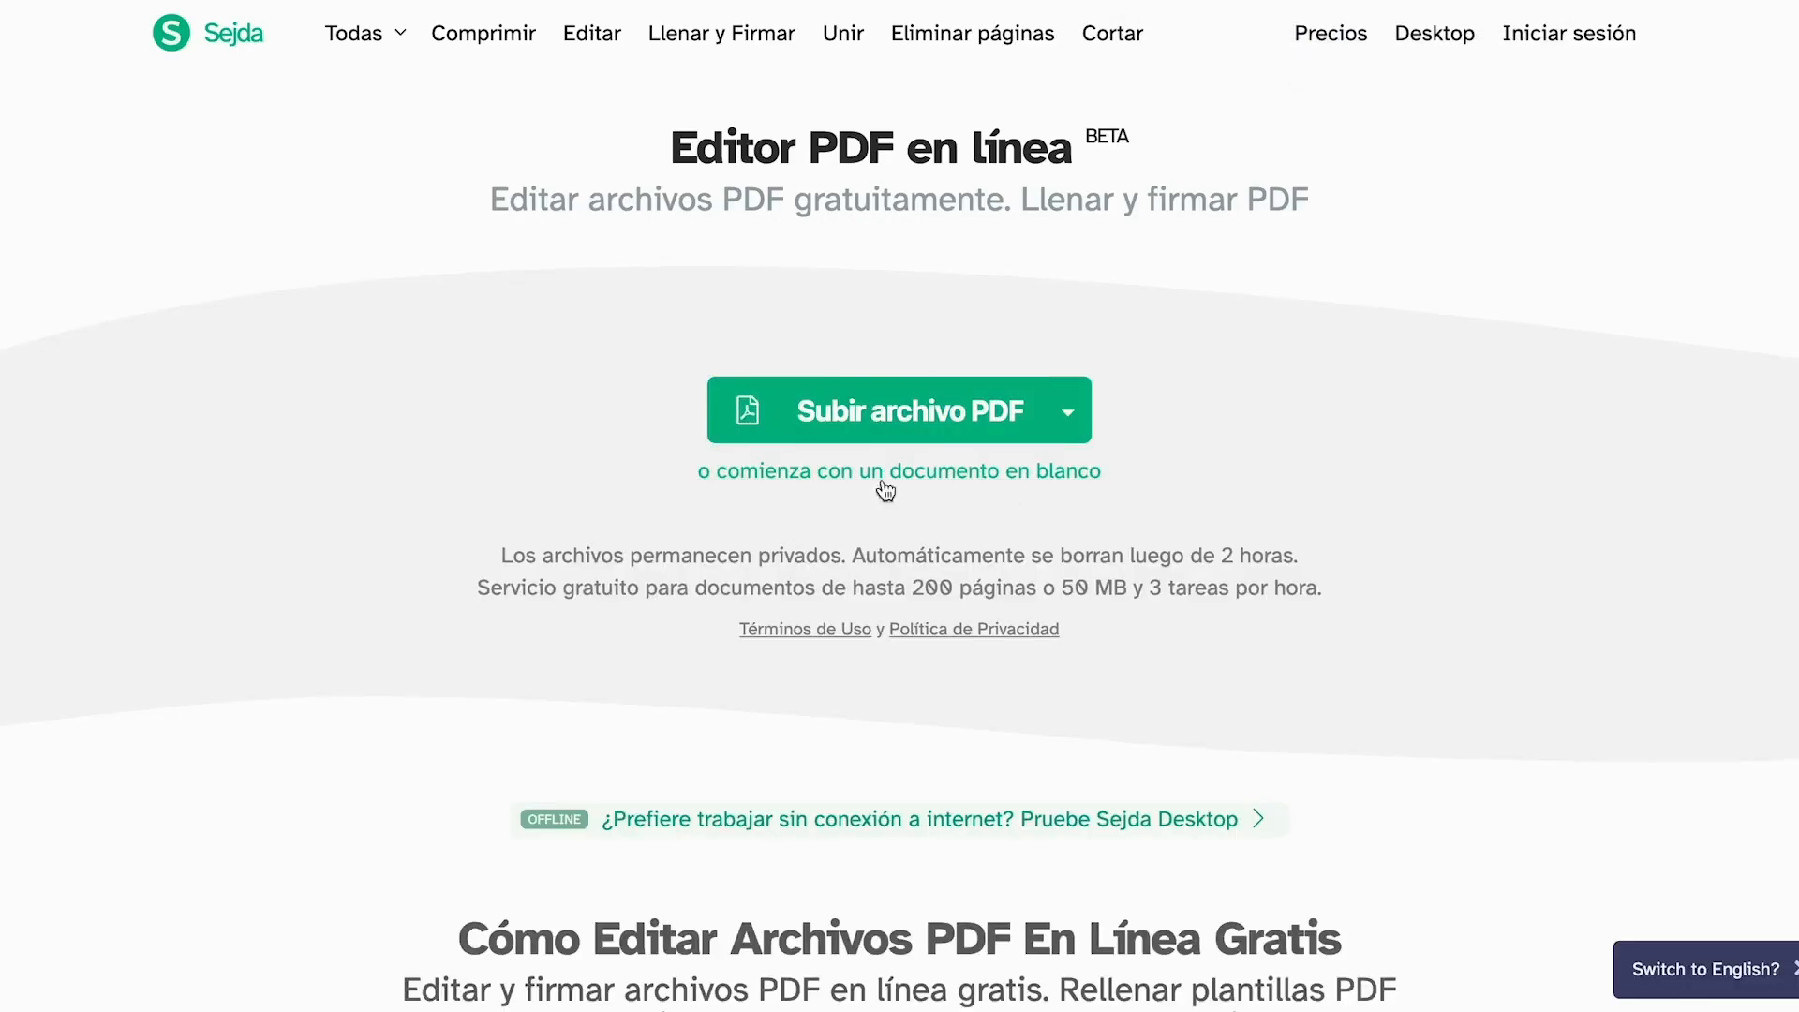
click(946, 412)
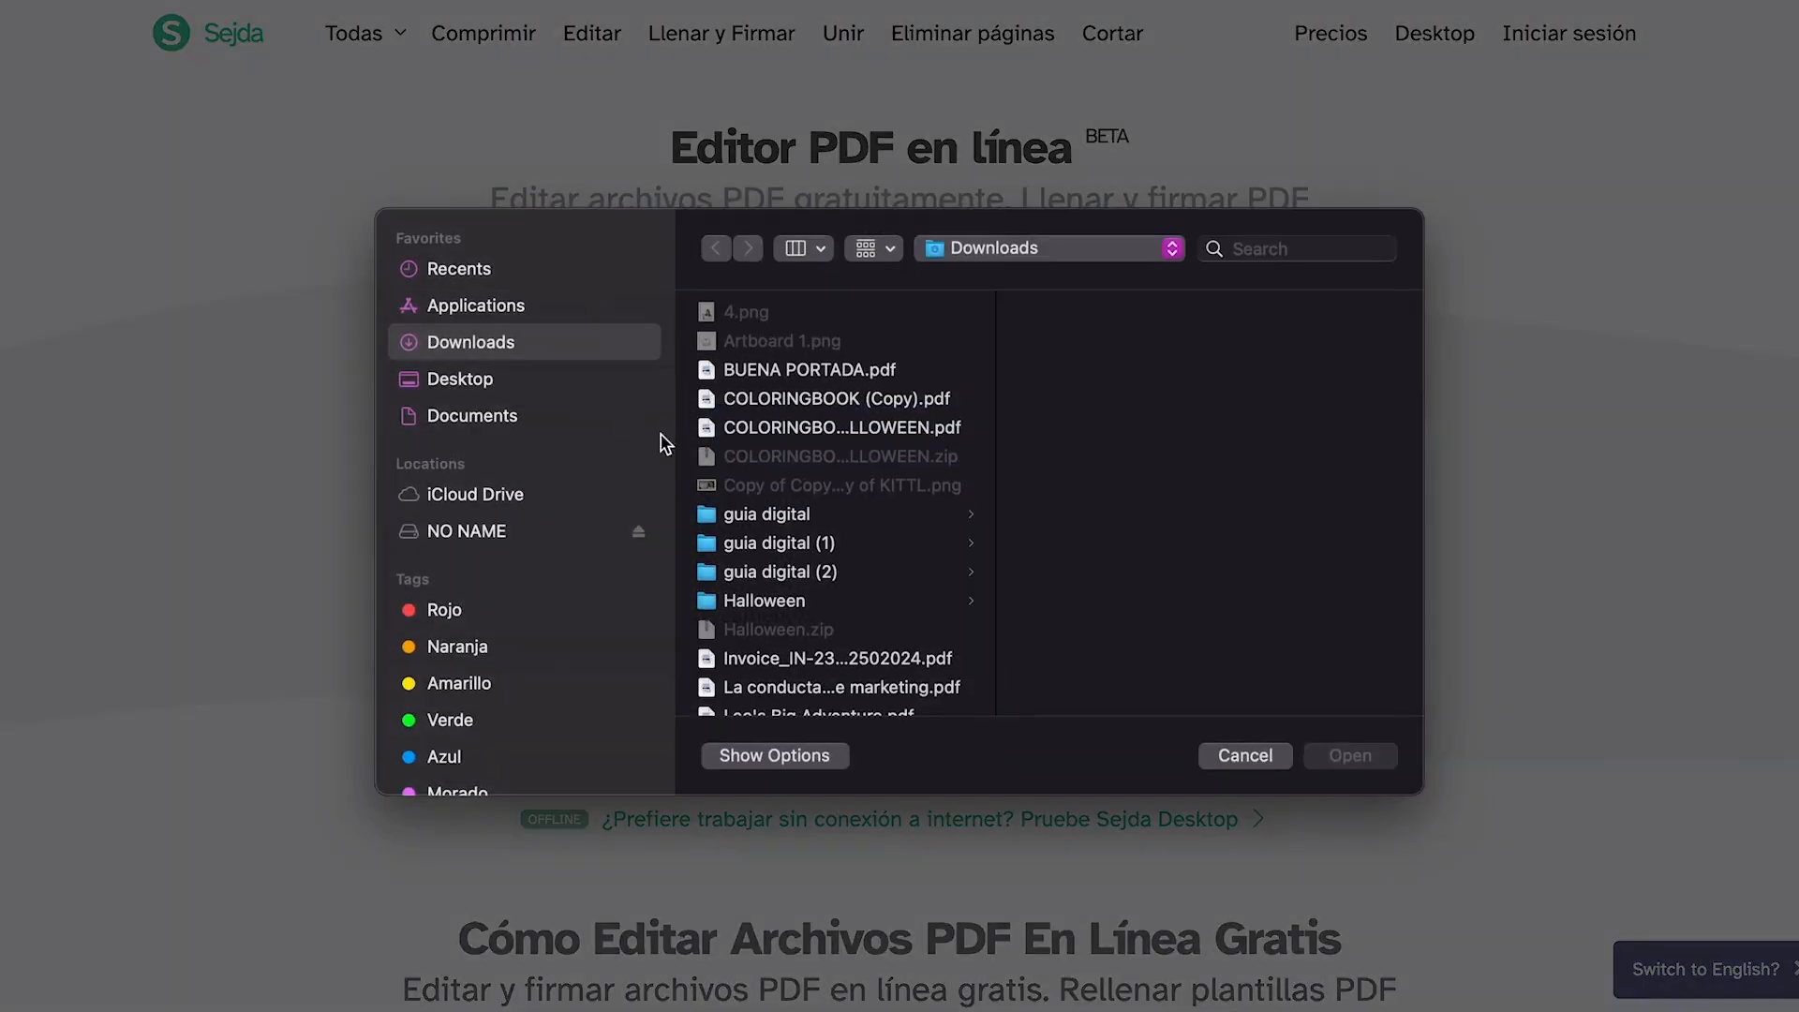
scroll(783, 508, down, 5)
click(818, 604)
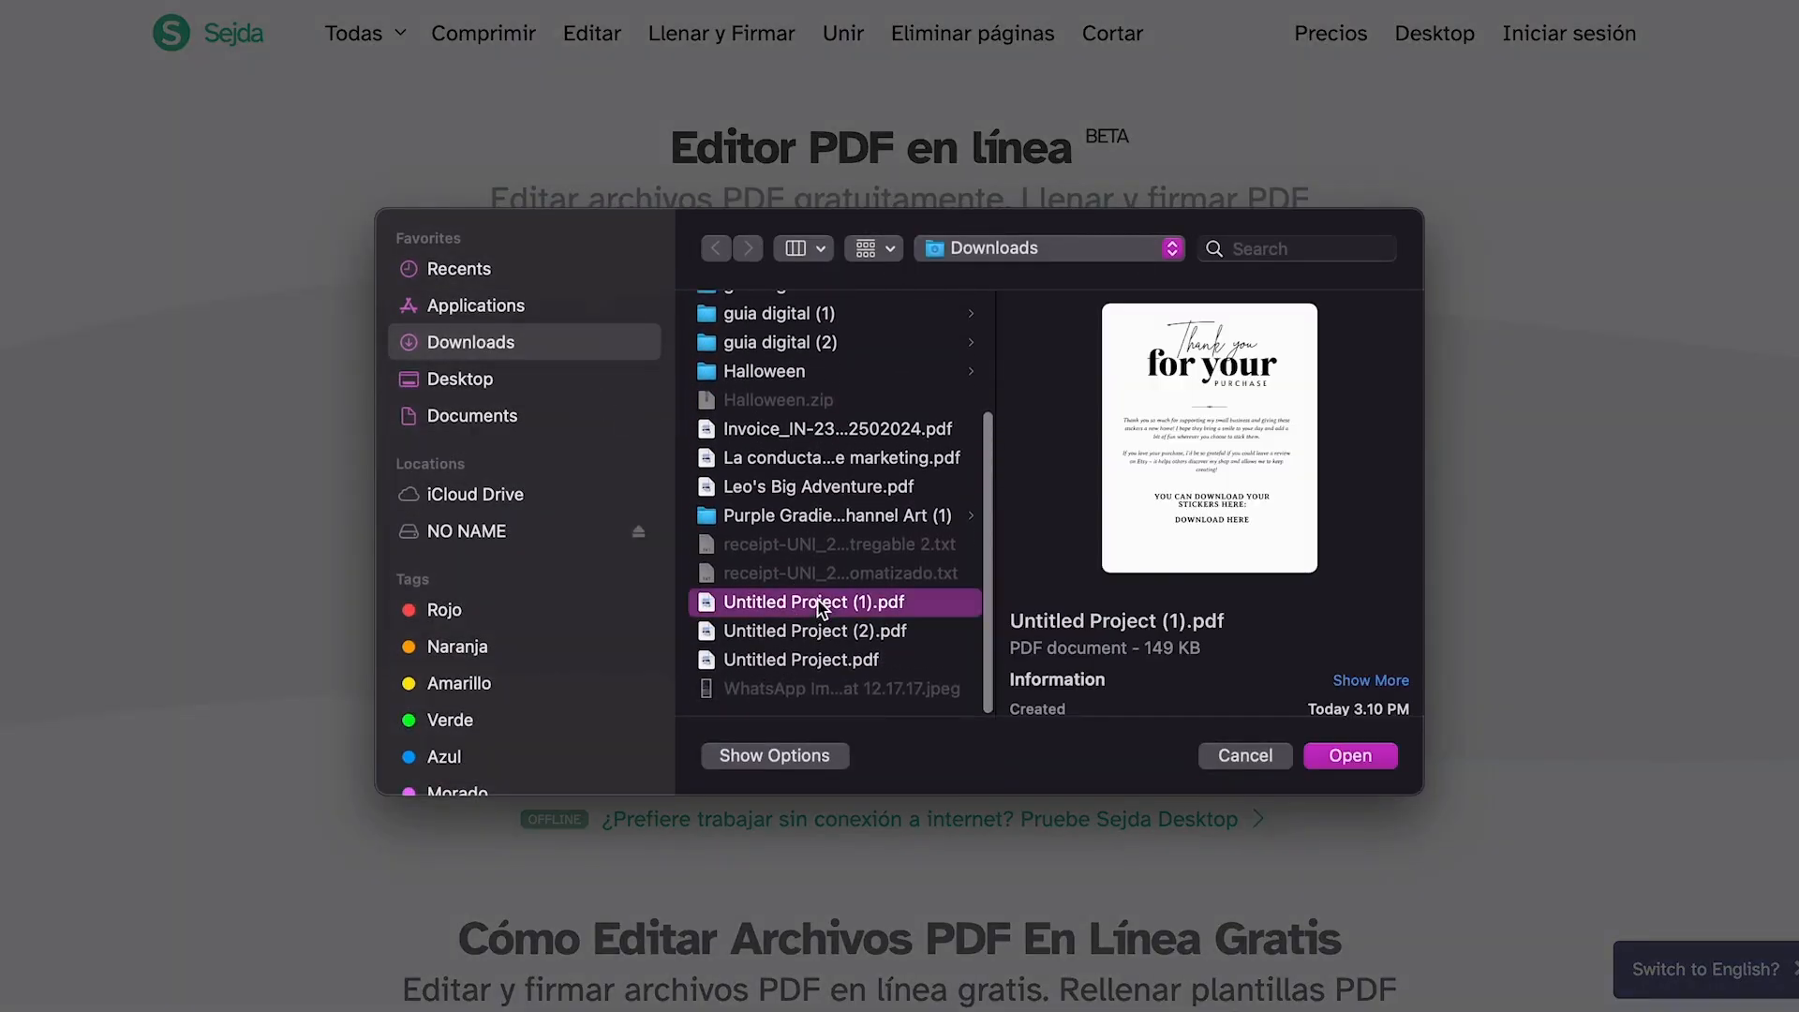
click(1335, 750)
- Draw a link area around the "DOWNLOAD HERE" text near the end of the card
scroll(996, 481, down, 15)
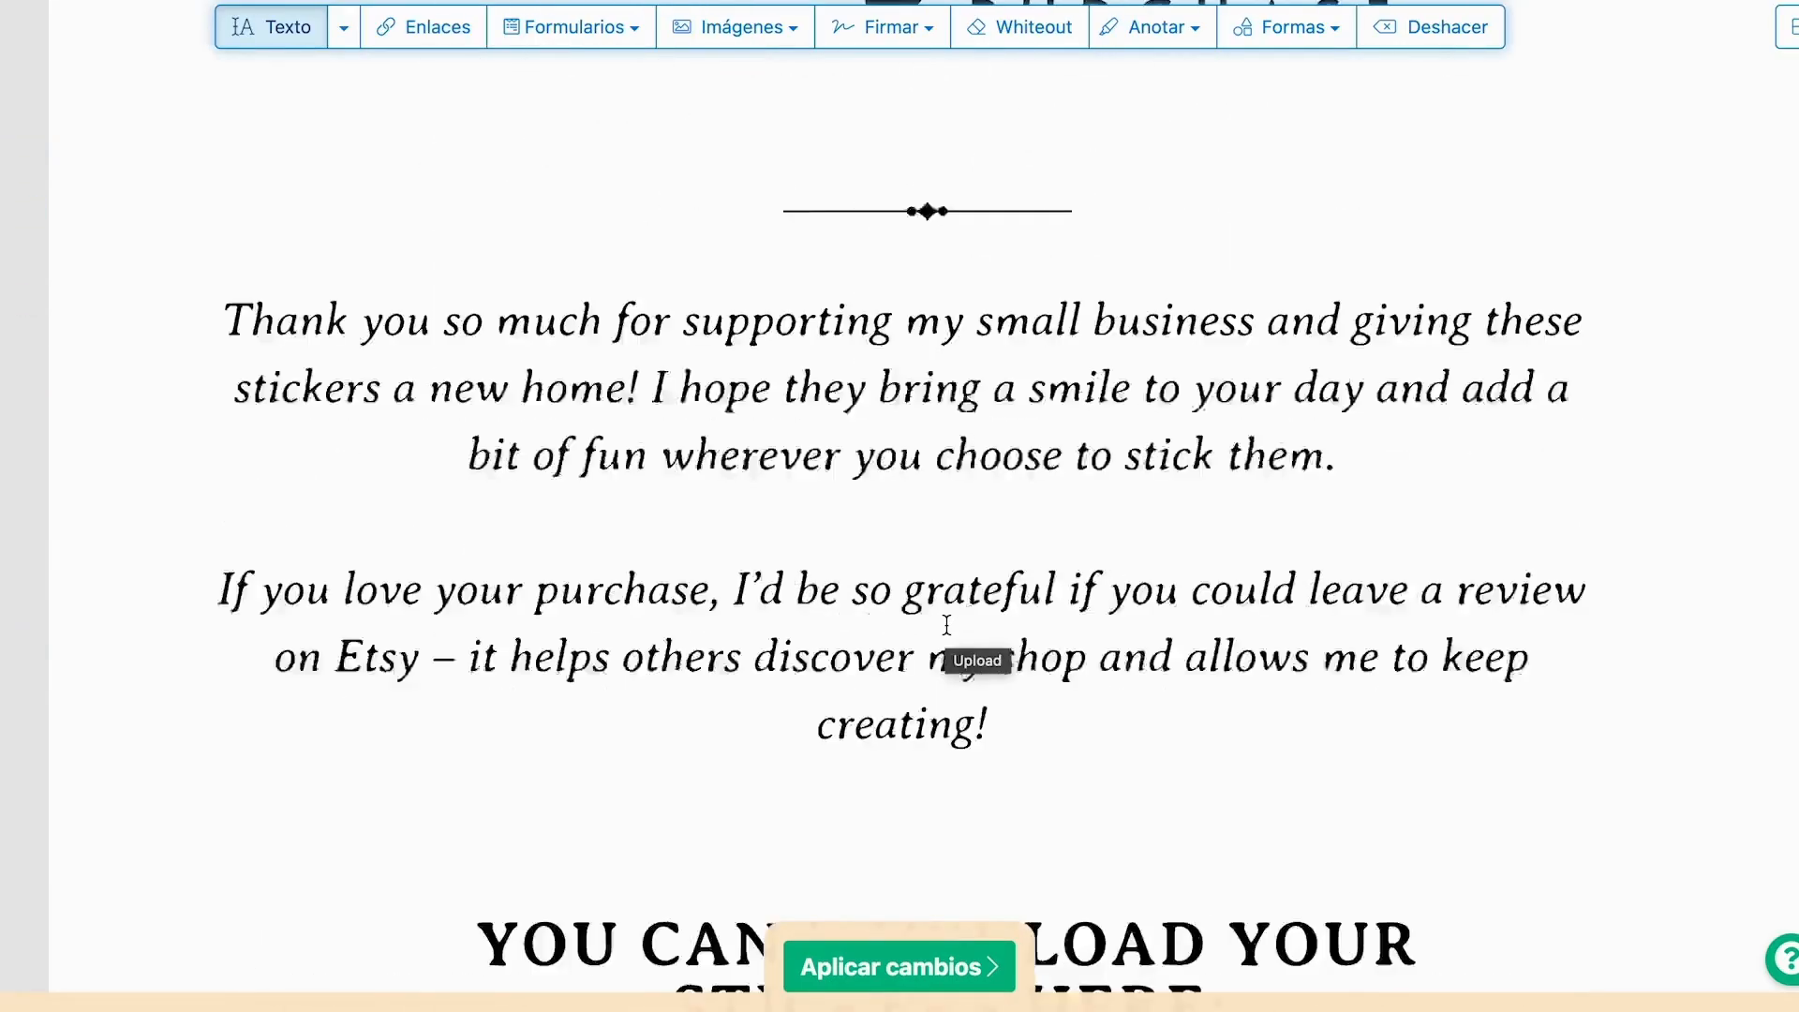
click(428, 26)
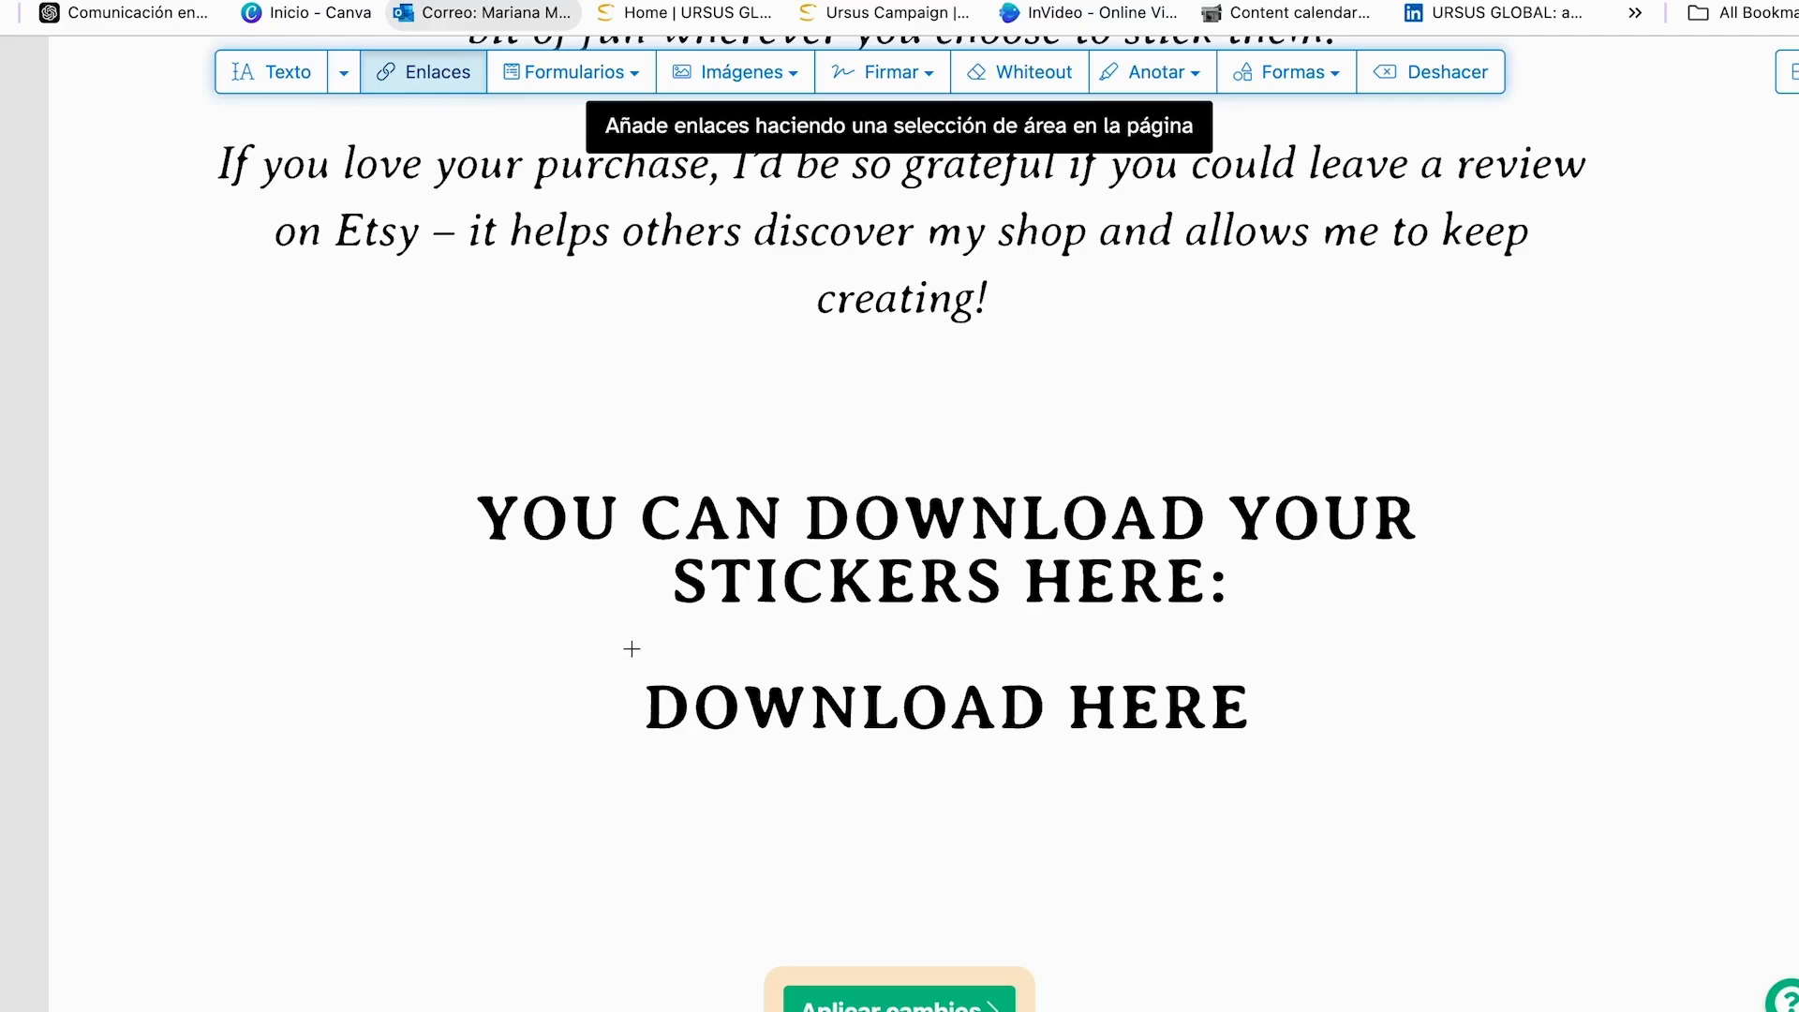
drag(631, 649, 1270, 769)
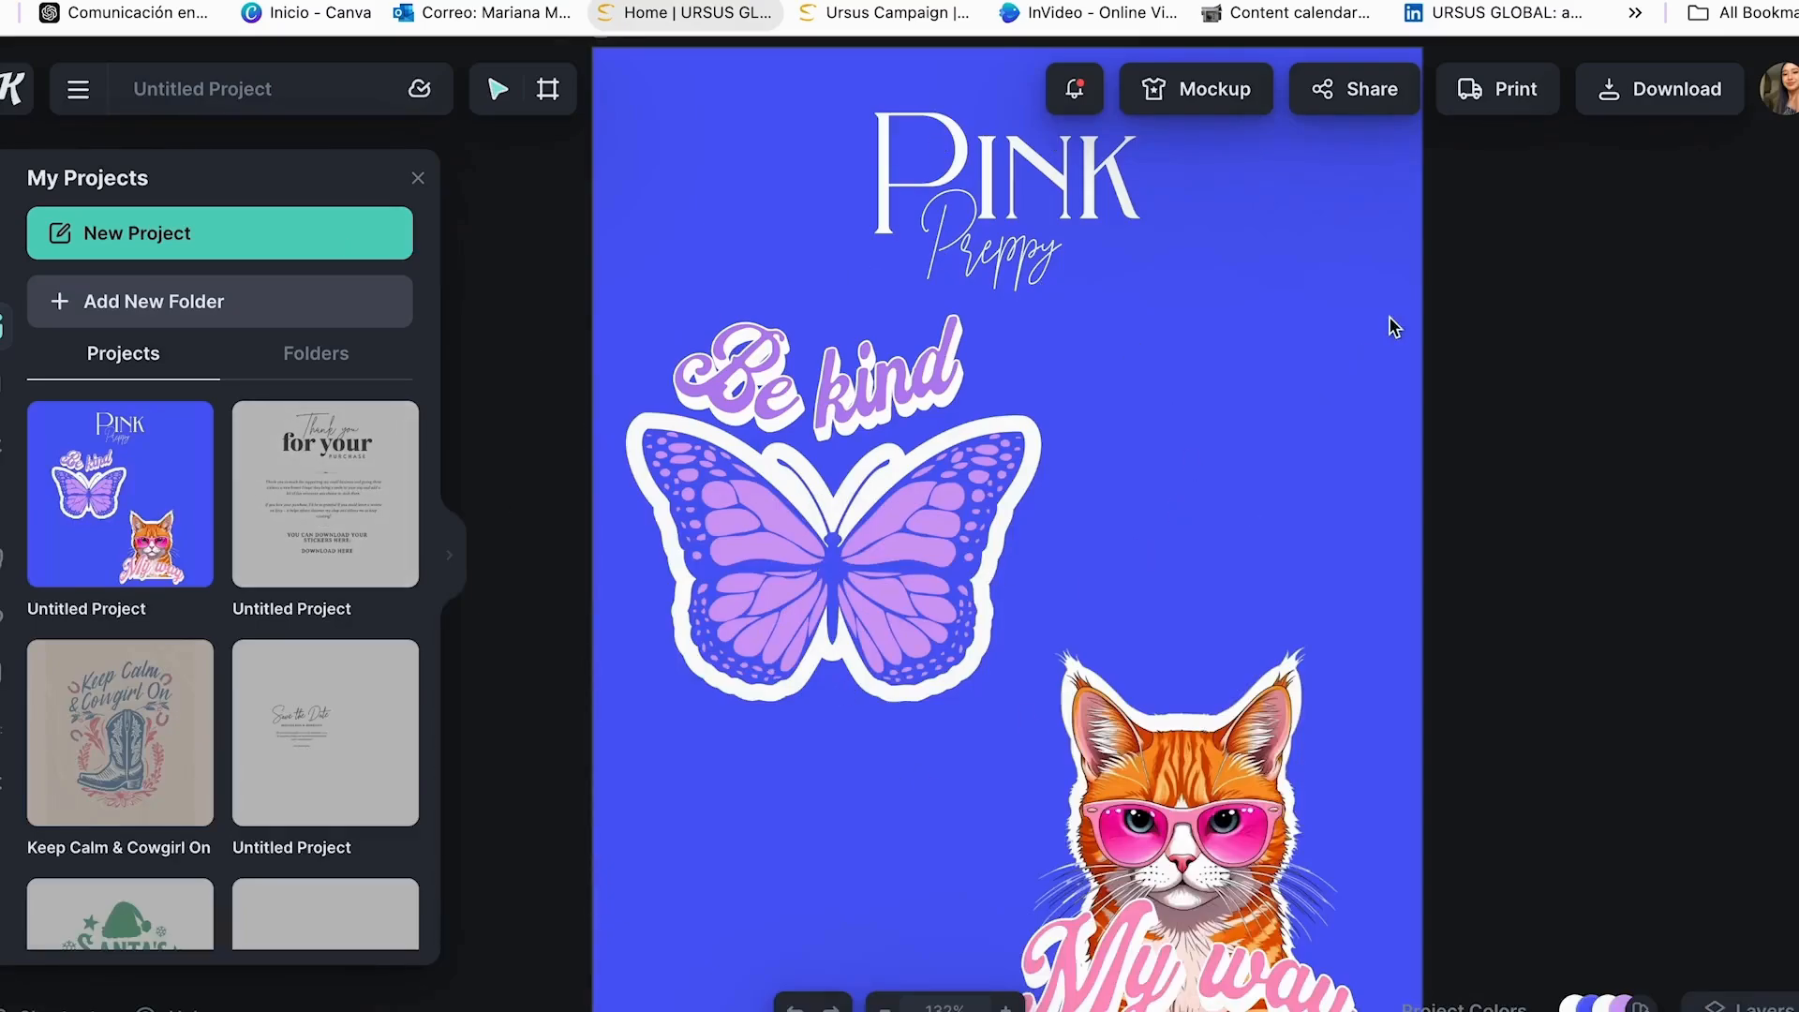
- Get the copy-sharing link of the Pink Preppy project in Kittl and set it as the external URL of Sejda's "DOWNLOAD HERE" link
click(1363, 89)
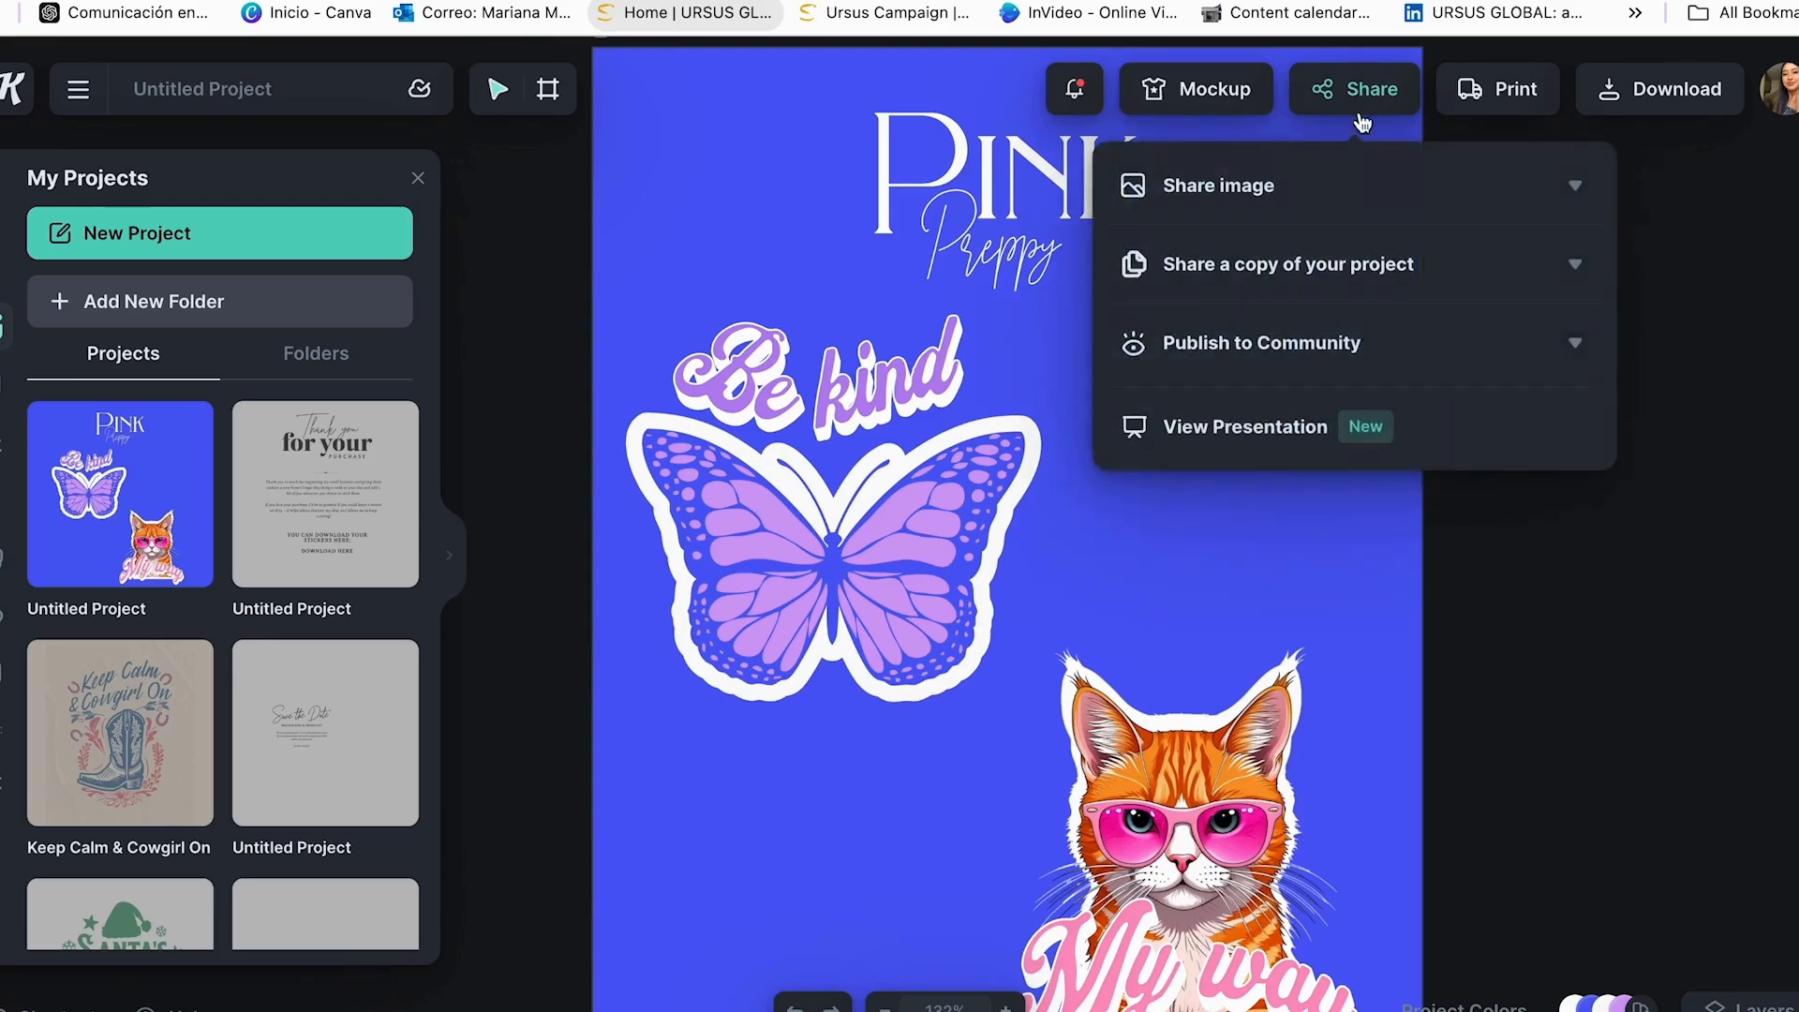
click(1218, 264)
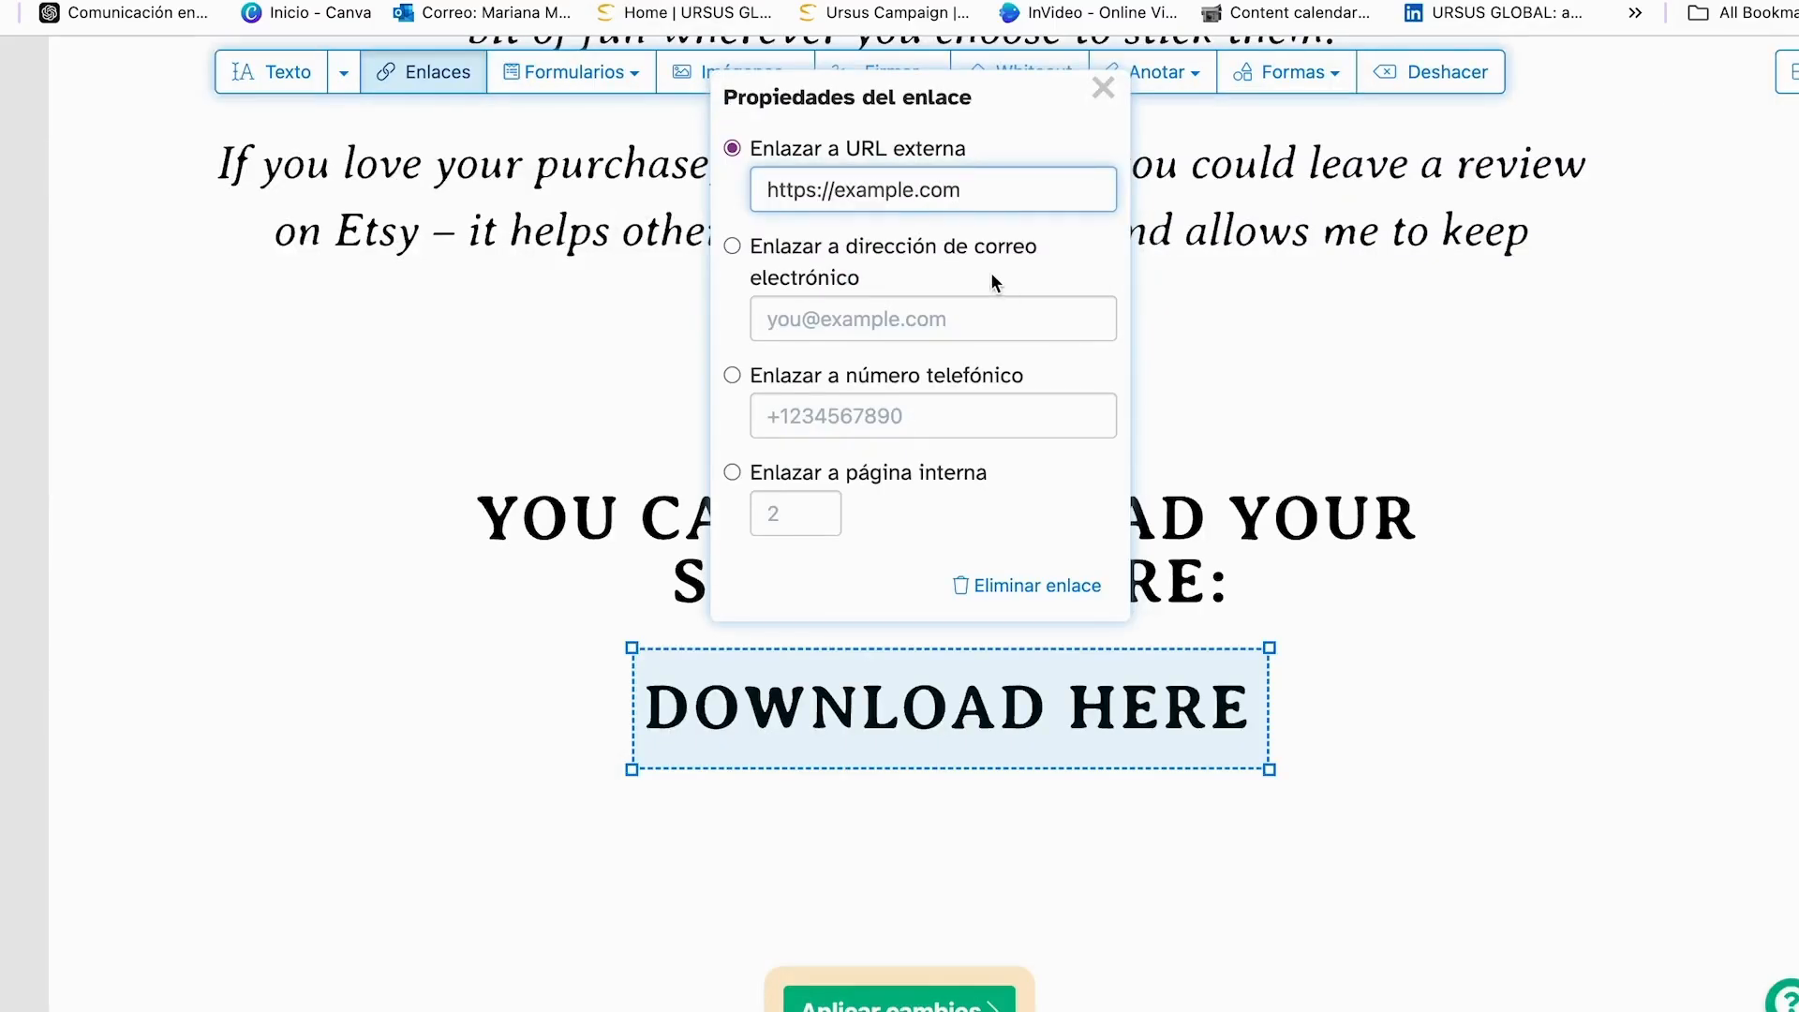
drag(975, 191, 769, 191)
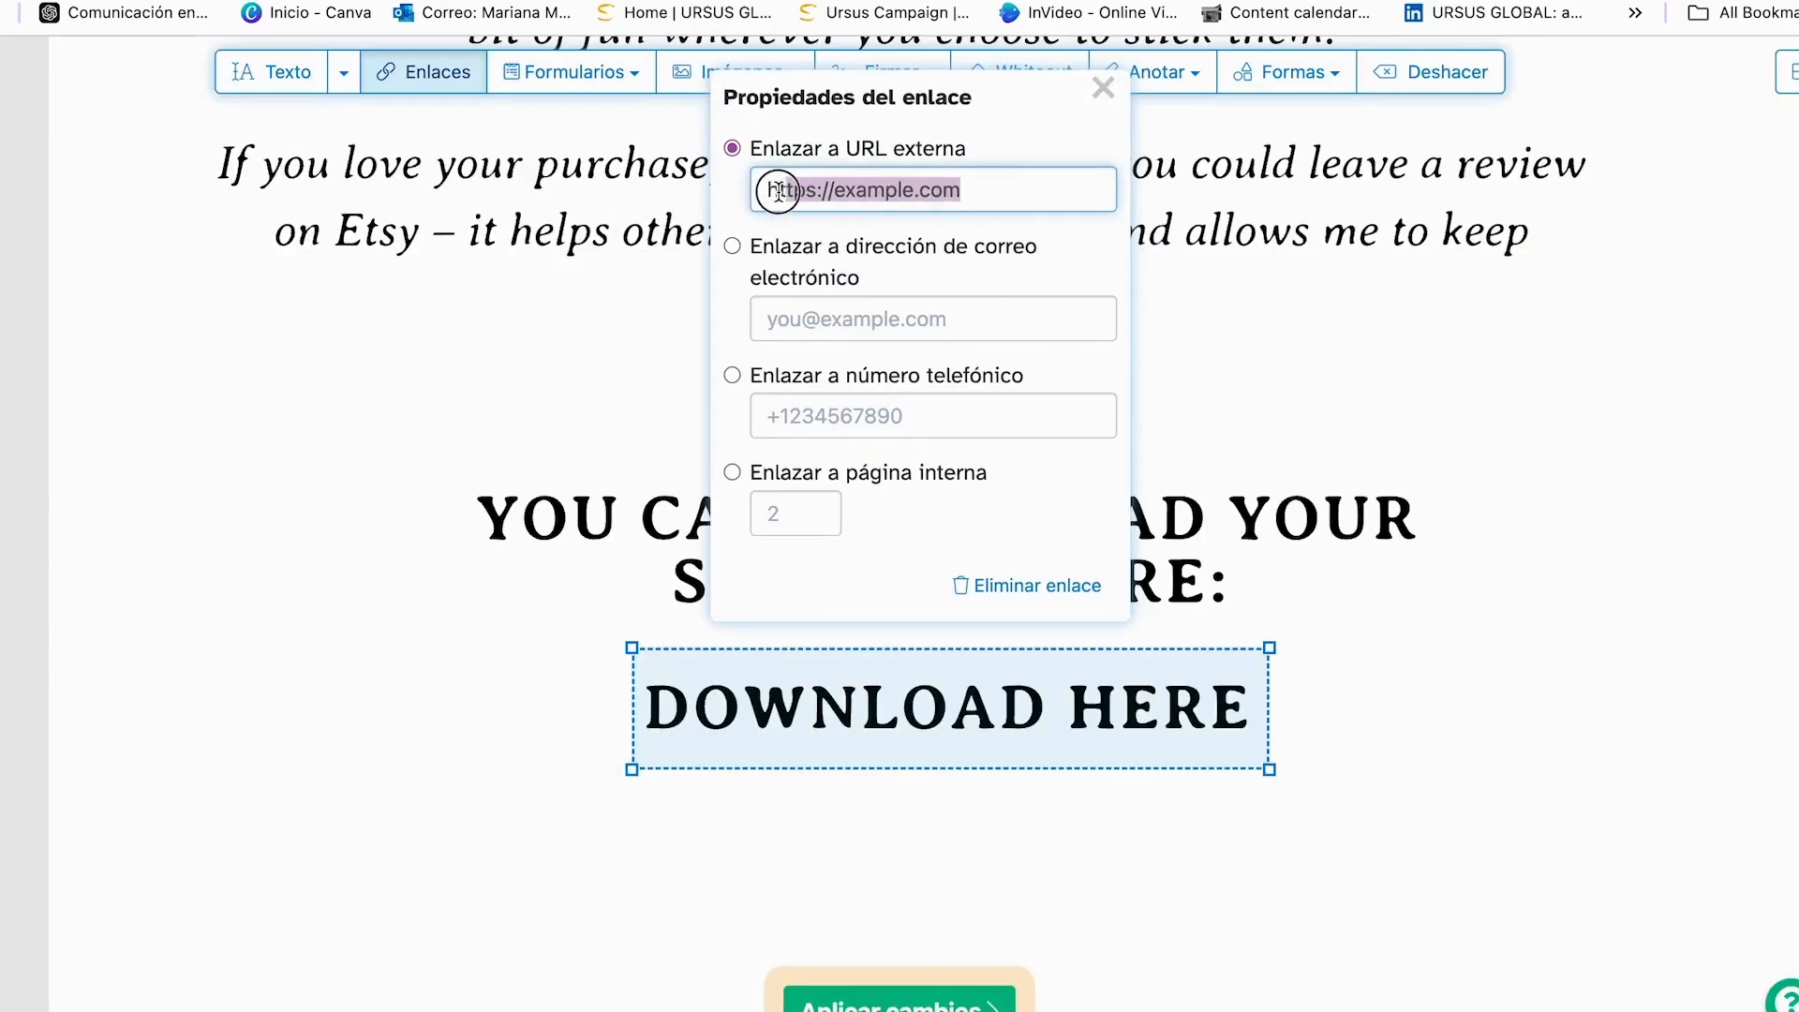
key(BackSpace)
key(super+v)
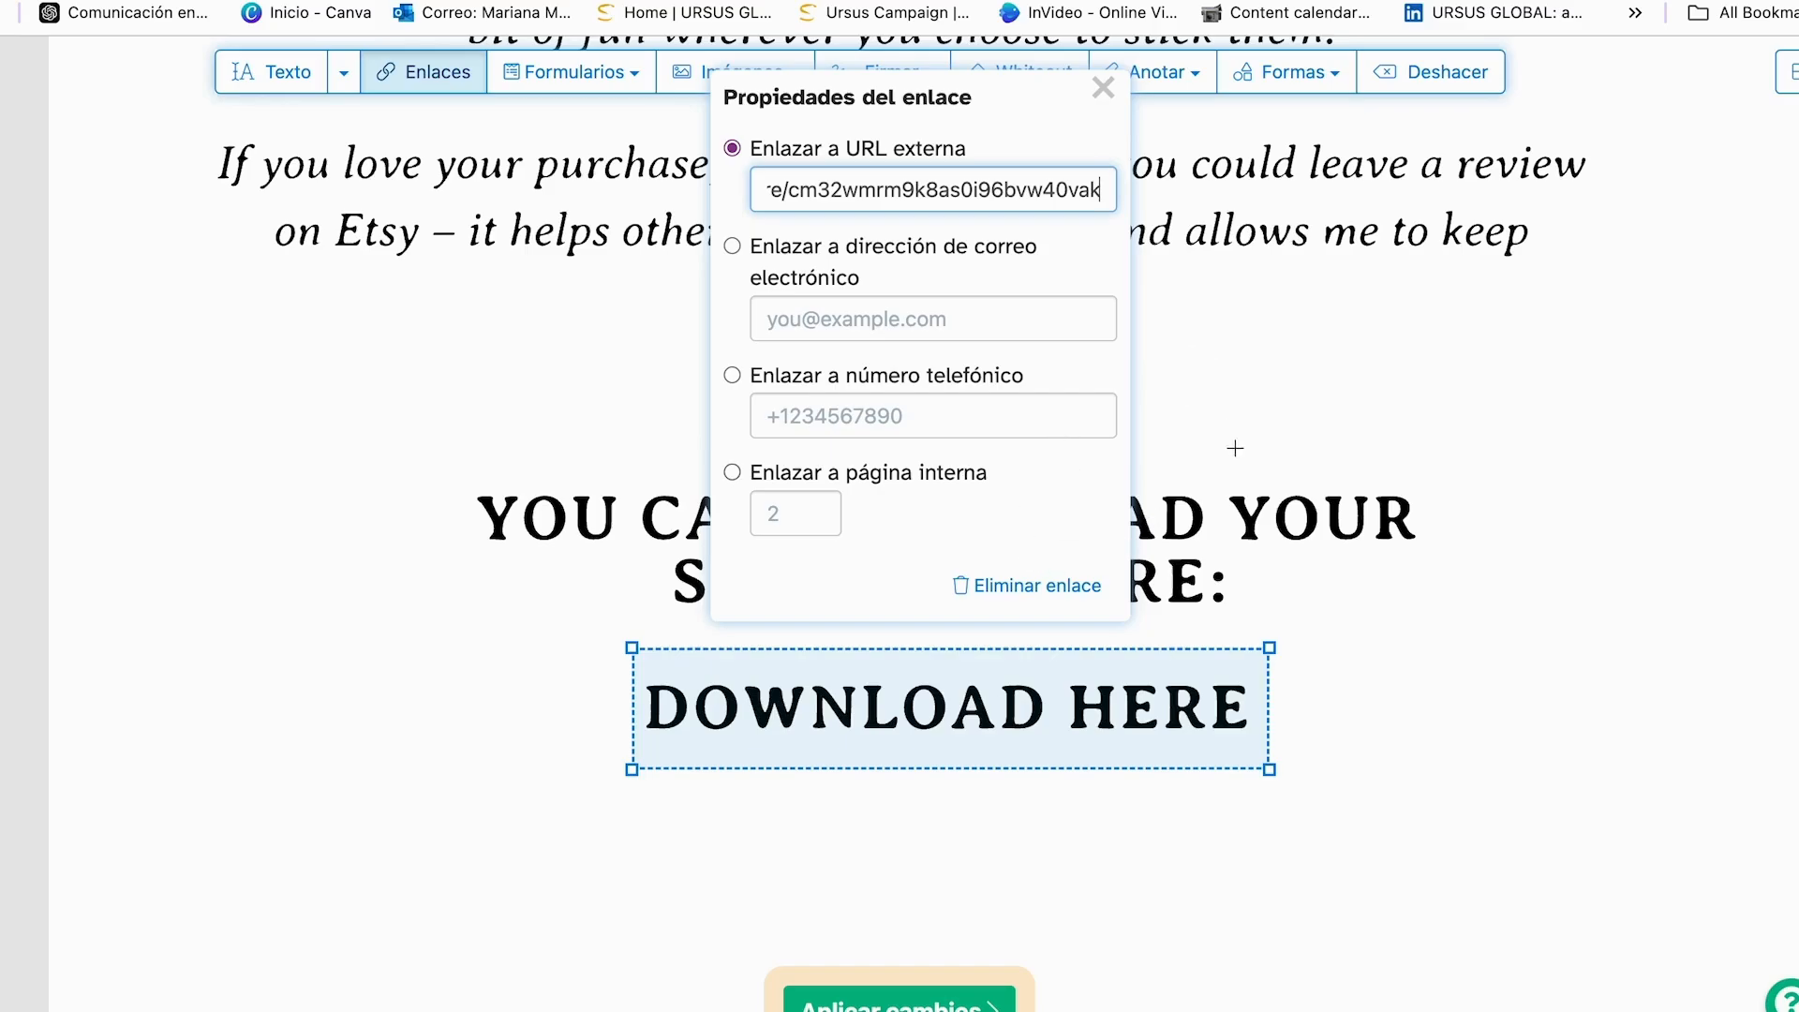
click(1235, 412)
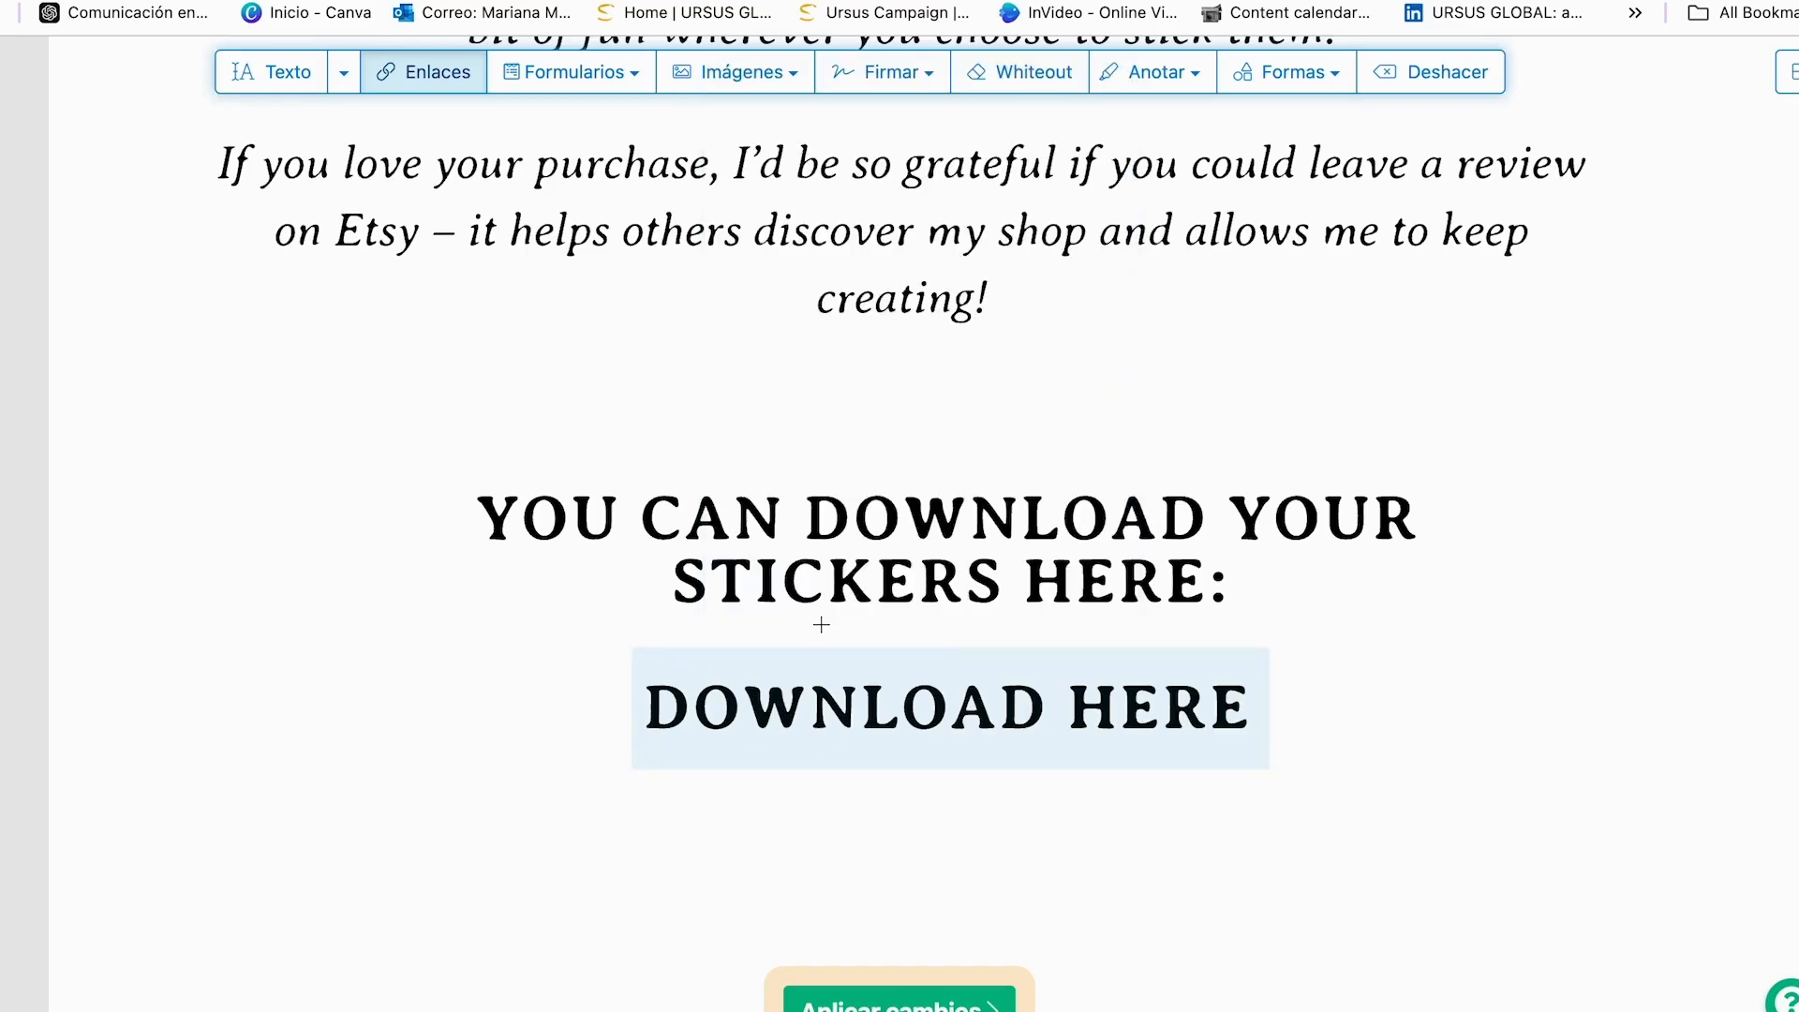
- Apply the link changes in Sejda and download the edited PDF
click(901, 995)
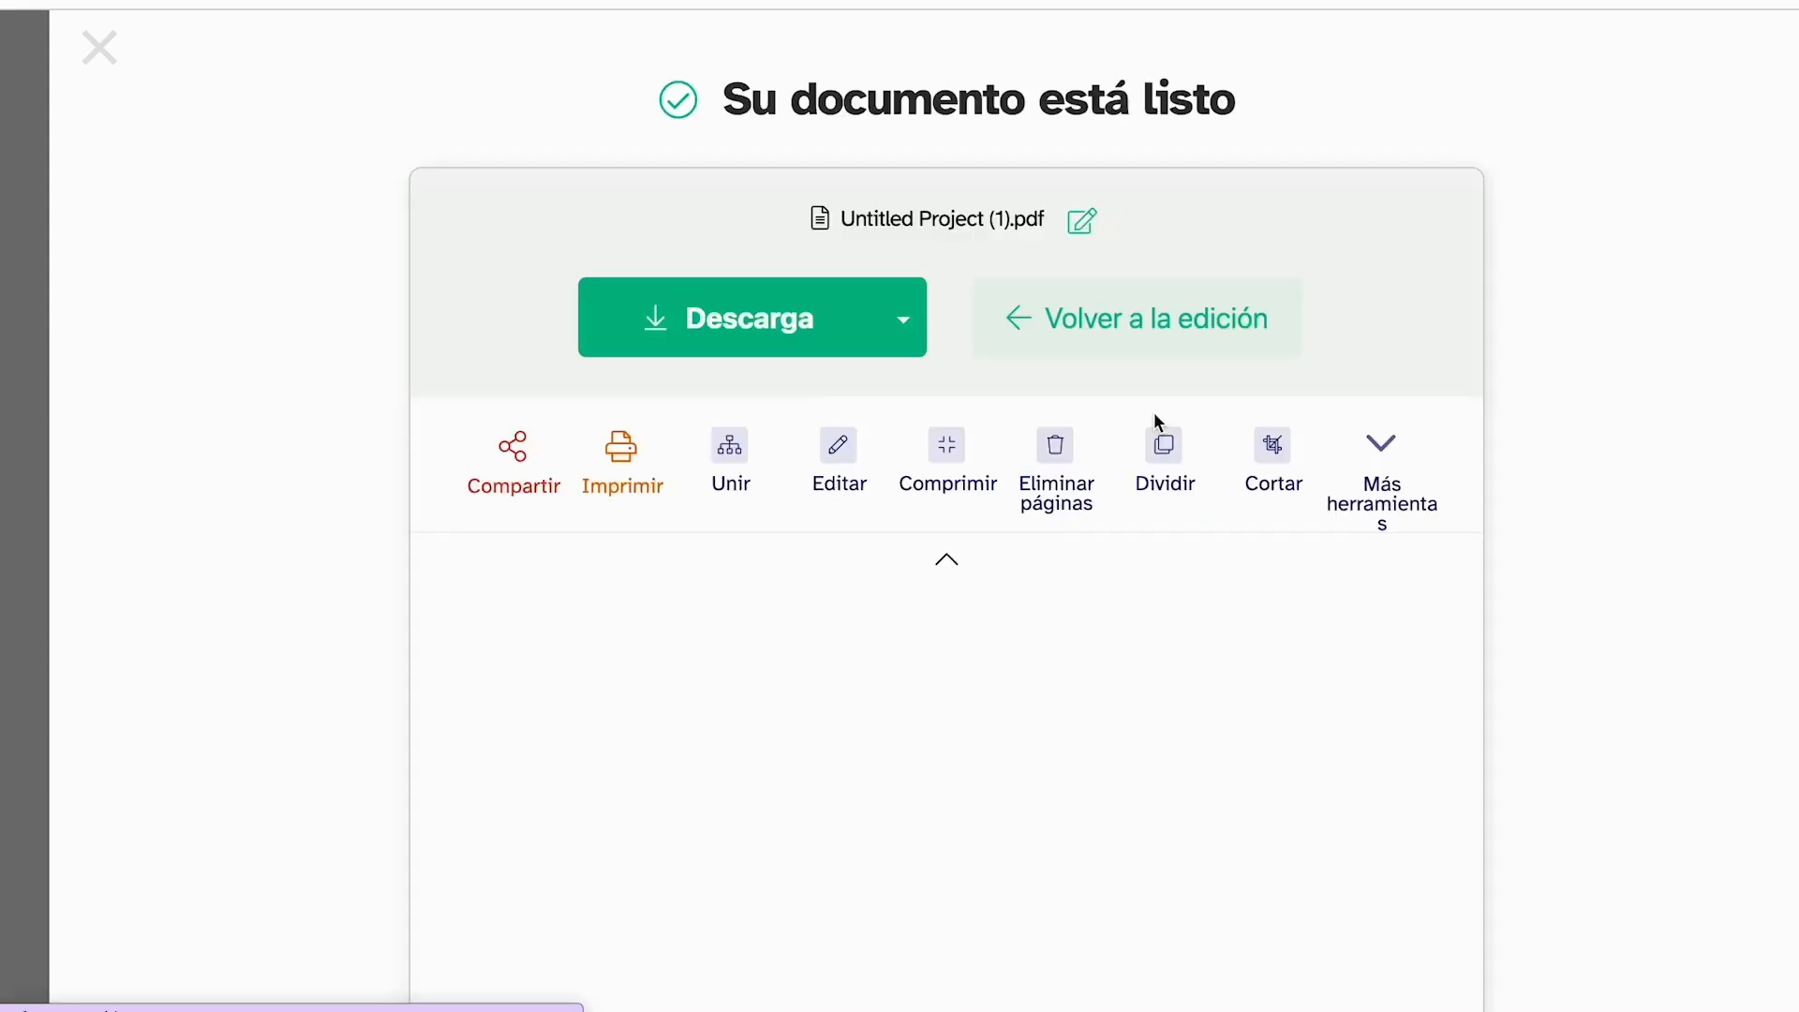
click(655, 318)
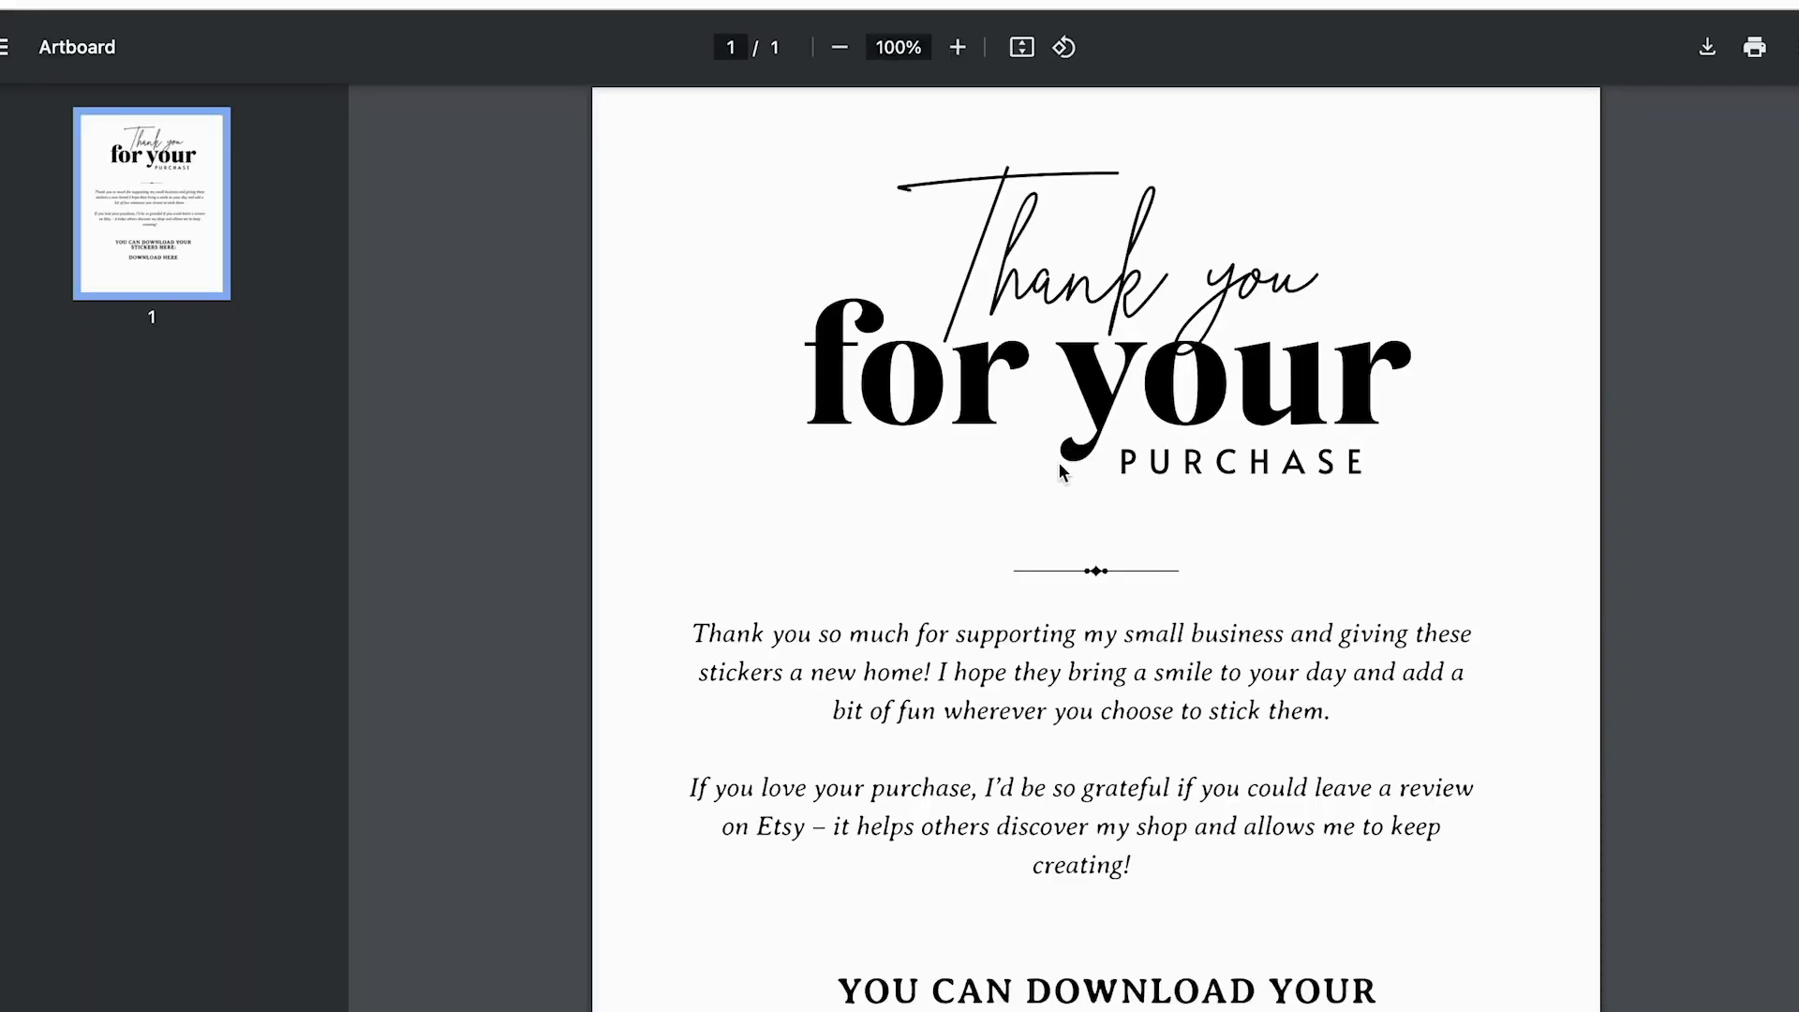
- Look over the downloaded PDF card and test its "DOWNLOAD HERE" link
scroll(1059, 461, down, 2)
scroll(1058, 461, up, 2)
scroll(1058, 461, down, 3)
scroll(1006, 701, up, 3)
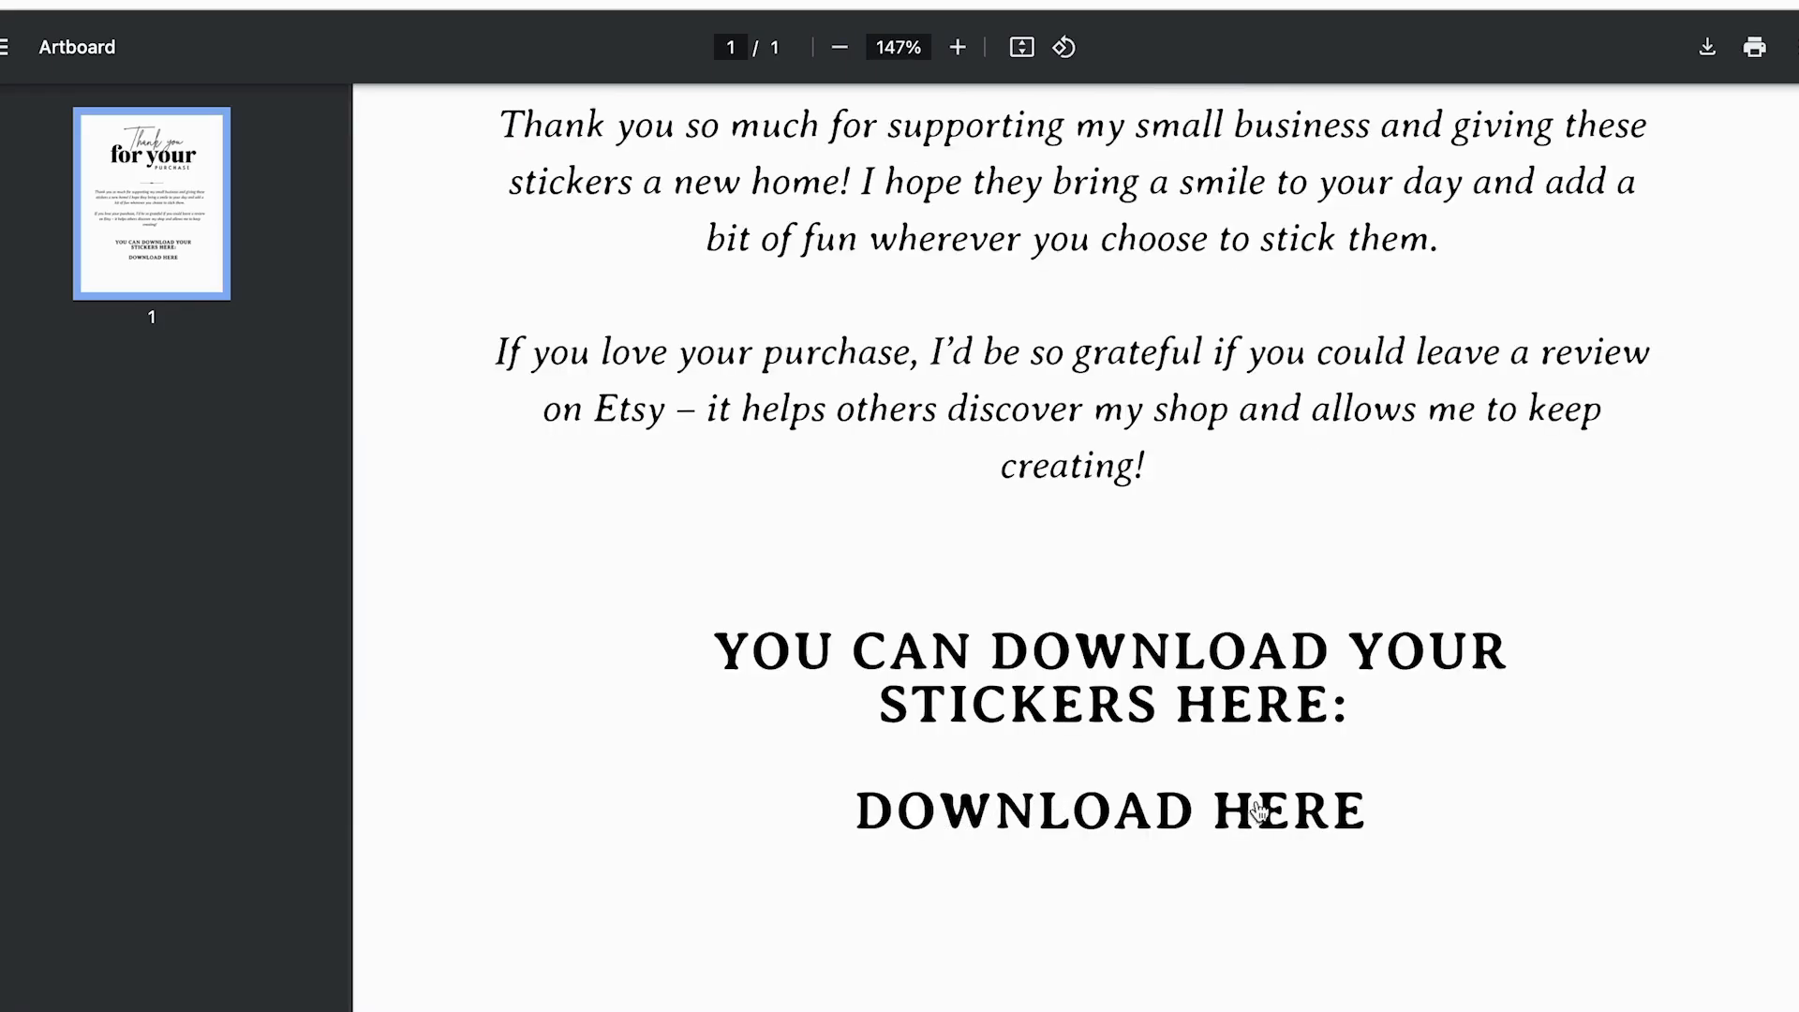
click(1027, 810)
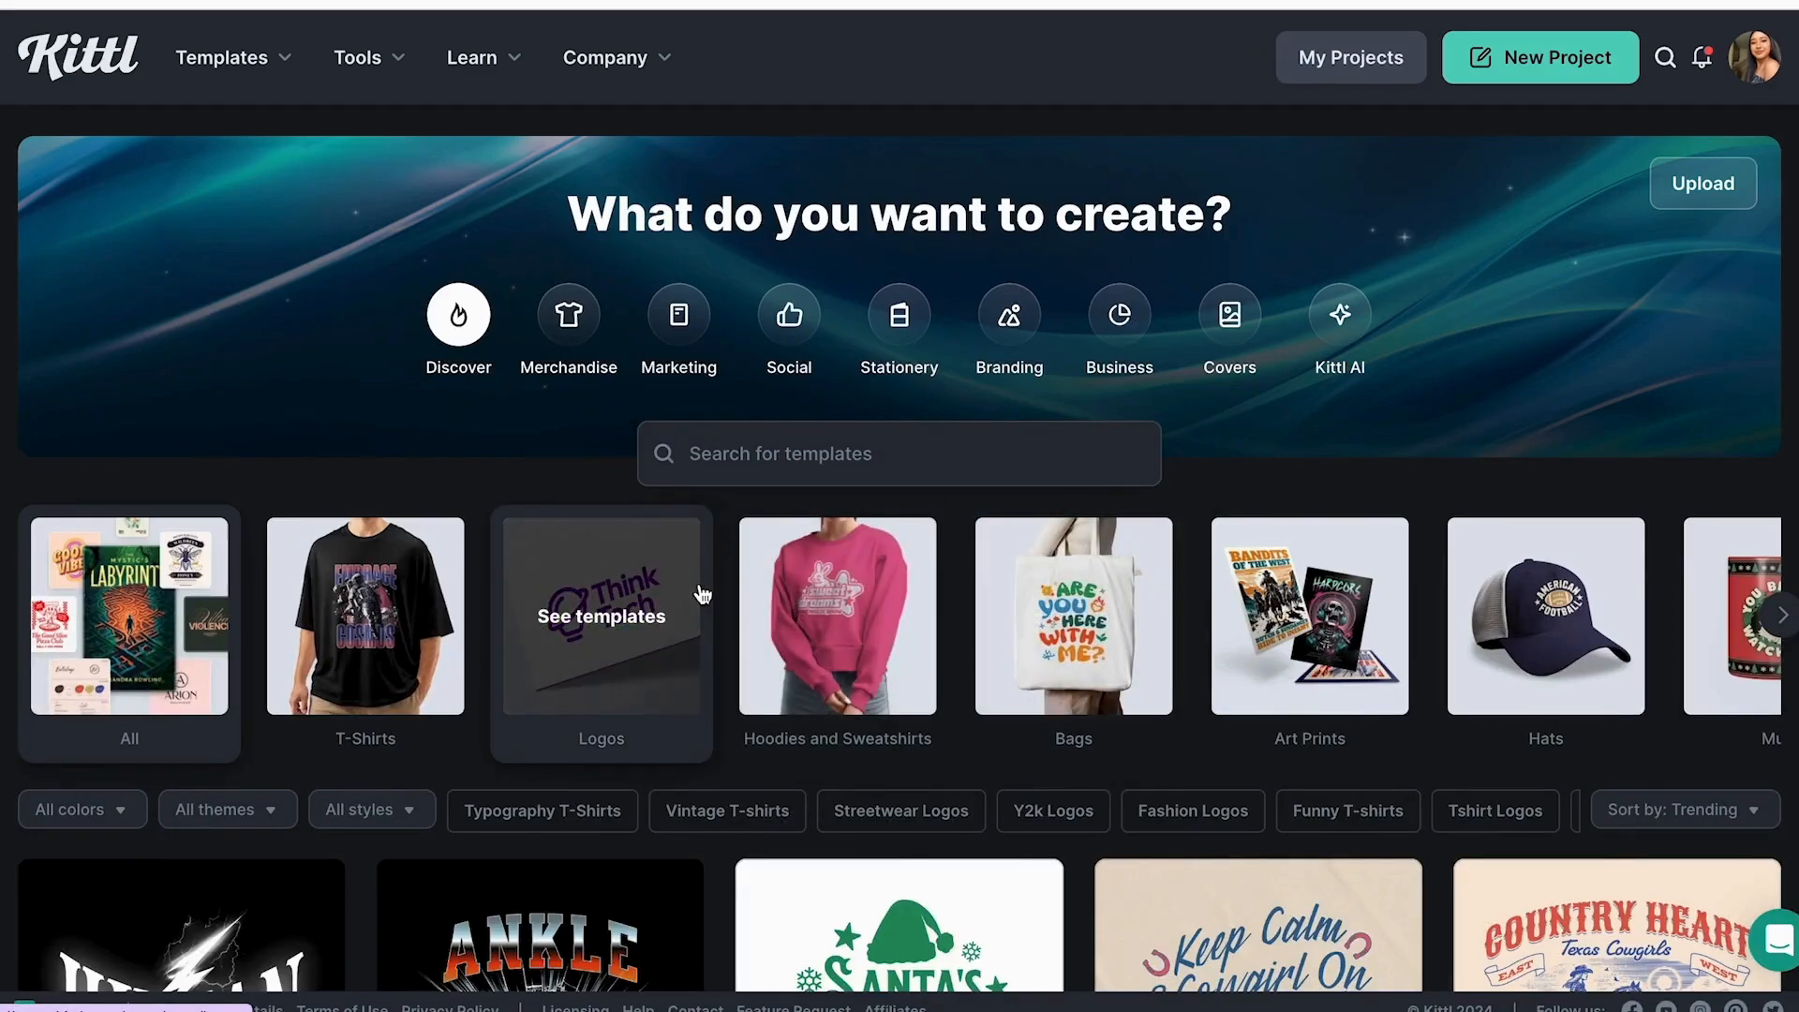
- Create a new Kittl project with the Standard 1200 × 1200 px artboard
click(1513, 79)
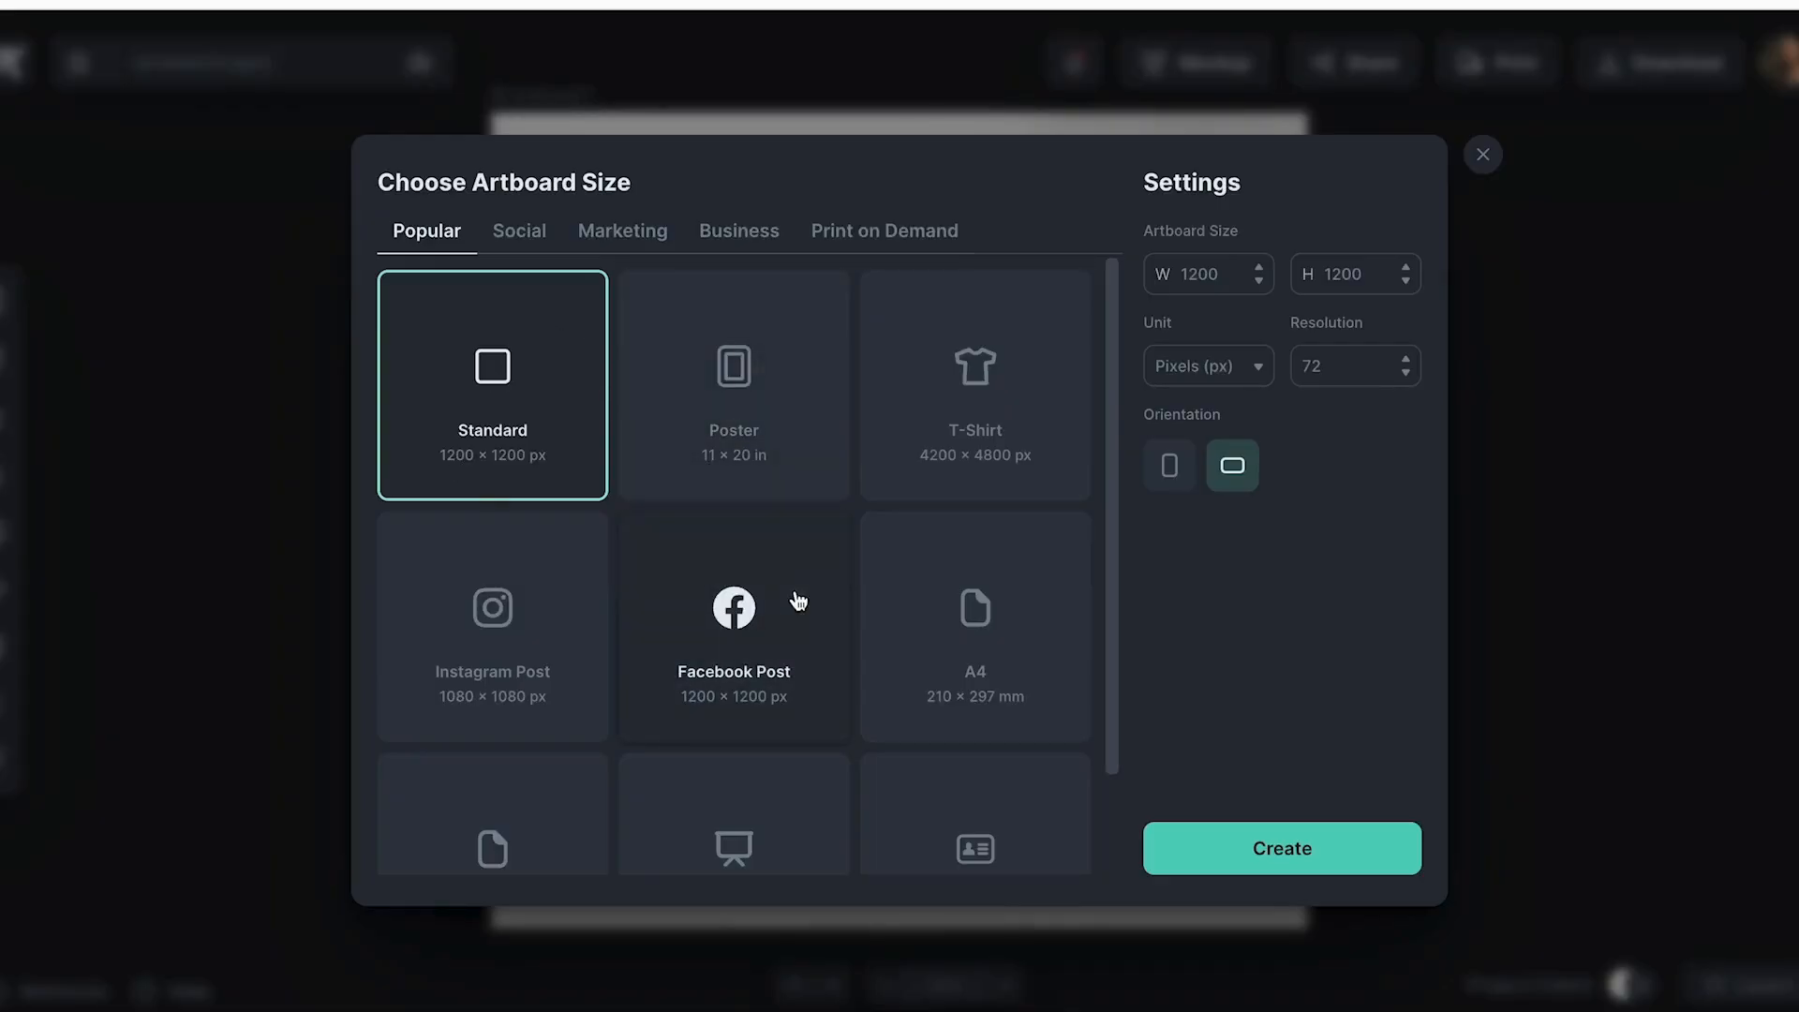
click(1309, 848)
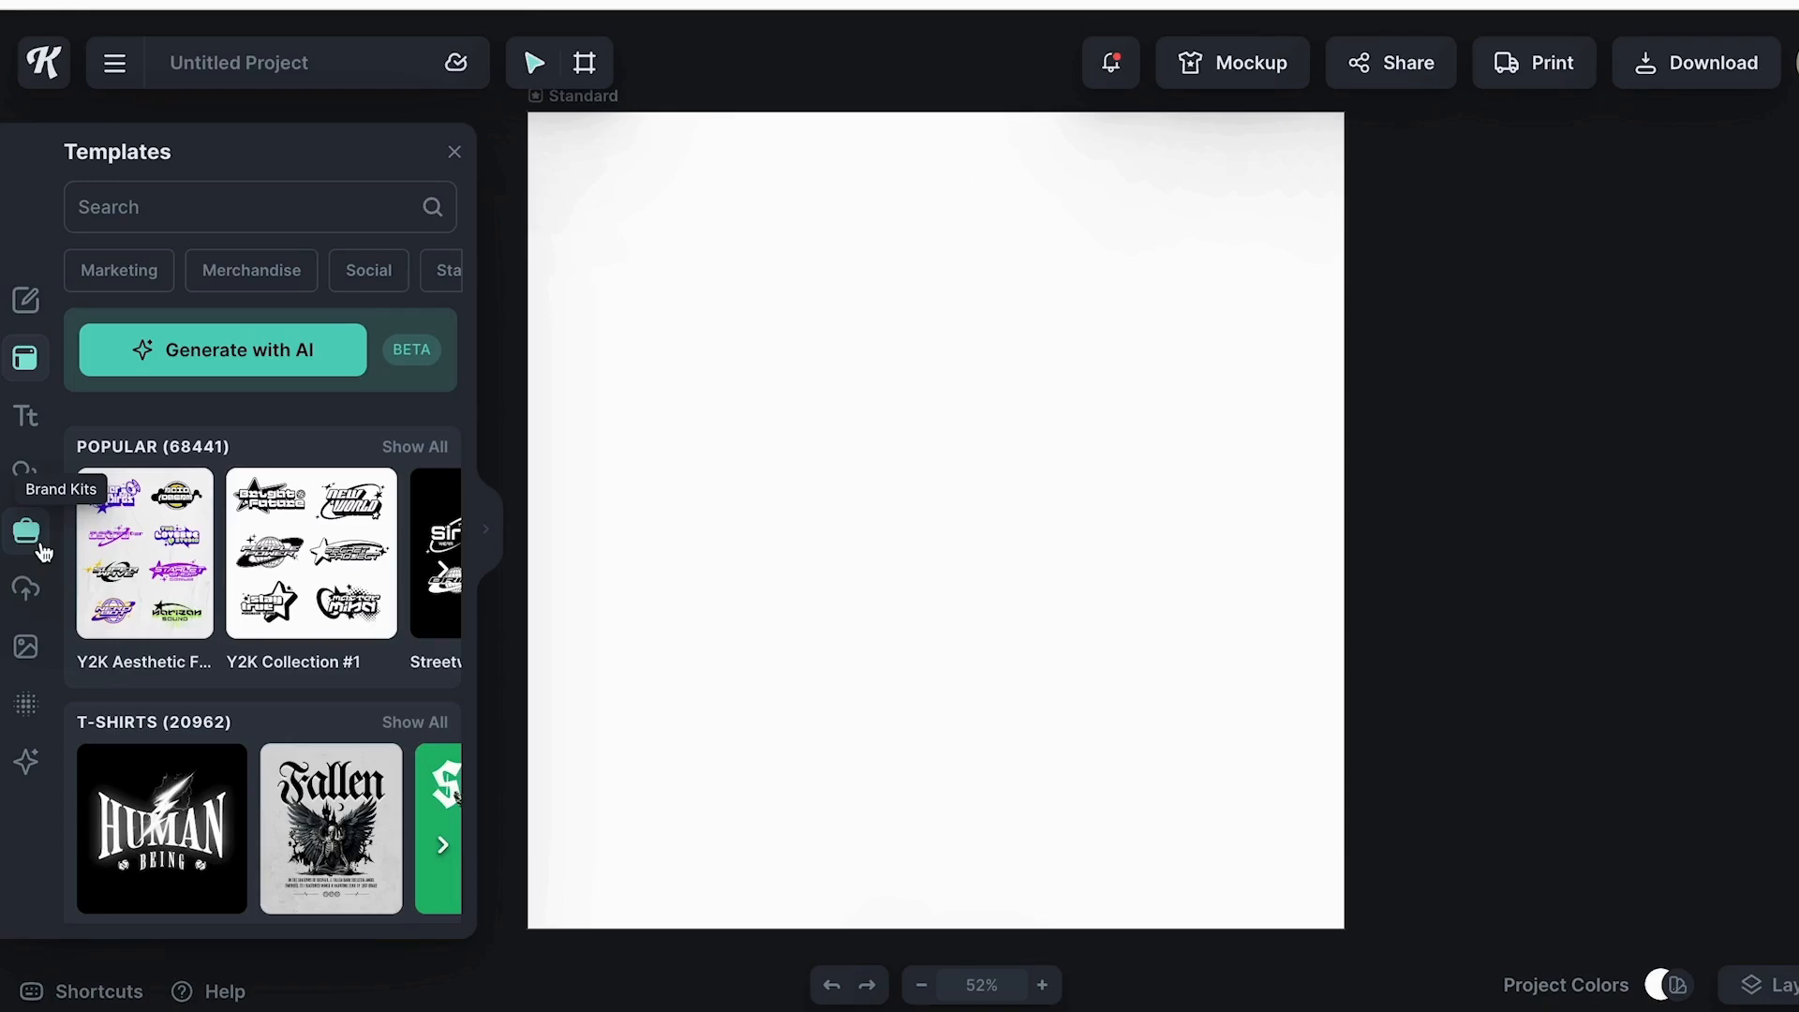
- Search the stock photos for "laptop", add the wooden-desk photo with laptop and coffee cup, and enlarge it to cover the whole artboard
click(28, 474)
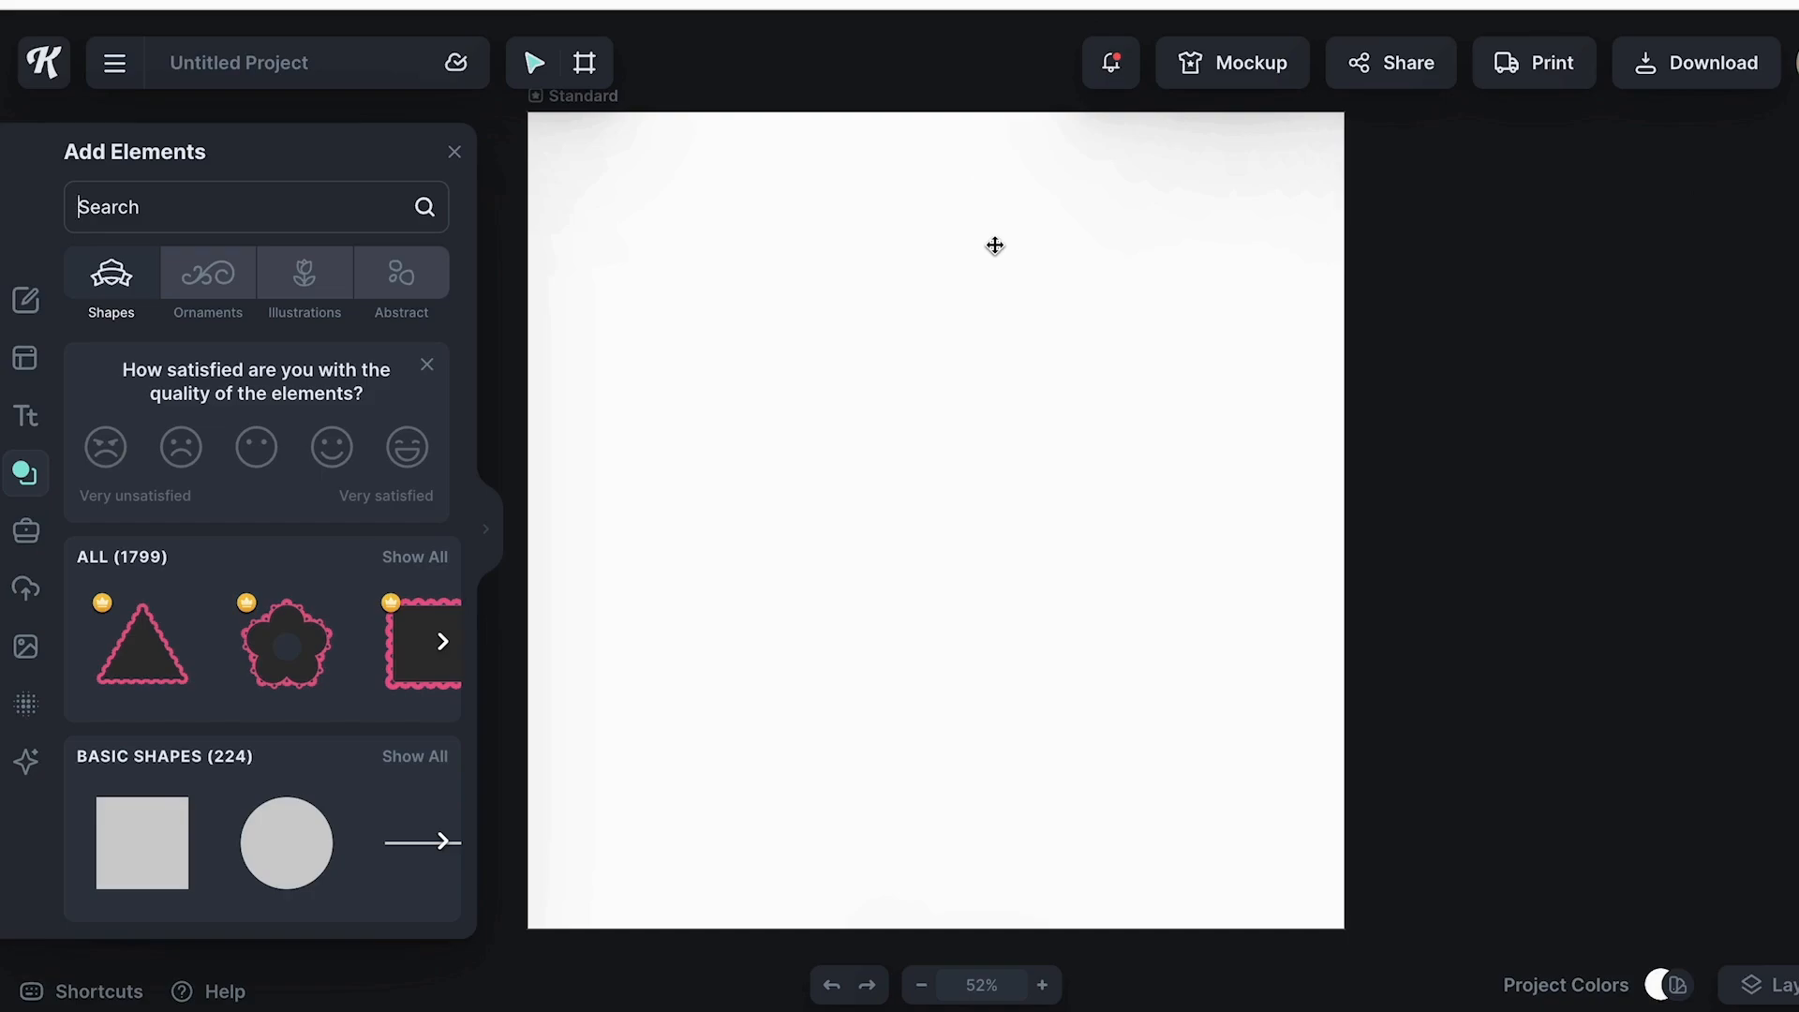
click(26, 647)
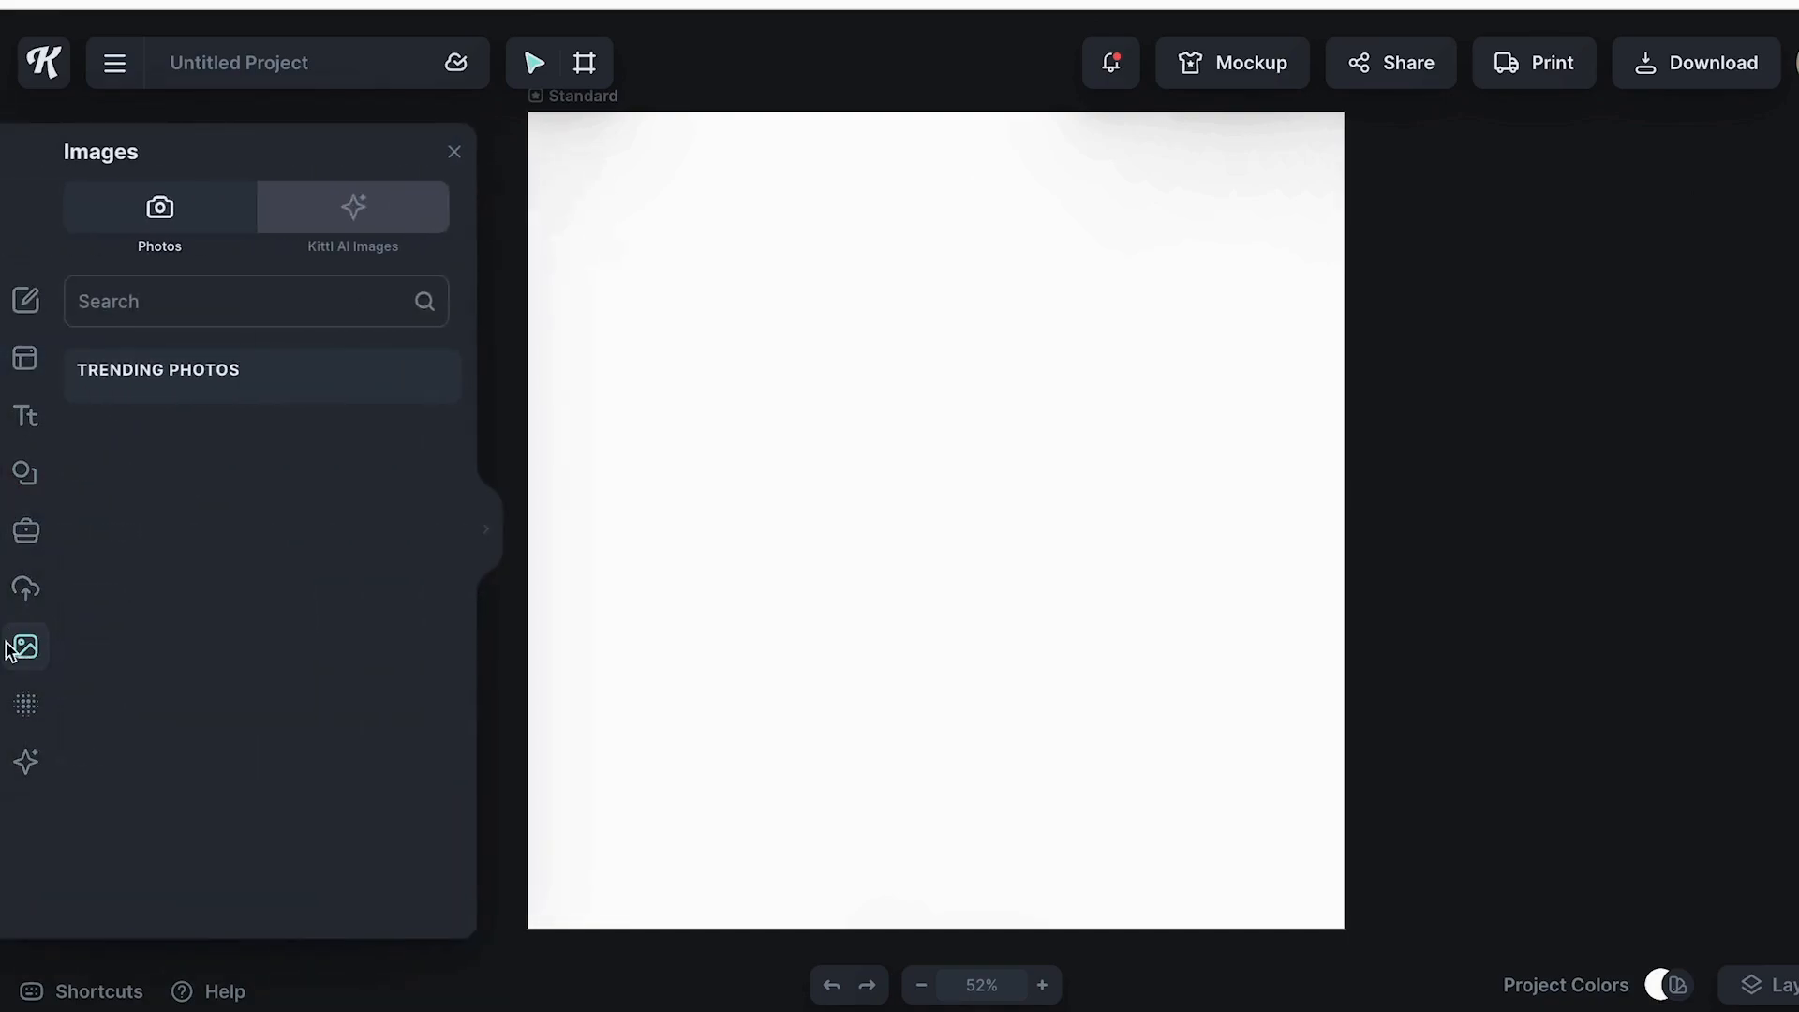
click(215, 306)
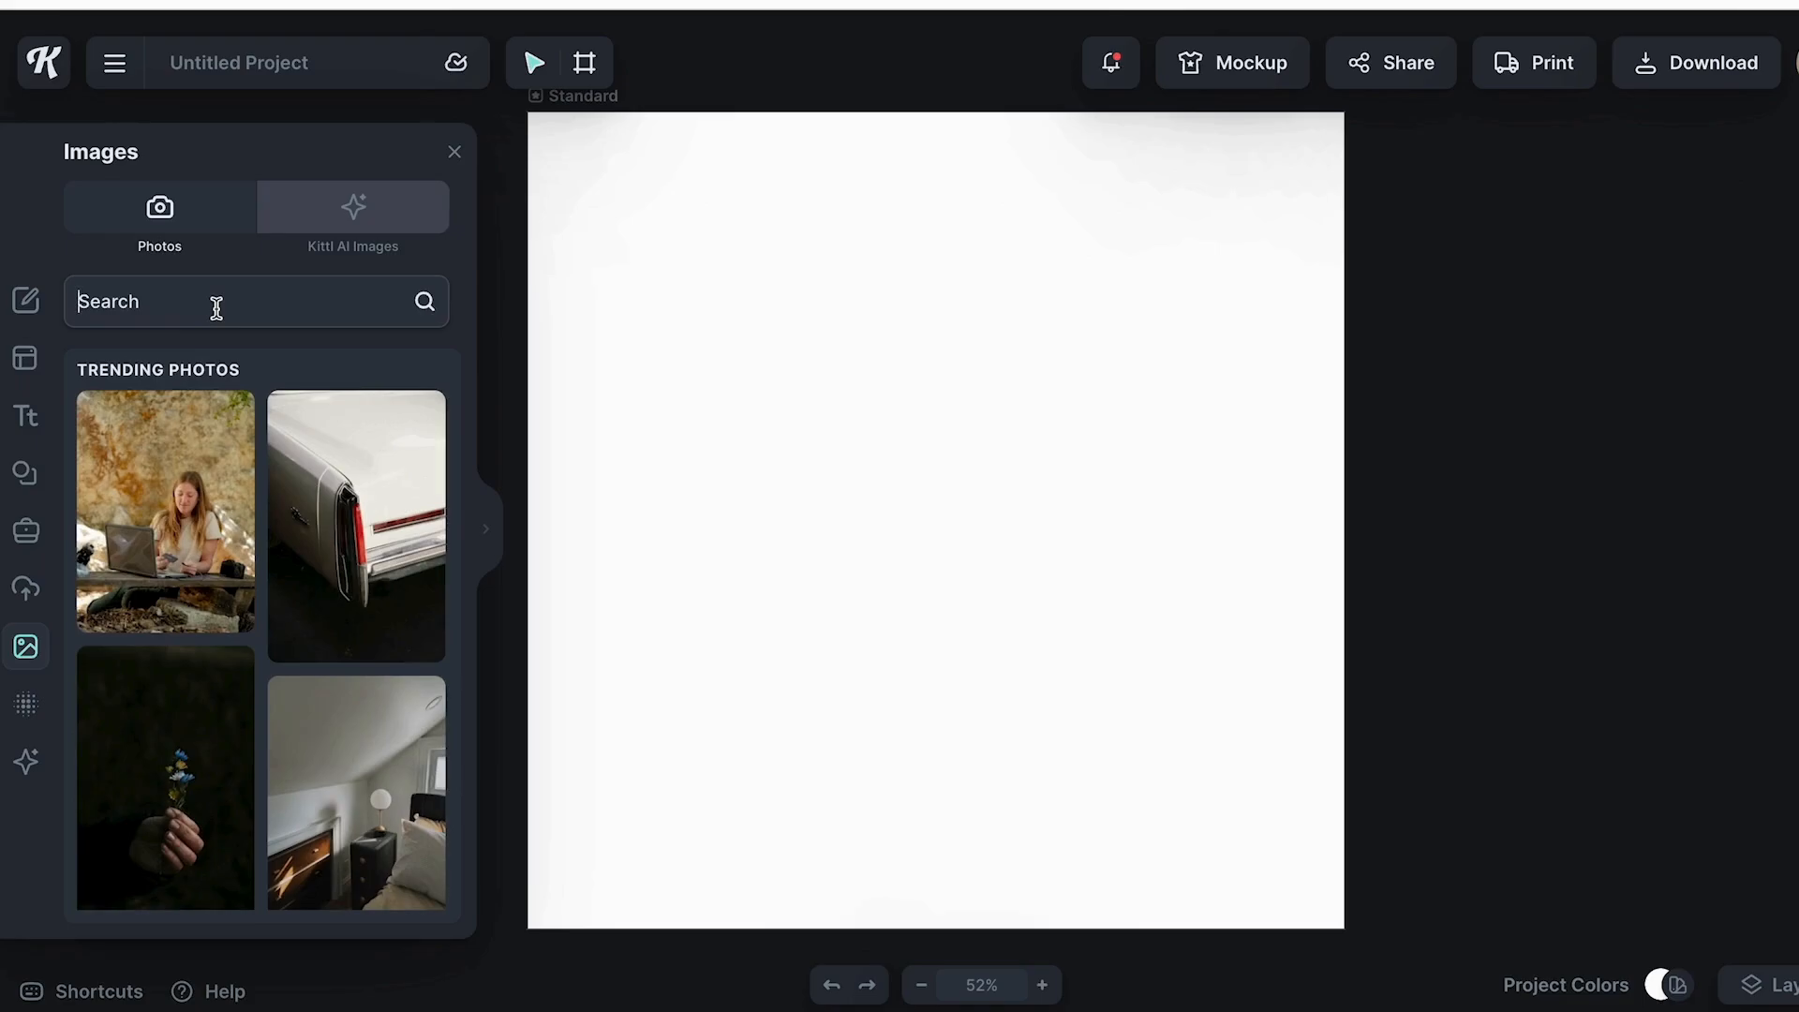
text(laptop)
key(Return)
click(356, 817)
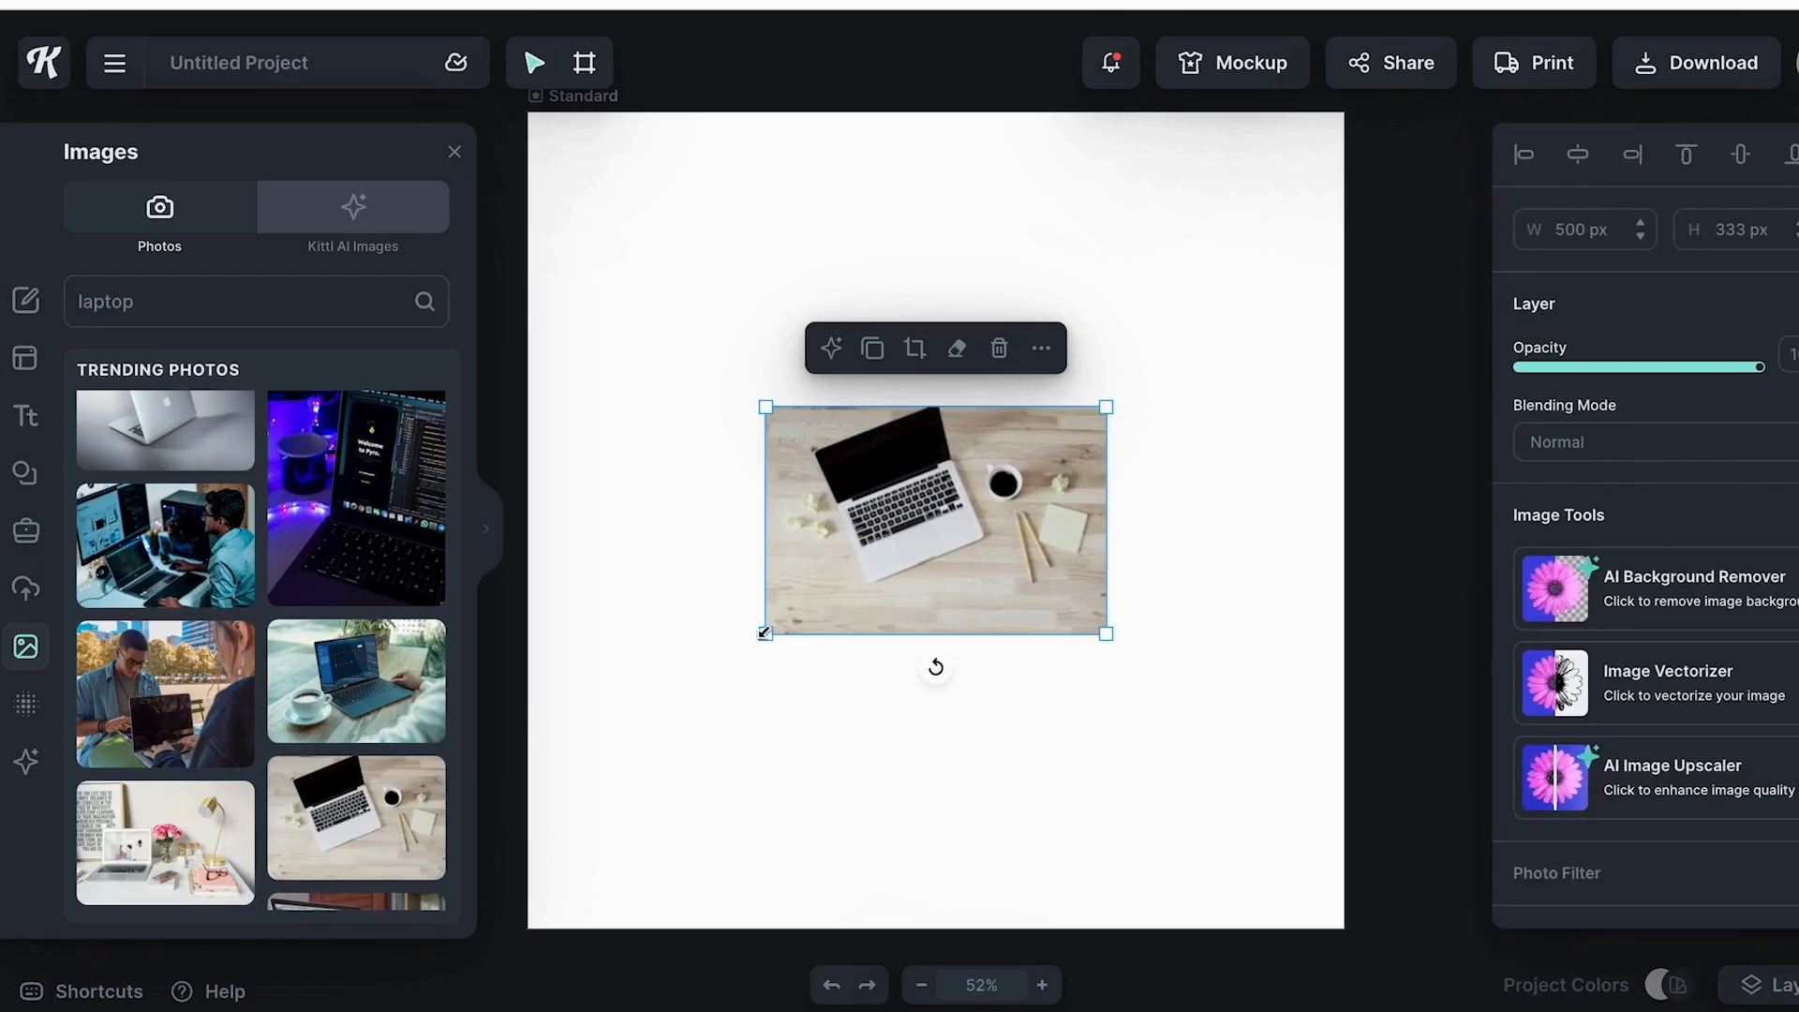
drag(765, 632, 417, 956)
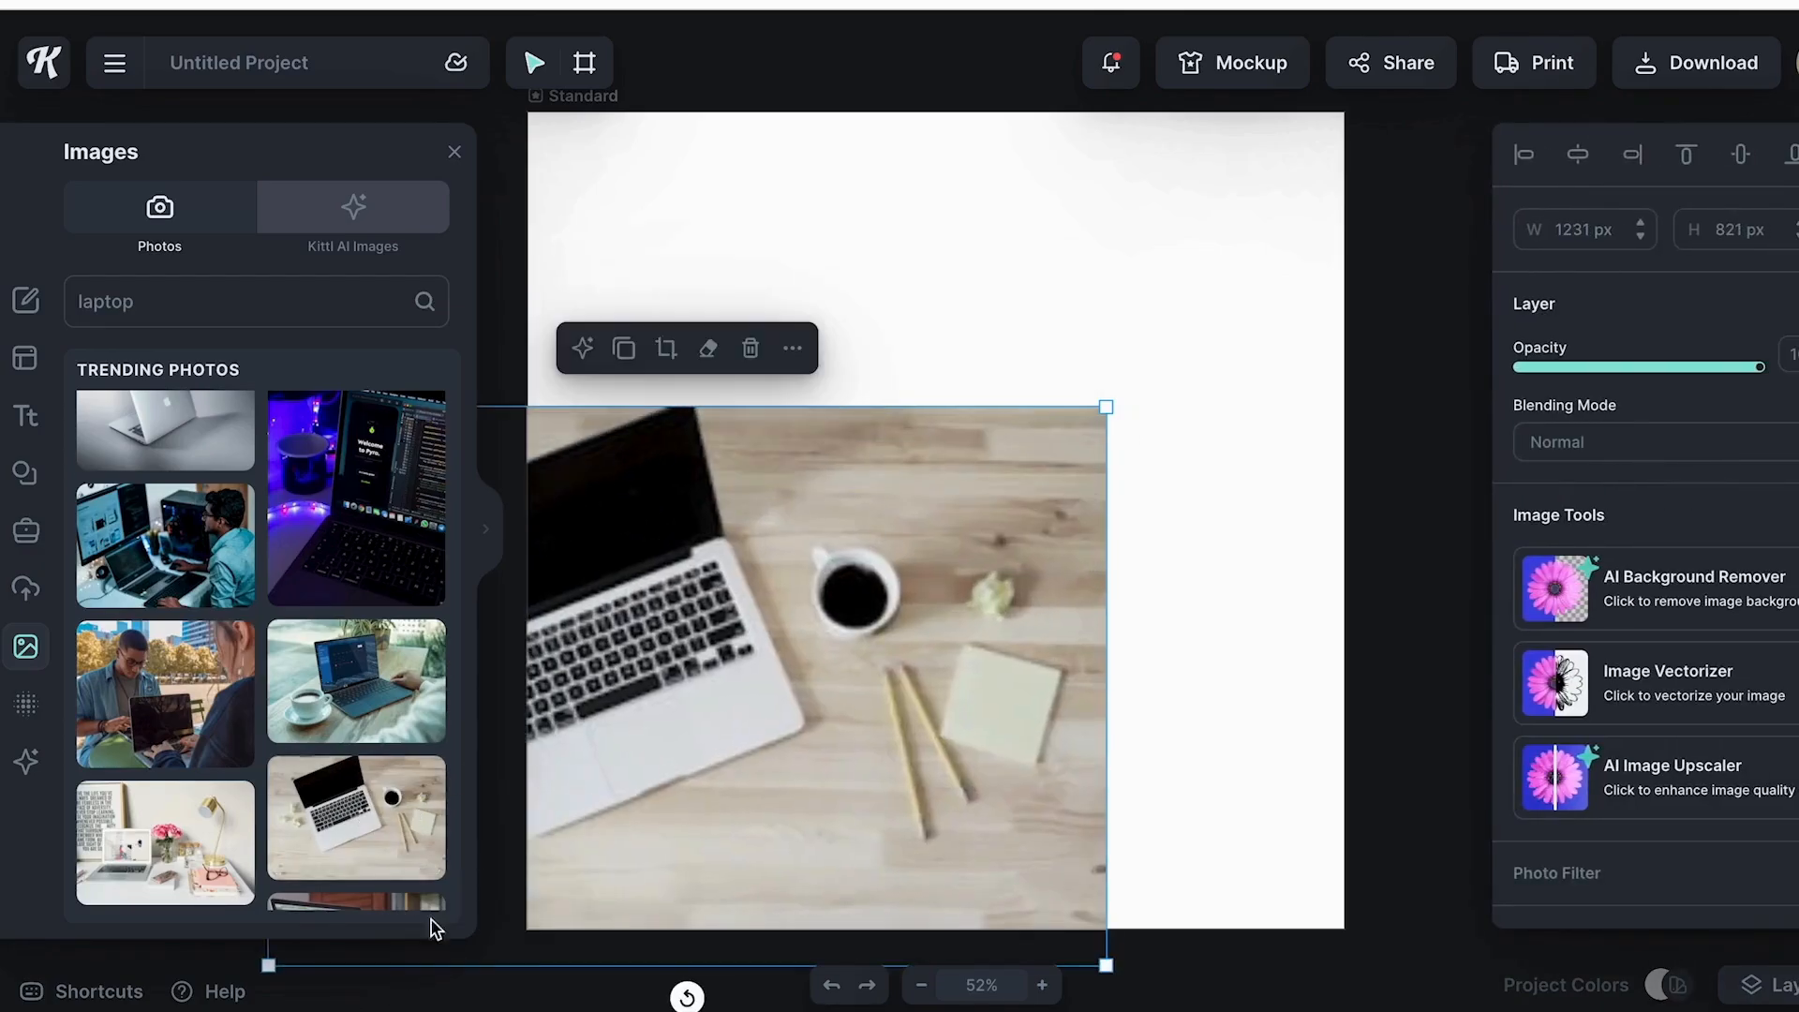
drag(795, 710, 1141, 441)
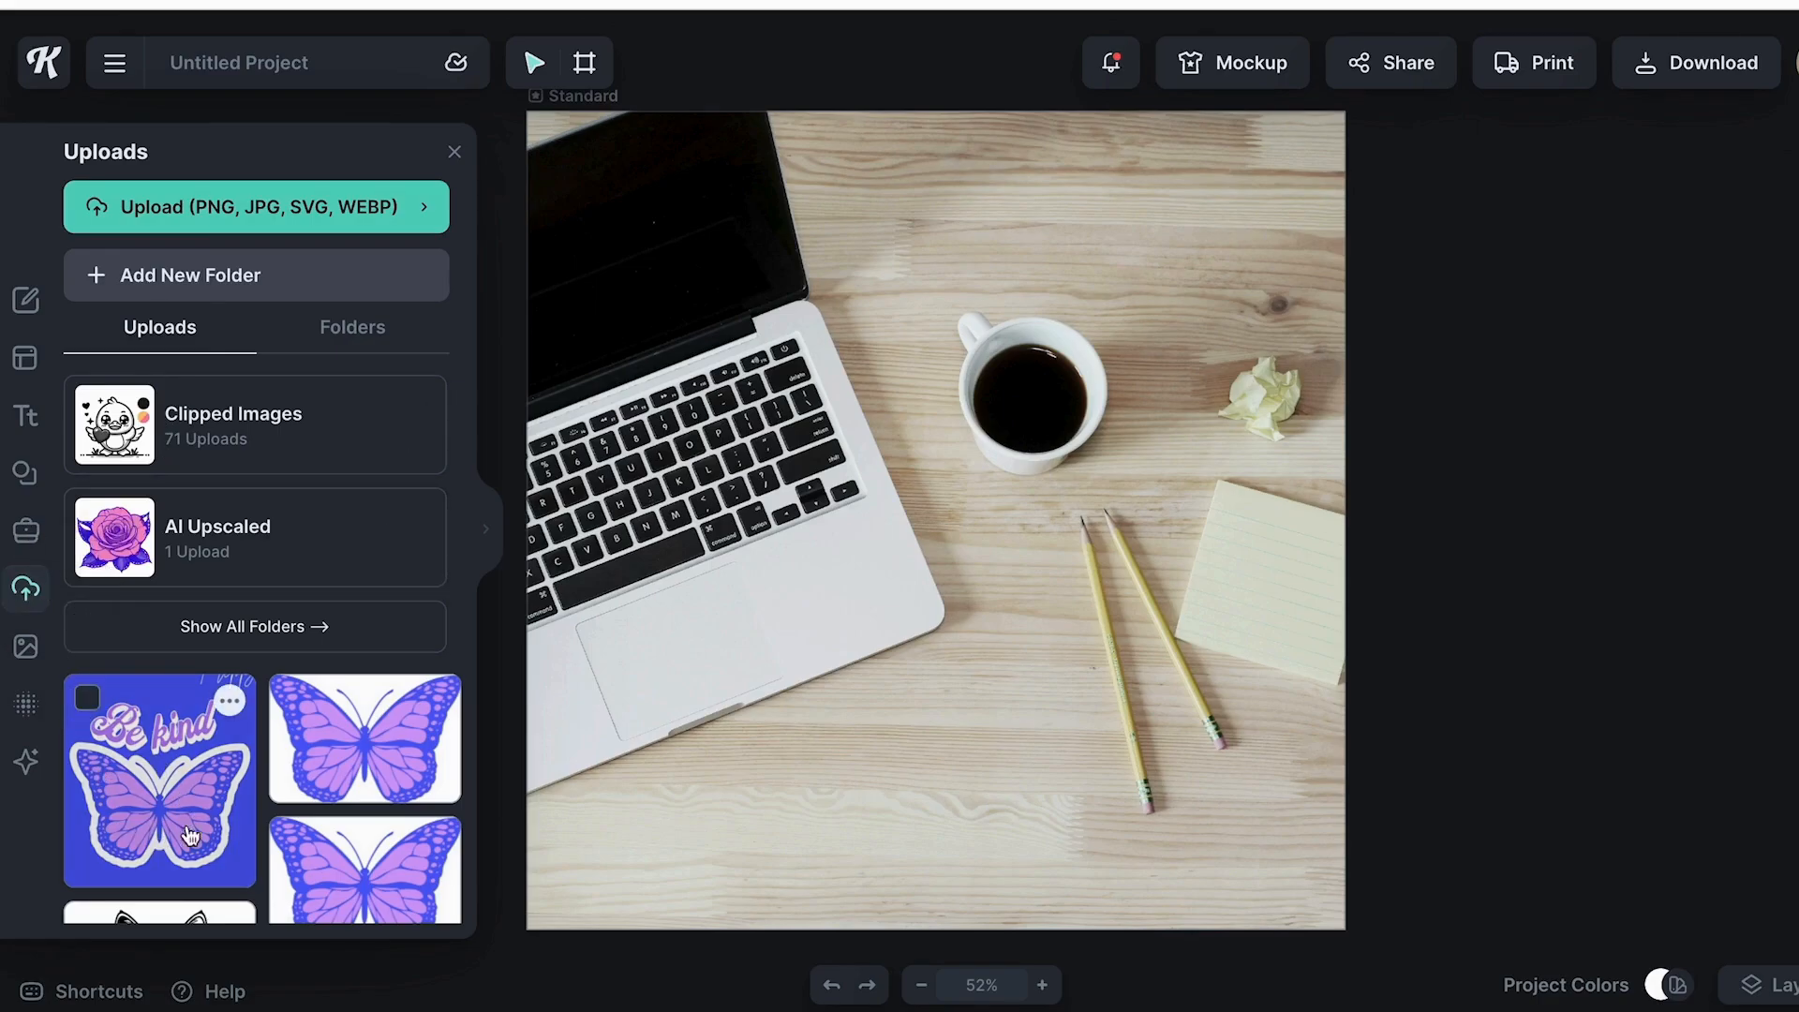
- Add the uploaded "Be kind" butterfly image, remove its background, shrink it to about 205 × 228 px, and place it on the laptop's lower-right corner
click(161, 808)
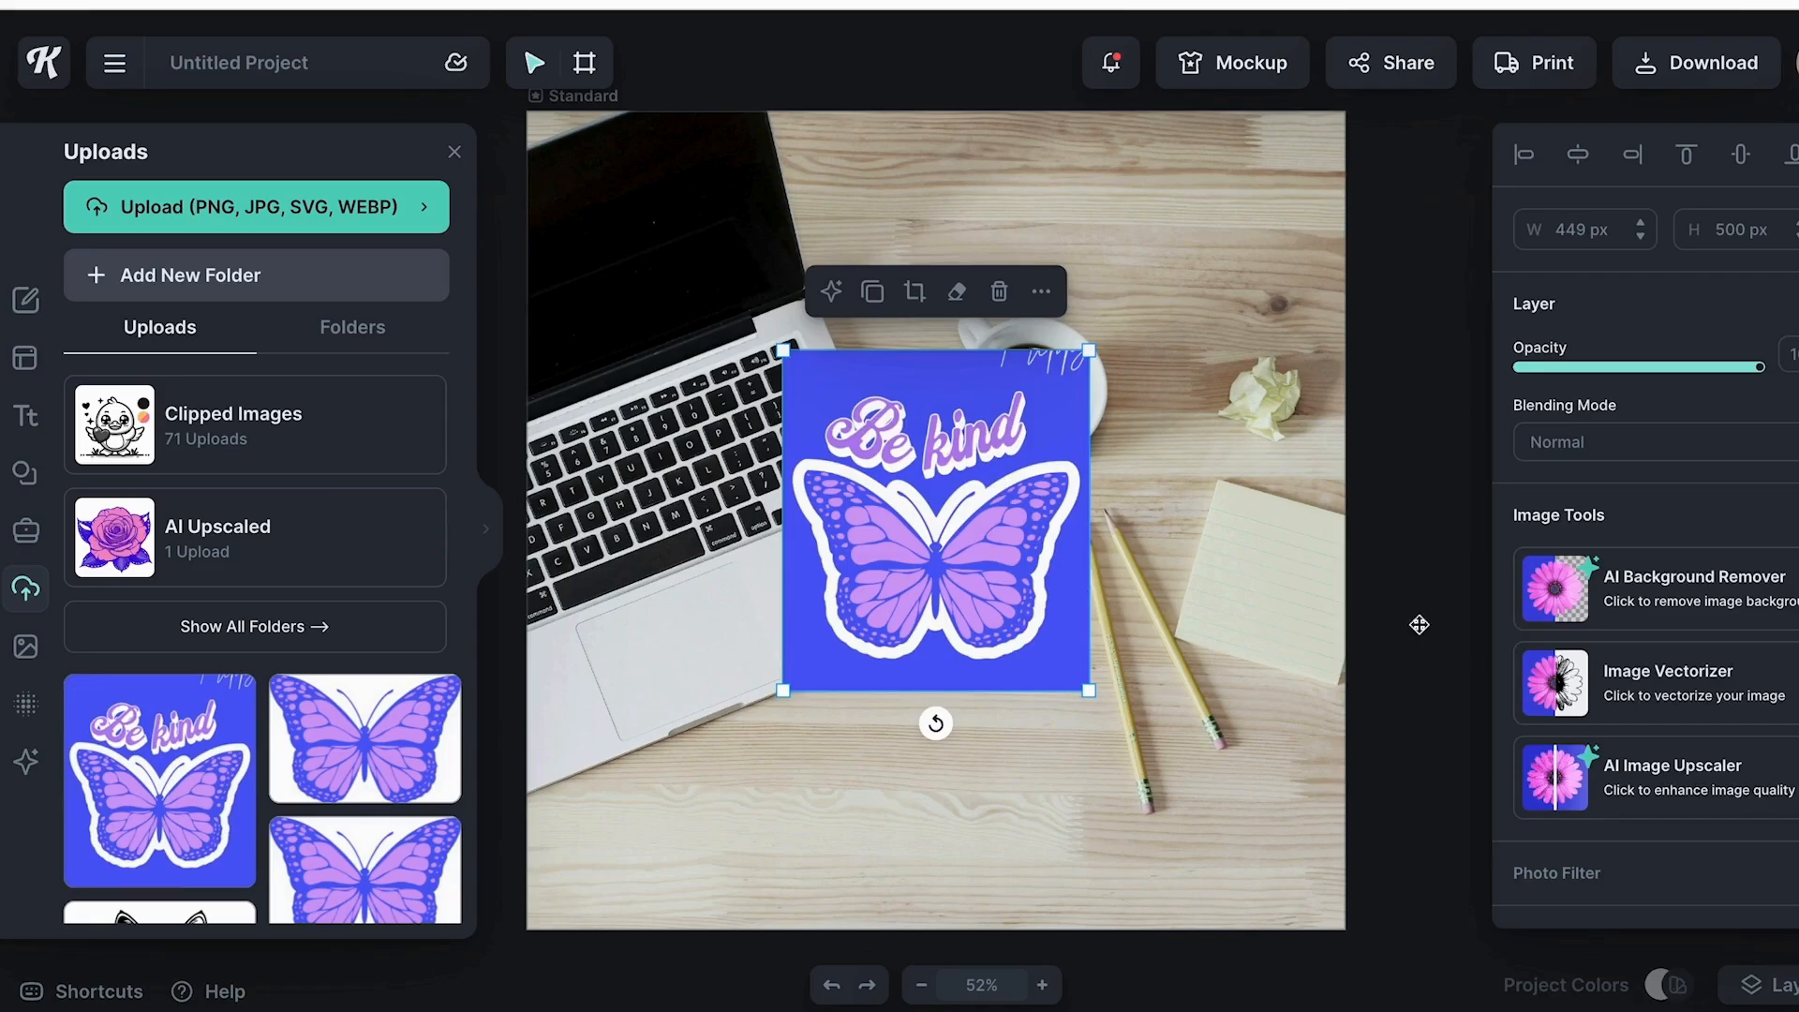
click(1664, 592)
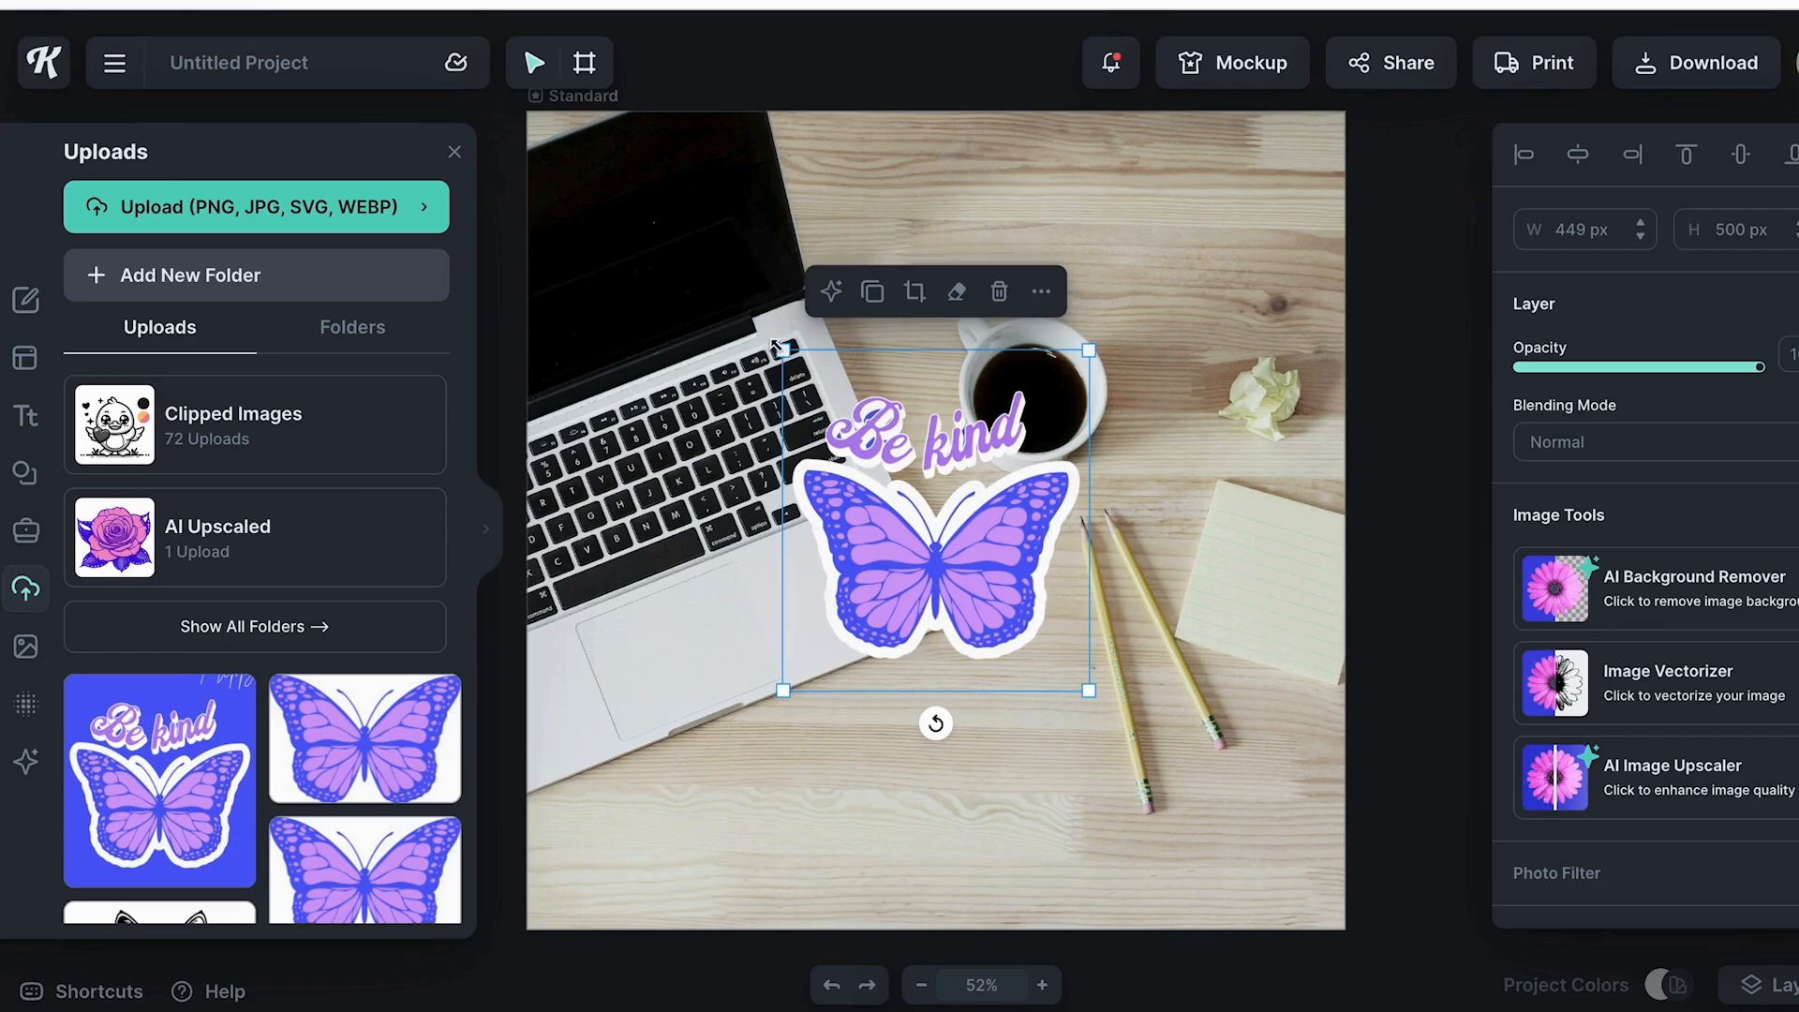
drag(783, 352, 954, 543)
drag(1022, 637, 842, 621)
click(899, 759)
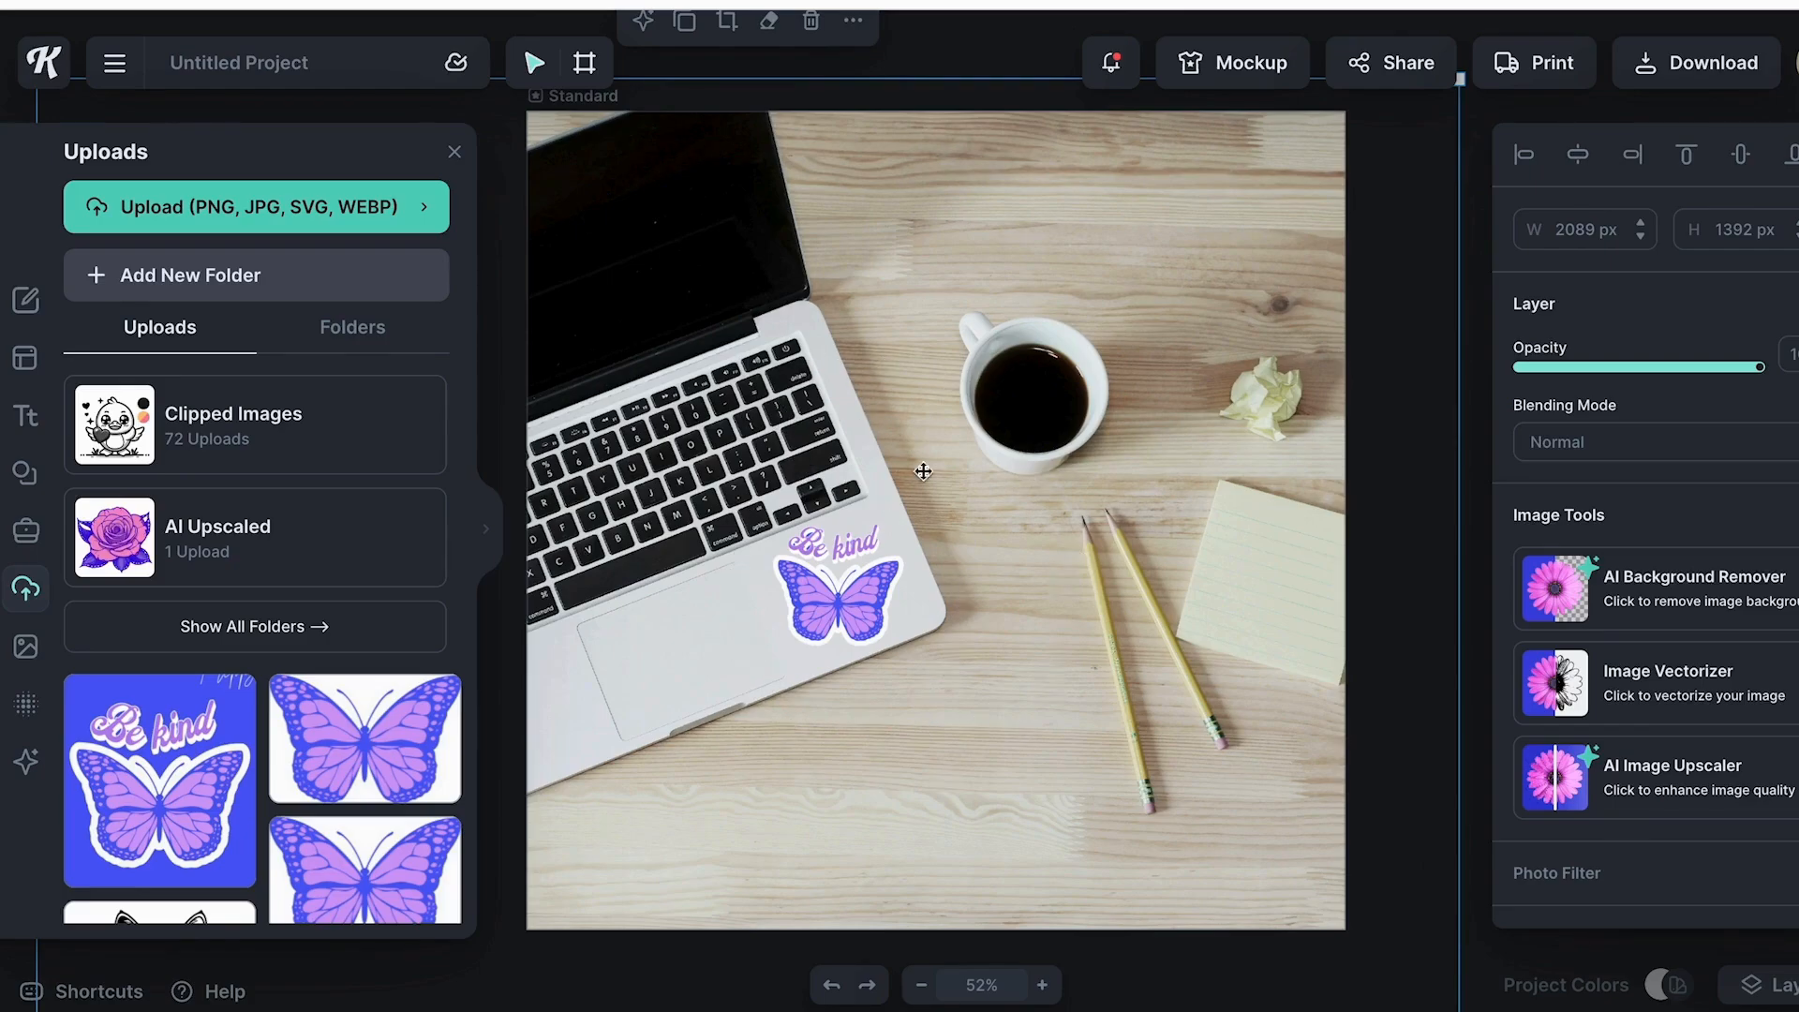
- Try a duplicate of the "Be kind" butterfly sticker on the yellow note, rotate it slightly, and move it below the laptop
click(840, 610)
key(ctrl+c)
key(ctrl+v)
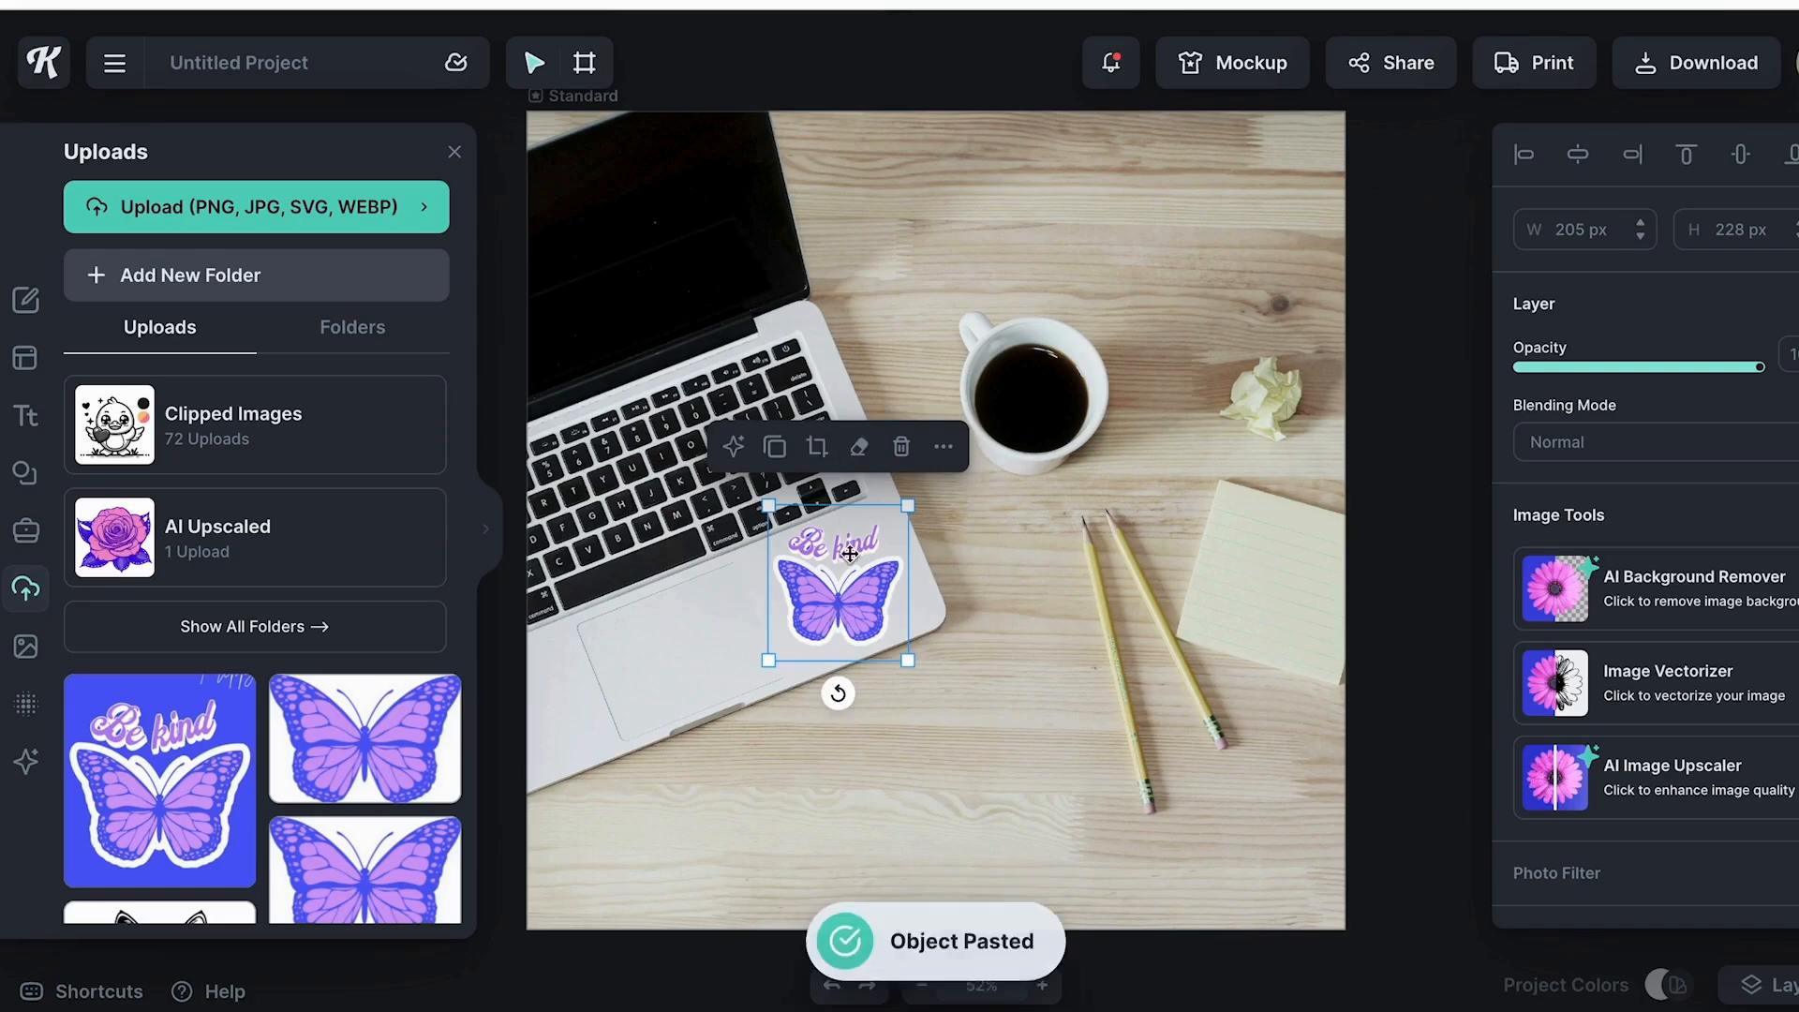
drag(840, 610, 1291, 554)
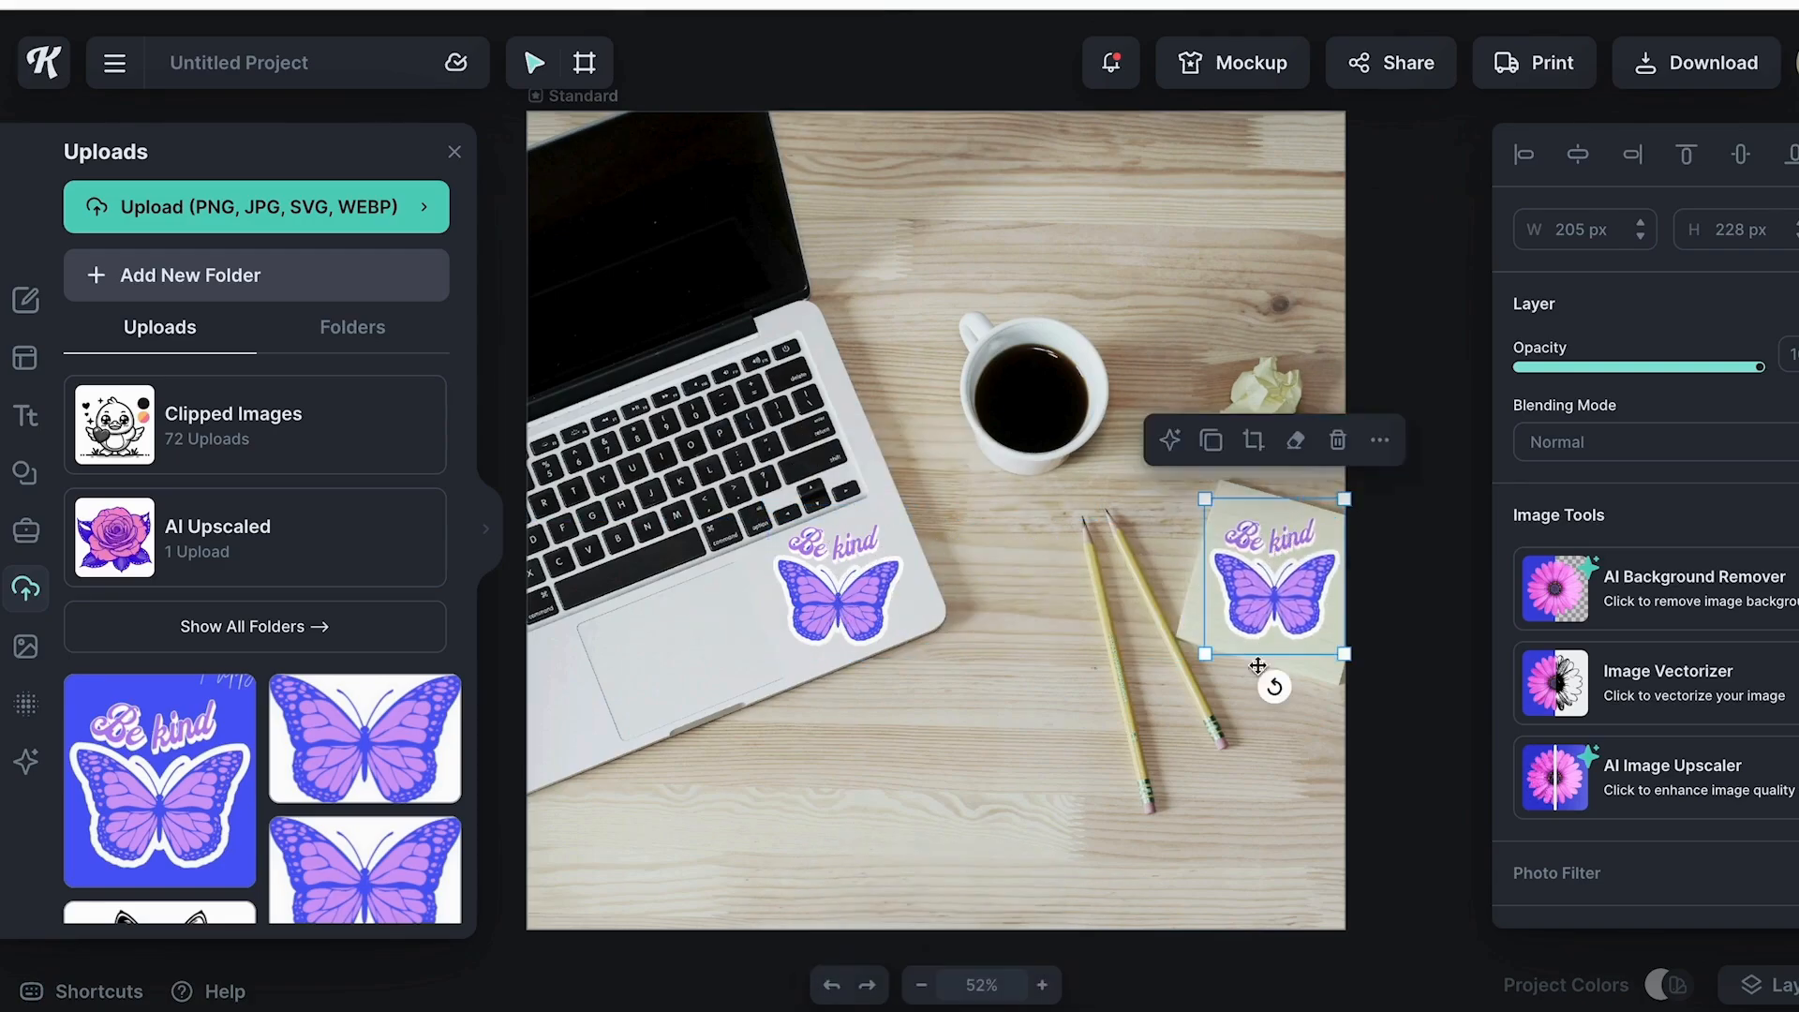
mouse_move(1268, 684)
mouse_down()
mouse_move(1227, 689)
mouse_move(1241, 721)
mouse_move(1243, 694)
mouse_up()
drag(1253, 598, 874, 808)
- Add the uploaded "My way" cat image, remove its background, shrink it, and place it on the desk below the laptop
click(832, 809)
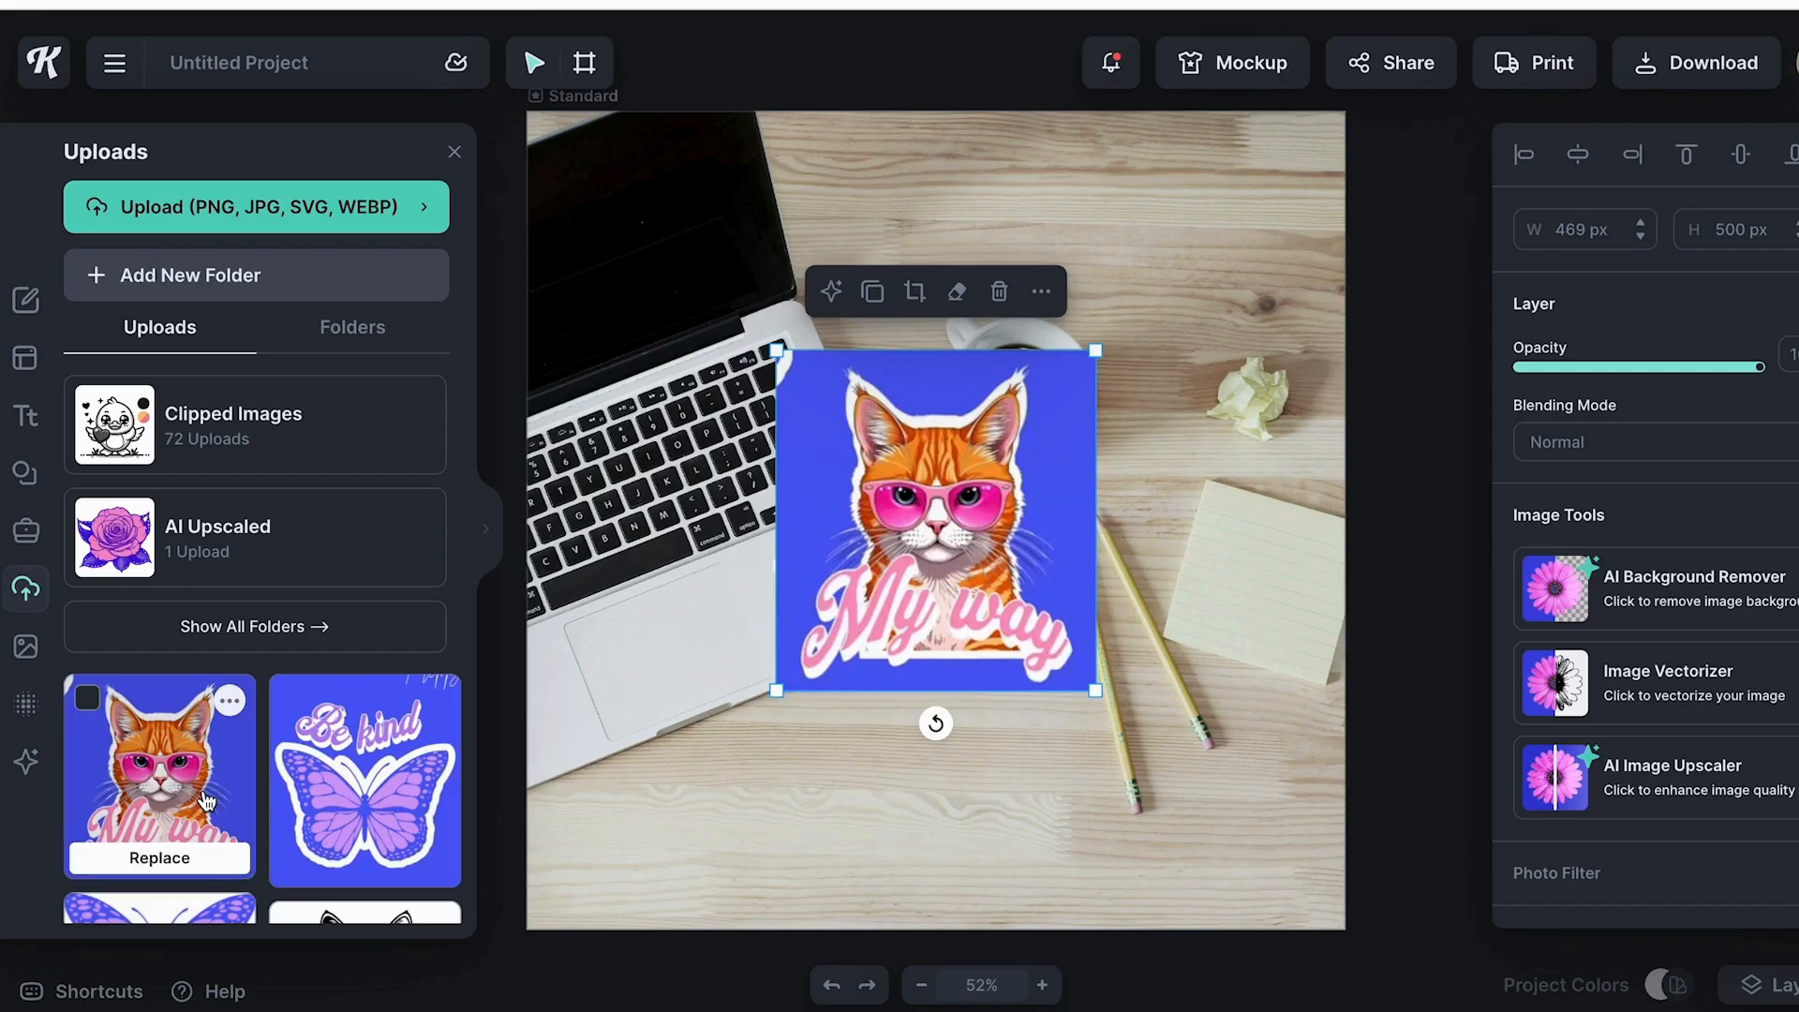
click(1646, 599)
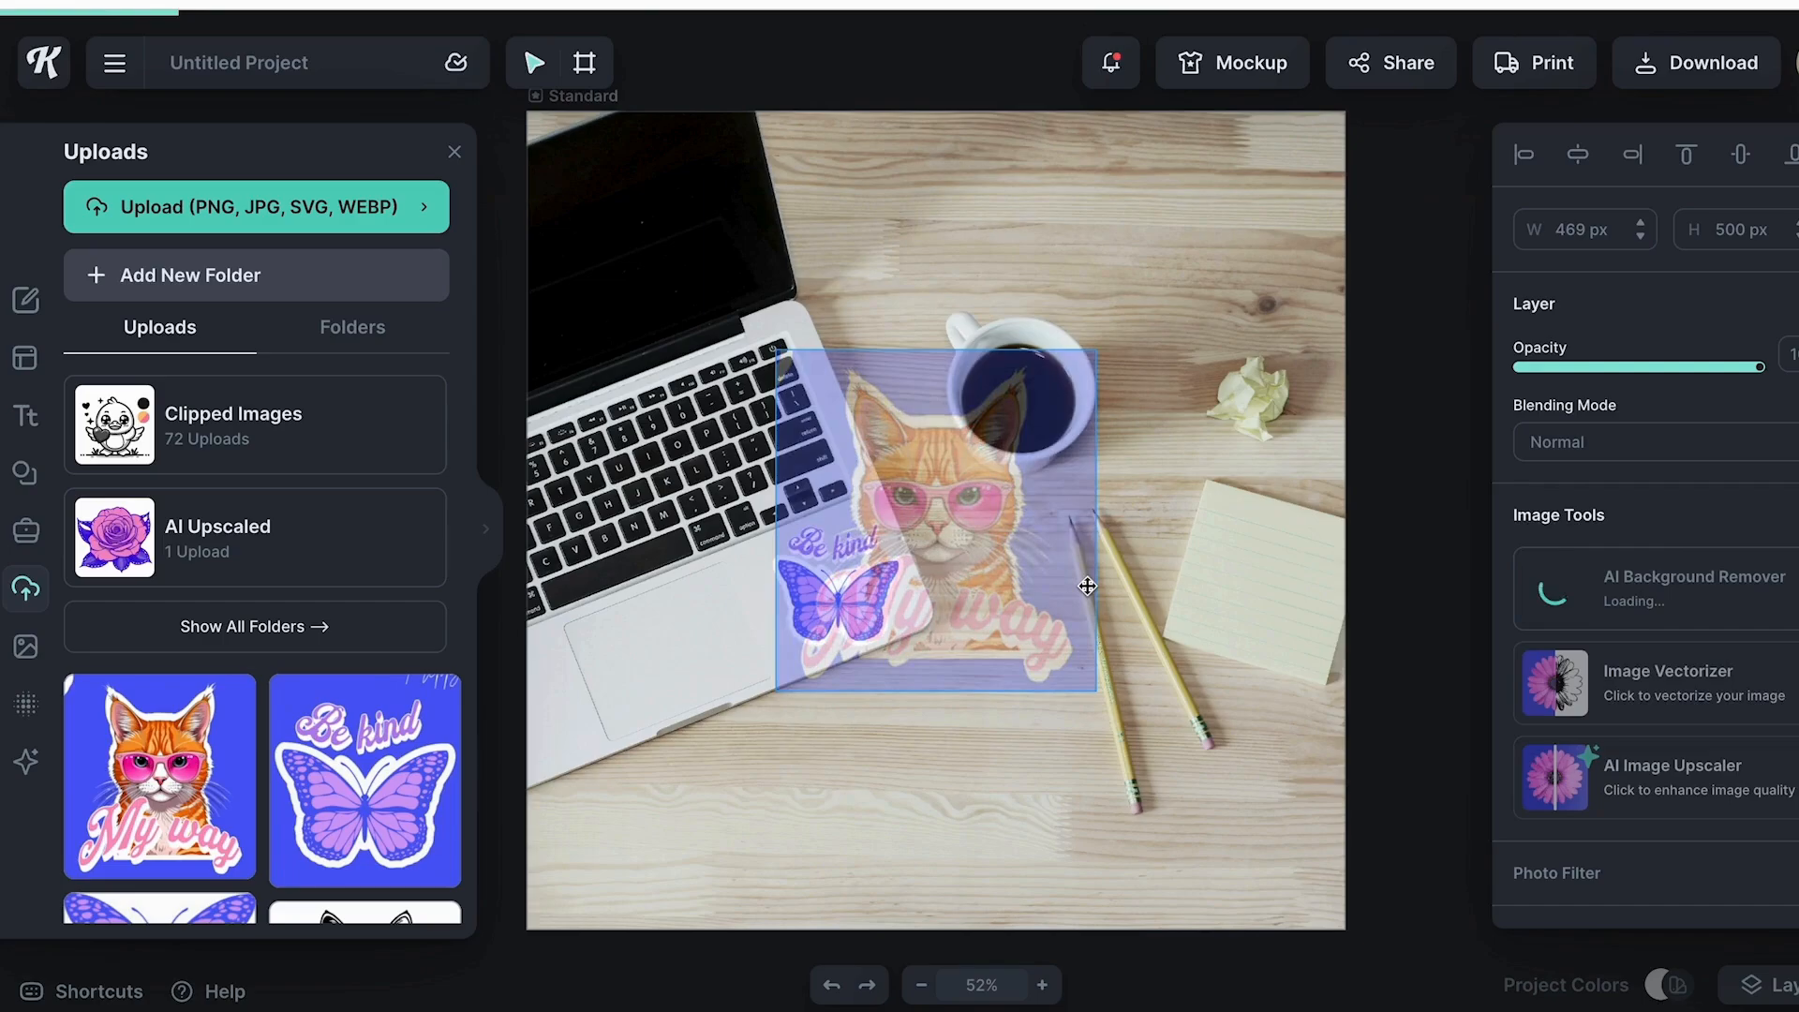
drag(964, 597, 1017, 853)
drag(1148, 602, 1113, 639)
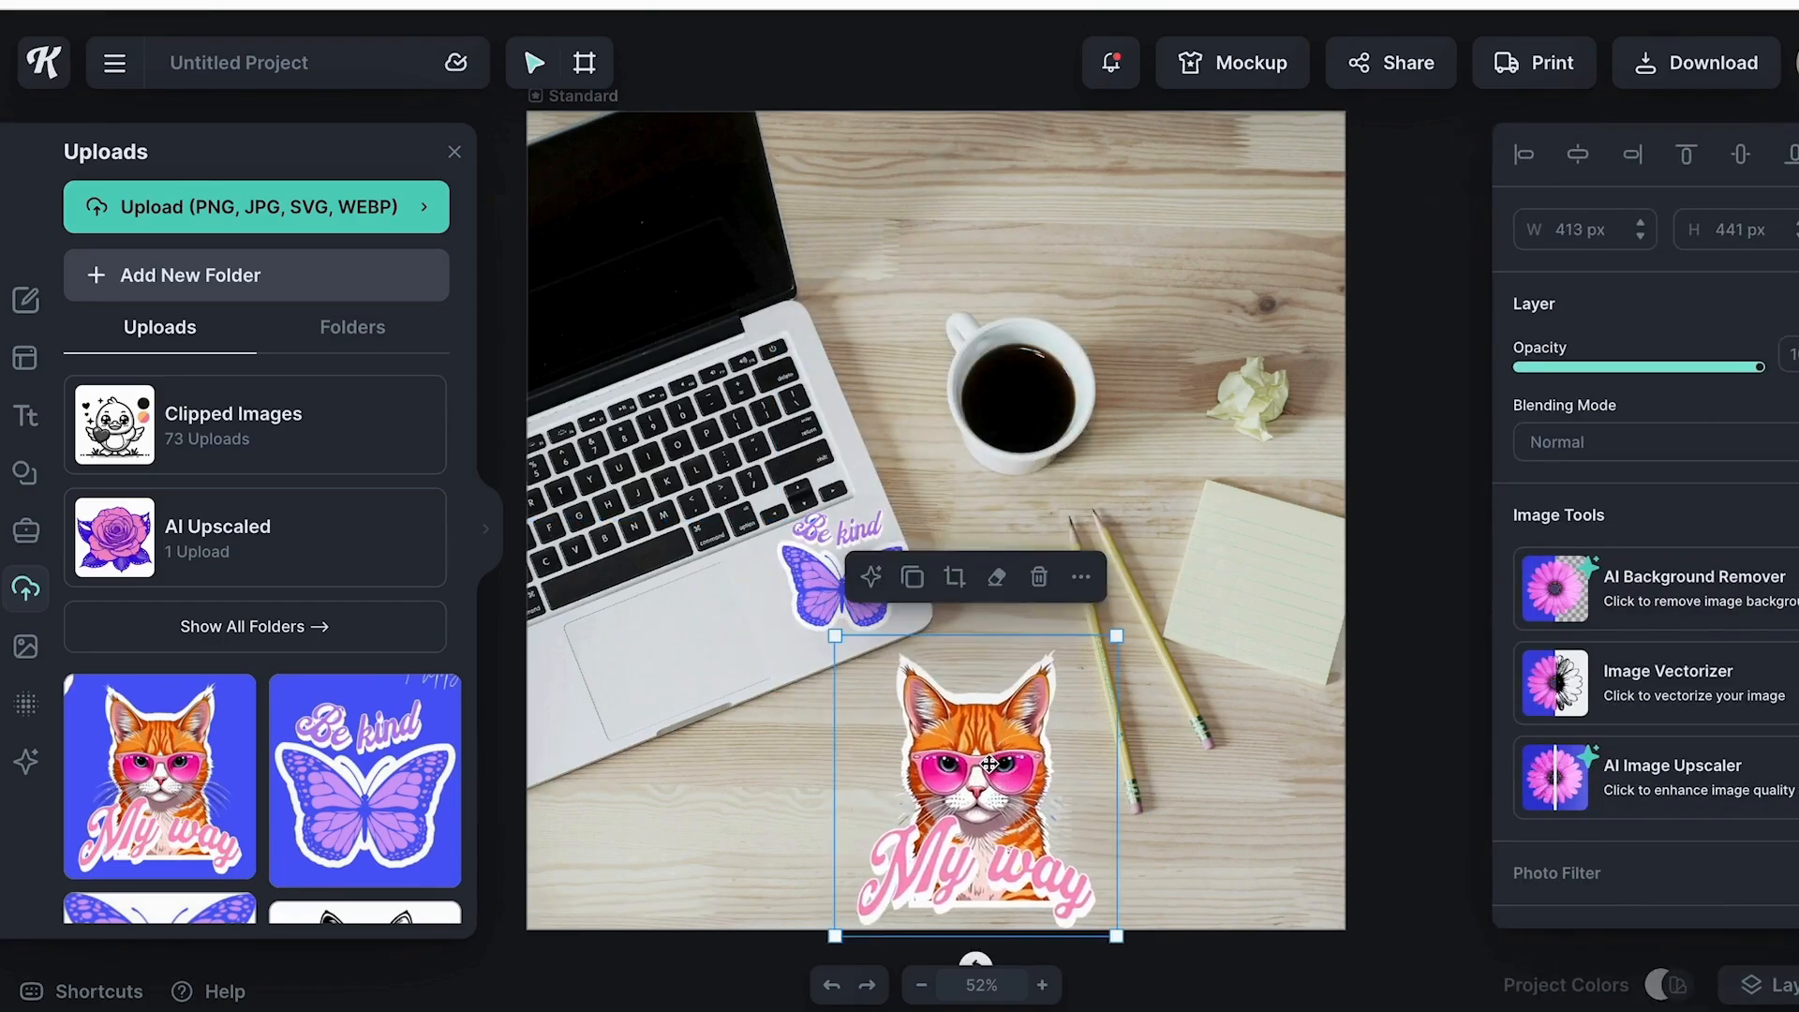
drag(999, 745, 1215, 263)
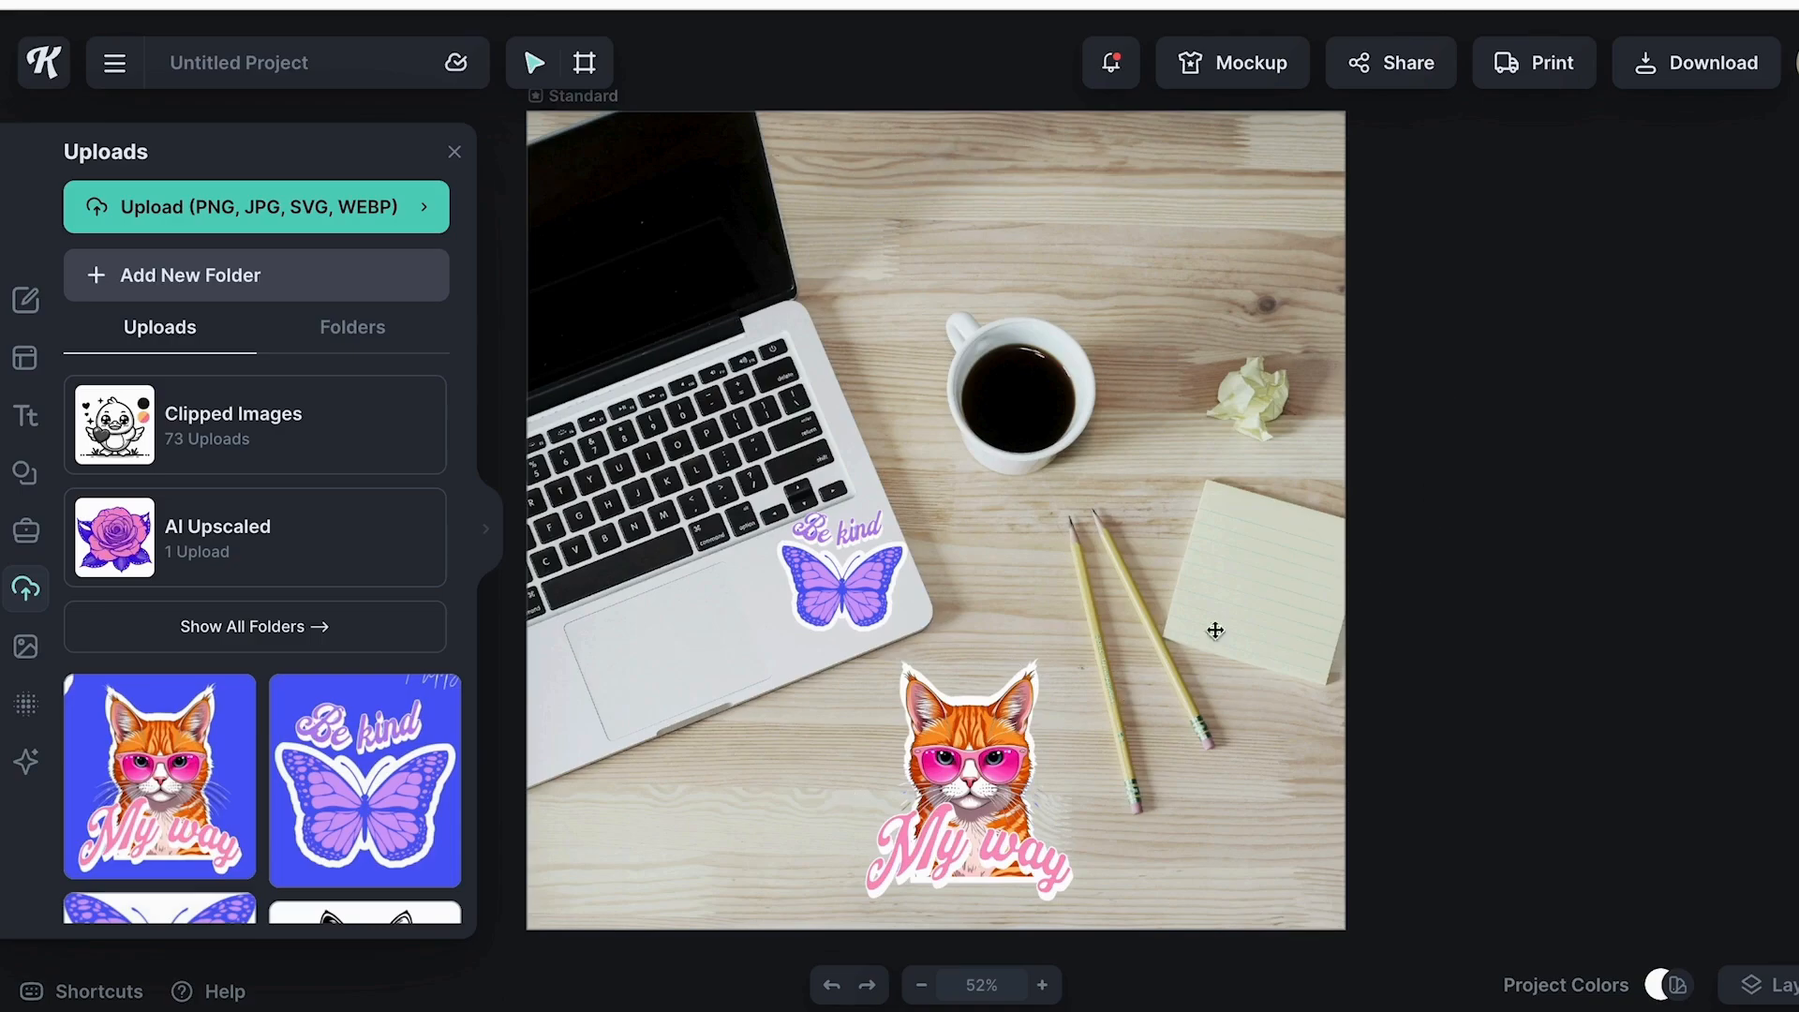
- Download the finished laptop sticker image as a PNG at 1200 × 1200 px
click(1698, 80)
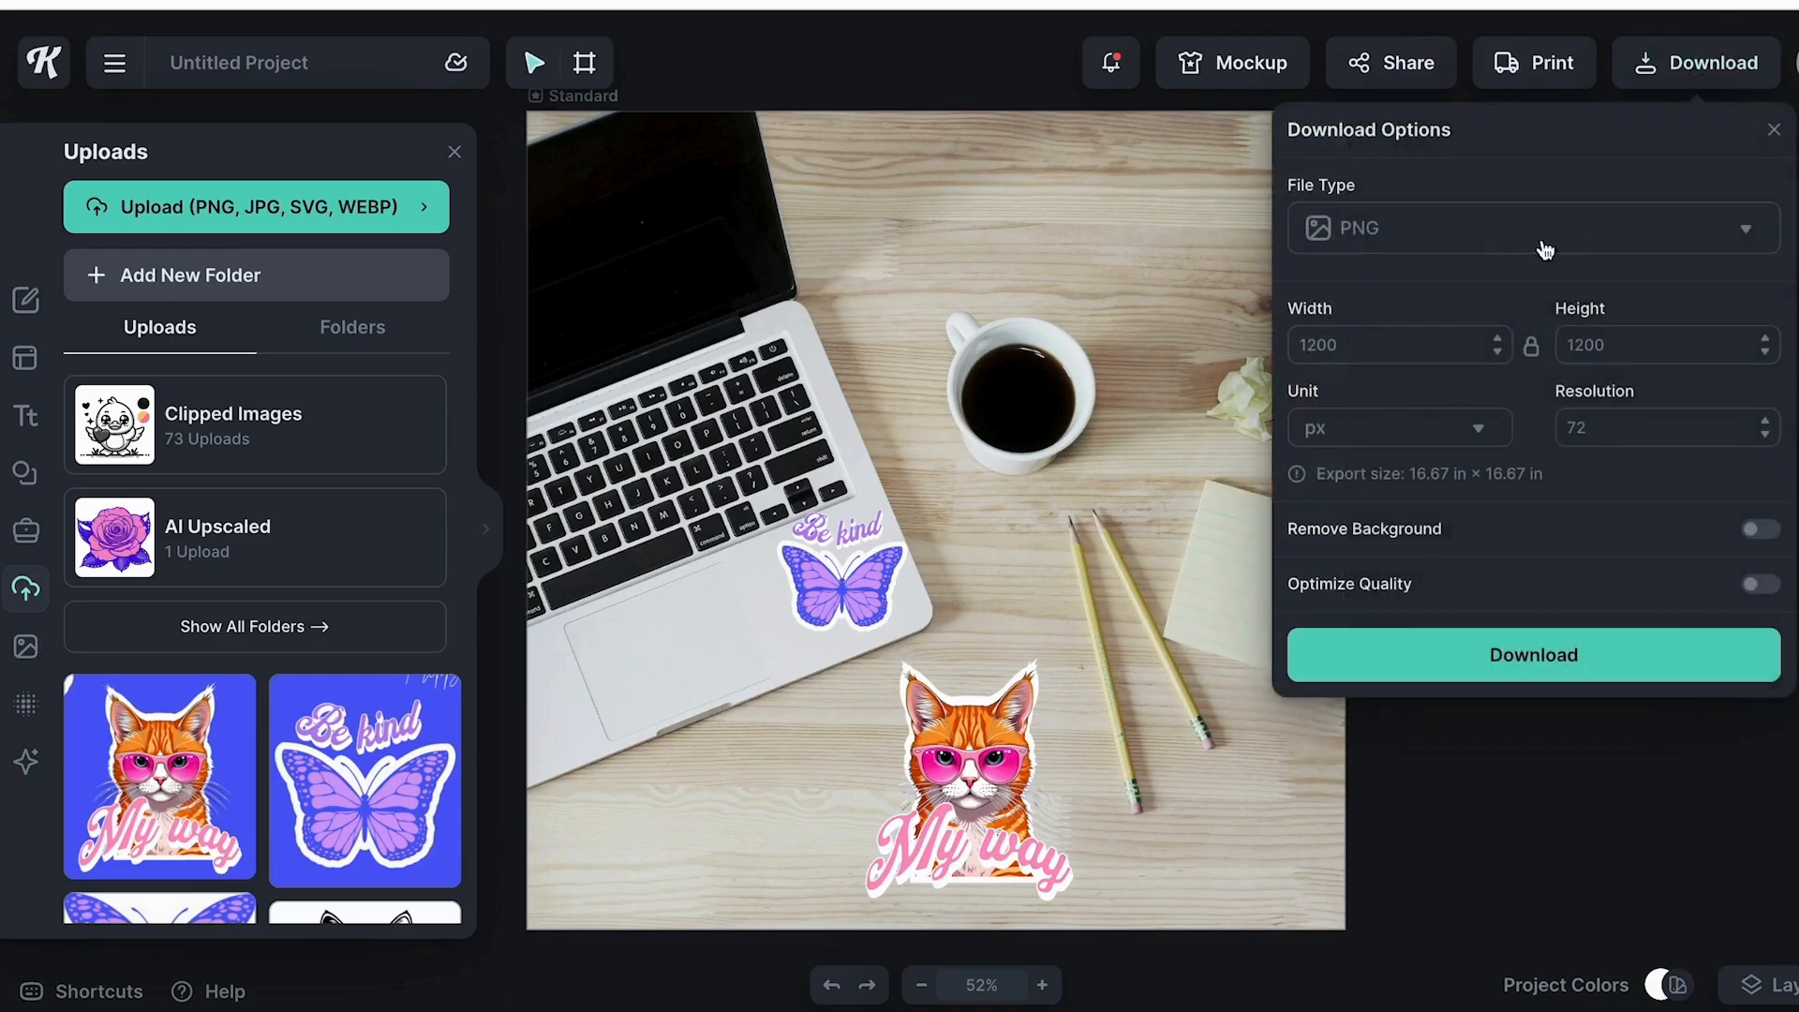
click(1467, 239)
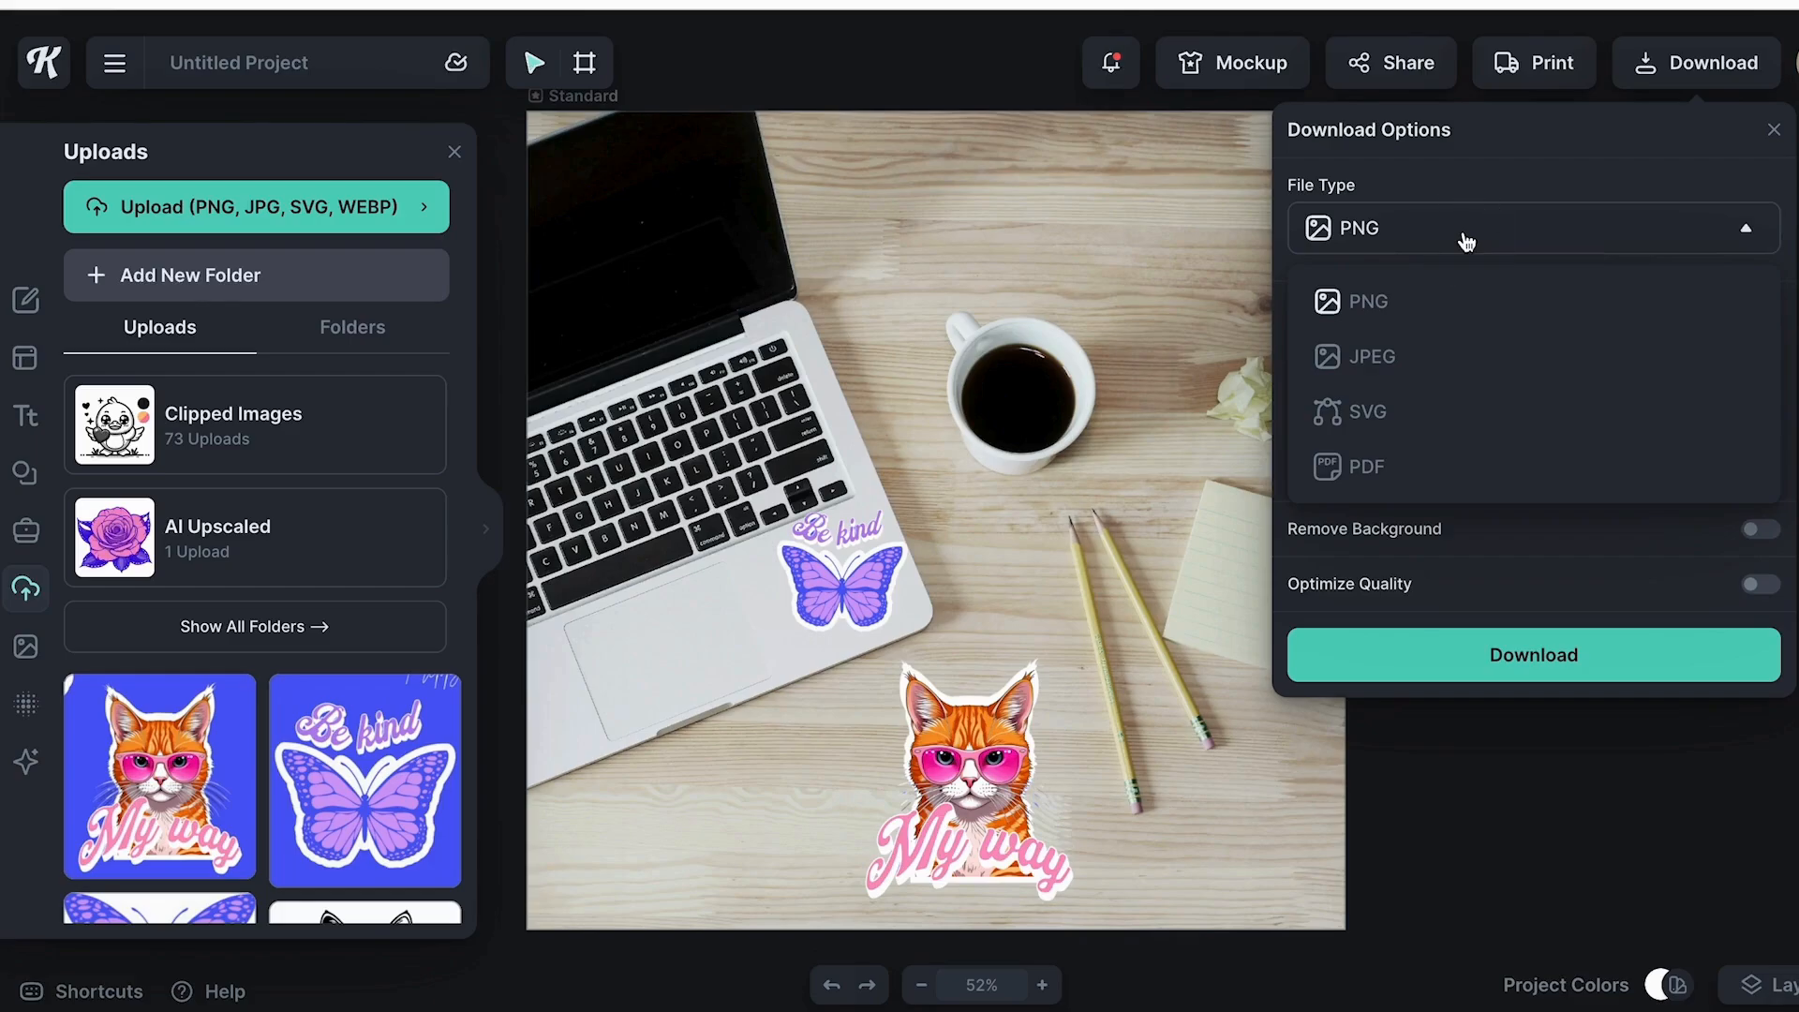
click(1462, 300)
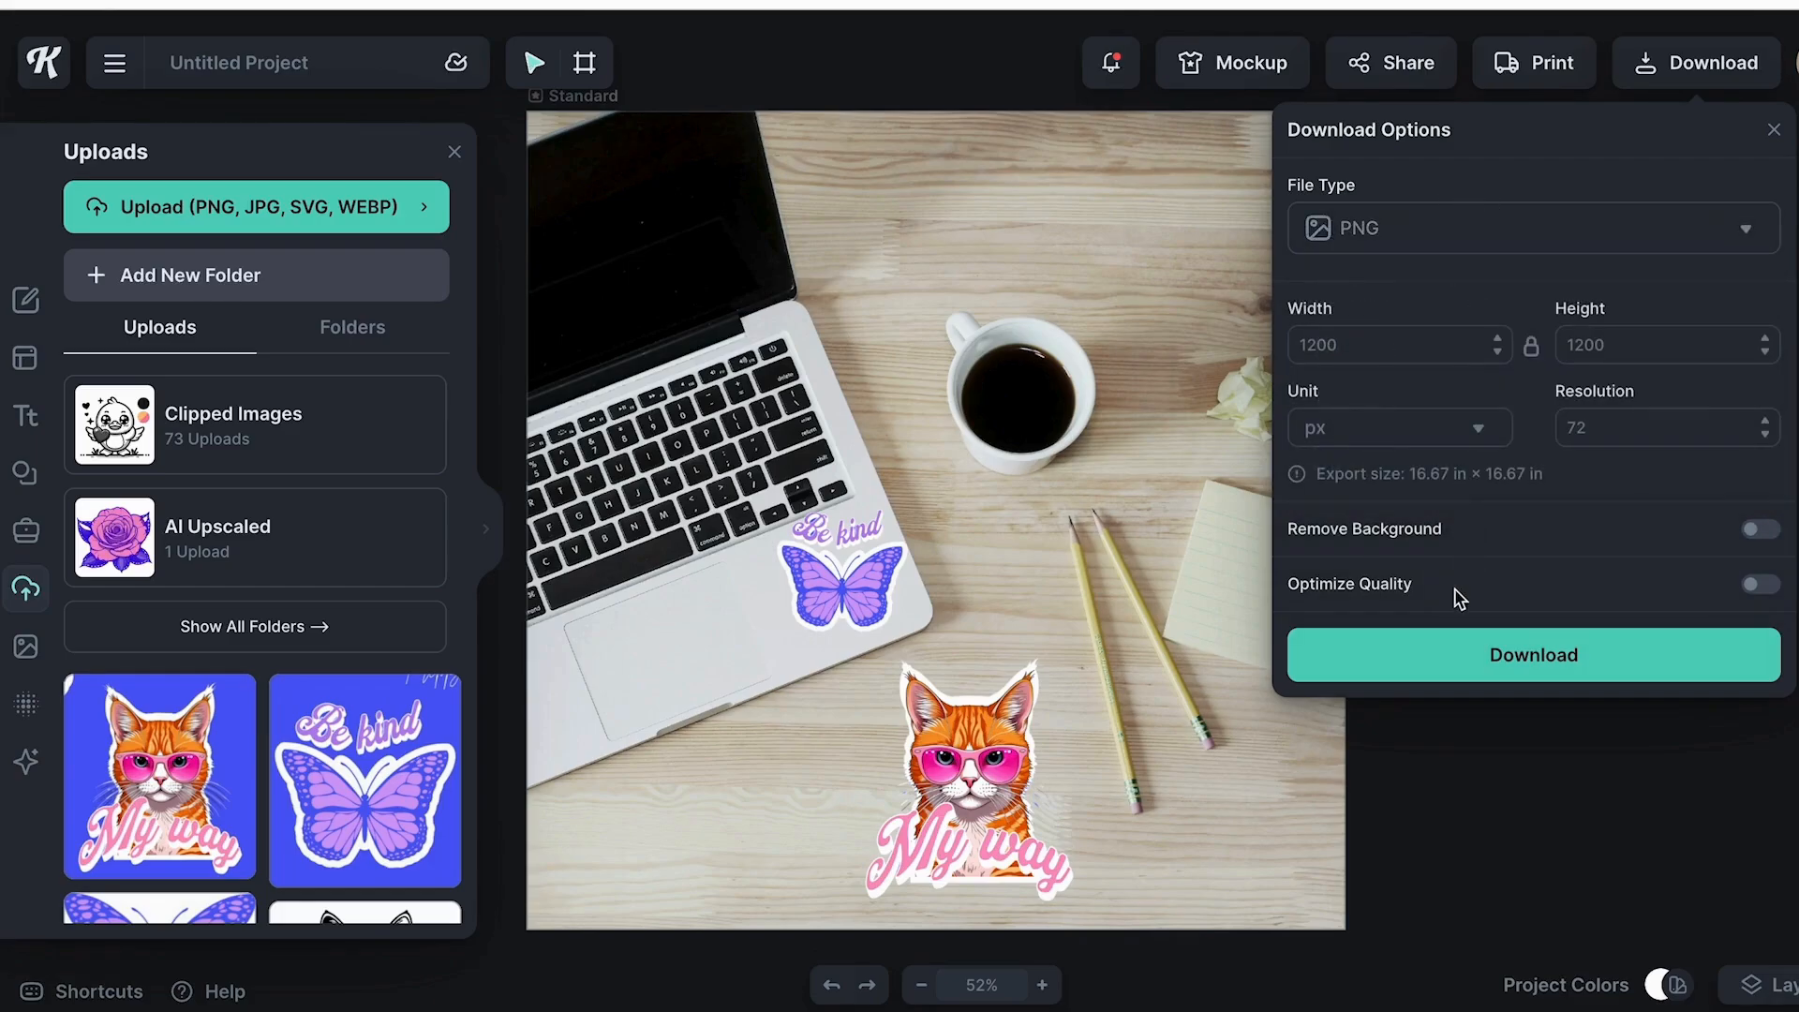
click(1450, 665)
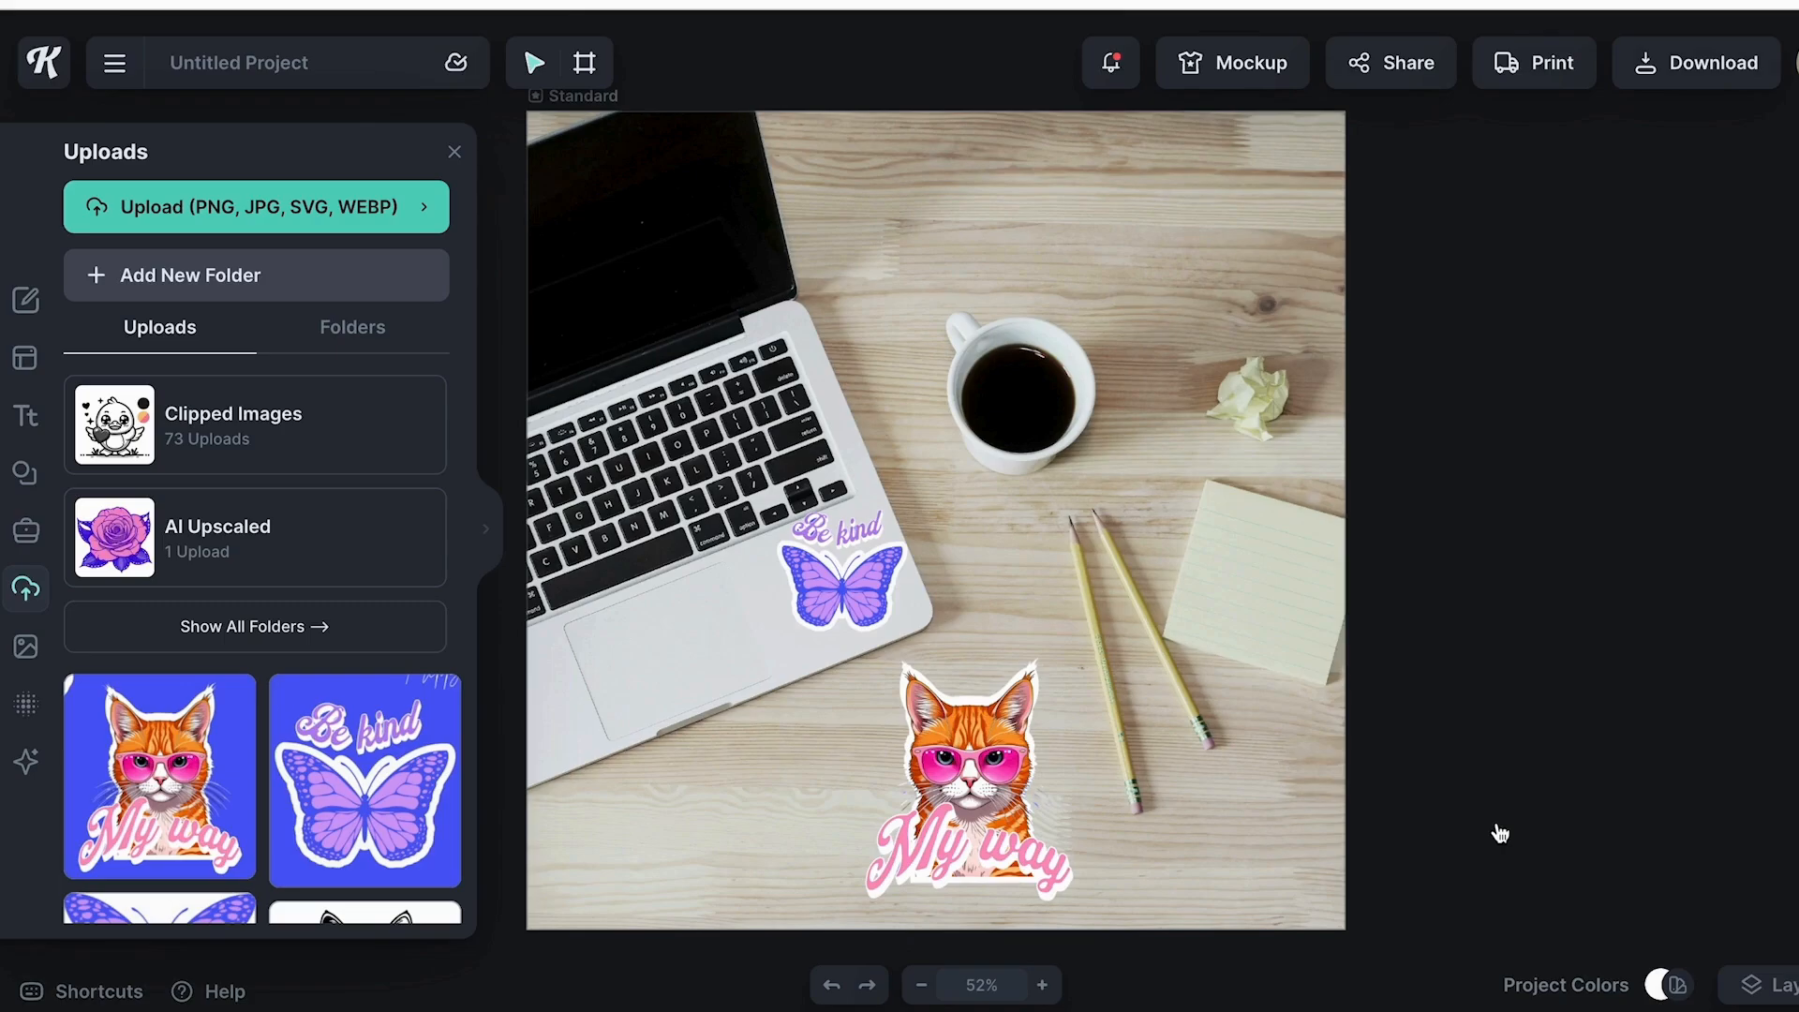